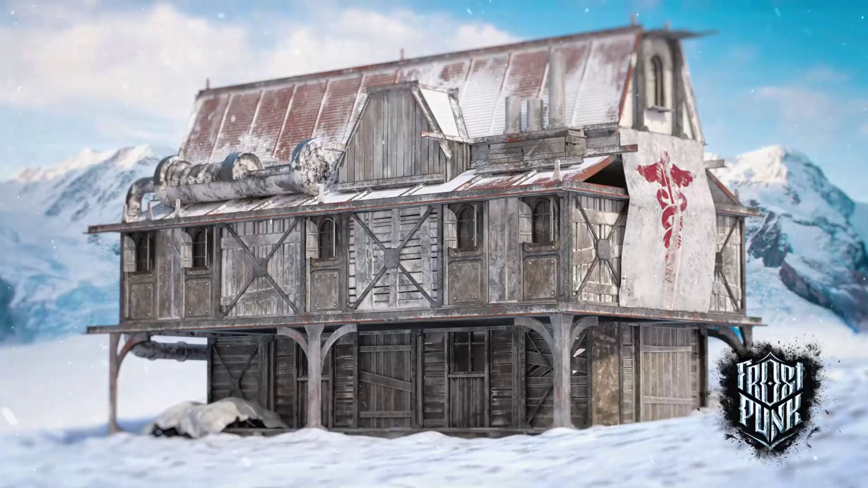
# Reframe the view on the 800-wide, 5-high slab and the scale figures.
pyautogui.moveTo(434, 267); pyautogui.dragTo(439, 287)
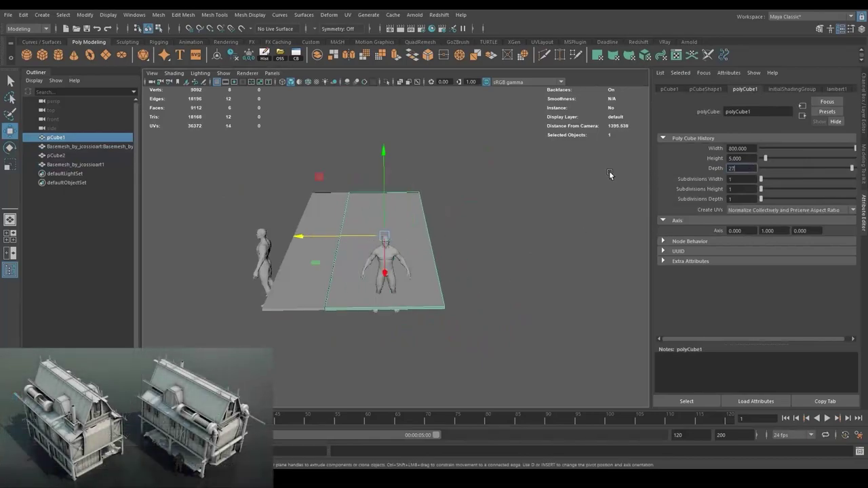
# Raise the slab into a tall 300-high building block.
pyautogui.moveTo(440, 284); pyautogui.dragTo(507, 289)
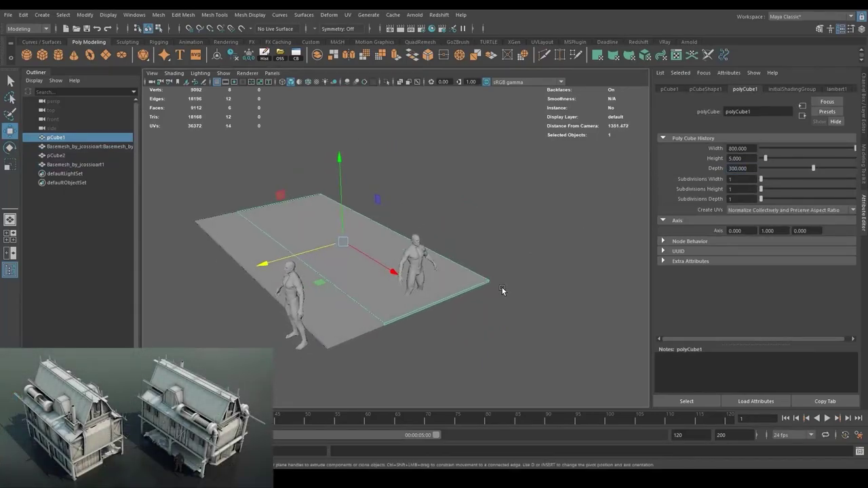
pyautogui.moveTo(502, 290); pyautogui.dragTo(514, 287)
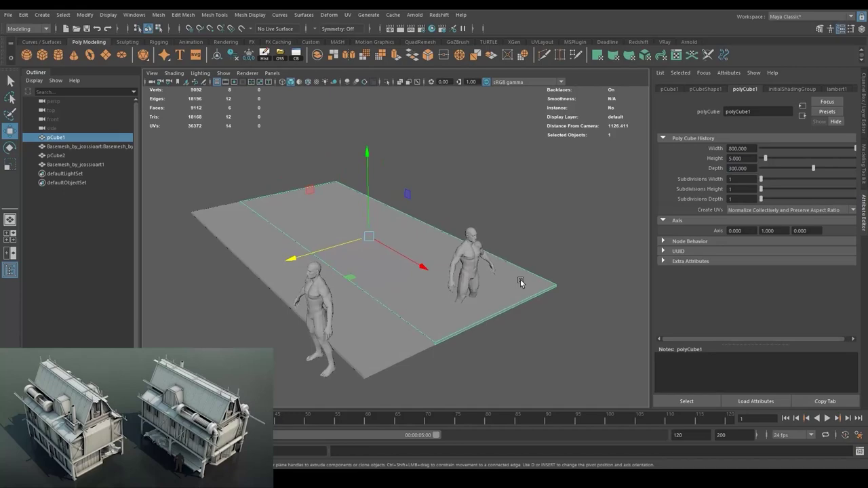
pyautogui.moveTo(521, 283); pyautogui.dragTo(528, 285)
pyautogui.moveTo(532, 282); pyautogui.dragTo(380, 137)
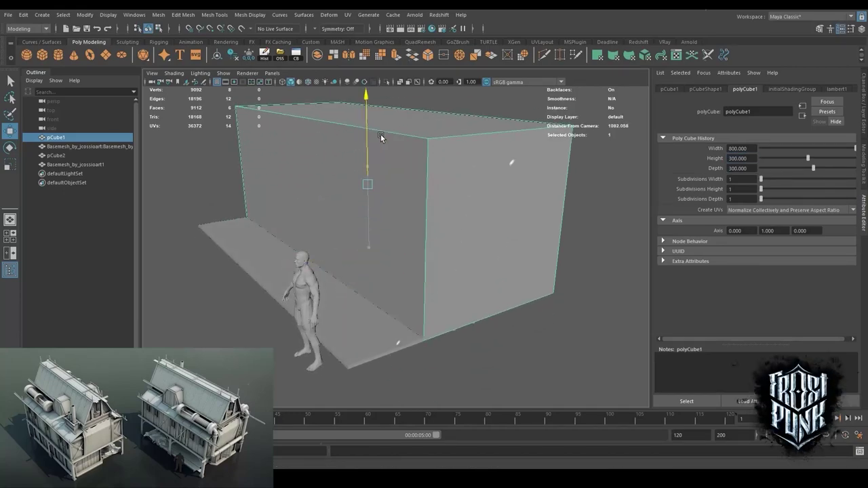
# Move the scale figure beside the block and drag the front slab corners into a deck.
pyautogui.press('Return')
pyautogui.click(75, 164)
pyautogui.moveTo(459, 310); pyautogui.dragTo(383, 282)
pyautogui.click(291, 258)
pyautogui.press('F9')
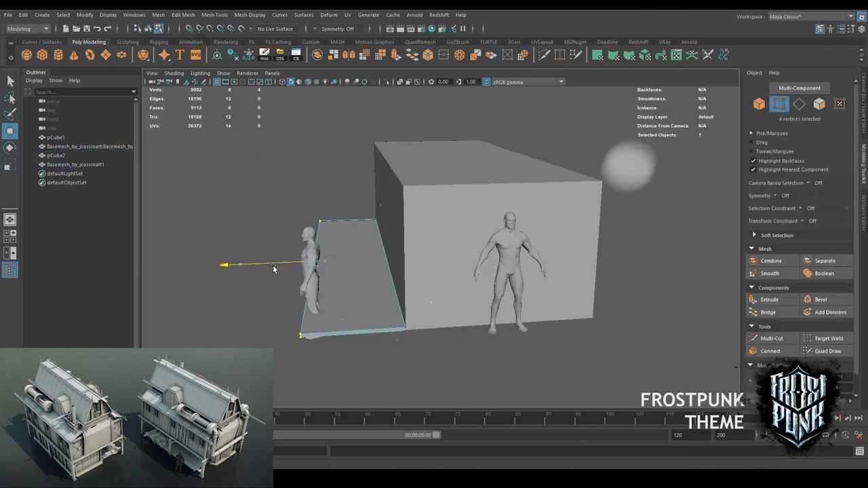
pyautogui.moveTo(298, 264); pyautogui.dragTo(268, 297)
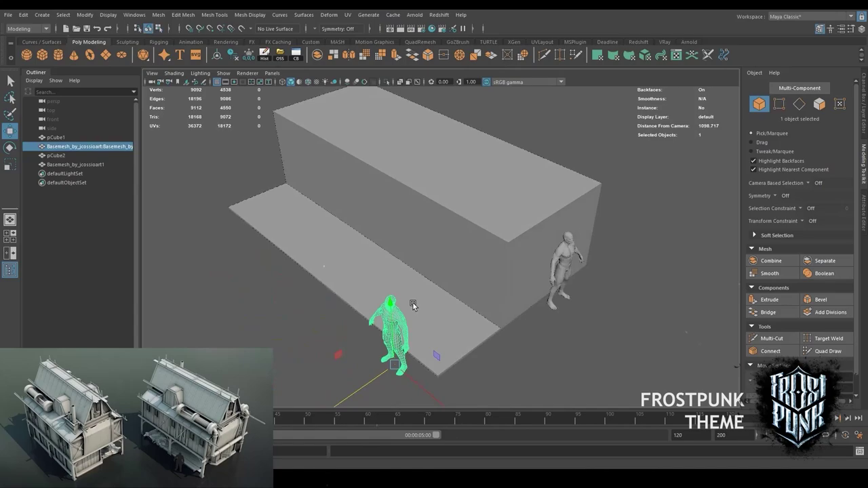
# Reposition the front scale figure and recentre the view on the building block.
pyautogui.click(376, 326)
pyautogui.moveTo(376, 325); pyautogui.dragTo(472, 352)
pyautogui.hotkey('ctrl', 'shift', 's')
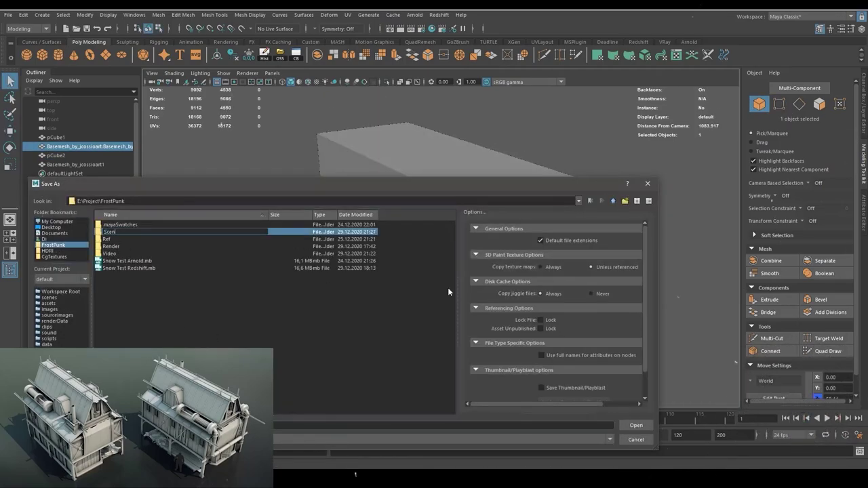
pyautogui.press('Escape')
pyautogui.press('w')
pyautogui.moveTo(411, 257); pyautogui.dragTo(435, 273)
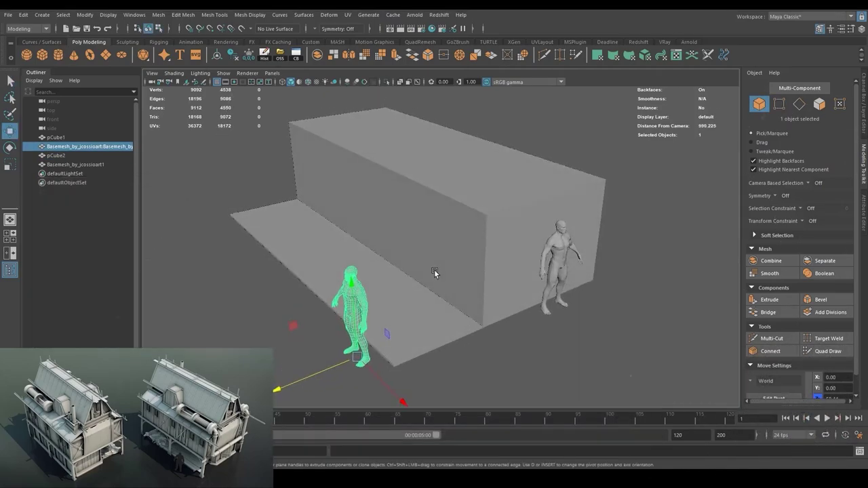
pyautogui.scroll(-3)
pyautogui.scroll(-3)
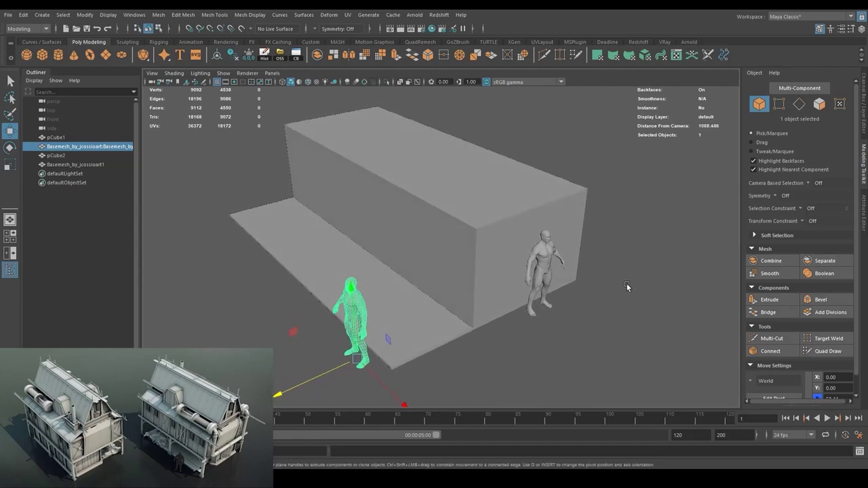
pyautogui.moveTo(627, 286); pyautogui.dragTo(596, 294)
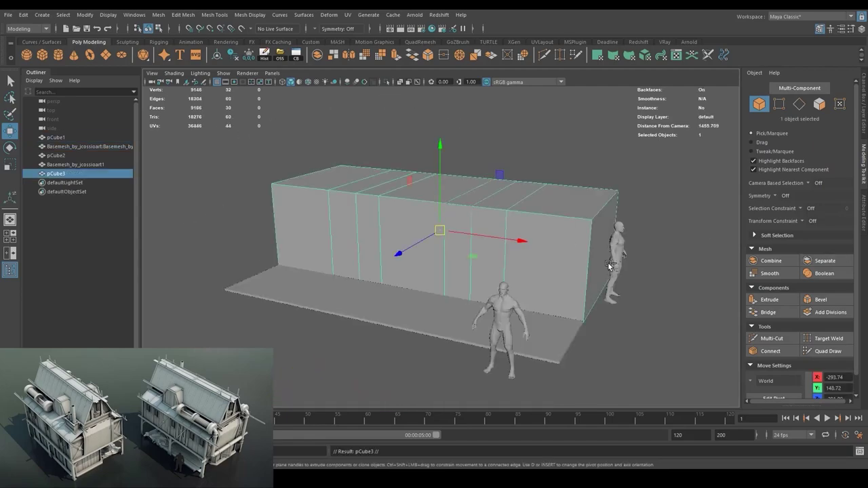
# Shape a thin wall post with curved bracket ends by moving and scaling its components.
pyautogui.press('w')
pyautogui.moveTo(371, 252); pyautogui.dragTo(354, 234)
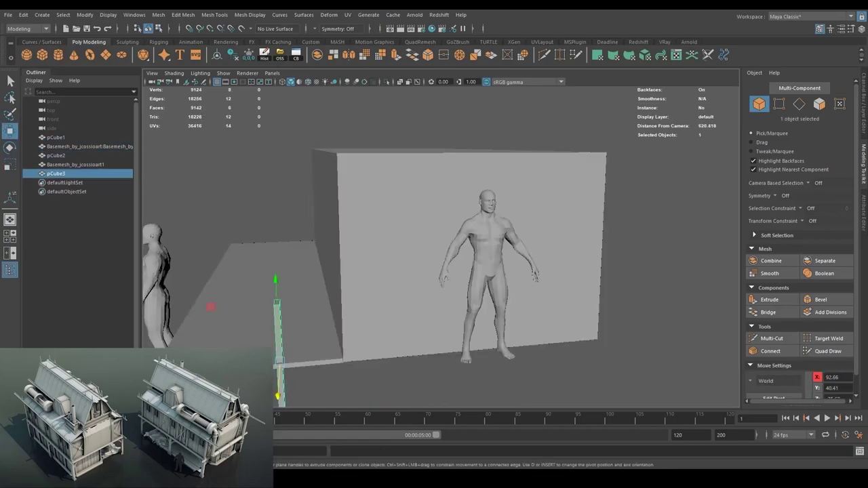
pyautogui.scroll(3)
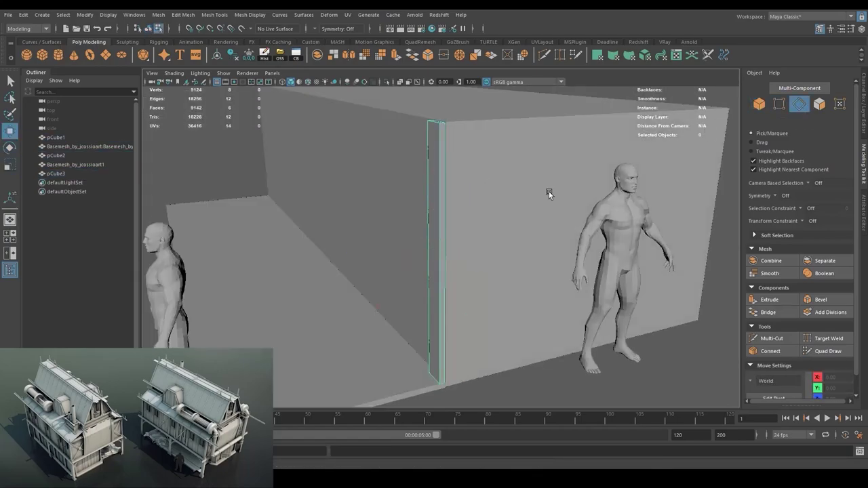
pyautogui.hotkey('ctrl', 'b')
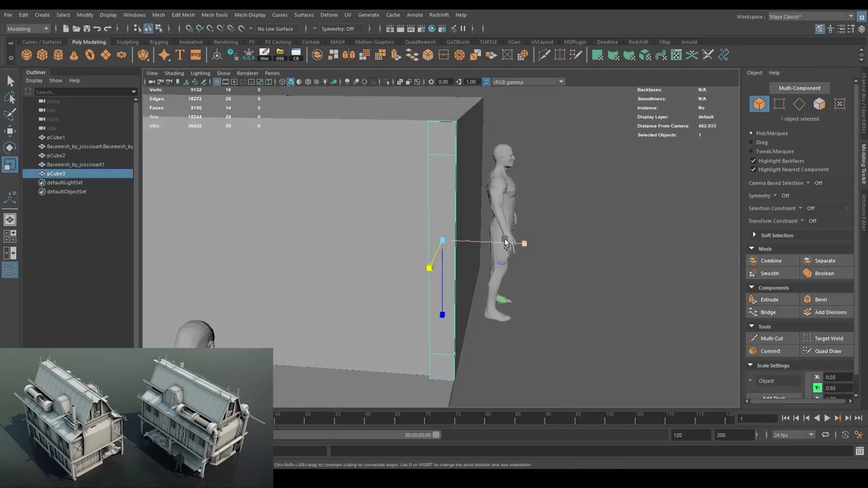
pyautogui.press('r')
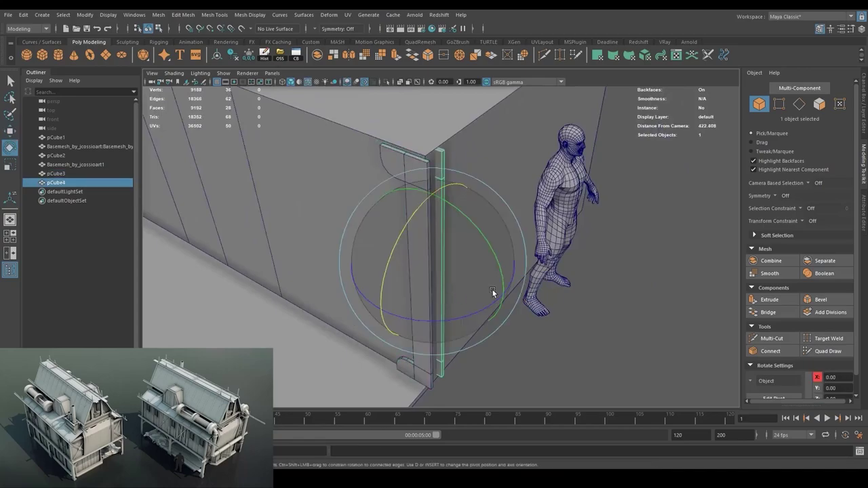
# Place the bracketed post at the corner and bevel the block's top edges at Fraction 0.255, 1 segment.
pyautogui.press('w')
pyautogui.press('space')
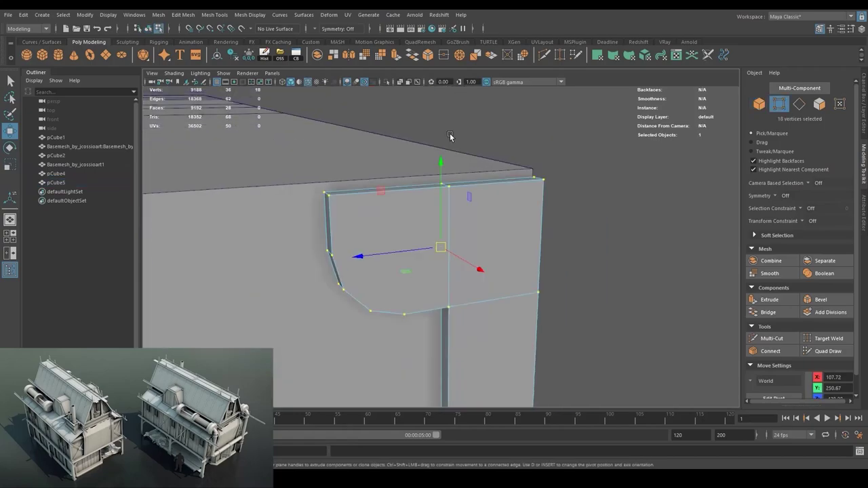
pyautogui.click(375, 334)
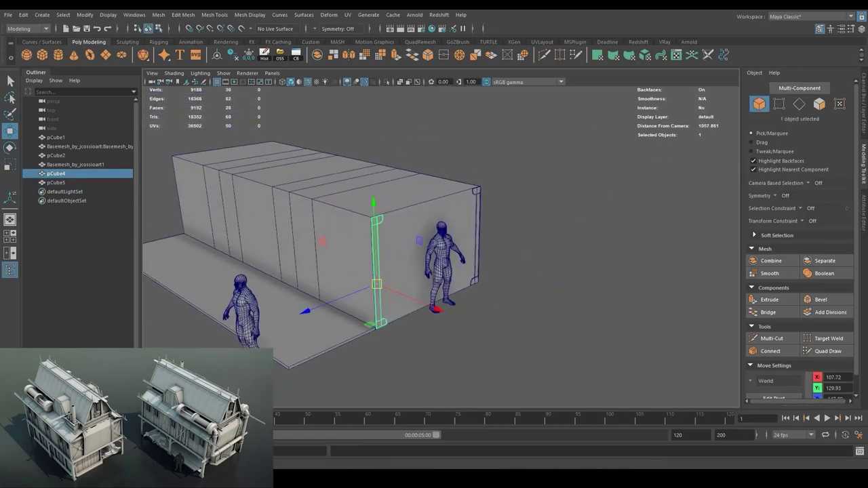
pyautogui.hotkey('ctrl', 'b')
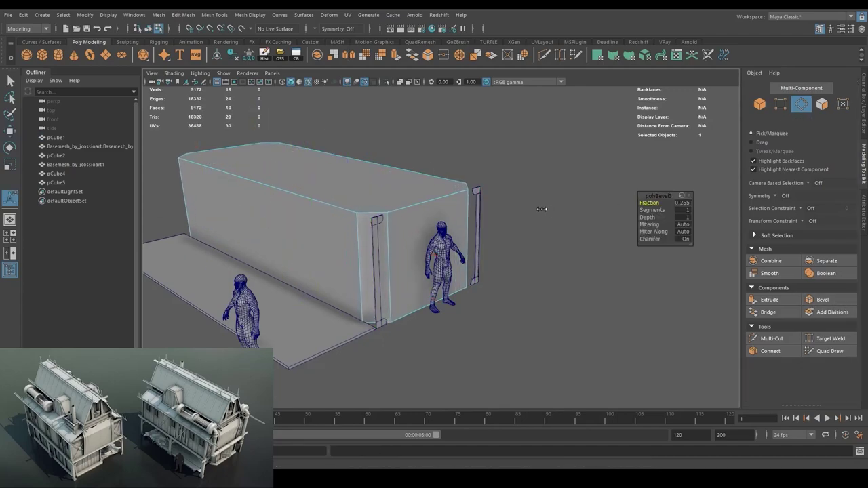
# Frame the corner post to line it up at the block's edge.
pyautogui.moveTo(425, 293); pyautogui.dragTo(474, 203)
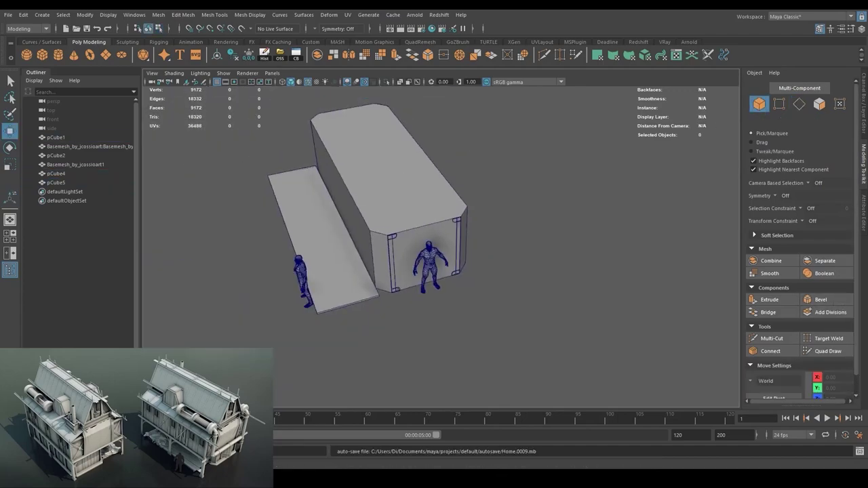
pyautogui.moveTo(515, 92); pyautogui.dragTo(439, 368)
pyautogui.click(450, 250)
pyautogui.press('f')
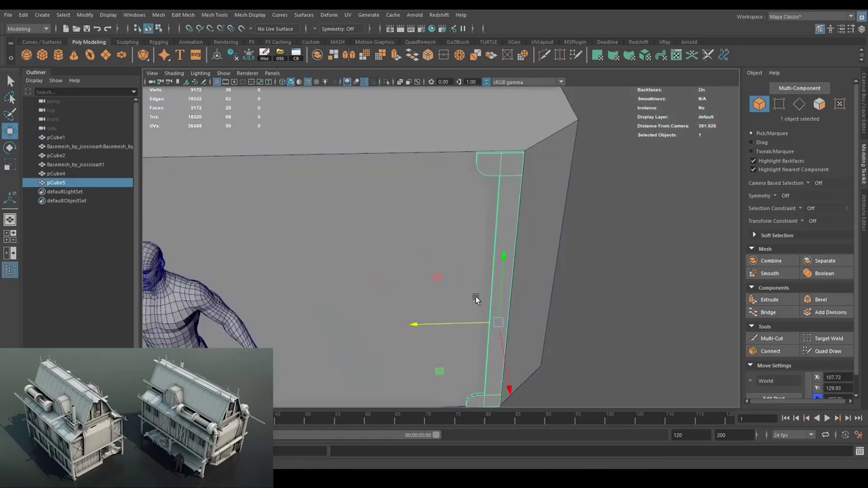
pyautogui.moveTo(475, 295); pyautogui.dragTo(520, 282)
pyautogui.scroll(3)
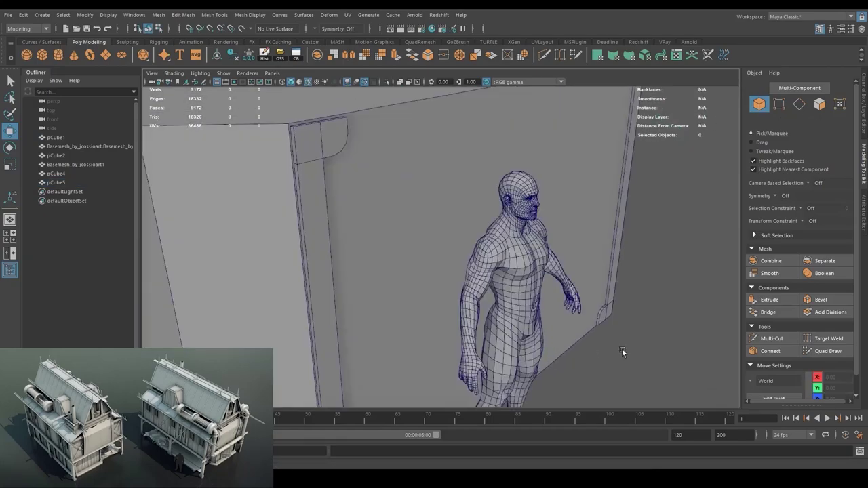
# Check the front wall post from a closer angle, undoing the stray selection.
pyautogui.moveTo(621, 349); pyautogui.dragTo(508, 249)
pyautogui.click(319, 253)
pyautogui.moveTo(319, 253); pyautogui.dragTo(681, 232)
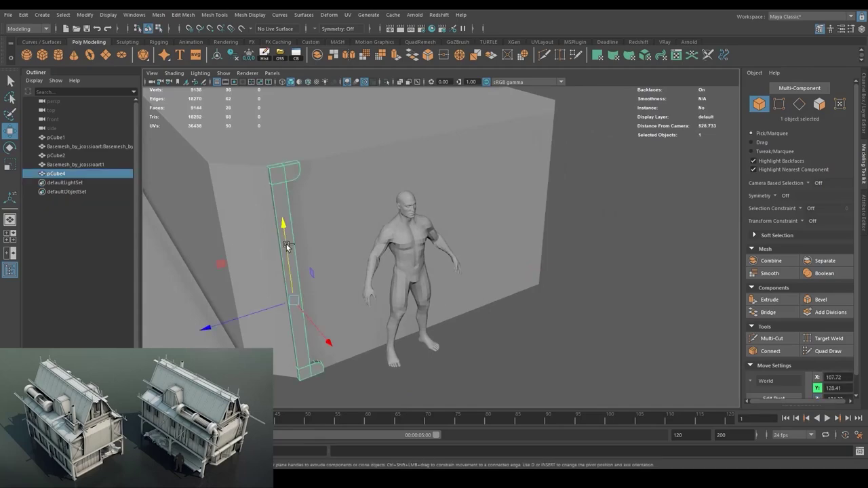
pyautogui.hotkey('ctrl', 'z')
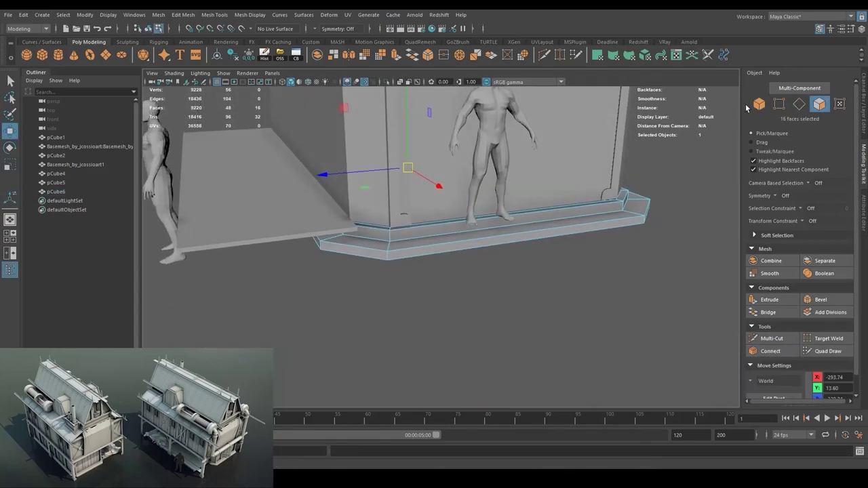
# Extrude the panel pCube7's inner faces back to Local Translate Z -14.47 to recess the doorway.
pyautogui.moveTo(422, 185); pyautogui.dragTo(521, 305)
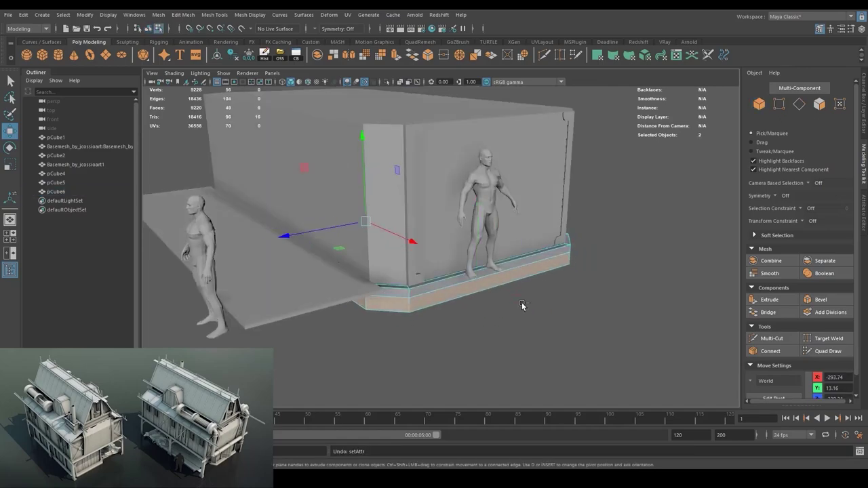
pyautogui.hotkey('ctrl', 'e')
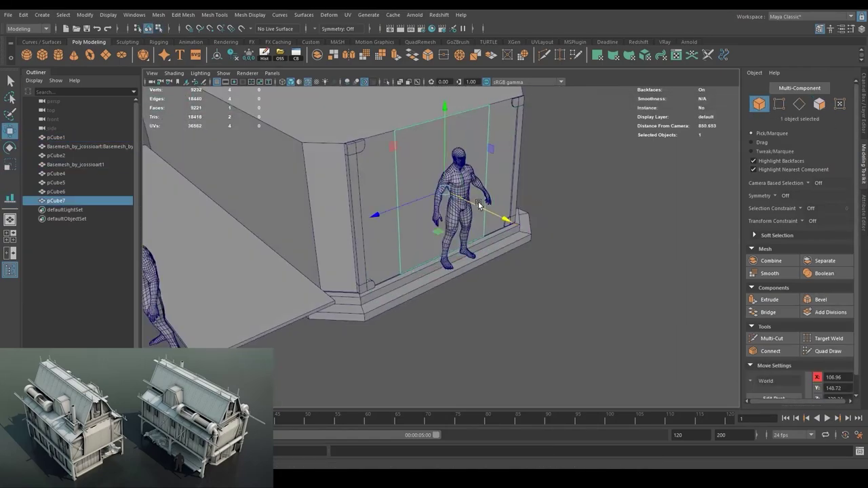
pyautogui.press('f')
pyautogui.click(820, 104)
pyautogui.click(407, 176)
pyautogui.hotkey('ctrl', 'e')
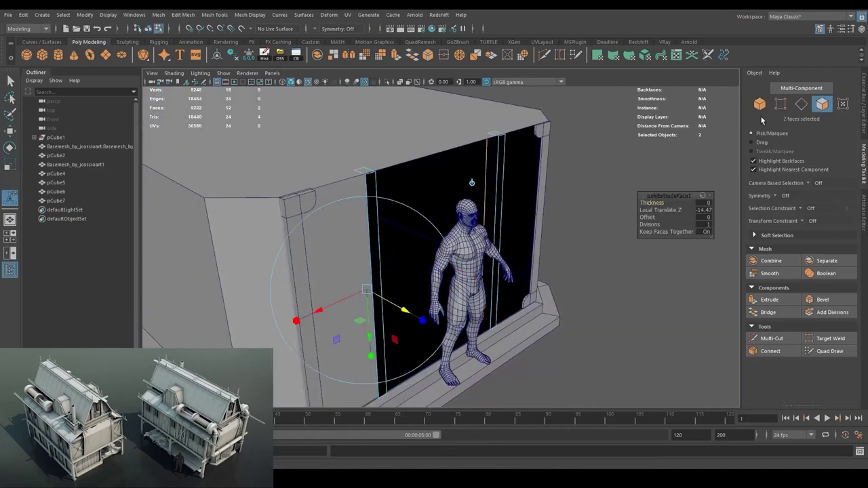
# Scale the horizontal beam into a plank and stack its copies up the wall panel as boards.
pyautogui.click(409, 200)
pyautogui.press('r')
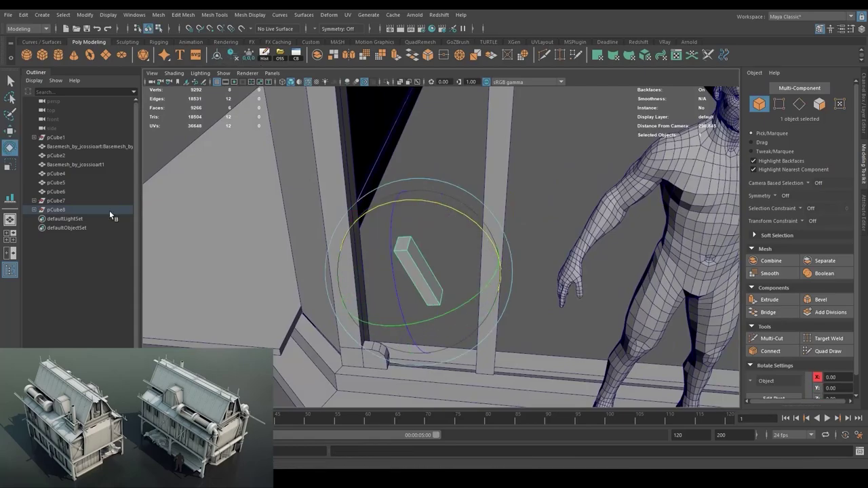
pyautogui.hotkey('ctrl', 'z')
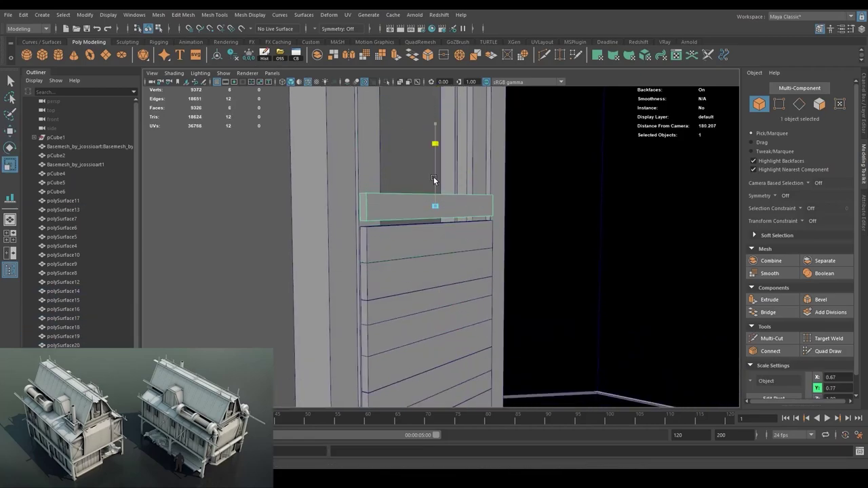
pyautogui.moveTo(437, 172); pyautogui.dragTo(442, 136)
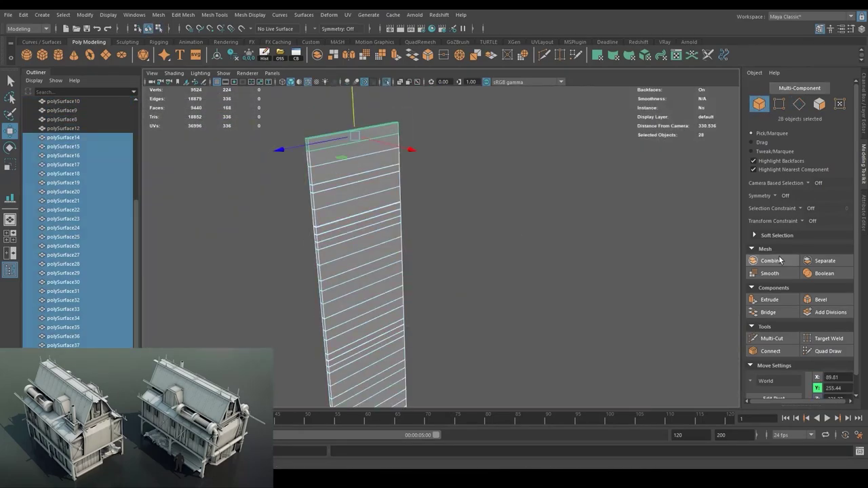
# Combine the planks and push selected bands of board faces outward to stagger them.
pyautogui.click(773, 260)
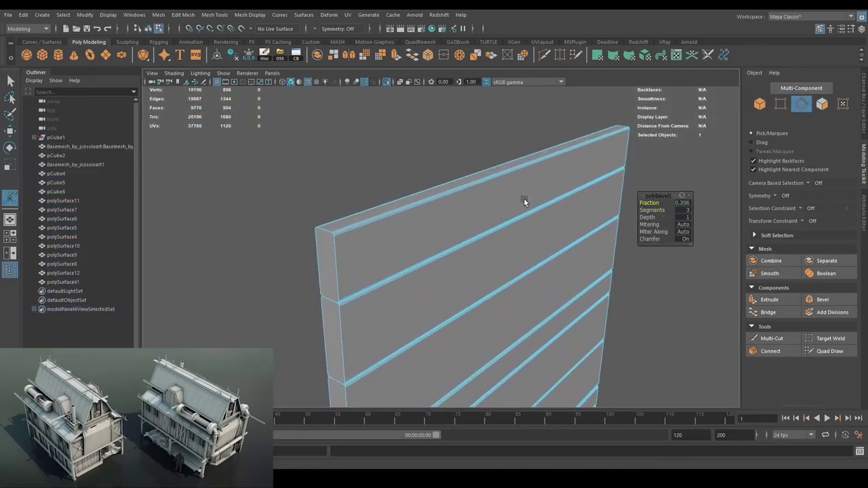
pyautogui.moveTo(524, 198); pyautogui.dragTo(309, 80)
pyautogui.click(458, 238)
pyautogui.click(416, 291)
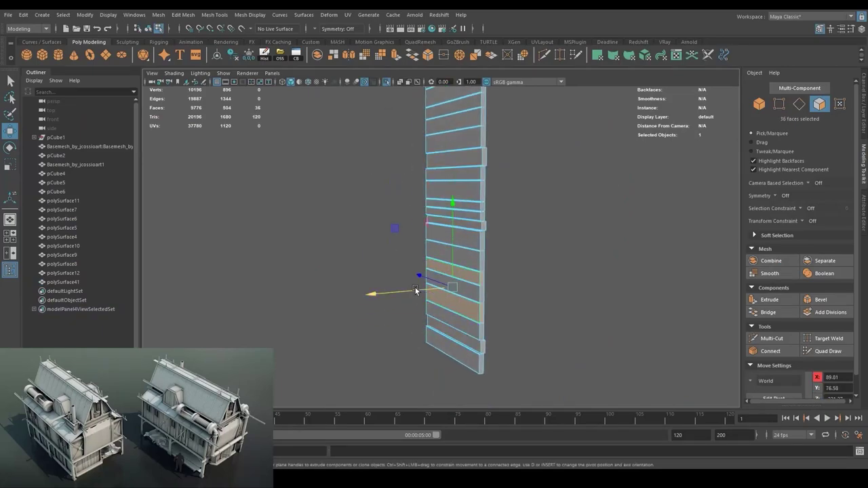
pyautogui.moveTo(416, 290); pyautogui.dragTo(570, 328)
pyautogui.doubleClick(482, 190)
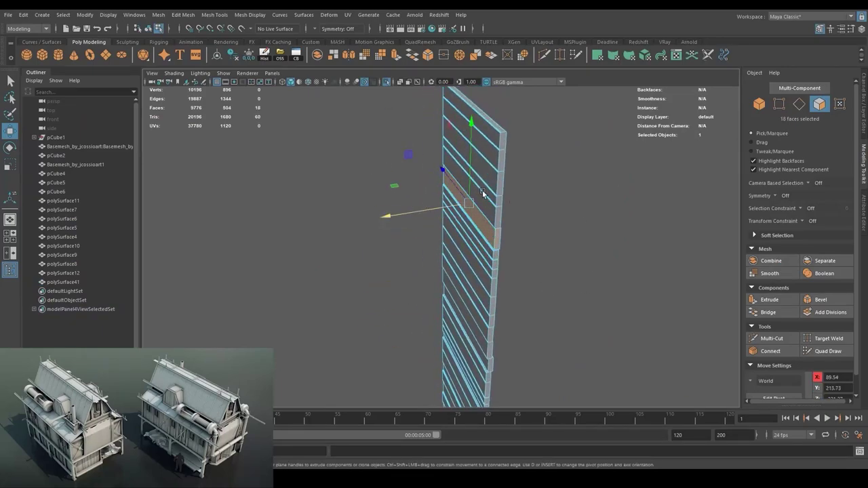
pyautogui.scroll(-3)
pyautogui.scroll(3)
pyautogui.doubleClick(475, 221)
pyautogui.moveTo(474, 221); pyautogui.dragTo(546, 185)
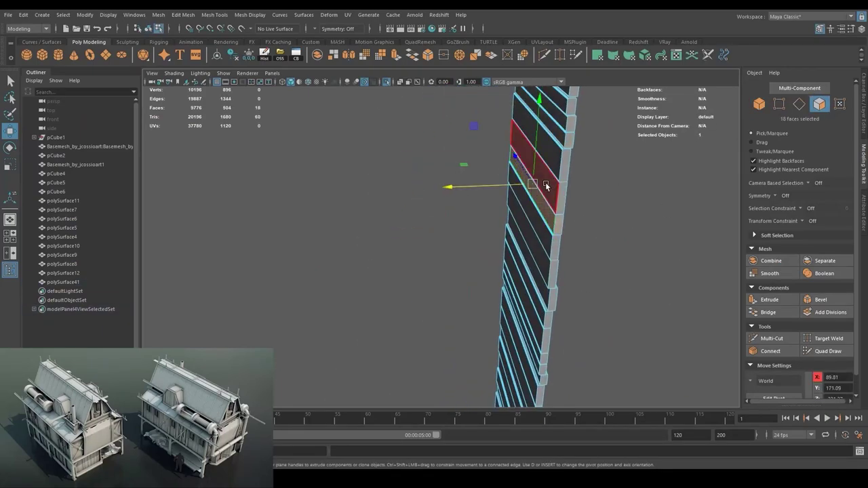
# Bevel the edges of the two vertical posts in isolation, then select the window frame piece.
pyautogui.press('F8')
pyautogui.moveTo(593, 253); pyautogui.dragTo(408, 240)
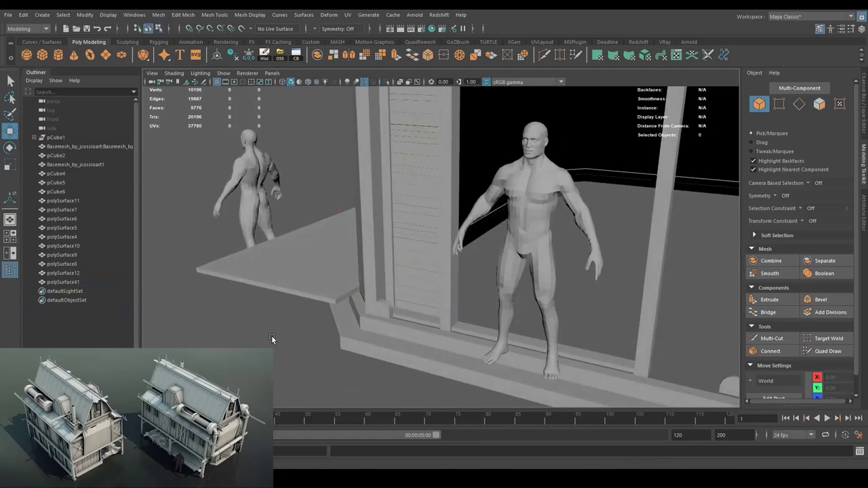
pyautogui.moveTo(271, 338); pyautogui.dragTo(409, 325)
pyautogui.click(409, 325)
pyautogui.hotkey('ctrl', '1')
pyautogui.hotkey('ctrl', 'b')
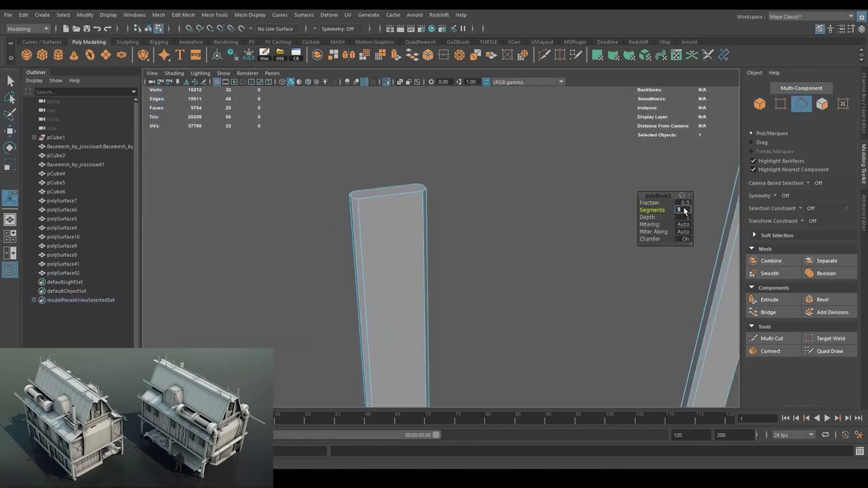
pyautogui.hotkey('ctrl', '1')
pyautogui.moveTo(552, 263); pyautogui.dragTo(406, 271)
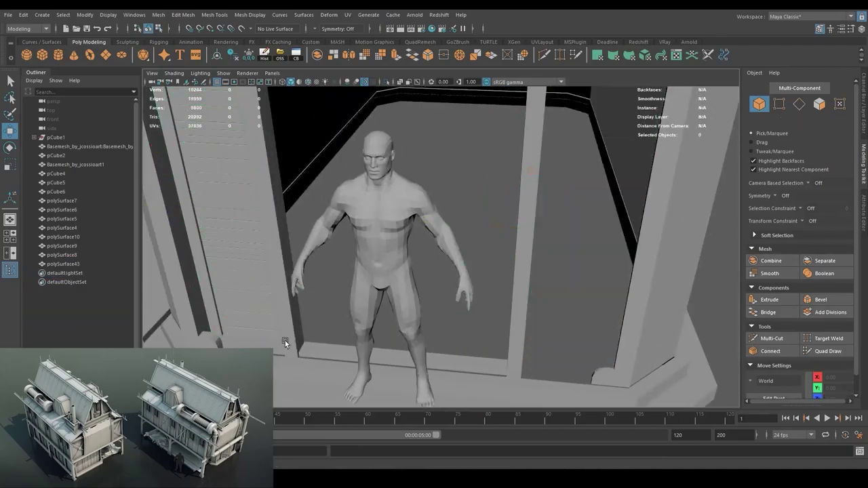
pyautogui.click(285, 341)
pyautogui.press('w')
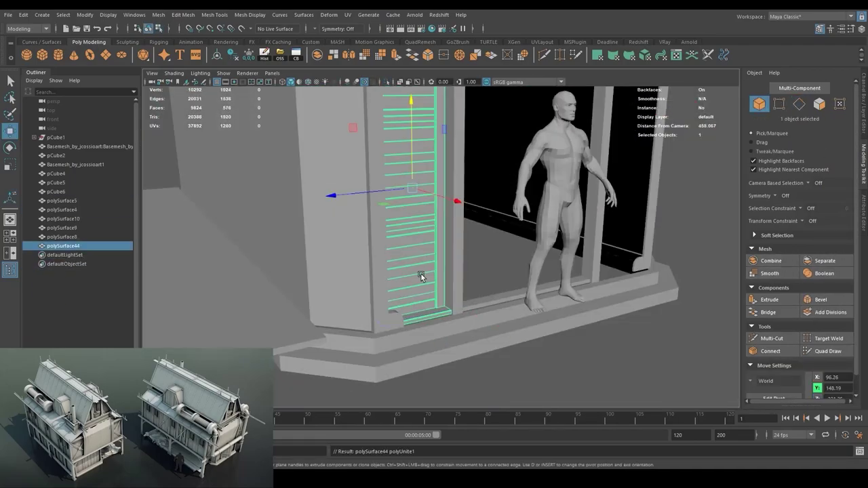
# Duplicate the boarded door panel and another frame piece.
pyautogui.hotkey('ctrl', 'd')
pyautogui.press('4')
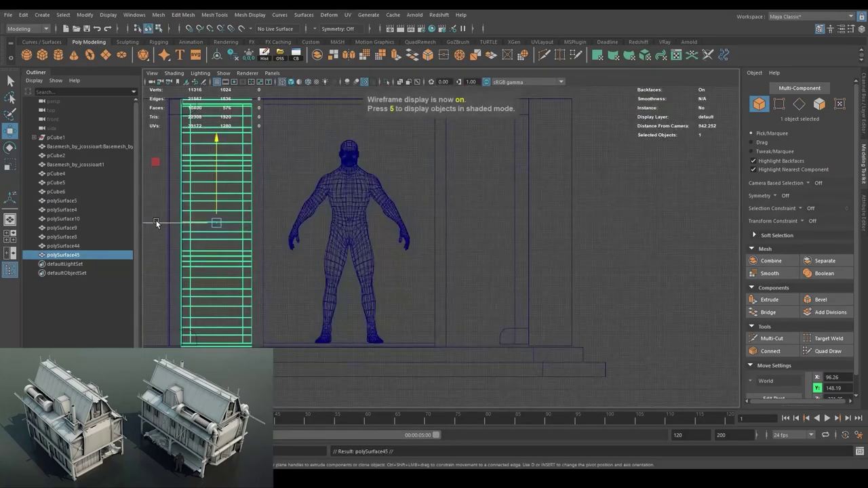
pyautogui.moveTo(420, 280); pyautogui.dragTo(519, 309)
pyautogui.hotkey('ctrl', 'd')
pyautogui.press('5')
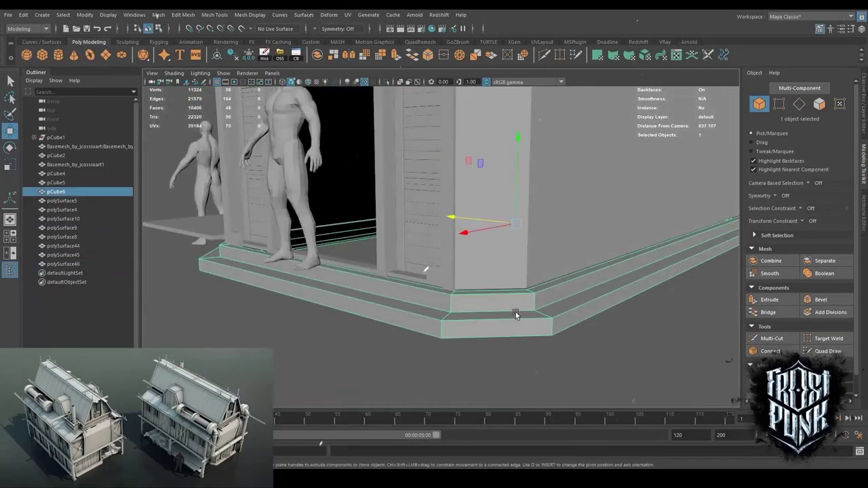
pyautogui.scroll(3)
pyautogui.click(575, 326)
pyautogui.scroll(-3)
# Duplicate the door lintel, slide the copy beside the door, and bevel the trim's edges.
pyautogui.click(449, 180)
pyautogui.hotkey('ctrl', 'd')
pyautogui.moveTo(449, 180); pyautogui.dragTo(410, 219)
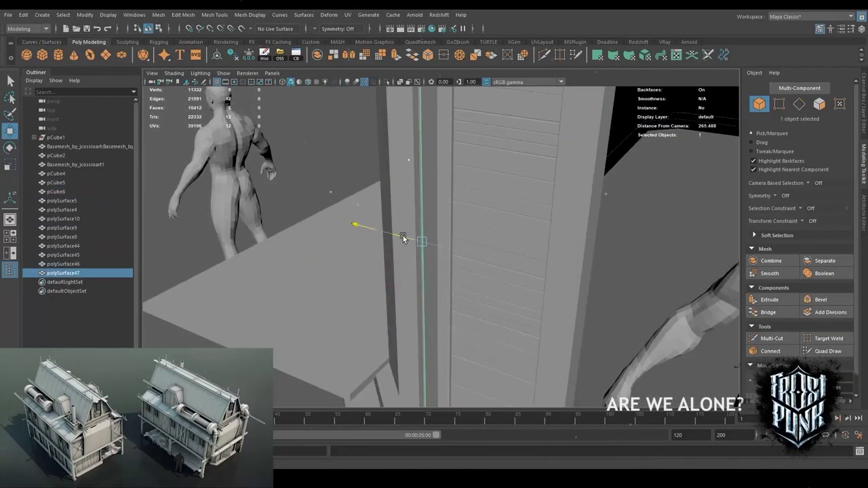
pyautogui.scroll(3)
pyautogui.scroll(-3)
pyautogui.click(533, 258)
pyautogui.moveTo(533, 258); pyautogui.dragTo(481, 197)
pyautogui.hotkey('ctrl', 'b')
pyautogui.press('F8')
# Bevel the edges of the door lintel and bottom step at Fraction 0.2.
pyautogui.click(467, 349)
pyautogui.click(481, 197)
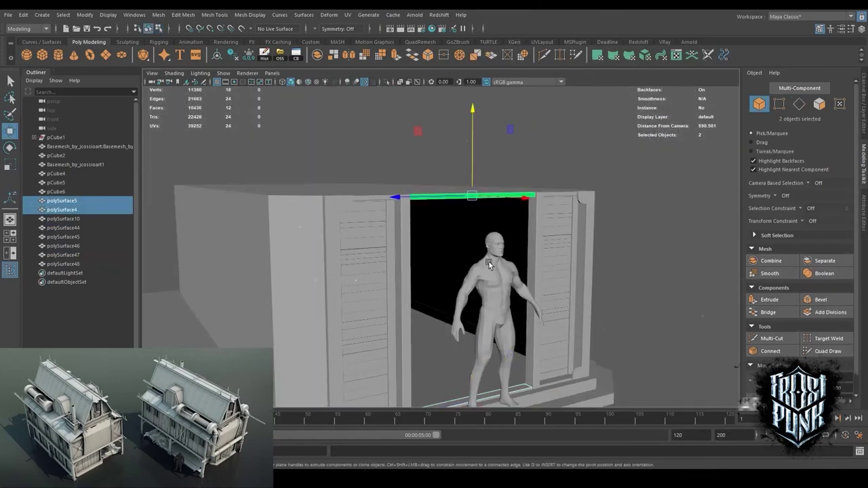
pyautogui.hotkey('ctrl', 'a')
pyautogui.hotkey('ctrl', 'a')
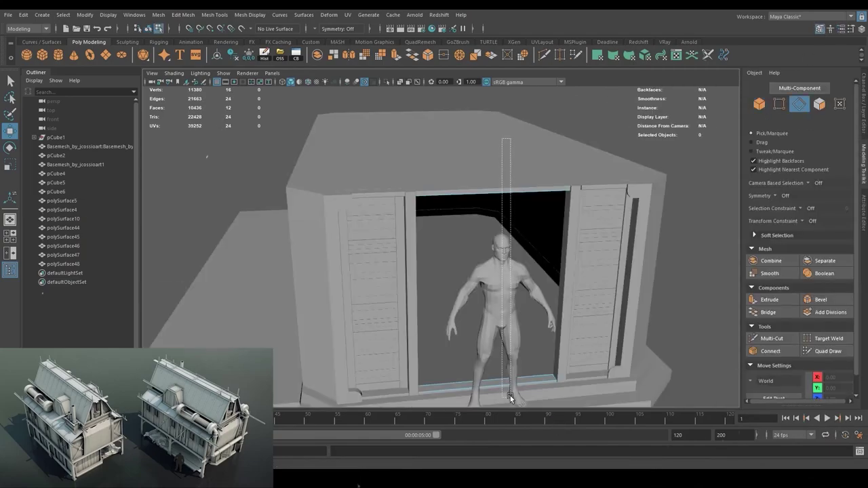
pyautogui.scroll(3)
pyautogui.hotkey('ctrl', 'b')
pyautogui.moveTo(681, 210); pyautogui.dragTo(553, 228)
pyautogui.press('F8')
pyautogui.press('w')
pyautogui.moveTo(553, 228); pyautogui.dragTo(504, 246)
pyautogui.press('F10')
pyautogui.press('f')
pyautogui.hotkey('ctrl', 'b')
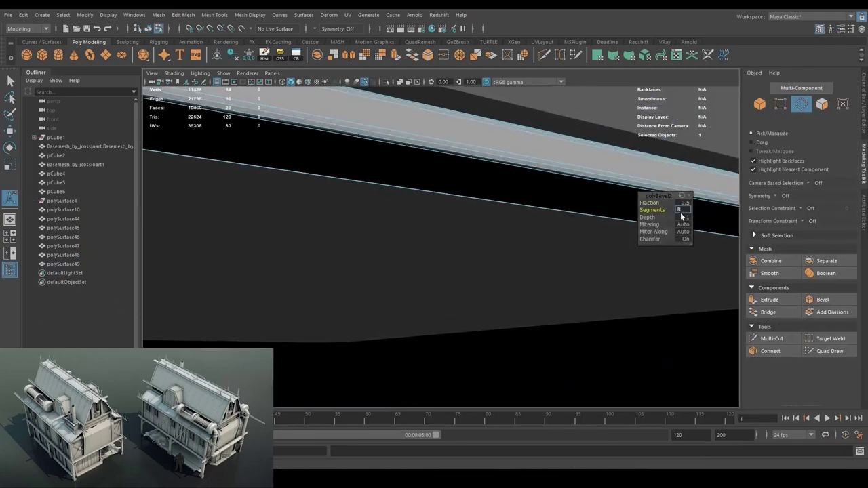
pyautogui.press('F8')
pyautogui.moveTo(610, 258); pyautogui.dragTo(473, 320)
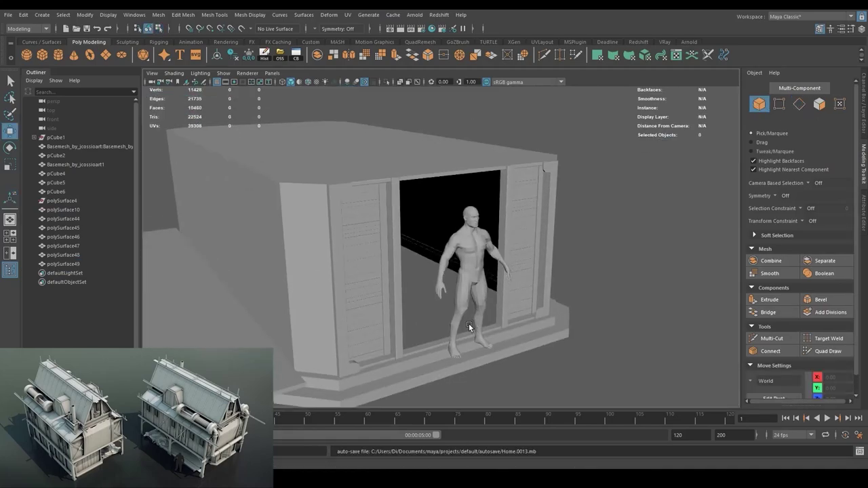
# Select the edges along the floor step under the figure in the doorway.
pyautogui.moveTo(468, 323); pyautogui.dragTo(499, 252)
pyautogui.moveTo(498, 253); pyautogui.dragTo(474, 217)
pyautogui.click(475, 203)
pyautogui.moveTo(473, 188); pyautogui.dragTo(455, 287)
pyautogui.press('4')
pyautogui.press('F10')
pyautogui.moveTo(481, 211); pyautogui.dragTo(413, 248)
pyautogui.press('F8')
pyautogui.press('5')
pyautogui.moveTo(413, 248); pyautogui.dragTo(514, 267)
pyautogui.moveTo(515, 267); pyautogui.dragTo(407, 257)
# Try stretching the new door-frame bar along X, then undo the vertex stretch.
pyautogui.click(249, 55)
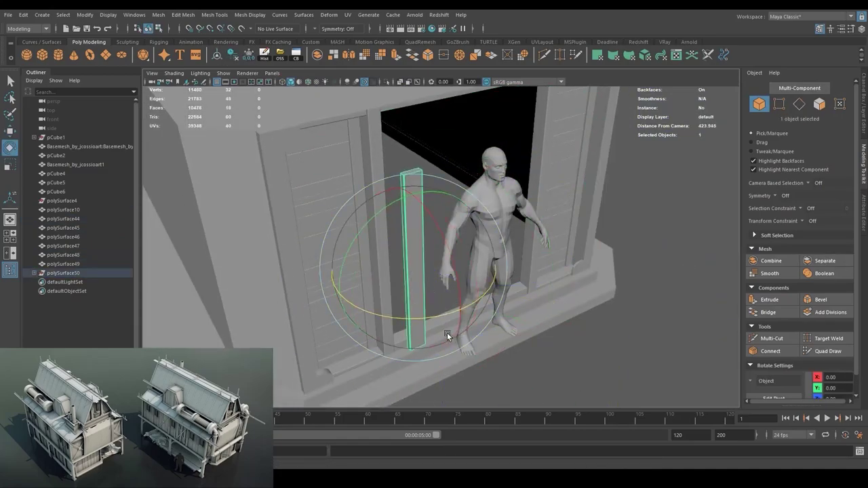
pyautogui.moveTo(447, 333); pyautogui.dragTo(498, 248)
pyautogui.press('4')
pyautogui.press('F9')
pyautogui.hotkey('ctrl', 'z')
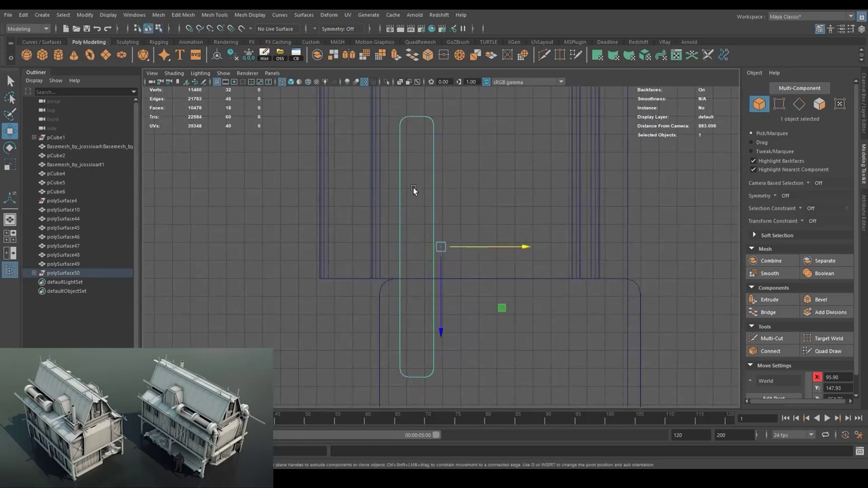
pyautogui.press('5')
pyautogui.moveTo(413, 187); pyautogui.dragTo(410, 280)
# Create a cube on the sill, pull it up into a tall thin board, and duplicate it.
pyautogui.click(42, 55)
pyautogui.press('f')
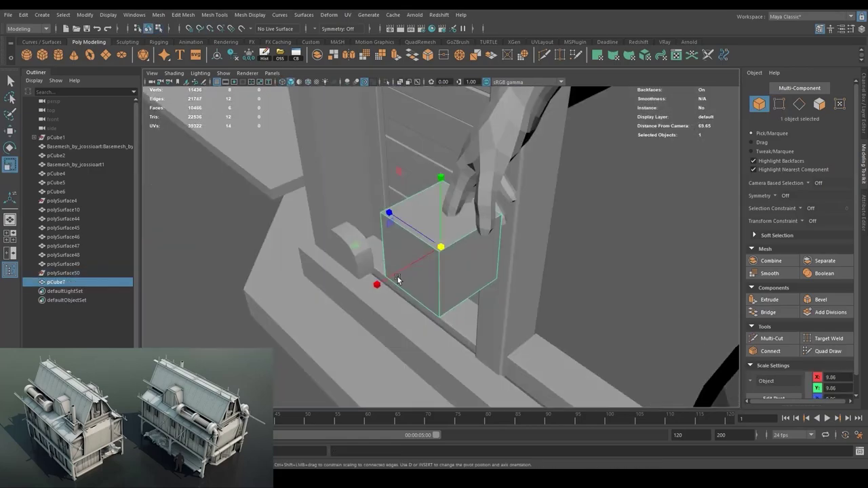
pyautogui.moveTo(337, 336); pyautogui.dragTo(549, 342)
pyautogui.press('f')
pyautogui.moveTo(398, 196); pyautogui.dragTo(393, 242)
pyautogui.scroll(-3)
pyautogui.press('F9')
pyautogui.moveTo(474, 319); pyautogui.dragTo(430, 327)
pyautogui.scroll(-3)
pyautogui.press('F8')
pyautogui.hotkey('ctrl', 'd')
# Duplicate the board and slide the copy left along X.
pyautogui.scroll(-3)
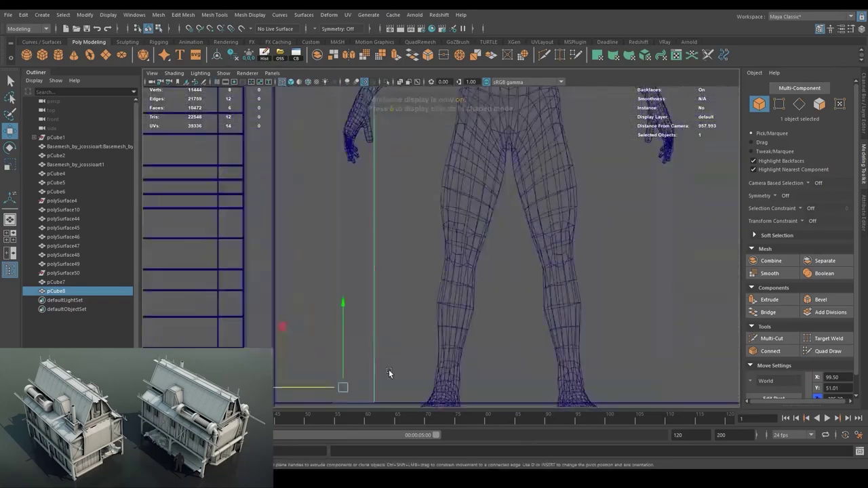
pyautogui.scroll(3)
pyautogui.scroll(-3)
pyautogui.scroll(-3)
pyautogui.hotkey('ctrl', 'd')
pyautogui.moveTo(307, 339); pyautogui.dragTo(281, 340)
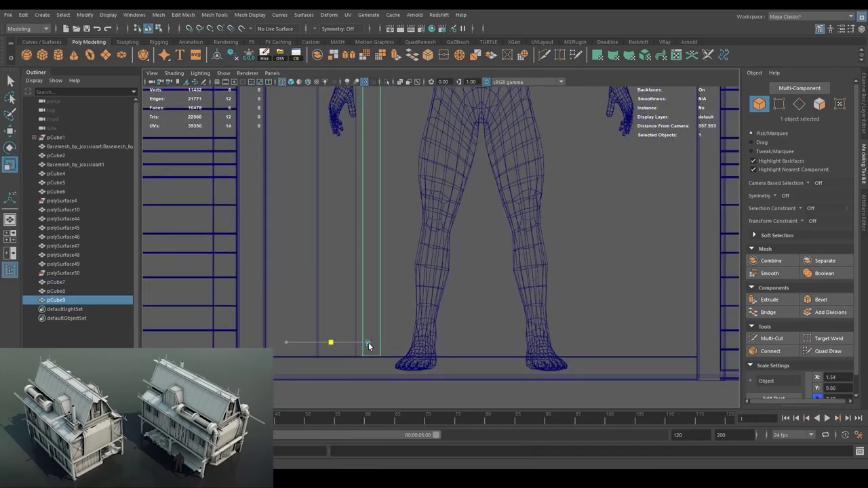
pyautogui.scroll(3)
pyautogui.press('e')
pyautogui.press('w')
pyautogui.scroll(-3)
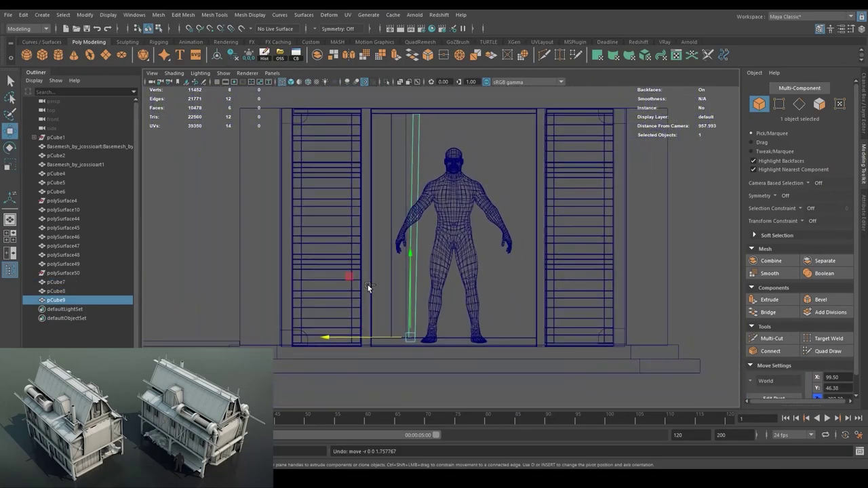
pyautogui.scroll(3)
# Make several more duplicates of the first board cube to add planks.
pyautogui.hotkey('ctrl', 'd')
pyautogui.scroll(3)
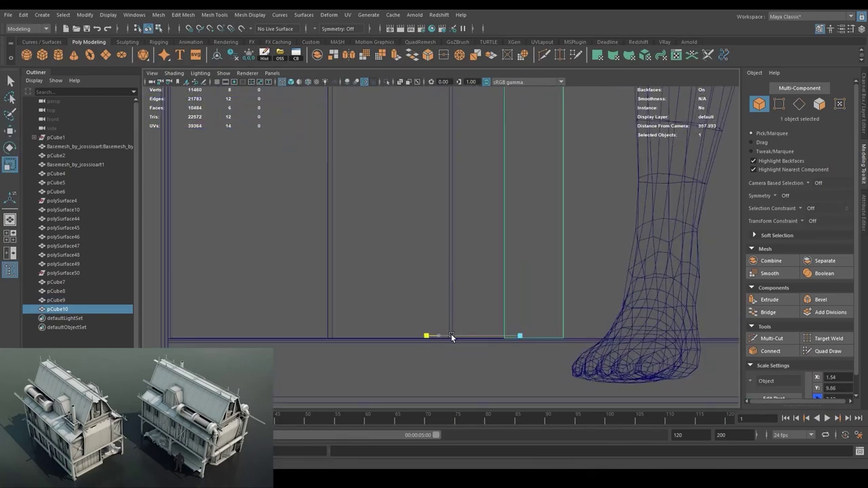
pyautogui.click(449, 332)
pyautogui.scroll(-3)
pyautogui.scroll(3)
pyautogui.scroll(3)
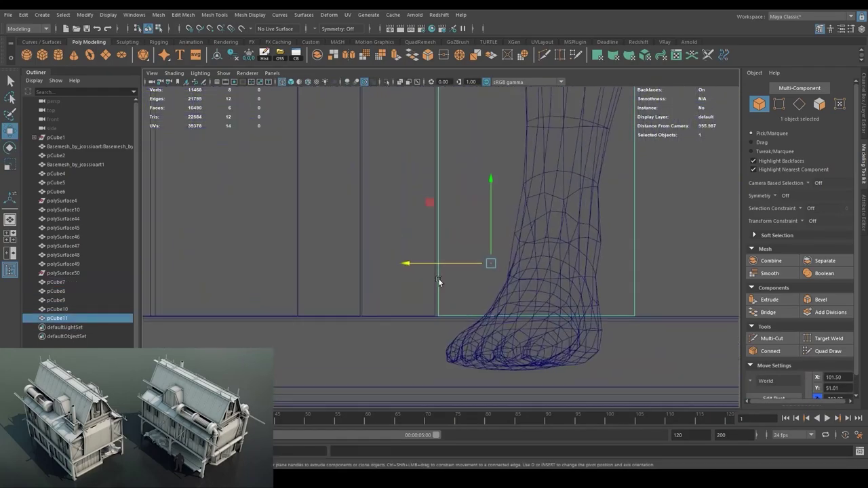
pyautogui.scroll(-3)
pyautogui.scroll(-3)
pyautogui.hotkey('ctrl', 'd')
pyautogui.scroll(3)
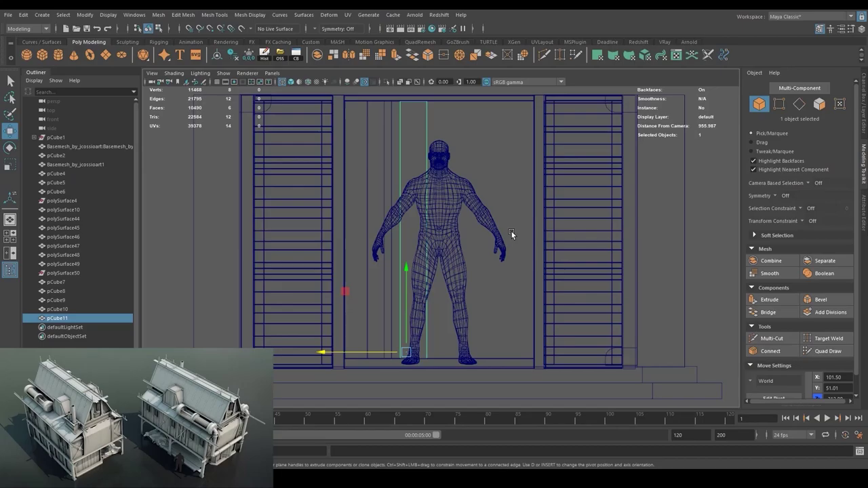
pyautogui.scroll(3)
pyautogui.hotkey('ctrl', 'd')
pyautogui.scroll(3)
pyautogui.scroll(-3)
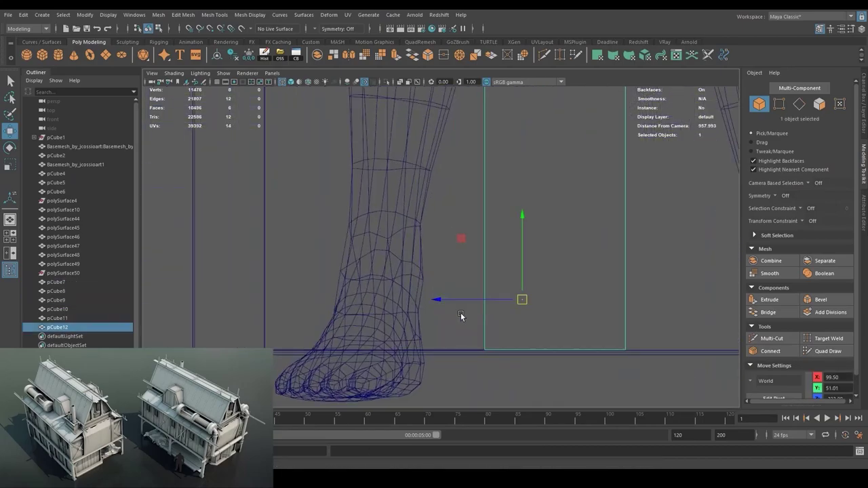
pyautogui.scroll(-3)
pyautogui.scroll(3)
pyautogui.scroll(-3)
# Duplicate two boards, slide the copies sideways, and shift one board right.
pyautogui.click(360, 309)
pyautogui.scroll(3)
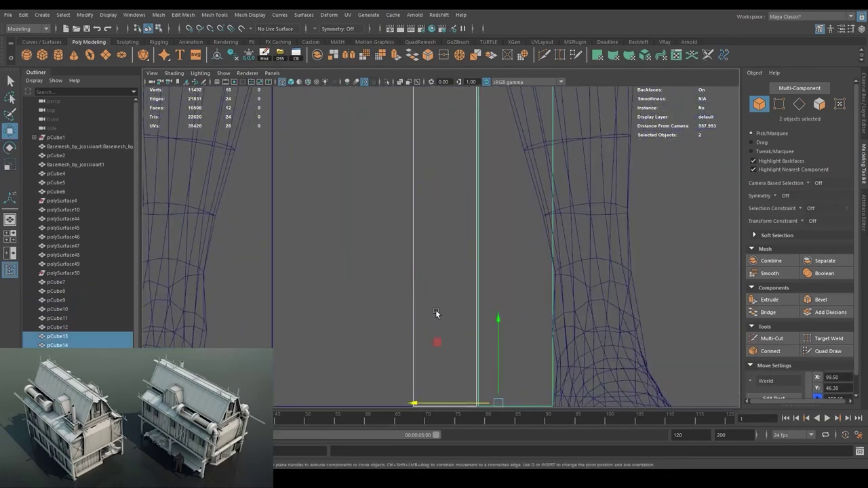
pyautogui.scroll(3)
pyautogui.hotkey('ctrl', 'd')
pyautogui.scroll(-3)
pyautogui.scroll(-3)
pyautogui.moveTo(470, 305); pyautogui.dragTo(298, 294)
pyautogui.scroll(3)
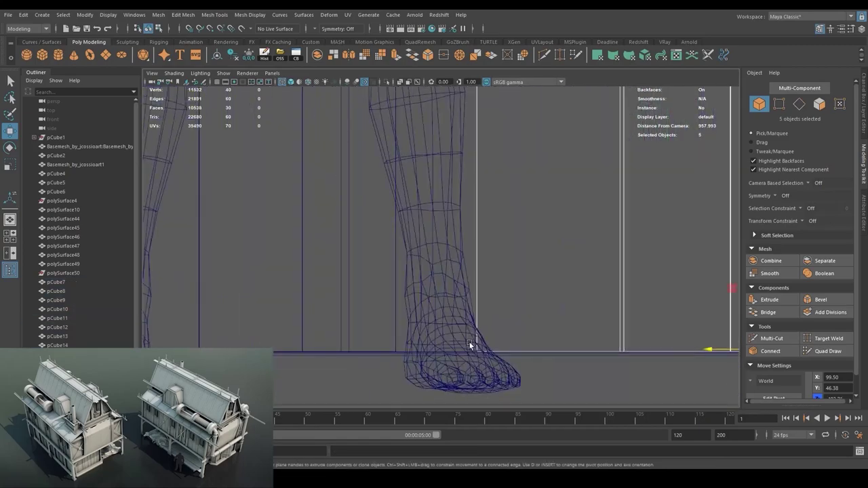
pyautogui.scroll(-3)
pyautogui.click(515, 353)
pyautogui.moveTo(477, 373); pyautogui.dragTo(564, 383)
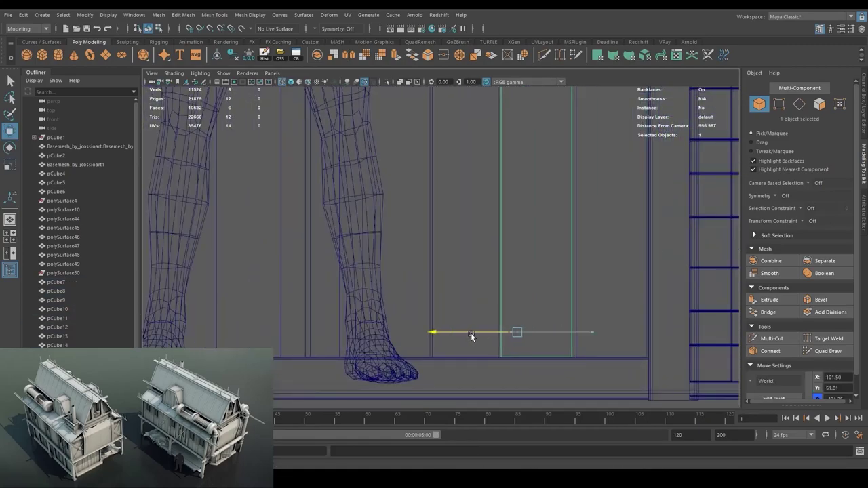
# Frame the plank row and select individual boards to check their spacing.
pyautogui.press('5')
pyautogui.press('f')
pyautogui.press('4')
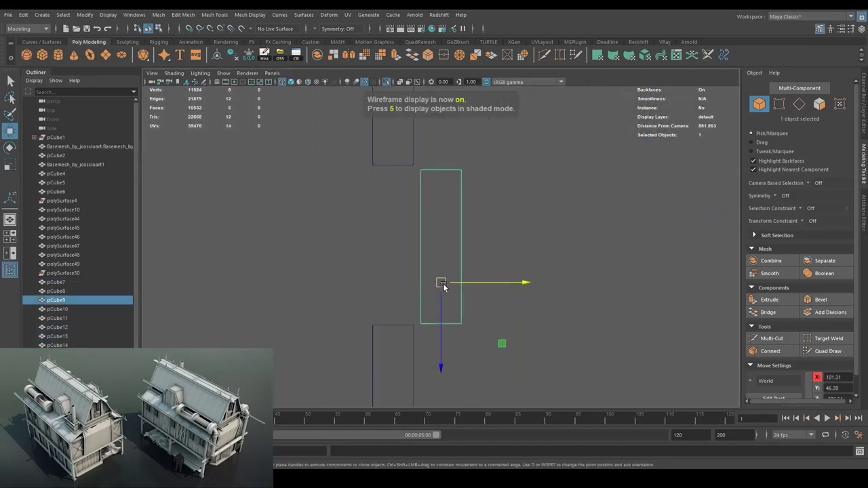
pyautogui.click(415, 280)
pyautogui.click(444, 132)
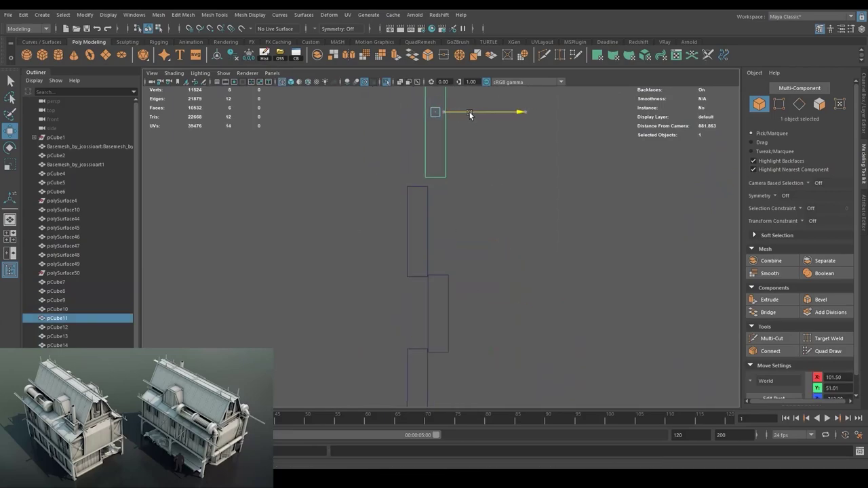
pyautogui.click(434, 258)
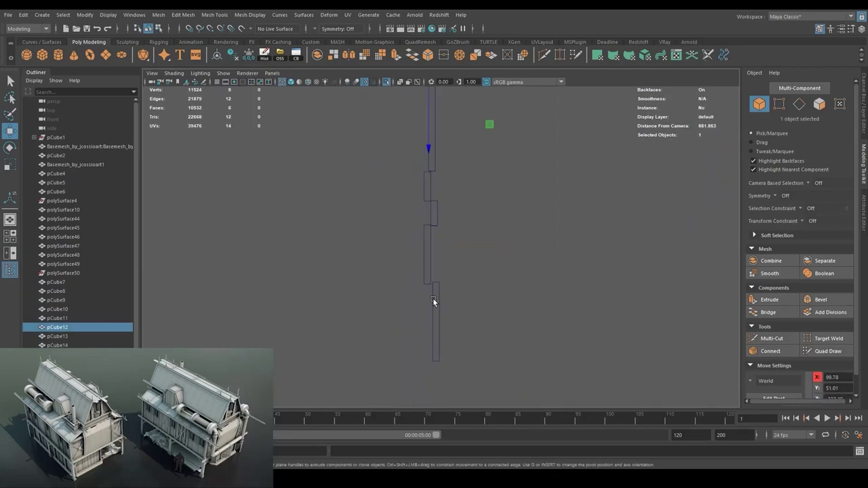
pyautogui.click(432, 298)
# Box-select plank boxes pCube7–pCube14, then drop four of them from the selection.
pyautogui.moveTo(463, 113); pyautogui.dragTo(405, 285)
pyautogui.press('f')
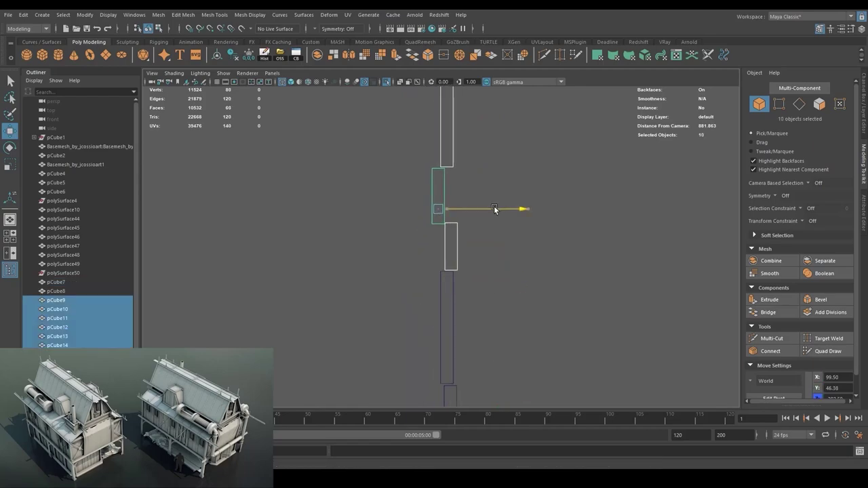
pyautogui.moveTo(495, 207); pyautogui.dragTo(508, 339)
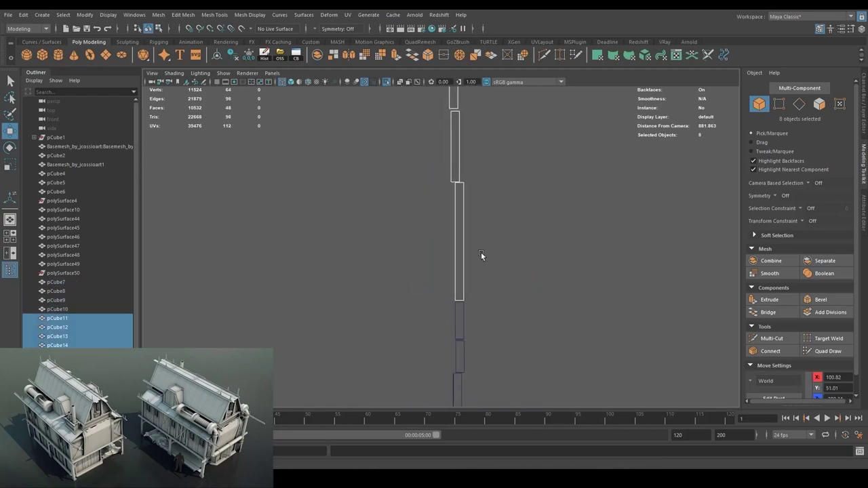
pyautogui.click(481, 251)
pyautogui.click(483, 313)
pyautogui.click(445, 314)
pyautogui.click(467, 298)
# Select the edges of the panel's planks and bevel them with Ctrl+B.
pyautogui.moveTo(467, 298); pyautogui.dragTo(597, 194)
pyautogui.press('5')
pyautogui.press('4')
pyautogui.scroll(3)
pyautogui.press('5')
pyautogui.moveTo(625, 155); pyautogui.dragTo(343, 236)
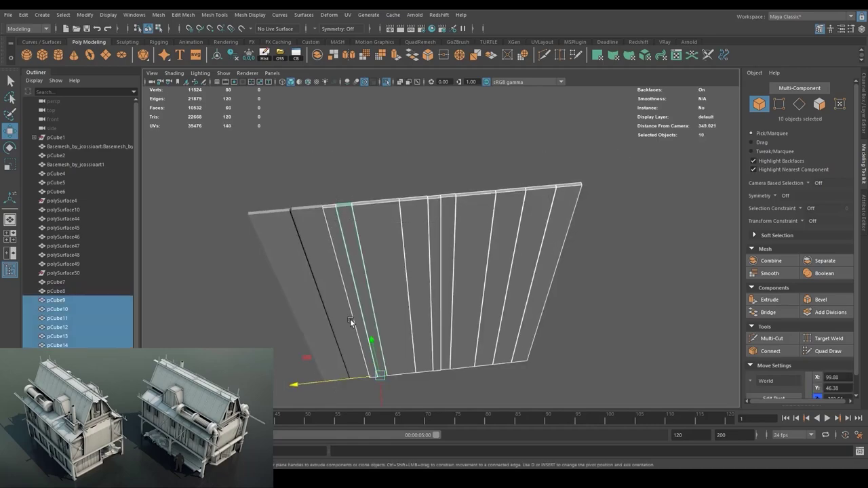
pyautogui.moveTo(580, 200); pyautogui.dragTo(504, 286)
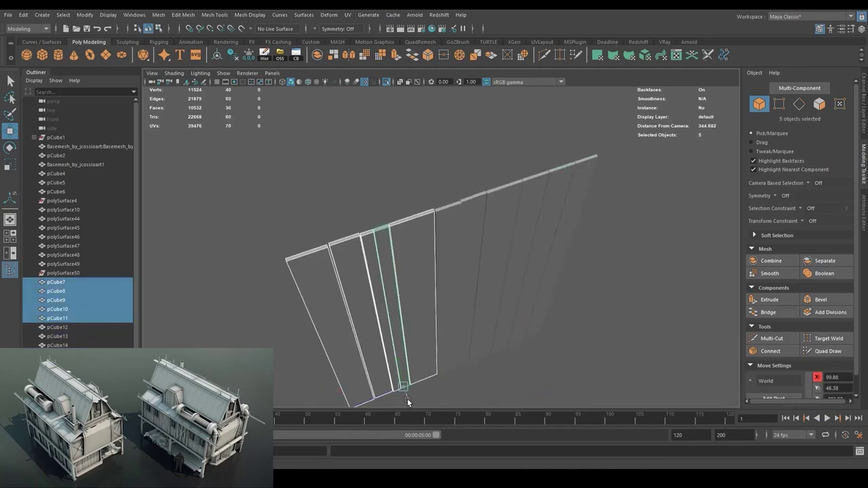
pyautogui.click(604, 274)
pyautogui.moveTo(604, 275); pyautogui.dragTo(554, 258)
pyautogui.moveTo(488, 339); pyautogui.dragTo(641, 257)
pyautogui.press('4')
pyautogui.press('5')
pyautogui.hotkey('ctrl', 'b')
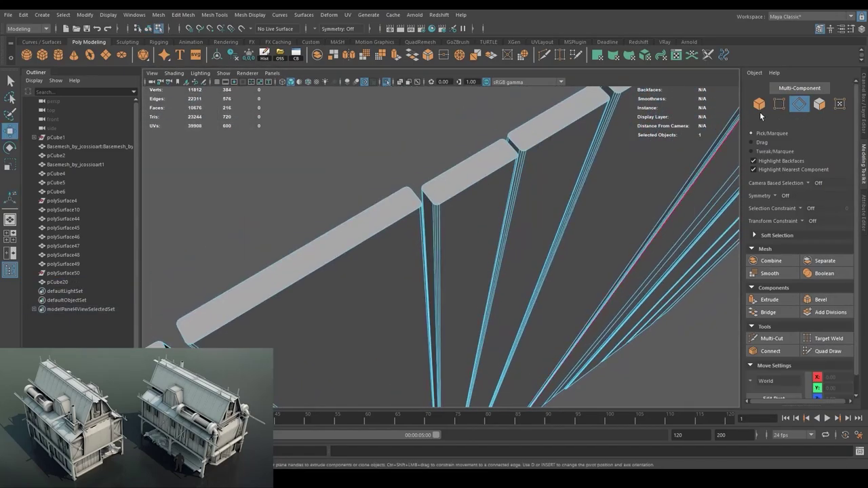
# Rotate a single plank piece to tilt it.
pyautogui.moveTo(505, 273); pyautogui.dragTo(397, 300)
pyautogui.click(510, 235)
pyautogui.press('e')
pyautogui.moveTo(510, 236); pyautogui.dragTo(415, 235)
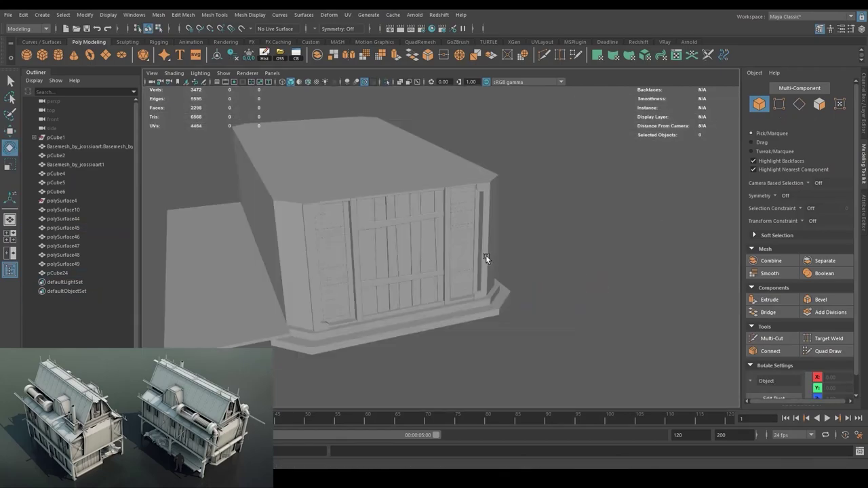
# Isolate the door wall's corner post and select a ring of its edges.
pyautogui.moveTo(485, 254); pyautogui.dragTo(520, 259)
pyautogui.scroll(3)
pyautogui.moveTo(431, 260); pyautogui.dragTo(549, 296)
pyautogui.click(433, 261)
pyautogui.press('w')
pyautogui.click(536, 203)
pyautogui.moveTo(535, 204); pyautogui.dragTo(516, 270)
pyautogui.hotkey('ctrl', '1')
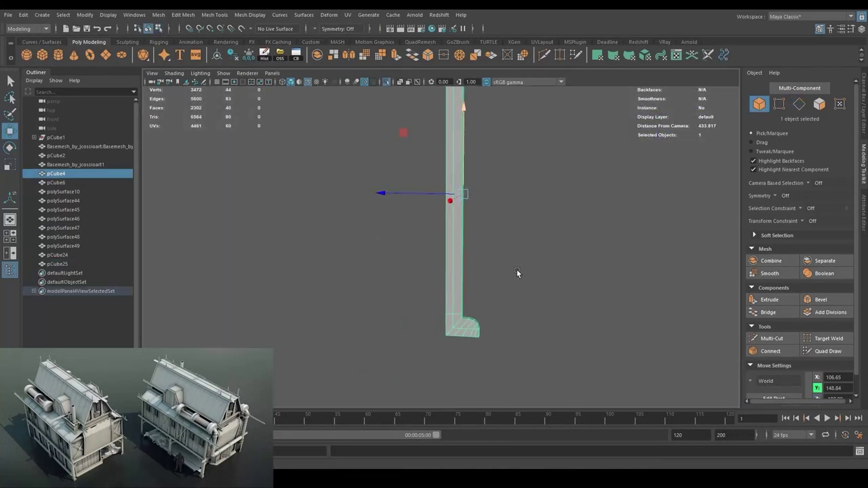
pyautogui.press('f')
pyautogui.doubleClick(377, 223)
pyautogui.press('4')
pyautogui.hotkey('ctrl', '1')
pyautogui.press('5')
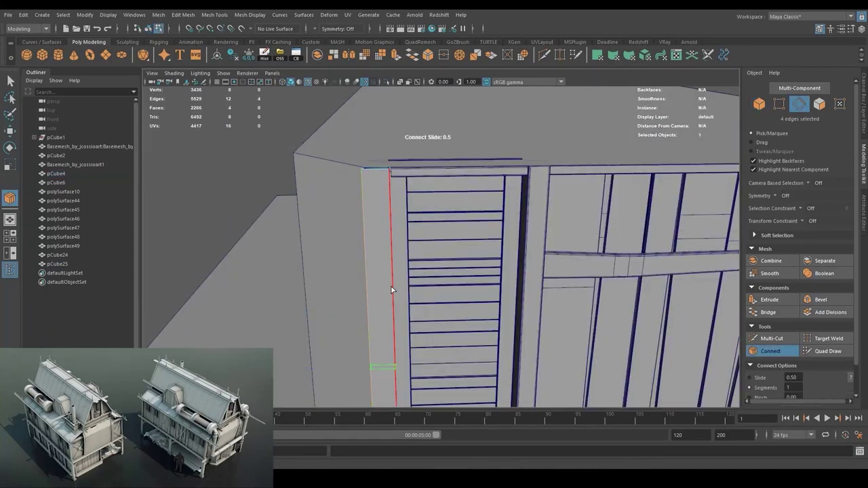
# Chamfer the post's top corner and bevel the bracket's inner-corner edge.
pyautogui.moveTo(472, 224); pyautogui.dragTo(439, 176)
pyautogui.click(820, 299)
pyautogui.press('4')
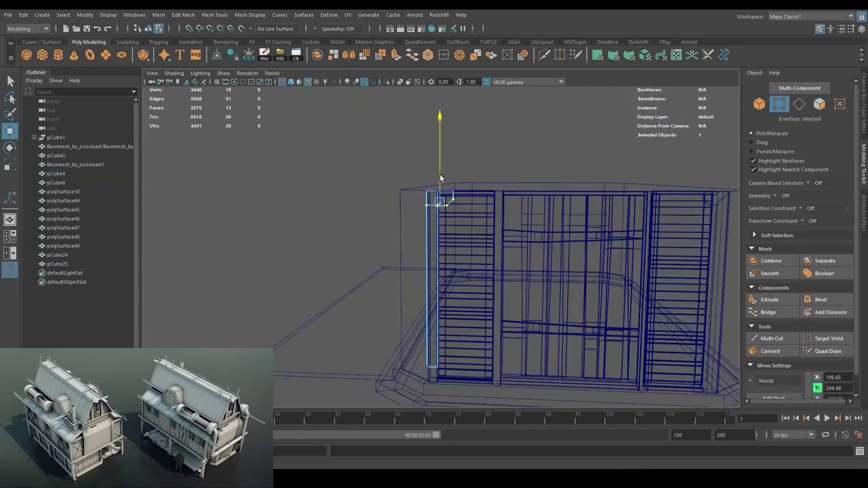
pyautogui.press('f')
pyautogui.scroll(-3)
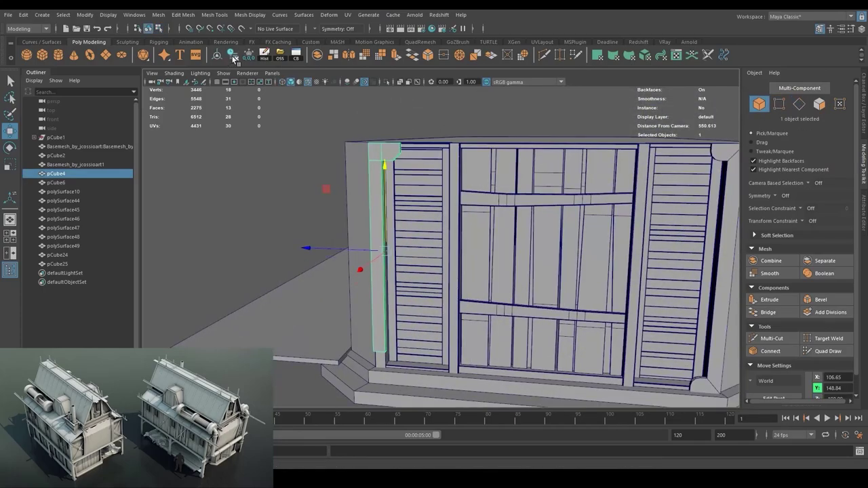
pyautogui.hotkey('ctrl', 'z')
pyautogui.press('w')
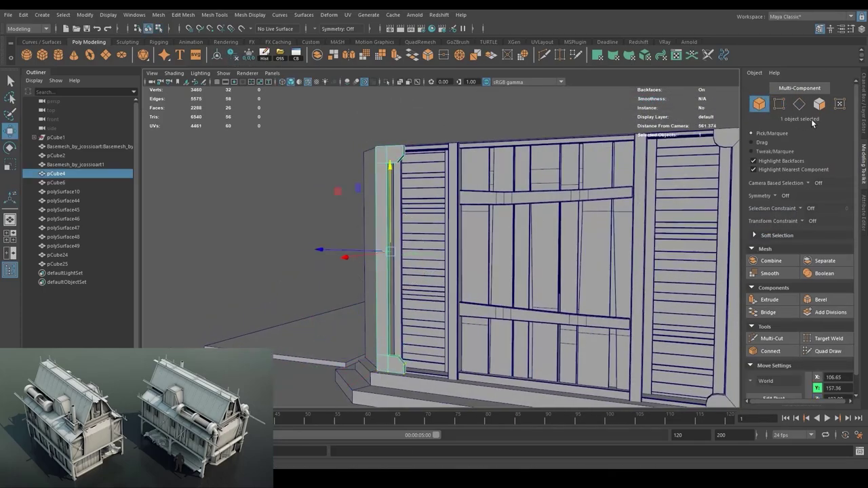
pyautogui.hotkey('ctrl', '1')
pyautogui.scroll(3)
pyautogui.moveTo(480, 251); pyautogui.dragTo(391, 147)
pyautogui.click(433, 264)
pyautogui.hotkey('ctrl', 'b')
# Cut a new edge across the front of the post with Multi-Cut.
pyautogui.press('F11')
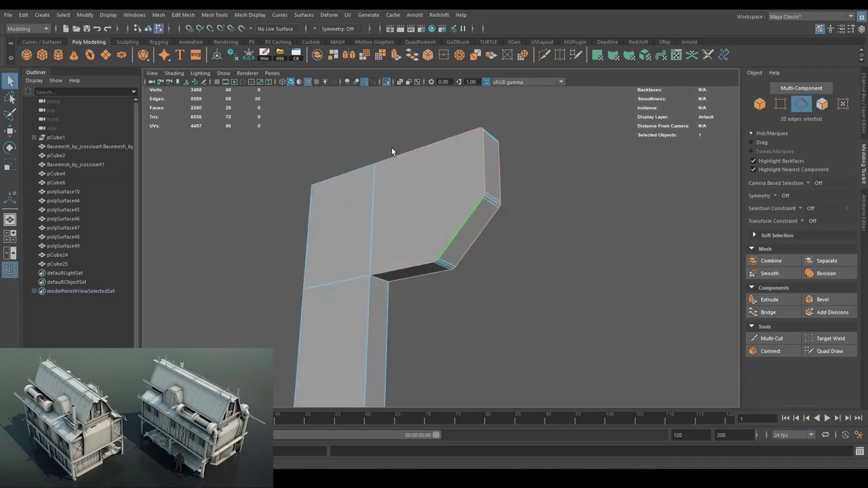
pyautogui.click(463, 154)
pyautogui.click(611, 181)
pyautogui.moveTo(611, 181); pyautogui.dragTo(576, 174)
pyautogui.press('4')
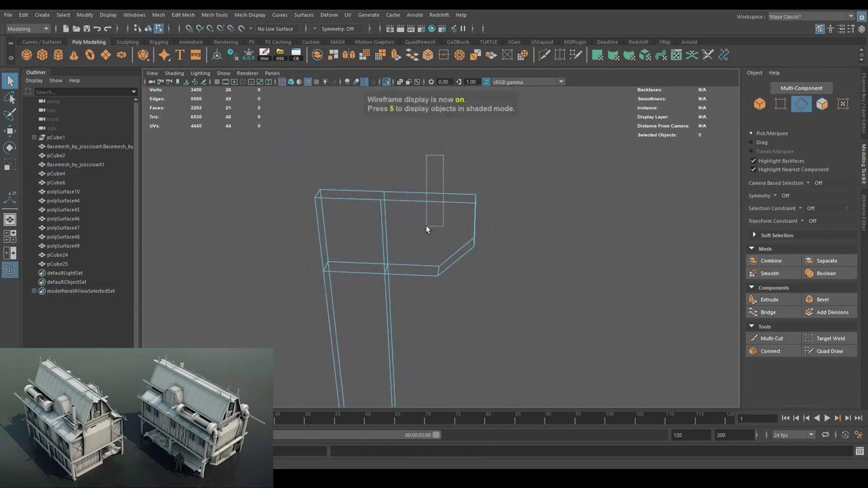
pyautogui.click(427, 201)
pyautogui.click(437, 276)
pyautogui.moveTo(469, 276); pyautogui.dragTo(578, 304)
pyautogui.press('5')
pyautogui.press('Return')
pyautogui.press('w')
# Bevel the edge loop around the angled bracket.
pyautogui.press('F10')
pyautogui.doubleClick(546, 149)
pyautogui.click(820, 299)
pyautogui.moveTo(577, 304); pyautogui.dragTo(651, 204)
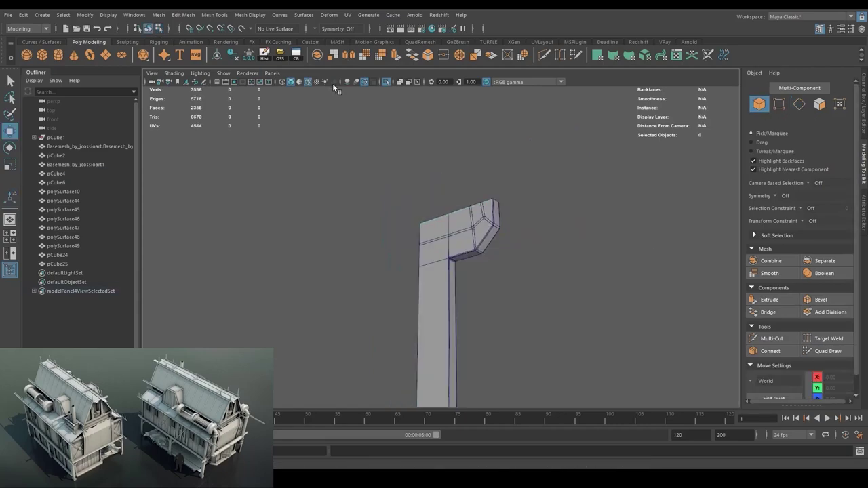
# Delete the stray edge loop near the post bracket's inner corner.
pyautogui.scroll(3)
pyautogui.moveTo(514, 264); pyautogui.dragTo(547, 161)
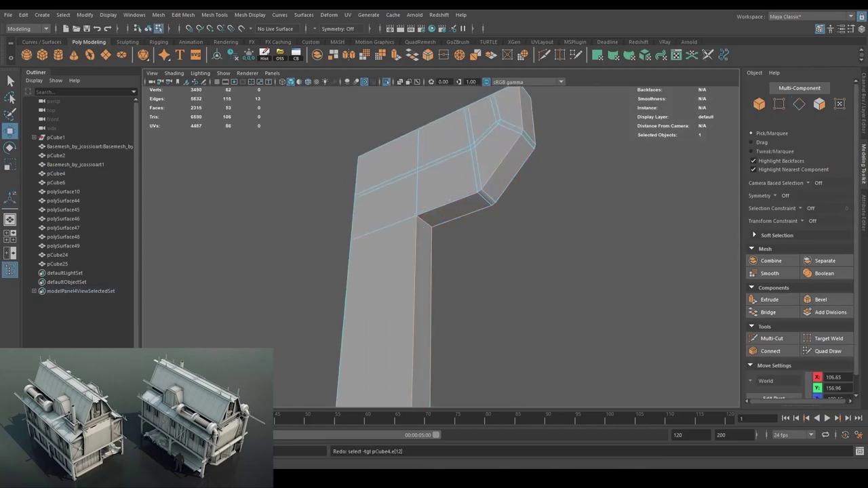
pyautogui.press('t')
pyautogui.press('Return')
pyautogui.scroll(-3)
pyautogui.scroll(3)
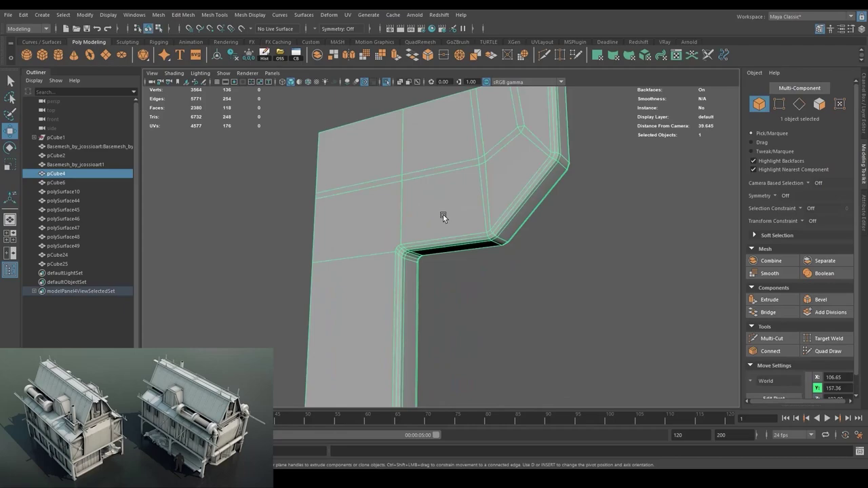
pyautogui.scroll(3)
pyautogui.moveTo(443, 214); pyautogui.dragTo(426, 297)
pyautogui.press('w')
pyautogui.moveTo(426, 297); pyautogui.dragTo(573, 183)
pyautogui.doubleClick(573, 183)
pyautogui.press('Delete')
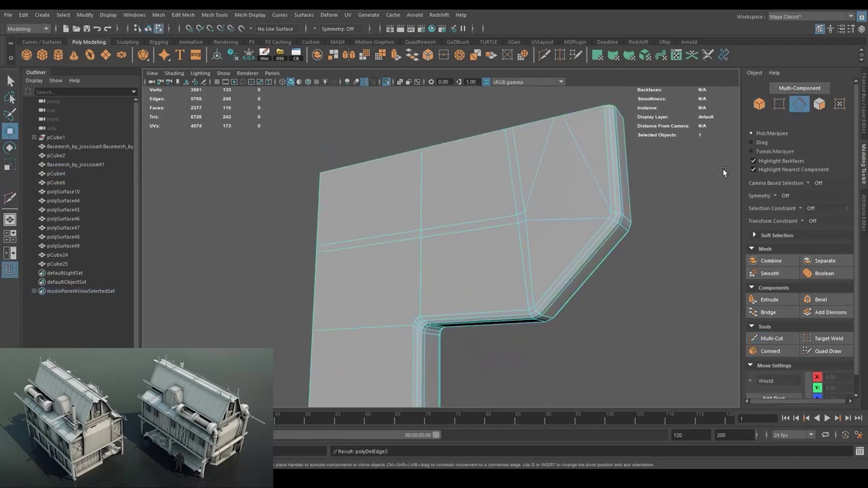
# Multi-Cut a new edge from the bracket's inner corner to the opposite vertex.
pyautogui.moveTo(474, 271); pyautogui.dragTo(503, 291)
pyautogui.moveTo(504, 291); pyautogui.dragTo(475, 312)
pyautogui.click(463, 306)
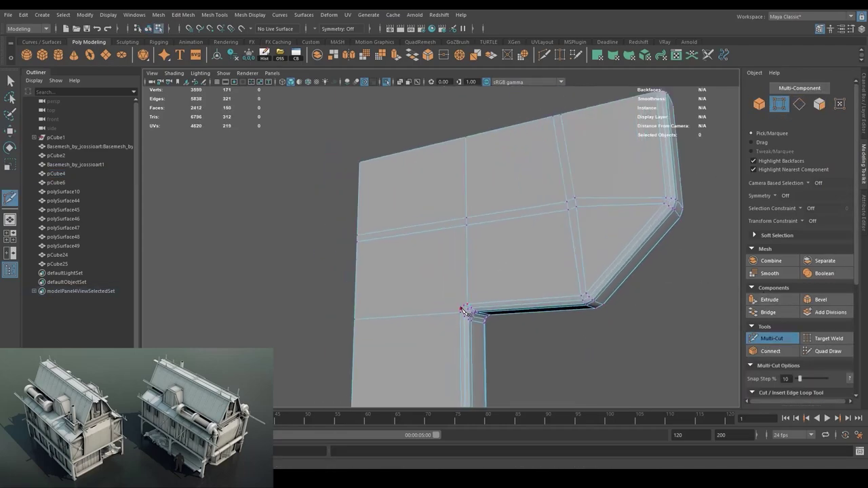
pyautogui.click(357, 282)
# Mirror the post with Axis Position Object and Axis Y, adding a bracket at the other end.
pyautogui.moveTo(583, 288); pyautogui.dragTo(562, 214)
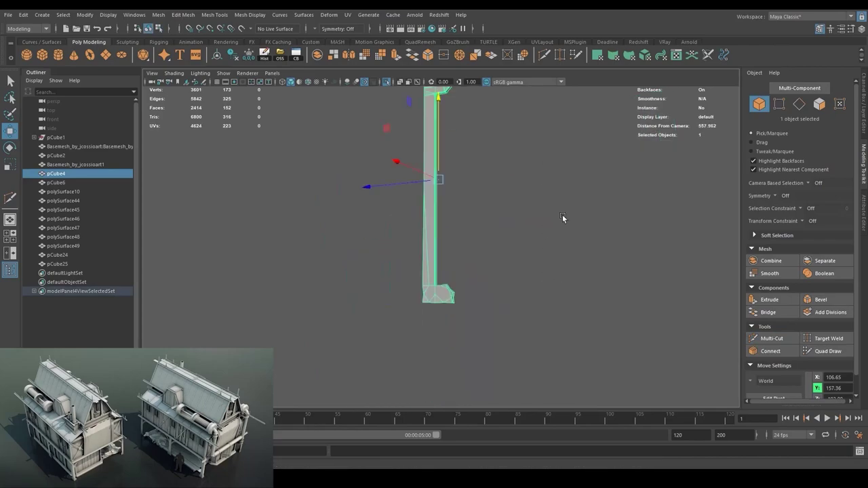
pyautogui.press('w')
pyautogui.press('F8')
pyautogui.moveTo(407, 192); pyautogui.dragTo(516, 184)
pyautogui.click(407, 282)
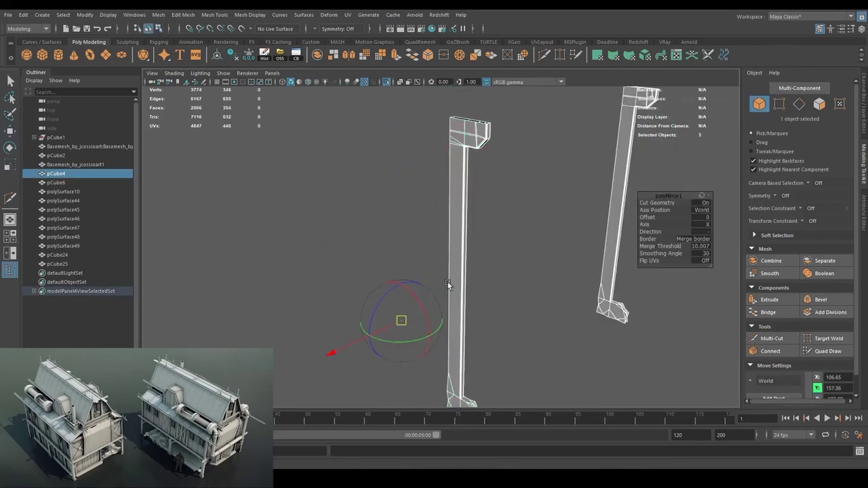
pyautogui.click(705, 246)
pyautogui.click(705, 224)
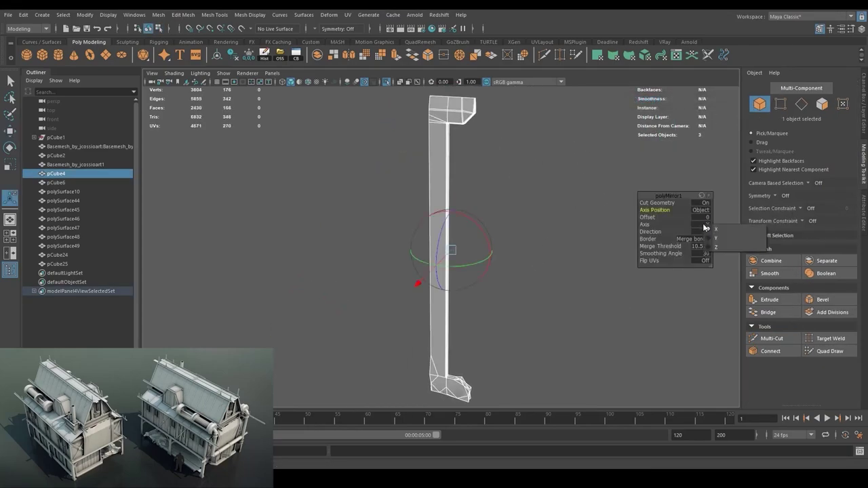
pyautogui.click(708, 236)
# Isolate the corner post and bevel the edge loop around its bracket overhang.
pyautogui.hotkey('ctrl', '1')
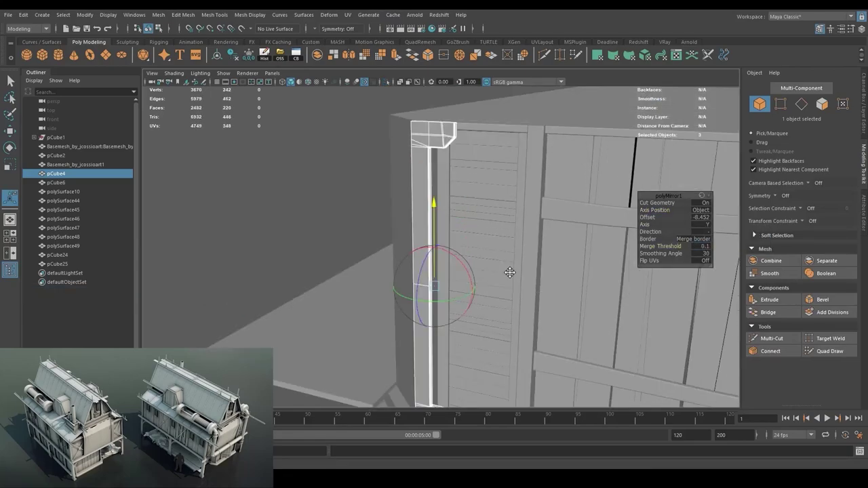
pyautogui.moveTo(527, 242); pyautogui.dragTo(432, 208)
pyautogui.press('w')
pyautogui.click(432, 208)
pyautogui.hotkey('ctrl', '1')
pyautogui.press('F10')
pyautogui.moveTo(440, 266); pyautogui.dragTo(484, 248)
pyautogui.doubleClick(484, 248)
pyautogui.scroll(3)
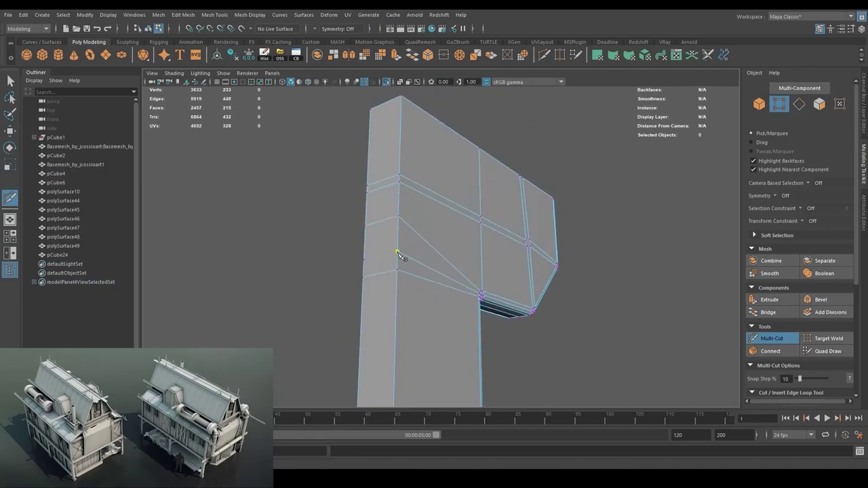
pyautogui.click(831, 300)
pyautogui.hotkey('ctrl', '1')
pyautogui.press('F8')
# Duplicate corner post pCube4 with Ctrl+D and rotate the copy into place at the side-wall opening.
pyautogui.moveTo(508, 329); pyautogui.dragTo(527, 286)
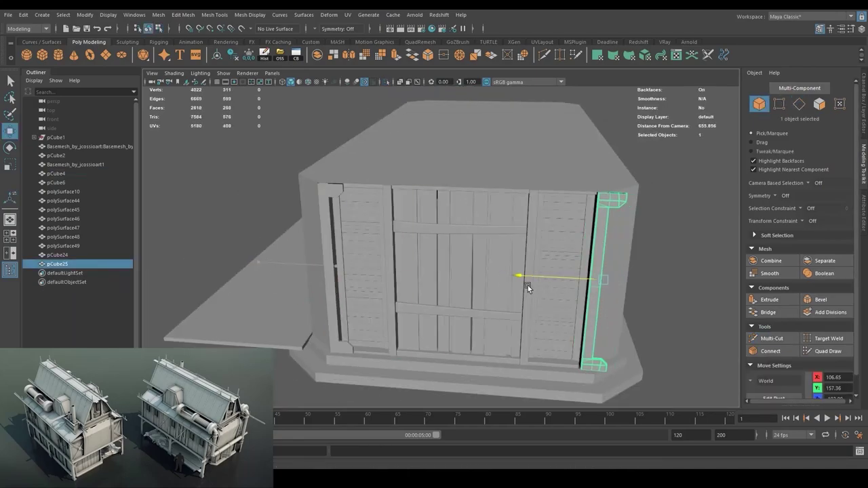
pyautogui.press('e')
pyautogui.moveTo(475, 306); pyautogui.dragTo(392, 282)
pyautogui.press('w')
pyautogui.click(391, 283)
pyautogui.press('f')
pyautogui.scroll(-3)
pyautogui.moveTo(528, 195); pyautogui.dragTo(385, 296)
pyautogui.hotkey('ctrl', 'd')
pyautogui.press('e')
pyautogui.press('w')
pyautogui.moveTo(441, 287); pyautogui.dragTo(438, 259)
# Make a second post copy and position it on the other side of the opening.
pyautogui.click(420, 284)
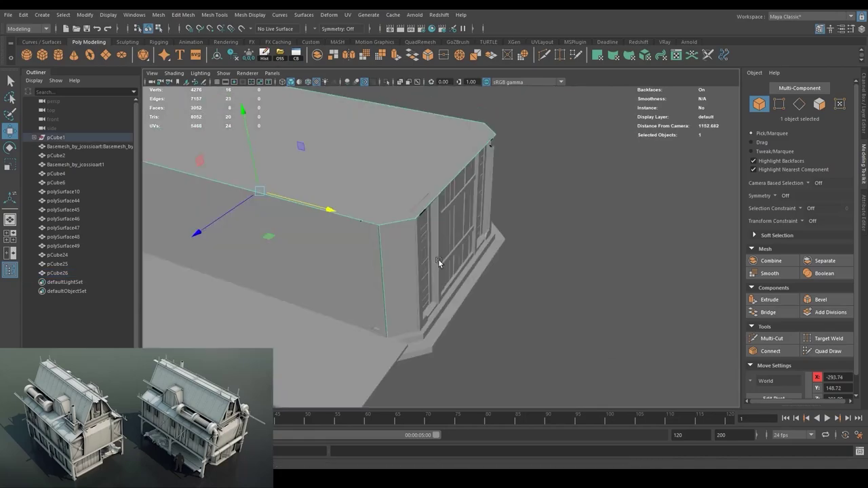
pyautogui.moveTo(438, 259); pyautogui.dragTo(478, 157)
pyautogui.press('F8')
pyautogui.scroll(3)
pyautogui.click(568, 284)
pyautogui.hotkey('ctrl', 'd')
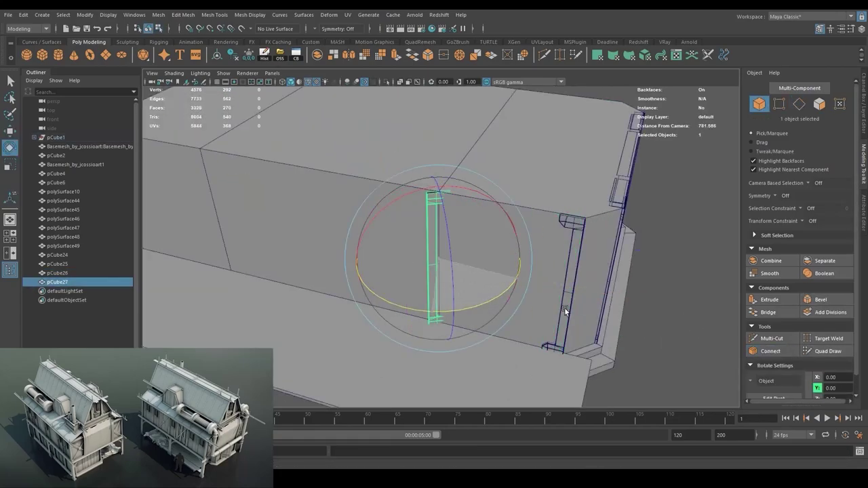
pyautogui.press('w')
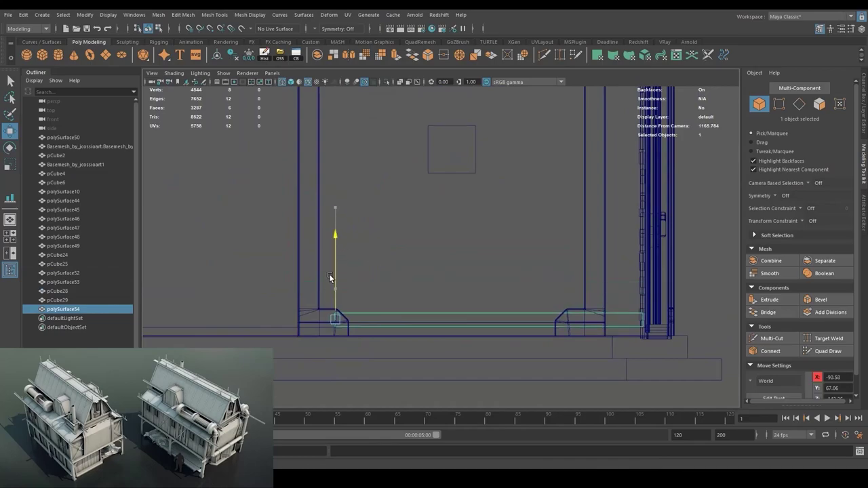
# Tilt the duplicated sill board into a diagonal brace and scale it toward the central block.
pyautogui.moveTo(329, 275); pyautogui.dragTo(399, 281)
pyautogui.press('r')
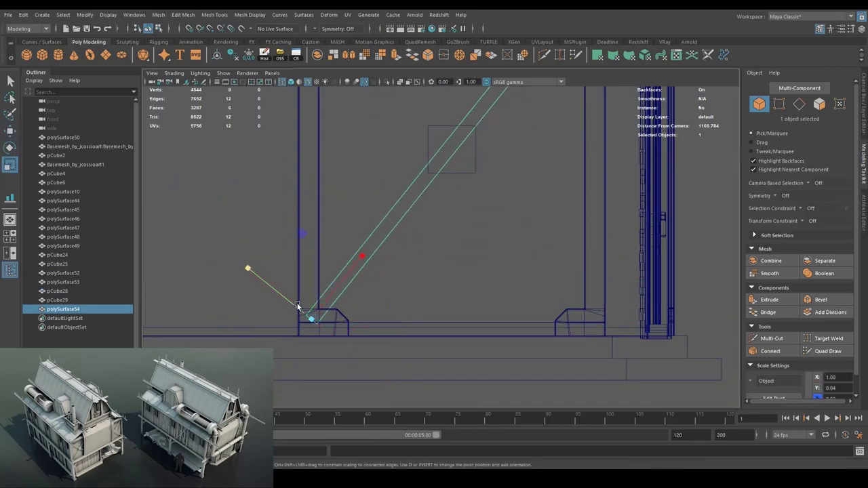
pyautogui.press('space')
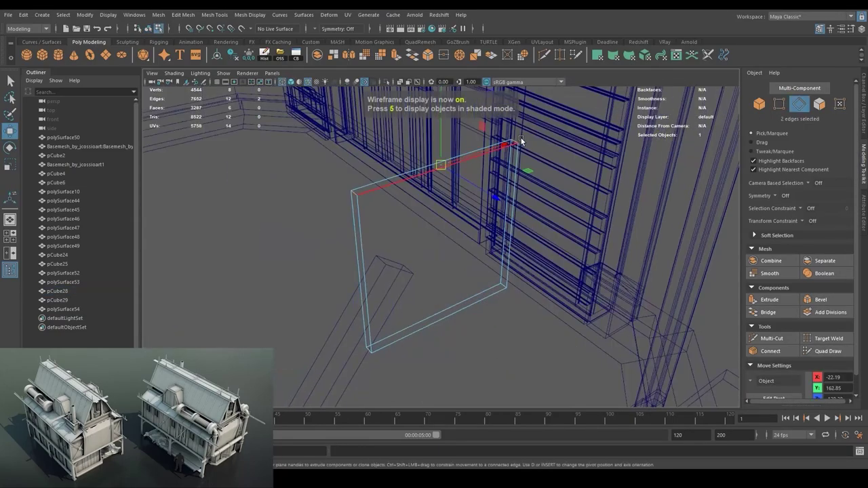
pyautogui.press('q')
pyautogui.press('5')
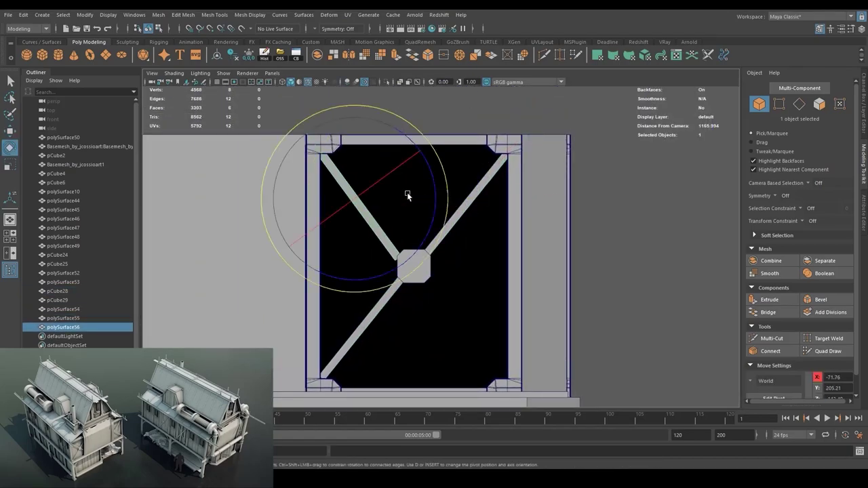
# Duplicate the diagonal beam and move the copy to the lower-right corner, completing the X.
pyautogui.press('4')
pyautogui.press('e')
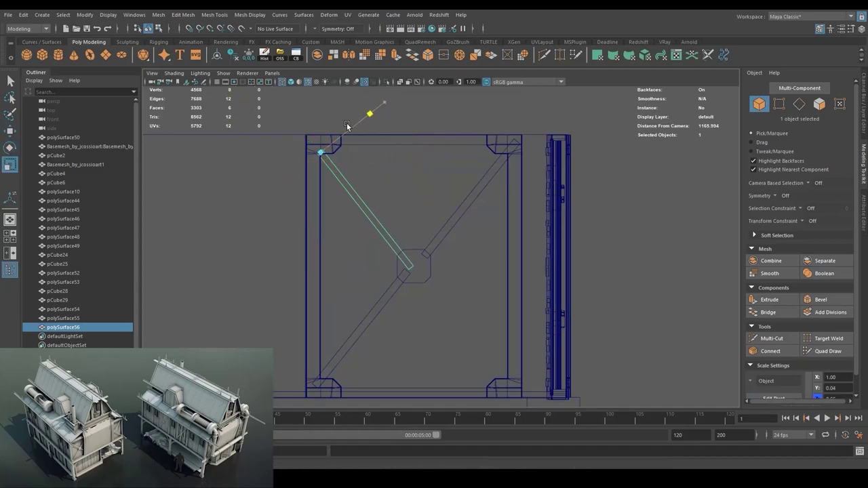
pyautogui.press('e')
pyautogui.moveTo(405, 180); pyautogui.dragTo(405, 201)
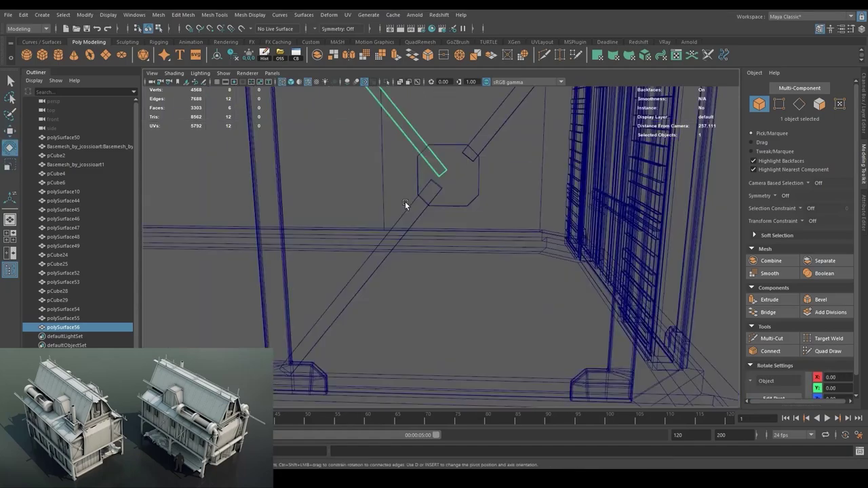
pyautogui.hotkey('ctrl', 'd')
pyautogui.press('w')
pyautogui.press('4')
pyautogui.moveTo(363, 182); pyautogui.dragTo(441, 266)
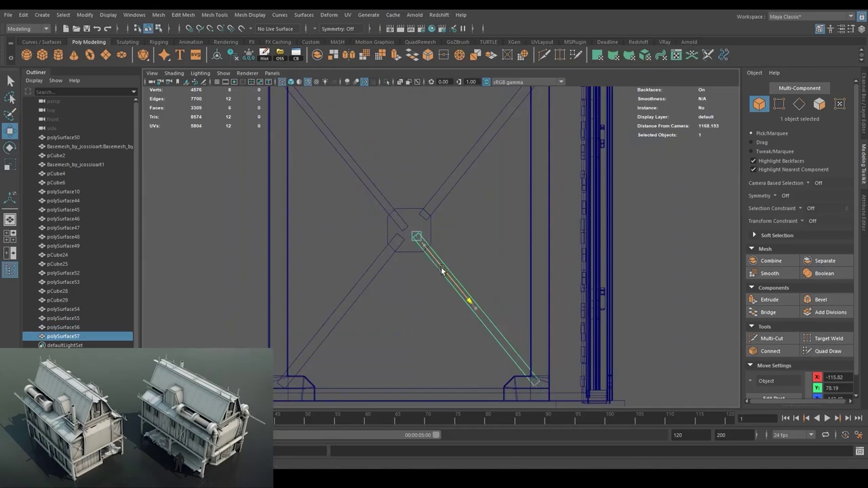
pyautogui.press('space')
pyautogui.click(423, 210)
# Isolate the cross beams, inset the centre plate's faces with an offset, and bevel its rim edges.
pyautogui.moveTo(423, 210); pyautogui.dragTo(376, 234)
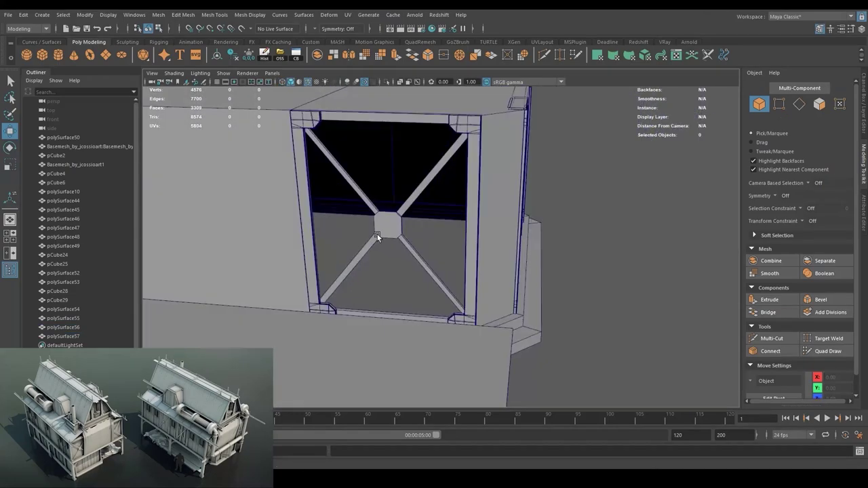
pyautogui.click(421, 181)
pyautogui.hotkey('ctrl', '1')
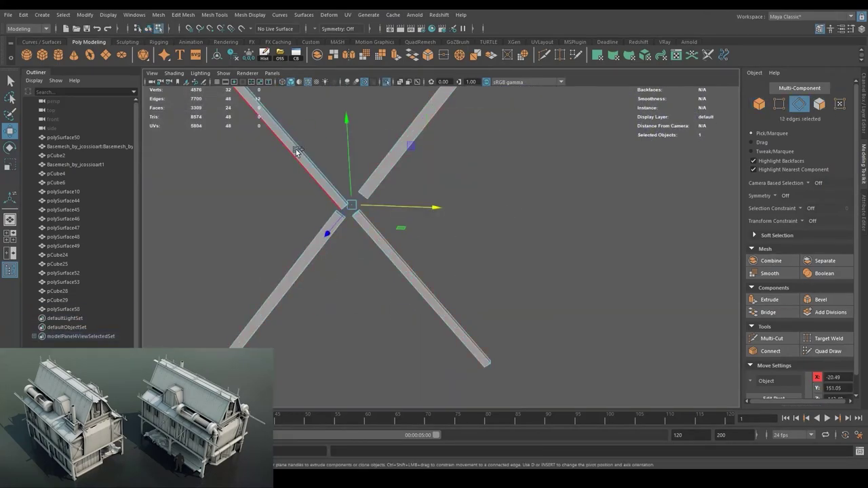
pyautogui.scroll(3)
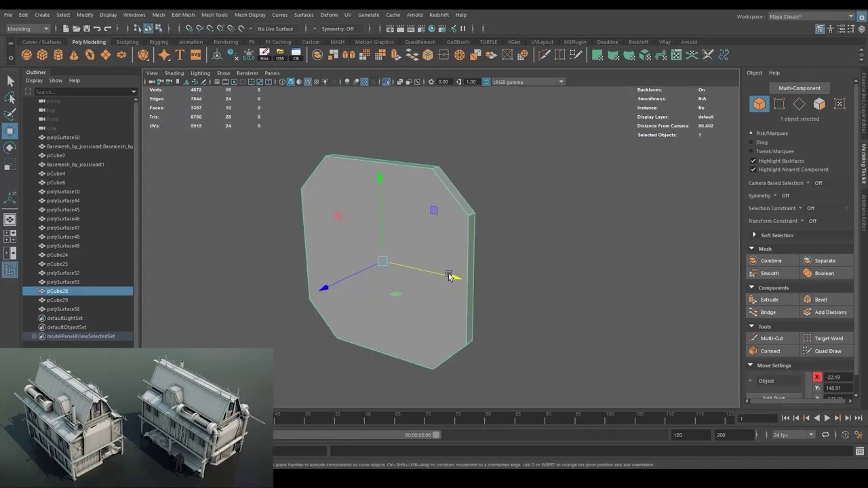
pyautogui.hotkey('ctrl', 'e')
pyautogui.moveTo(647, 217); pyautogui.dragTo(742, 221)
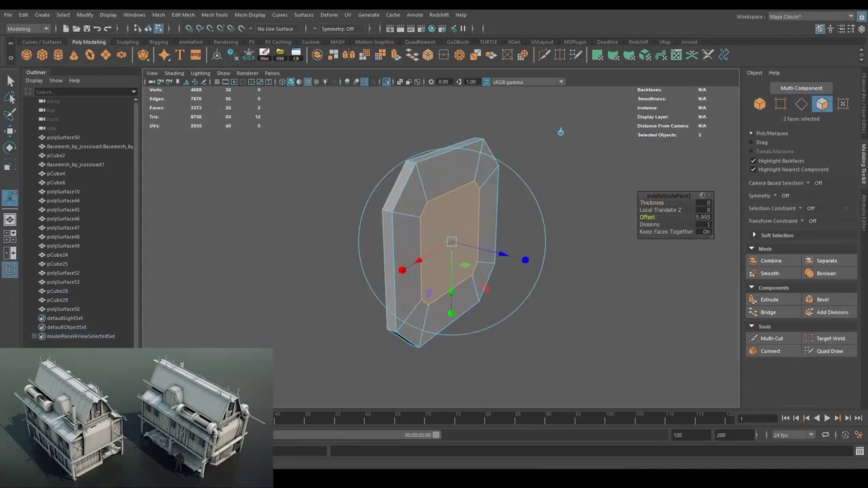
pyautogui.click(391, 207)
pyautogui.hotkey('ctrl', 'b')
pyautogui.click(681, 210)
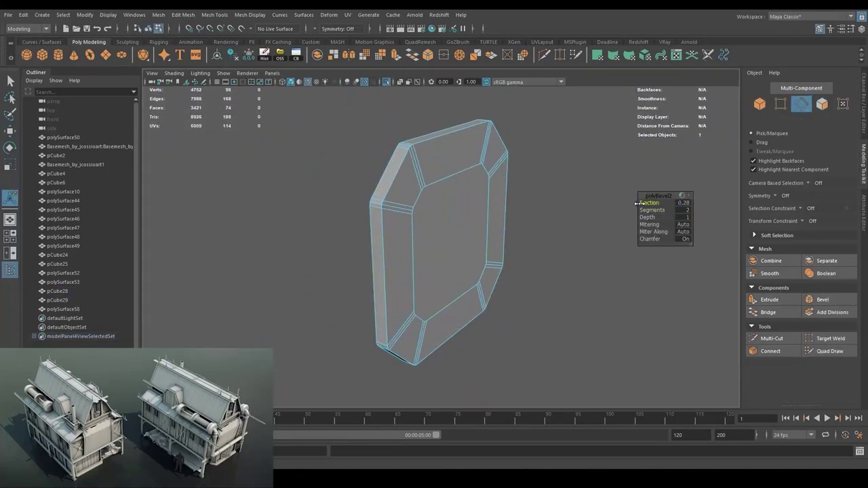
pyautogui.hotkey('ctrl', 'b')
pyautogui.click(681, 210)
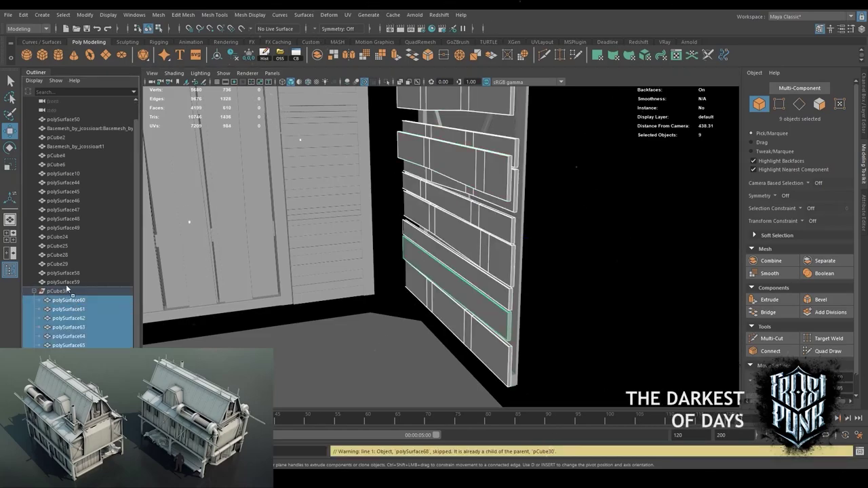
# Select individual backing planks behind the X-brace to stagger and gap them.
pyautogui.click(487, 254)
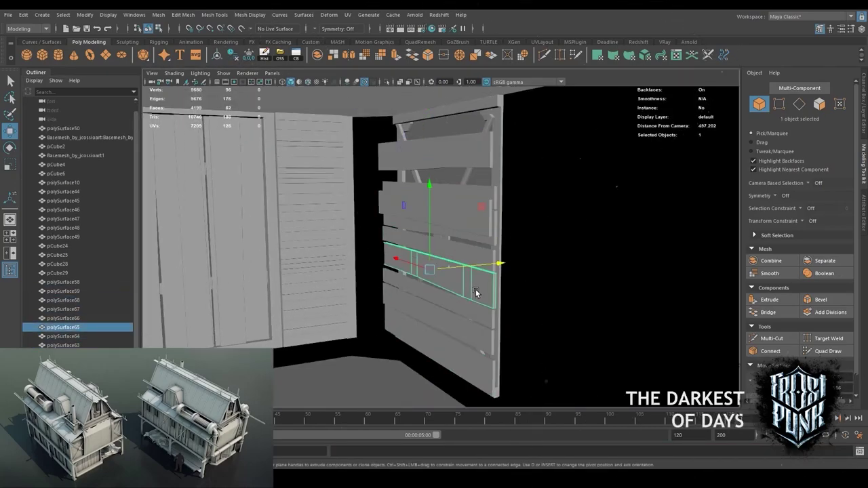
pyautogui.moveTo(481, 215); pyautogui.dragTo(422, 314)
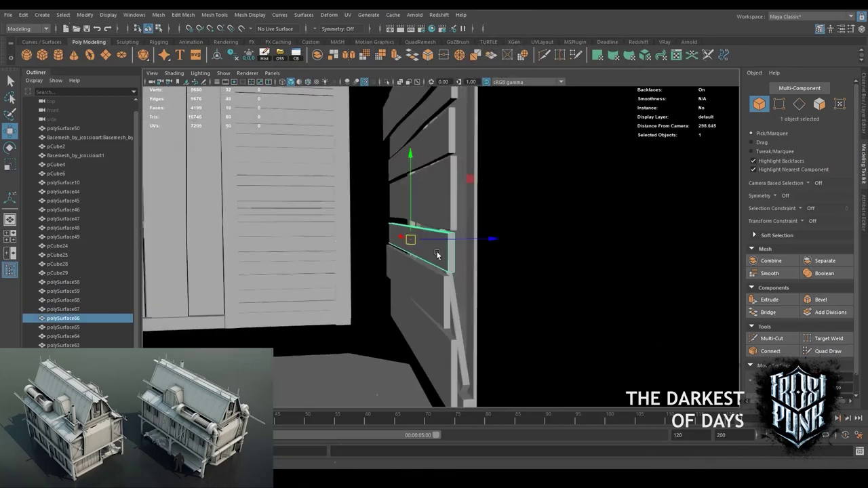
pyautogui.click(451, 313)
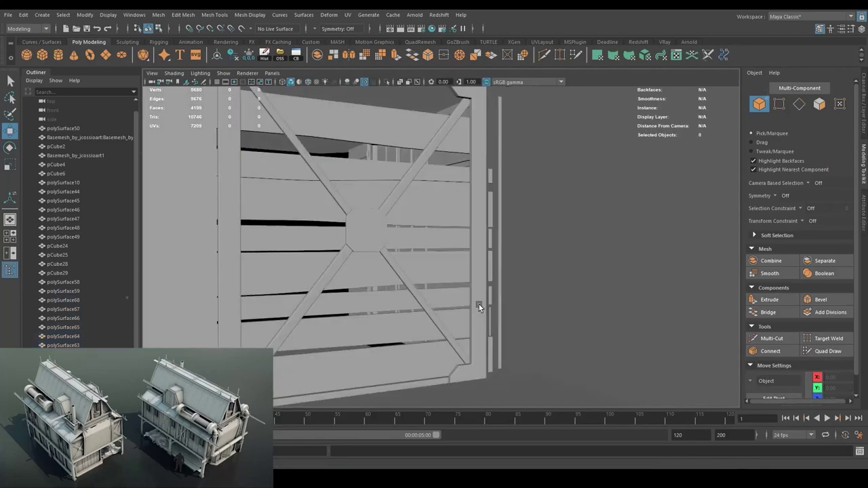
# Select the lower plank's end vertices to taper the board.
pyautogui.click(441, 238)
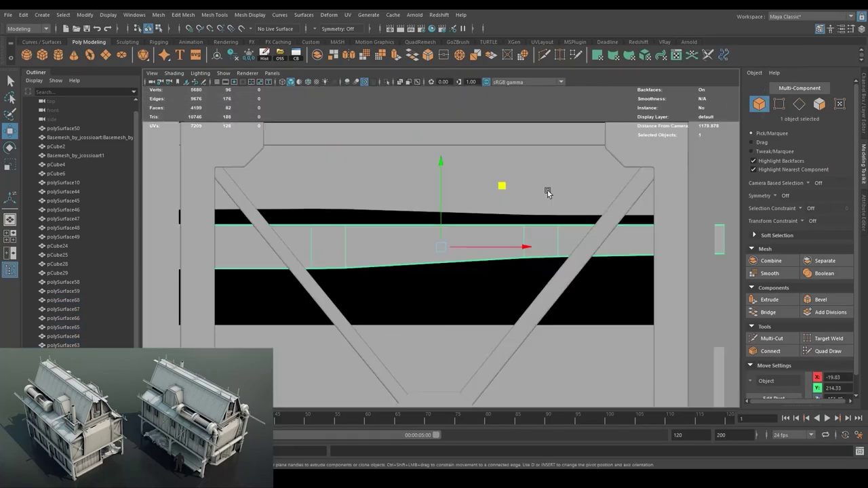
pyautogui.press('4')
pyautogui.press('5')
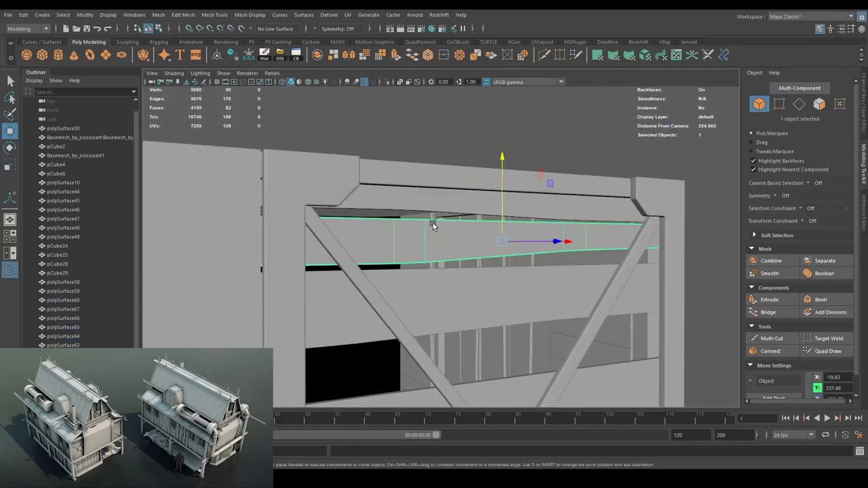
pyautogui.moveTo(503, 207); pyautogui.dragTo(431, 265)
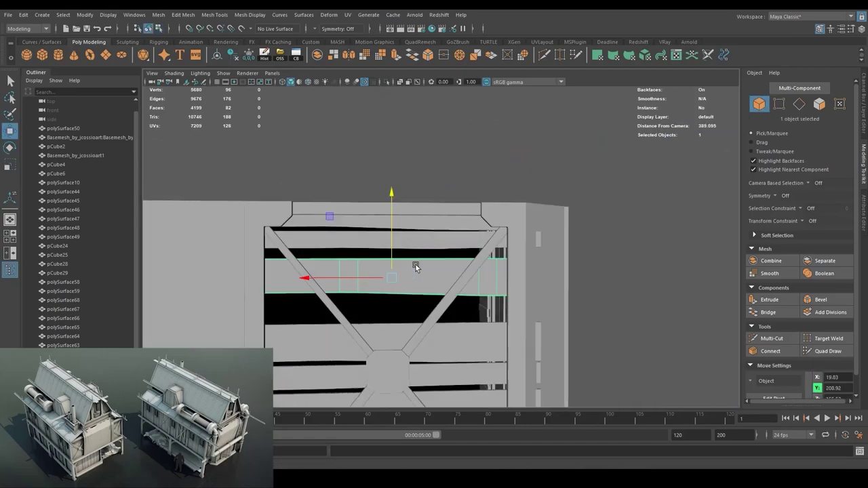
pyautogui.press('4')
pyautogui.moveTo(369, 274); pyautogui.dragTo(284, 293)
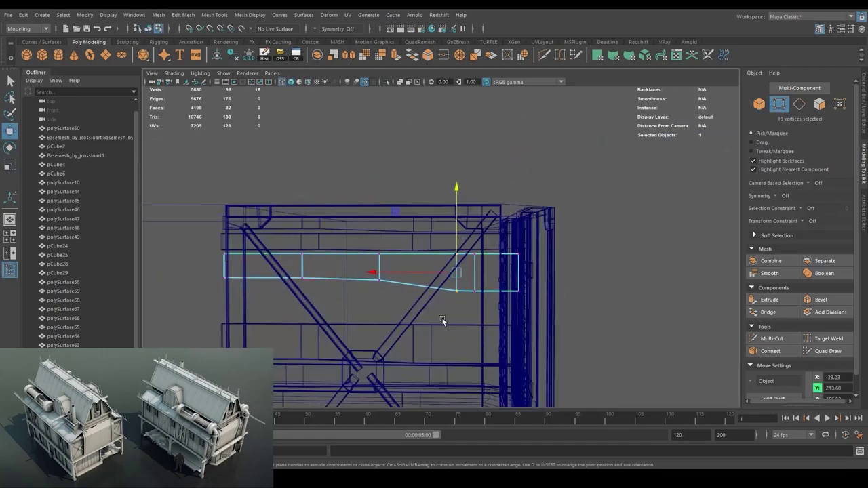
pyautogui.click(758, 103)
pyautogui.press('5')
pyautogui.press('e')
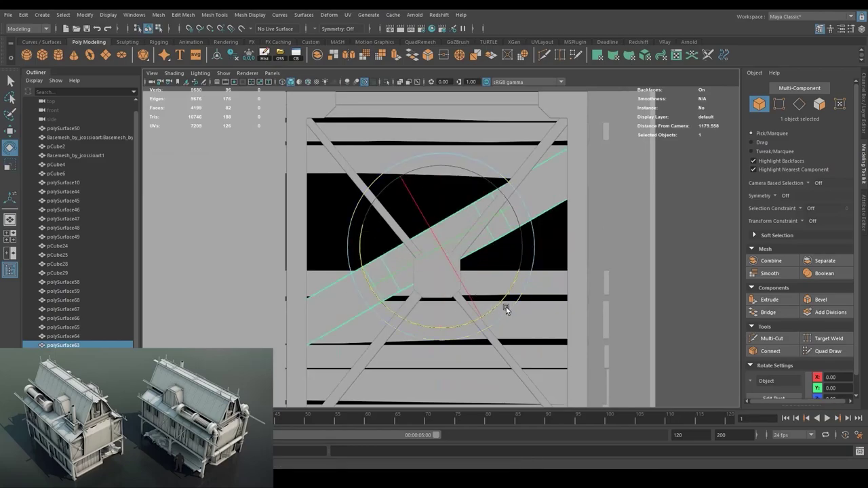
pyautogui.press('4')
pyautogui.press('w')
pyautogui.press('5')
# Add a slanted plank beside the original across the X-brace.
pyautogui.moveTo(615, 286); pyautogui.dragTo(533, 230)
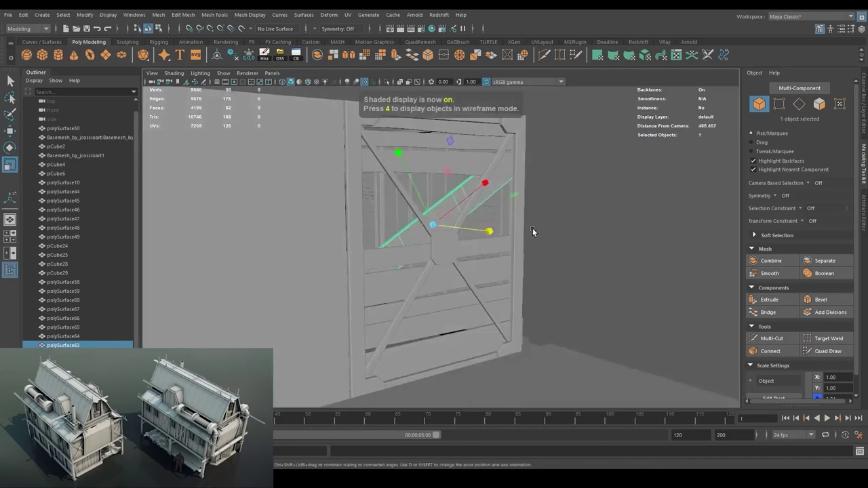
pyautogui.press('4')
pyautogui.moveTo(376, 196); pyautogui.dragTo(541, 182)
pyautogui.press('F9')
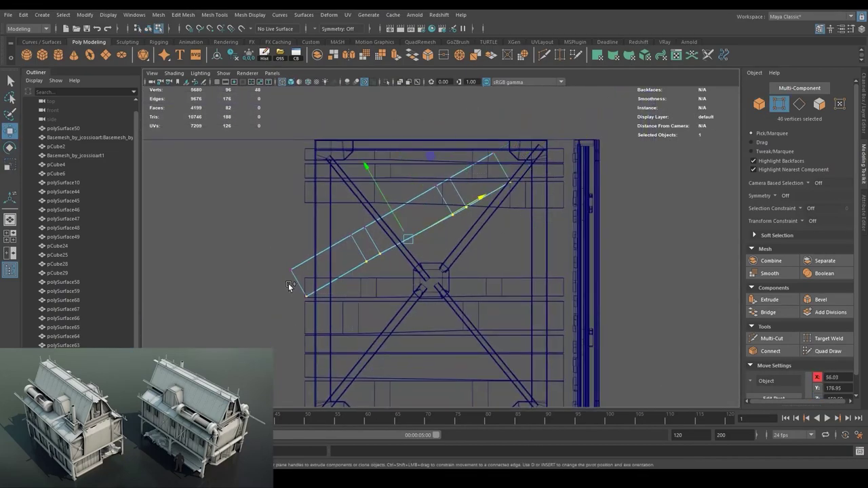
pyautogui.moveTo(407, 219); pyautogui.dragTo(485, 220)
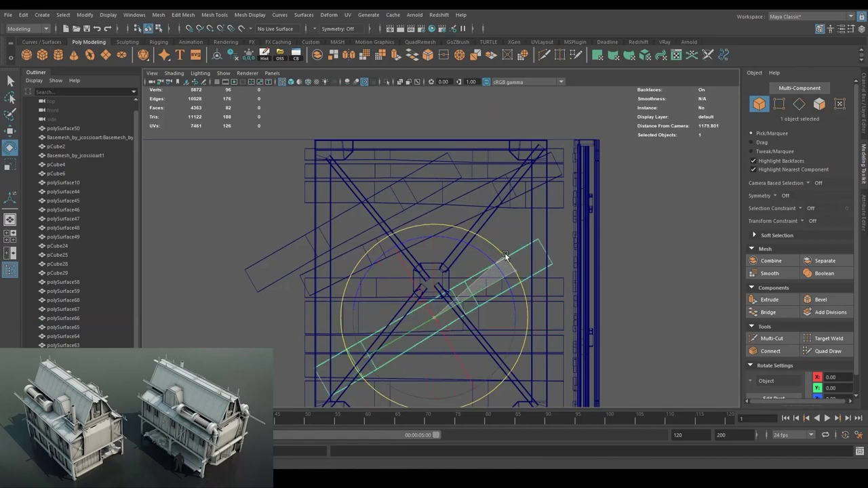
# Pull the slanted plank's end vertices back inside the panel frame.
pyautogui.moveTo(473, 250); pyautogui.dragTo(407, 296)
pyautogui.press('5')
pyautogui.scroll(3)
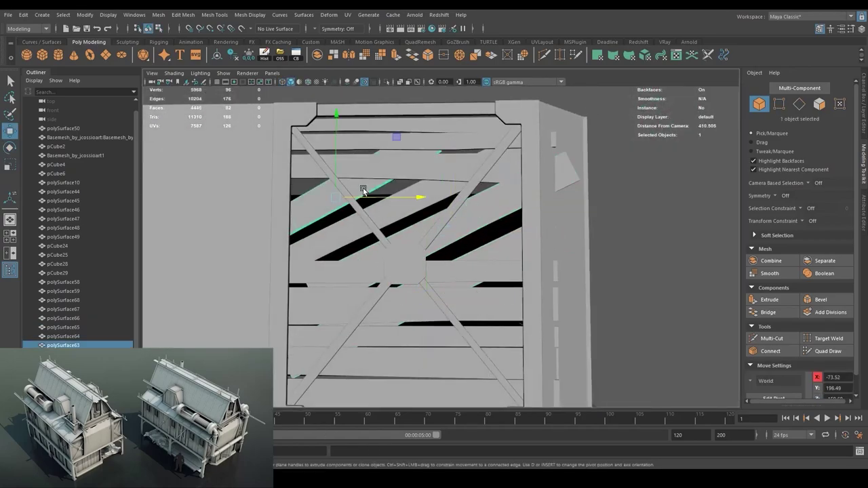
pyautogui.press('4')
pyautogui.press('5')
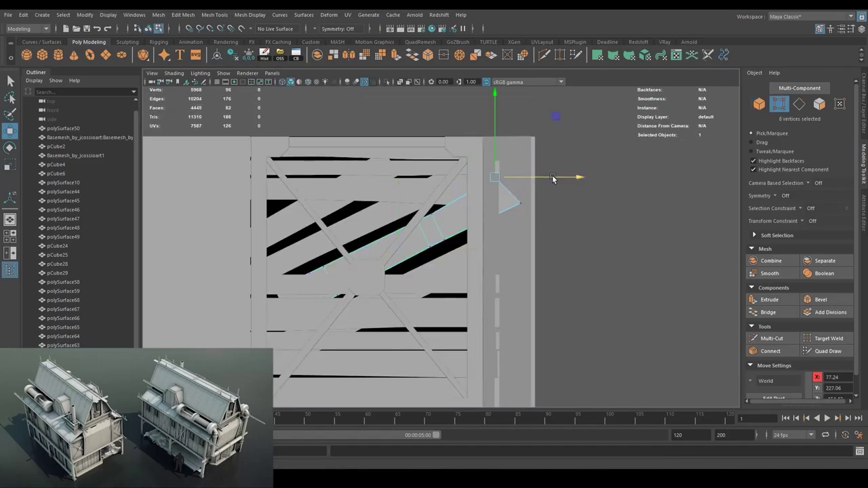
pyautogui.press('4')
pyautogui.rightClick(562, 213)
pyautogui.press('5')
pyautogui.press('4')
pyautogui.moveTo(513, 262); pyautogui.dragTo(480, 271)
pyautogui.press('5')
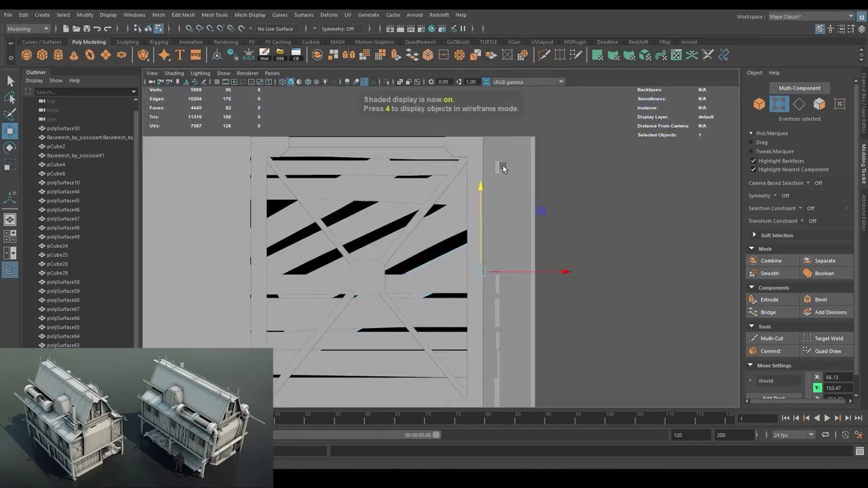
pyautogui.moveTo(502, 165); pyautogui.dragTo(406, 271)
pyautogui.press('F8')
# Refine the slanted plank's vertices, then select the short slanted plank.
pyautogui.press('4')
pyautogui.press('5')
pyautogui.scroll(-3)
pyautogui.scroll(3)
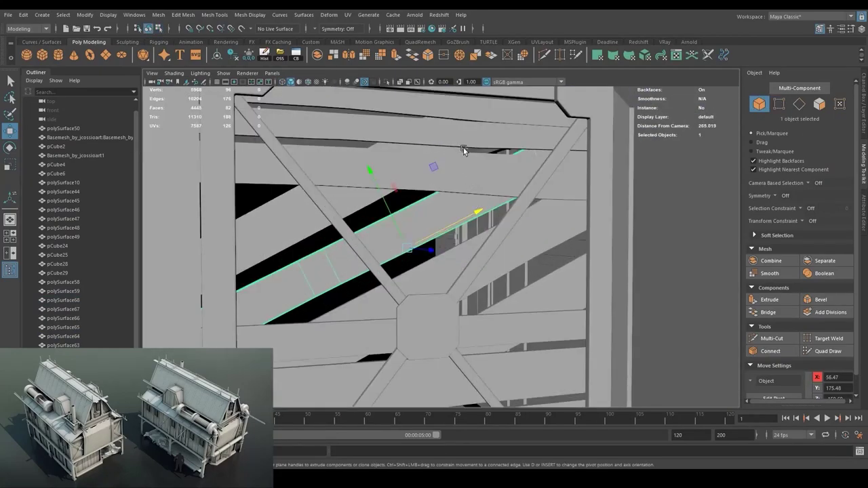
pyautogui.moveTo(464, 151); pyautogui.dragTo(492, 249)
pyautogui.press('F9')
pyautogui.scroll(-3)
pyautogui.press('4')
pyautogui.press('5')
pyautogui.press('F8')
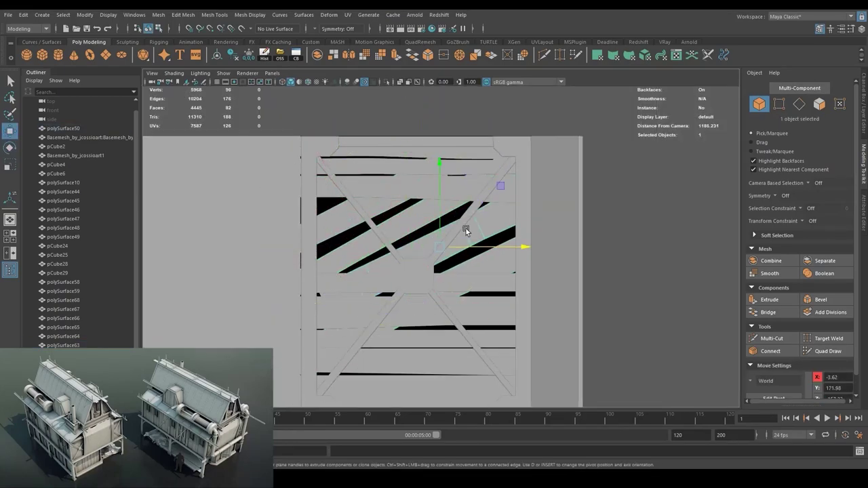
pyautogui.press('space')
pyautogui.click(416, 366)
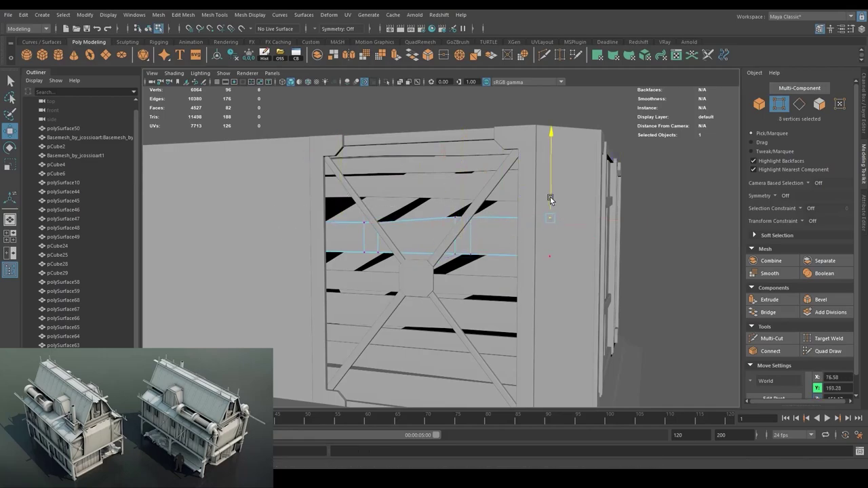
# Select the two planks left of the X-braced panel and reposition an edge loop on them.
pyautogui.press('F8')
pyautogui.moveTo(488, 293); pyautogui.dragTo(419, 174)
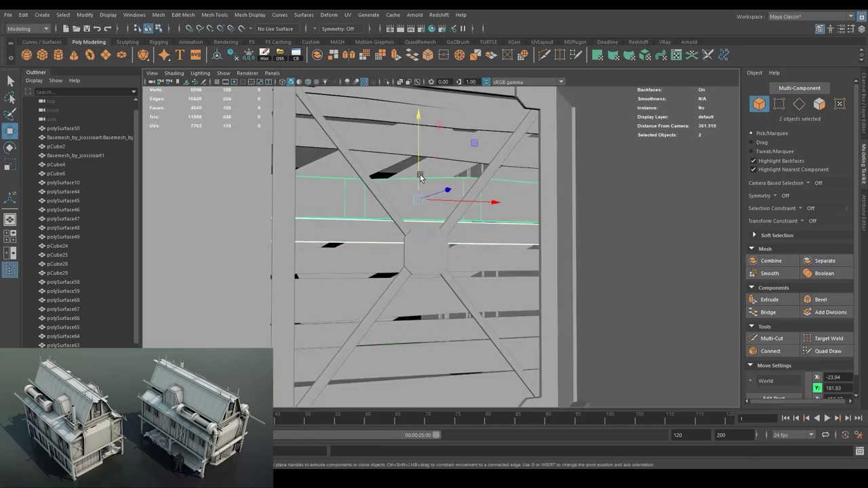
pyautogui.press('4')
pyautogui.press('5')
pyautogui.press('F9')
pyautogui.press('4')
pyautogui.press('5')
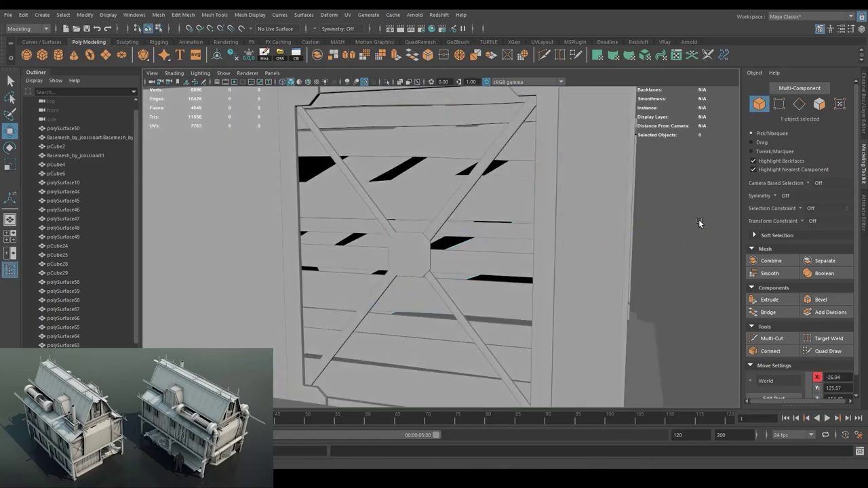
pyautogui.moveTo(698, 219); pyautogui.dragTo(485, 225)
pyautogui.press('4')
pyautogui.moveTo(633, 222); pyautogui.dragTo(495, 227)
pyautogui.press('5')
pyautogui.scroll(3)
pyautogui.doubleClick(414, 217)
pyautogui.moveTo(405, 222); pyautogui.dragTo(420, 213)
pyautogui.moveTo(484, 248); pyautogui.dragTo(434, 215)
# Select another plank edge loop, then pick the polySurface68 board to move.
pyautogui.doubleClick(417, 208)
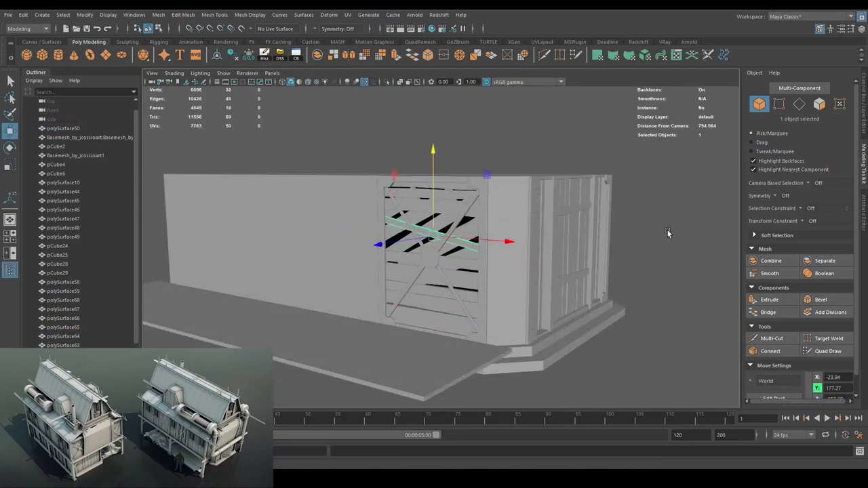
pyautogui.click(667, 232)
pyautogui.scroll(3)
pyautogui.scroll(-3)
pyautogui.scroll(3)
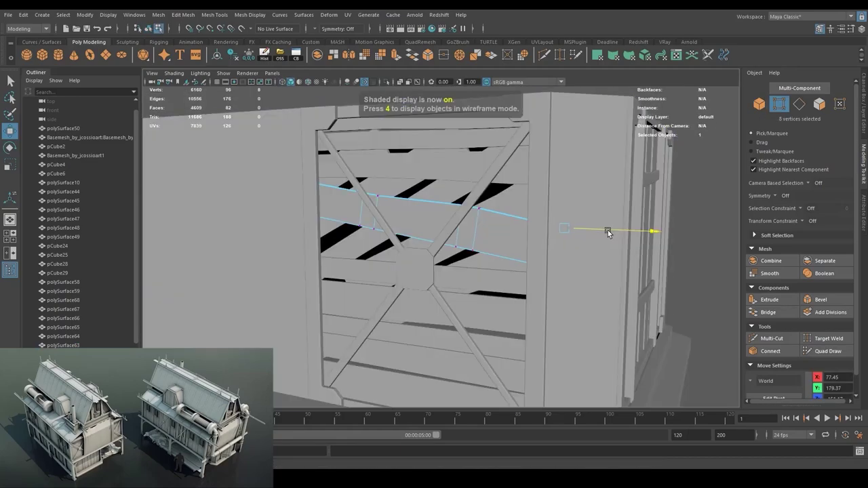
pyautogui.press('w')
pyautogui.click(73, 303)
pyautogui.scroll(-3)
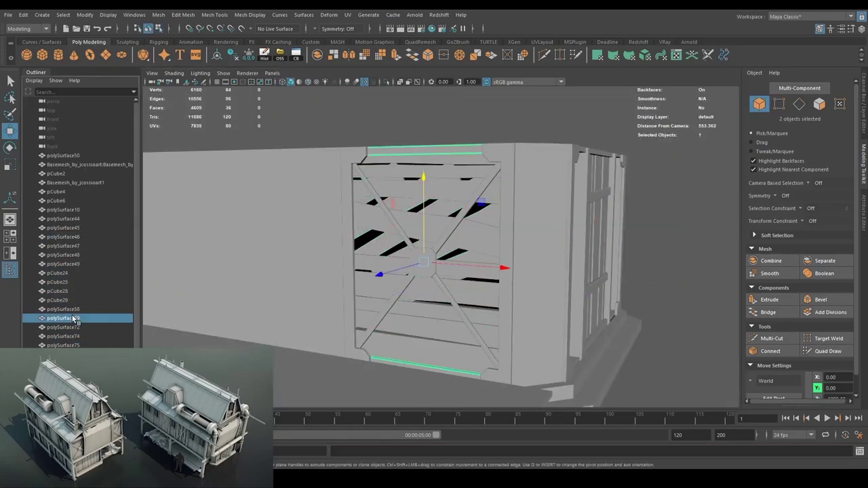
pyautogui.click(697, 193)
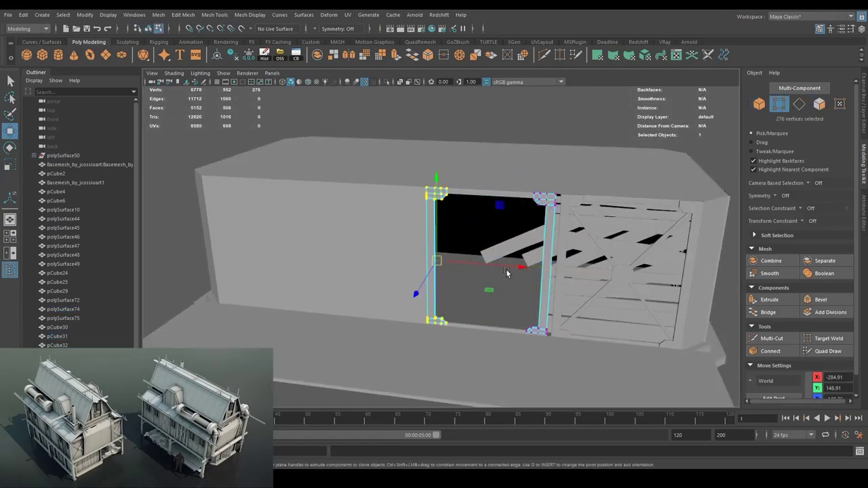
# Slide the window's left post further left and select the loose angled plank.
pyautogui.moveTo(506, 272); pyautogui.dragTo(429, 269)
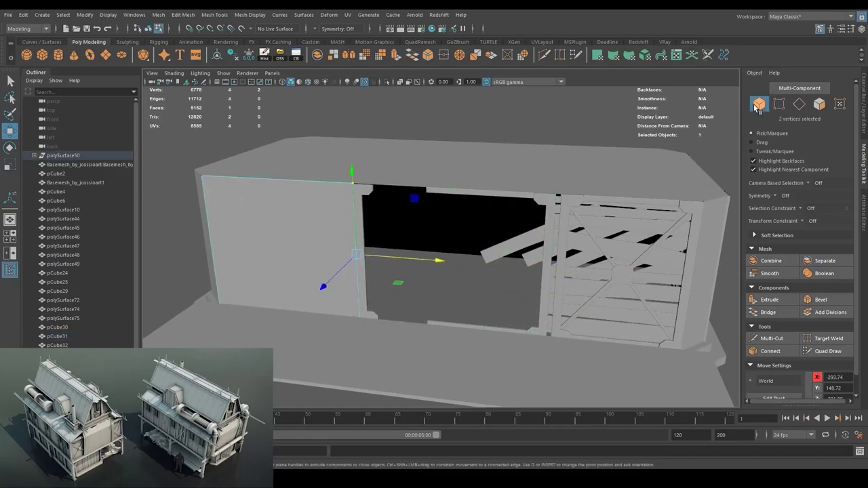
pyautogui.click(516, 256)
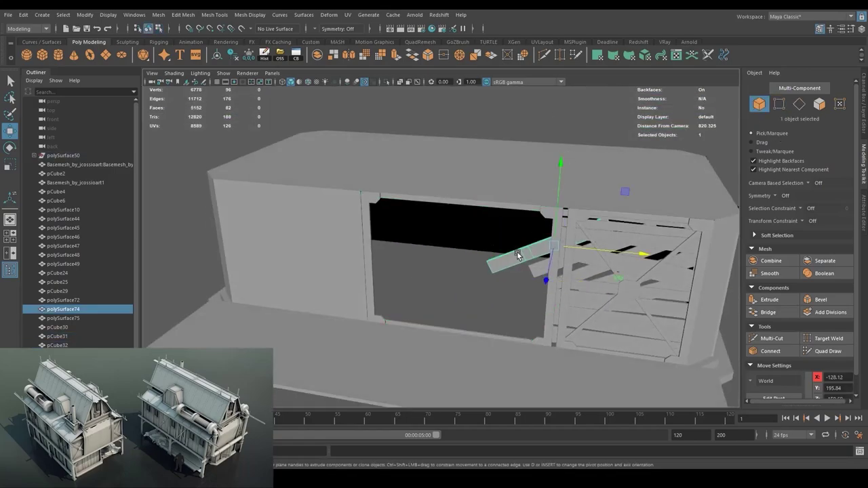
pyautogui.moveTo(517, 255); pyautogui.dragTo(423, 260)
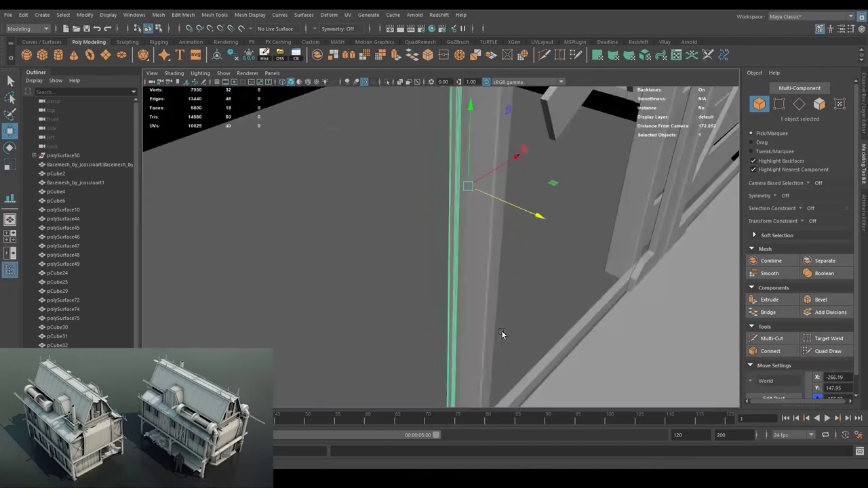
# Shift a board along X, raise its edge and lower one end so it slants.
pyautogui.moveTo(480, 225); pyautogui.dragTo(431, 226)
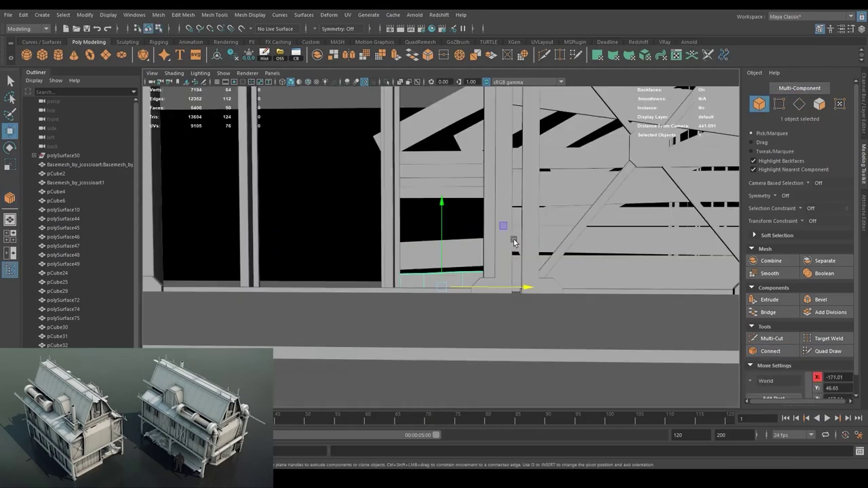
pyautogui.press('5')
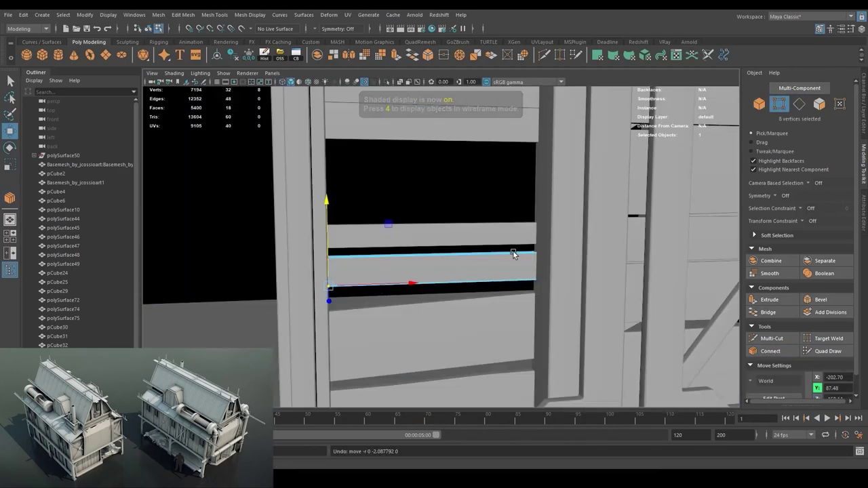
pyautogui.click(759, 103)
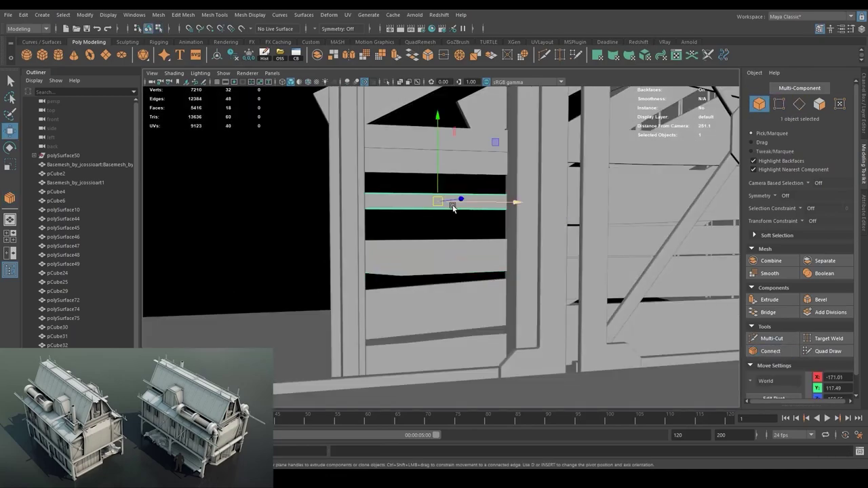
pyautogui.press('4')
pyautogui.press('5')
pyautogui.moveTo(405, 241); pyautogui.dragTo(374, 249)
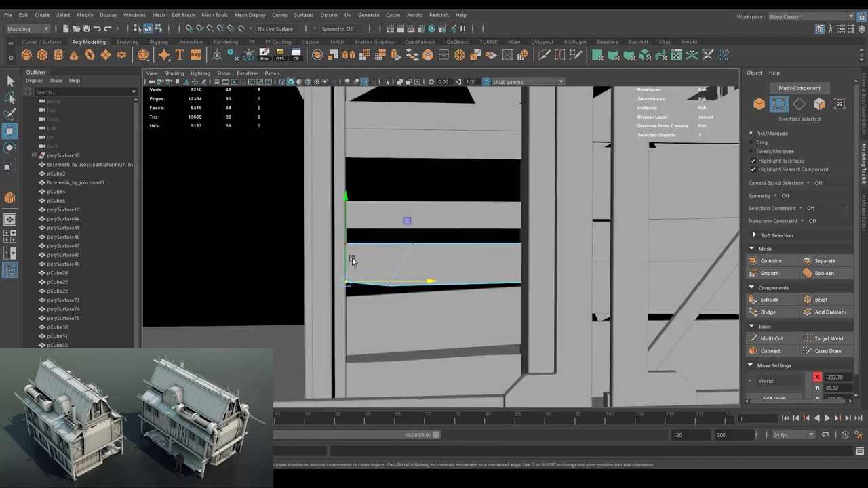
pyautogui.moveTo(437, 183); pyautogui.dragTo(508, 273)
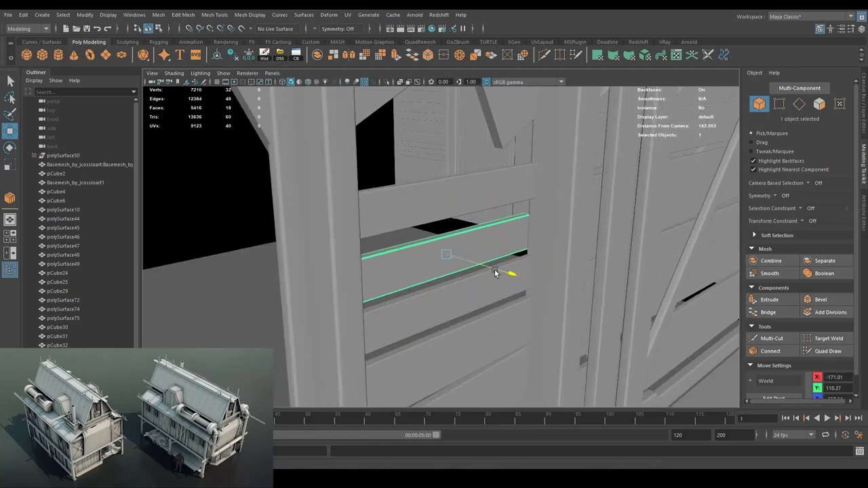
pyautogui.moveTo(459, 196); pyautogui.dragTo(474, 208)
# Duplicate the board, tilt the copy and position it slightly higher in the panel.
pyautogui.hotkey('ctrl', 'd')
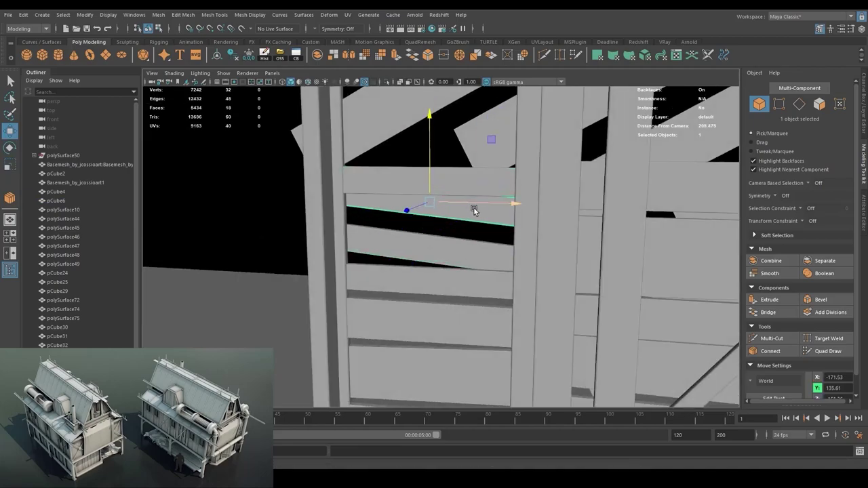
pyautogui.press('e')
pyautogui.moveTo(490, 266); pyautogui.dragTo(522, 201)
pyautogui.press('w')
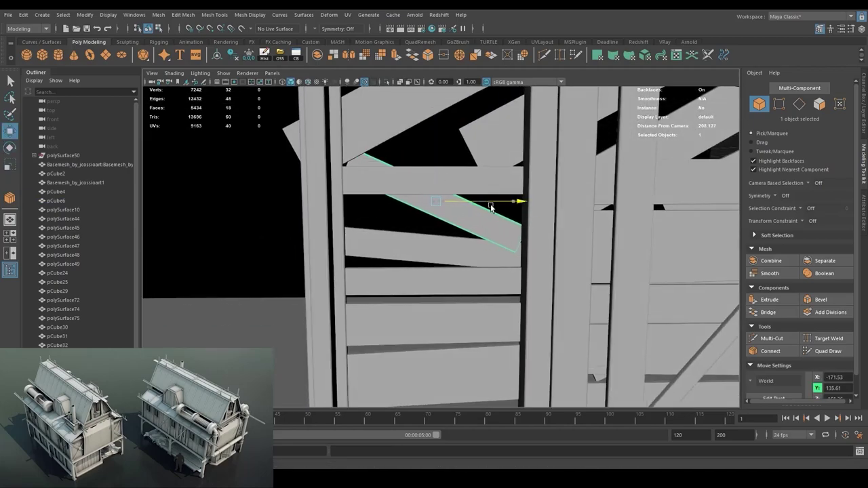
pyautogui.moveTo(390, 188); pyautogui.dragTo(448, 178)
pyautogui.press('4')
pyautogui.press('5')
pyautogui.moveTo(448, 178); pyautogui.dragTo(436, 203)
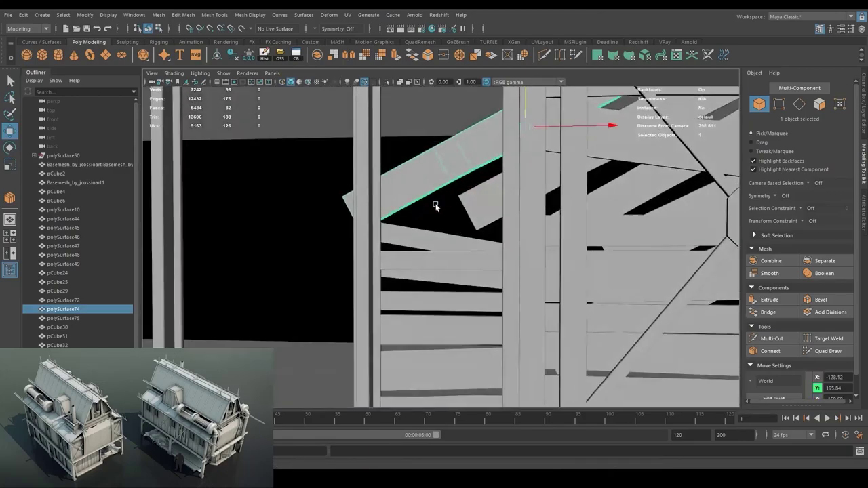
# Select the narrow panel's boards and stretch one board's end out to the post.
pyautogui.press('4')
pyautogui.click(819, 103)
pyautogui.press('5')
pyautogui.press('F8')
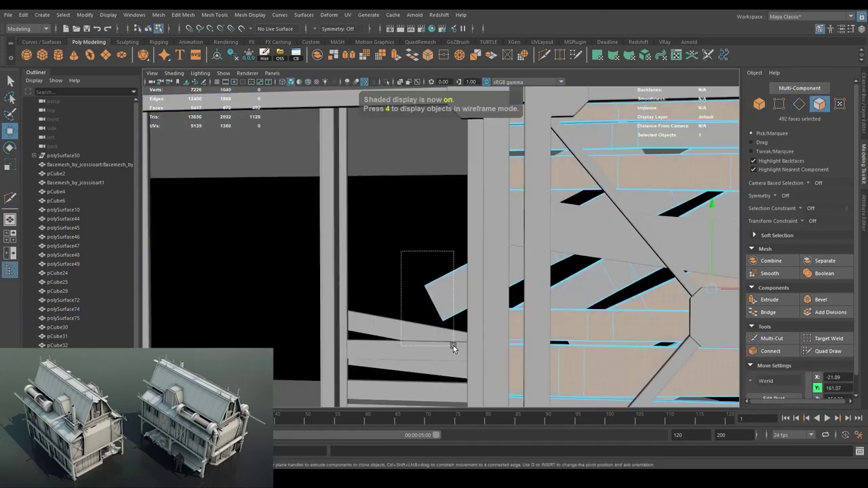
pyautogui.moveTo(453, 345); pyautogui.dragTo(383, 290)
pyautogui.click(383, 290)
pyautogui.scroll(-3)
pyautogui.click(419, 280)
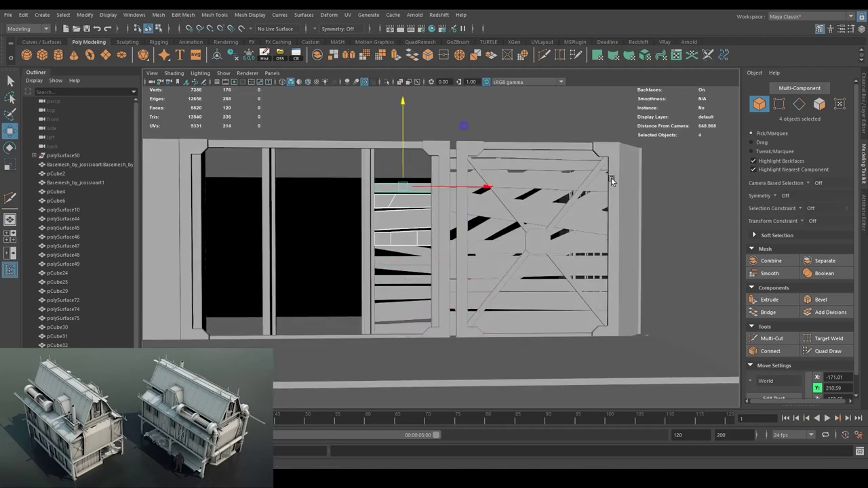
pyautogui.scroll(3)
pyautogui.click(396, 193)
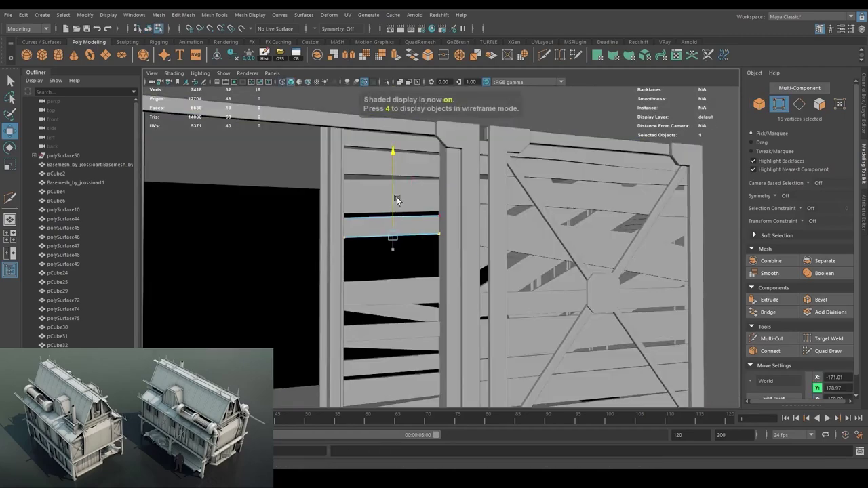
pyautogui.moveTo(397, 200); pyautogui.dragTo(441, 207)
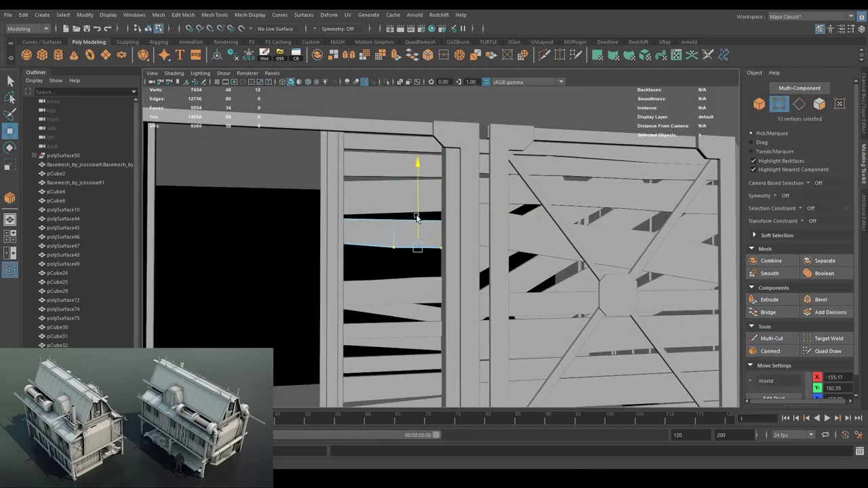
# Raise the edges of a lower board, then select two slats.
pyautogui.click(759, 103)
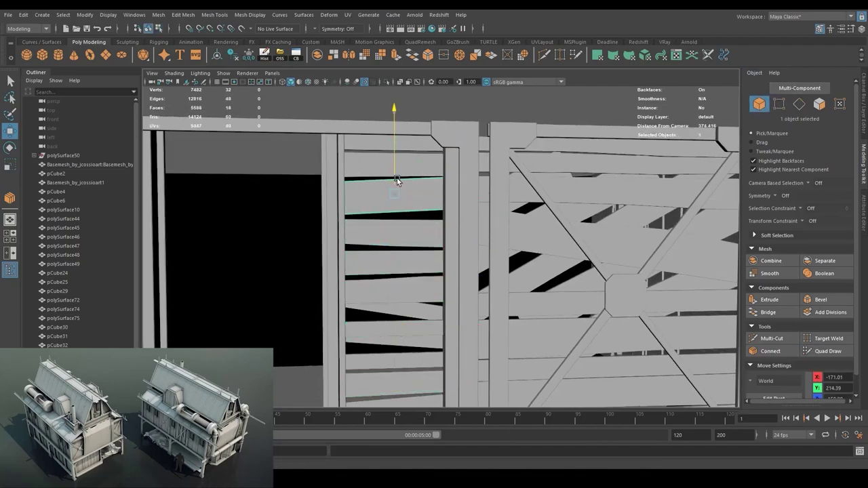
pyautogui.scroll(-3)
pyautogui.scroll(3)
pyautogui.click(421, 204)
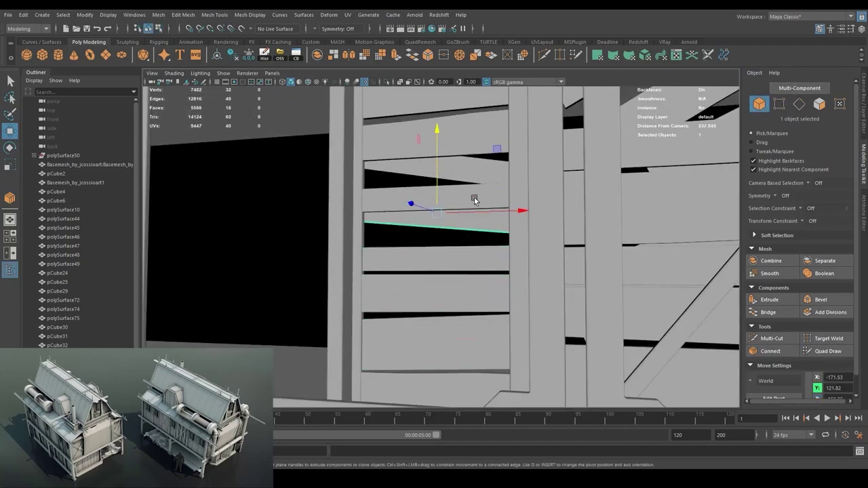
pyautogui.click(428, 132)
pyautogui.click(442, 218)
pyautogui.moveTo(435, 251); pyautogui.dragTo(449, 128)
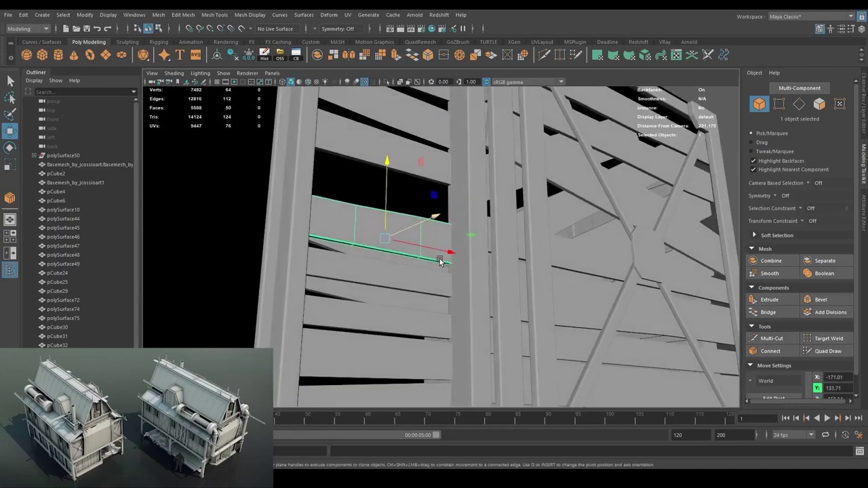
pyautogui.moveTo(453, 119); pyautogui.dragTo(442, 287)
pyautogui.click(451, 263)
pyautogui.click(451, 264)
pyautogui.click(403, 307)
# Undo the last two moves and select the polySurface117 slat in wireframe.
pyautogui.hotkey('ctrl', 'z')
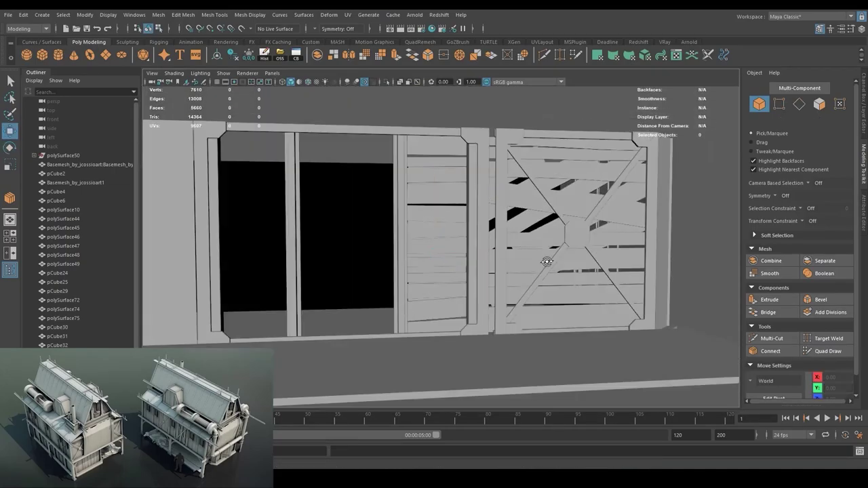
pyautogui.hotkey('ctrl', 'z')
pyautogui.hotkey('ctrl', 'z')
pyautogui.hotkey('ctrl', 'z')
pyautogui.press('4')
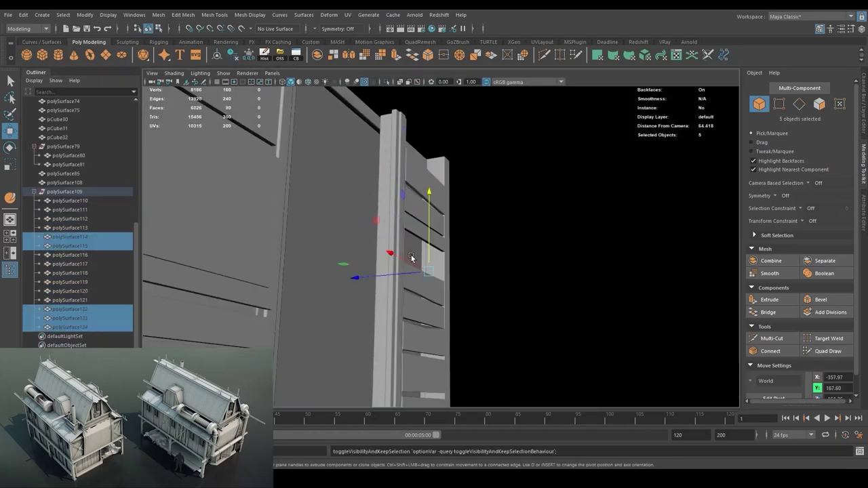
pyautogui.press('4')
pyautogui.click(474, 272)
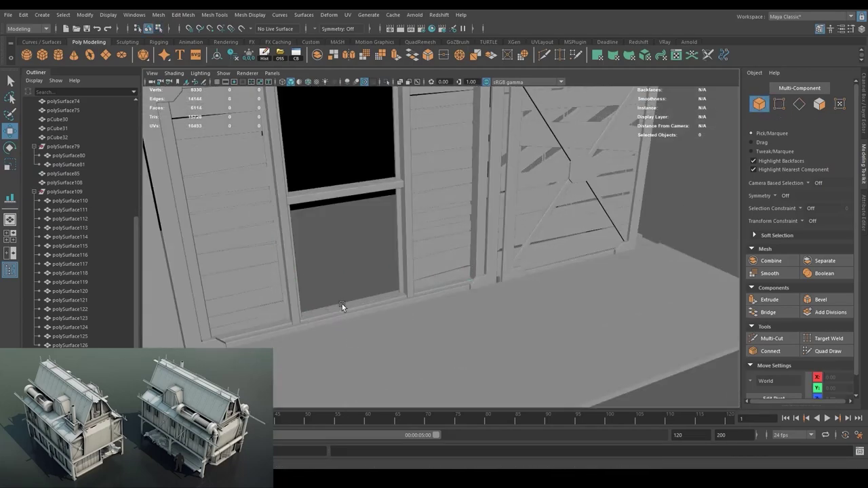
# Select the vertical window posts and isolate them from the other geometry for scaling.
pyautogui.click(440, 197)
pyautogui.hotkey('ctrl', '1')
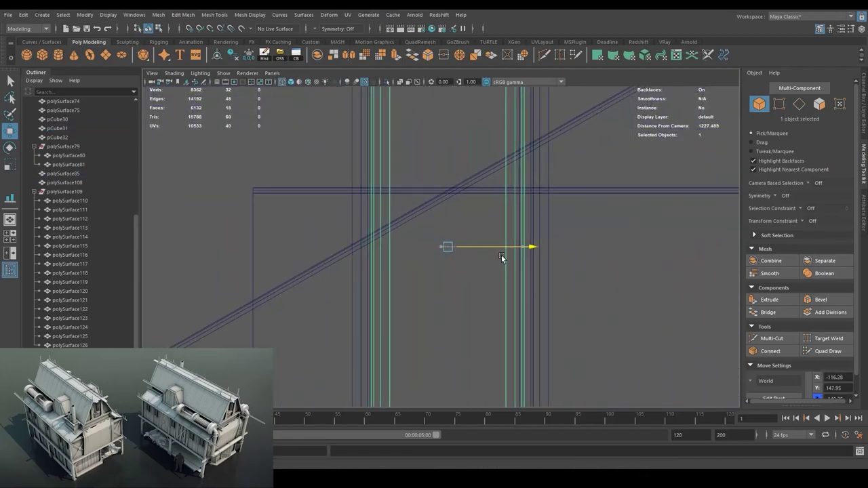
pyautogui.press('r')
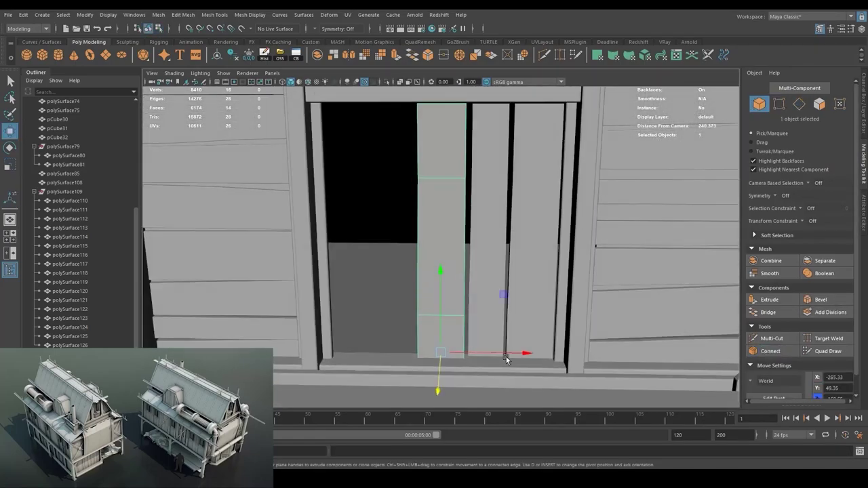
# Copy a door plank into the gap beside it and slide it along X.
pyautogui.press('r')
pyautogui.press('w')
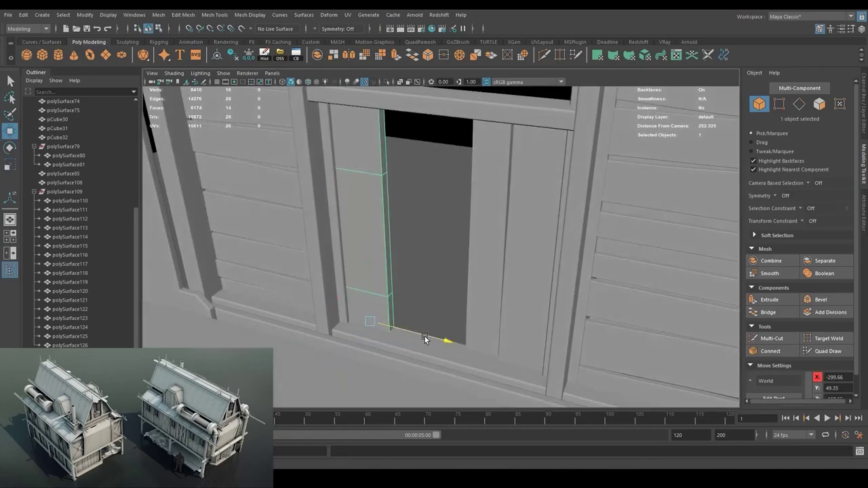
pyautogui.press('w')
pyautogui.press('4')
pyautogui.press('5')
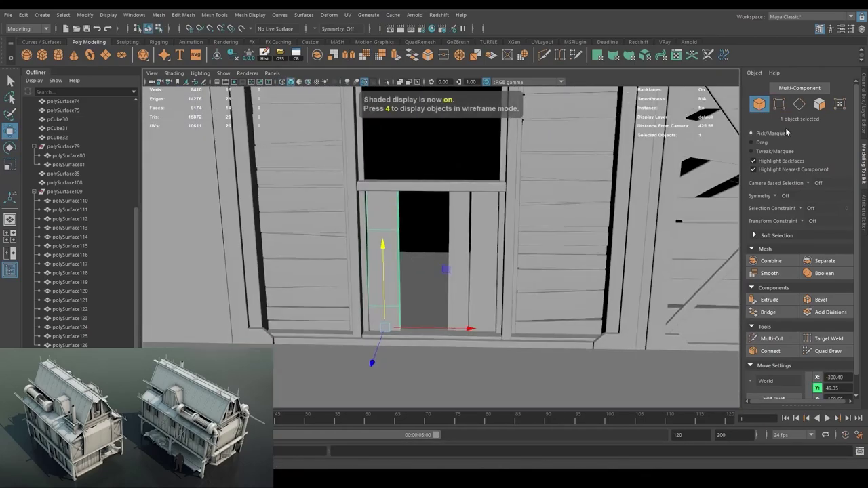
pyautogui.scroll(3)
pyautogui.press('4')
pyautogui.press('5')
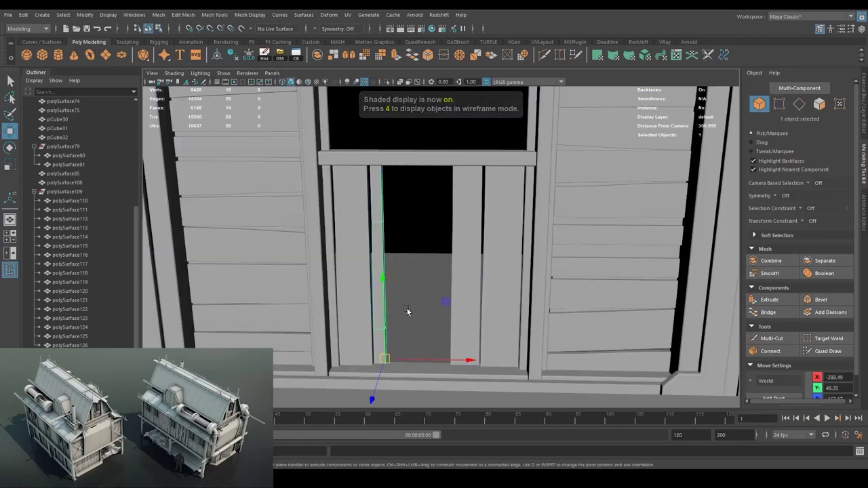
pyautogui.scroll(3)
pyautogui.scroll(-3)
pyautogui.scroll(3)
pyautogui.press('F9')
pyautogui.moveTo(406, 379); pyautogui.dragTo(325, 154)
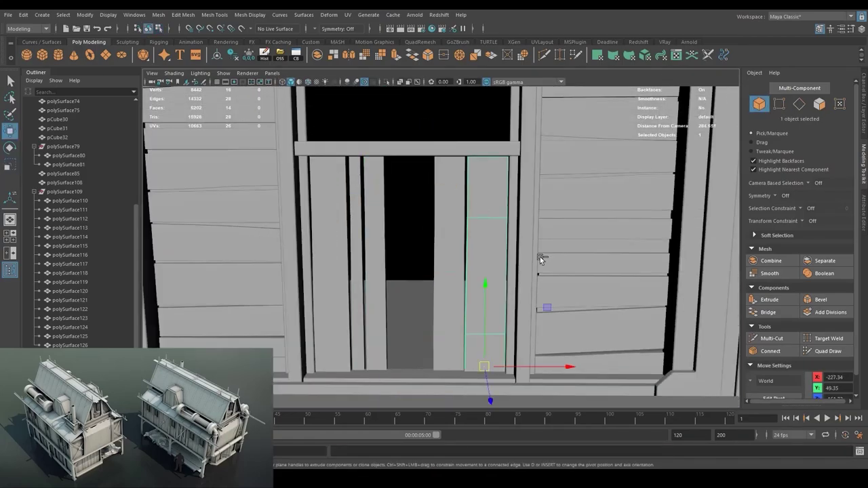
pyautogui.moveTo(528, 366); pyautogui.dragTo(346, 256)
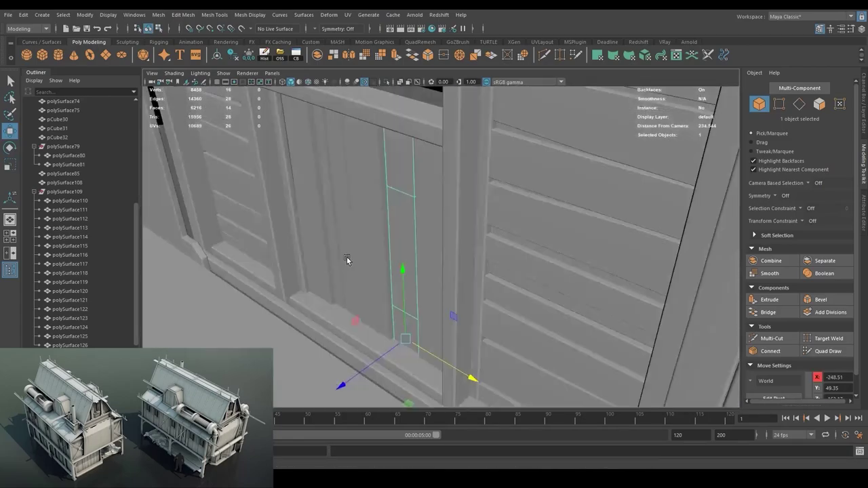
pyautogui.moveTo(352, 304); pyautogui.dragTo(480, 375)
pyautogui.moveTo(480, 376); pyautogui.dragTo(467, 160)
pyautogui.press('F9')
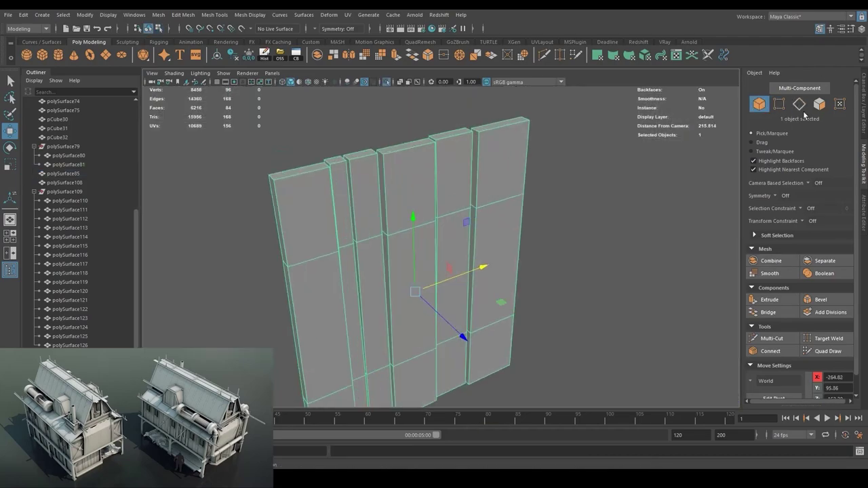
pyautogui.moveTo(466, 237); pyautogui.dragTo(335, 248)
# Bevel the door plank edges with 3 segments and a 0.6 fraction.
pyautogui.hotkey('ctrl', 'b')
pyautogui.moveTo(566, 272); pyautogui.dragTo(643, 217)
pyautogui.moveTo(650, 209); pyautogui.dragTo(661, 202)
pyautogui.moveTo(439, 194); pyautogui.dragTo(475, 258)
pyautogui.click(504, 264)
# Select the lower door panel planks and adjust their bottom vertices.
pyautogui.press('w')
pyautogui.press('f')
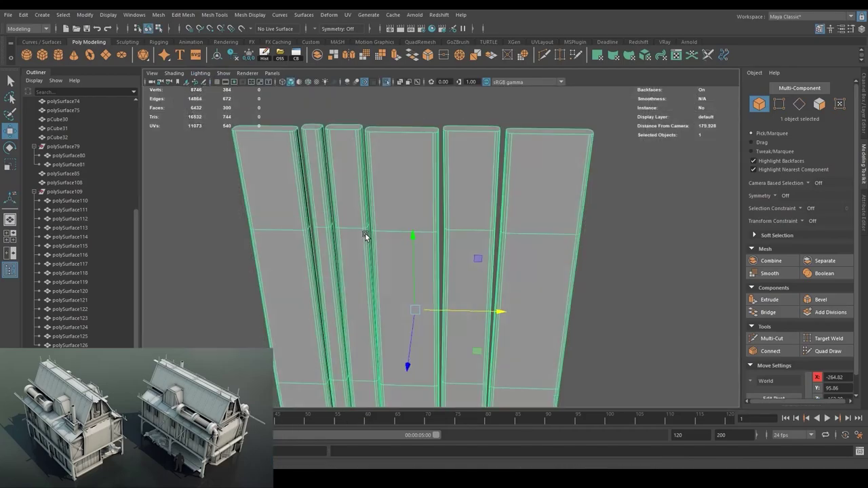
pyautogui.moveTo(367, 236); pyautogui.dragTo(450, 252)
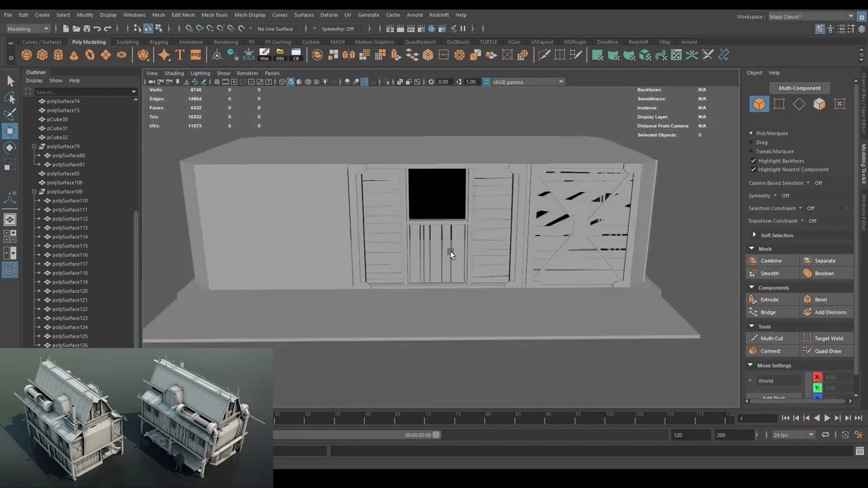
pyautogui.click(450, 251)
pyautogui.press('f')
pyautogui.moveTo(373, 245); pyautogui.dragTo(407, 247)
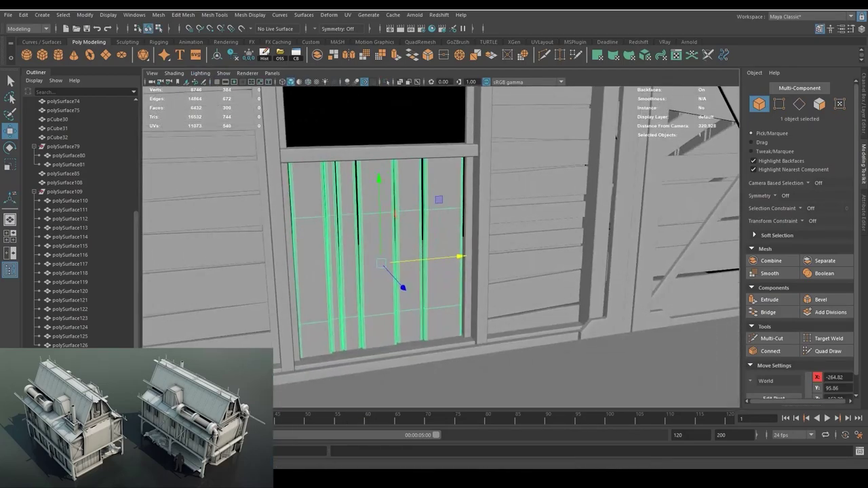
pyautogui.press('4')
pyautogui.moveTo(272, 326); pyautogui.dragTo(475, 359)
pyautogui.press('5')
pyautogui.moveTo(467, 263); pyautogui.dragTo(444, 196)
pyautogui.scroll(-3)
pyautogui.moveTo(446, 296); pyautogui.dragTo(475, 284)
pyautogui.press('f')
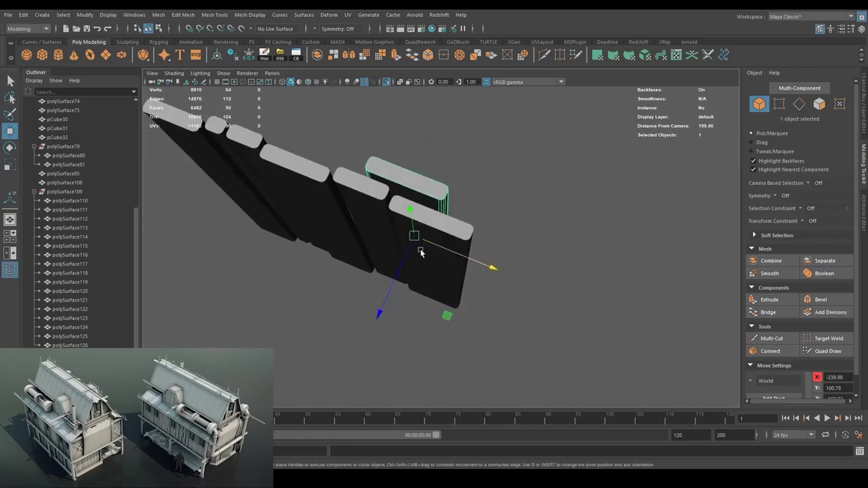
pyautogui.moveTo(421, 252); pyautogui.dragTo(360, 163)
pyautogui.press('5')
pyautogui.moveTo(507, 227); pyautogui.dragTo(472, 193)
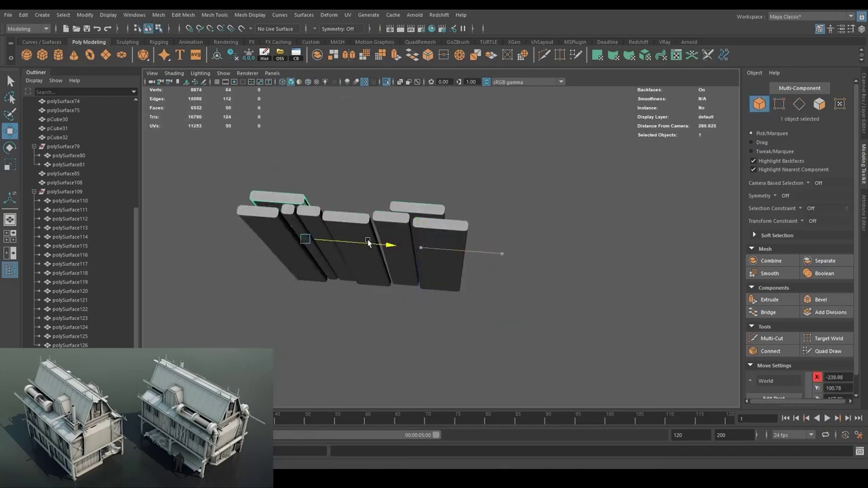
# Check the door planks in place on the house wall, then clear the selection.
pyautogui.moveTo(368, 243); pyautogui.dragTo(430, 246)
pyautogui.scroll(-3)
pyautogui.scroll(3)
pyautogui.moveTo(490, 261); pyautogui.dragTo(427, 305)
pyautogui.click(432, 258)
pyautogui.scroll(-3)
pyautogui.scroll(3)
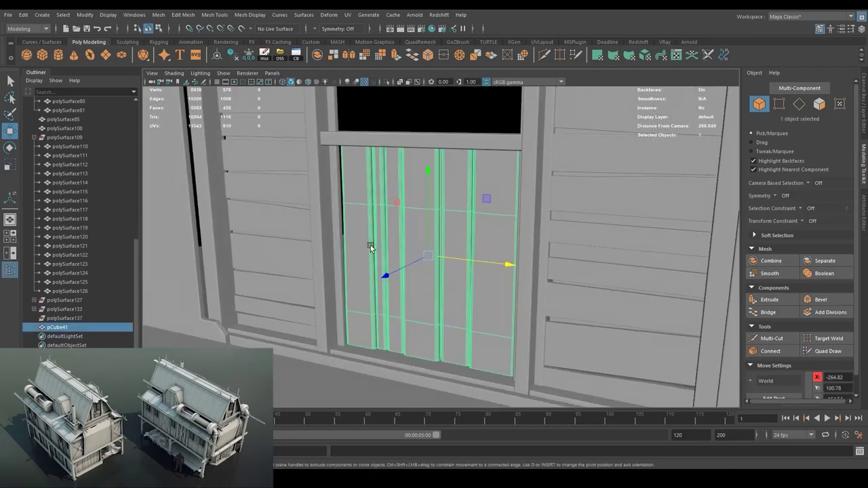
pyautogui.press('5')
pyautogui.scroll(-3)
pyautogui.scroll(-3)
pyautogui.click(292, 396)
# Select the window sill block on the door wall.
pyautogui.moveTo(292, 396); pyautogui.dragTo(442, 296)
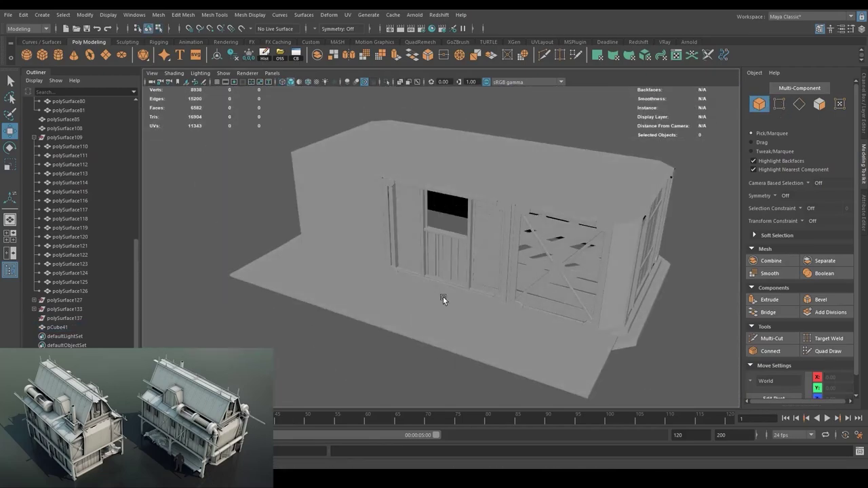
pyautogui.scroll(3)
pyautogui.moveTo(492, 249); pyautogui.dragTo(497, 270)
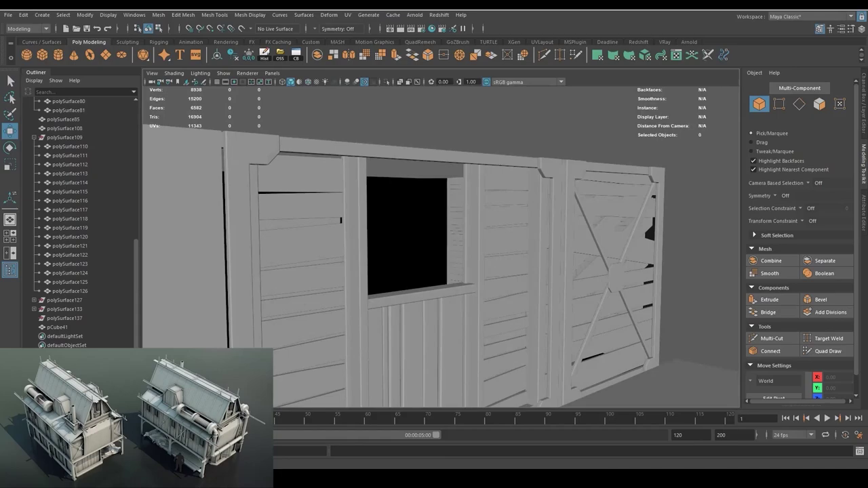
pyautogui.scroll(3)
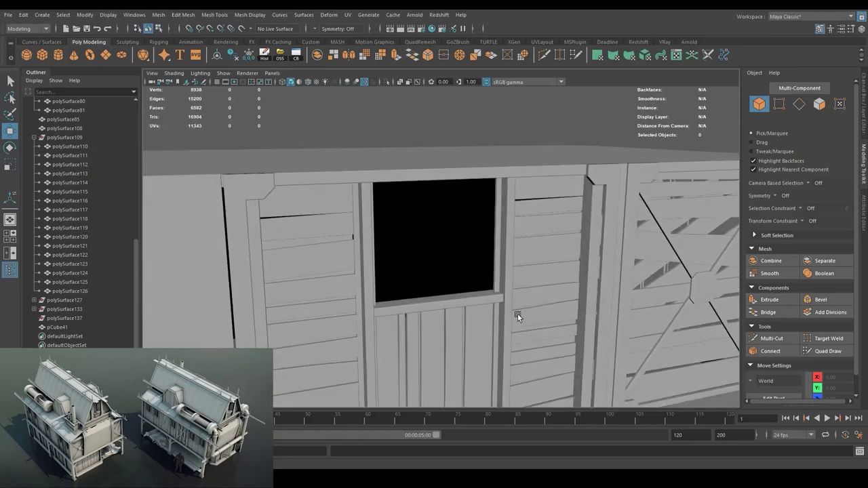
pyautogui.click(492, 309)
pyautogui.moveTo(492, 309); pyautogui.dragTo(452, 239)
pyautogui.scroll(-3)
pyautogui.click(443, 234)
pyautogui.scroll(3)
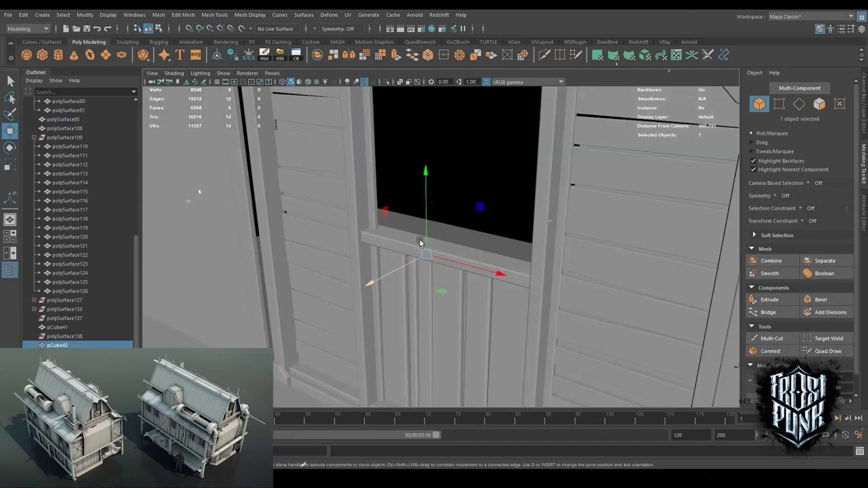
pyautogui.scroll(3)
# Adjust the sill's top four vertices, then frame the window with the sill selected.
pyautogui.press('F9')
pyautogui.moveTo(397, 251); pyautogui.dragTo(493, 285)
pyautogui.press('f')
pyautogui.press('4')
pyautogui.press('5')
pyautogui.press('F8')
pyautogui.scroll(-3)
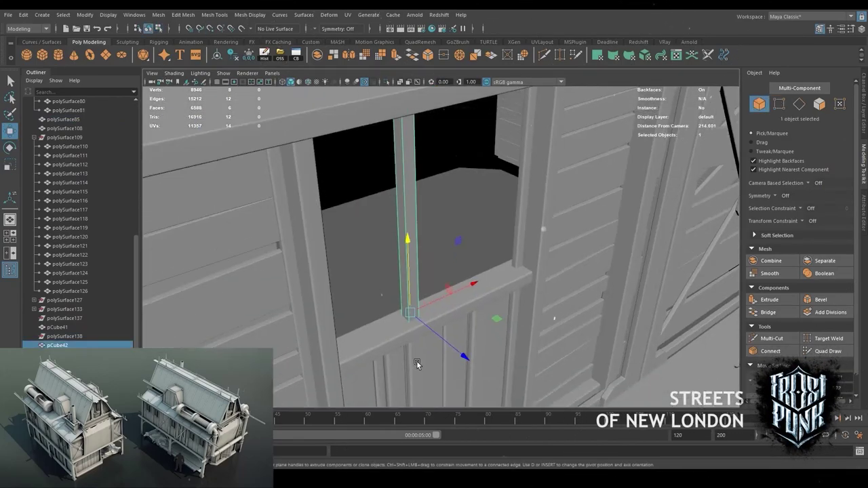
pyautogui.moveTo(440, 339); pyautogui.dragTo(419, 301)
pyautogui.click(448, 310)
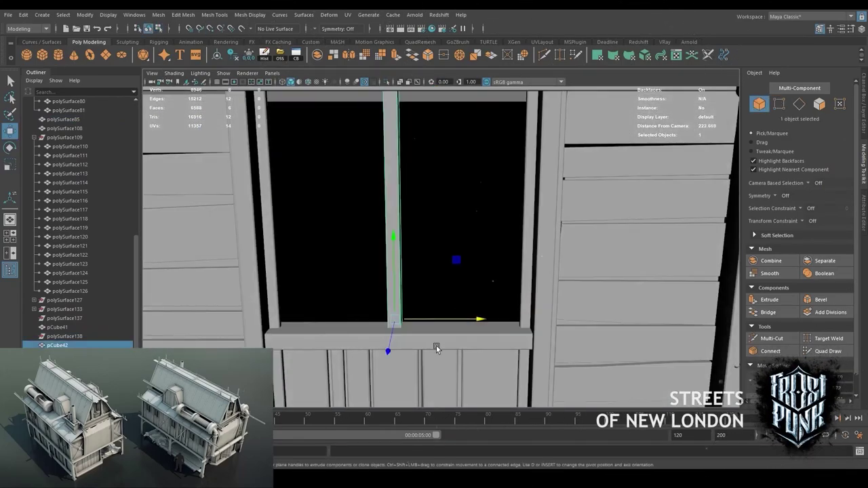
pyautogui.press('f')
# Duplicate the vertical window bar and rotate the copy into a horizontal crossbar.
pyautogui.click(419, 236)
pyautogui.hotkey('ctrl', 'd')
pyautogui.press('e')
pyautogui.scroll(3)
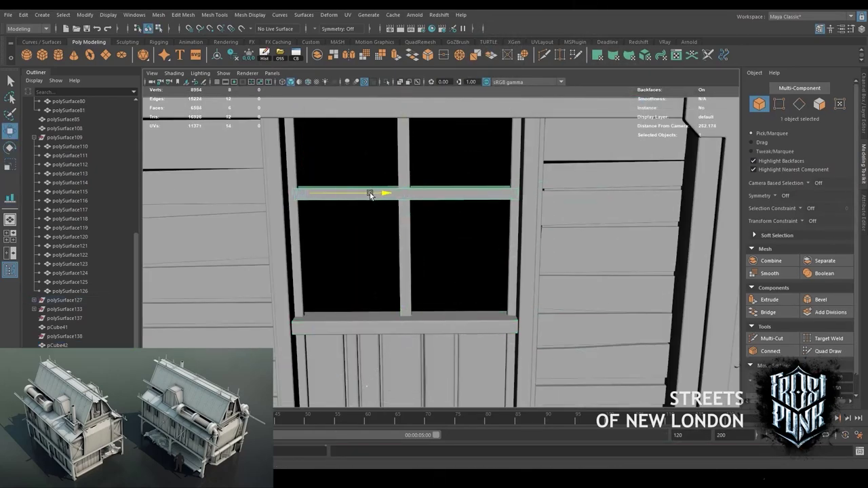
pyautogui.moveTo(369, 195); pyautogui.dragTo(278, 252)
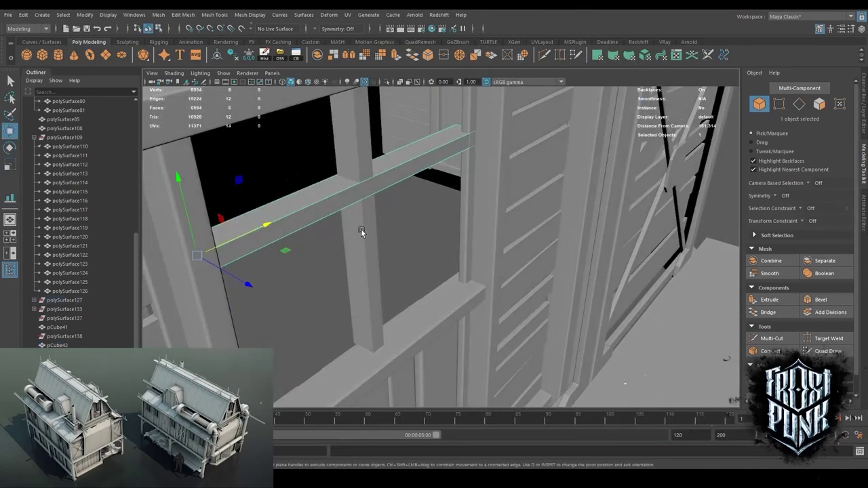
pyautogui.click(361, 231)
pyautogui.moveTo(361, 231); pyautogui.dragTo(408, 264)
pyautogui.moveTo(460, 263); pyautogui.dragTo(339, 290)
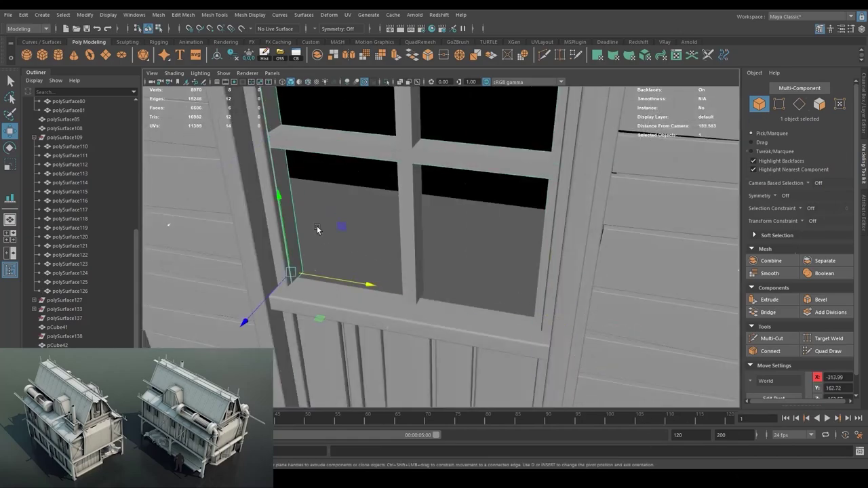
pyautogui.scroll(3)
pyautogui.scroll(3)
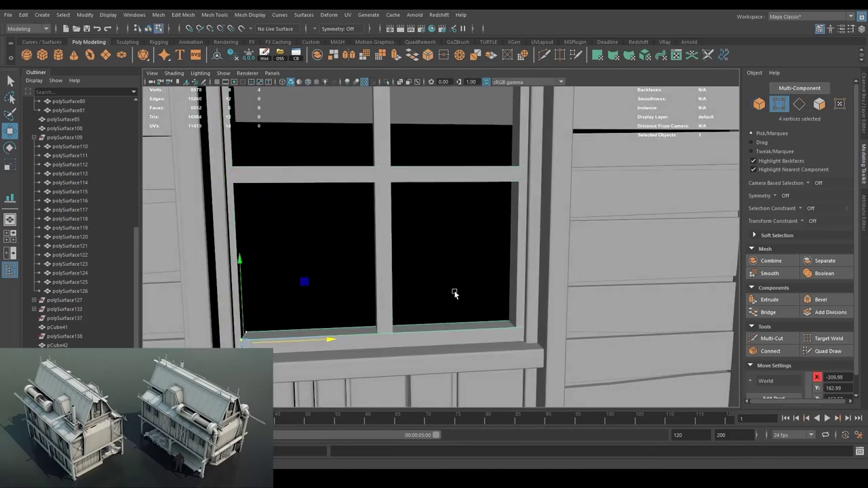
# Raise the horizontal crossbar slightly higher in the window and save the scene.
pyautogui.click(758, 109)
pyautogui.moveTo(434, 305); pyautogui.dragTo(476, 357)
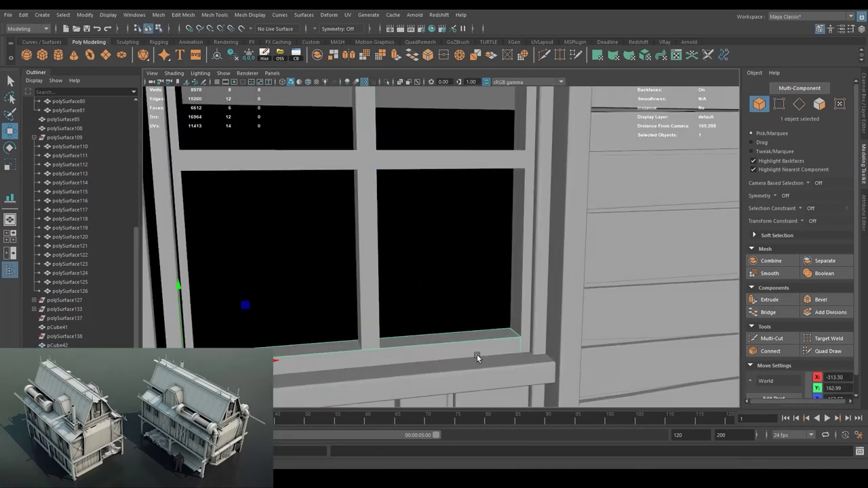
pyautogui.moveTo(413, 369); pyautogui.dragTo(446, 278)
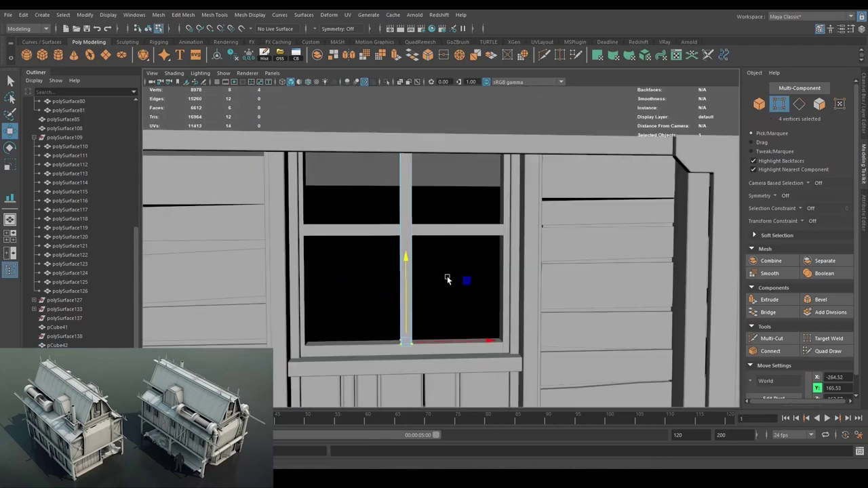
pyautogui.click(306, 161)
pyautogui.press('f')
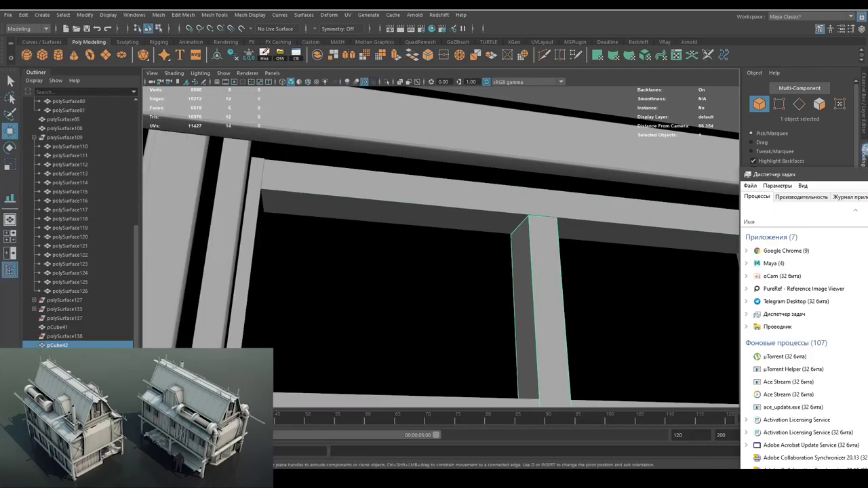
pyautogui.scroll(-3)
pyautogui.click(430, 205)
pyautogui.moveTo(429, 206); pyautogui.dragTo(413, 233)
pyautogui.moveTo(345, 186); pyautogui.dragTo(344, 180)
pyautogui.scroll(-3)
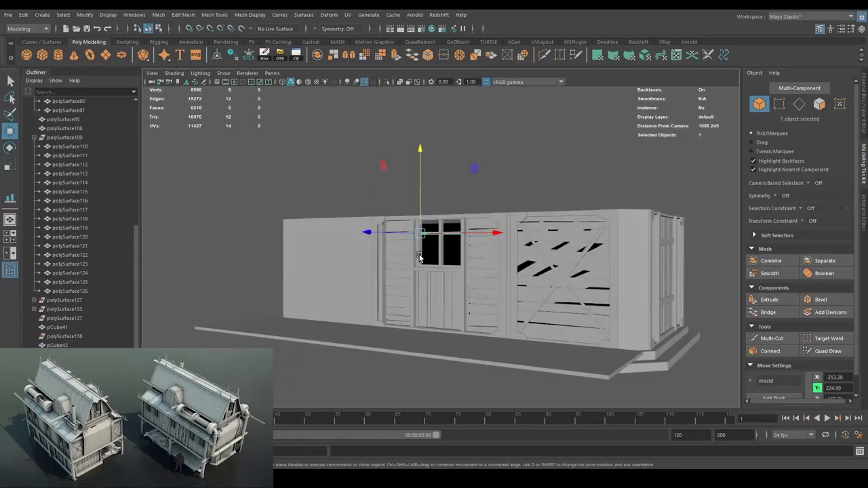
pyautogui.scroll(3)
pyautogui.scroll(-3)
pyautogui.hotkey('ctrl', 's')
# Isolate the window frame pieces and bevel their edges.
pyautogui.hotkey('ctrl', '1')
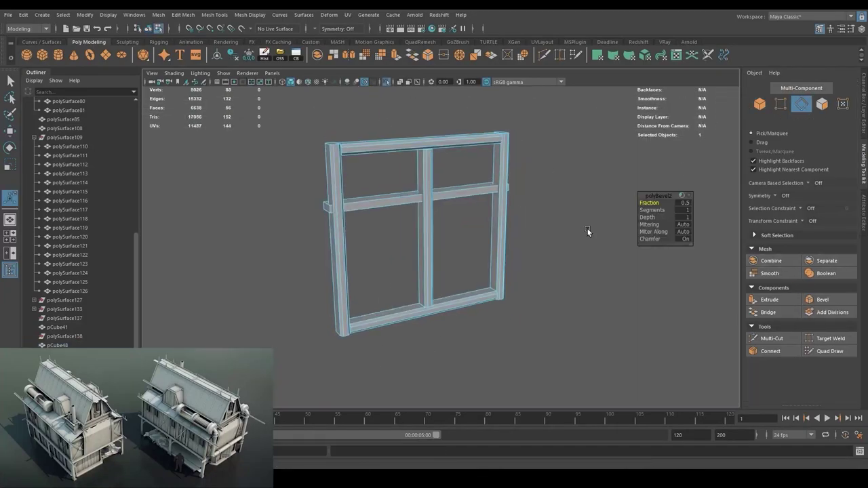
pyautogui.scroll(3)
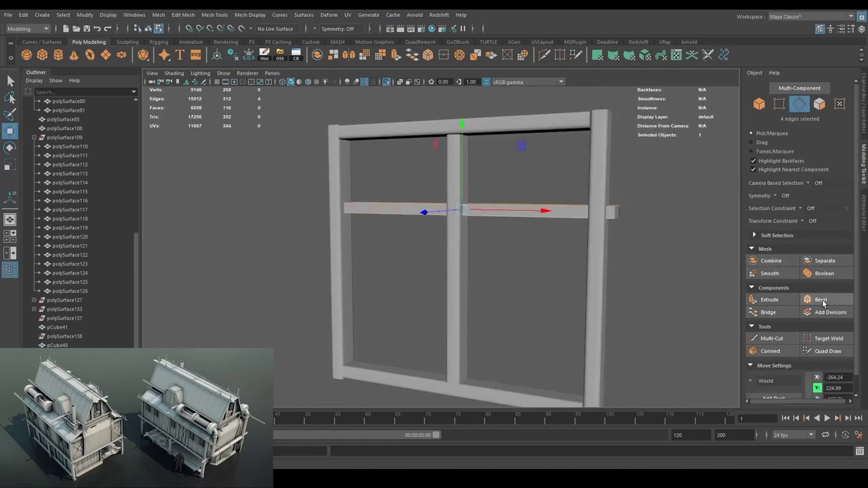
pyautogui.click(821, 299)
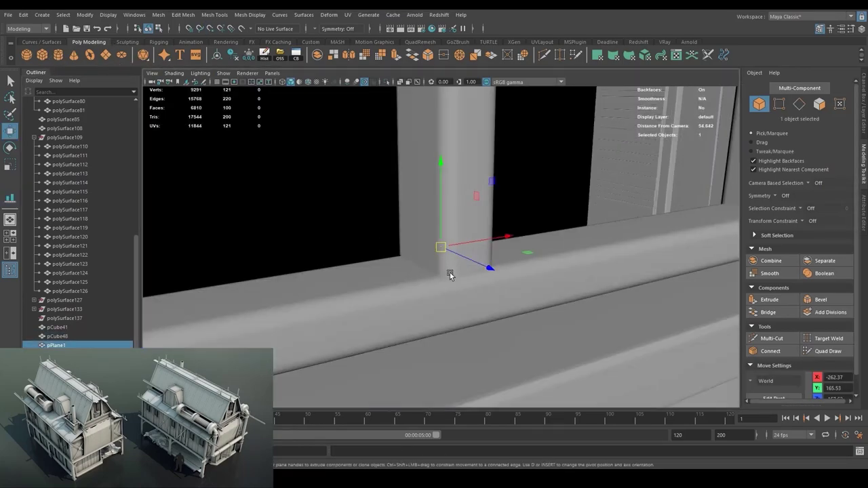
# Inspect the window glass plane and the isolated window frame from the side.
pyautogui.press('e')
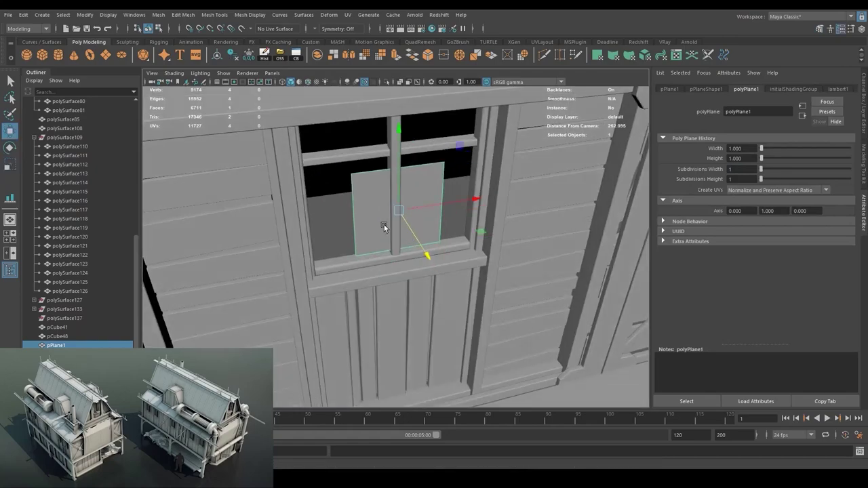
pyautogui.click(399, 227)
pyautogui.press('f')
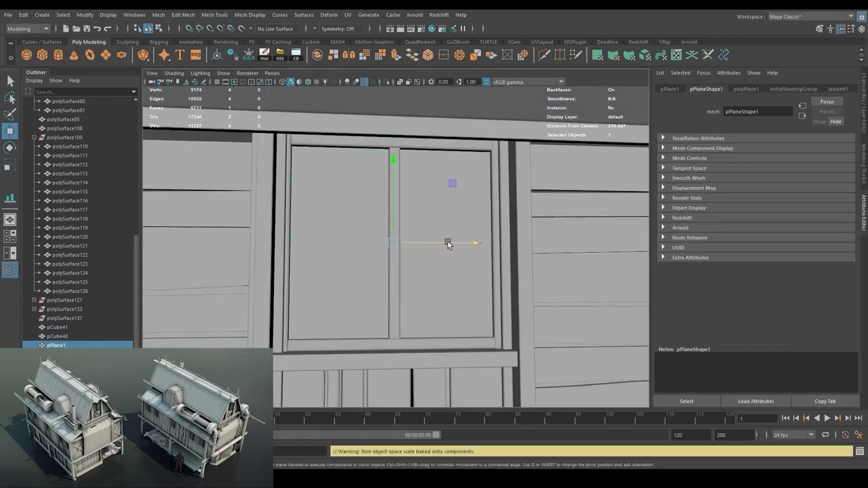
pyautogui.press('4')
pyautogui.press('5')
pyautogui.moveTo(447, 244); pyautogui.dragTo(351, 213)
pyautogui.click(412, 228)
pyautogui.hotkey('ctrl', '1')
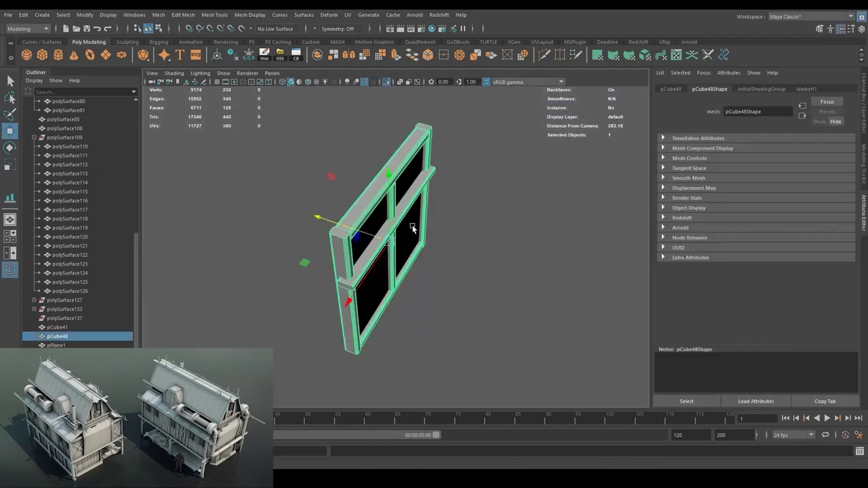
pyautogui.moveTo(412, 228); pyautogui.dragTo(478, 197)
pyautogui.press('4')
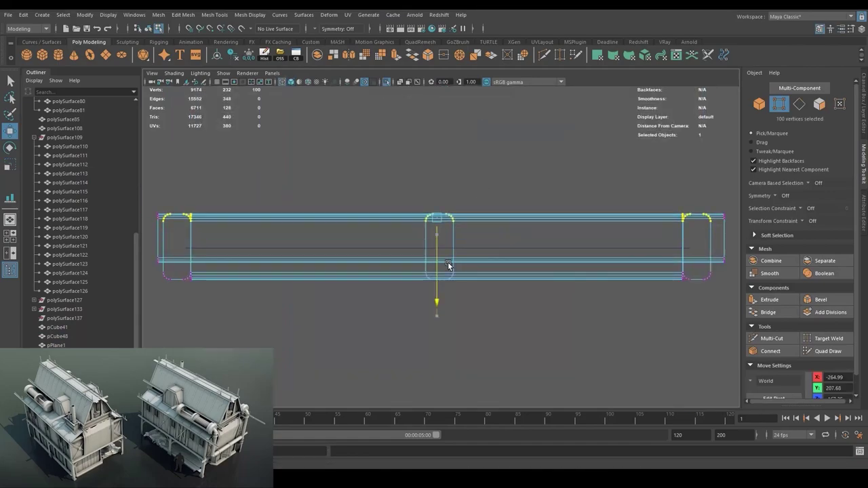
pyautogui.press('5')
pyautogui.moveTo(447, 264); pyautogui.dragTo(475, 215)
# Show all objects again and select vertices on the building's top box.
pyautogui.press('F8')
pyautogui.hotkey('ctrl', '1')
pyautogui.press('f')
pyautogui.moveTo(569, 146); pyautogui.dragTo(524, 142)
pyautogui.press('F9')
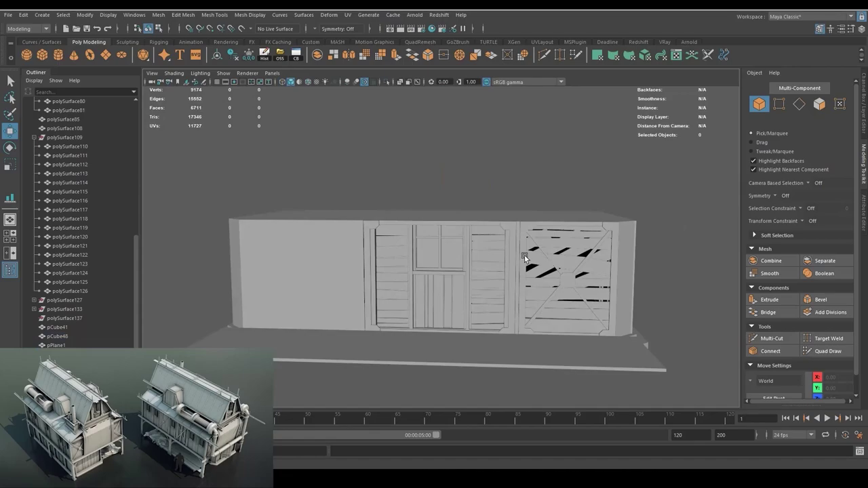
pyautogui.moveTo(524, 254); pyautogui.dragTo(380, 291)
pyautogui.press('f')
pyautogui.press('F8')
pyautogui.moveTo(331, 362); pyautogui.dragTo(442, 292)
# Select the door panel's top beam, bottom beam and window frame pieces.
pyautogui.click(105, 265)
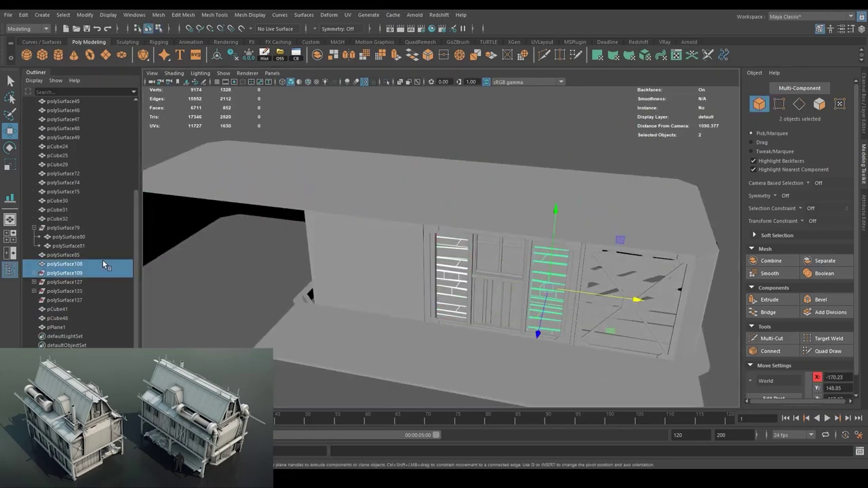
pyautogui.moveTo(545, 299); pyautogui.dragTo(301, 310)
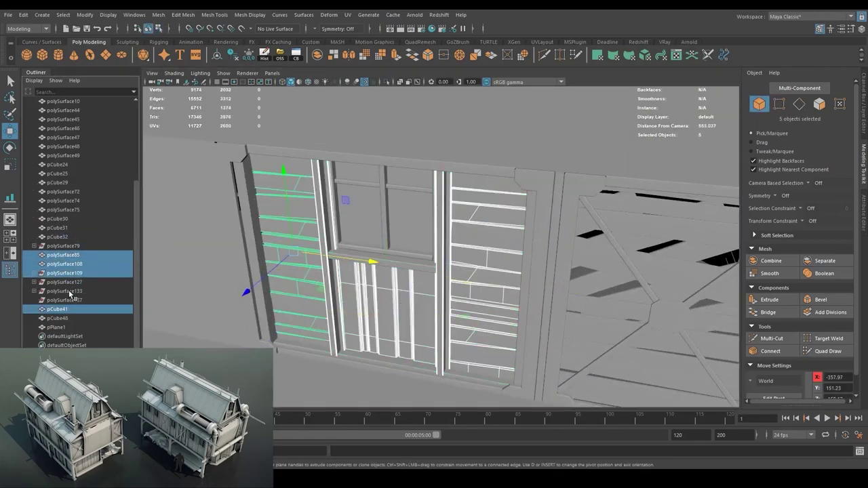
pyautogui.click(81, 264)
pyautogui.press('f')
pyautogui.press('4')
pyautogui.press('5')
pyautogui.click(403, 296)
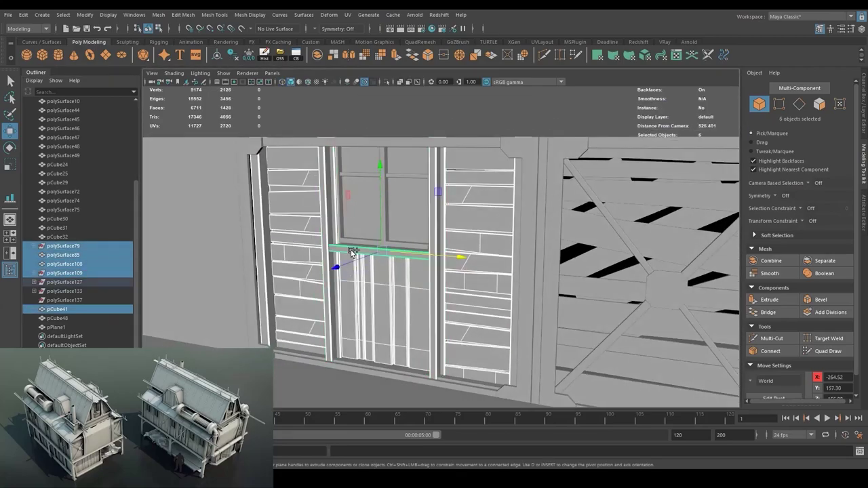
pyautogui.moveTo(403, 296); pyautogui.dragTo(421, 253)
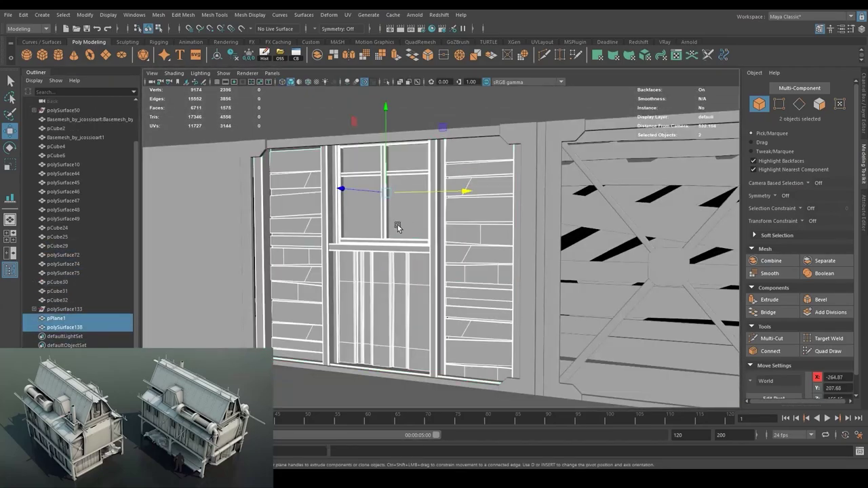
pyautogui.click(321, 366)
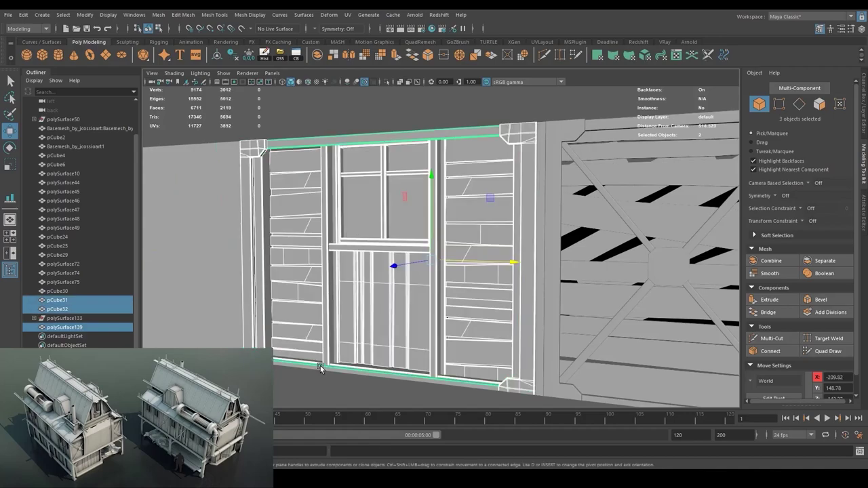
pyautogui.moveTo(407, 257); pyautogui.dragTo(456, 242)
# Group the three selected frame pieces into group5 and view the building from a corner.
pyautogui.press('Down')
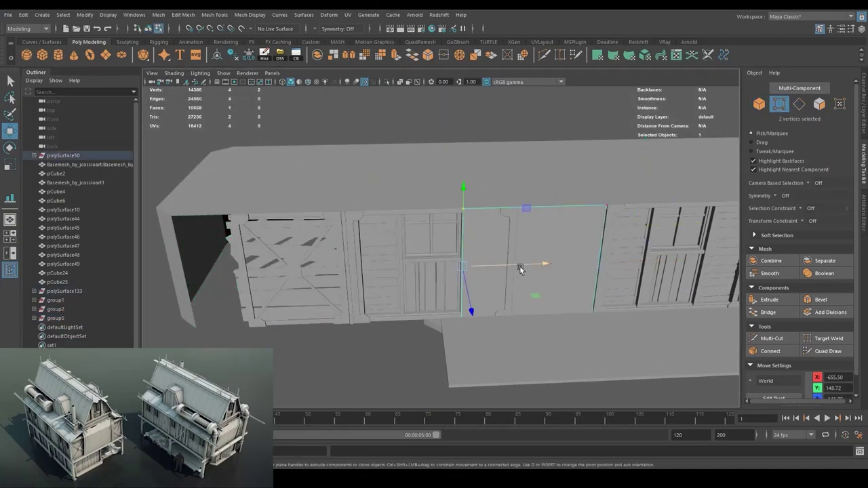
pyautogui.moveTo(520, 269); pyautogui.dragTo(582, 223)
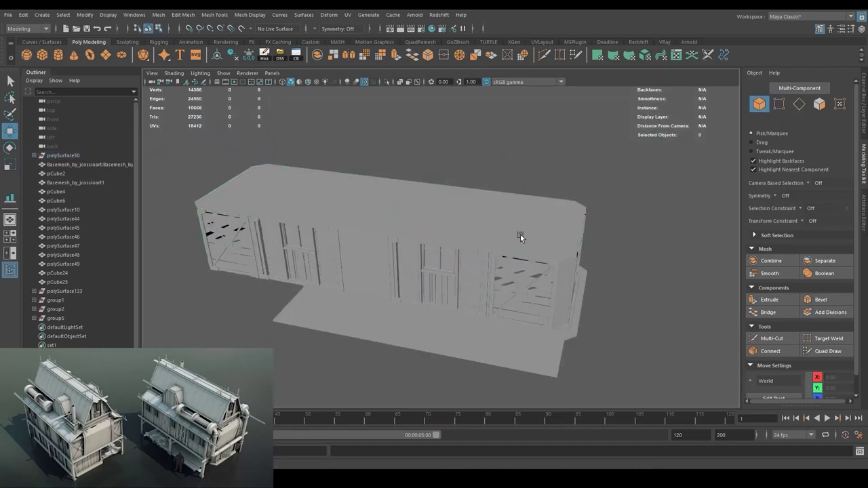
pyautogui.moveTo(520, 234); pyautogui.dragTo(552, 257)
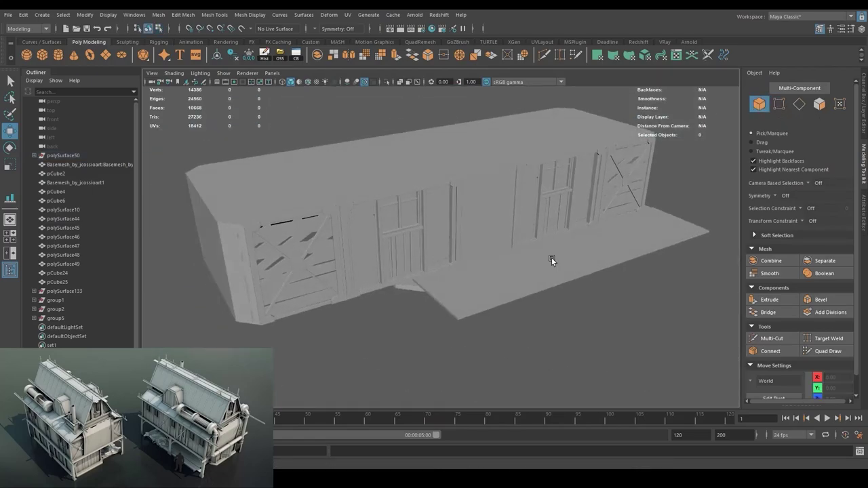
# Raise a single plank upward on the wall.
pyautogui.moveTo(396, 279); pyautogui.dragTo(374, 163)
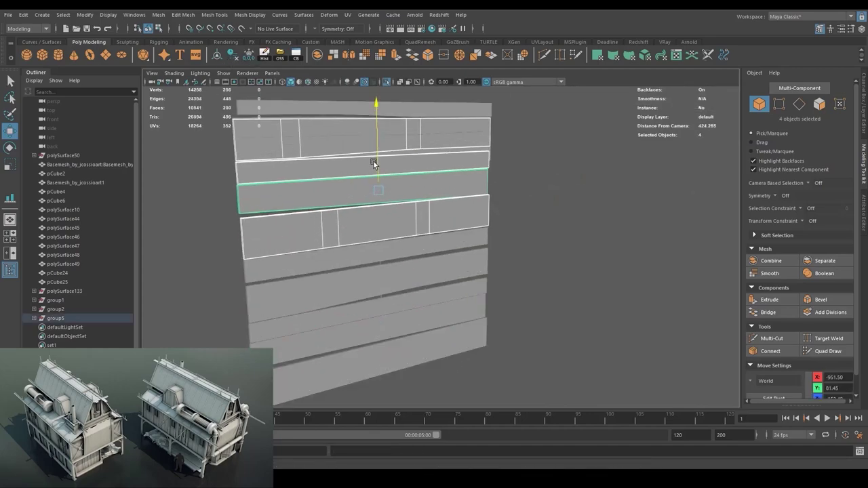
pyautogui.click(440, 173)
pyautogui.scroll(3)
pyautogui.moveTo(442, 215); pyautogui.dragTo(444, 169)
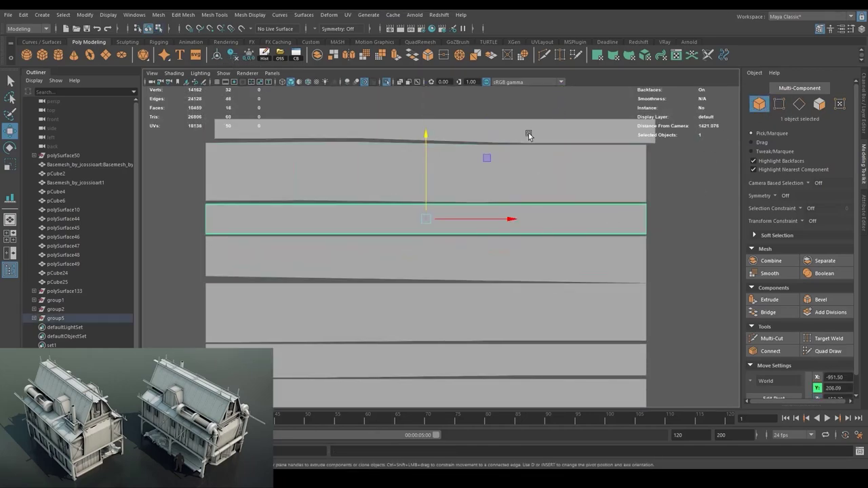
pyautogui.scroll(-3)
pyautogui.moveTo(550, 259); pyautogui.dragTo(442, 249)
pyautogui.scroll(3)
# Select planks on the X-braced panel and pick out its top plank.
pyautogui.press('e')
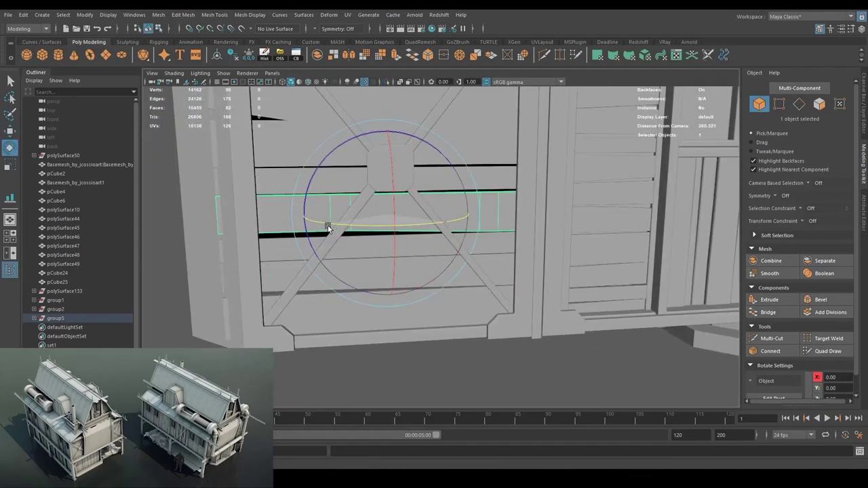
pyautogui.moveTo(391, 272); pyautogui.dragTo(469, 193)
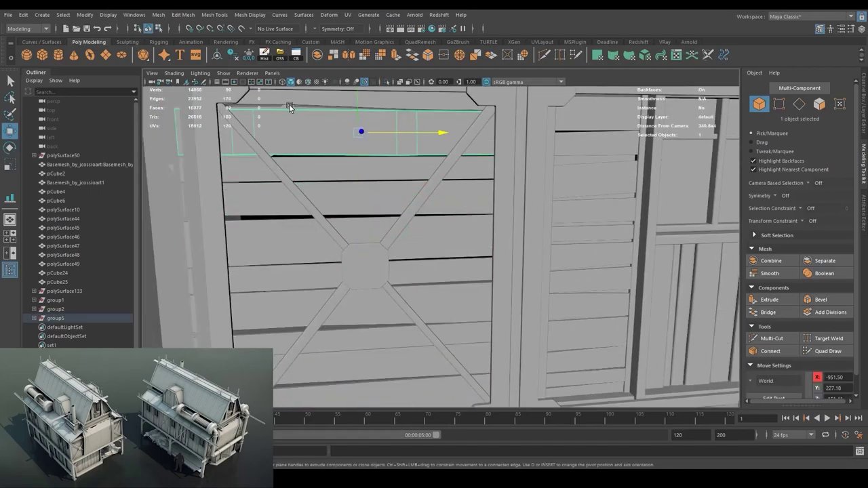
pyautogui.press('4')
pyautogui.press('5')
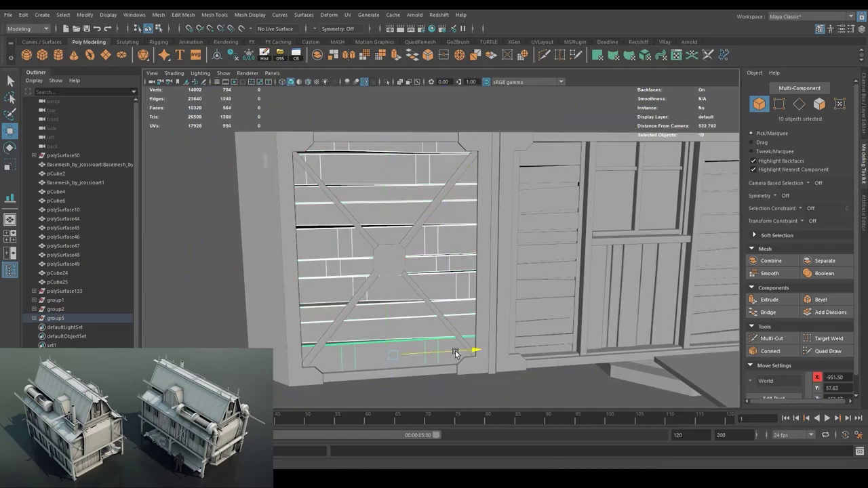
pyautogui.click(410, 155)
pyautogui.moveTo(410, 155); pyautogui.dragTo(349, 154)
pyautogui.press('4')
pyautogui.press('f')
pyautogui.press('5')
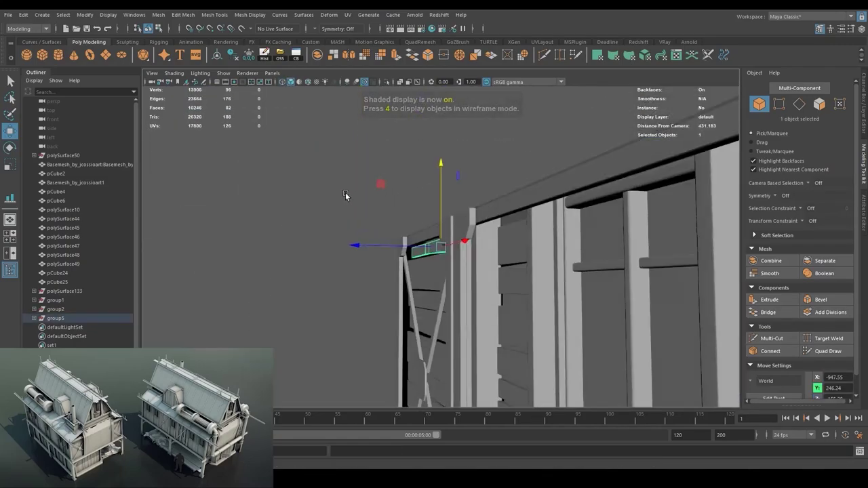
pyautogui.moveTo(345, 195); pyautogui.dragTo(264, 269)
pyautogui.scroll(3)
# Tilt another panel plank slightly and shift it to the right.
pyautogui.click(351, 276)
pyautogui.press('e')
pyautogui.press('space')
pyautogui.moveTo(368, 256); pyautogui.dragTo(331, 257)
pyautogui.press('4')
pyautogui.press('f')
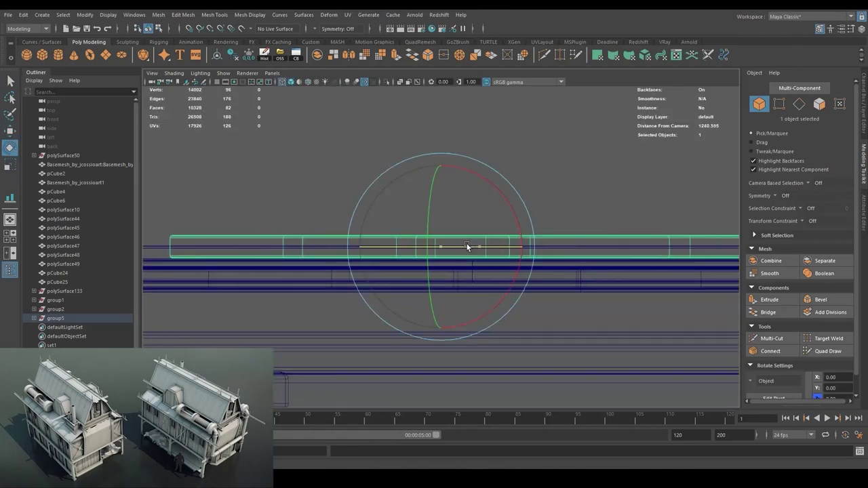
pyautogui.press('5')
pyautogui.moveTo(480, 242); pyautogui.dragTo(355, 279)
pyautogui.press('w')
pyautogui.press('e')
pyautogui.press('w')
pyautogui.moveTo(352, 239); pyautogui.dragTo(444, 225)
# Clear the selection and review the uneven planks on the door front.
pyautogui.scroll(-3)
pyautogui.scroll(3)
pyautogui.scroll(3)
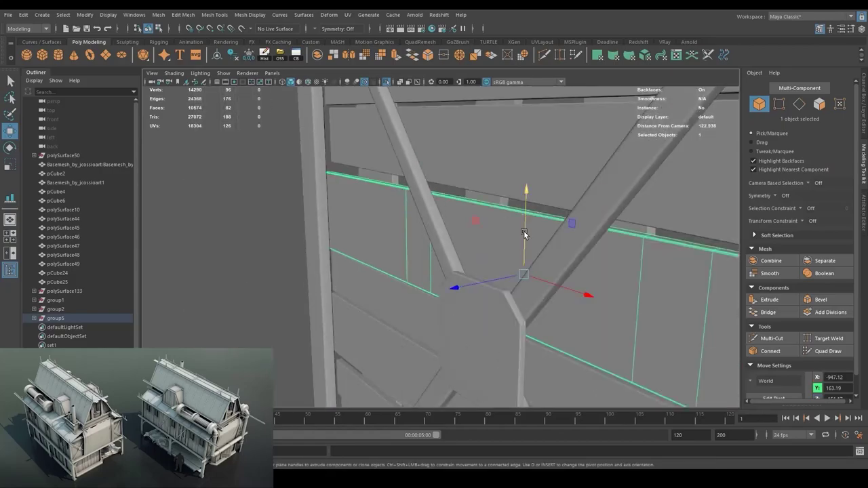
pyautogui.scroll(-3)
pyautogui.click(388, 191)
pyautogui.moveTo(388, 190); pyautogui.dragTo(351, 202)
pyautogui.scroll(3)
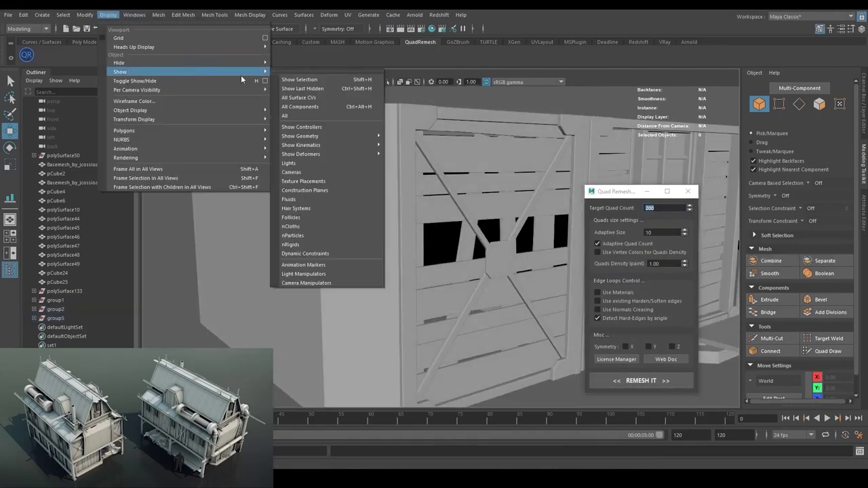
# Select both human reference figures in the Outliner beside the building.
pyautogui.scroll(3)
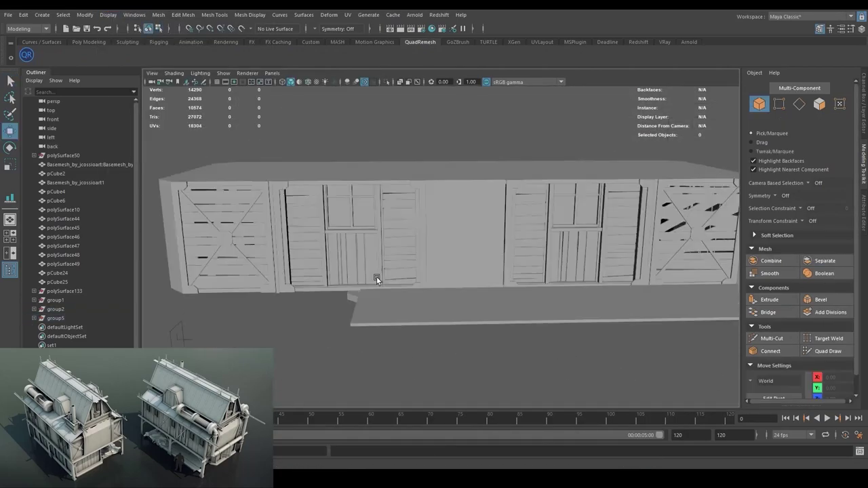
pyautogui.moveTo(376, 276); pyautogui.dragTo(358, 270)
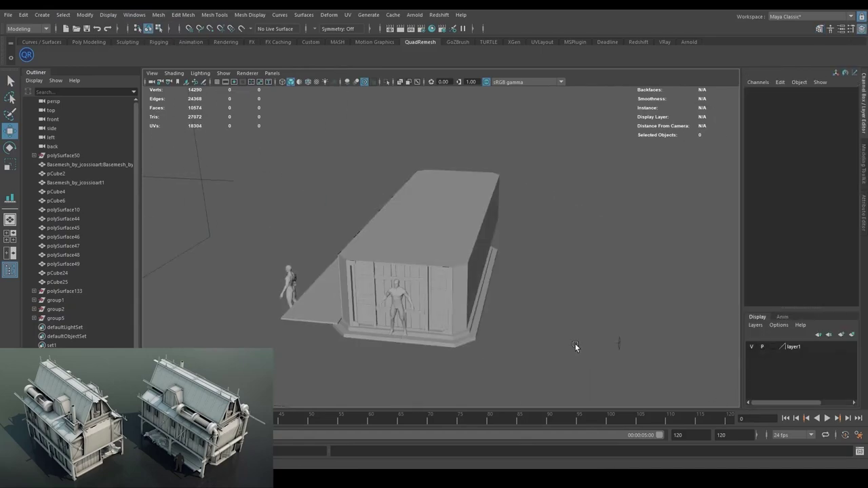
pyautogui.click(75, 182)
pyautogui.click(80, 165)
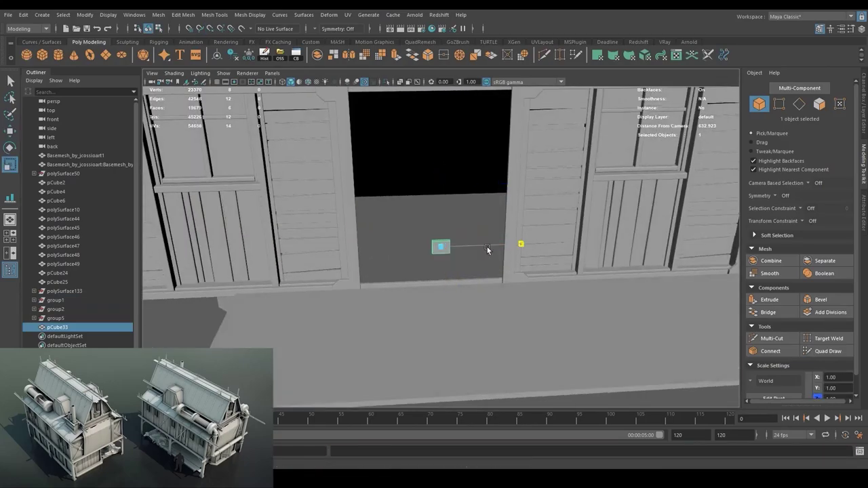
# Shift the door-edge piece and duplicate the post along the doorway edge.
pyautogui.moveTo(495, 340); pyautogui.dragTo(455, 231)
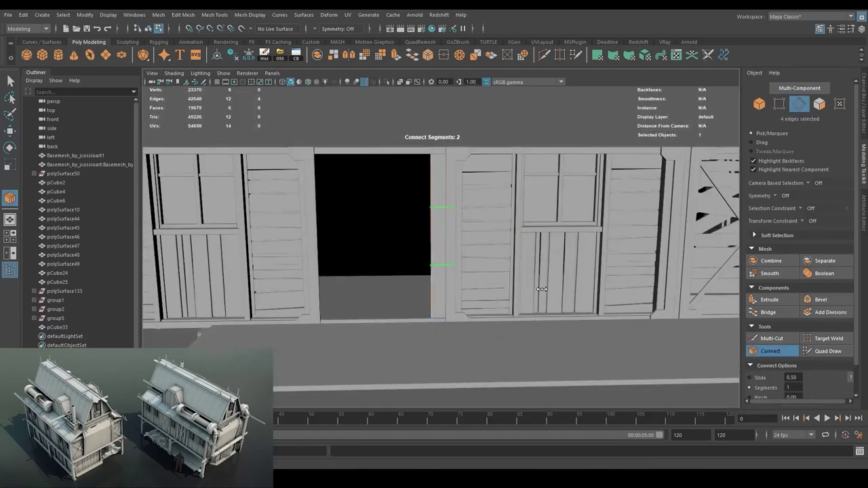
pyautogui.scroll(-3)
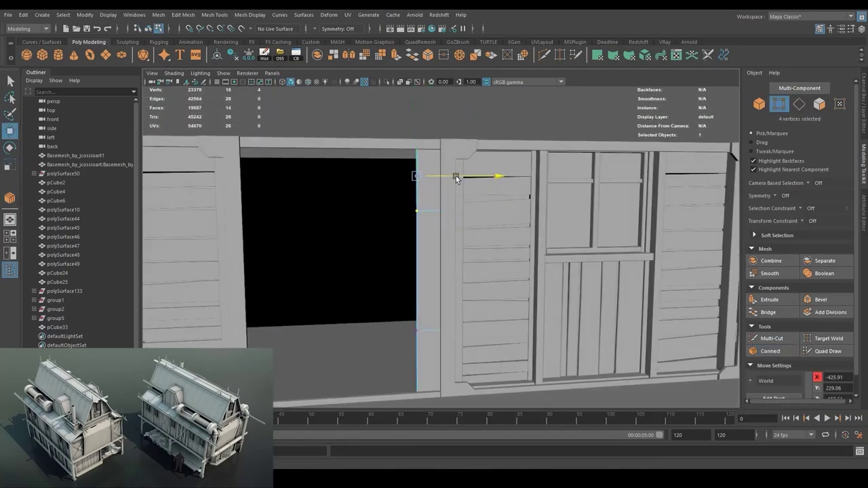
pyautogui.moveTo(415, 343); pyautogui.dragTo(461, 338)
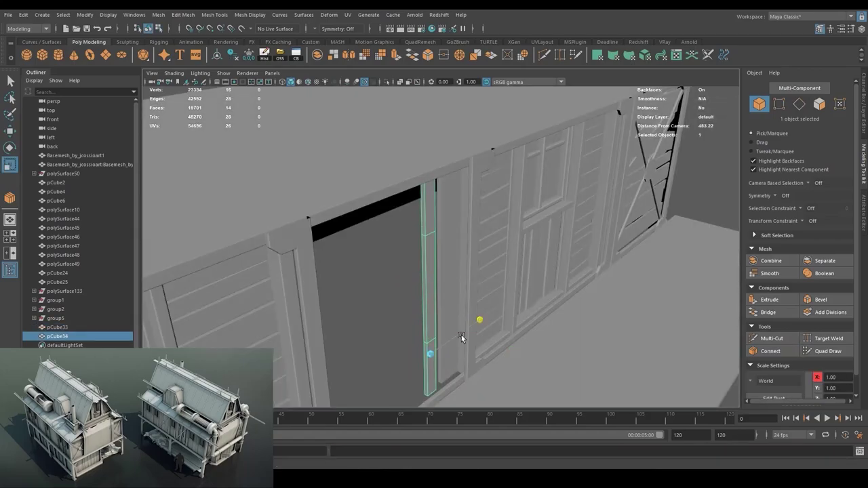
pyautogui.moveTo(499, 389); pyautogui.dragTo(450, 242)
pyautogui.hotkey('ctrl', 'd')
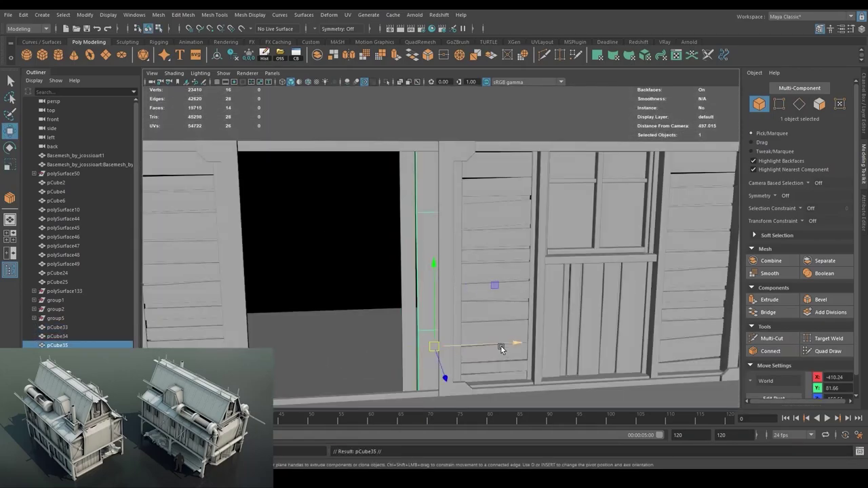
pyautogui.moveTo(499, 349); pyautogui.dragTo(445, 263)
# Narrow the duplicated post's width in the flat front view.
pyautogui.scroll(3)
pyautogui.moveTo(362, 248); pyautogui.dragTo(446, 202)
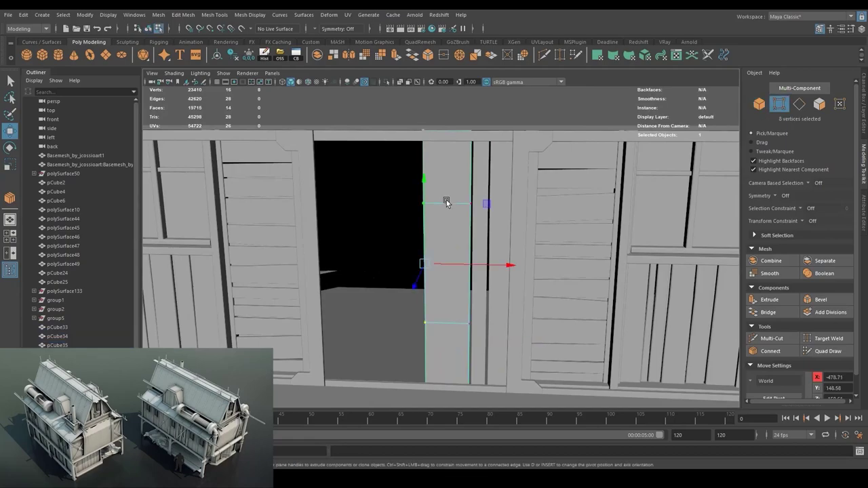
pyautogui.scroll(-3)
pyautogui.scroll(-3)
pyautogui.press('space')
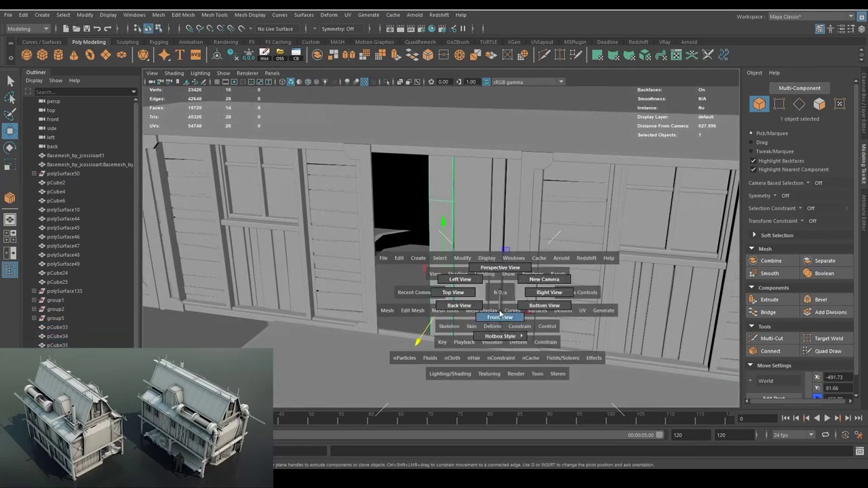
pyautogui.moveTo(480, 279); pyautogui.dragTo(453, 300)
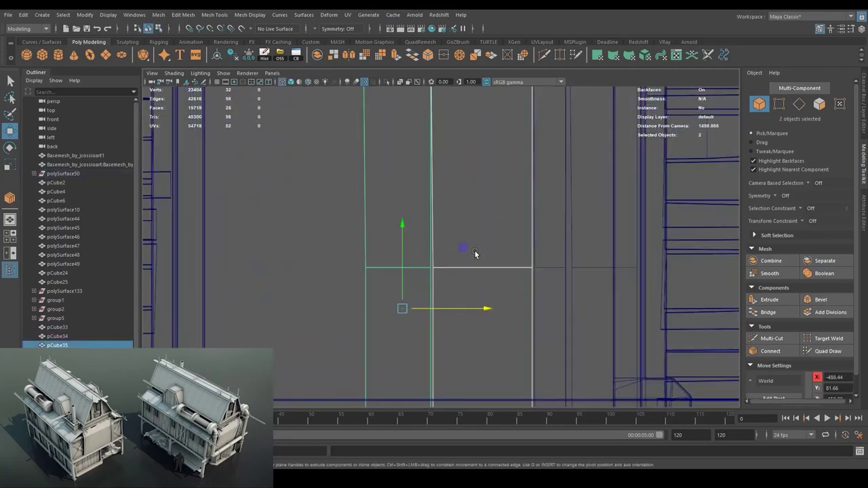
pyautogui.scroll(-3)
pyautogui.scroll(-3)
pyautogui.press('space')
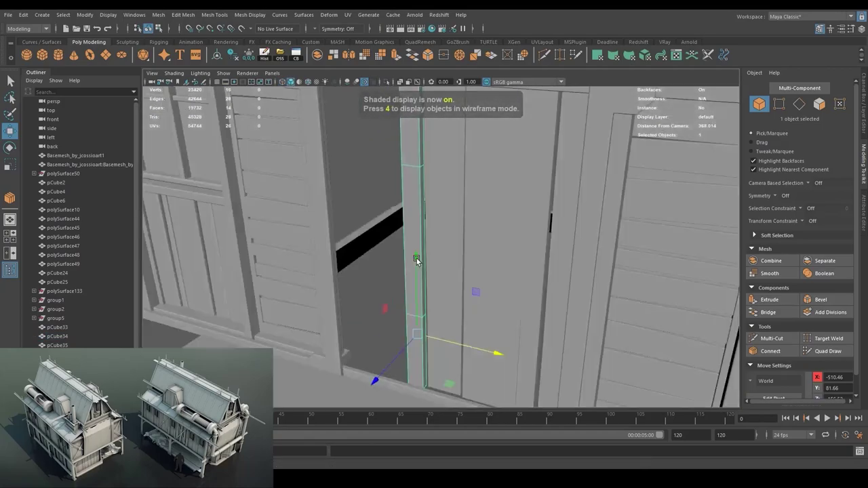
pyautogui.press('r')
pyautogui.moveTo(498, 341); pyautogui.dragTo(501, 340)
# Reposition the post and check it from the perspective view along the wall.
pyautogui.press('space')
pyautogui.scroll(-3)
pyautogui.press('w')
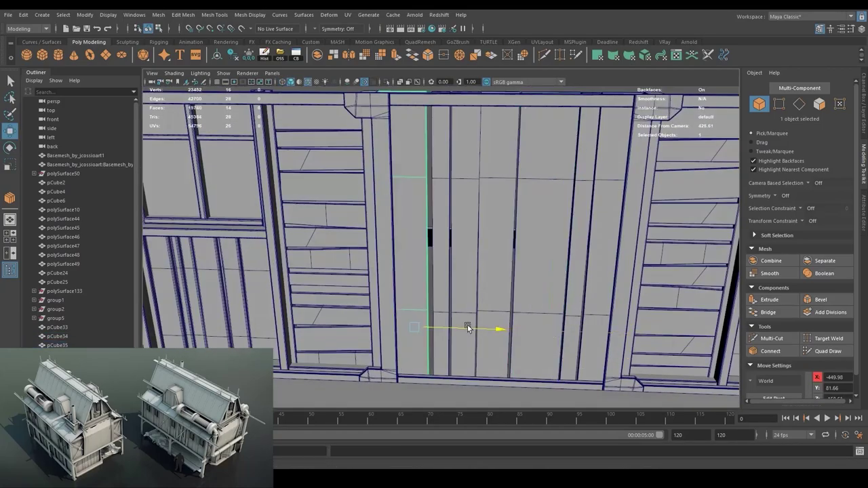
pyautogui.press('4')
pyautogui.scroll(3)
pyautogui.scroll(-3)
pyautogui.press('space')
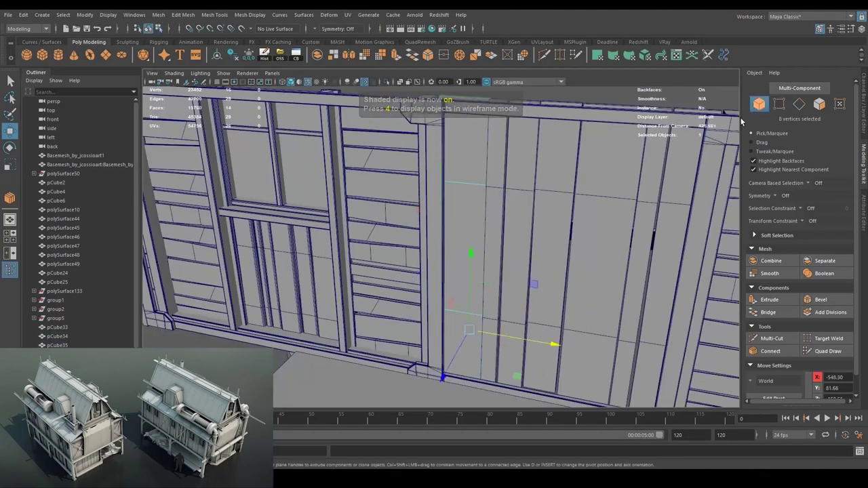
pyautogui.scroll(3)
pyautogui.moveTo(461, 377); pyautogui.dragTo(573, 345)
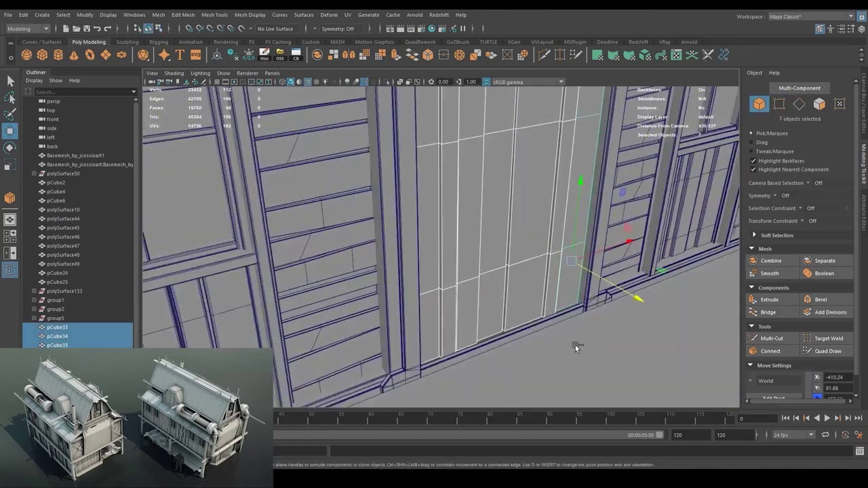
# Revert the last vertex moves and reselect vertices on the board panel.
pyautogui.hotkey('ctrl', 'z')
pyautogui.hotkey('ctrl', 'z')
pyautogui.hotkey('ctrl', 'z')
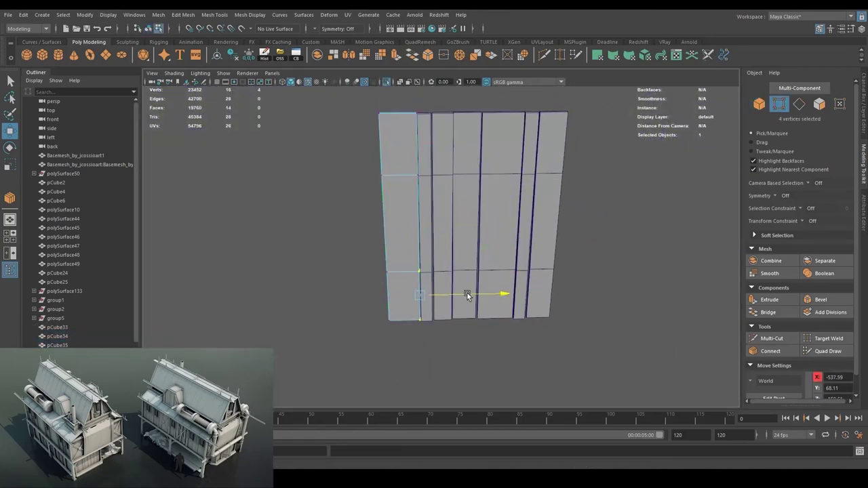
pyautogui.hotkey('ctrl', 'z')
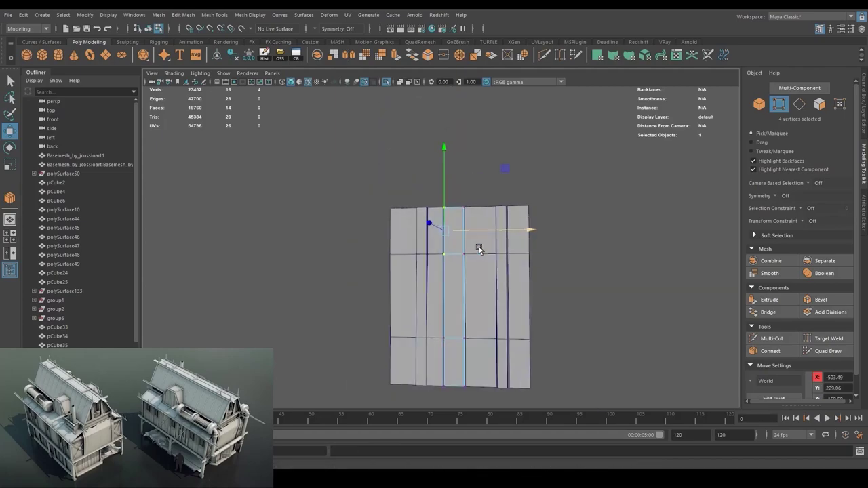
pyautogui.hotkey('ctrl', 'z')
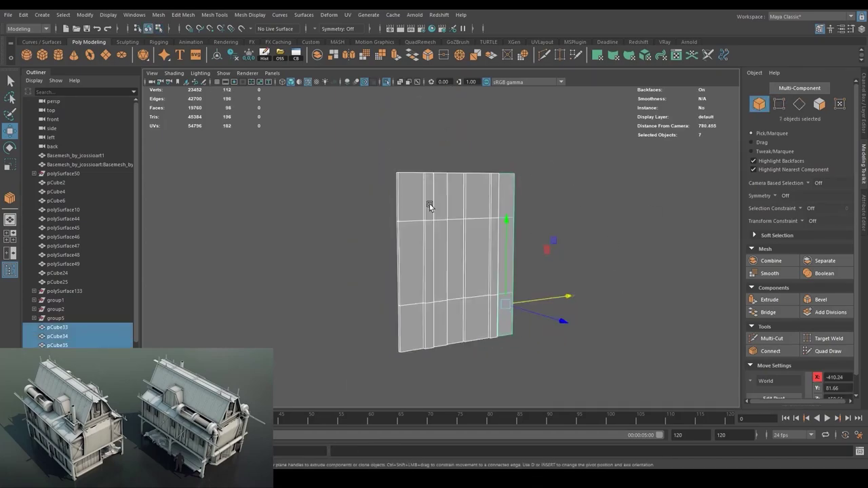
pyautogui.hotkey('ctrl', 'z')
pyautogui.hotkey('ctrl', 'z')
pyautogui.hotkey('ctrl', 'z')
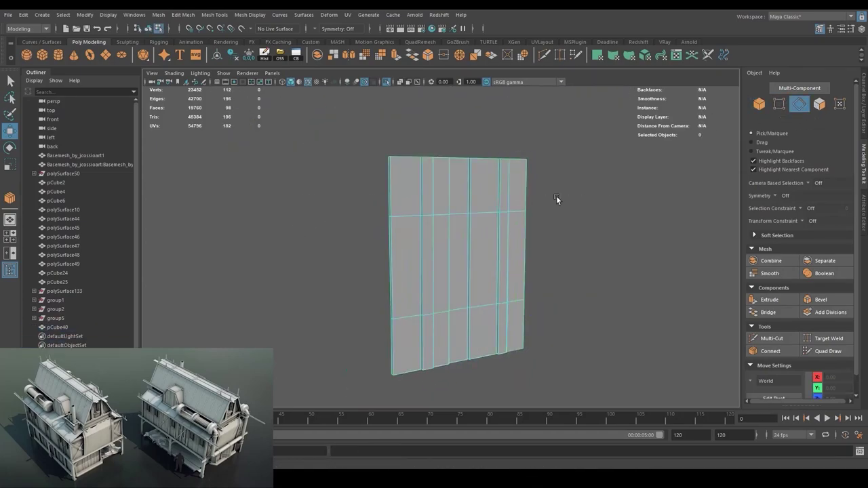
pyautogui.hotkey('ctrl', 'z')
# Bevel the board edges, widening the bevel to Fraction 0.69.
pyautogui.hotkey('ctrl', 'z')
pyautogui.hotkey('ctrl', 'z')
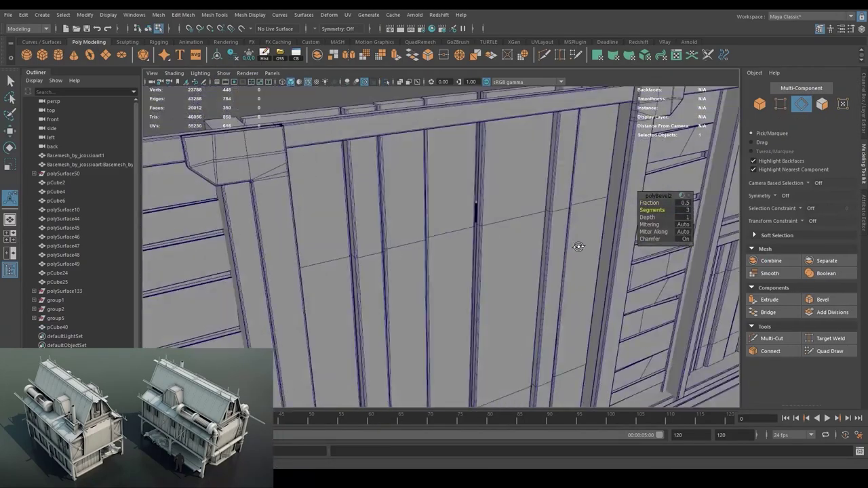
pyautogui.hotkey('ctrl', 'z')
pyautogui.hotkey('ctrl', 'z')
pyautogui.hotkey('ctrl', 'z')
pyautogui.hotkey('ctrl', 'z')
pyautogui.hotkey('ctrl', 'z')
pyautogui.hotkey('ctrl', 'z')
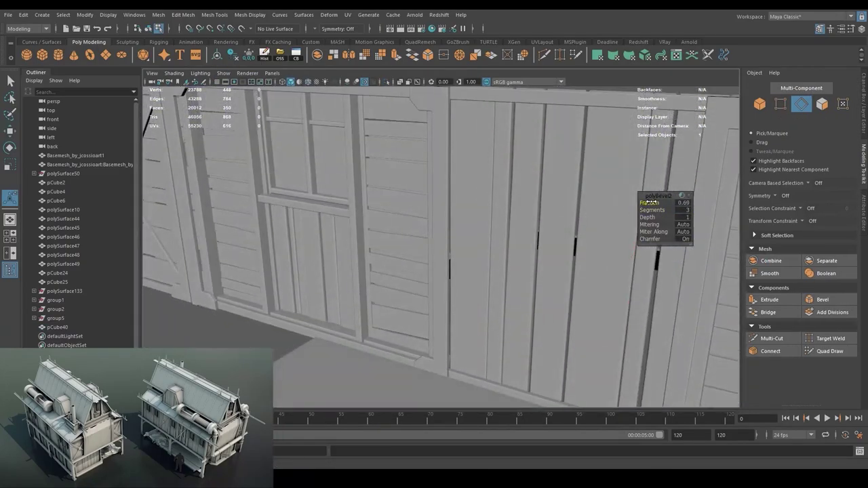
pyautogui.hotkey('ctrl', 'z')
pyautogui.hotkey('ctrl', 'z')
pyautogui.hotkey('ctrl', 'z')
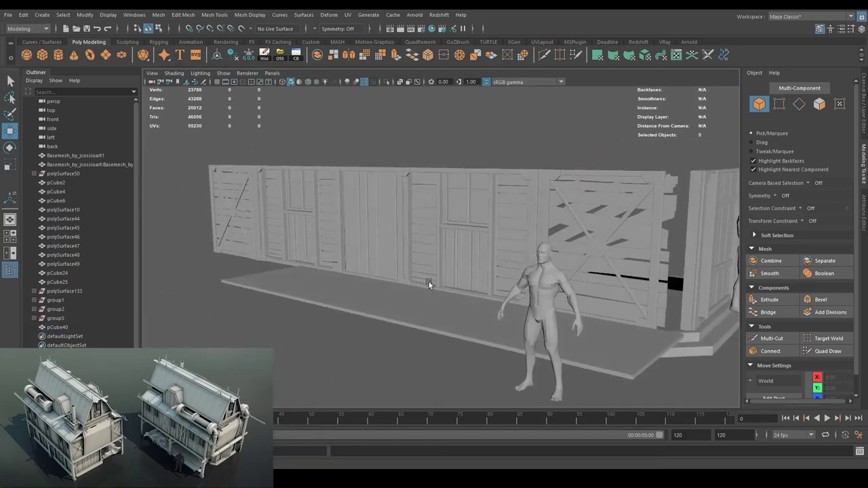
pyautogui.hotkey('ctrl', 'z')
pyautogui.hotkey('ctrl', 'z')
pyautogui.hotkey('ctrl', 'z')
pyautogui.hotkey('ctrl', 'z')
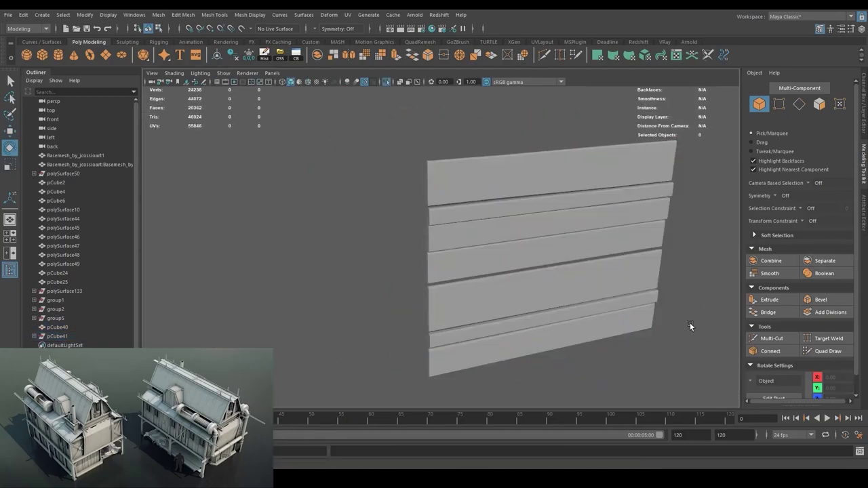
pyautogui.hotkey('ctrl', 'z')
# Move and rotate extra boards diagonally across the door panels.
pyautogui.hotkey('ctrl', 'z')
pyautogui.hotkey('ctrl', 'z')
pyautogui.hotkey('ctrl', 'z')
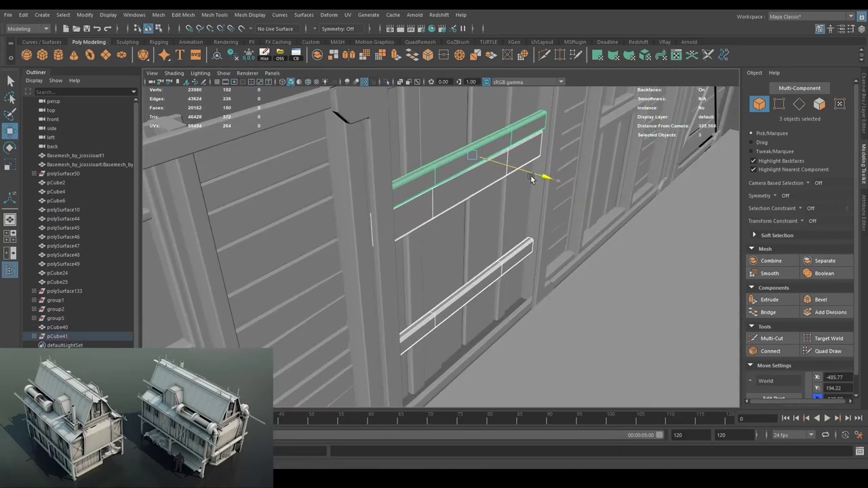
pyautogui.hotkey('ctrl', 'z')
pyautogui.hotkey('ctrl', 'z')
pyautogui.hotkey('ctrl', 'z')
pyautogui.hotkey('ctrl', 'z')
pyautogui.hotkey('ctrl', 'z')
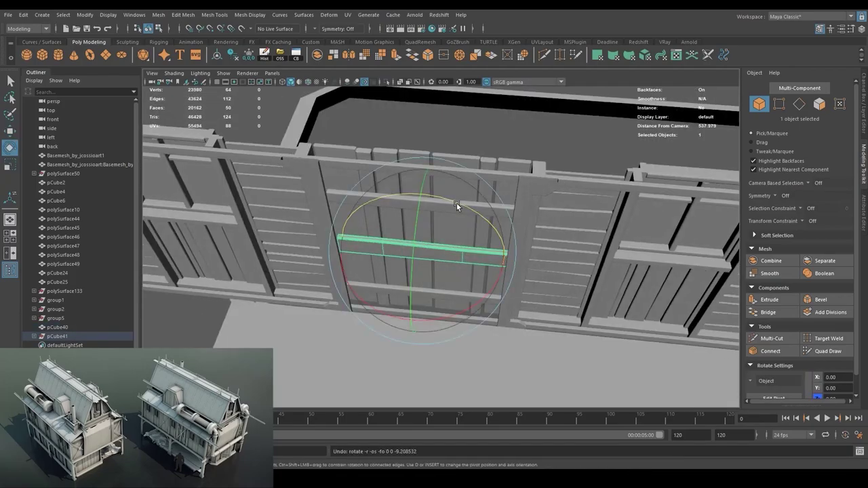
pyautogui.hotkey('ctrl', 'z')
pyautogui.hotkey('ctrl', 'z')
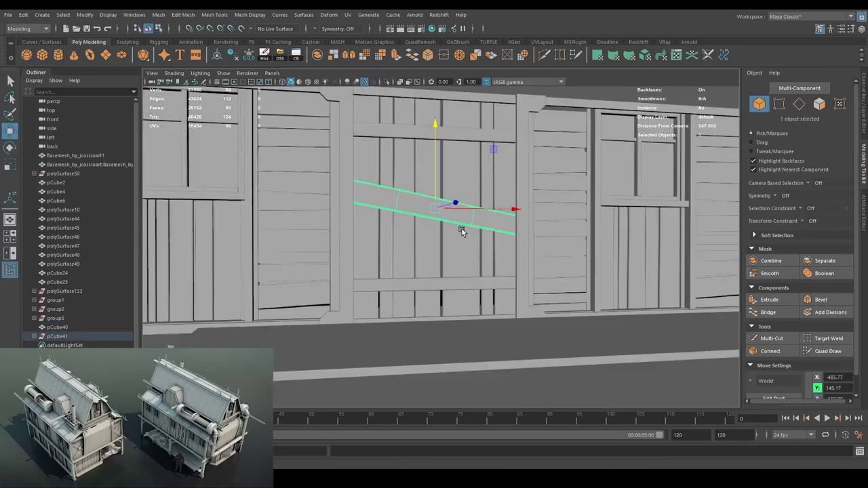
pyautogui.hotkey('ctrl', 'z')
pyautogui.hotkey('ctrl', 'z')
pyautogui.hotkey('ctrl', 'z')
pyautogui.hotkey('ctrl', 'z')
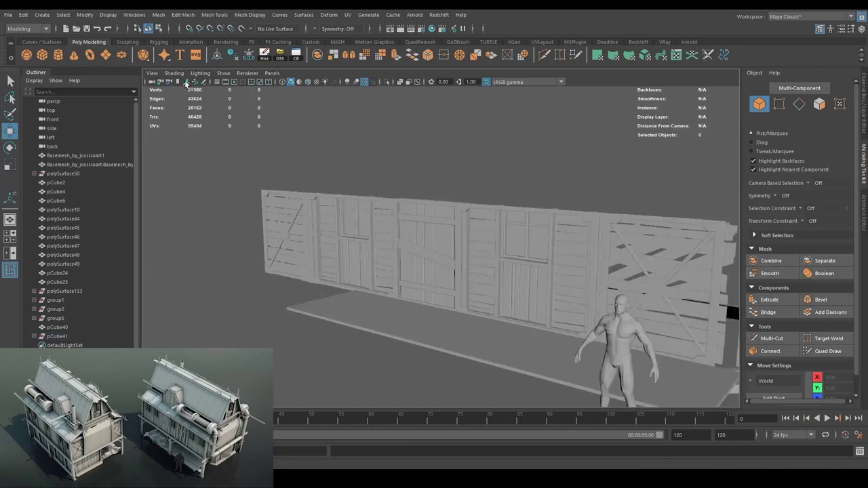
pyautogui.hotkey('ctrl', 'z')
pyautogui.hotkey('ctrl', 'z')
pyautogui.hotkey('ctrl', 'z')
pyautogui.hotkey('ctrl', 'z')
pyautogui.hotkey('ctrl', 'z')
pyautogui.hotkey('ctrl', 'z')
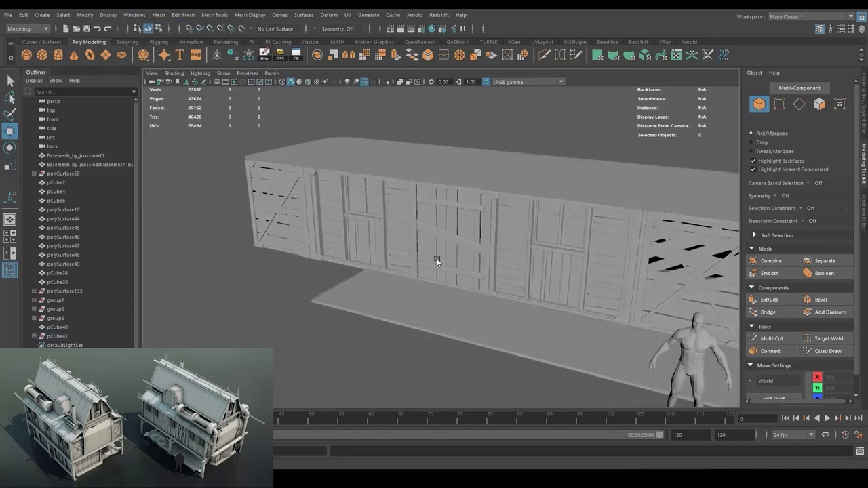
pyautogui.hotkey('ctrl', 'z')
pyautogui.hotkey('ctrl', 'z')
pyautogui.hotkey('ctrl', 'z')
pyautogui.hotkey('ctrl', 'z')
pyautogui.hotkey('ctrl', 'z')
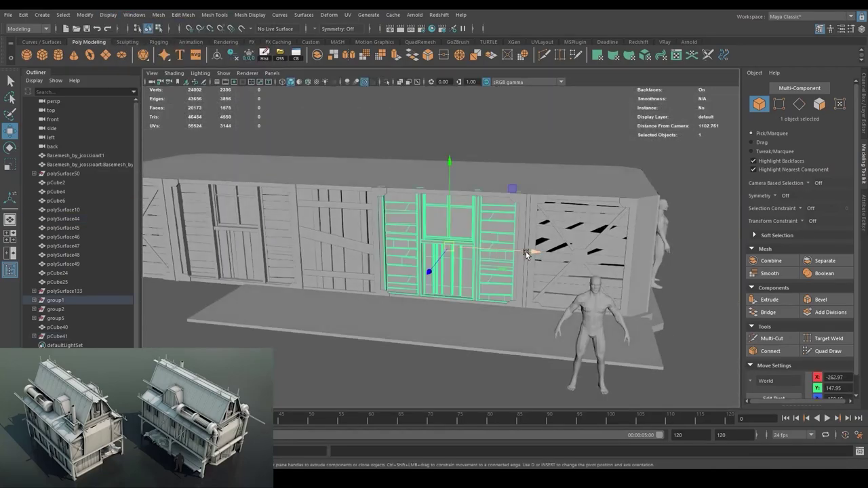
pyautogui.hotkey('ctrl', 'z')
# Isolate the door panels and rotate the shutter boards in the top view.
pyautogui.hotkey('ctrl', 'z')
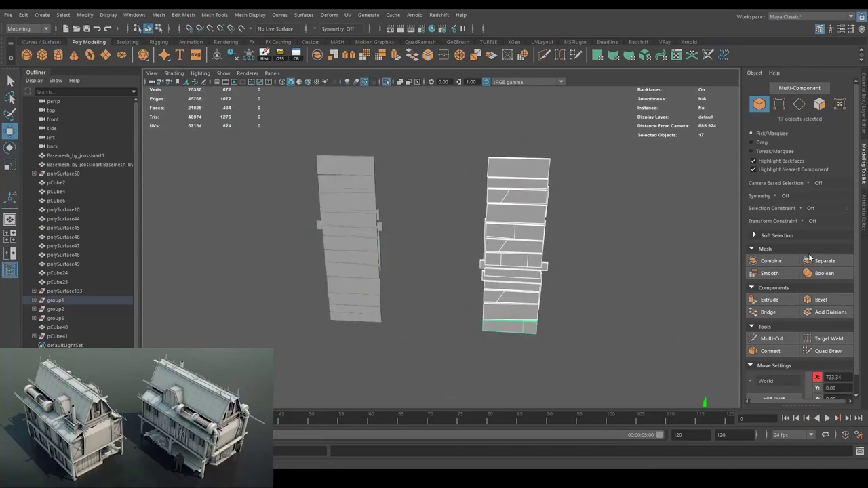
pyautogui.hotkey('ctrl', 'z')
pyautogui.hotkey('ctrl', 'z')
pyautogui.hotkey('ctrl', 'z')
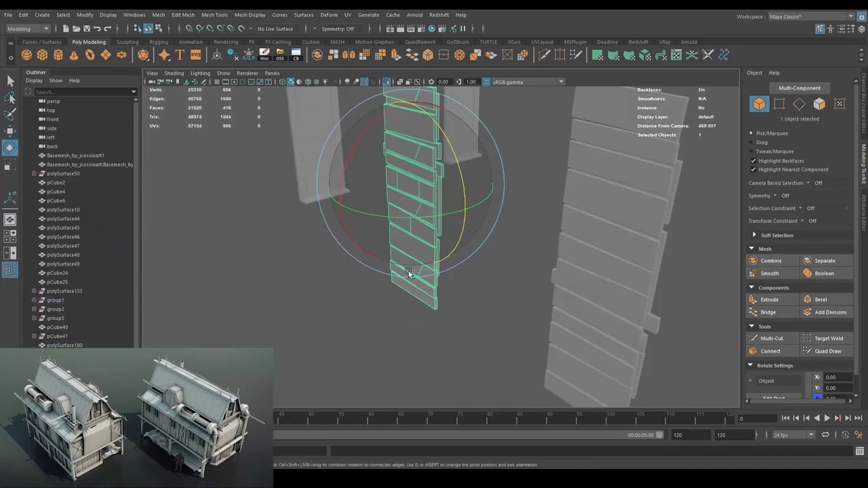
pyautogui.hotkey('ctrl', 'z')
pyautogui.press('space')
pyautogui.click(471, 300)
pyautogui.press('e')
# Move the door boards and scale the selected faces into shutter slats.
pyautogui.hotkey('ctrl', 'z')
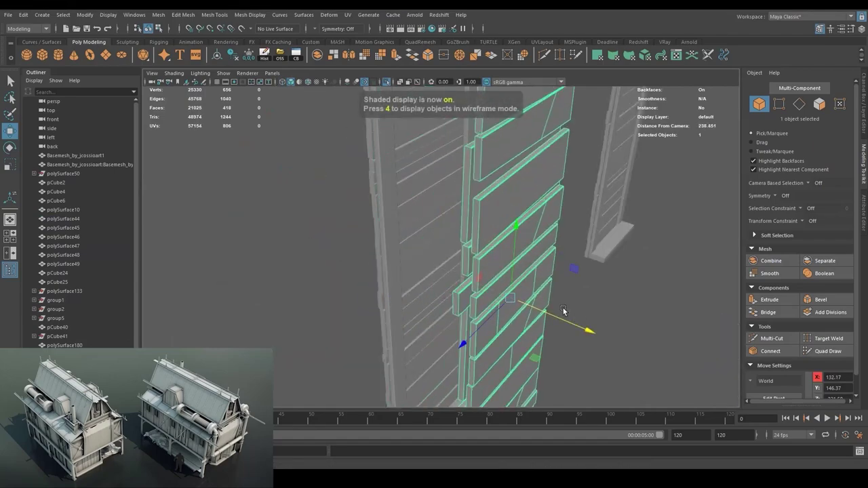
pyautogui.hotkey('ctrl', 'z')
pyautogui.hotkey('ctrl', 'z')
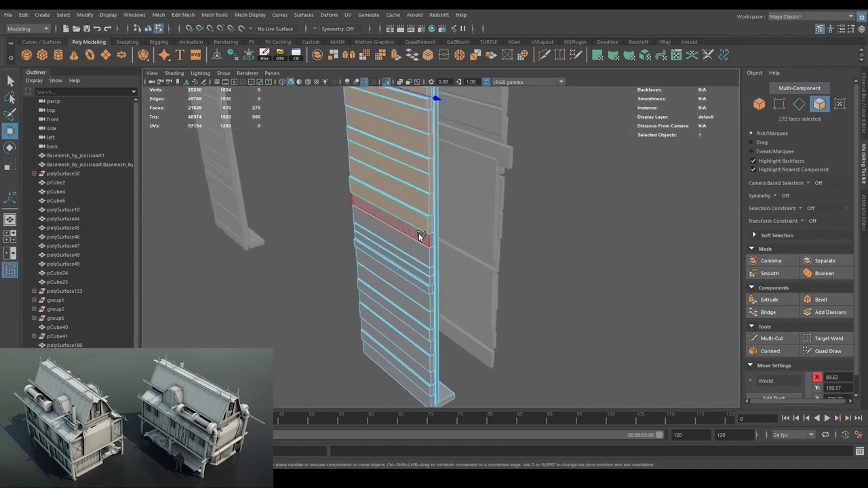
pyautogui.hotkey('ctrl', 'z')
pyautogui.hotkey('ctrl', 'z')
pyautogui.hotkey('ctrl', 'z')
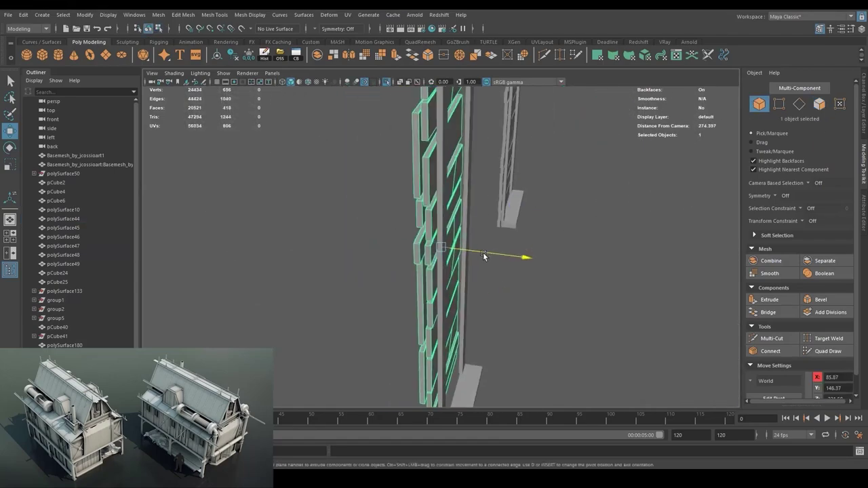
pyautogui.hotkey('ctrl', 'z')
pyautogui.hotkey('ctrl', 'z')
pyautogui.hotkey('ctrl', 'z')
pyautogui.hotkey('ctrl', 'z')
pyautogui.hotkey('ctrl', 'z')
pyautogui.hotkey('ctrl', 'z')
pyautogui.hotkey('ctrl', 'z')
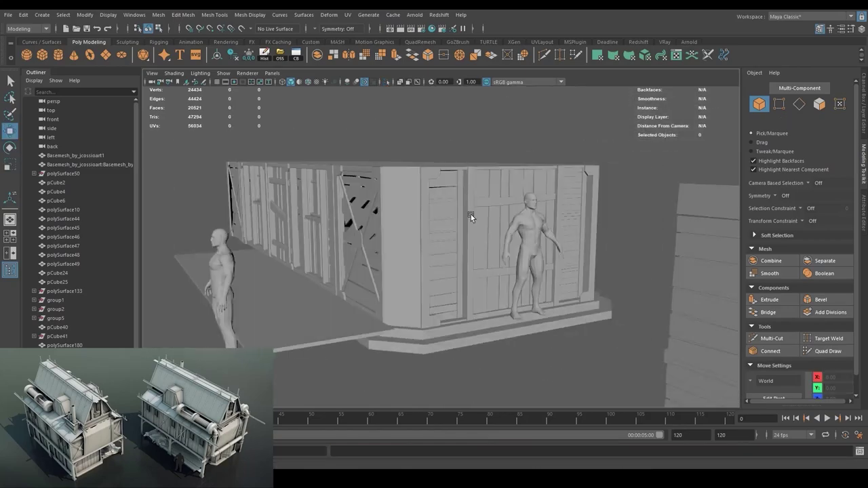
pyautogui.hotkey('ctrl', 'z')
pyautogui.hotkey('ctrl', 'z')
pyautogui.hotkey('ctrl', 'z')
pyautogui.hotkey('ctrl', 'z')
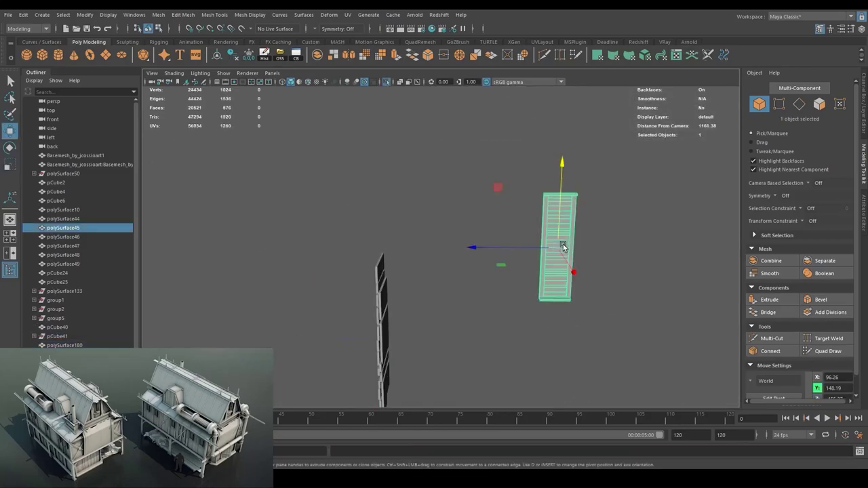
pyautogui.hotkey('ctrl', 'z')
# Align the shutter beside the door frame with the Align Tool and save Home.mb.
pyautogui.hotkey('ctrl', 'z')
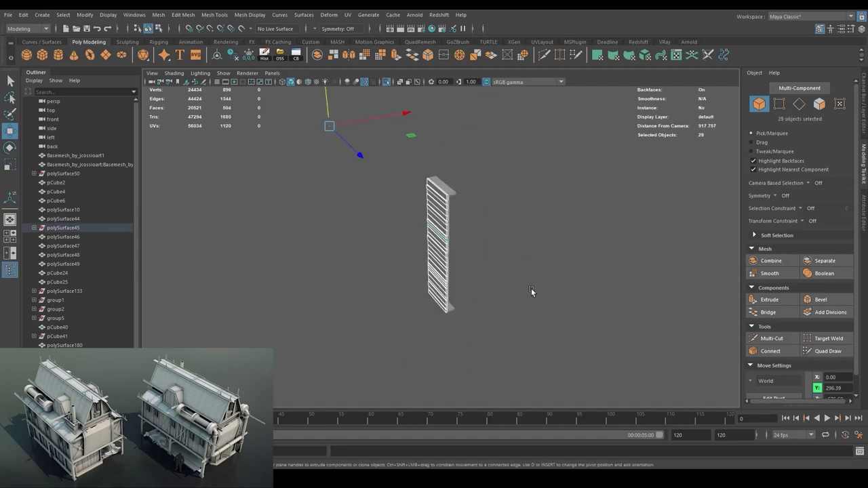
pyautogui.hotkey('ctrl', 'z')
pyautogui.hotkey('ctrl', 'z')
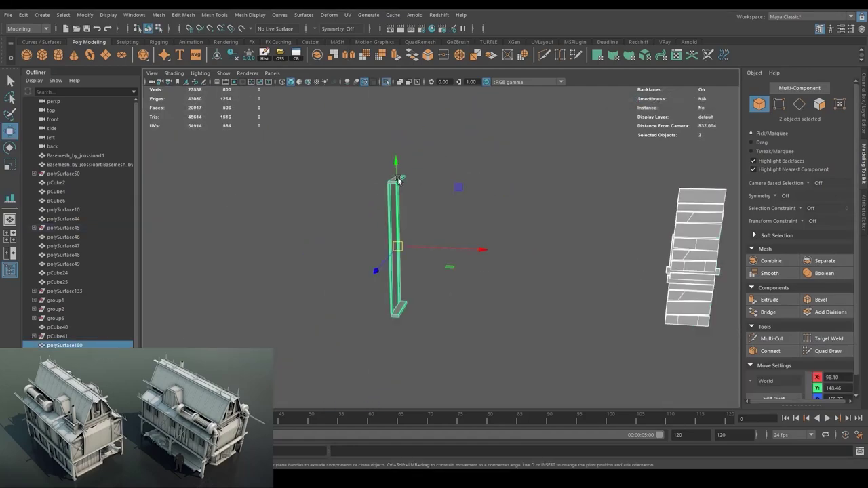
pyautogui.hotkey('ctrl', 'z')
pyautogui.hotkey('ctrl', 'z')
pyautogui.hotkey('ctrl', 'z')
pyautogui.hotkey('ctrl', 'z')
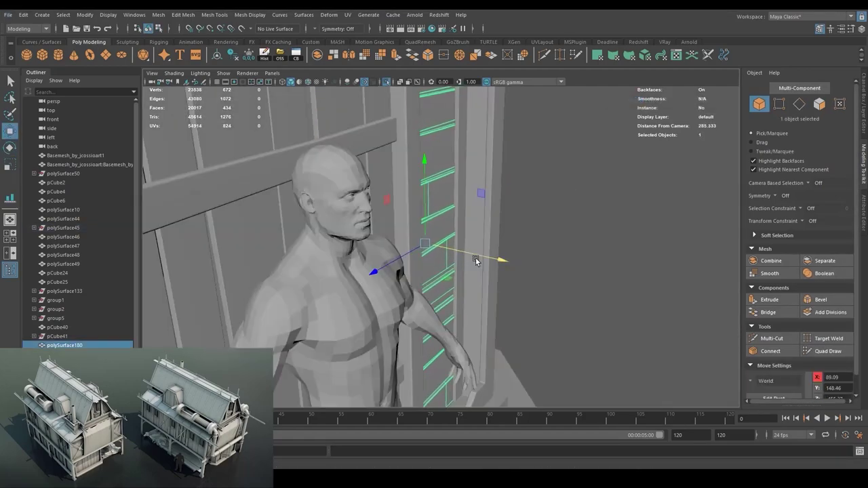
pyautogui.hotkey('ctrl', 'z')
pyautogui.hotkey('ctrl', 'z')
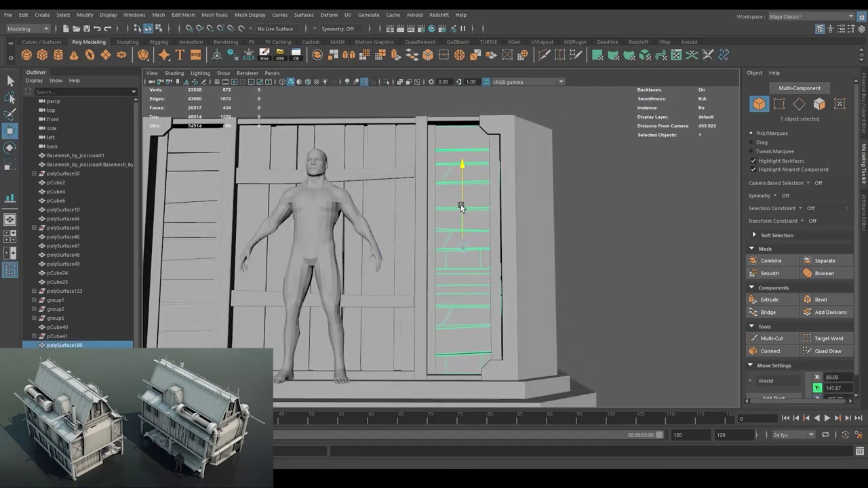
pyautogui.hotkey('ctrl', 'z')
pyautogui.hotkey('ctrl', 'z')
pyautogui.hotkey('ctrl', 'z')
pyautogui.hotkey('ctrl', 'z')
pyautogui.hotkey('ctrl', 's')
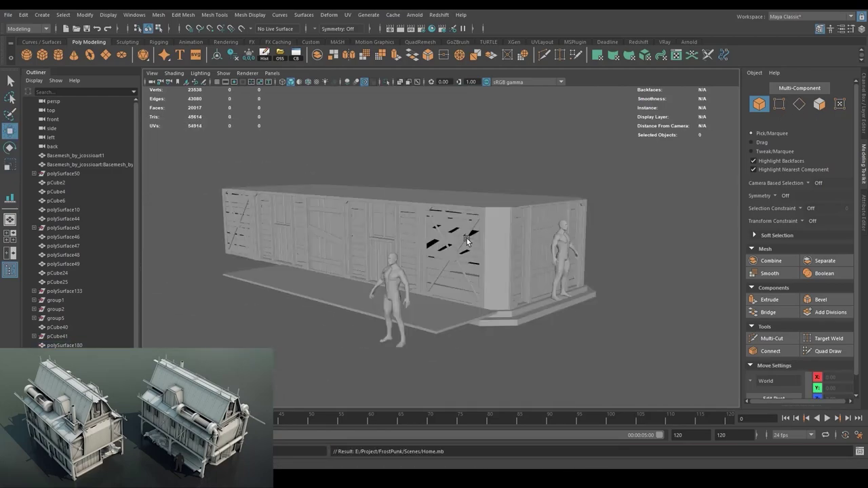
pyautogui.hotkey('ctrl', 'z')
# Select the platform board, using wireframe display to see its vertices.
pyautogui.hotkey('ctrl', 'z')
pyautogui.hotkey('ctrl', 'z')
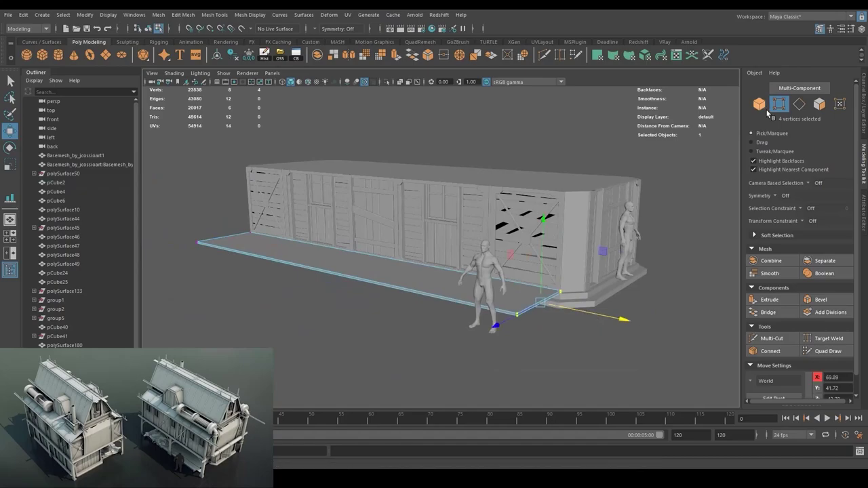
pyautogui.hotkey('ctrl', 'z')
pyautogui.hotkey('ctrl', 'z')
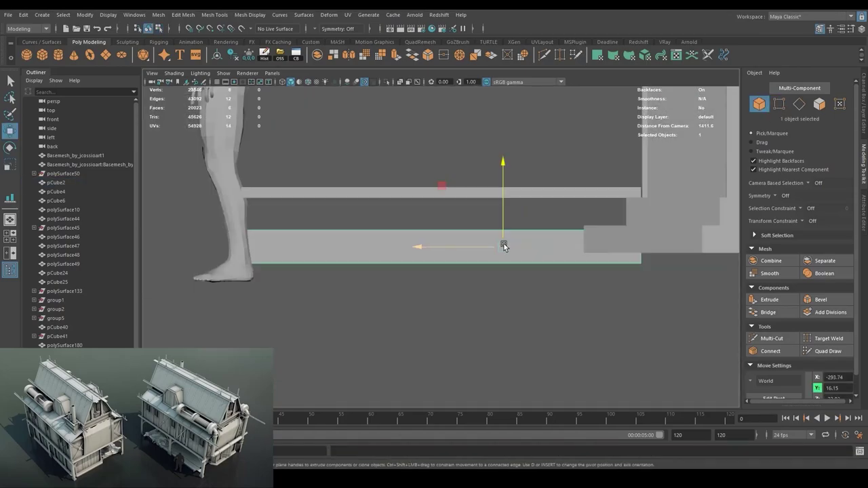
pyautogui.press('4')
pyautogui.press('5')
pyautogui.hotkey('ctrl', 'z')
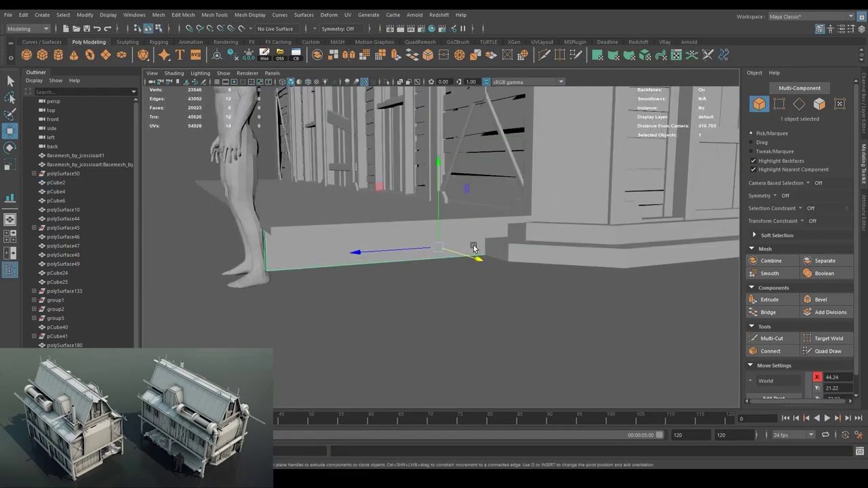
pyautogui.hotkey('ctrl', 'z')
pyautogui.hotkey('ctrl', 'z')
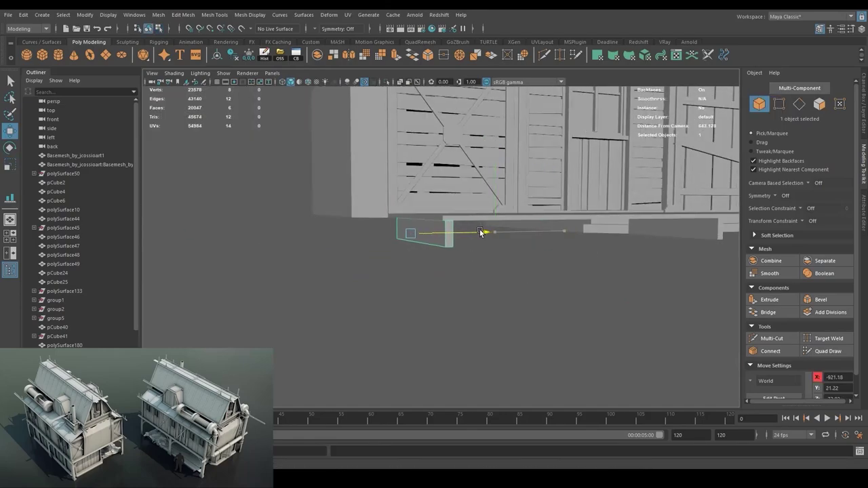
pyautogui.press('4')
pyautogui.hotkey('ctrl', 'z')
pyautogui.press('space')
pyautogui.press('5')
# Rotate, move and scale the first skirting board's end vertices along the wagon base.
pyautogui.hotkey('ctrl', 'z')
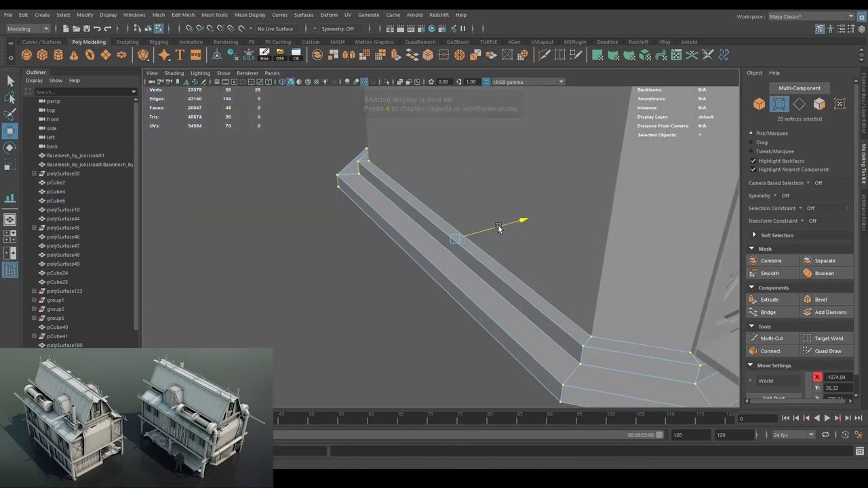
pyautogui.hotkey('ctrl', 'z')
pyautogui.hotkey('ctrl', 'z')
pyautogui.hotkey('ctrl', 'z')
pyautogui.press('e')
pyautogui.press('w')
pyautogui.hotkey('ctrl', 'z')
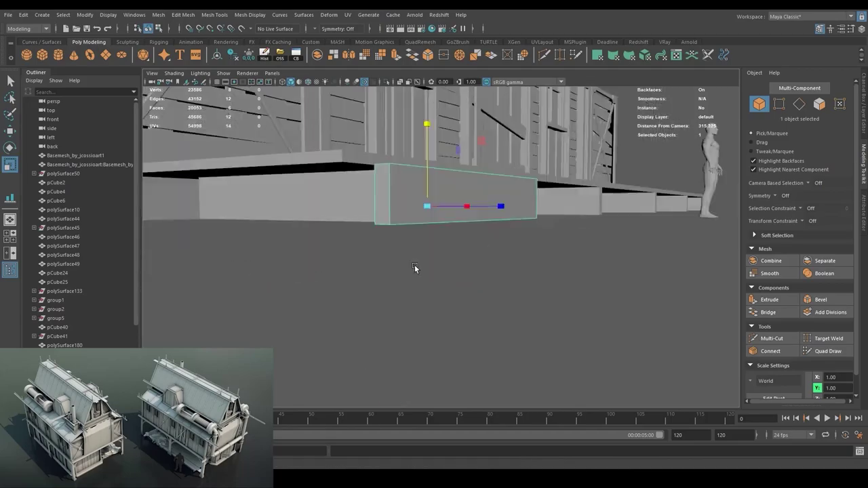
pyautogui.hotkey('ctrl', 'z')
pyautogui.hotkey('ctrl', 'z')
pyautogui.hotkey('ctrl', 'z')
pyautogui.hotkey('ctrl', 'z')
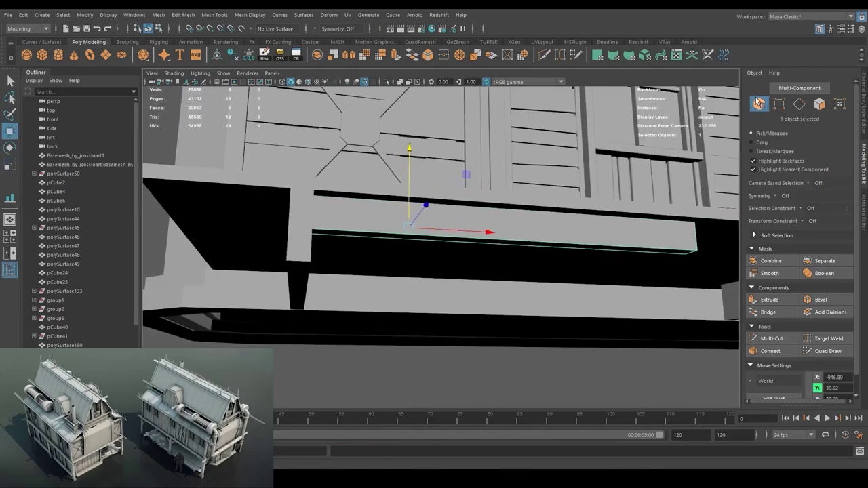
pyautogui.hotkey('ctrl', 'z')
pyautogui.hotkey('ctrl', 'z')
pyautogui.hotkey('ctrl', 'z')
pyautogui.hotkey('ctrl', 'z')
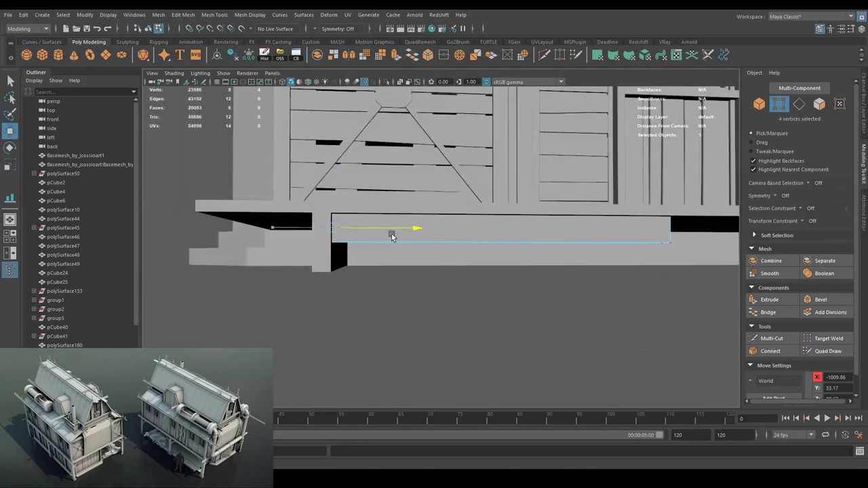
pyautogui.hotkey('ctrl', 'z')
pyautogui.hotkey('ctrl', 'z')
pyautogui.press('r')
pyautogui.hotkey('ctrl', 'z')
pyautogui.press('w')
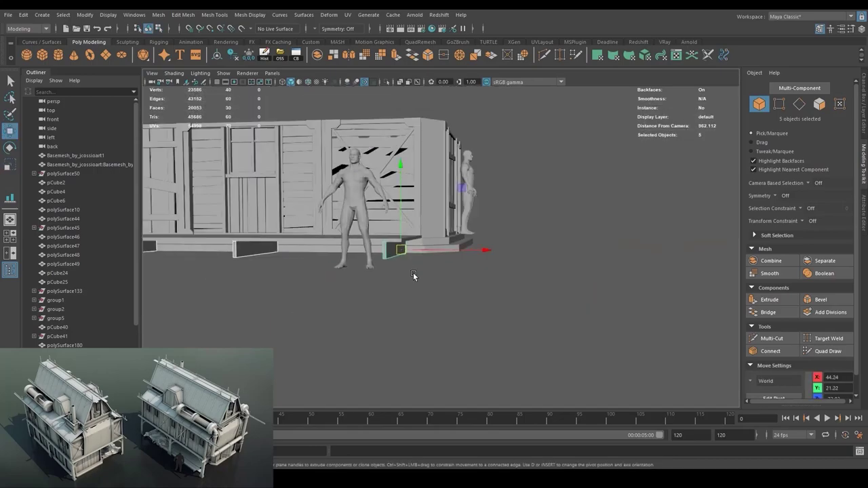
pyautogui.hotkey('ctrl', 'z')
pyautogui.hotkey('ctrl', 'z')
pyautogui.hotkey('ctrl', 'z')
pyautogui.hotkey('ctrl', 'z')
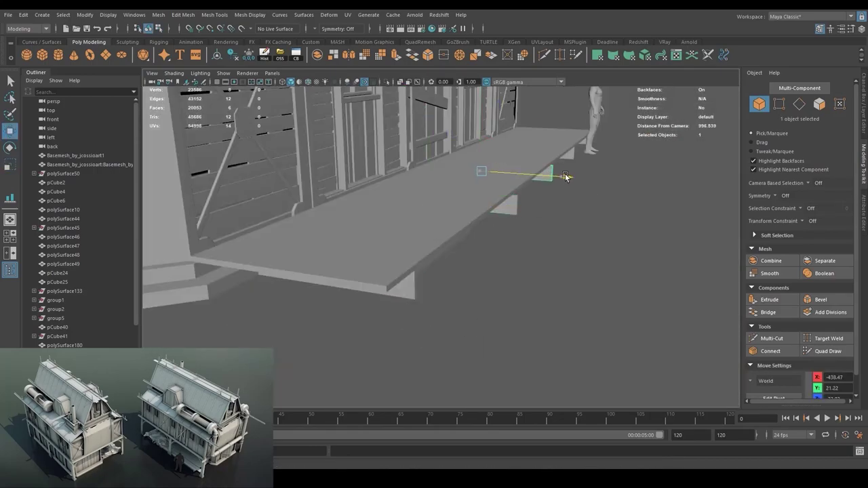
pyautogui.hotkey('ctrl', 'z')
pyautogui.hotkey('ctrl', 'z')
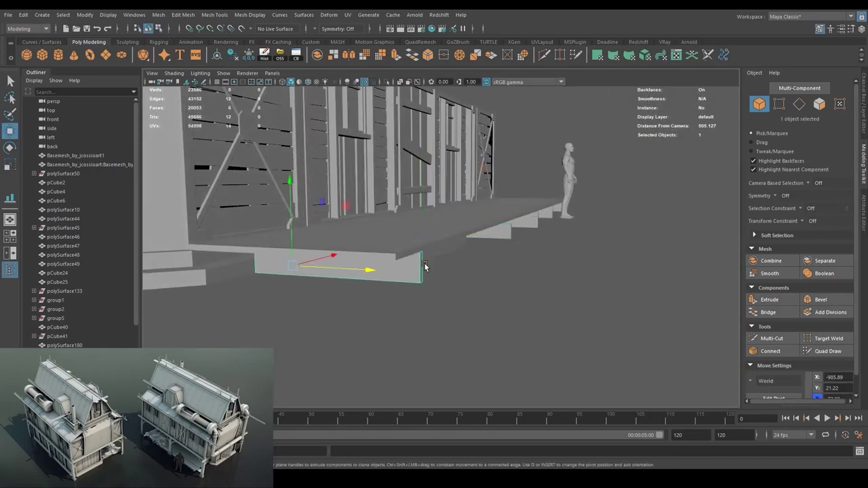
# Scale the next board's end face and stretch it along the wagon base.
pyautogui.hotkey('ctrl', 'z')
pyautogui.press('r')
pyautogui.hotkey('ctrl', 'z')
pyautogui.hotkey('ctrl', 'z')
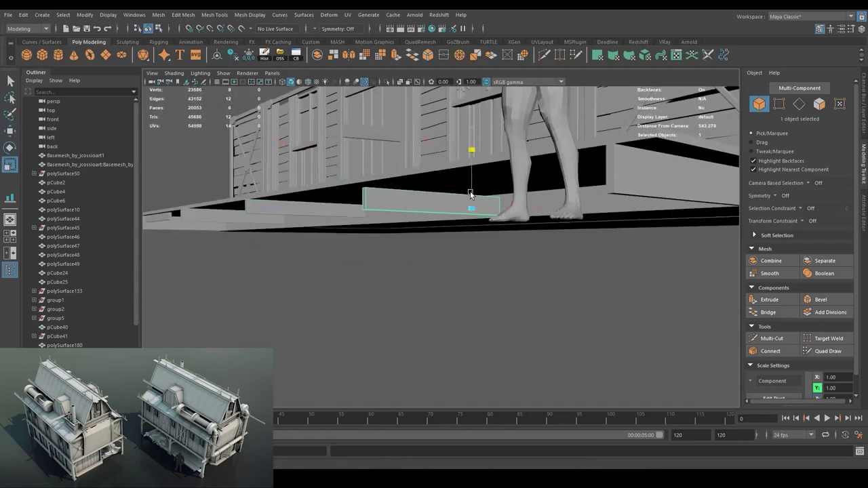
pyautogui.hotkey('ctrl', 'z')
pyautogui.hotkey('ctrl', 'z')
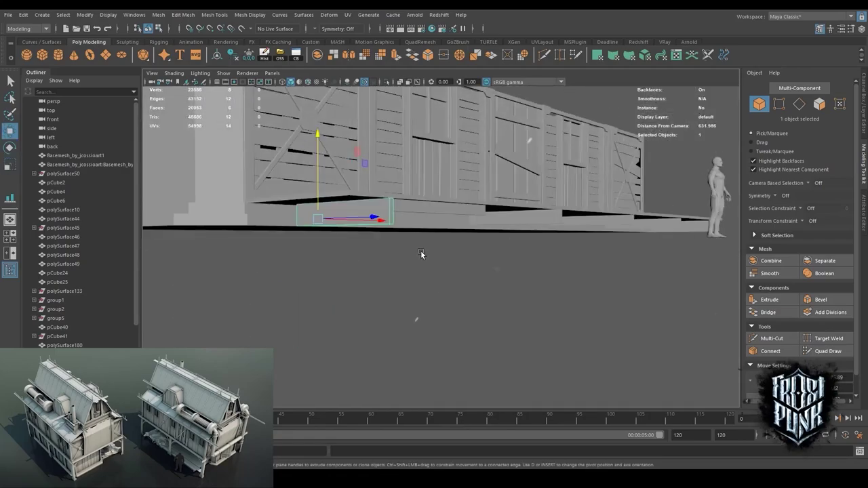
pyautogui.hotkey('ctrl', 'z')
pyautogui.hotkey('ctrl', 'z')
pyautogui.hotkey('ctrl', 'z')
pyautogui.hotkey('ctrl', 'z')
pyautogui.hotkey('ctrl', 'z')
pyautogui.hotkey('ctrl', 'z')
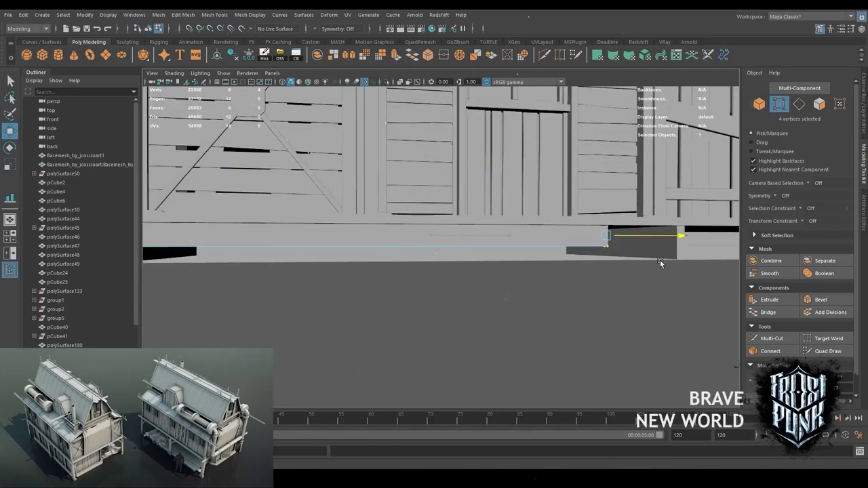
pyautogui.hotkey('ctrl', 'z')
pyautogui.hotkey('ctrl', 'z')
pyautogui.hotkey('ctrl', 'z')
pyautogui.hotkey('ctrl', 'z')
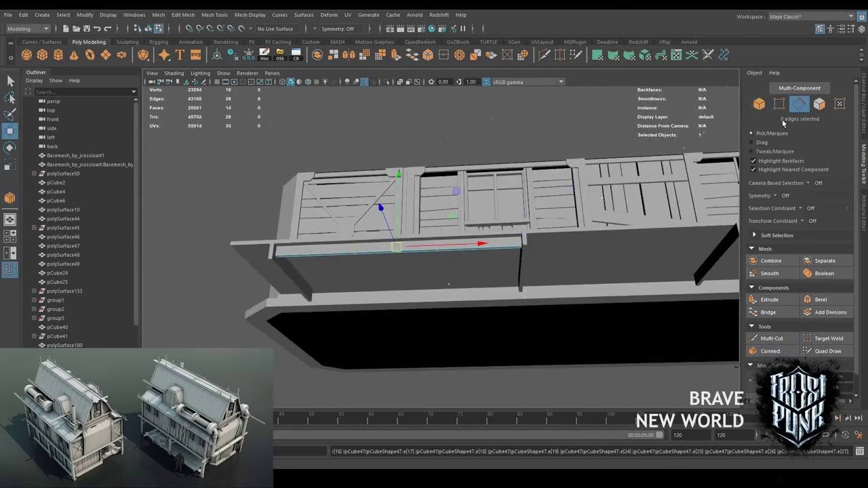
pyautogui.hotkey('ctrl', 'z')
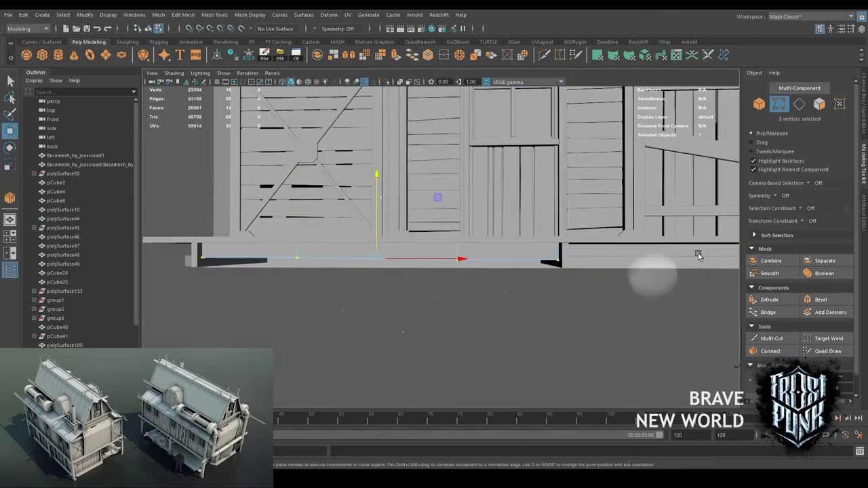
pyautogui.hotkey('ctrl', 'z')
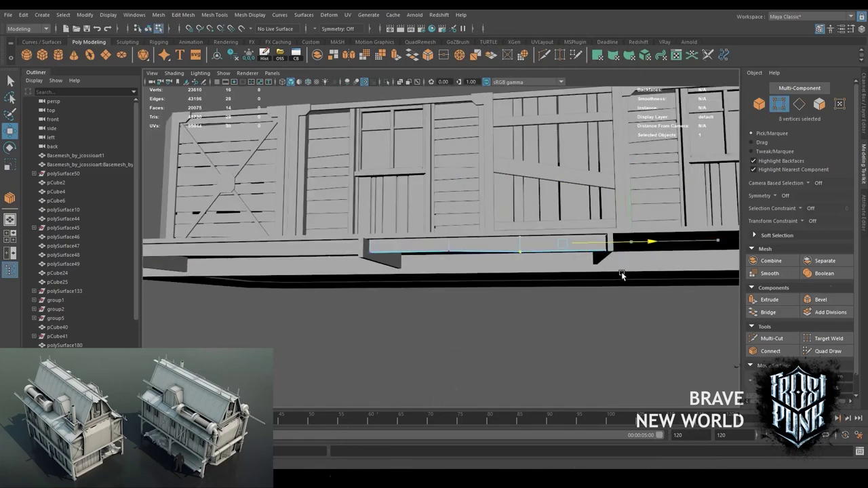
pyautogui.hotkey('ctrl', 'z')
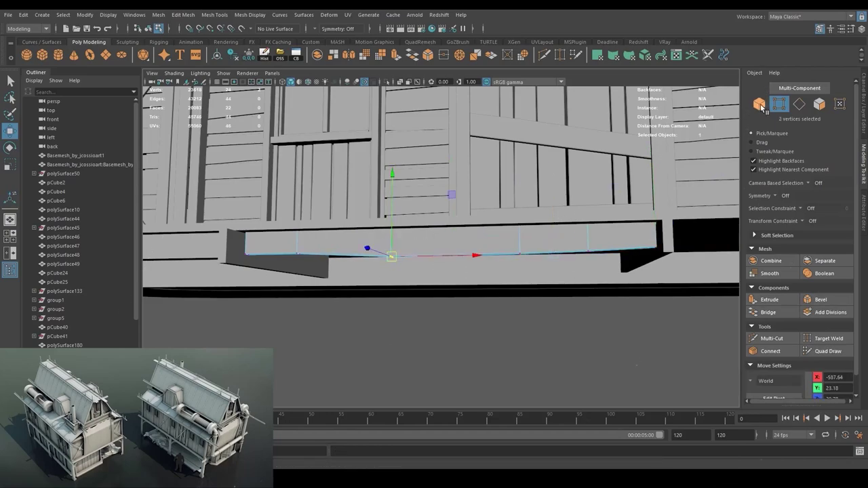
pyautogui.hotkey('ctrl', 'z')
pyautogui.hotkey('ctrl', 'z')
pyautogui.hotkey('ctrl', 'z')
pyautogui.hotkey('ctrl', 'z')
pyautogui.hotkey('ctrl', 'z')
pyautogui.hotkey('ctrl', 'z')
pyautogui.hotkey('ctrl', 'z')
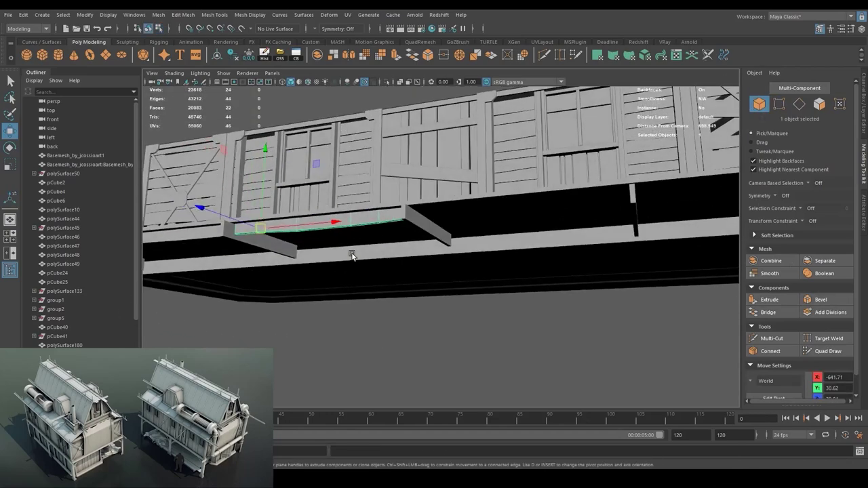
# Stretch another skirting board, then try a plank along the platform edge and undo it.
pyautogui.hotkey('ctrl', 'z')
pyautogui.hotkey('ctrl', 'z')
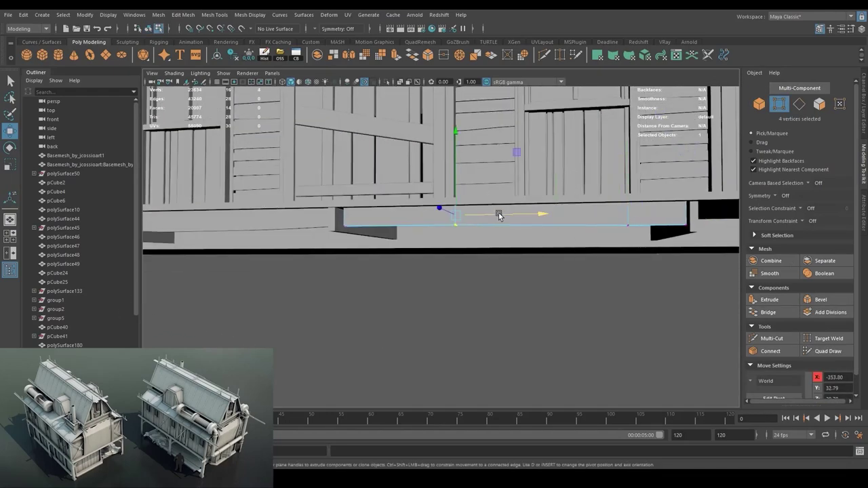
pyautogui.hotkey('ctrl', 'z')
pyautogui.hotkey('ctrl', 'z')
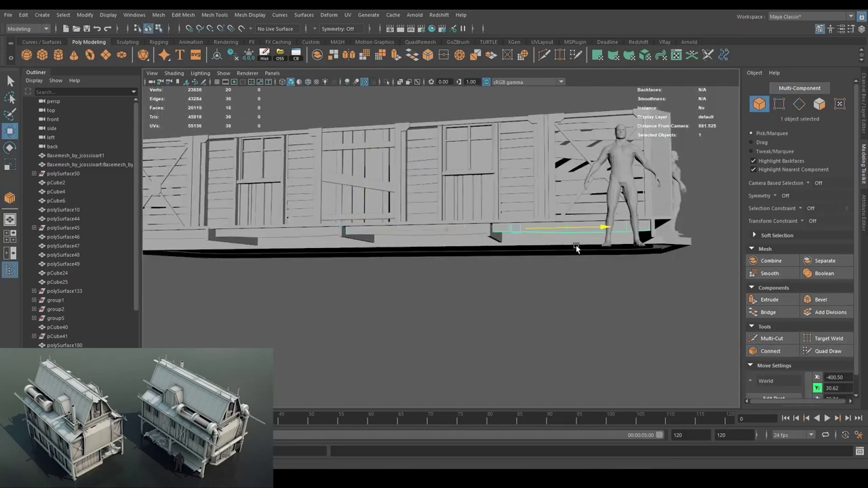
pyautogui.hotkey('ctrl', 'z')
pyautogui.hotkey('ctrl', 'z')
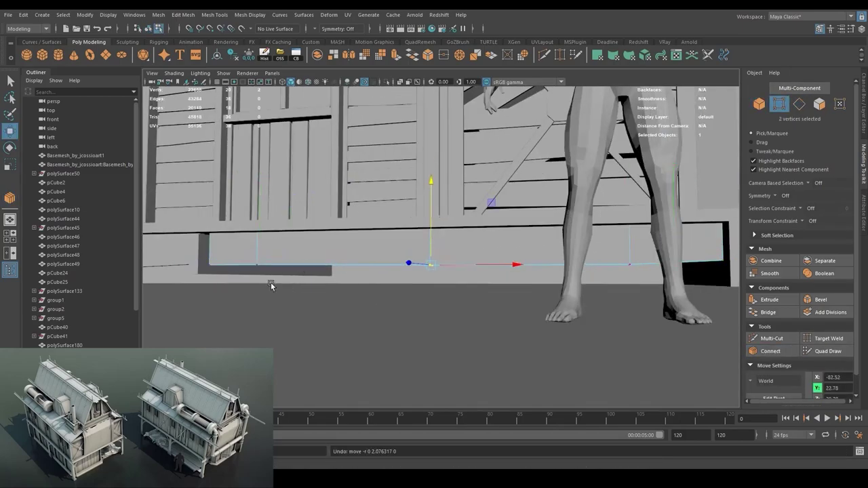
pyautogui.hotkey('ctrl', 'z')
pyautogui.hotkey('ctrl', 'z')
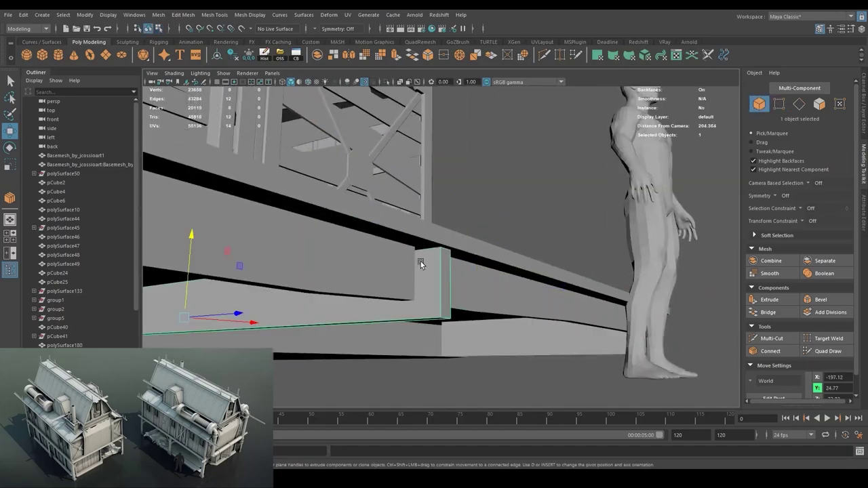
pyautogui.hotkey('ctrl', 'z')
pyautogui.hotkey('ctrl', 'z')
pyautogui.hotkey('ctrl', 'z')
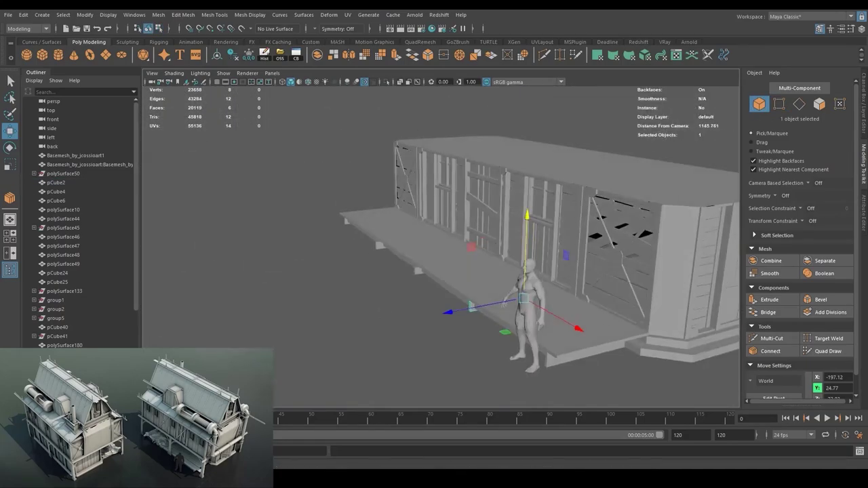
pyautogui.hotkey('ctrl', 'z')
pyautogui.hotkey('ctrl', 'z')
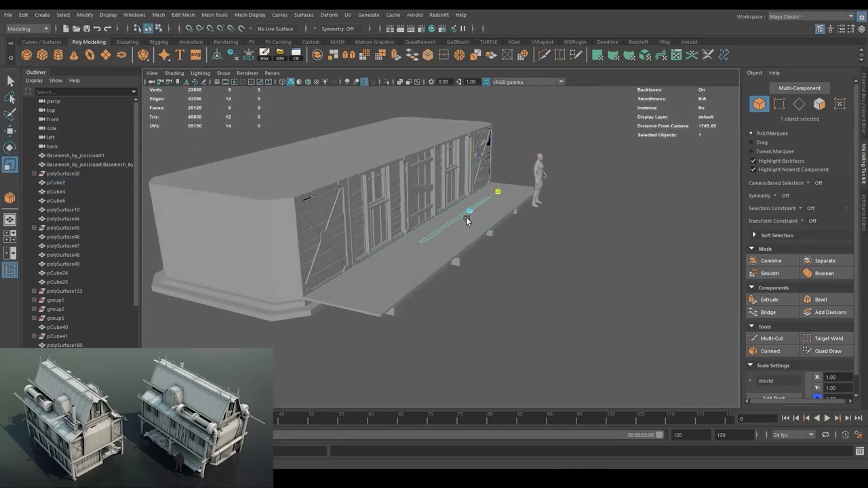
pyautogui.hotkey('ctrl', 'z')
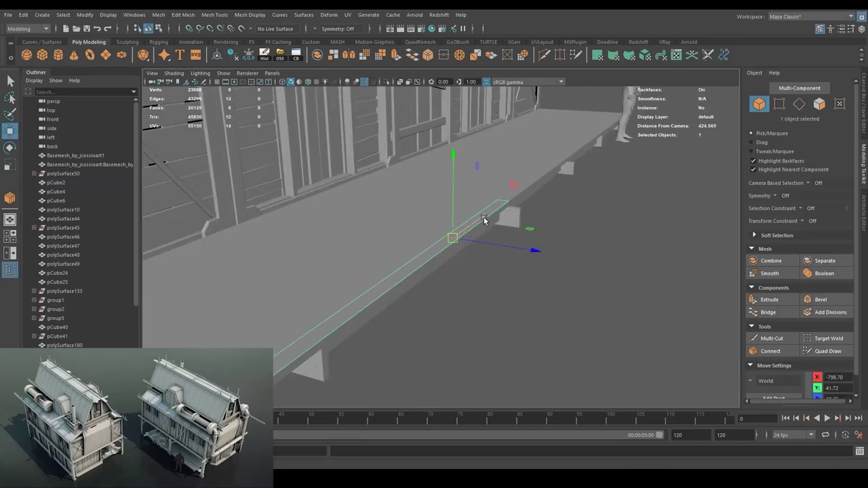
pyautogui.hotkey('ctrl', 'z')
pyautogui.hotkey('ctrl', 'z')
pyautogui.hotkey('ctrl', 'z')
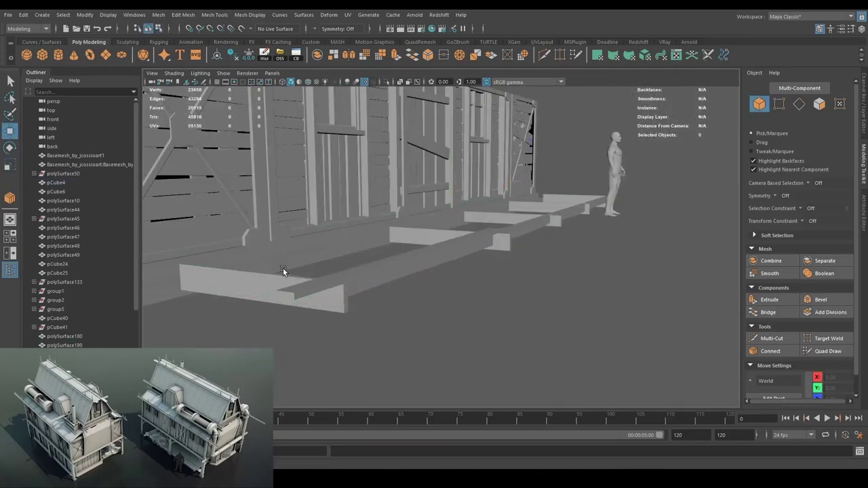
pyautogui.hotkey('ctrl', 'z')
# Reshape a plank into a long deck board, duplicate it twice and nudge copies into place.
pyautogui.hotkey('ctrl', 'z')
pyautogui.hotkey('ctrl', 'z')
pyautogui.hotkey('ctrl', 'z')
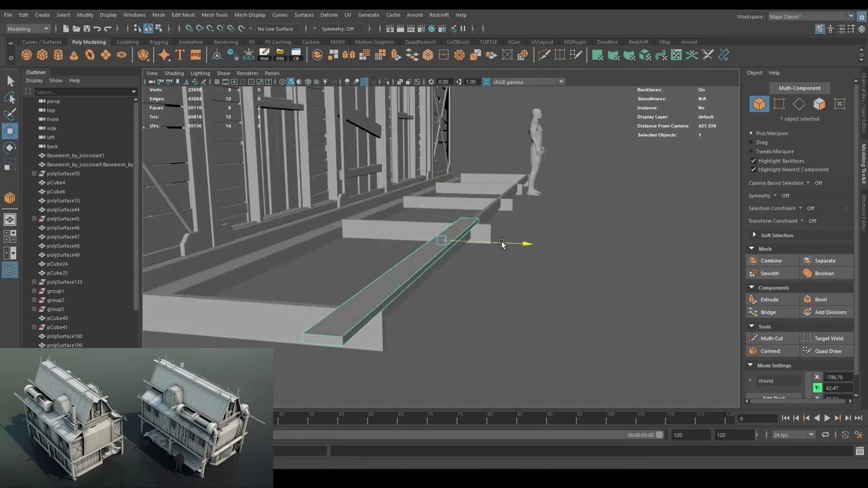
pyautogui.hotkey('ctrl', 'z')
pyautogui.hotkey('shift', 'z')
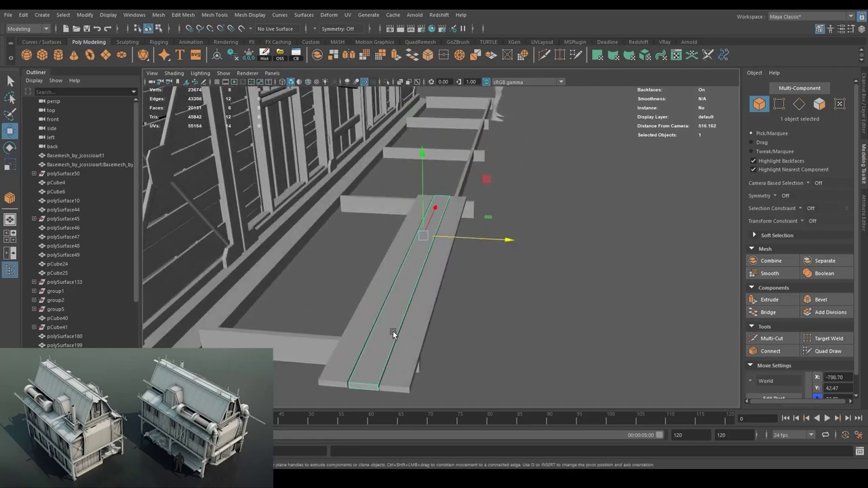
pyautogui.hotkey('shift', 'z')
pyautogui.hotkey('shift', 'z')
pyautogui.hotkey('shift', 'z')
pyautogui.hotkey('shift', 'z')
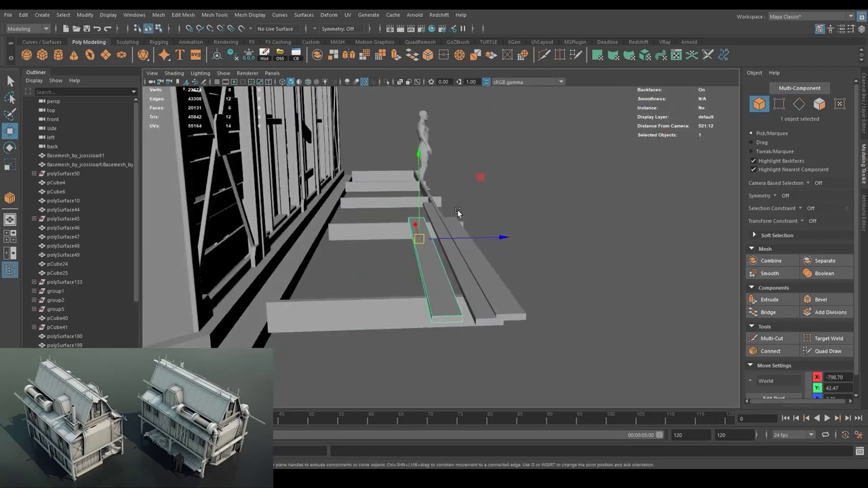
pyautogui.hotkey('shift', 'z')
pyautogui.hotkey('shift', 'z')
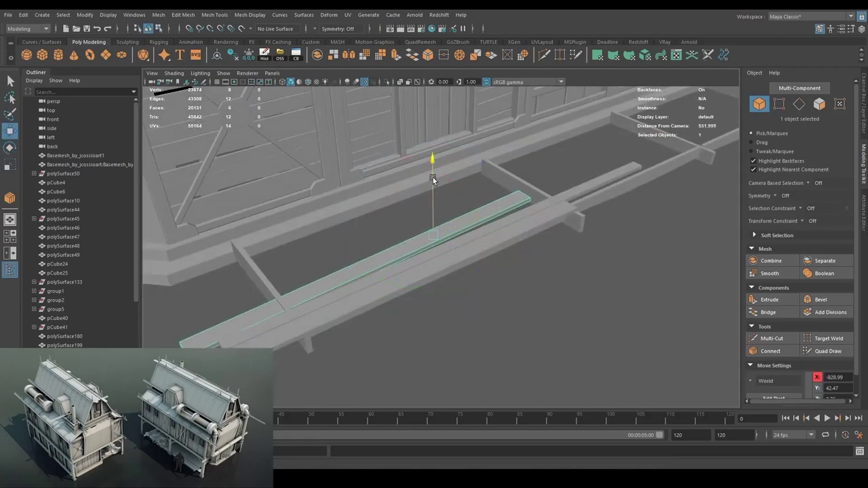
pyautogui.hotkey('shift', 'z')
pyautogui.hotkey('shift', 'z')
pyautogui.hotkey('shift', 'z')
pyautogui.hotkey('shift', 'z')
pyautogui.hotkey('shift', 'z')
pyautogui.hotkey('shift', 'z')
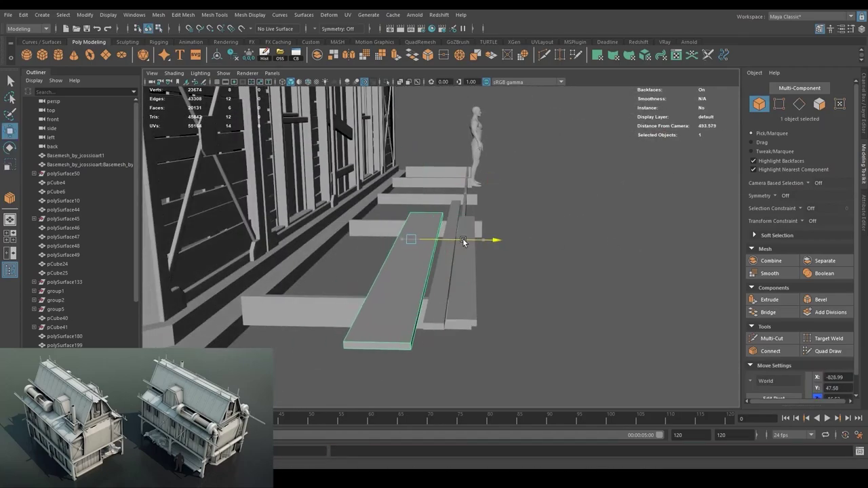
pyautogui.hotkey('shift', 'z')
pyautogui.hotkey('shift', 'z')
pyautogui.hotkey('shift', 'z')
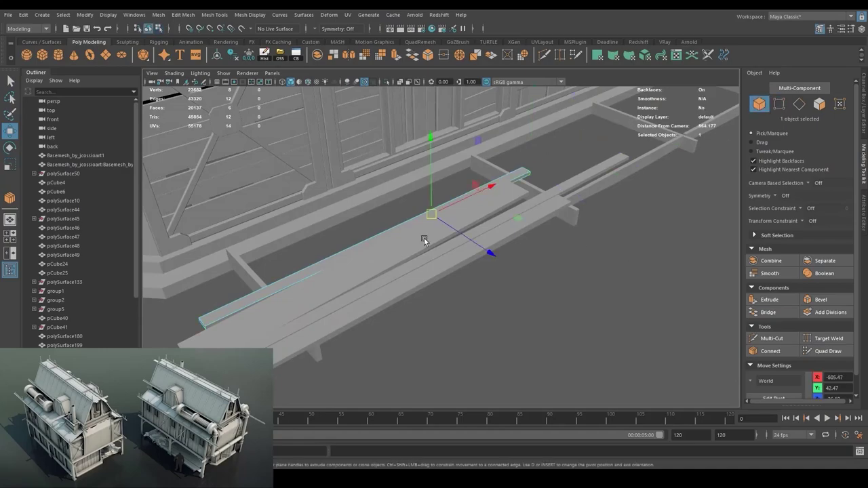
pyautogui.hotkey('shift', 'z')
pyautogui.hotkey('shift', 'z')
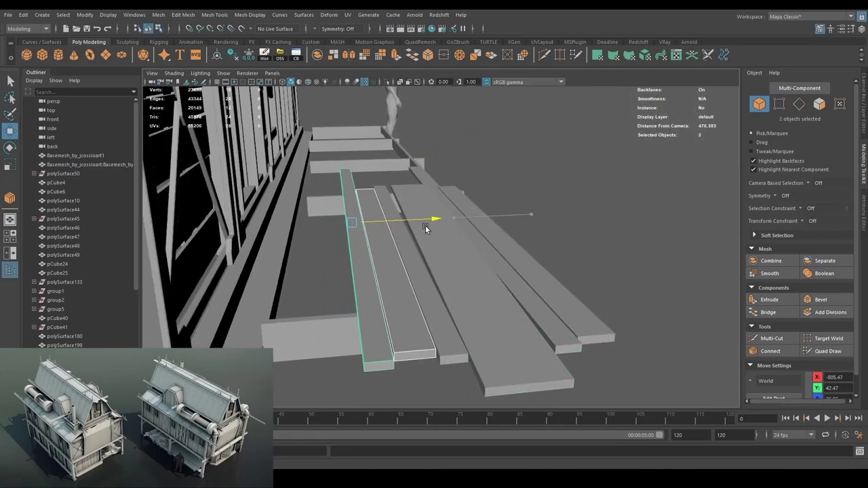
# Lengthen a plank by pulling its end along the walkway and place a duplicate alongside.
pyautogui.moveTo(349, 314); pyautogui.dragTo(406, 177)
pyautogui.moveTo(413, 208); pyautogui.dragTo(414, 266)
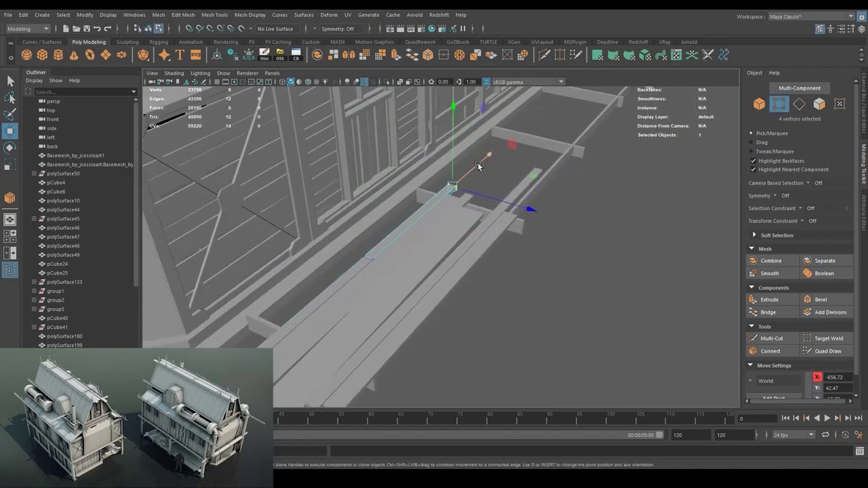
pyautogui.moveTo(438, 215); pyautogui.dragTo(475, 217)
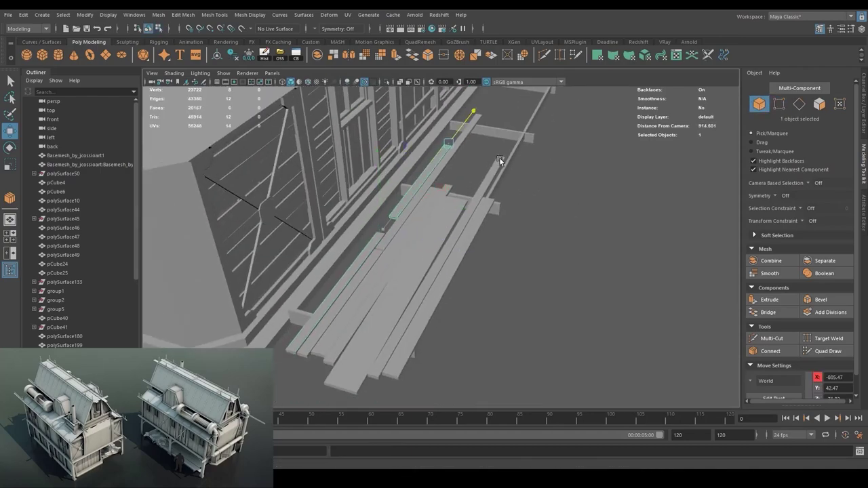
pyautogui.moveTo(499, 158); pyautogui.dragTo(516, 230)
pyautogui.moveTo(515, 231); pyautogui.dragTo(365, 244)
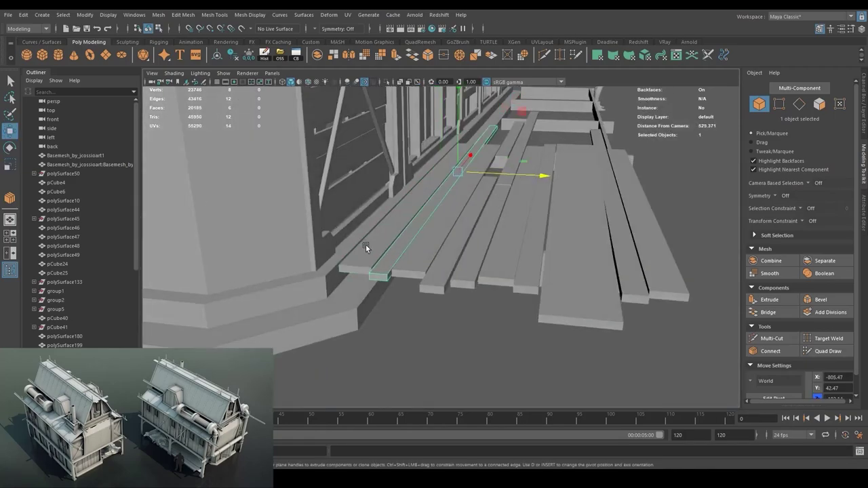
# Adjust another walkway plank's position and rotation among the deck boards.
pyautogui.press('F9')
pyautogui.moveTo(499, 173); pyautogui.dragTo(536, 146)
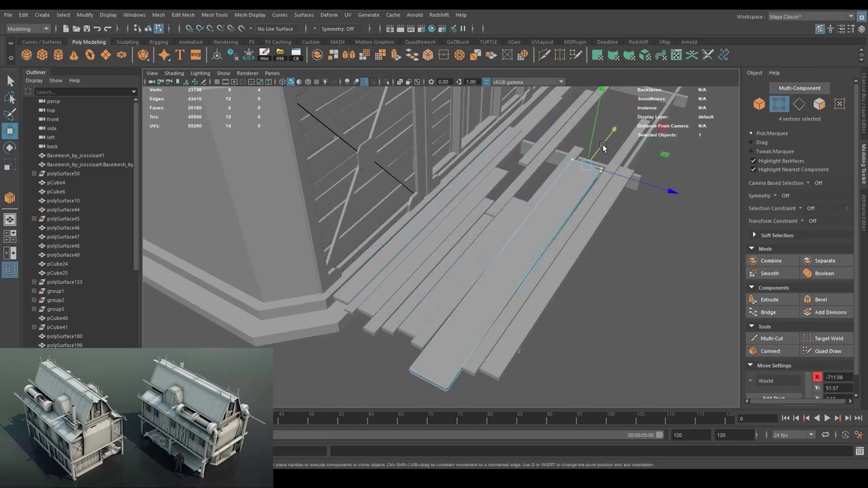
pyautogui.press('F8')
pyautogui.moveTo(602, 147); pyautogui.dragTo(347, 315)
pyautogui.press('e')
pyautogui.press('w')
pyautogui.click(447, 255)
pyautogui.moveTo(515, 183); pyautogui.dragTo(461, 227)
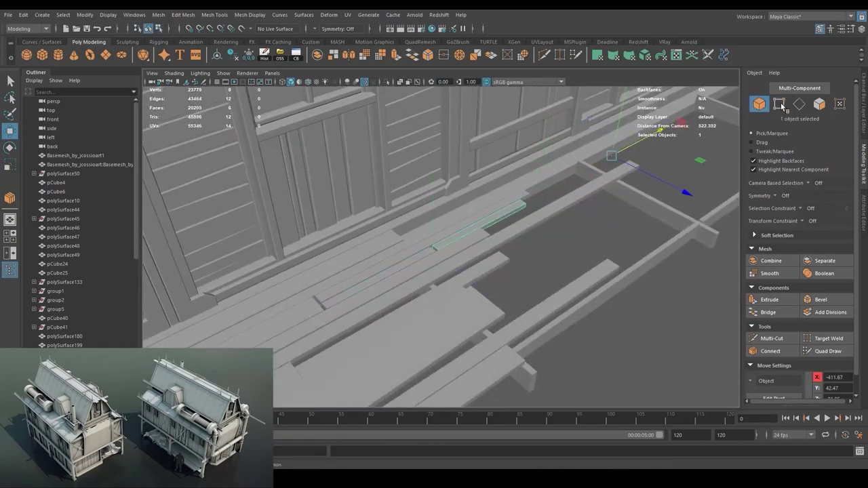
# Confirm Optimize Scene Size and select deck plank pCube52 on the walkway.
pyautogui.press('f')
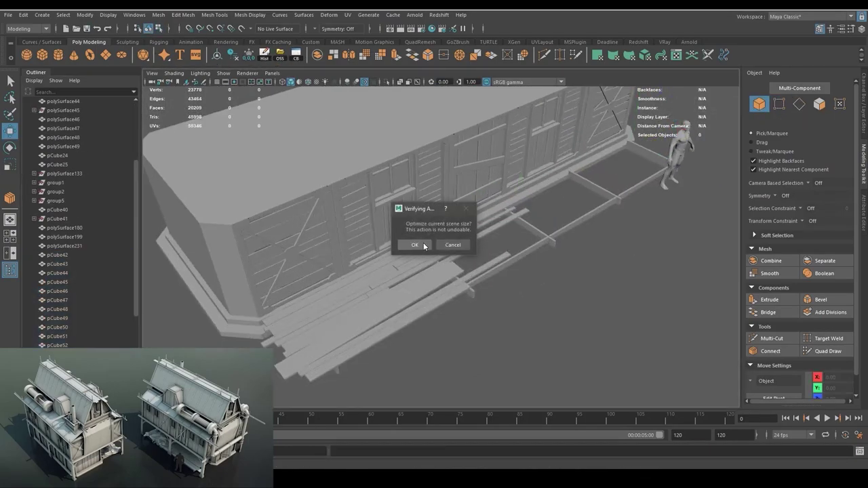
pyautogui.click(415, 244)
pyautogui.click(457, 254)
pyautogui.moveTo(457, 253); pyautogui.dragTo(454, 267)
pyautogui.click(528, 258)
pyautogui.moveTo(528, 258); pyautogui.dragTo(473, 275)
pyautogui.moveTo(527, 290); pyautogui.dragTo(557, 291)
pyautogui.moveTo(474, 272); pyautogui.dragTo(388, 238)
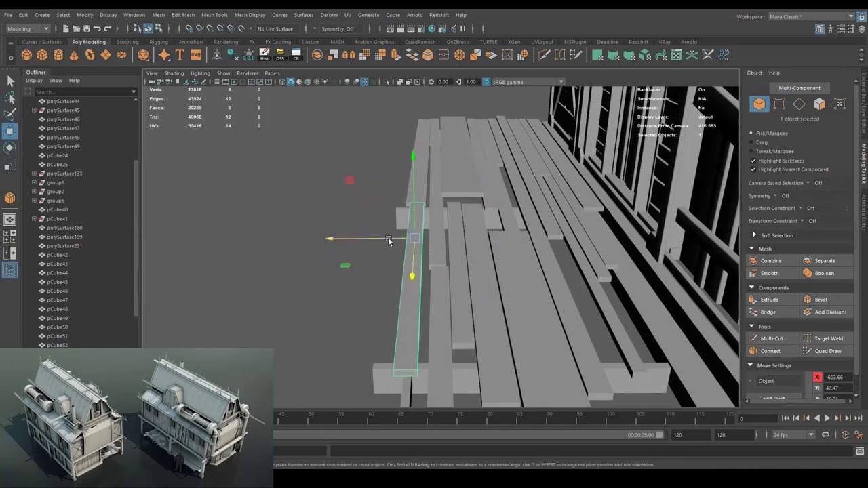
pyautogui.moveTo(362, 313); pyautogui.dragTo(375, 277)
# Move the plank's end vertices to slide it along the deck.
pyautogui.press('F9')
pyautogui.moveTo(502, 278); pyautogui.dragTo(633, 231)
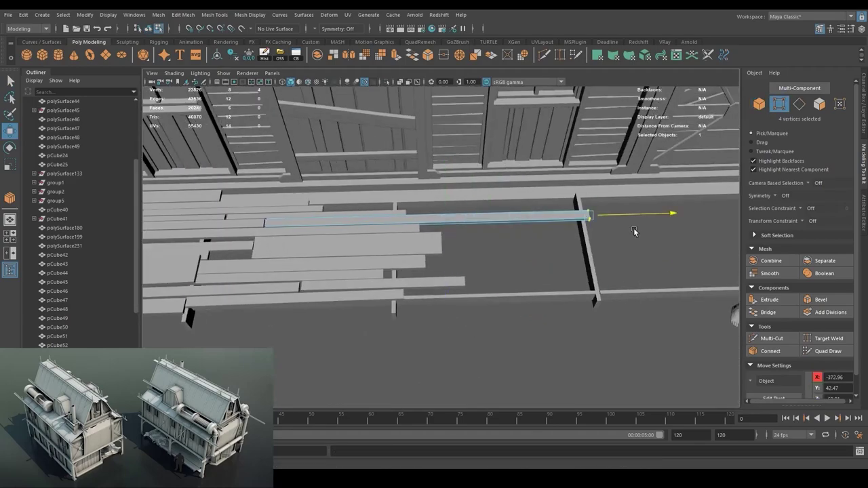
pyautogui.moveTo(561, 292); pyautogui.dragTo(499, 281)
pyautogui.press('F9')
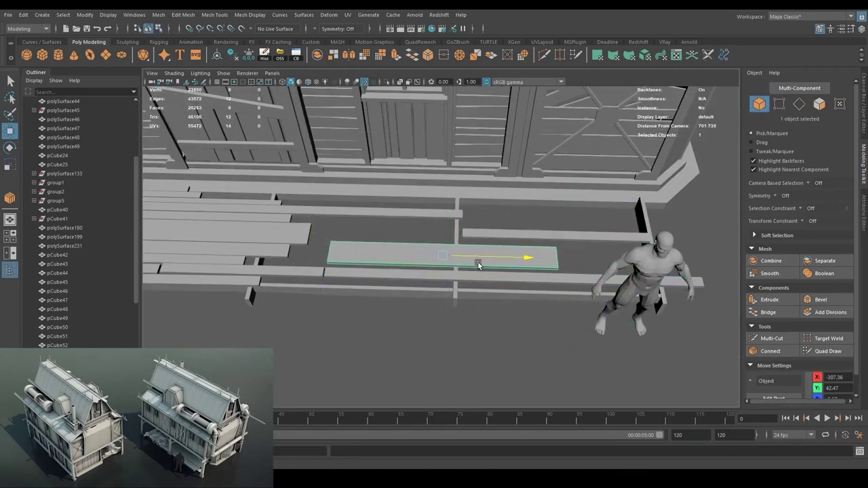
pyautogui.moveTo(379, 289); pyautogui.dragTo(549, 257)
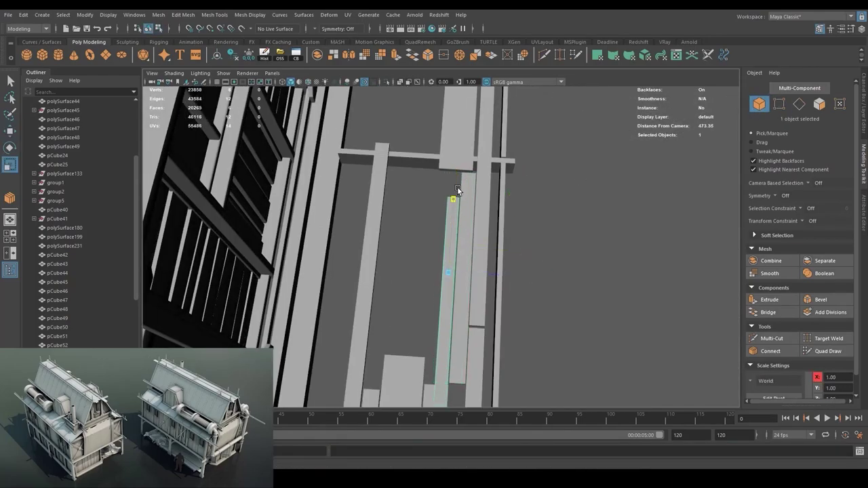
pyautogui.press('F9')
pyautogui.moveTo(458, 202); pyautogui.dragTo(550, 175)
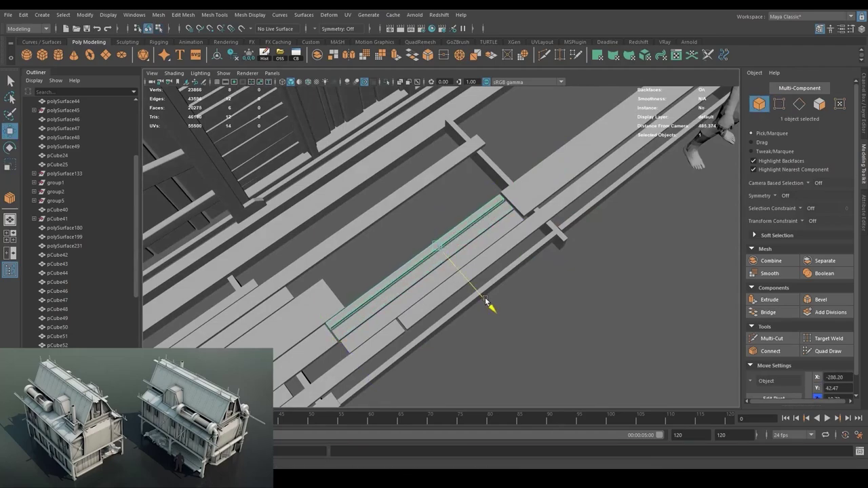
pyautogui.moveTo(489, 210); pyautogui.dragTo(300, 248)
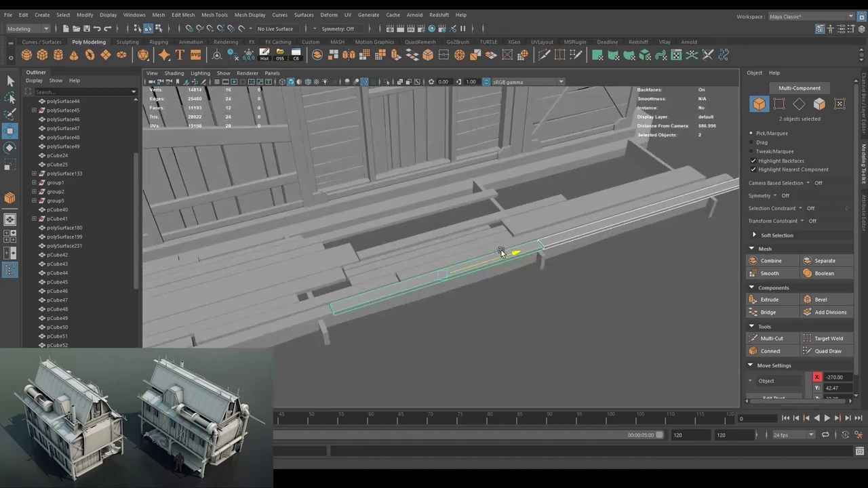
pyautogui.moveTo(586, 230); pyautogui.dragTo(403, 252)
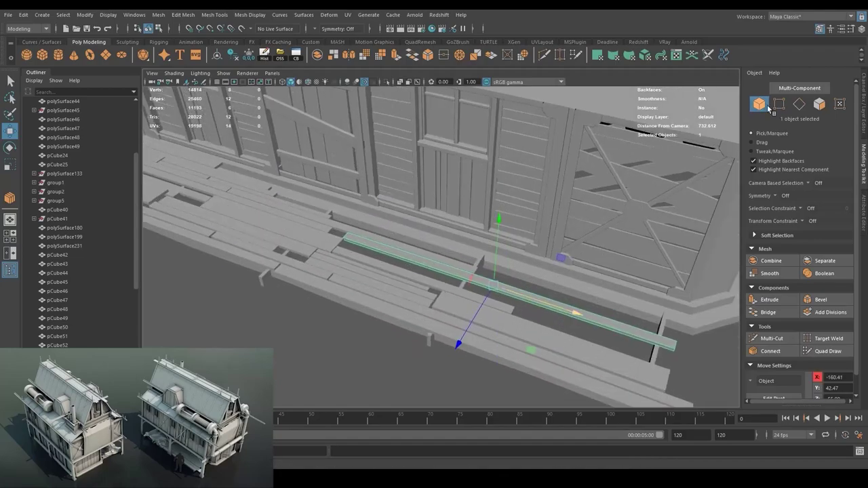
# Stretch a second plank's end along the deck and check the plank ends against the wall.
pyautogui.moveTo(743, 106); pyautogui.dragTo(525, 257)
pyautogui.click(525, 258)
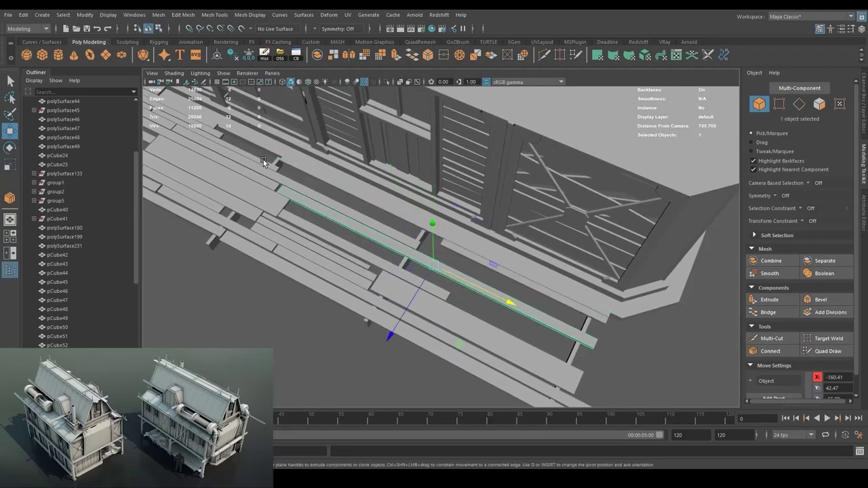
pyautogui.moveTo(640, 331); pyautogui.dragTo(425, 271)
pyautogui.press('F9')
pyautogui.press('F8')
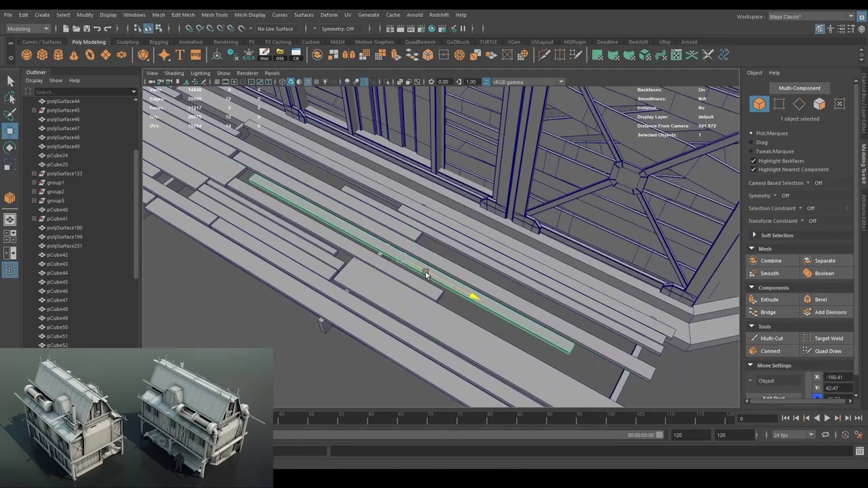
pyautogui.press('F8')
pyautogui.moveTo(480, 323); pyautogui.dragTo(582, 358)
pyautogui.press('F9')
pyautogui.moveTo(630, 240); pyautogui.dragTo(596, 330)
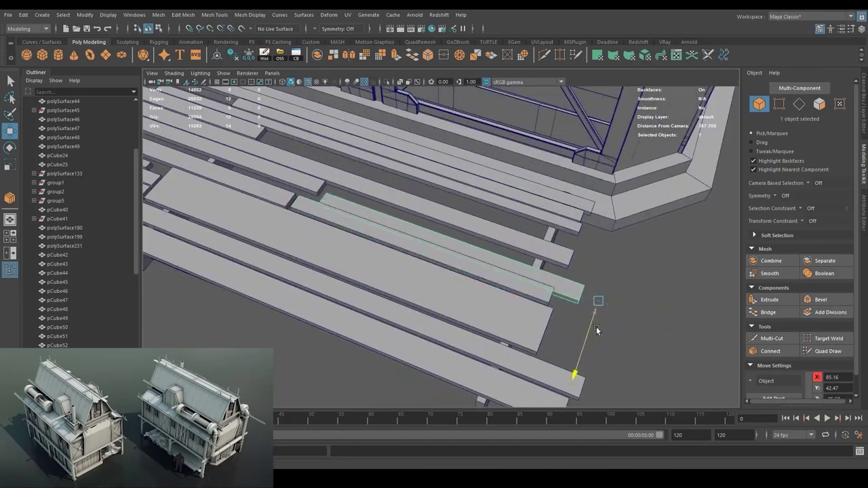
pyautogui.press('F8')
pyautogui.moveTo(402, 215); pyautogui.dragTo(475, 271)
pyautogui.press('f')
# Bevel the deck plank edges with 3 segments at Fraction 0.56.
pyautogui.press('F10')
pyautogui.moveTo(422, 197); pyautogui.dragTo(307, 250)
pyautogui.press('F8')
pyautogui.moveTo(445, 218); pyautogui.dragTo(486, 221)
pyautogui.hotkey('ctrl', 'b')
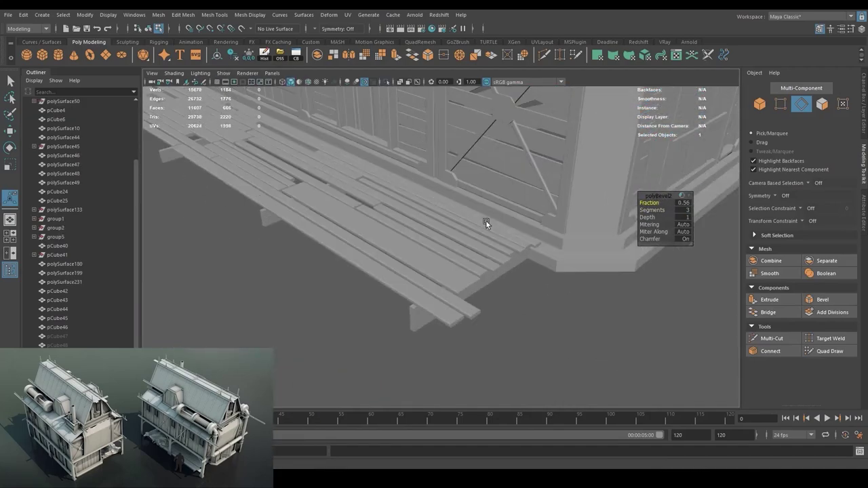
# Isolate planks pCube42 to pCube46 in shaded view.
pyautogui.press('F8')
pyautogui.press('w')
pyautogui.press('f')
pyautogui.scroll(3)
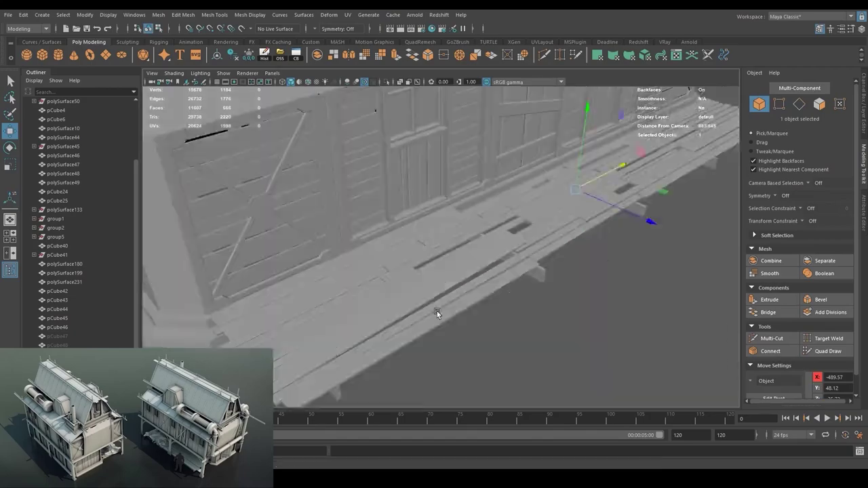
pyautogui.click(436, 311)
pyautogui.moveTo(437, 283); pyautogui.dragTo(655, 162)
pyautogui.hotkey('shift', 'i')
pyautogui.press('5')
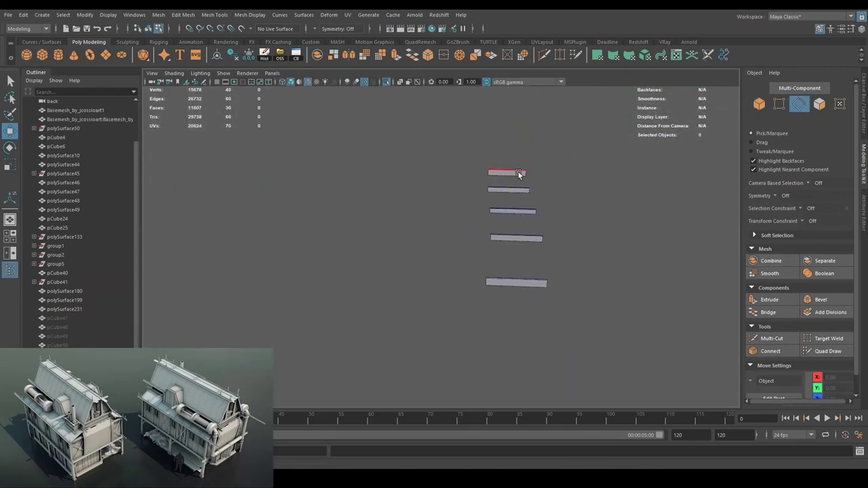
pyautogui.press('F8')
pyautogui.press('w')
pyautogui.moveTo(655, 201); pyautogui.dragTo(579, 253)
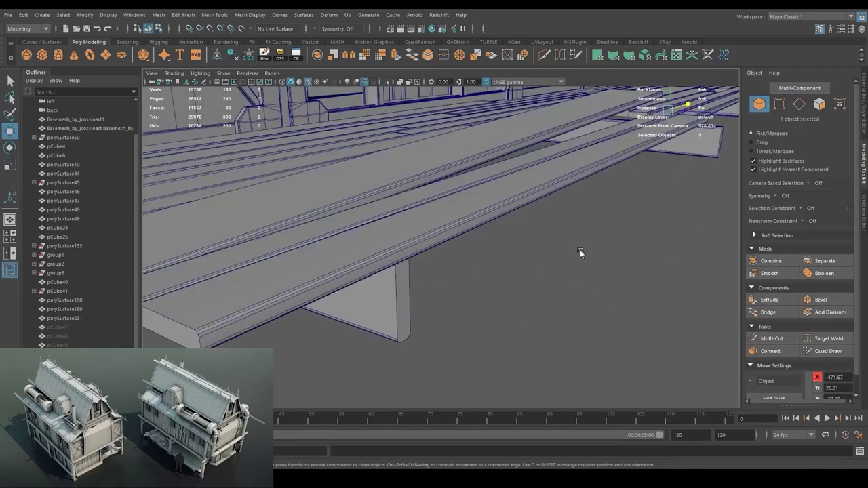
# Add the pCube48 beam and bevel the edges of the isolated planks.
pyautogui.click(58, 335)
pyautogui.press('f')
pyautogui.moveTo(687, 348); pyautogui.dragTo(363, 129)
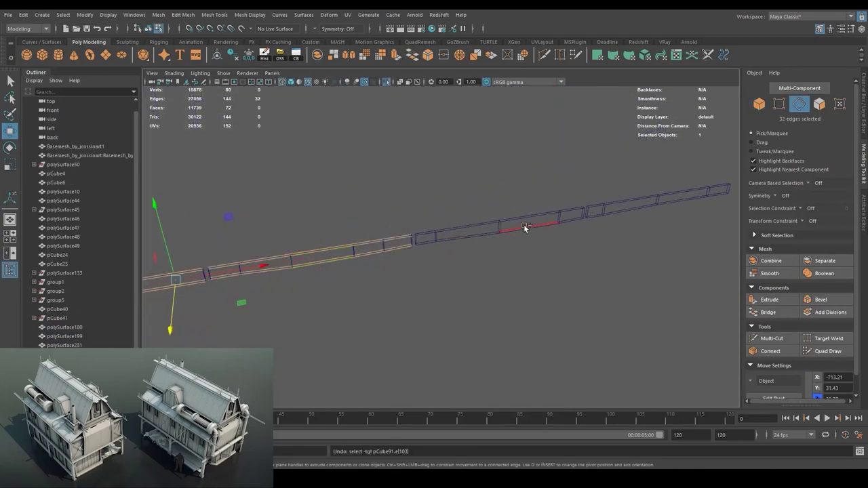
pyautogui.hotkey('ctrl', 'b')
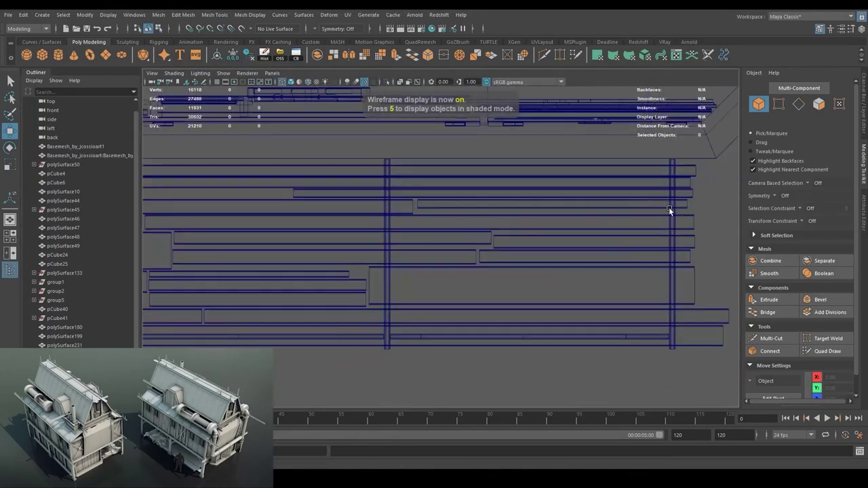
# Select edges across the deck and save the scene as Home.mb.
pyautogui.click(818, 261)
pyautogui.moveTo(641, 235); pyautogui.dragTo(237, 305)
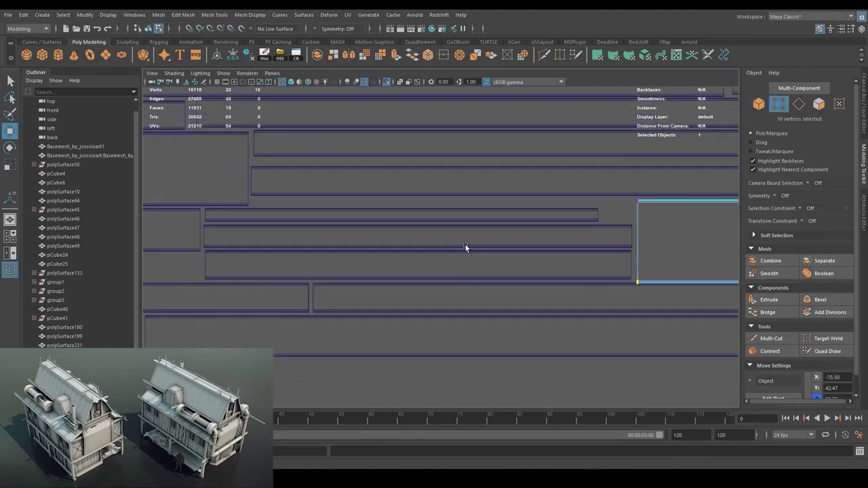
pyautogui.moveTo(516, 287); pyautogui.dragTo(336, 269)
pyautogui.hotkey('ctrl', 's')
# Select the pCube24 wall panel beside the deck.
pyautogui.scroll(3)
pyautogui.click(336, 269)
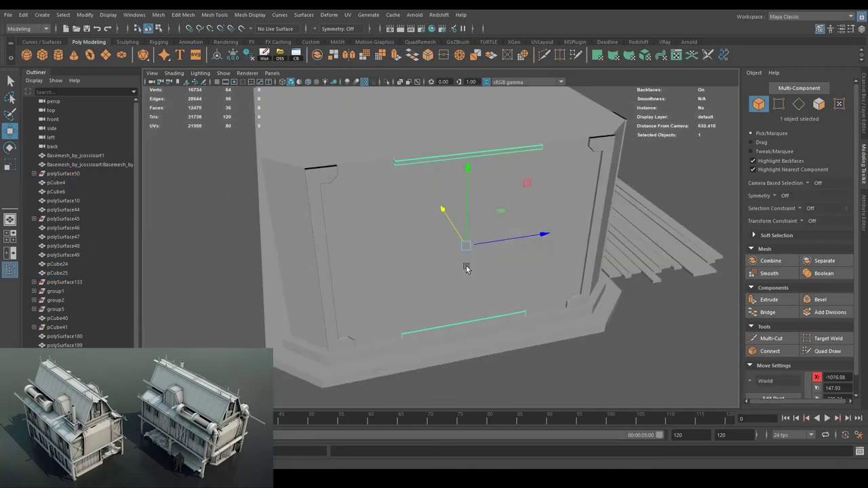
pyautogui.scroll(3)
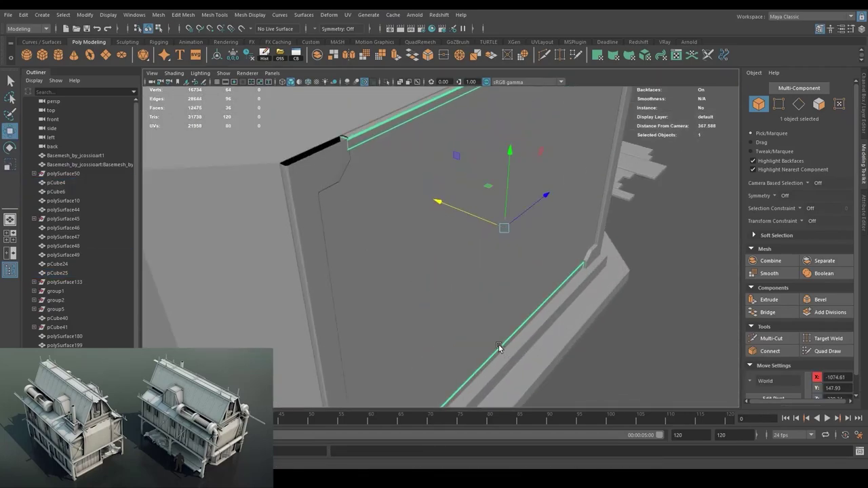
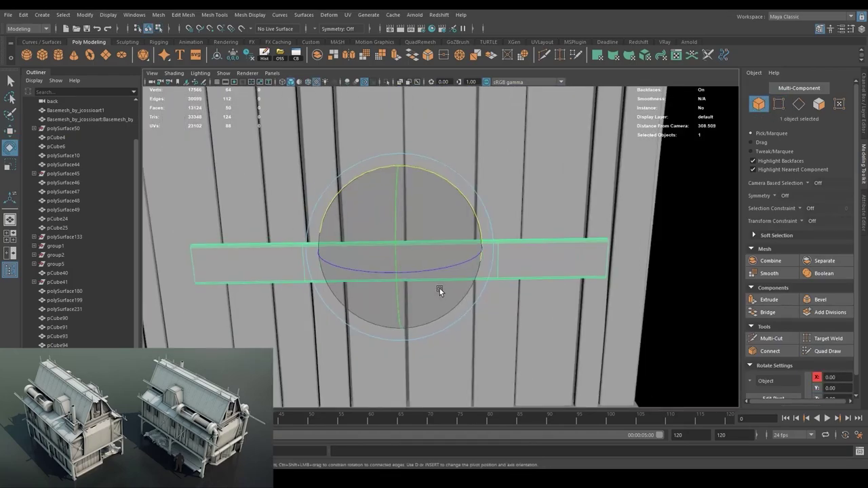
# Move and rotate the last cross plank into place on the upper-storey wall, checking it in wireframe.
pyautogui.press('w')
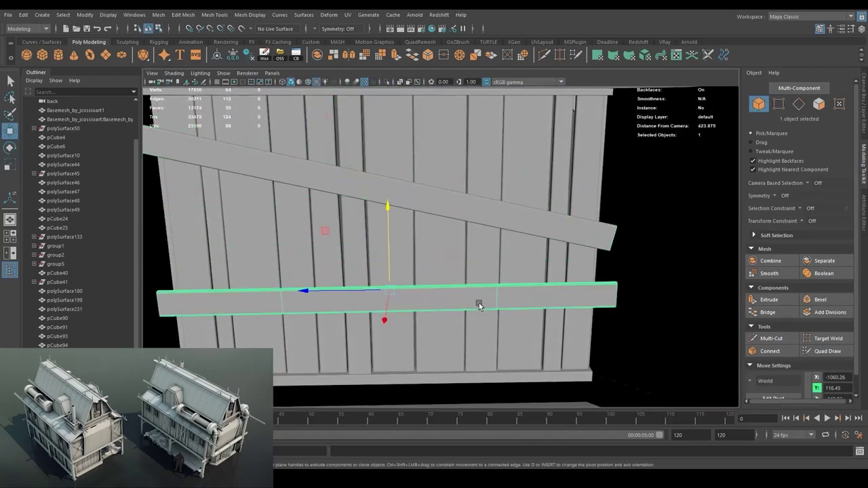
pyautogui.press('e')
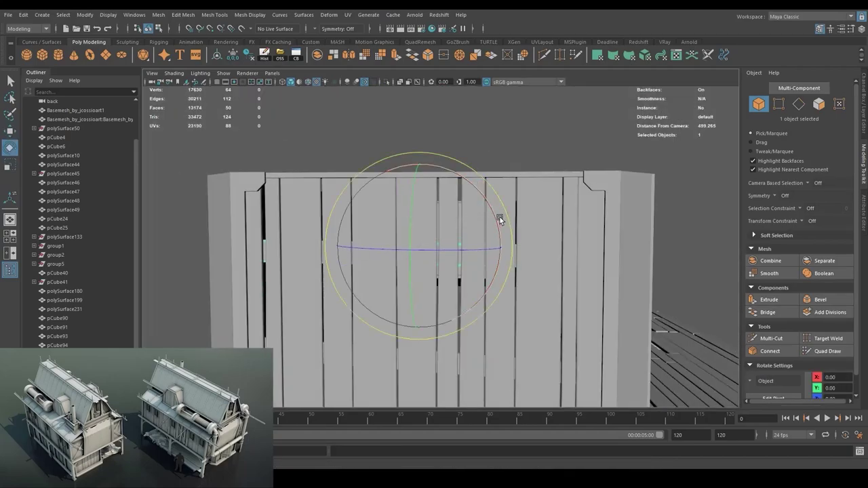
pyautogui.press('4')
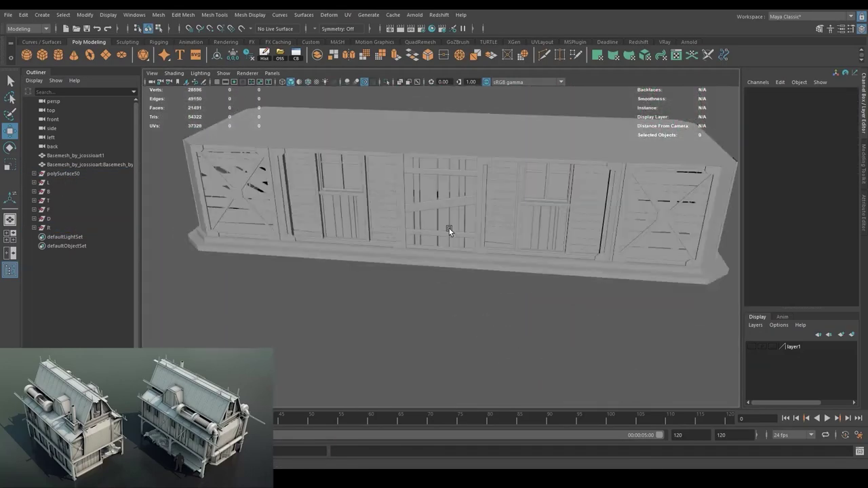
# Create pPlane1 and stretch its vertices over the whole building footprint in top view.
pyautogui.moveTo(434, 296); pyautogui.dragTo(322, 312)
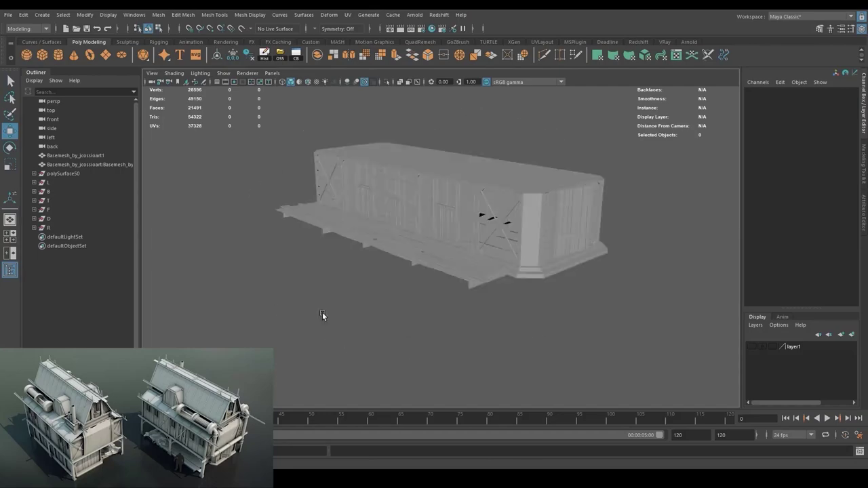
pyautogui.click(82, 164)
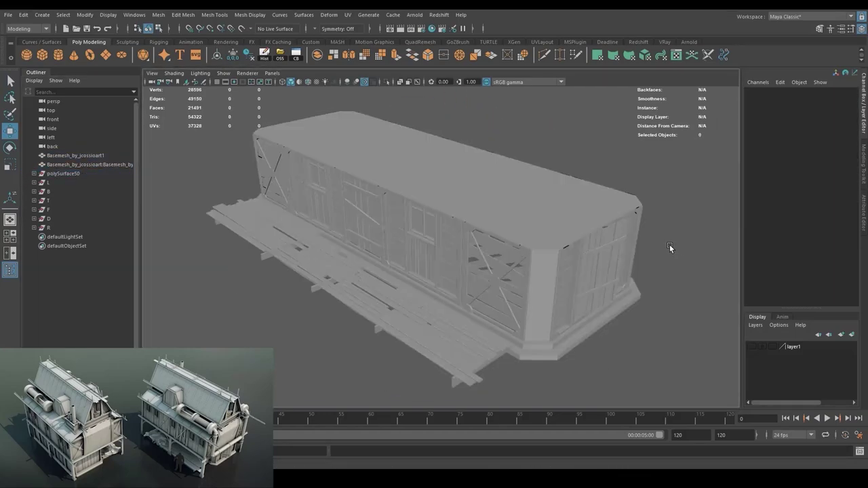
pyautogui.press('4')
pyautogui.hotkey('ctrl', 'a')
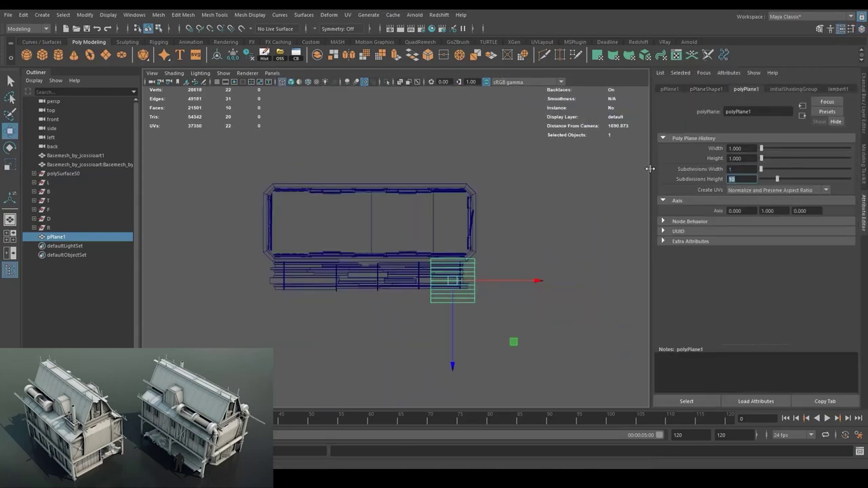
pyautogui.rightClick(450, 312)
pyautogui.moveTo(531, 294); pyautogui.dragTo(481, 280)
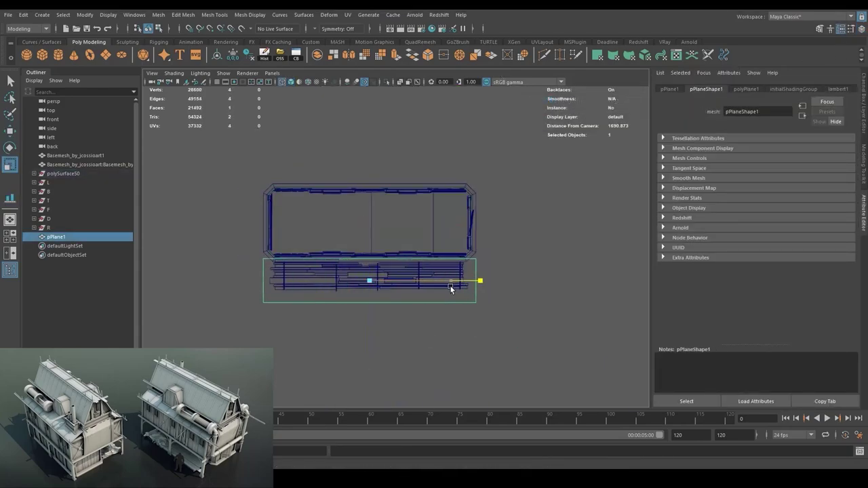
pyautogui.click(863, 154)
pyautogui.press('f')
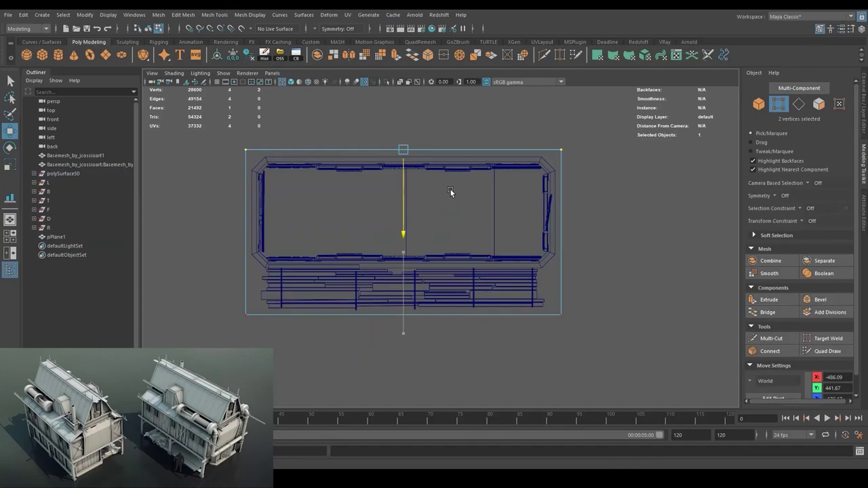
pyautogui.press('5')
pyautogui.moveTo(507, 221); pyautogui.dragTo(387, 321)
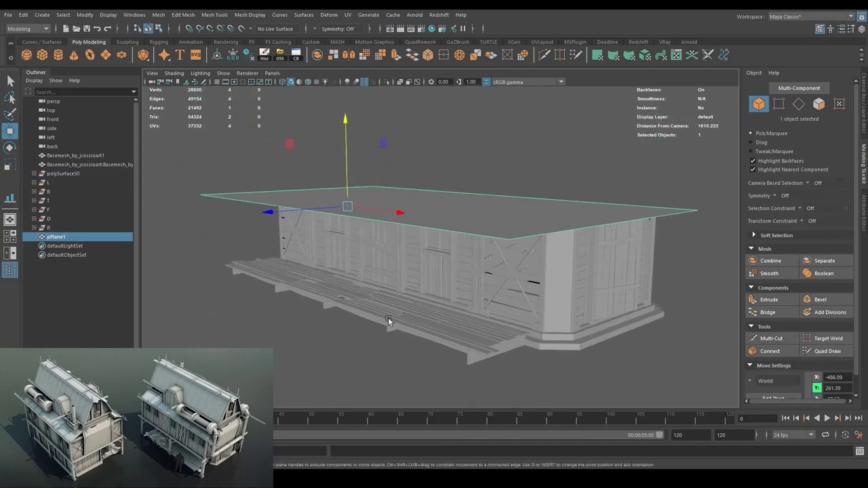
# Raise the new post's vertices in side view so it reaches the roof corner.
pyautogui.press('4')
pyautogui.moveTo(483, 366); pyautogui.dragTo(591, 314)
pyautogui.press('5')
pyautogui.press('space')
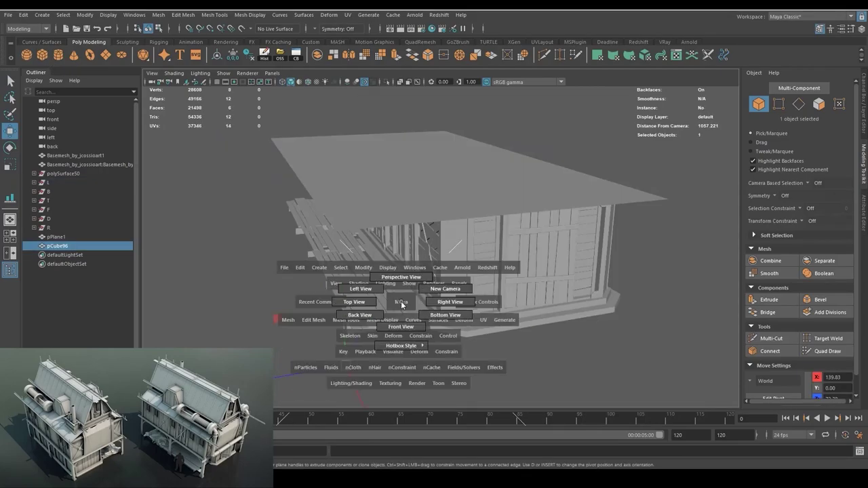
pyautogui.moveTo(387, 310); pyautogui.dragTo(399, 282)
pyautogui.press('4')
pyautogui.moveTo(407, 326); pyautogui.dragTo(534, 252)
pyautogui.press('space')
pyautogui.press('5')
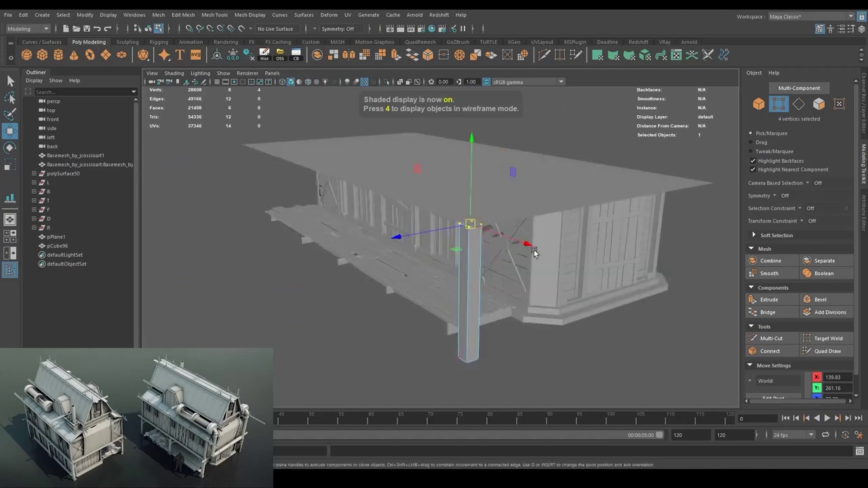
pyautogui.moveTo(507, 352); pyautogui.dragTo(435, 222)
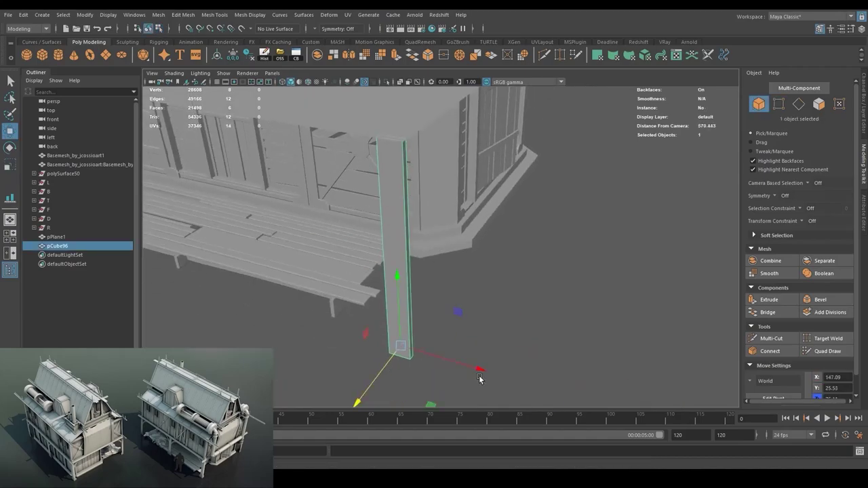
pyautogui.moveTo(434, 222); pyautogui.dragTo(514, 352)
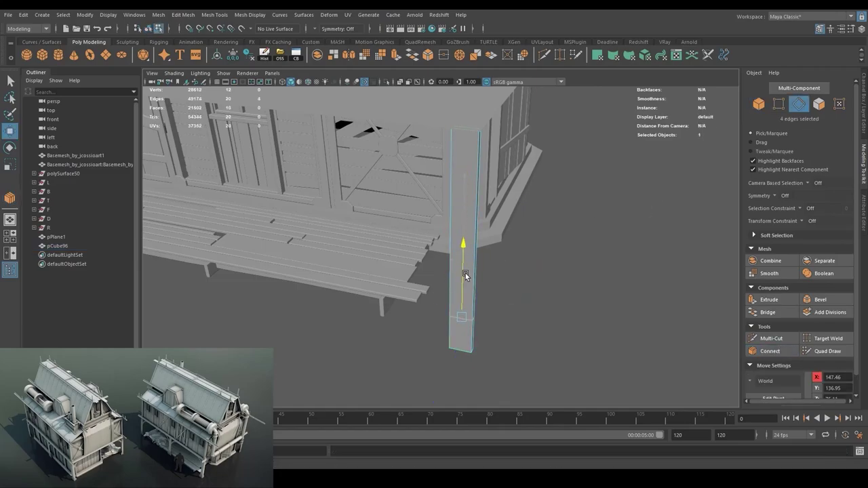
pyautogui.moveTo(465, 273); pyautogui.dragTo(447, 204)
# Extrude the post's bottom face into a flared foot block.
pyautogui.hotkey('ctrl', 'e')
pyautogui.moveTo(421, 274); pyautogui.dragTo(446, 270)
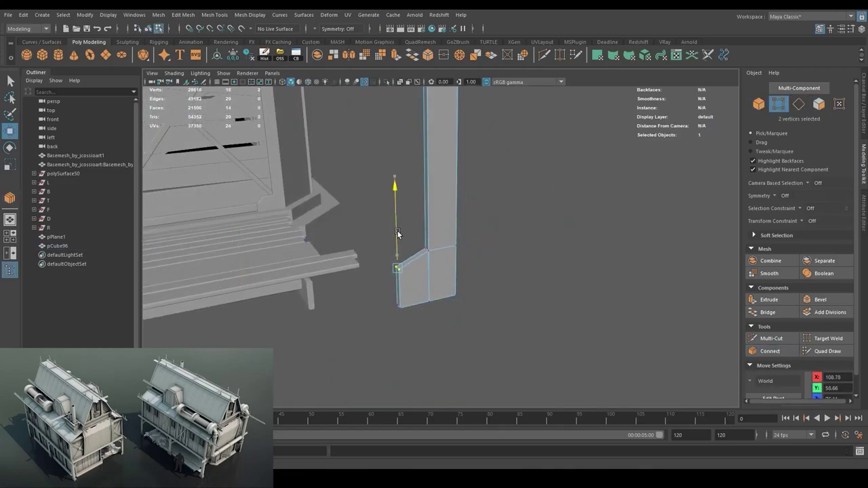
pyautogui.moveTo(397, 233); pyautogui.dragTo(493, 292)
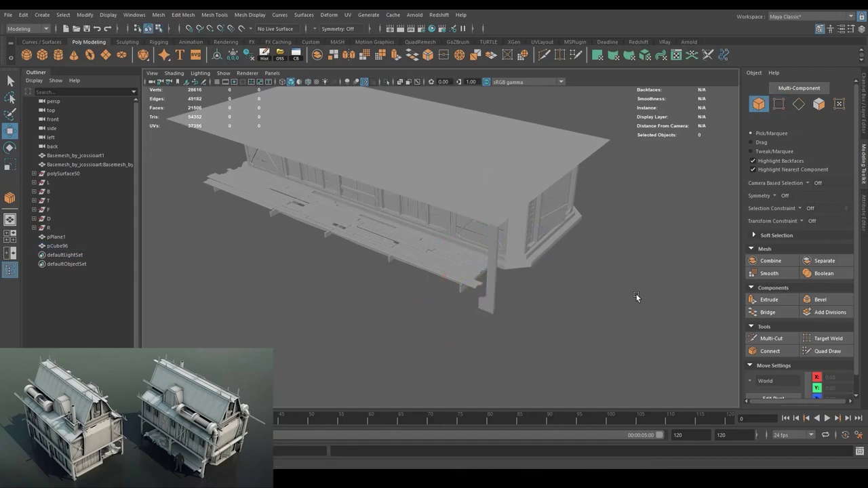
pyautogui.moveTo(636, 294); pyautogui.dragTo(603, 342)
pyautogui.click(470, 318)
pyautogui.press('f')
pyautogui.press('r')
# Mirror post pCube96 along X to the opposite side of the building.
pyautogui.click(621, 309)
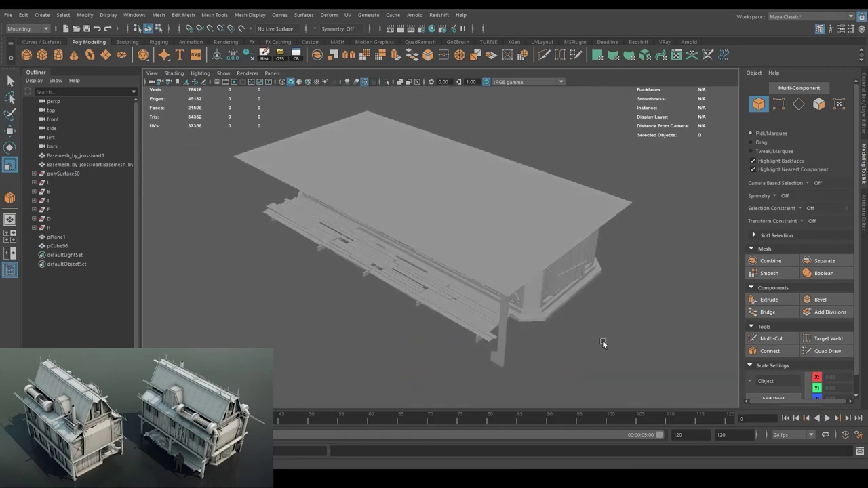
pyautogui.click(501, 325)
pyautogui.press('f')
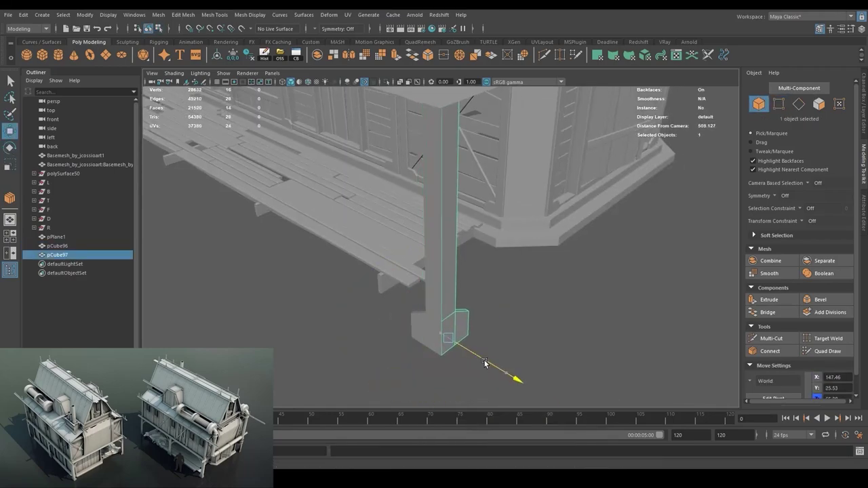
pyautogui.click(232, 55)
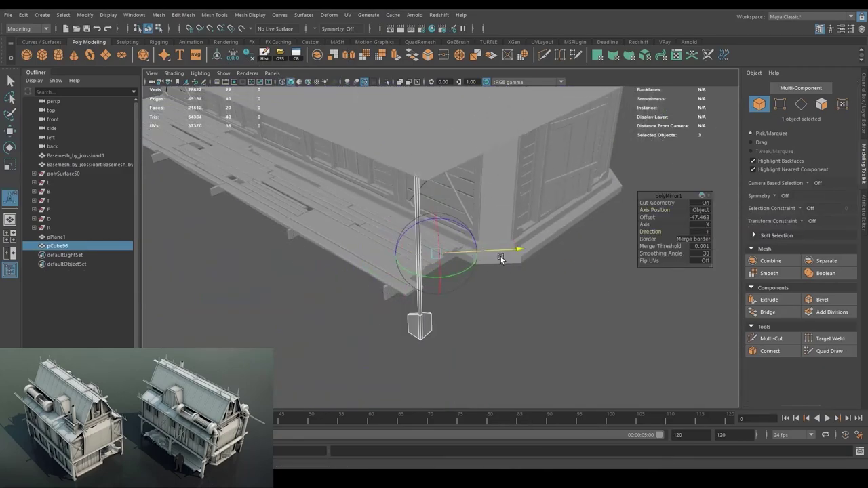
# Slide the mirrored post along X in an orthographic wireframe view until it meets the roof edge.
pyautogui.scroll(3)
pyautogui.press('space')
pyautogui.press('4')
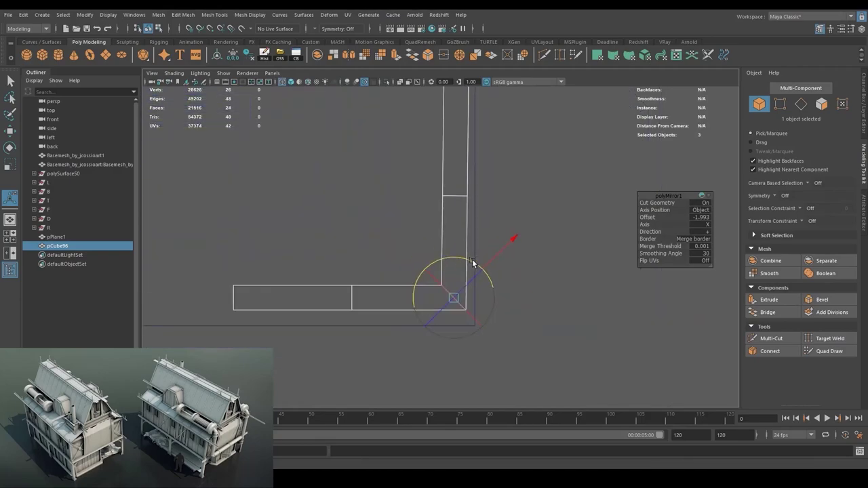
pyautogui.scroll(-3)
pyautogui.moveTo(475, 264); pyautogui.dragTo(485, 306)
pyautogui.press('w')
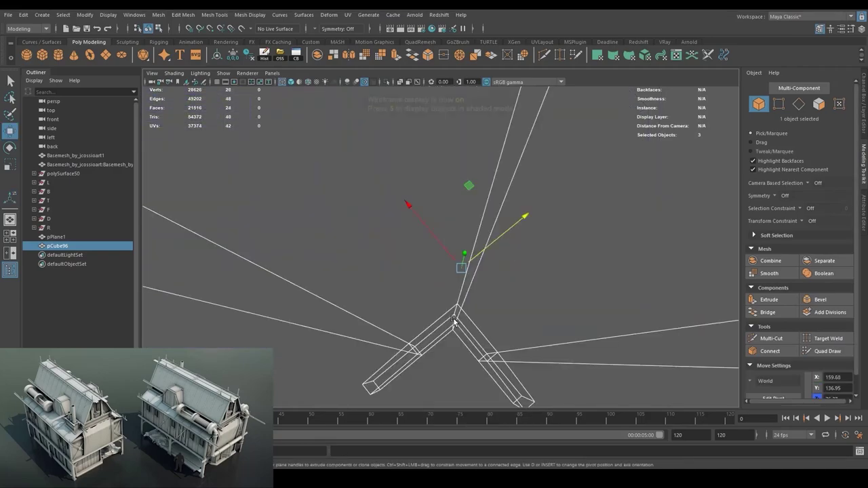
pyautogui.moveTo(432, 264); pyautogui.dragTo(535, 256)
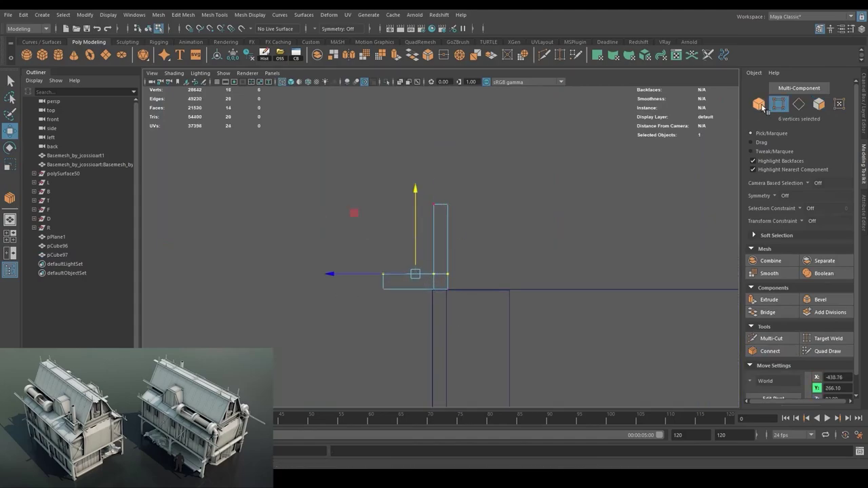
pyautogui.click(759, 104)
pyautogui.moveTo(402, 325); pyautogui.dragTo(485, 212)
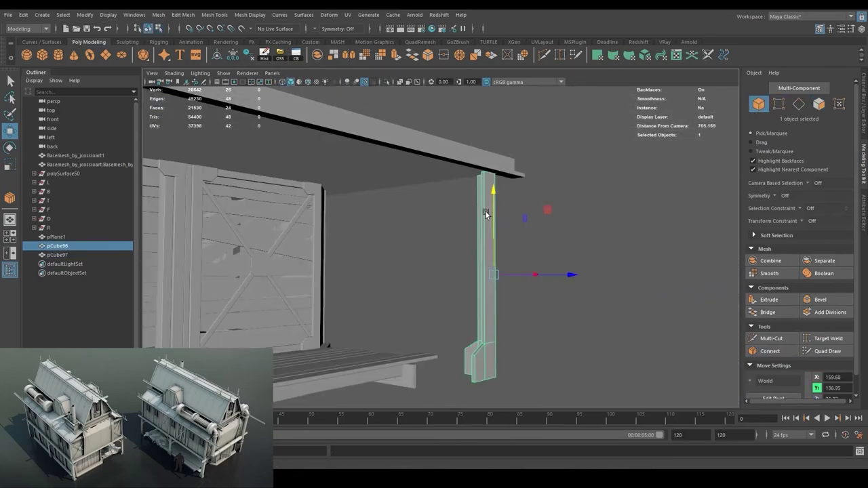
# Add an eight-sided cylinder, move it down, then delete it.
pyautogui.press('4')
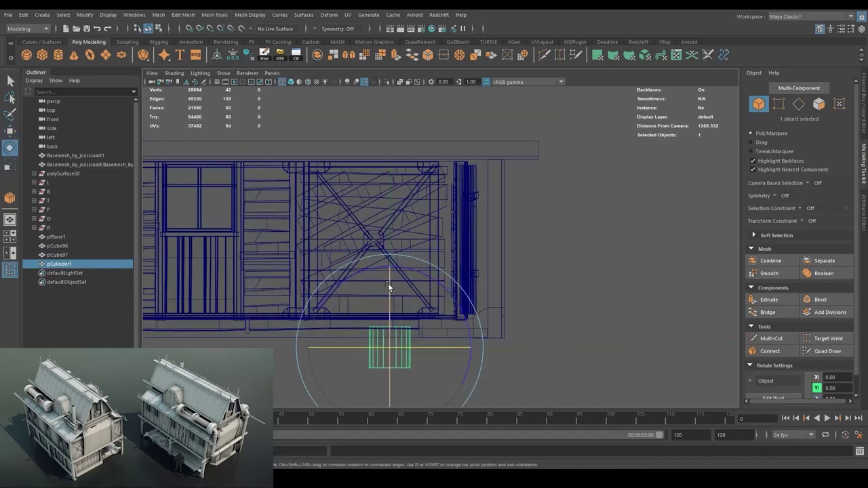
pyautogui.hotkey('ctrl', 'a')
pyautogui.moveTo(780, 169); pyautogui.dragTo(765, 159)
pyautogui.scroll(3)
pyautogui.moveTo(408, 155); pyautogui.dragTo(483, 218)
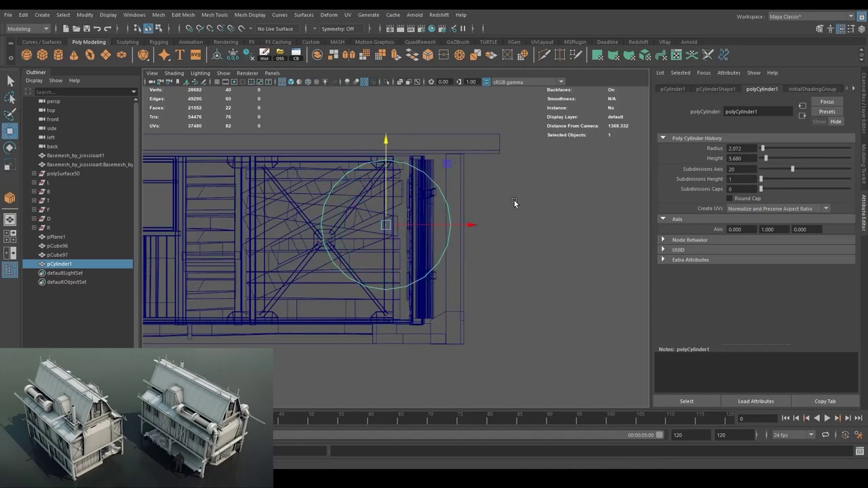
pyautogui.press('Delete')
# Create a 0.15×4×0.5 board with 12 height divisions beside the post top and bend it to curvature 94.639.
pyautogui.moveTo(512, 197); pyautogui.dragTo(337, 334)
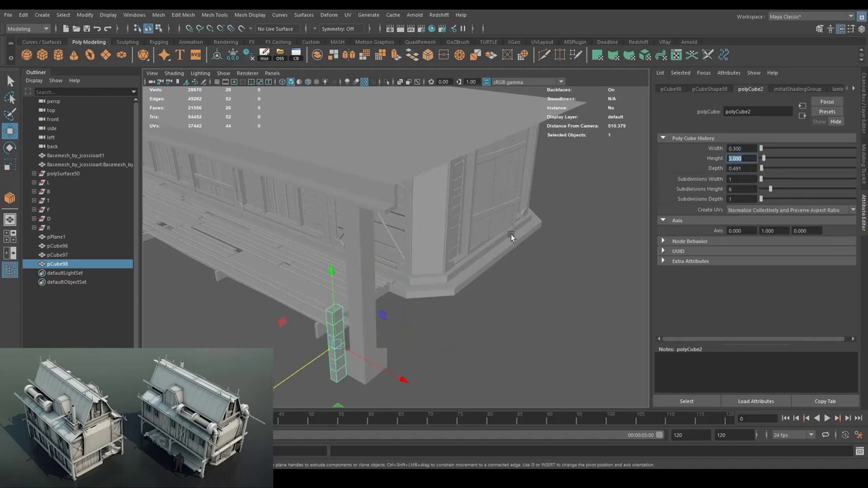
pyautogui.press('4')
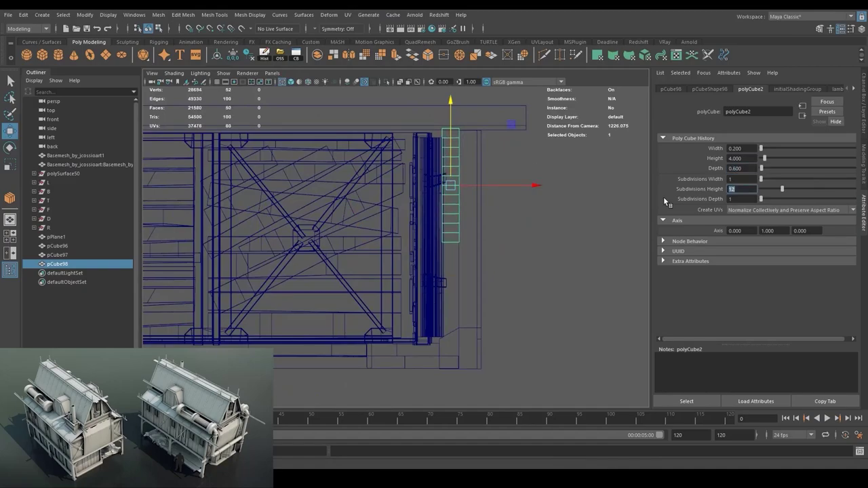
pyautogui.moveTo(523, 185); pyautogui.dragTo(538, 187)
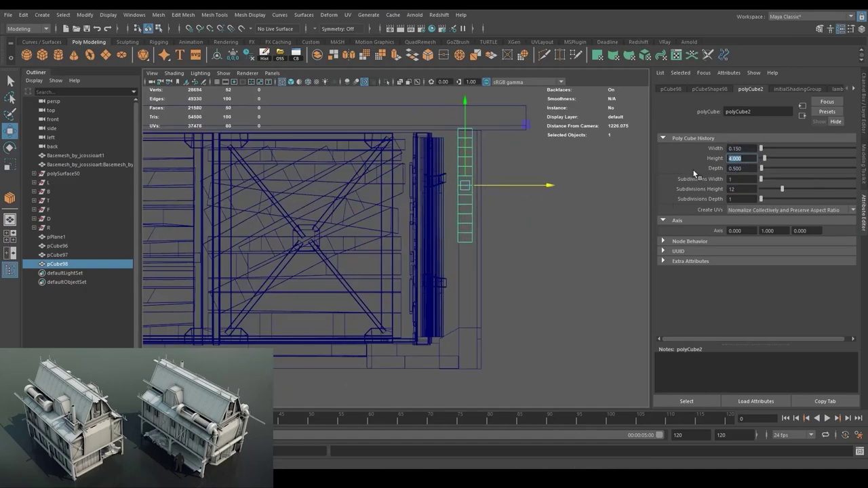
pyautogui.click(329, 14)
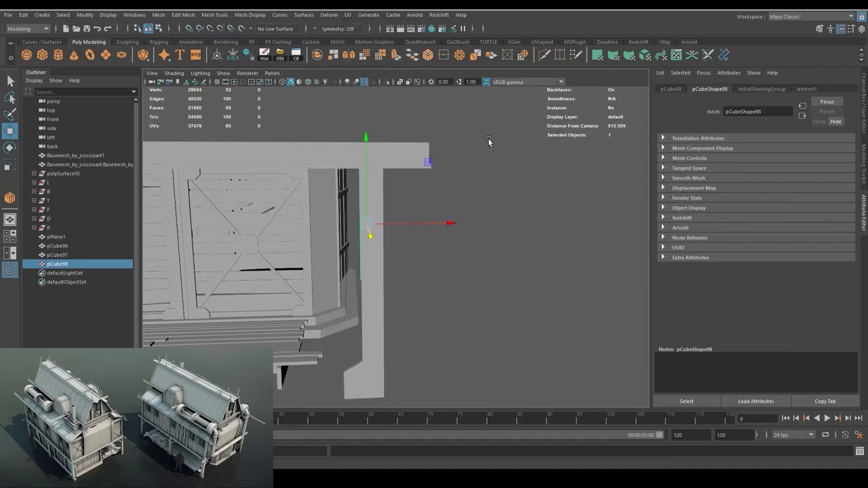
pyautogui.press('4')
pyautogui.press('e')
pyautogui.moveTo(486, 200); pyautogui.dragTo(429, 245)
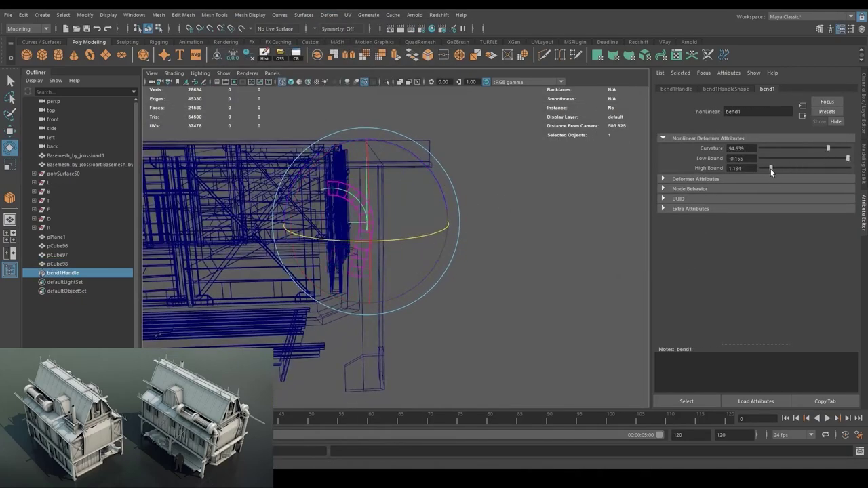
# Set the bend's Low Bound to 0 and frame the curved board.
pyautogui.click(848, 158)
pyautogui.press('w')
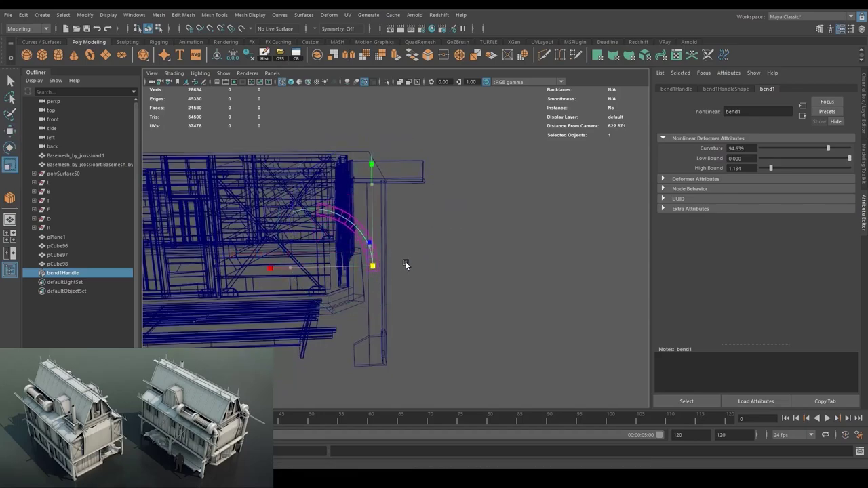
pyautogui.press('w')
pyautogui.moveTo(405, 265); pyautogui.dragTo(471, 220)
# Select the arch bracket's edge loop and an end face to adjust its shape.
pyautogui.click(372, 201)
pyautogui.moveTo(372, 200); pyautogui.dragTo(467, 153)
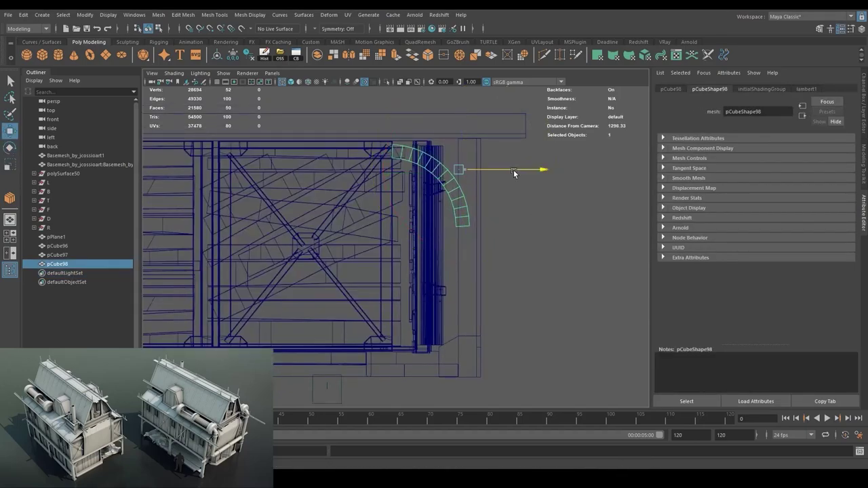
pyautogui.scroll(3)
pyautogui.click(863, 163)
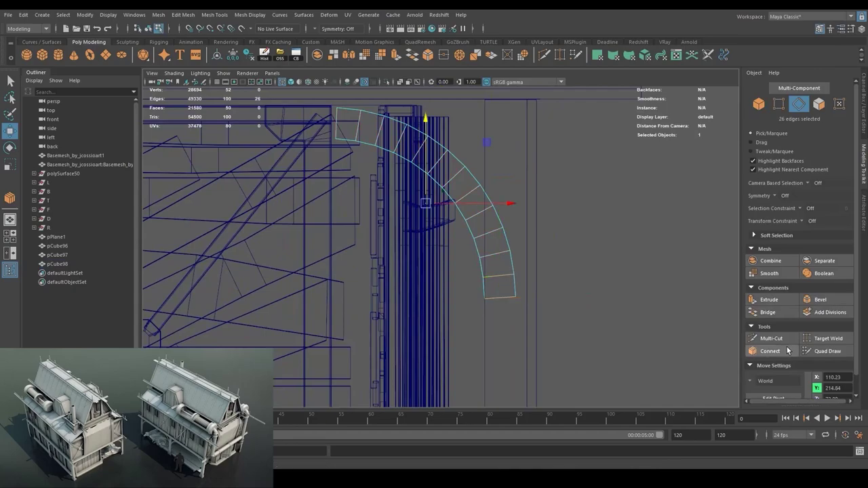
pyautogui.press('5')
pyautogui.moveTo(427, 213); pyautogui.dragTo(351, 197)
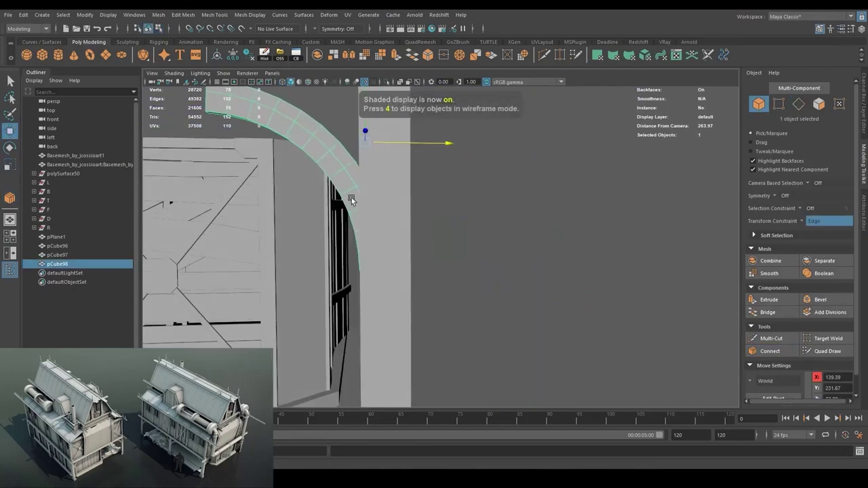
pyautogui.press('w')
pyautogui.click(527, 101)
pyautogui.moveTo(388, 271); pyautogui.dragTo(475, 219)
pyautogui.press('F8')
pyautogui.scroll(-3)
pyautogui.click(482, 217)
# Select a loop of faces along the arch bracket and check it in wireframe.
pyautogui.click(431, 238)
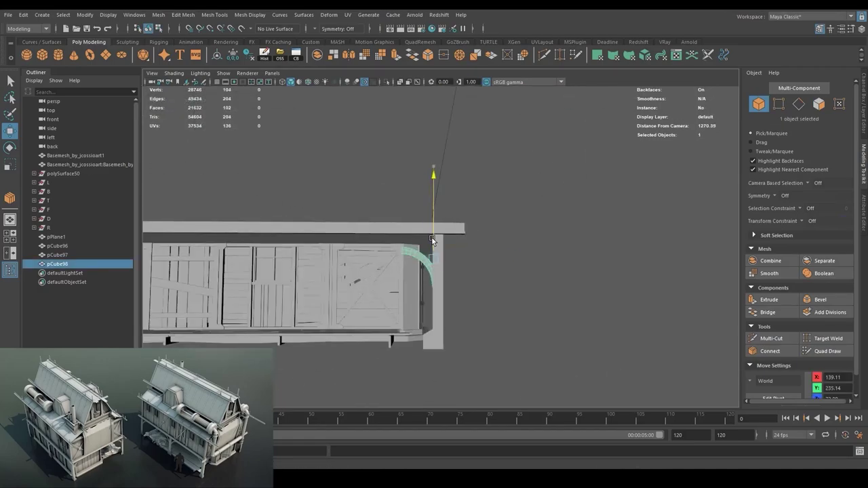
pyautogui.scroll(3)
pyautogui.scroll(3)
pyautogui.press('4')
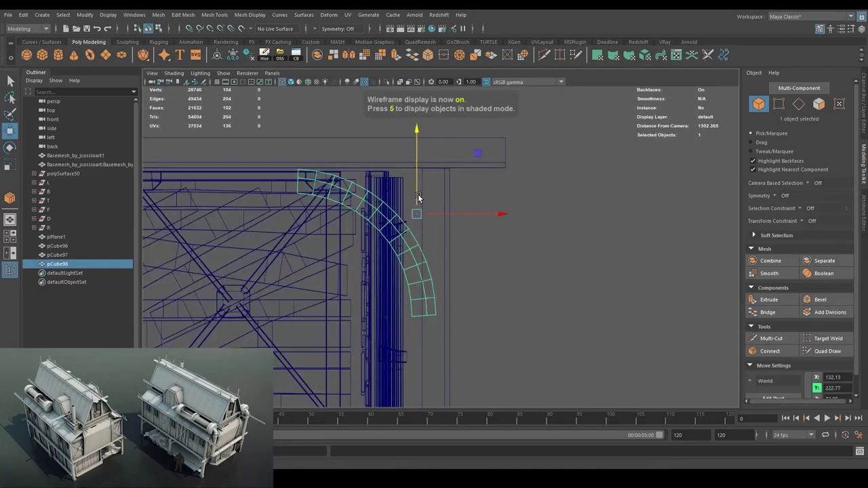
pyautogui.press('5')
pyautogui.scroll(-3)
pyautogui.click(435, 235)
pyautogui.moveTo(434, 236); pyautogui.dragTo(407, 224)
pyautogui.press('f')
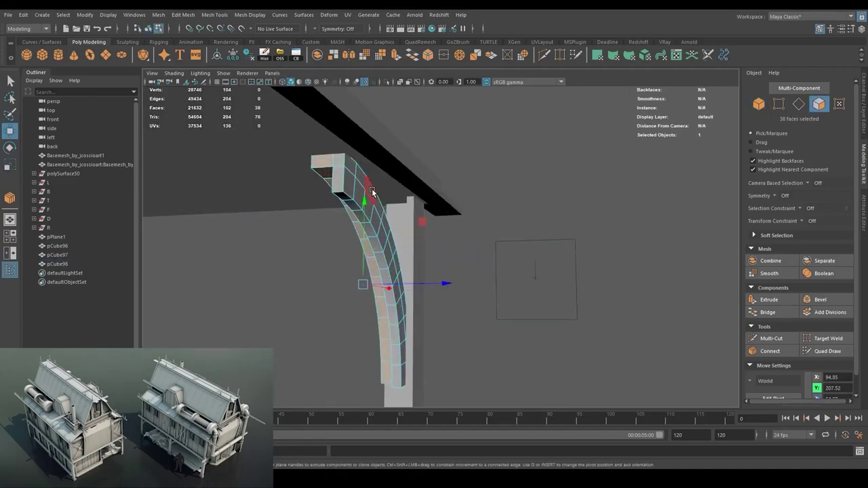
pyautogui.doubleClick(342, 198)
pyautogui.press('4')
pyautogui.moveTo(324, 194); pyautogui.dragTo(481, 270)
pyautogui.press('5')
pyautogui.press('F8')
pyautogui.click(479, 286)
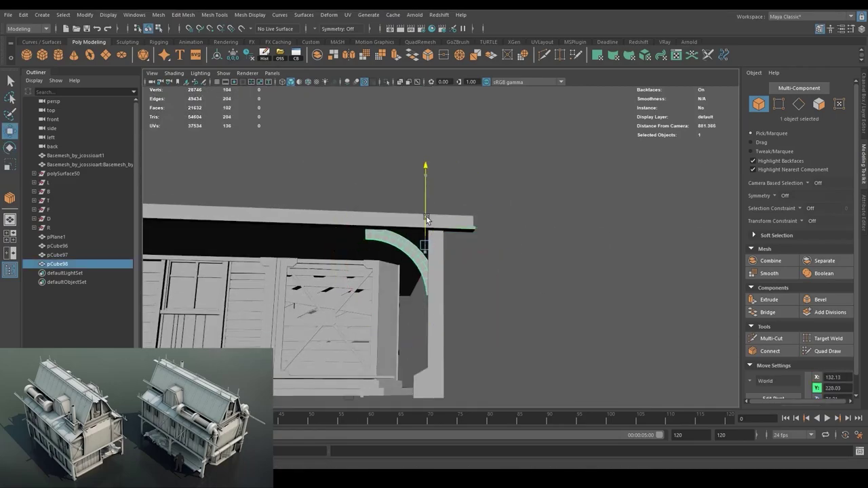
# Select faces at the arch's lower end and align transforms to the arch's own axes.
pyautogui.moveTo(425, 220); pyautogui.dragTo(450, 273)
pyautogui.click(520, 300)
pyautogui.moveTo(450, 272); pyautogui.dragTo(474, 265)
pyautogui.press('4')
pyautogui.rightClick(535, 166)
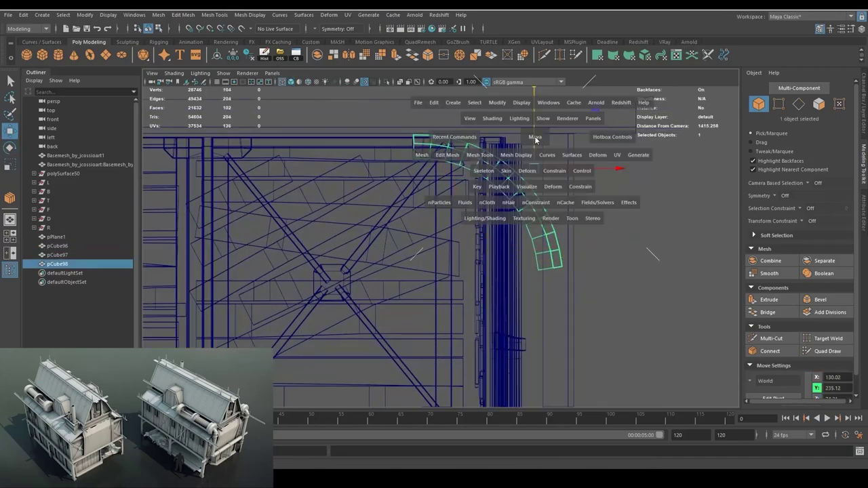
pyautogui.press('5')
pyautogui.moveTo(535, 166); pyautogui.dragTo(484, 229)
pyautogui.click(556, 207)
pyautogui.press('f')
pyautogui.click(416, 134)
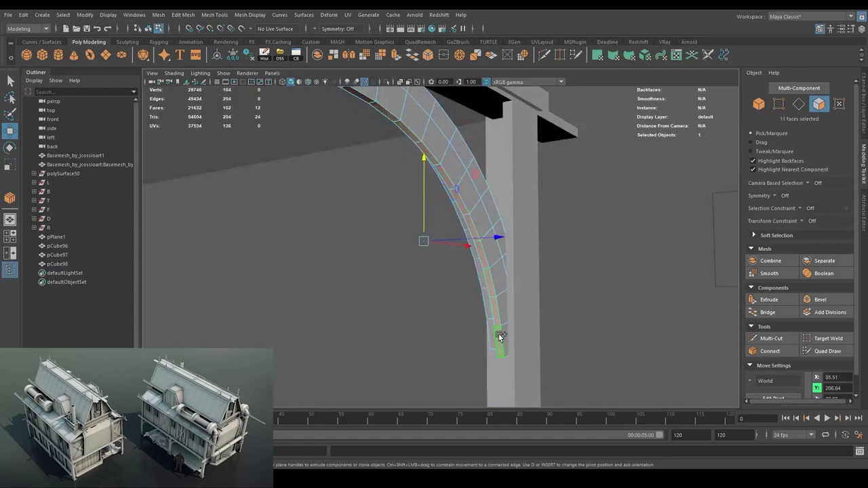
pyautogui.click(499, 337)
pyautogui.press('f')
pyautogui.moveTo(395, 264); pyautogui.dragTo(334, 233)
pyautogui.press('4')
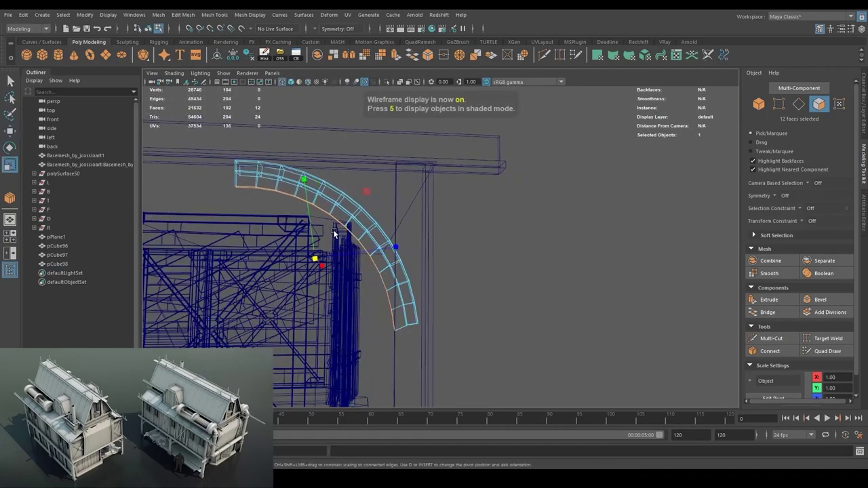
pyautogui.press('5')
pyautogui.scroll(-3)
# Select the corner post in a side view, trying and undoing a rotation of the bracket.
pyautogui.click(539, 253)
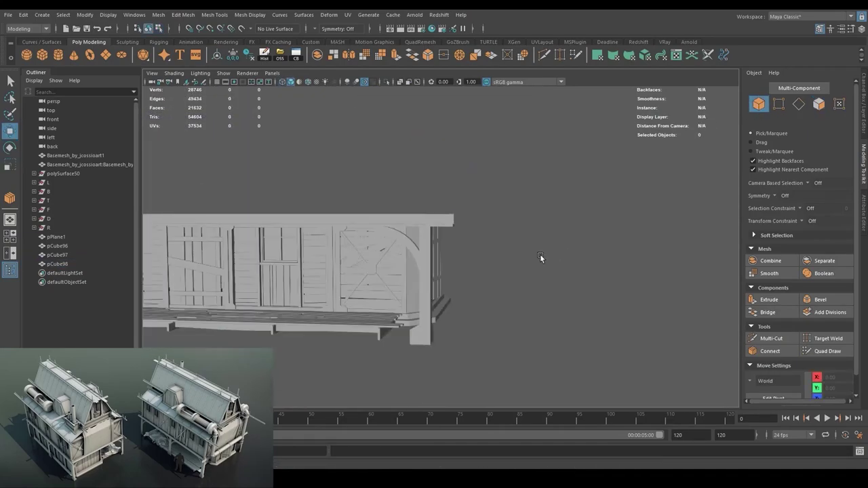
pyautogui.moveTo(539, 254); pyautogui.dragTo(460, 194)
pyautogui.scroll(3)
pyautogui.click(439, 237)
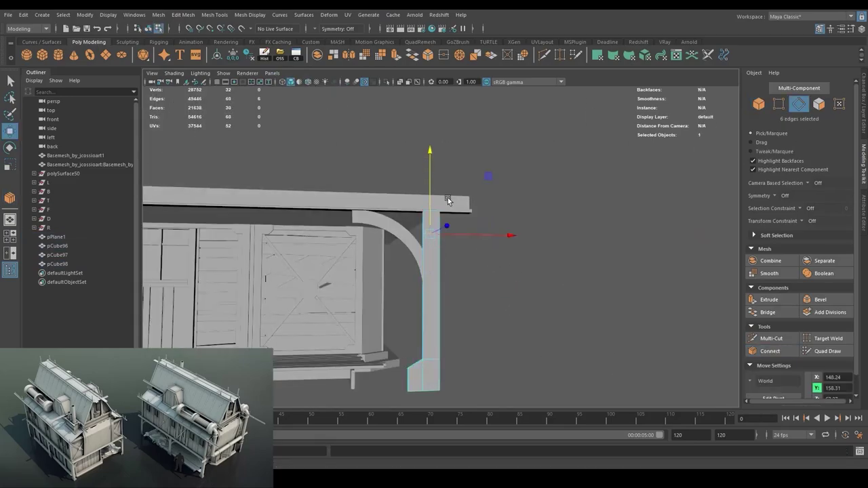
pyautogui.scroll(3)
pyautogui.press('4')
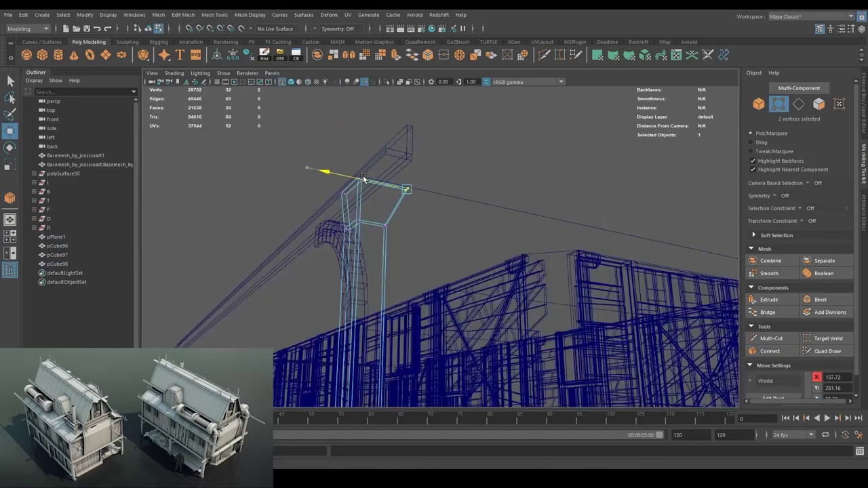
pyautogui.press('space')
pyautogui.press('4')
pyautogui.click(407, 292)
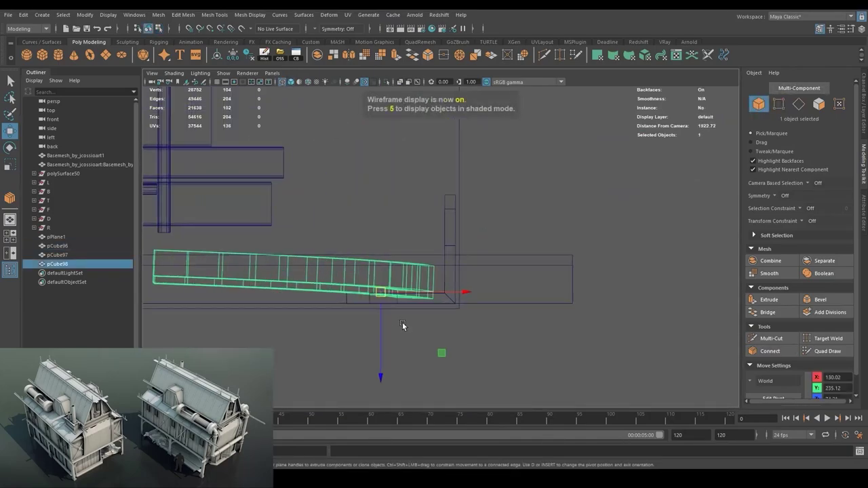
pyautogui.press('e')
pyautogui.moveTo(593, 323); pyautogui.dragTo(597, 290)
pyautogui.hotkey('ctrl', 'z')
pyautogui.press('w')
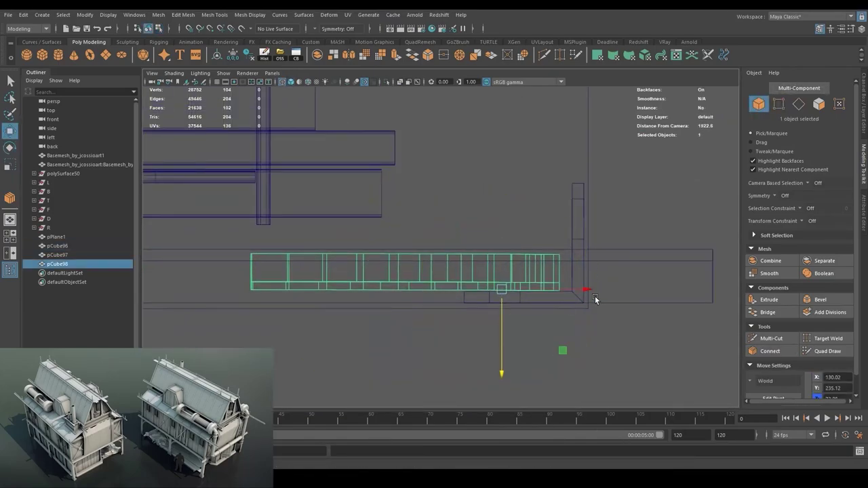
# Duplicate the curved brace as pCube99 and rotate the copy to brace the beam's other side.
pyautogui.hotkey('ctrl', 'd')
pyautogui.press('e')
pyautogui.moveTo(613, 244); pyautogui.dragTo(609, 274)
pyautogui.press('space')
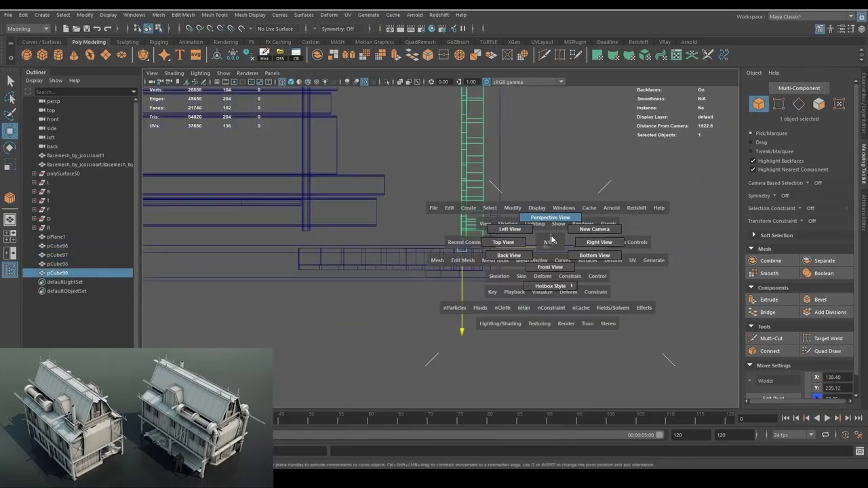
pyautogui.moveTo(490, 285); pyautogui.dragTo(351, 96)
pyautogui.press('4')
pyautogui.press('5')
pyautogui.hotkey('ctrl', 'a')
# Select the first arch bracket beside the corner post and frame it.
pyautogui.moveTo(475, 285); pyautogui.dragTo(487, 277)
pyautogui.click(487, 278)
pyautogui.hotkey('ctrl', 'z')
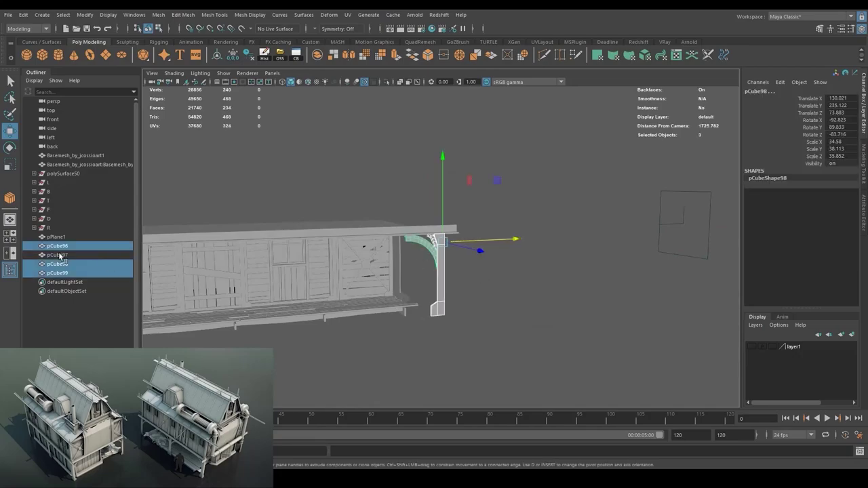
pyautogui.press('f')
pyautogui.click(502, 324)
pyautogui.moveTo(501, 331); pyautogui.dragTo(401, 218)
pyautogui.click(401, 218)
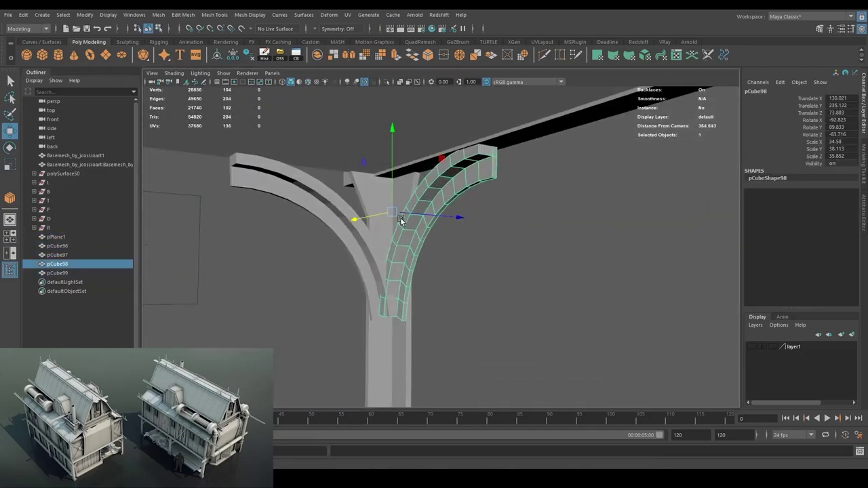
pyautogui.press('F7')
pyautogui.doubleClick(473, 193)
pyautogui.moveTo(474, 193); pyautogui.dragTo(628, 206)
pyautogui.press('f')
# Isolate the arch in wireframe and select it as a whole object.
pyautogui.press('w')
pyautogui.press('4')
pyautogui.press('5')
pyautogui.hotkey('ctrl', '1')
pyautogui.press('4')
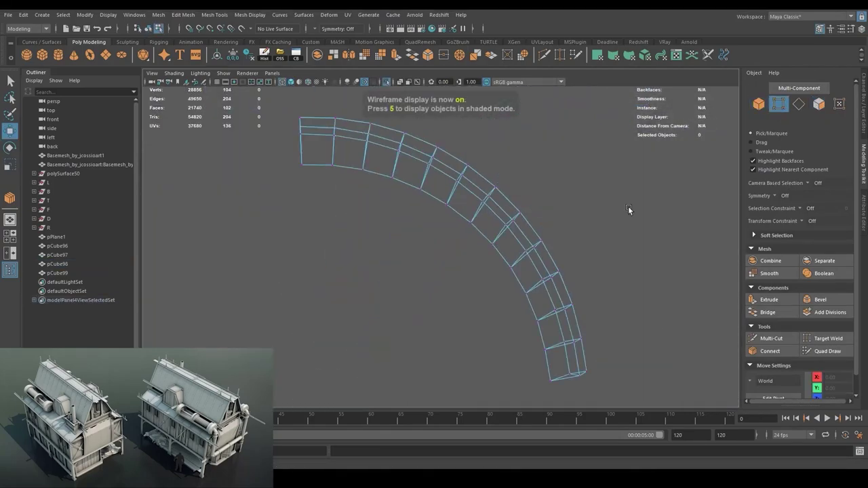
pyautogui.press('F8')
pyautogui.press('5')
pyautogui.hotkey('ctrl', '1')
# Duplicate the arch bracket and check the copy's transform values.
pyautogui.hotkey('ctrl', 'd')
pyautogui.press('4')
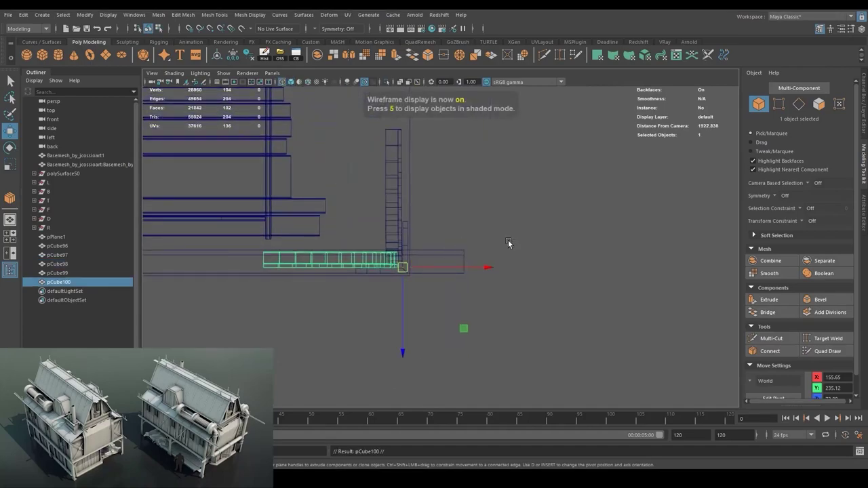
pyautogui.moveTo(430, 273); pyautogui.dragTo(407, 203)
pyautogui.press('5')
pyautogui.hotkey('ctrl', 'a')
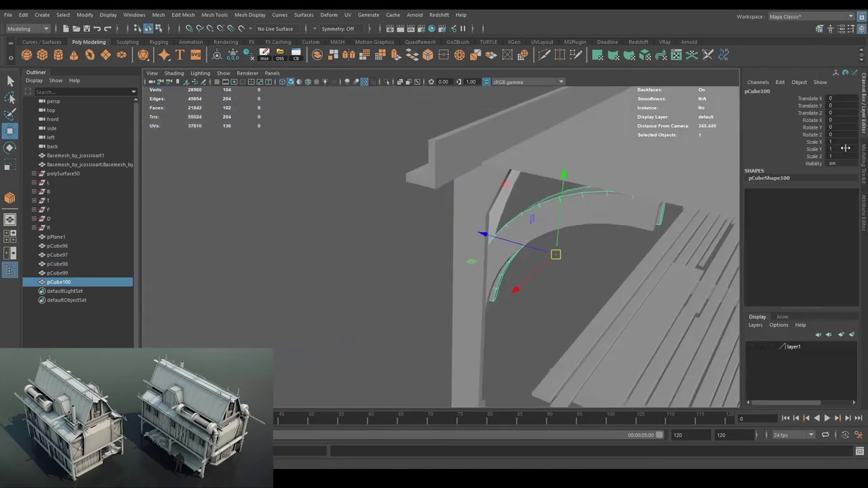
pyautogui.scroll(3)
pyautogui.moveTo(408, 113); pyautogui.dragTo(430, 193)
pyautogui.scroll(-3)
# Combine the arch with the post and place a mirrored copy further along the wall.
pyautogui.click(484, 272)
pyautogui.moveTo(485, 271); pyautogui.dragTo(561, 242)
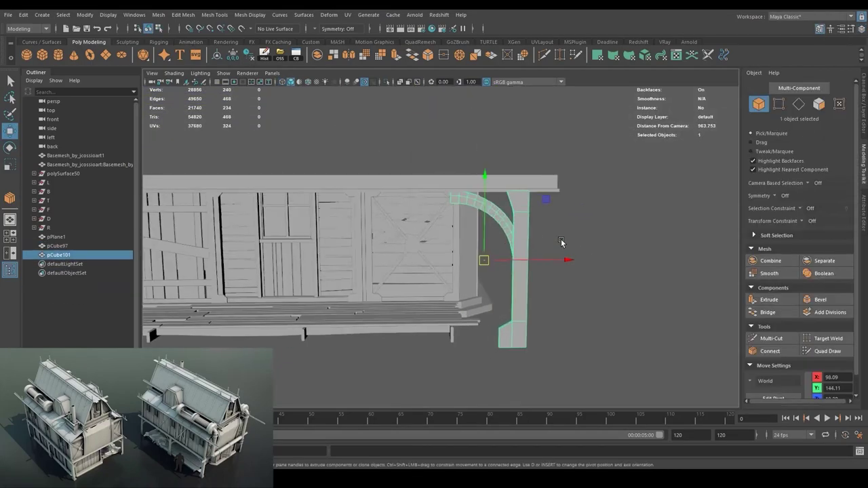
pyautogui.moveTo(561, 242); pyautogui.dragTo(491, 264)
pyautogui.press('4')
pyautogui.hotkey('ctrl', 'shift', 'd')
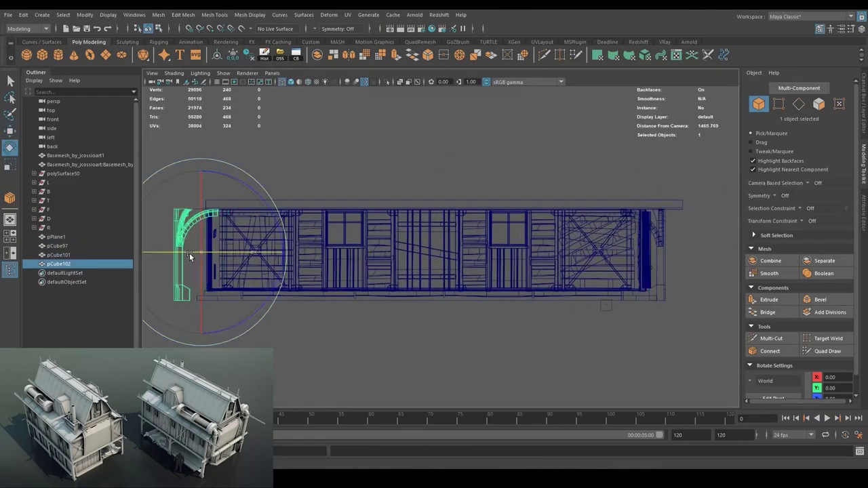
pyautogui.moveTo(189, 253); pyautogui.dragTo(298, 256)
pyautogui.press('w')
pyautogui.press('5')
pyautogui.moveTo(300, 258); pyautogui.dragTo(305, 288)
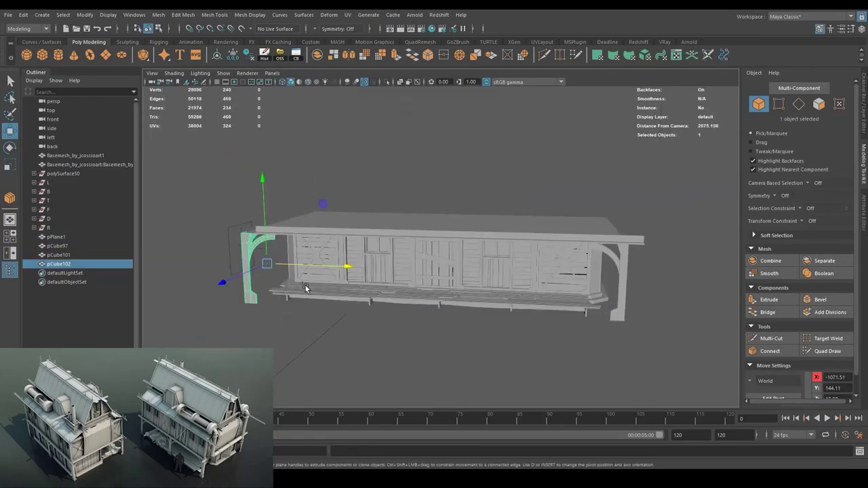
# Mirror the isolated post geometry with Mesh > Mirror on Z, offset 2.455.
pyautogui.hotkey('ctrl', '1')
pyautogui.scroll(3)
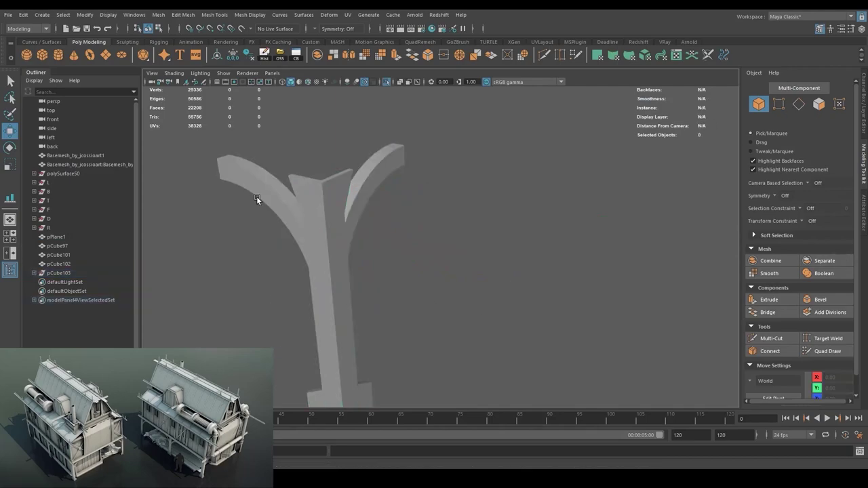
pyautogui.press('4')
pyautogui.moveTo(250, 164); pyautogui.dragTo(351, 271)
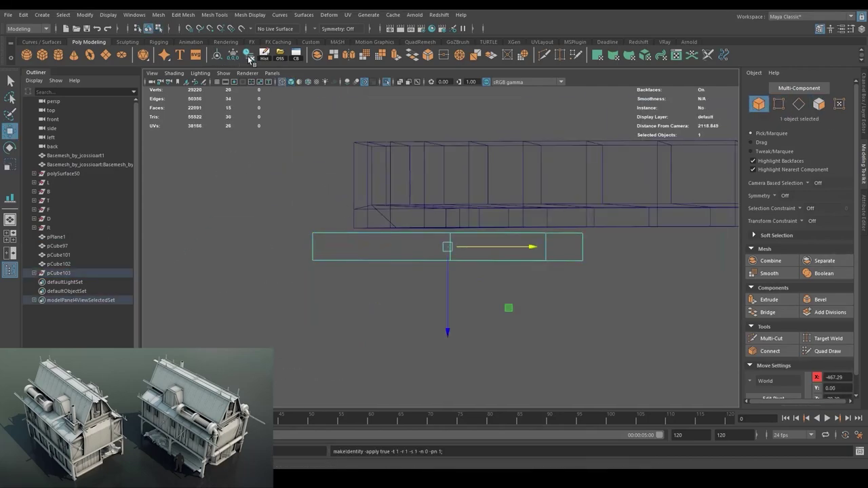
pyautogui.click(249, 58)
pyautogui.click(705, 224)
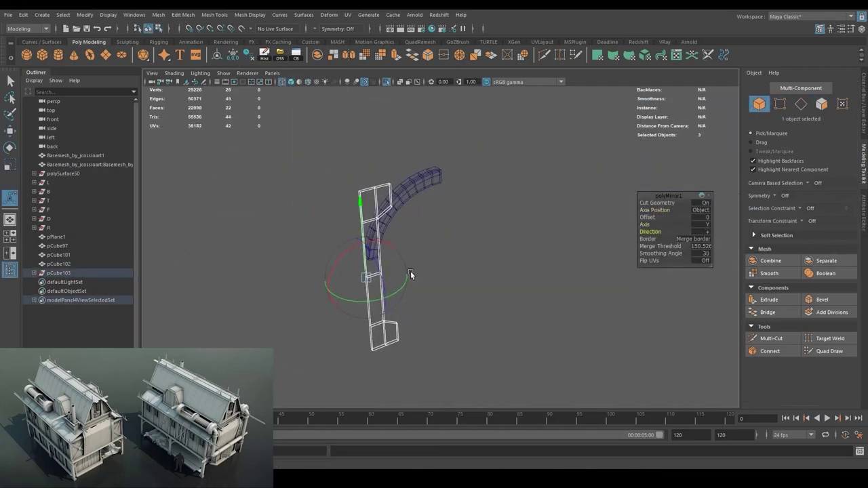
pyautogui.moveTo(410, 274); pyautogui.dragTo(275, 313)
pyautogui.press('5')
pyautogui.hotkey('ctrl', '1')
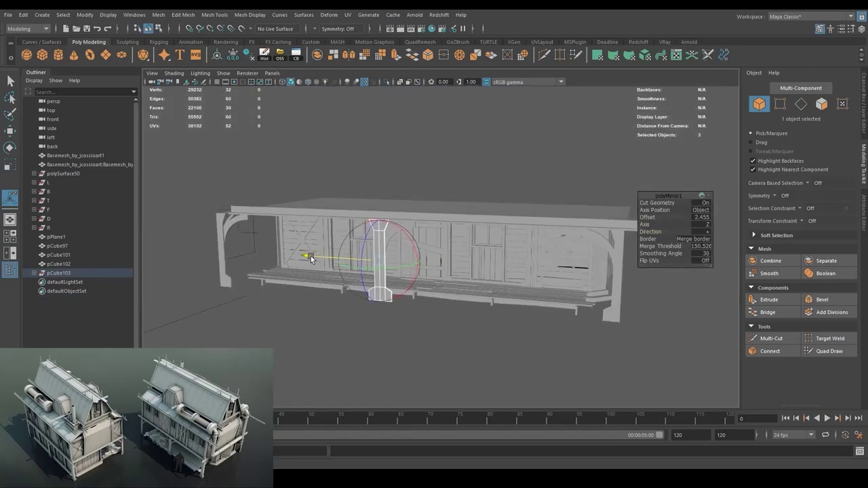
pyautogui.press('w')
pyautogui.press('f')
# Isolate the arch bracket with its post and create a mirrored copy of the arch.
pyautogui.scroll(-3)
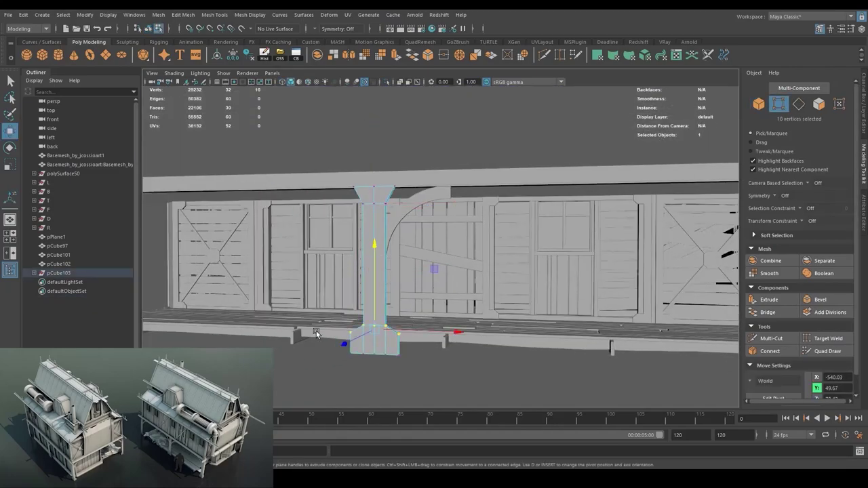
pyautogui.press('F8')
pyautogui.click(404, 224)
pyautogui.press('4')
pyautogui.hotkey('ctrl', '1')
pyautogui.press('f')
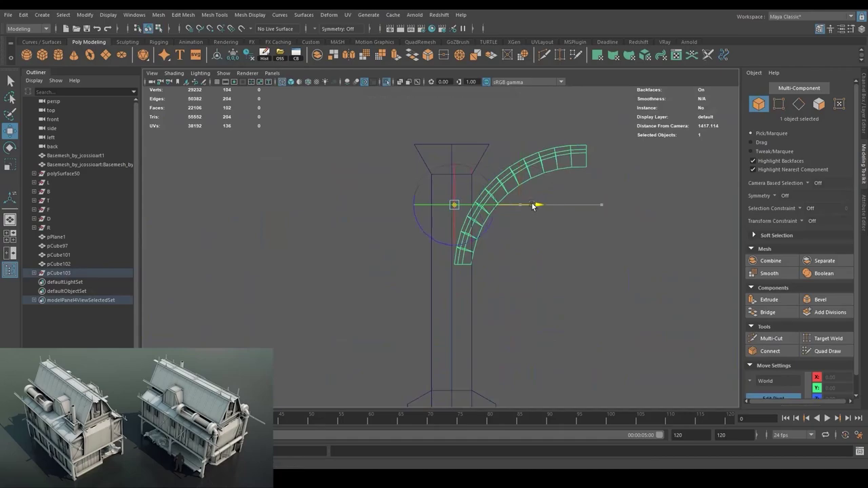
pyautogui.click(863, 30)
pyautogui.hotkey('ctrl', 'shift', 'd')
pyautogui.press('space')
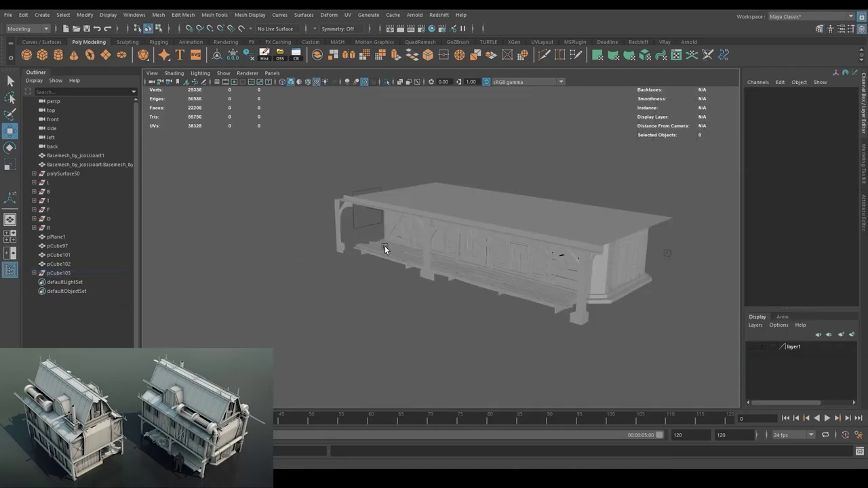
# Duplicate the corner post bracket and set its Scale Z to -1.
pyautogui.moveTo(311, 250); pyautogui.dragTo(473, 234)
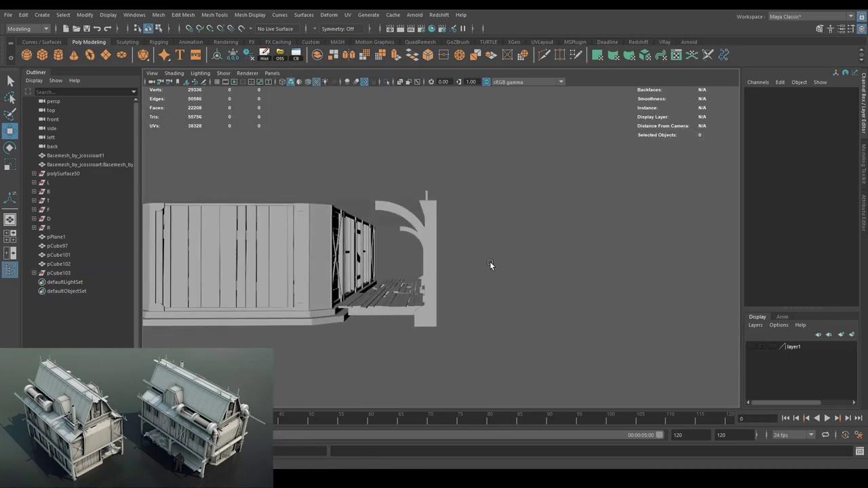
pyautogui.moveTo(421, 371); pyautogui.dragTo(302, 29)
pyautogui.hotkey('ctrl', 'd')
pyautogui.click(837, 156)
pyautogui.write('-1')
pyautogui.press('Return')
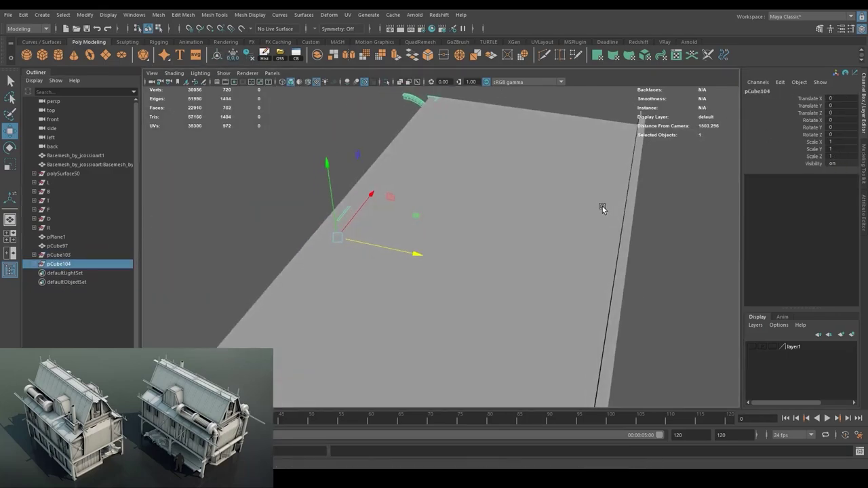
pyautogui.moveTo(600, 205); pyautogui.dragTo(564, 276)
# Isolate an arched bracket, Combine its parts and try a Ctrl+B bevel.
pyautogui.click(494, 278)
pyautogui.click(564, 276)
pyautogui.hotkey('ctrl', '1')
pyautogui.press('f')
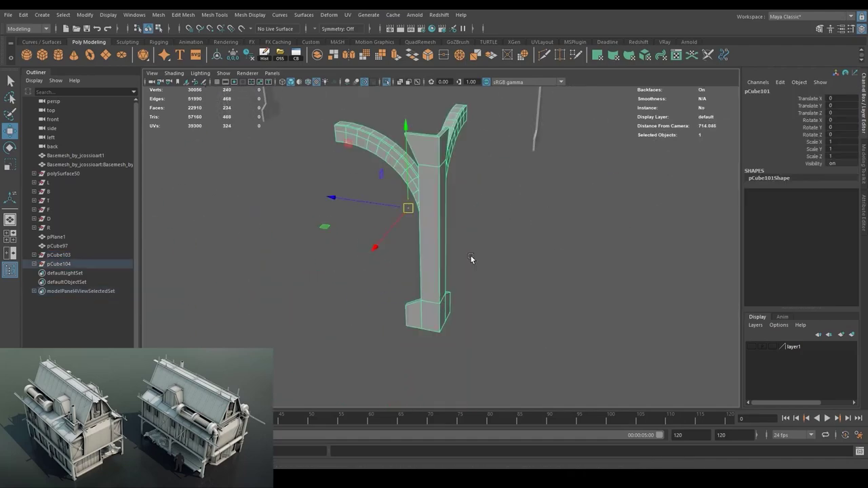
pyautogui.press('a')
pyautogui.click(540, 241)
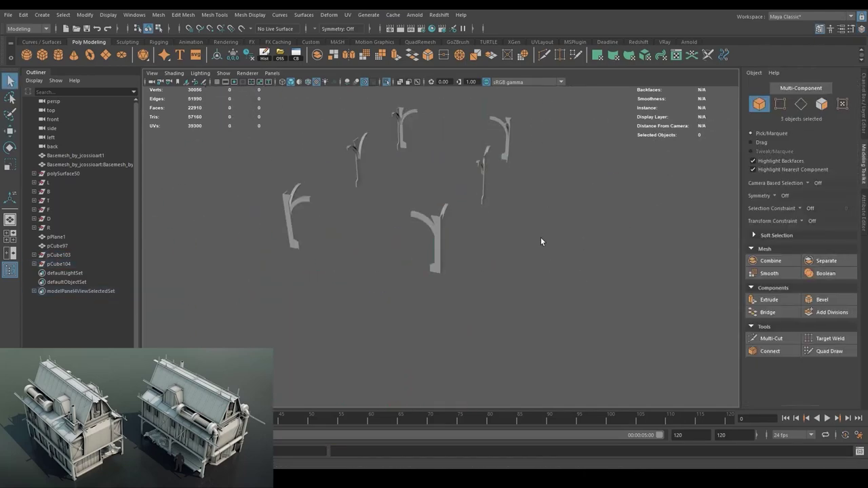
pyautogui.click(770, 260)
pyautogui.hotkey('ctrl', 'b')
pyautogui.scroll(3)
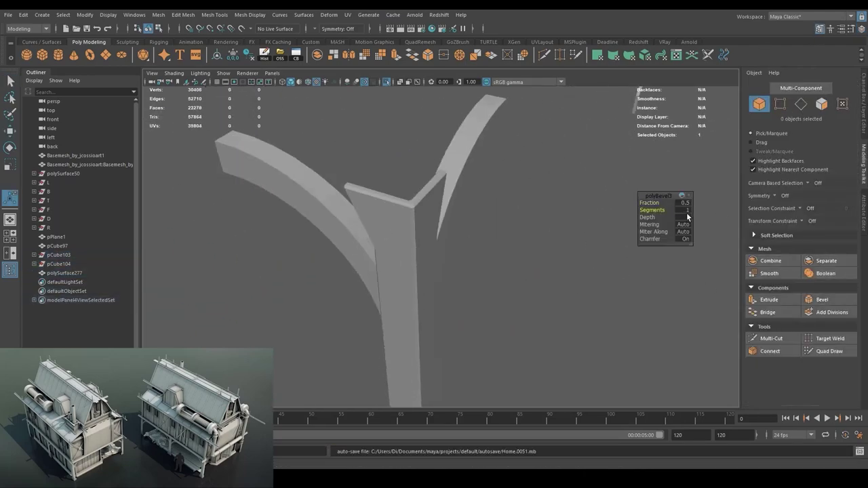
pyautogui.scroll(3)
pyautogui.scroll(-3)
# Select both bracket pieces, combine and bevel them, then undo that bevel.
pyautogui.press('w')
pyautogui.click(490, 242)
pyautogui.moveTo(490, 243); pyautogui.dragTo(468, 240)
pyautogui.click(379, 183)
pyautogui.press('f')
pyautogui.click(520, 293)
pyautogui.click(770, 260)
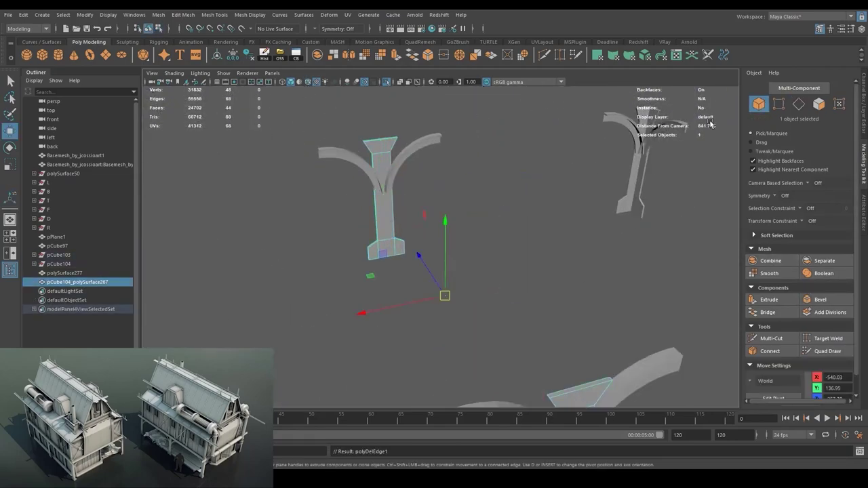
pyautogui.hotkey('ctrl', 'b')
pyautogui.scroll(-3)
pyautogui.hotkey('ctrl', 'z')
pyautogui.moveTo(537, 319); pyautogui.dragTo(434, 134)
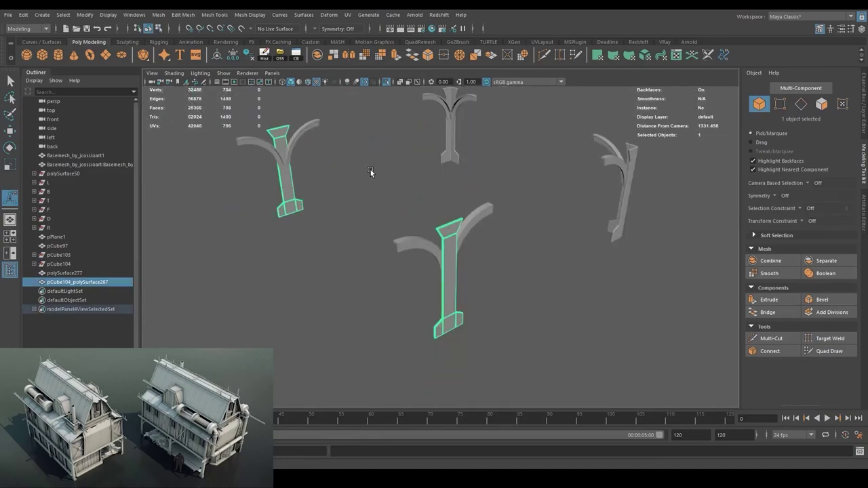
pyautogui.hotkey('ctrl', 'z')
pyautogui.hotkey('ctrl', 'z')
pyautogui.hotkey('ctrl', 'z')
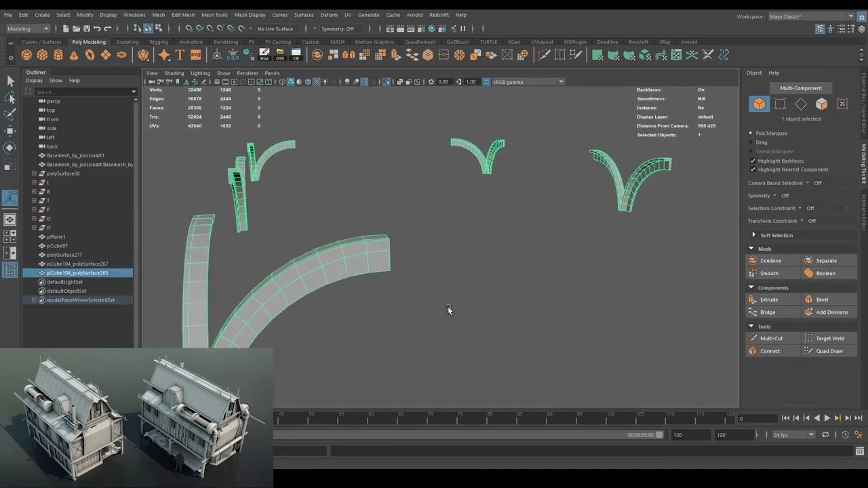
pyautogui.hotkey('ctrl', 'z')
# Select the first arc's edge loop in wireframe view.
pyautogui.moveTo(434, 179); pyautogui.dragTo(518, 237)
pyautogui.press('4')
pyautogui.press('5')
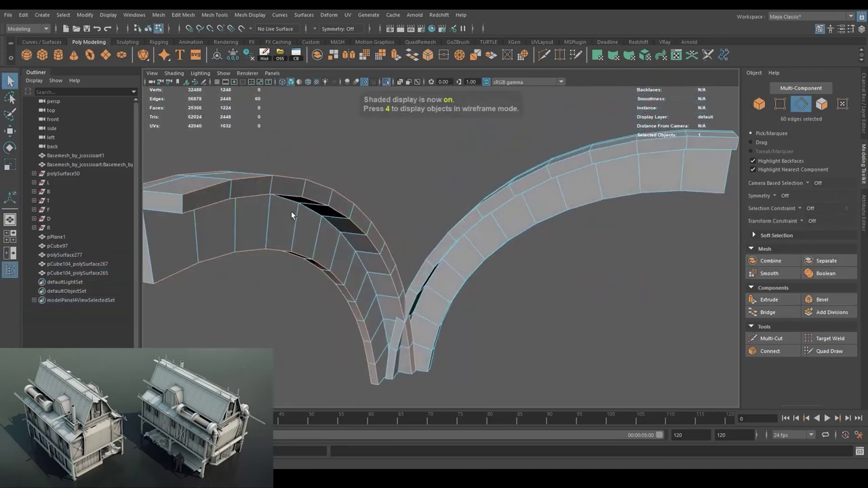
pyautogui.moveTo(291, 211); pyautogui.dragTo(404, 279)
pyautogui.press('4')
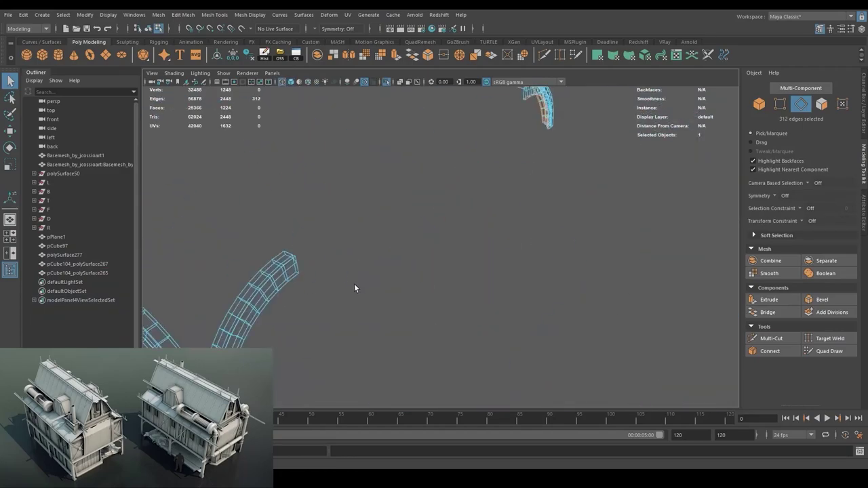
pyautogui.doubleClick(349, 207)
pyautogui.moveTo(349, 206); pyautogui.dragTo(391, 193)
pyautogui.scroll(-3)
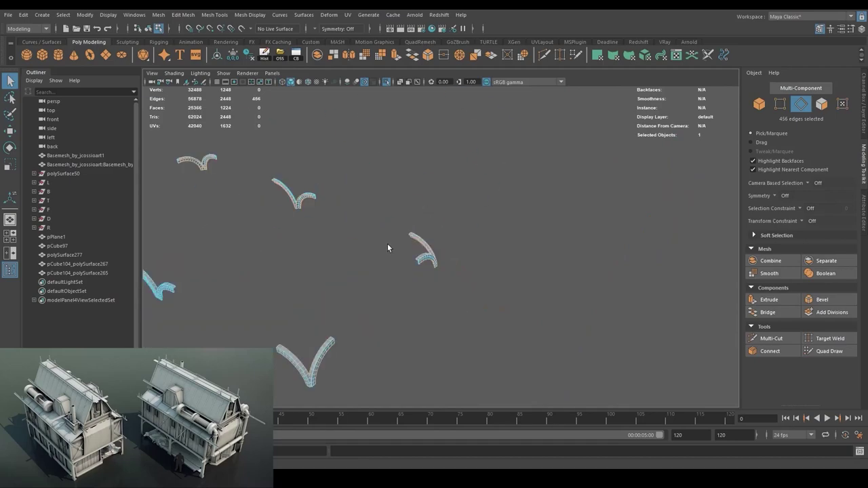
pyautogui.scroll(3)
# Add edge loops on the other arcs and bevel them with Ctrl+B.
pyautogui.press('4')
pyautogui.moveTo(397, 285); pyautogui.dragTo(434, 279)
pyautogui.doubleClick(435, 279)
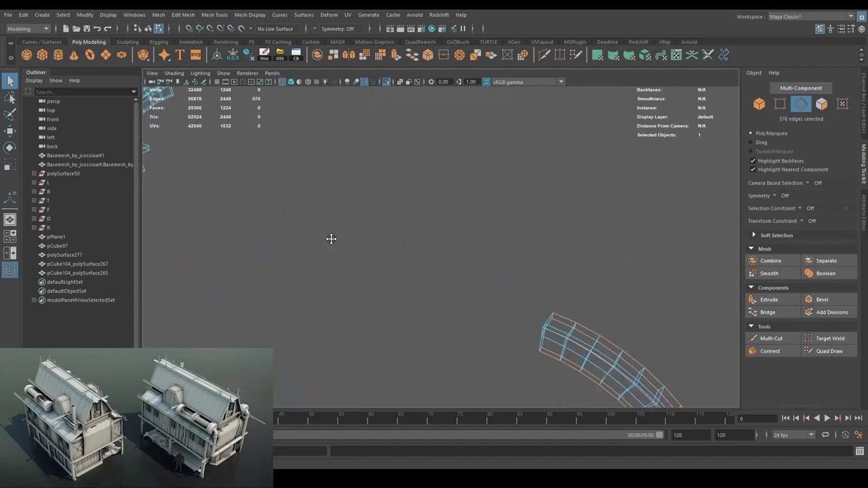
pyautogui.moveTo(331, 239); pyautogui.dragTo(419, 259)
pyautogui.doubleClick(442, 272)
pyautogui.press('5')
pyautogui.moveTo(324, 194); pyautogui.dragTo(374, 259)
pyautogui.hotkey('ctrl', 'b')
# Finish the bevel, select the combined arc bracket and view the building from the front.
pyautogui.scroll(3)
pyautogui.moveTo(429, 289); pyautogui.dragTo(474, 203)
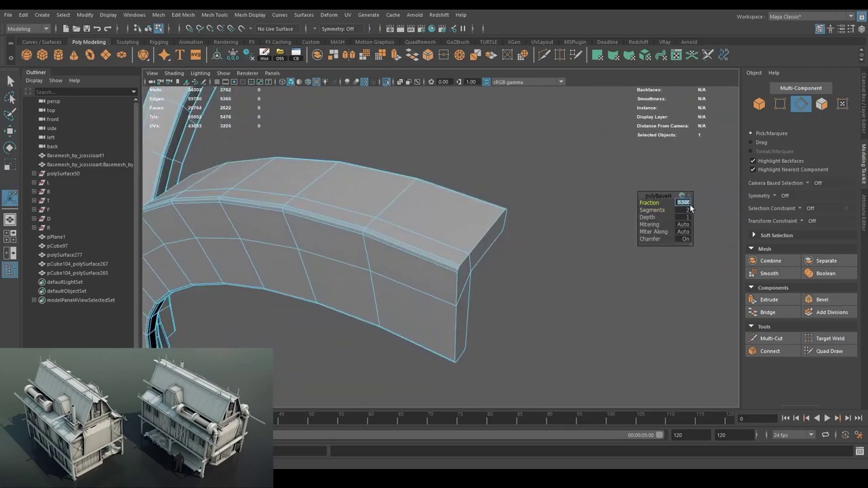
pyautogui.moveTo(697, 204); pyautogui.dragTo(480, 186)
pyautogui.press('F8')
pyautogui.scroll(-3)
pyautogui.click(518, 215)
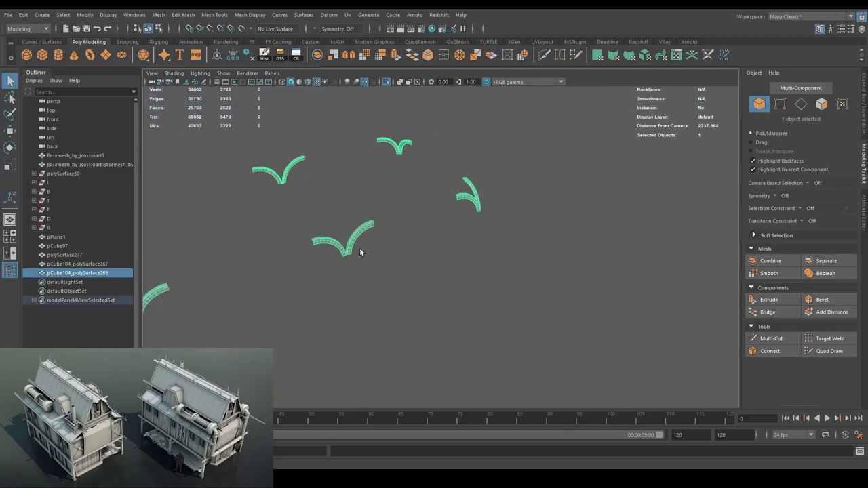
pyautogui.hotkey('ctrl', 'z')
pyautogui.hotkey('ctrl', 'z')
pyautogui.hotkey('ctrl', 'z')
pyautogui.hotkey('ctrl', 'z')
pyautogui.hotkey('shift', 'z')
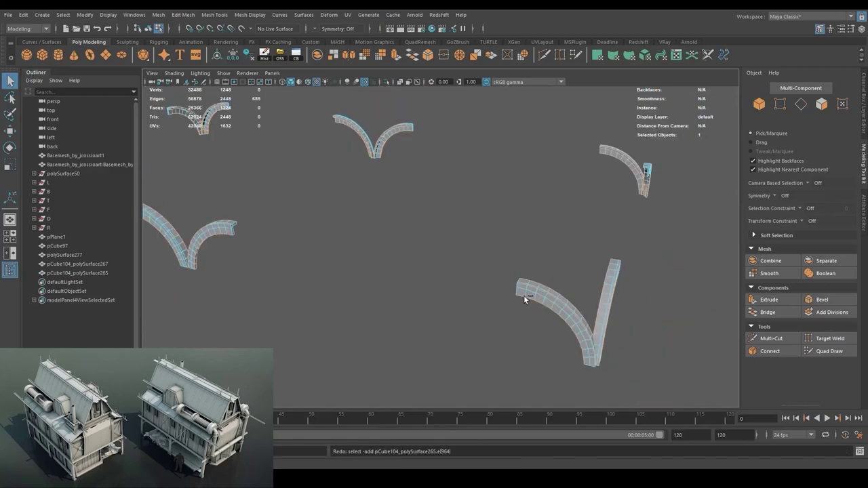
pyautogui.press('f')
pyautogui.click(759, 104)
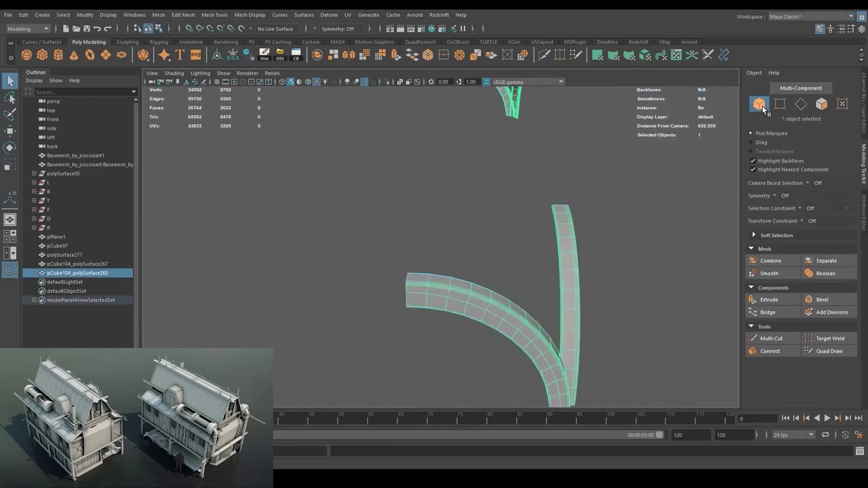
pyautogui.hotkey('ctrl', 'z')
pyautogui.scroll(-3)
pyautogui.moveTo(425, 236); pyautogui.dragTo(473, 252)
# Lengthen the roof beam by pushing out its end face and end vertices.
pyautogui.hotkey('shift', 'z')
pyautogui.press('F11')
pyautogui.click(302, 185)
pyautogui.press('w')
pyautogui.moveTo(302, 185); pyautogui.dragTo(250, 159)
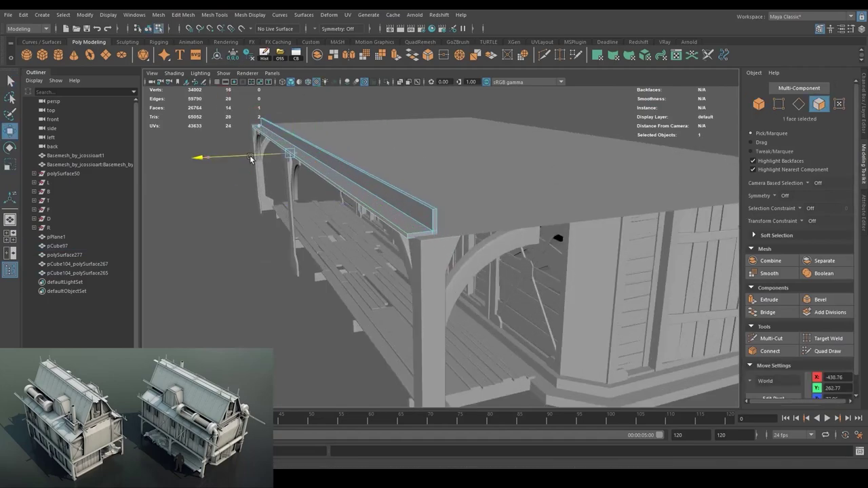
pyautogui.scroll(-3)
pyautogui.moveTo(391, 327); pyautogui.dragTo(475, 285)
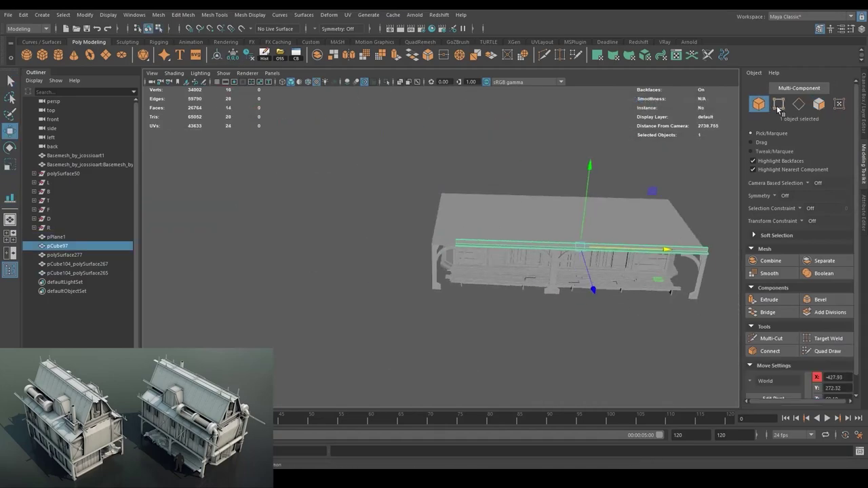
pyautogui.click(779, 103)
pyautogui.moveTo(383, 224); pyautogui.dragTo(417, 258)
pyautogui.moveTo(474, 245); pyautogui.dragTo(430, 269)
# Bevel the roof beam's edges.
pyautogui.hotkey('ctrl', 'F10')
pyautogui.hotkey('ctrl', 'b')
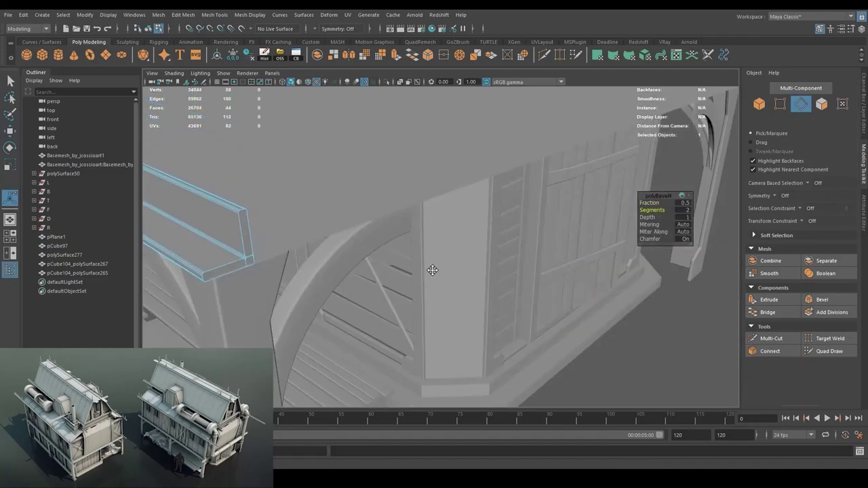
pyautogui.press('F8')
pyautogui.scroll(-3)
pyautogui.moveTo(322, 285); pyautogui.dragTo(380, 258)
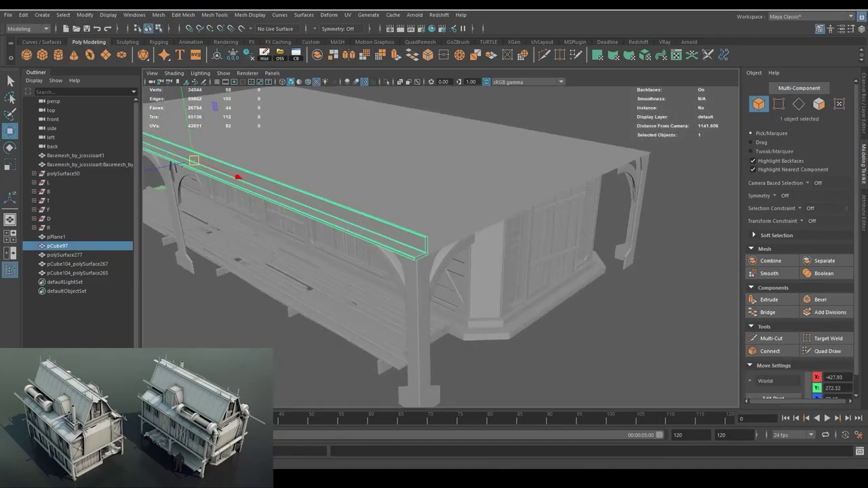
pyautogui.moveTo(579, 323); pyautogui.dragTo(237, 74)
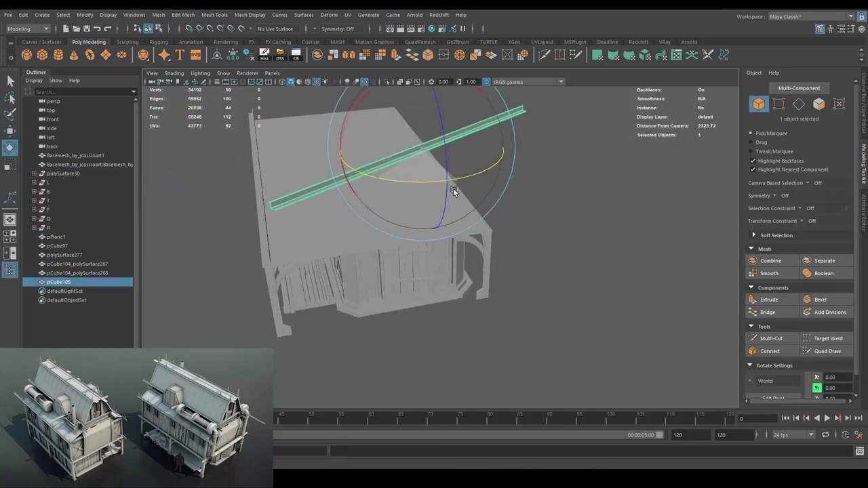
pyautogui.moveTo(453, 187); pyautogui.dragTo(433, 317)
# Duplicate the beam twice and rotate, scale and position the copies along the roof edges.
pyautogui.hotkey('ctrl', 'd')
pyautogui.press('w')
pyautogui.hotkey('ctrl', 'd')
pyautogui.press('e')
pyautogui.press('r')
pyautogui.moveTo(486, 295); pyautogui.dragTo(485, 246)
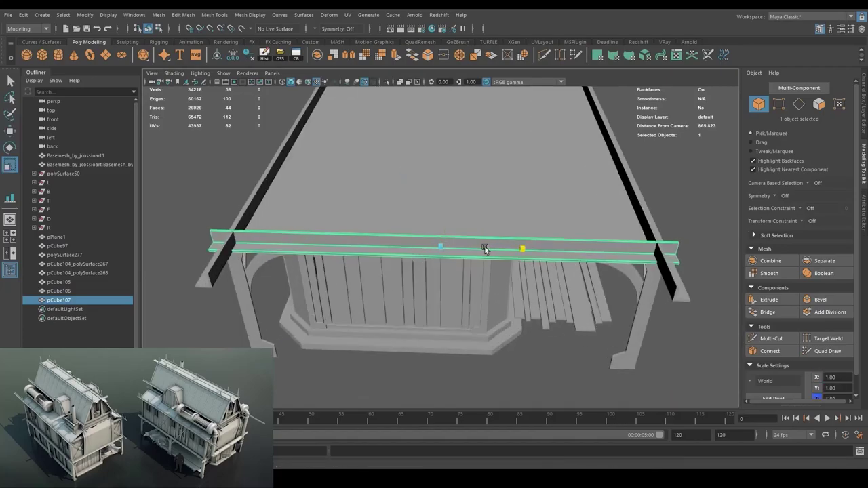
pyautogui.press('w')
pyautogui.moveTo(533, 357); pyautogui.dragTo(425, 241)
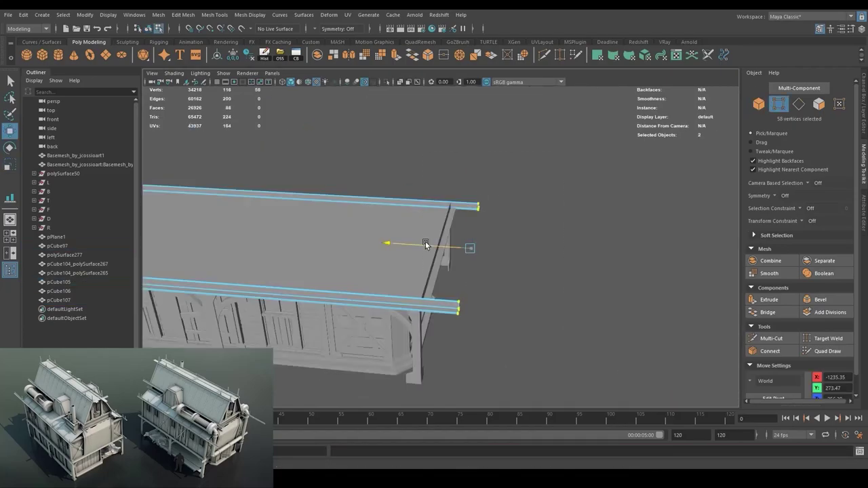
pyautogui.scroll(-3)
pyautogui.press('F8')
pyautogui.moveTo(465, 261); pyautogui.dragTo(480, 160)
# Create a new polygon cube near the wall base.
pyautogui.click(529, 233)
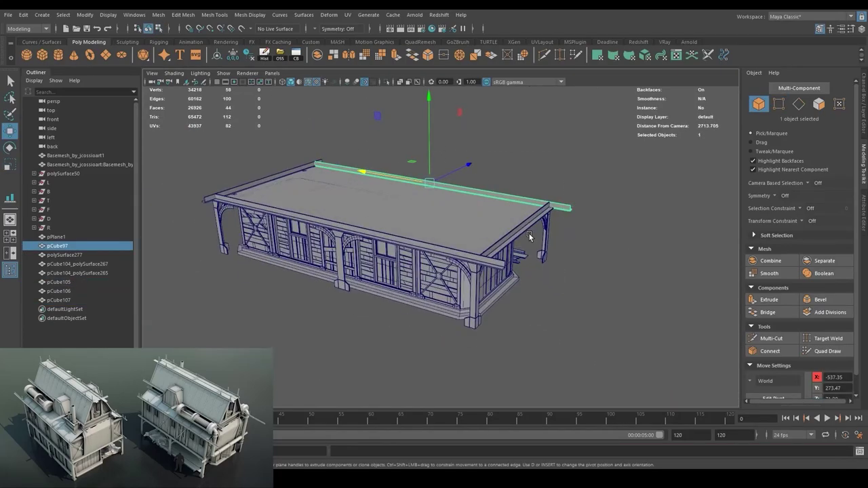
pyautogui.moveTo(528, 233); pyautogui.dragTo(473, 314)
pyautogui.click(474, 314)
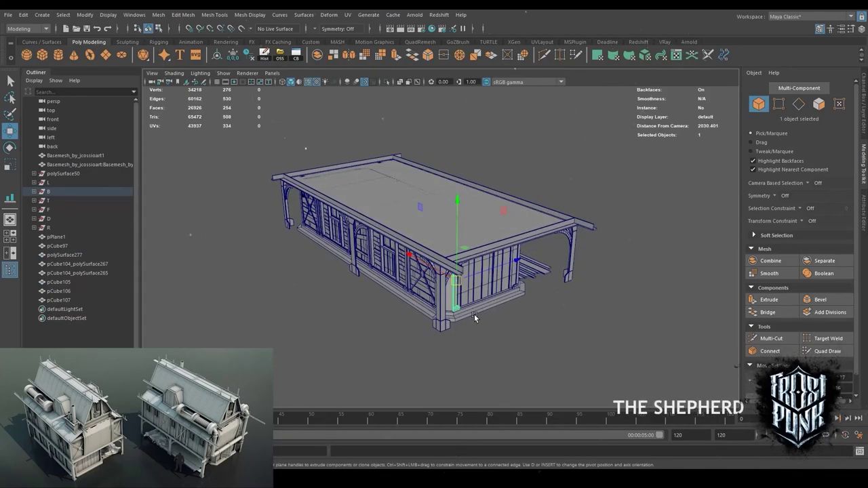
pyautogui.moveTo(474, 314); pyautogui.dragTo(434, 318)
pyautogui.click(26, 54)
# Raise the new cube above the deck and edit it into a roof trim strip.
pyautogui.press('4')
pyautogui.press('f')
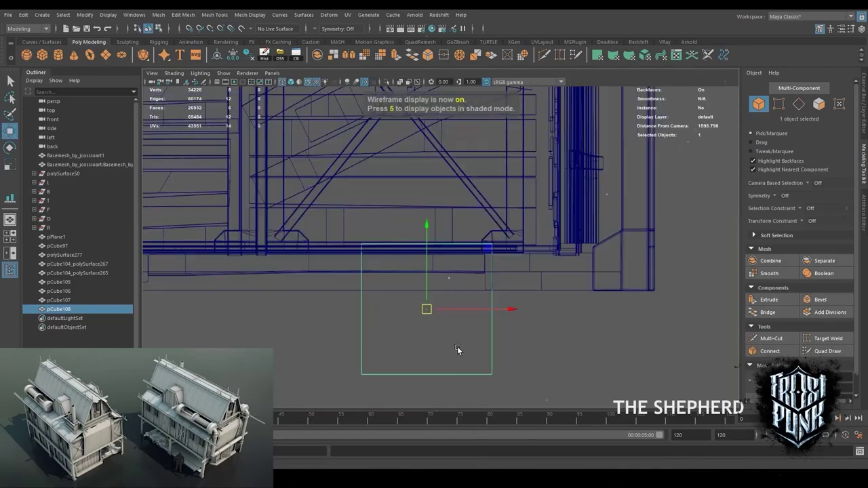
pyautogui.scroll(-3)
pyautogui.moveTo(497, 208); pyautogui.dragTo(446, 193)
pyautogui.press('5')
pyautogui.moveTo(447, 193); pyautogui.dragTo(496, 185)
pyautogui.scroll(3)
pyautogui.rightClick(423, 197)
pyautogui.click(420, 223)
pyautogui.press('w')
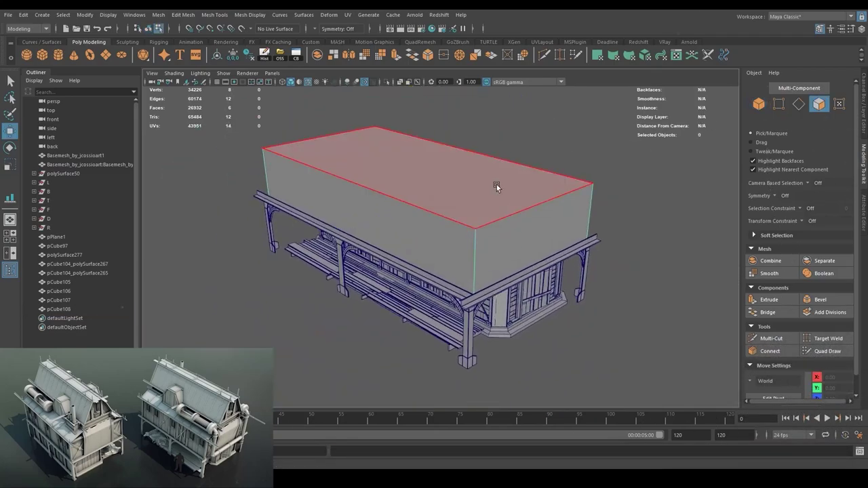
# Frame the reference character and inspect the house and porch from the side.
pyautogui.click(496, 185)
pyautogui.click(542, 305)
pyautogui.press('f')
pyautogui.moveTo(588, 250); pyautogui.dragTo(492, 302)
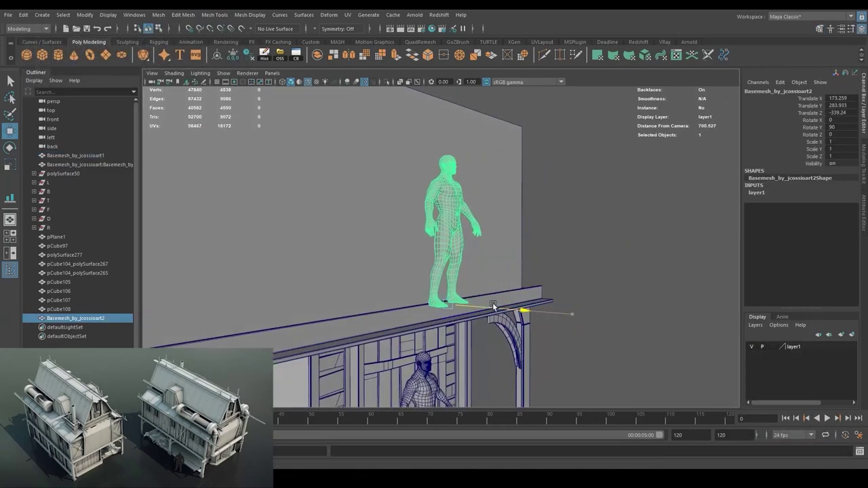
pyautogui.scroll(-3)
pyautogui.click(500, 155)
pyautogui.moveTo(500, 155); pyautogui.dragTo(621, 221)
pyautogui.press('F8')
pyautogui.click(522, 244)
pyautogui.scroll(3)
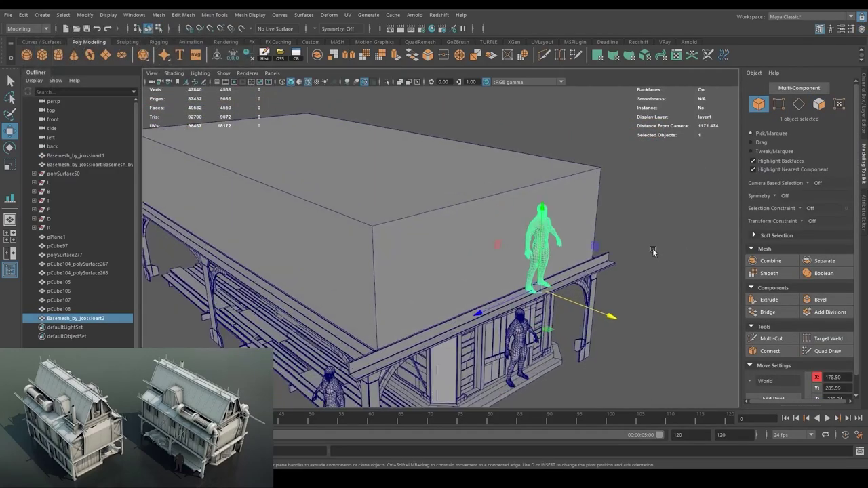
pyautogui.moveTo(652, 252); pyautogui.dragTo(576, 273)
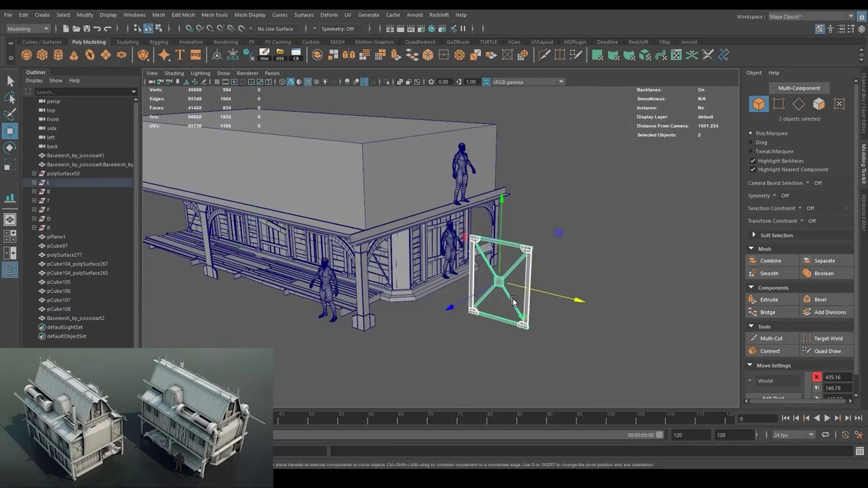
# Raise the door panel up the wall and select the X-braced panel pieces.
pyautogui.moveTo(513, 303); pyautogui.dragTo(563, 210)
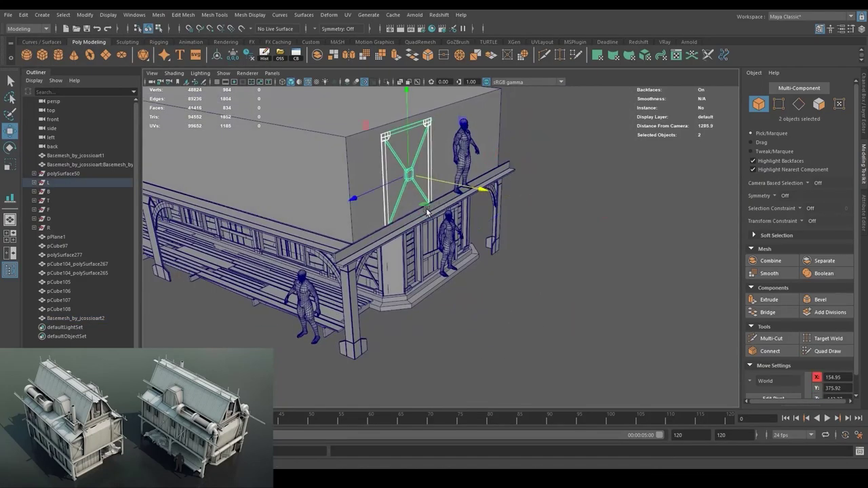
pyautogui.scroll(3)
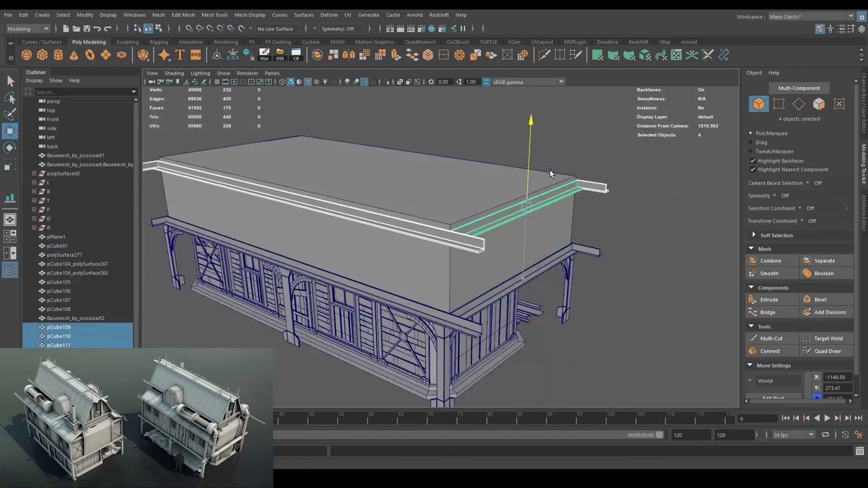
pyautogui.press('4')
pyautogui.click(497, 179)
# Realign the X-brace between the panel's columns in a straight-on front view.
pyautogui.press('5')
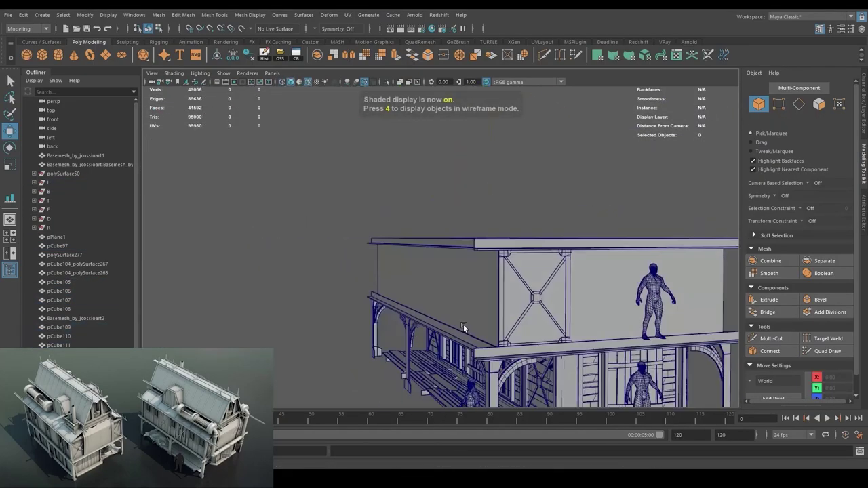
pyautogui.press('f')
pyautogui.click(510, 332)
pyautogui.press('4')
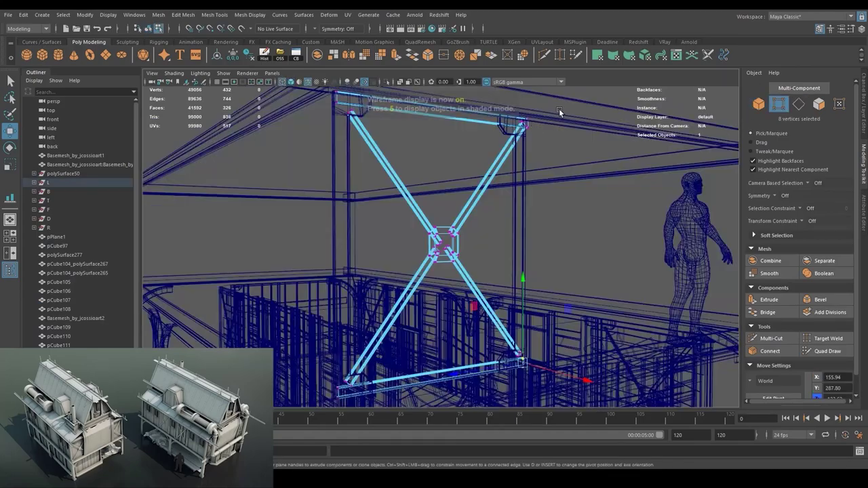
pyautogui.press('5')
pyautogui.scroll(-3)
pyautogui.hotkey('ctrl', 'F11')
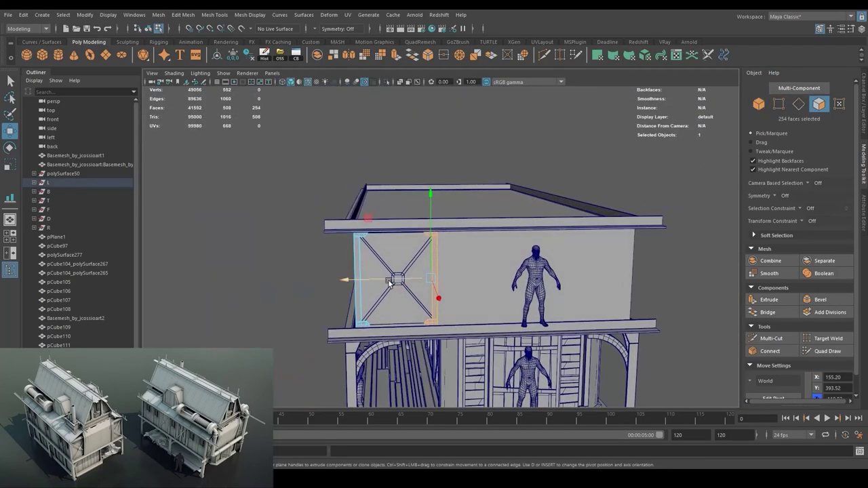
pyautogui.press('space')
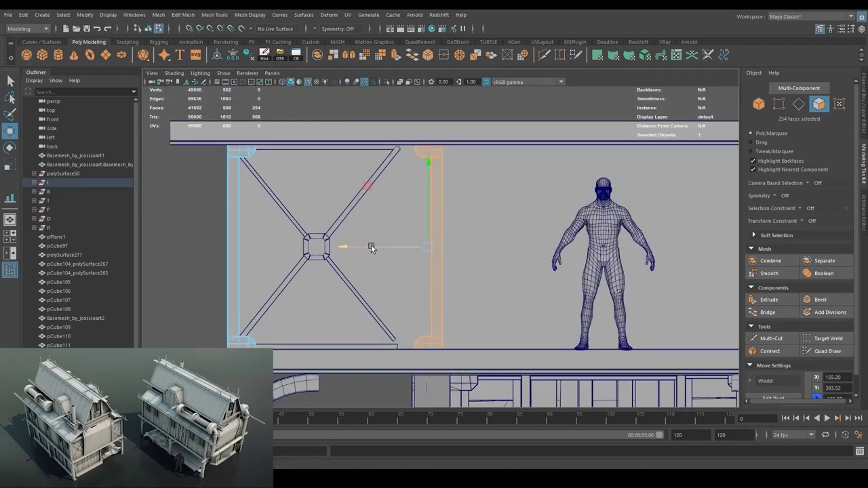
pyautogui.hotkey('ctrl', 'Tab')
pyautogui.click(342, 247)
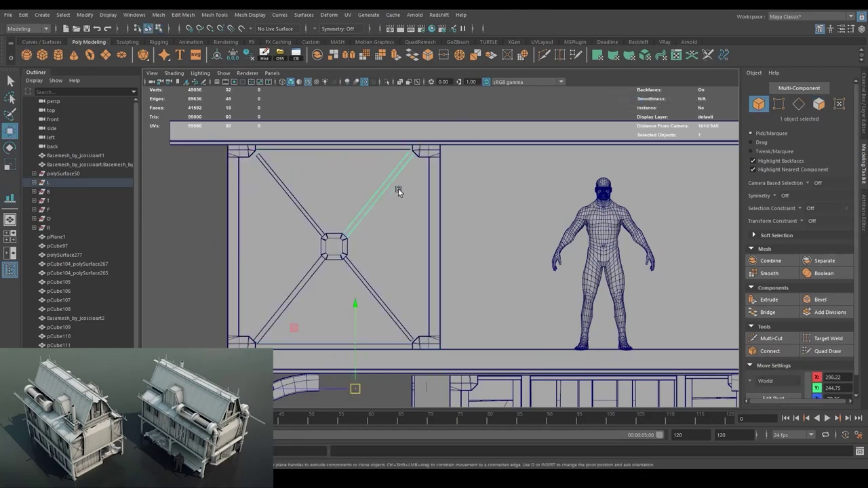
# Unparent the brace group, scale the centre octagon block and set move axes to world.
pyautogui.hotkey('shift', 'p')
pyautogui.click(49, 186)
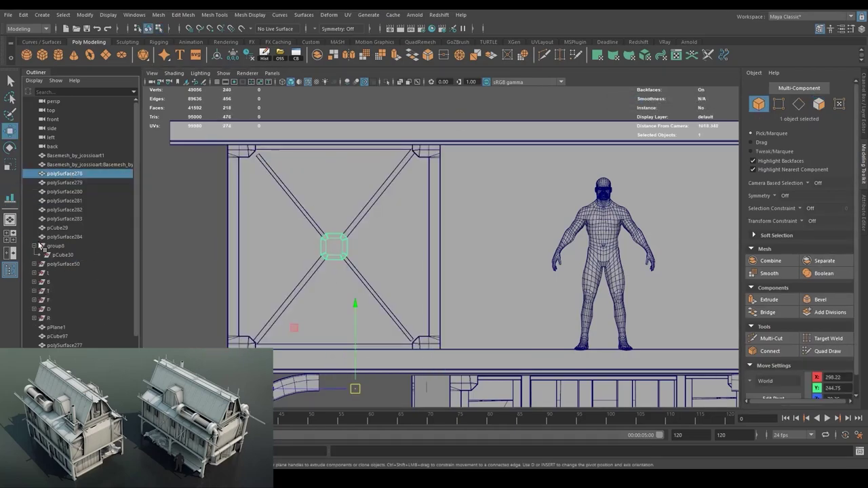
pyautogui.click(335, 248)
pyautogui.press('r')
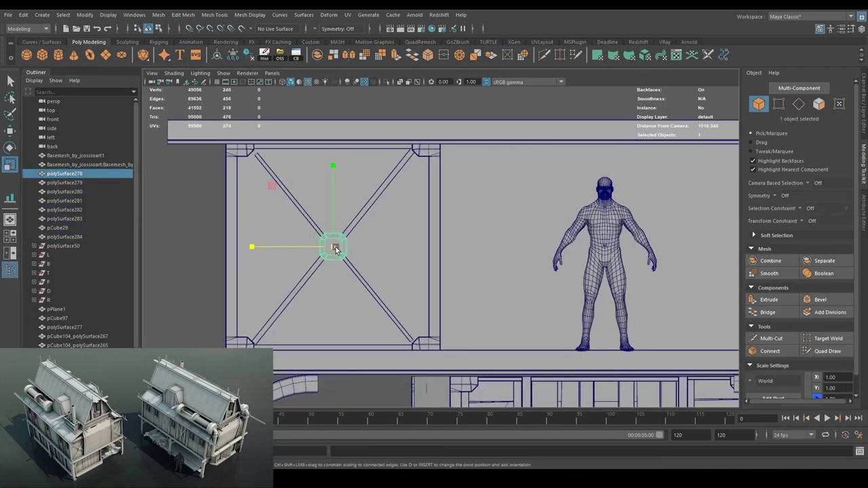
pyautogui.press('f')
pyautogui.press('e')
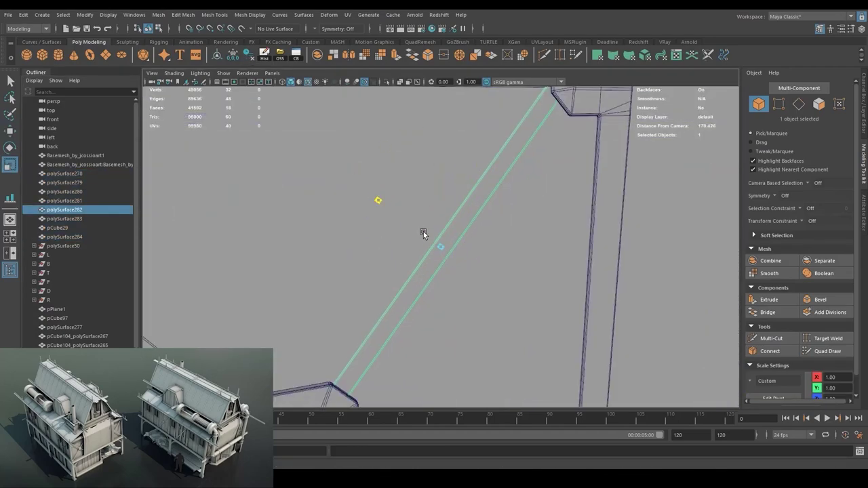
pyautogui.press('w')
pyautogui.press('4')
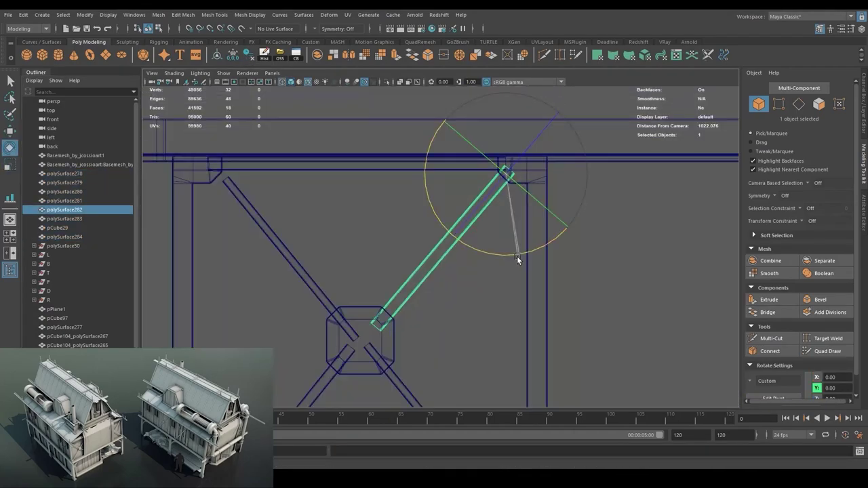
pyautogui.click(441, 128)
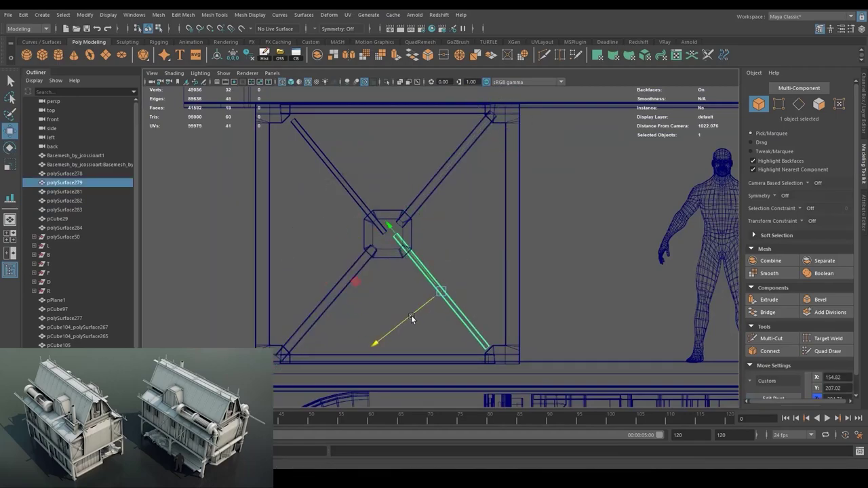
# Scale the lower-right diagonal brace and rotate it toward the upper-left corner.
pyautogui.moveTo(485, 339); pyautogui.dragTo(459, 328)
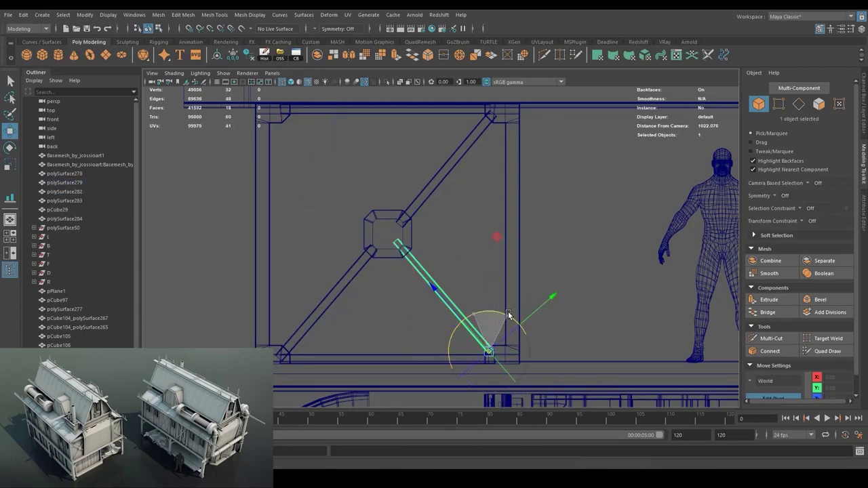
pyautogui.press('5')
pyautogui.scroll(-3)
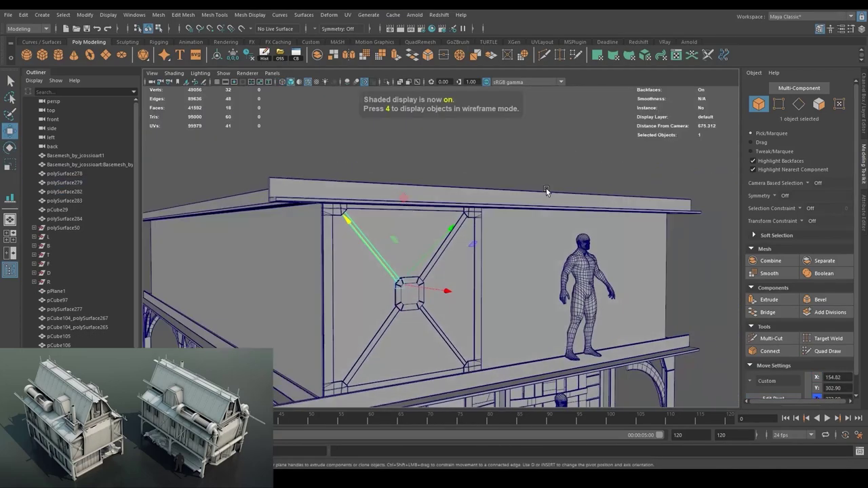
pyautogui.press('r')
pyautogui.moveTo(546, 188); pyautogui.dragTo(376, 264)
pyautogui.scroll(3)
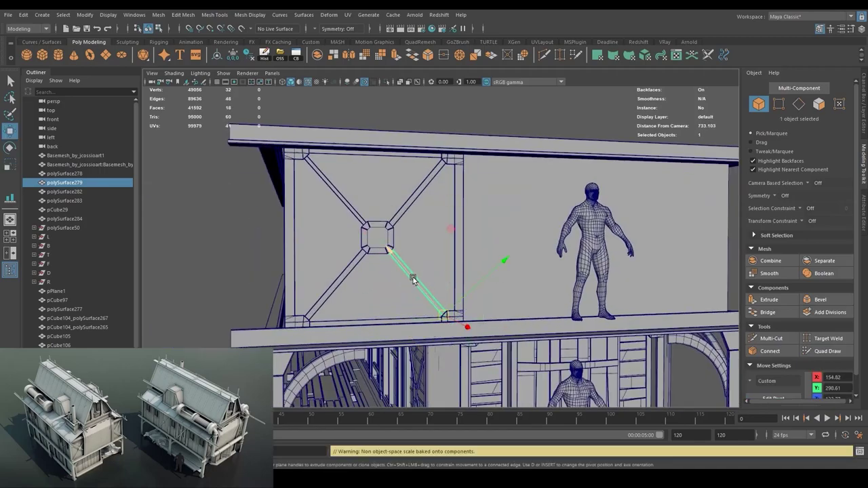
pyautogui.press('e')
pyautogui.moveTo(405, 197); pyautogui.dragTo(428, 161)
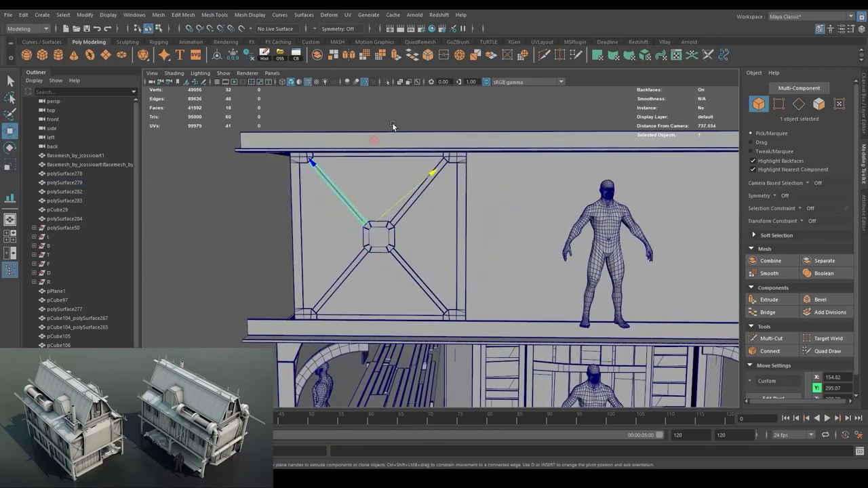
pyautogui.scroll(3)
pyautogui.moveTo(465, 190); pyautogui.dragTo(383, 260)
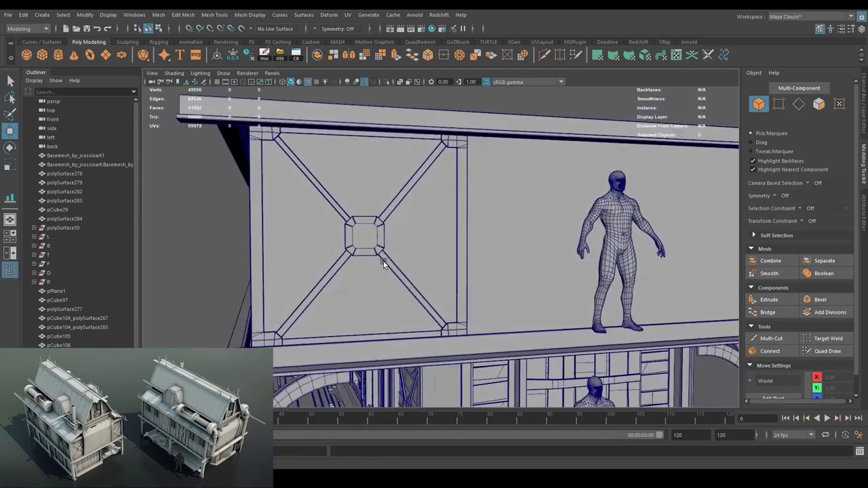
# Select the whole X-braced panel and duplicate it.
pyautogui.press('F11')
pyautogui.click(383, 261)
pyautogui.press('F8')
pyautogui.moveTo(224, 256); pyautogui.dragTo(500, 184)
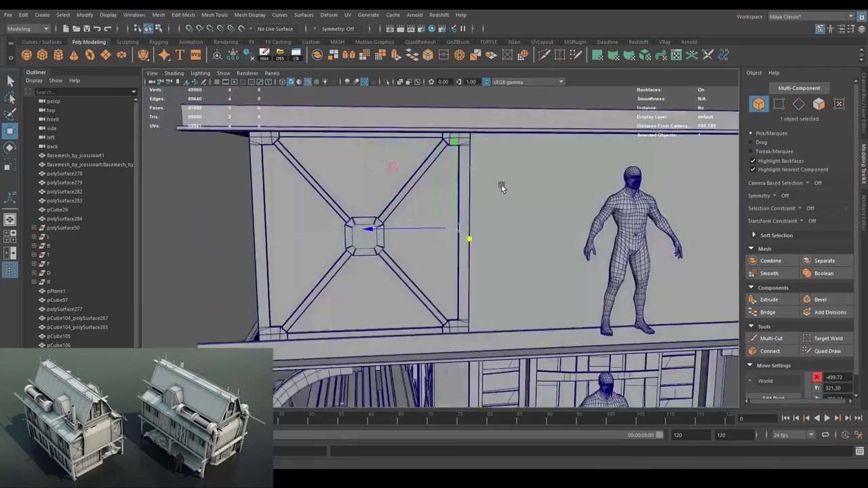
pyautogui.hotkey('ctrl', 'd')
pyautogui.scroll(-3)
# Slide the copied X-braced panel right along the upper storey wall.
pyautogui.moveTo(258, 232); pyautogui.dragTo(460, 232)
pyautogui.moveTo(461, 233); pyautogui.dragTo(528, 276)
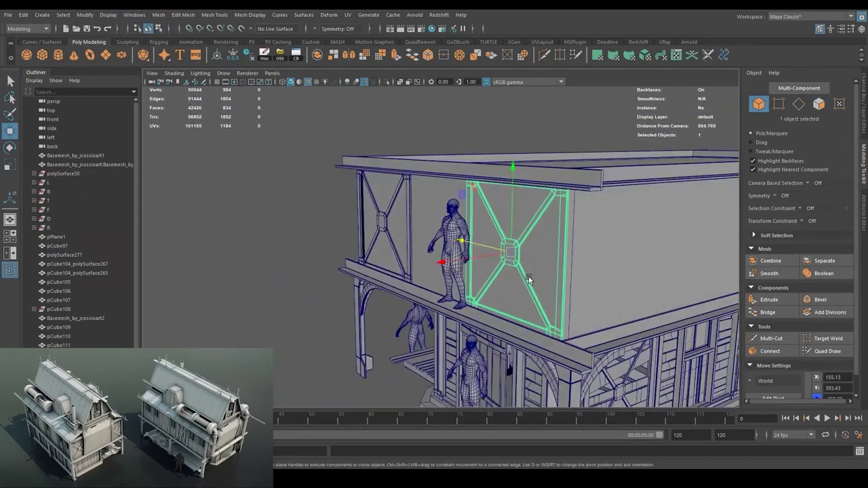
pyautogui.scroll(3)
pyautogui.scroll(3)
pyautogui.scroll(3)
pyautogui.scroll(-3)
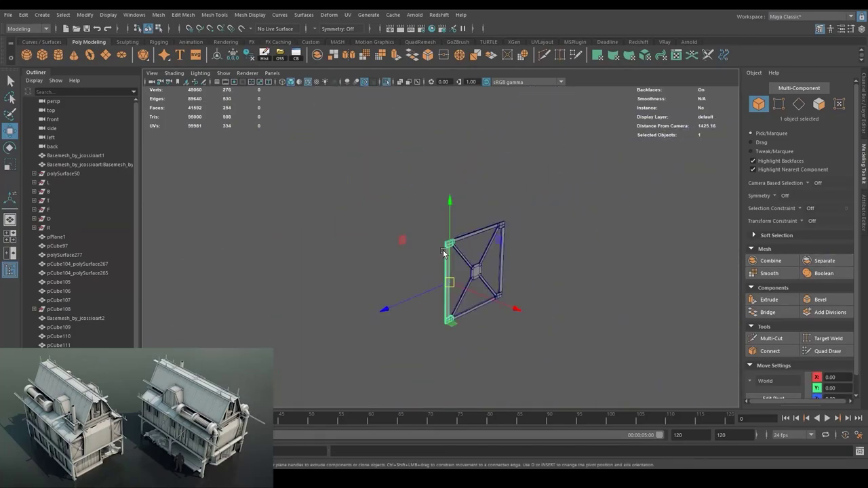
pyautogui.moveTo(462, 264); pyautogui.dragTo(448, 272)
# Mirror the side post across the frame with a merge threshold of 0.1.
pyautogui.press('4')
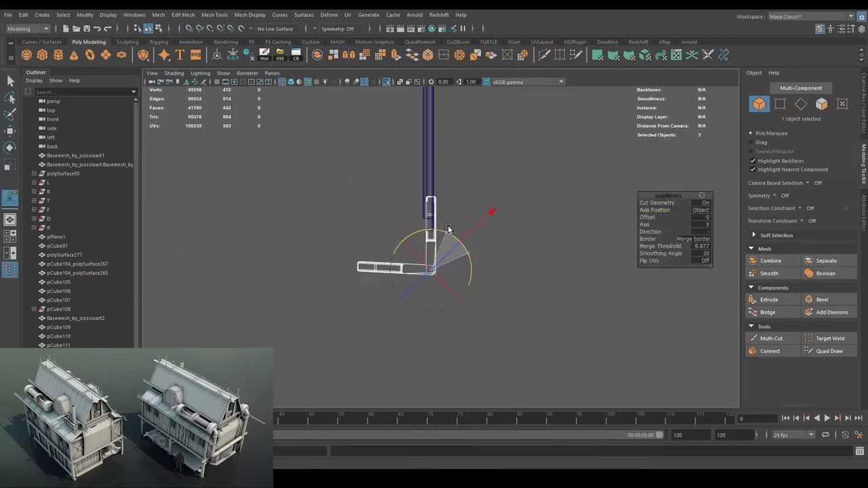
pyautogui.press('5')
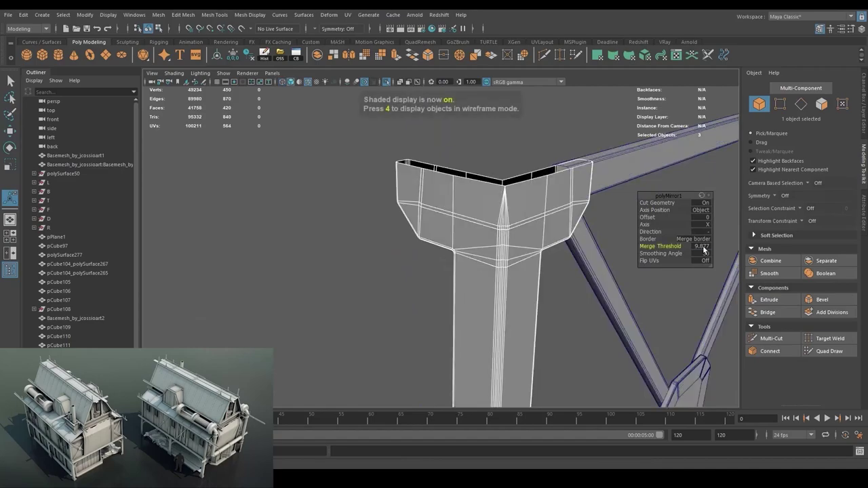
pyautogui.write('0.1')
pyautogui.moveTo(439, 318); pyautogui.dragTo(527, 280)
pyautogui.scroll(3)
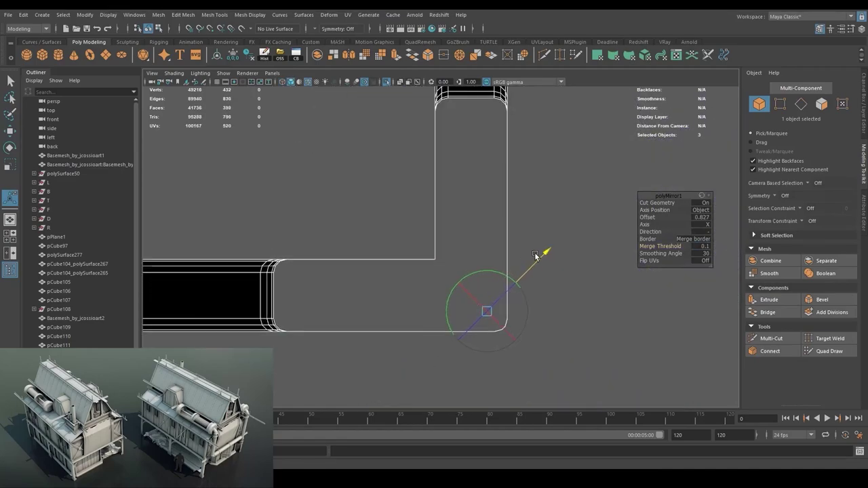
pyautogui.moveTo(534, 252); pyautogui.dragTo(486, 288)
# Select the frame pieces and set the panel's scale in the Channel Box to fit the wall.
pyautogui.click(445, 234)
pyautogui.press('w')
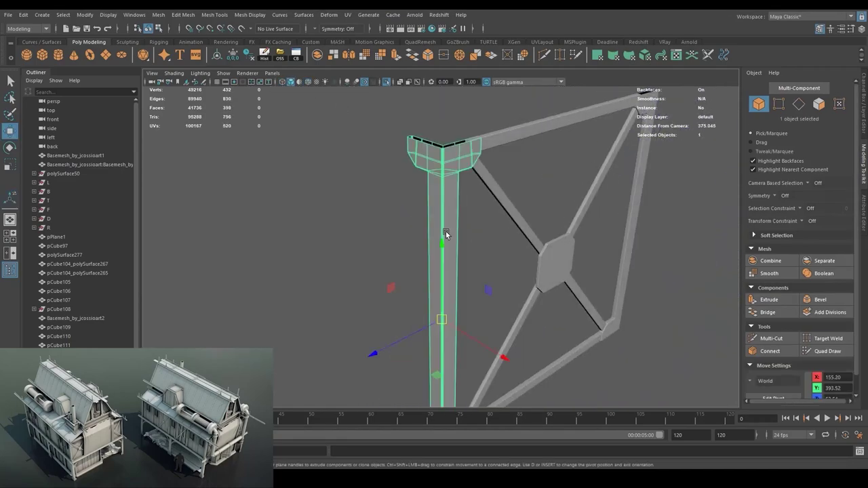
pyautogui.scroll(-3)
pyautogui.moveTo(446, 234); pyautogui.dragTo(594, 349)
pyautogui.press('4')
pyautogui.hotkey('ctrl', '1')
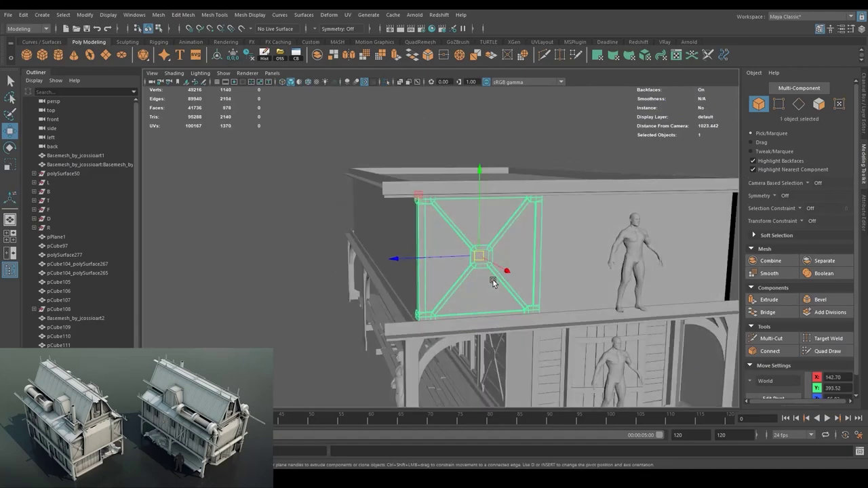
pyautogui.press('4')
pyautogui.moveTo(431, 232); pyautogui.dragTo(536, 230)
pyautogui.press('5')
pyautogui.hotkey('ctrl', 'a')
pyautogui.click(841, 156)
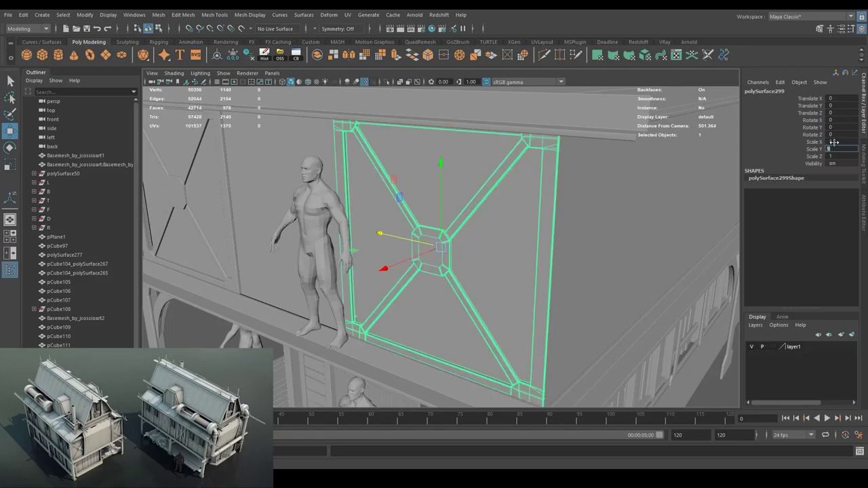
# Select the vertical corner beam and corner pillar group F at the building corner.
pyautogui.moveTo(834, 143); pyautogui.dragTo(416, 242)
pyautogui.press('space')
pyautogui.press('space')
pyautogui.click(491, 233)
pyautogui.moveTo(636, 223); pyautogui.dragTo(379, 169)
pyautogui.click(347, 82)
pyautogui.moveTo(475, 204); pyautogui.dragTo(389, 280)
pyautogui.click(621, 248)
pyautogui.click(465, 319)
pyautogui.moveTo(465, 318); pyautogui.dragTo(580, 358)
# Adjust the four vertices at the beam end and cut a new edge across the beam.
pyautogui.moveTo(428, 360); pyautogui.dragTo(448, 150)
pyautogui.press('r')
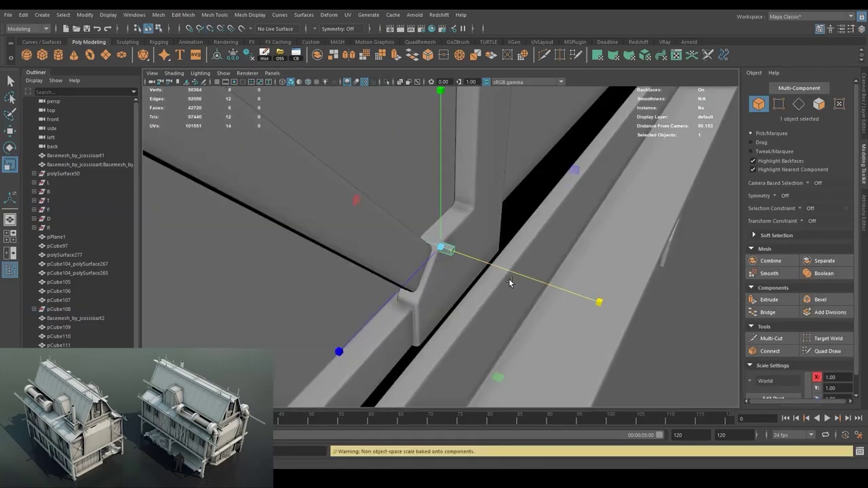
pyautogui.scroll(3)
pyautogui.moveTo(419, 245); pyautogui.dragTo(519, 281)
pyautogui.press('w')
pyautogui.click(439, 312)
pyautogui.moveTo(439, 313); pyautogui.dragTo(450, 259)
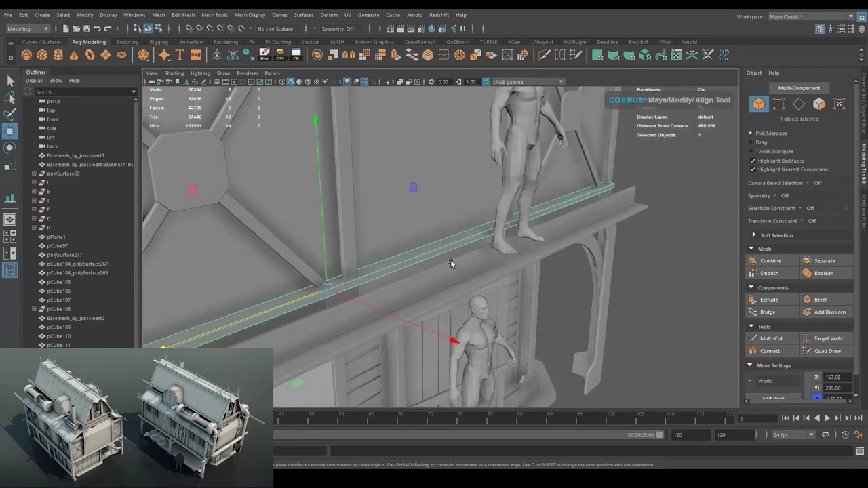
pyautogui.click(444, 234)
# Bevel the selected beam edge and set the bevel to 8 segments.
pyautogui.moveTo(528, 236); pyautogui.dragTo(443, 157)
pyautogui.press('4')
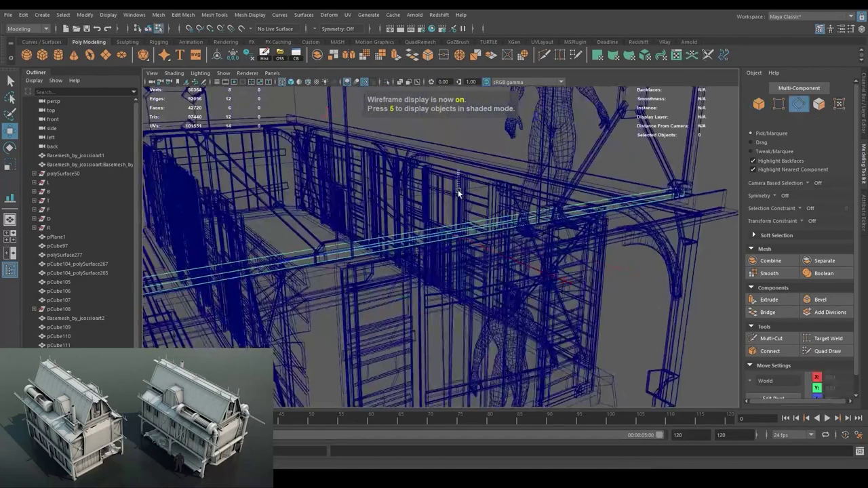
pyautogui.press('5')
pyautogui.moveTo(458, 189); pyautogui.dragTo(518, 267)
pyautogui.hotkey('ctrl', 'b')
pyautogui.click(681, 210)
pyautogui.moveTo(681, 210); pyautogui.dragTo(454, 256)
pyautogui.write('8')
pyautogui.moveTo(683, 214); pyautogui.dragTo(436, 228)
# Select the step's edge loop, isolate the beam and bevel its four edges.
pyautogui.press('w')
pyautogui.click(669, 206)
pyautogui.doubleClick(444, 198)
pyautogui.press('r')
pyautogui.hotkey('ctrl', '1')
pyautogui.moveTo(361, 296); pyautogui.dragTo(407, 284)
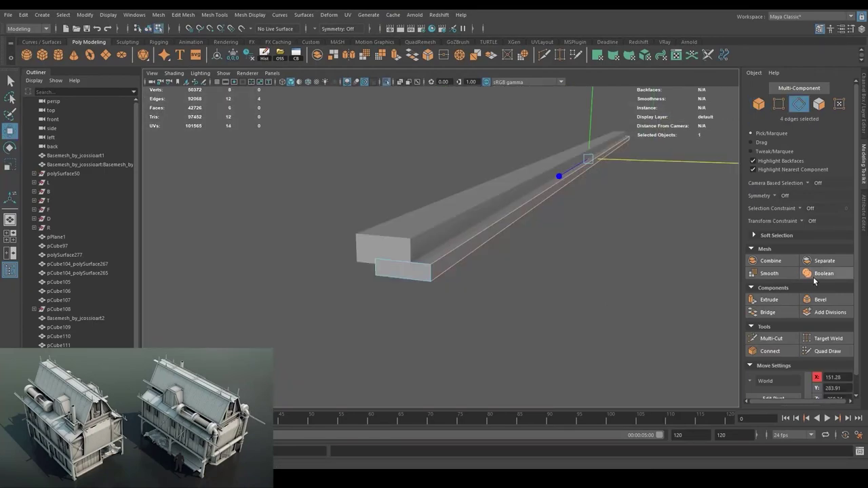
pyautogui.click(819, 299)
pyautogui.press('F8')
pyautogui.hotkey('ctrl', '1')
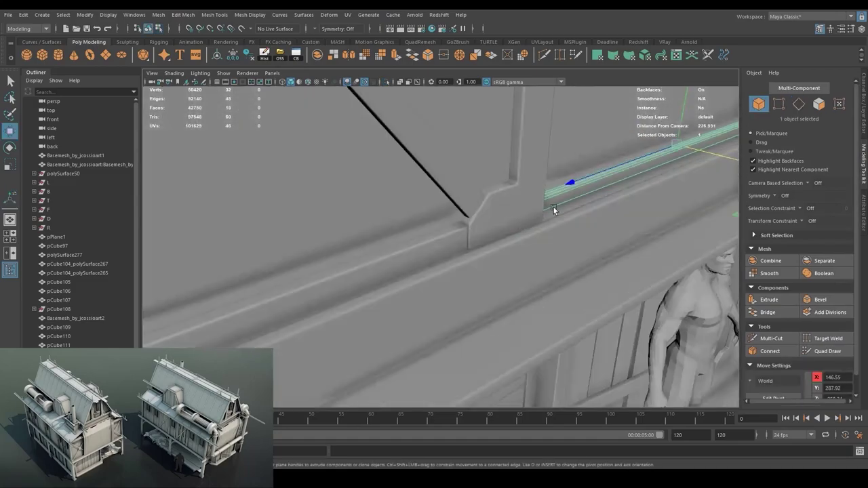
pyautogui.scroll(-3)
pyautogui.moveTo(474, 203); pyautogui.dragTo(419, 164)
pyautogui.scroll(3)
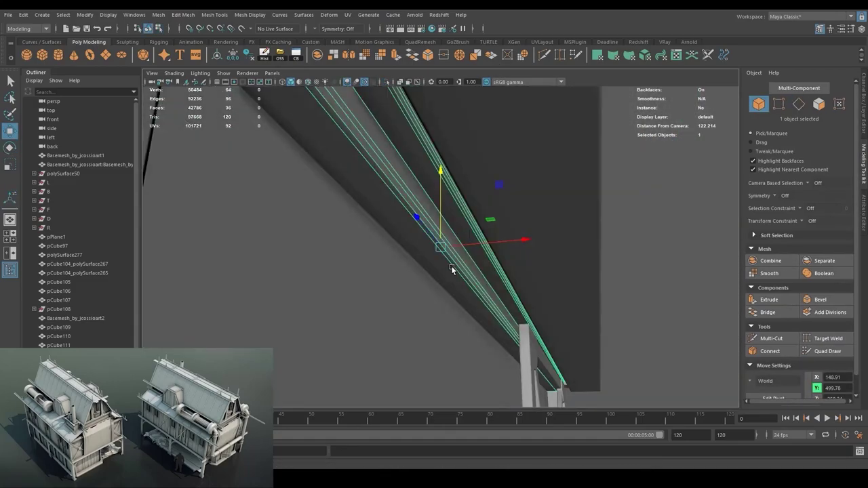
# Select the standing reference figure and save the Home scene.
pyautogui.click(682, 312)
pyautogui.moveTo(682, 311); pyautogui.dragTo(424, 258)
pyautogui.scroll(-3)
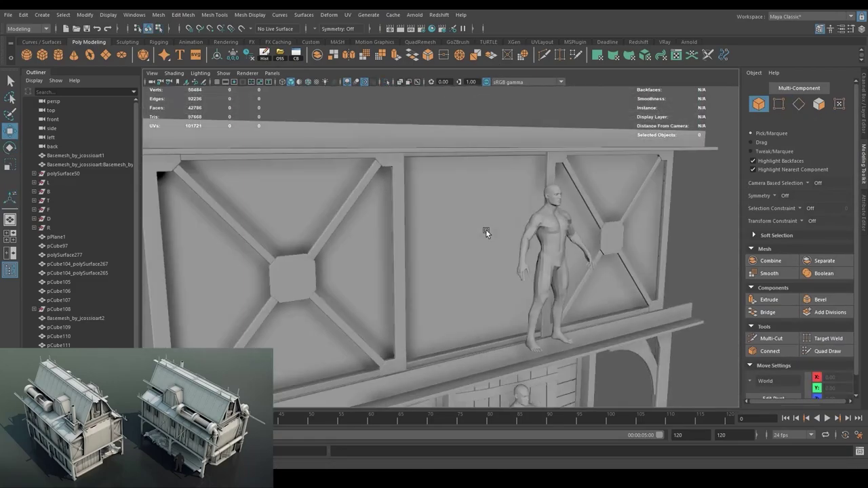
pyautogui.click(552, 272)
pyautogui.moveTo(553, 272); pyautogui.dragTo(499, 309)
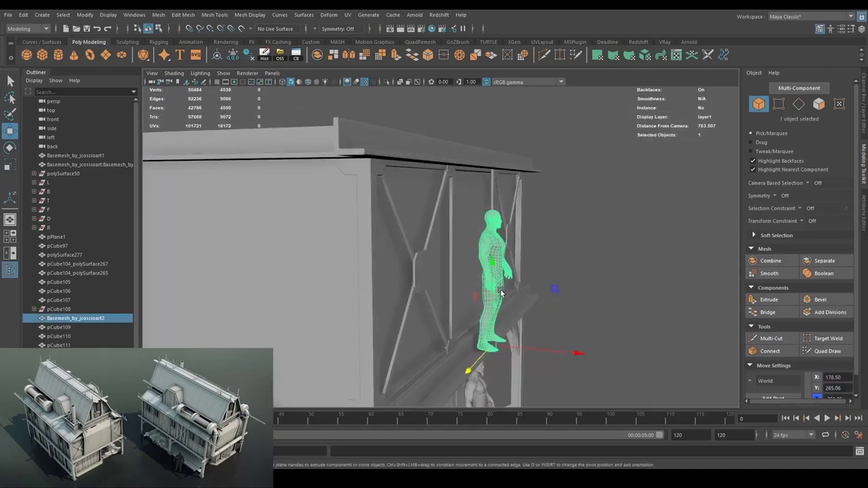
pyautogui.scroll(-3)
pyautogui.hotkey('ctrl', 's')
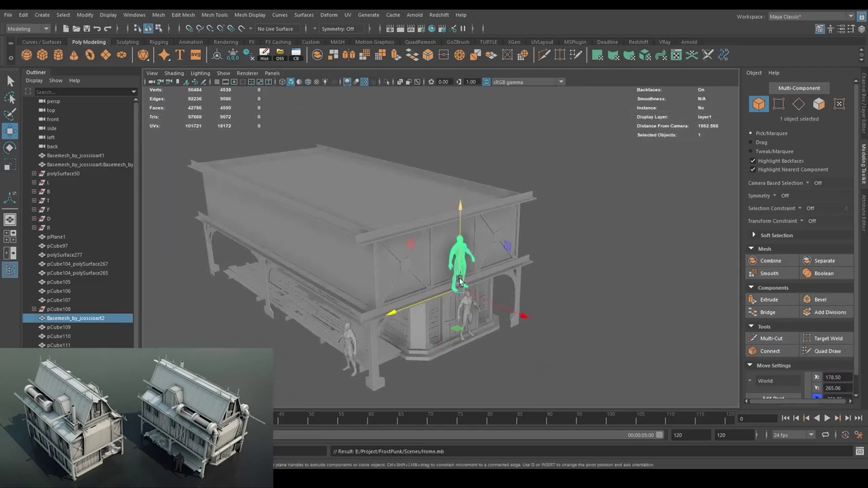
# Select the upper storey box and frame the view on it.
pyautogui.click(434, 265)
pyautogui.press('f')
pyautogui.scroll(3)
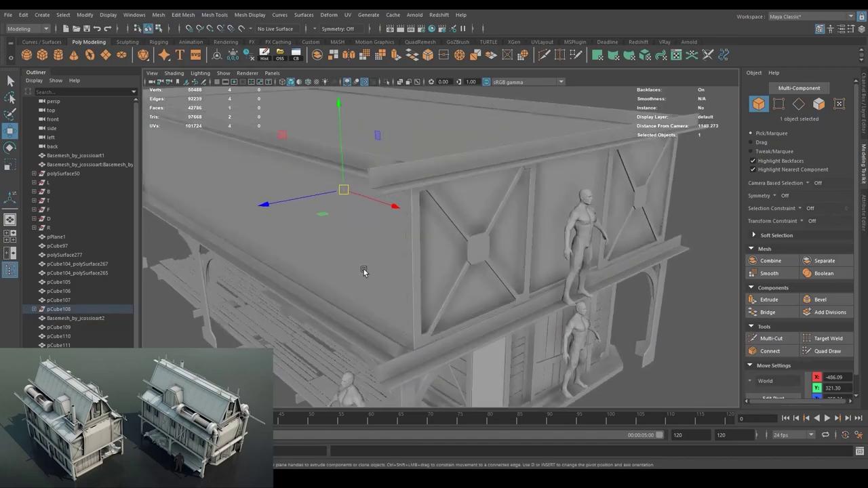
pyautogui.moveTo(363, 271); pyautogui.dragTo(348, 200)
pyautogui.scroll(3)
pyautogui.scroll(-3)
# Duplicate the long front beam and move the copy under the upper storey.
pyautogui.moveTo(397, 265); pyautogui.dragTo(536, 324)
pyautogui.click(536, 324)
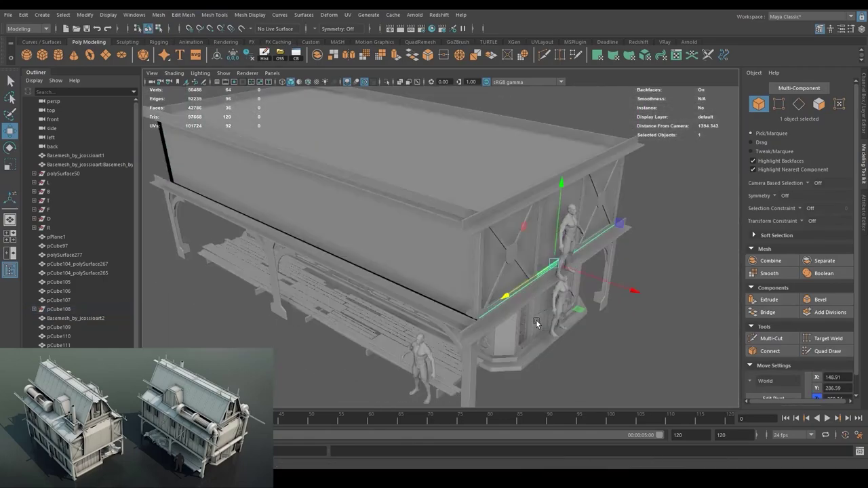
pyautogui.press('w')
pyautogui.press('f')
pyautogui.moveTo(512, 309); pyautogui.dragTo(265, 162)
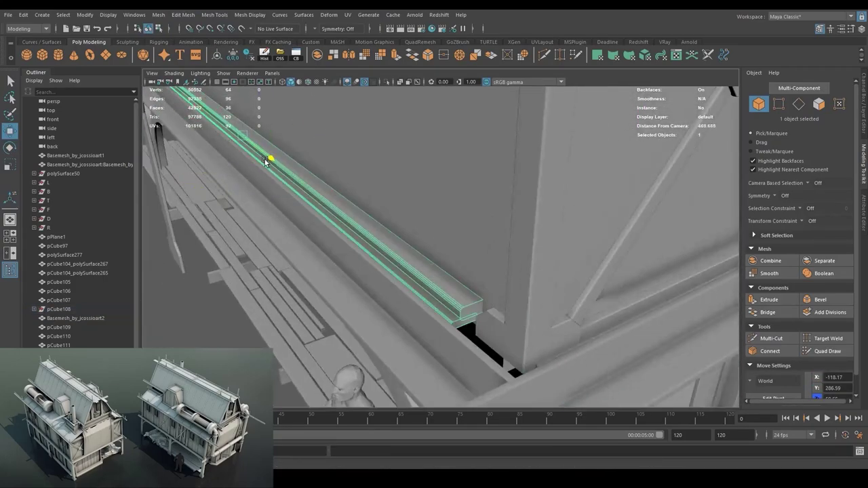
pyautogui.moveTo(286, 173); pyautogui.dragTo(310, 380)
pyautogui.moveTo(310, 380); pyautogui.dragTo(532, 310)
pyautogui.moveTo(531, 310); pyautogui.dragTo(407, 319)
pyautogui.moveTo(406, 319); pyautogui.dragTo(344, 235)
# Select the X-braced wall panel and move group8 out of group L to top level.
pyautogui.moveTo(379, 203); pyautogui.dragTo(325, 285)
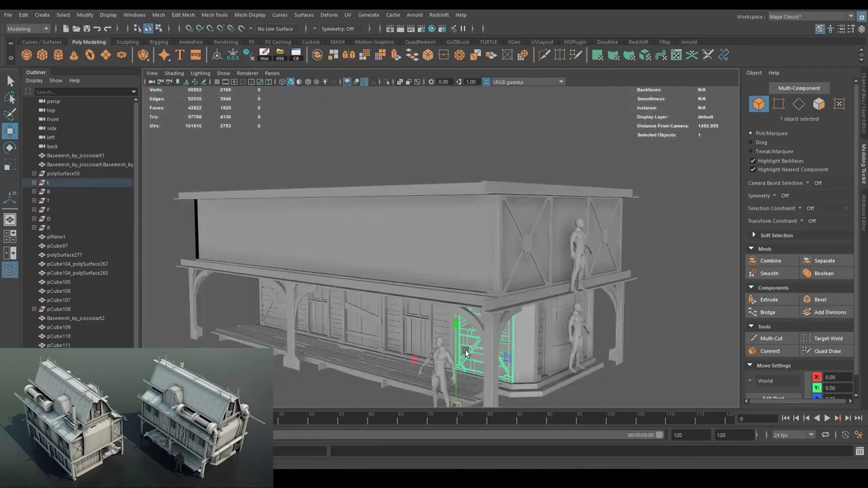
pyautogui.moveTo(325, 284); pyautogui.dragTo(350, 318)
pyautogui.press('f')
pyautogui.moveTo(60, 238); pyautogui.dragTo(59, 173)
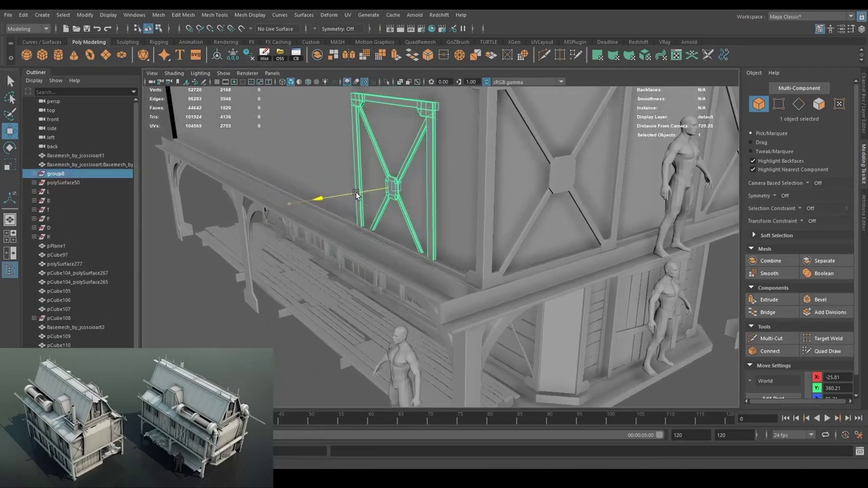
pyautogui.moveTo(305, 204); pyautogui.dragTo(405, 212)
pyautogui.moveTo(405, 213); pyautogui.dragTo(313, 301)
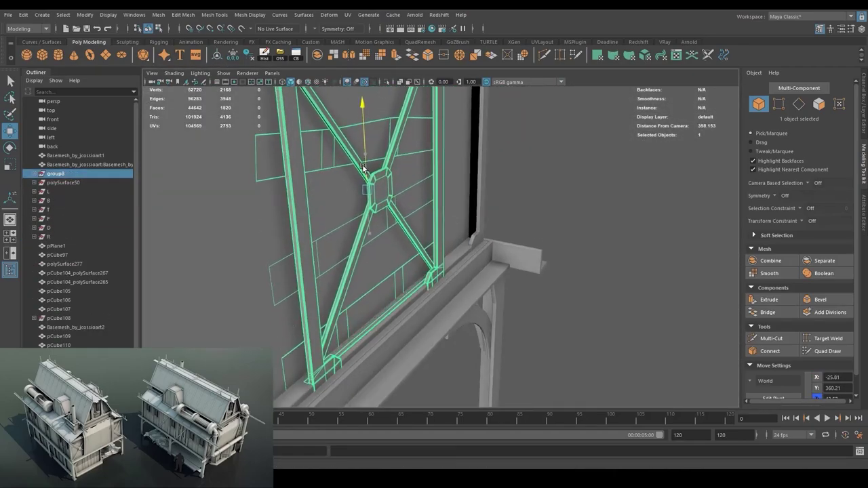
# Raise the group8 panel to the upper storey and slide it left along the wall.
pyautogui.moveTo(362, 167); pyautogui.dragTo(407, 204)
pyautogui.moveTo(387, 272); pyautogui.dragTo(596, 261)
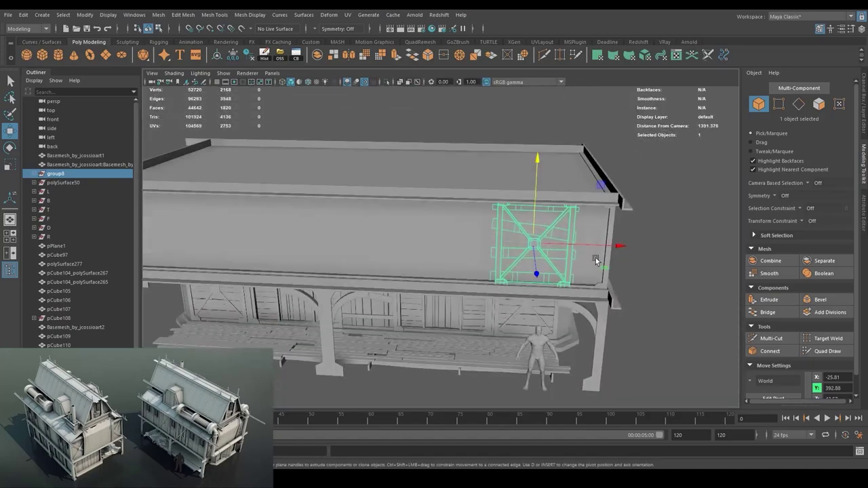
pyautogui.moveTo(596, 261); pyautogui.dragTo(571, 225)
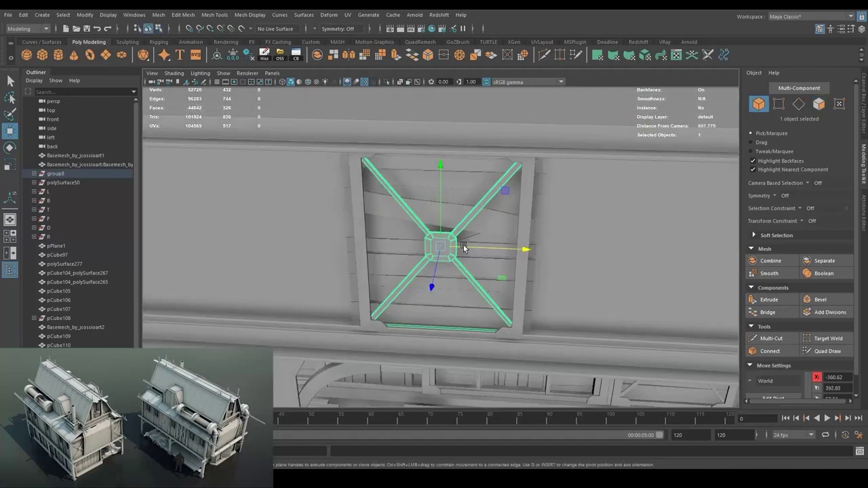
pyautogui.press('Up')
pyautogui.moveTo(422, 242); pyautogui.dragTo(308, 246)
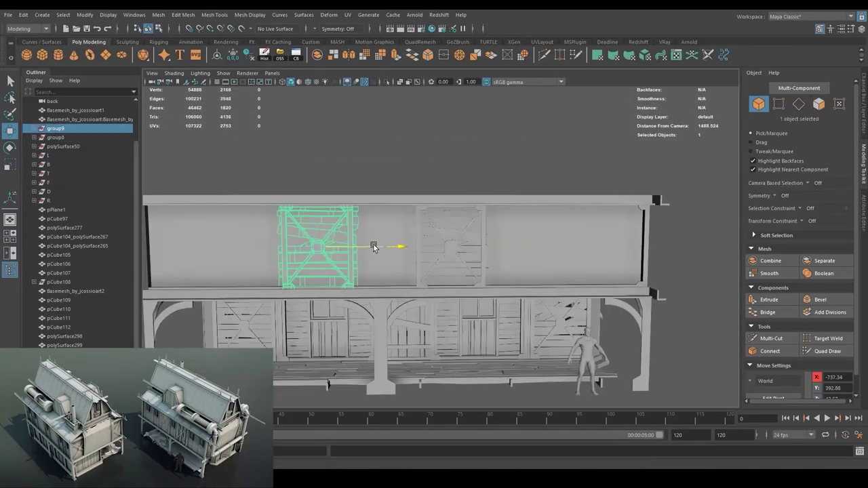
# Inspect the porch column and the placed panels from several angles.
pyautogui.moveTo(534, 246); pyautogui.dragTo(474, 305)
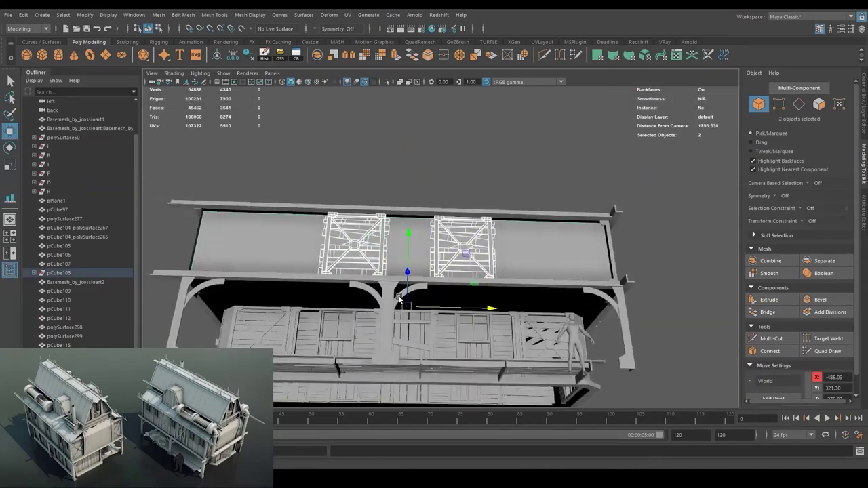
pyautogui.click(391, 339)
pyautogui.moveTo(426, 351); pyautogui.dragTo(521, 365)
pyautogui.scroll(-3)
pyautogui.click(509, 314)
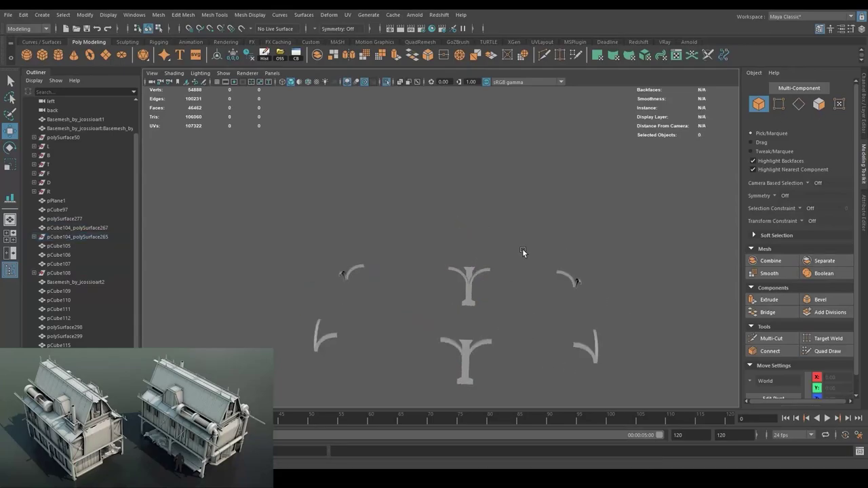
pyautogui.scroll(3)
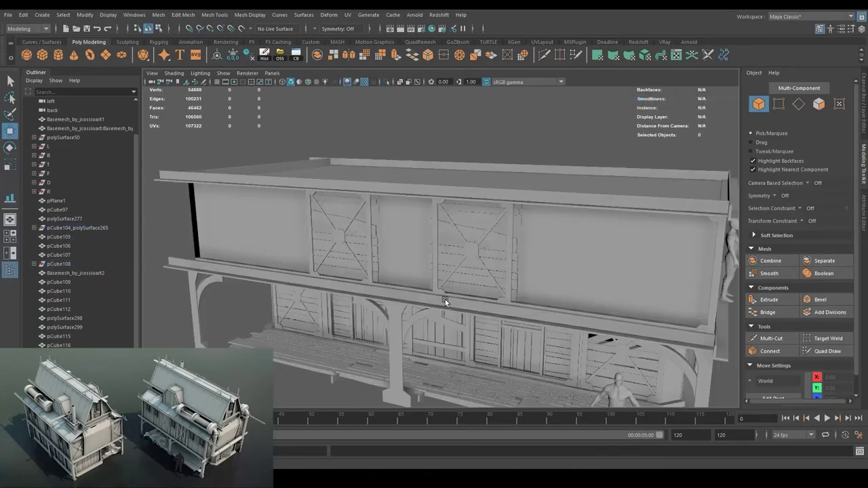
pyautogui.moveTo(445, 299); pyautogui.dragTo(405, 223)
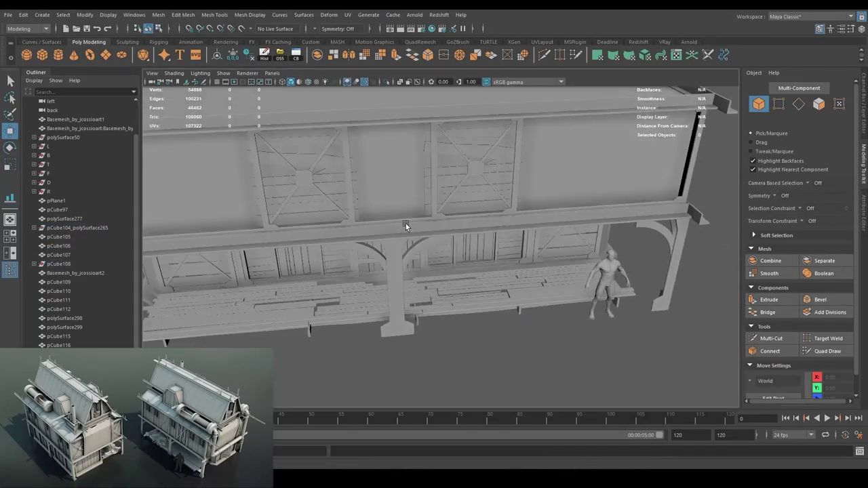
pyautogui.scroll(3)
pyautogui.rightClick(585, 239)
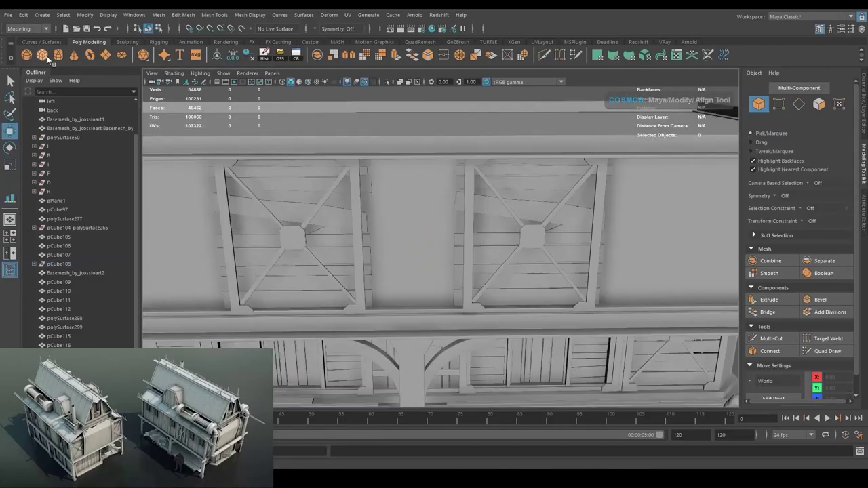
pyautogui.press('f')
pyautogui.moveTo(478, 290); pyautogui.dragTo(406, 306)
# Save the scene.
pyautogui.scroll(3)
pyautogui.hotkey('ctrl', 's')
pyautogui.scroll(-3)
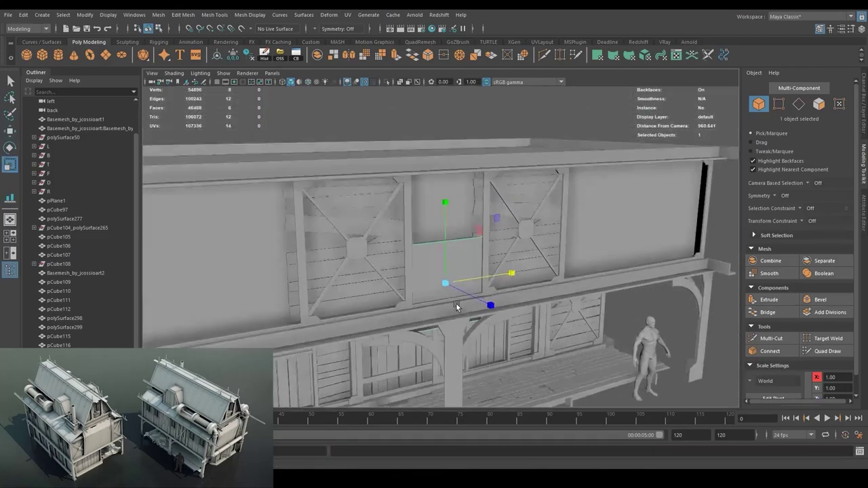
pyautogui.scroll(3)
# Select the long strip along the lower beam, then the small panel piece.
pyautogui.moveTo(483, 240); pyautogui.dragTo(588, 314)
pyautogui.doubleClick(588, 315)
pyautogui.press('w')
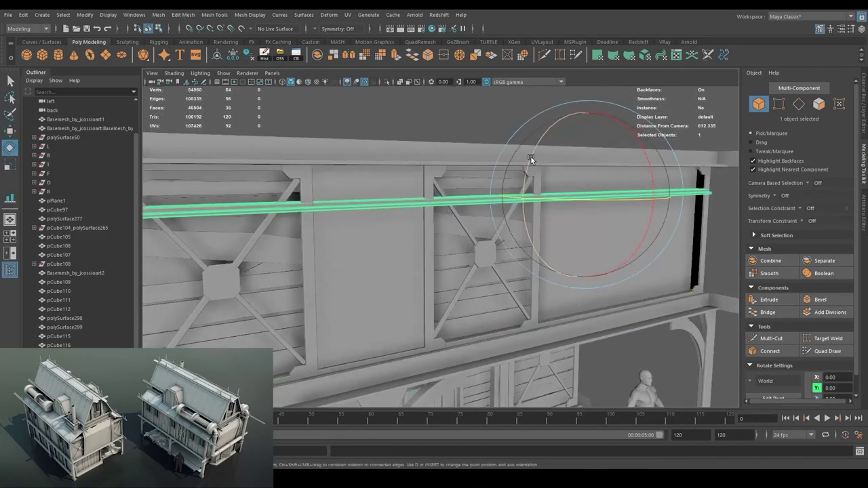
pyautogui.moveTo(309, 261); pyautogui.dragTo(473, 290)
pyautogui.click(401, 284)
pyautogui.press('w')
pyautogui.scroll(3)
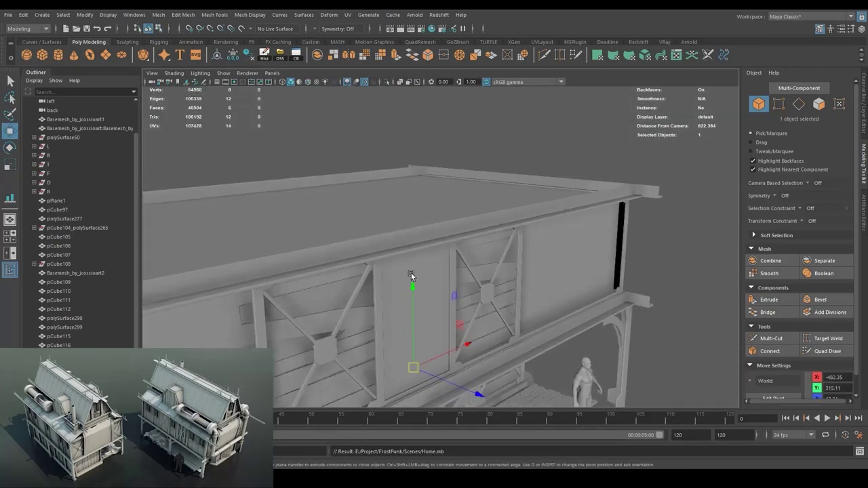
pyautogui.moveTo(411, 275); pyautogui.dragTo(522, 348)
pyautogui.scroll(3)
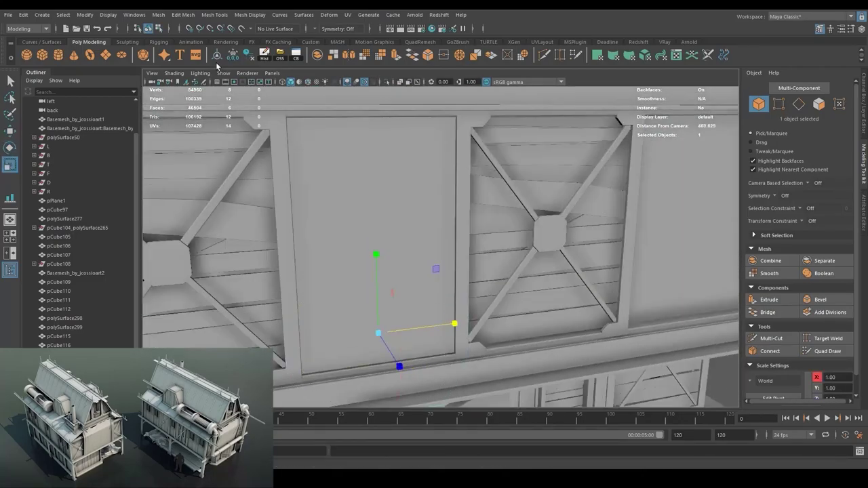
pyautogui.moveTo(424, 263); pyautogui.dragTo(533, 264)
pyautogui.scroll(3)
# Select the wall panel between the braces and its lower edge.
pyautogui.click(453, 304)
pyautogui.moveTo(453, 304); pyautogui.dragTo(479, 329)
pyautogui.scroll(3)
pyautogui.press('w')
pyautogui.moveTo(407, 291); pyautogui.dragTo(604, 293)
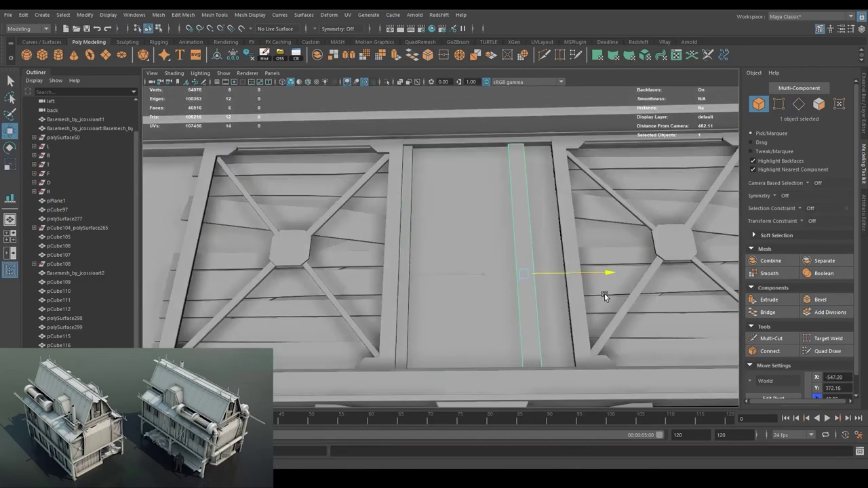
pyautogui.moveTo(468, 324); pyautogui.dragTo(463, 317)
pyautogui.click(463, 317)
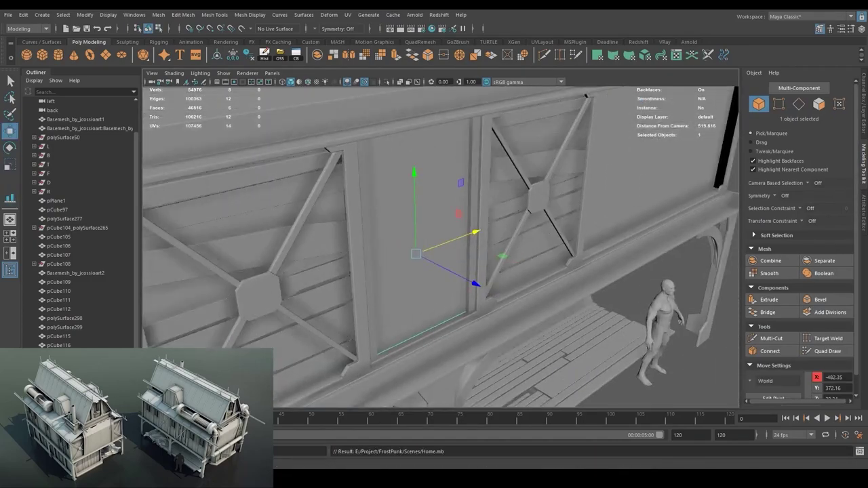
pyautogui.moveTo(433, 203); pyautogui.dragTo(492, 195)
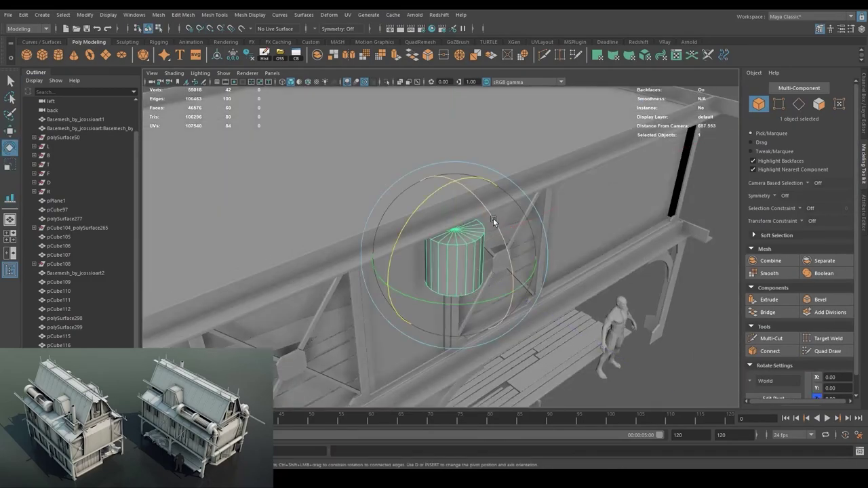
# Frame the new cylinder and switch to editing its components.
pyautogui.click(398, 327)
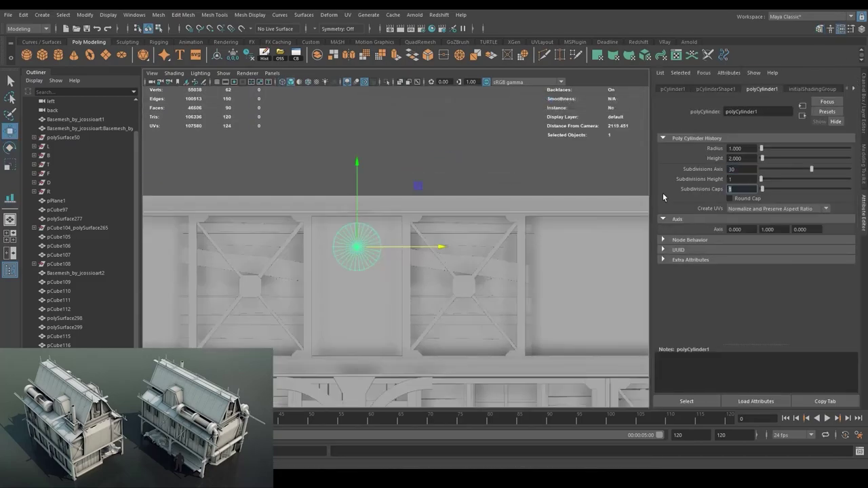
pyautogui.scroll(3)
pyautogui.press('f')
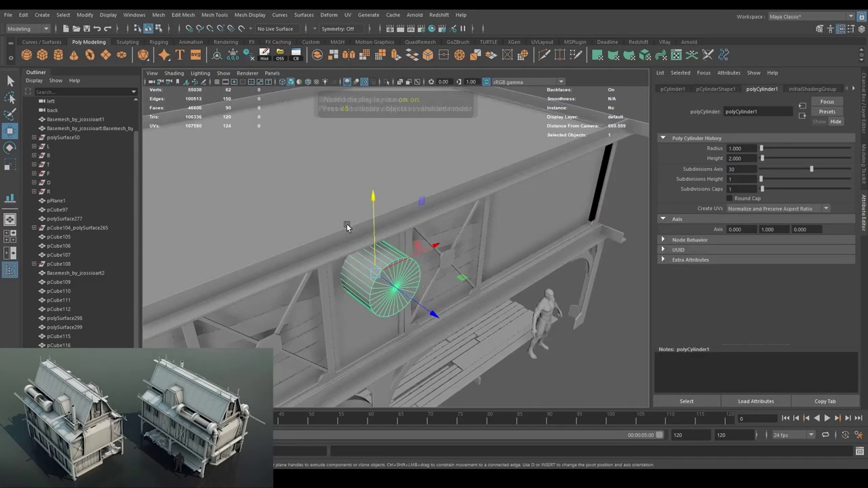
pyautogui.click(819, 28)
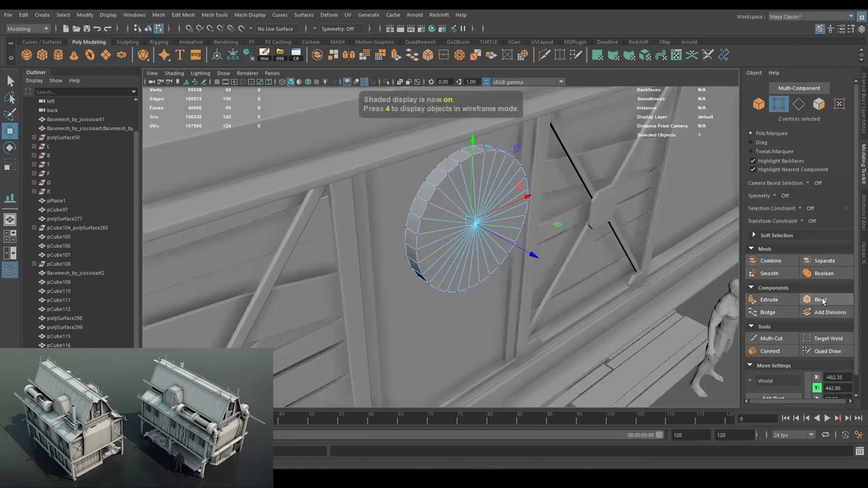
pyautogui.moveTo(479, 208); pyautogui.dragTo(515, 223)
# Delete the cylinder caps, bridge the rims into a ring and remove its lower half.
pyautogui.press('Delete')
pyautogui.click(767, 312)
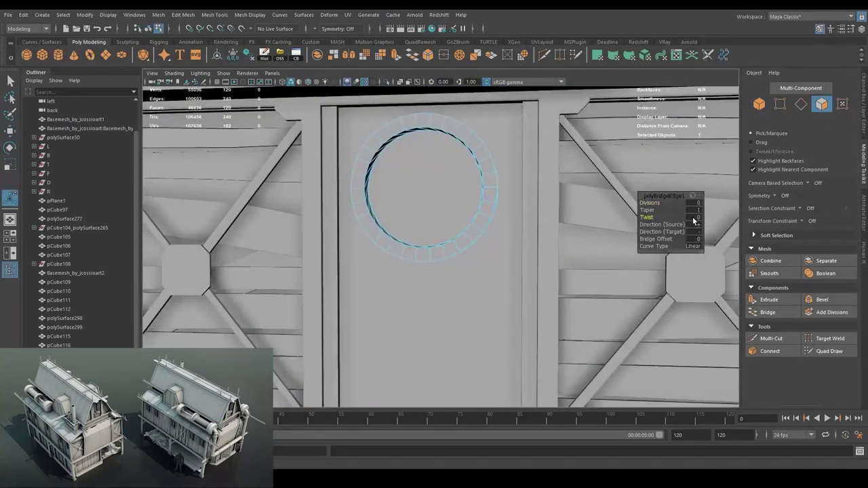
pyautogui.moveTo(647, 217); pyautogui.dragTo(705, 217)
pyautogui.press('w')
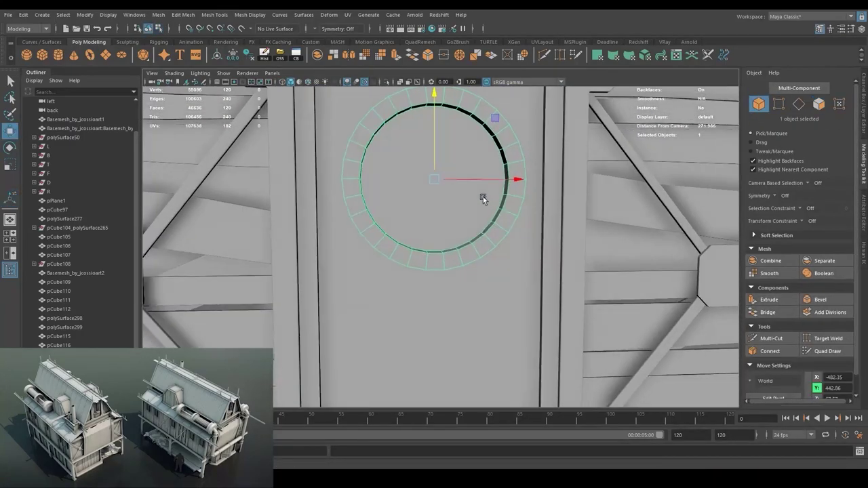
pyautogui.press('Delete')
pyautogui.doubleClick(513, 163)
pyautogui.scroll(-3)
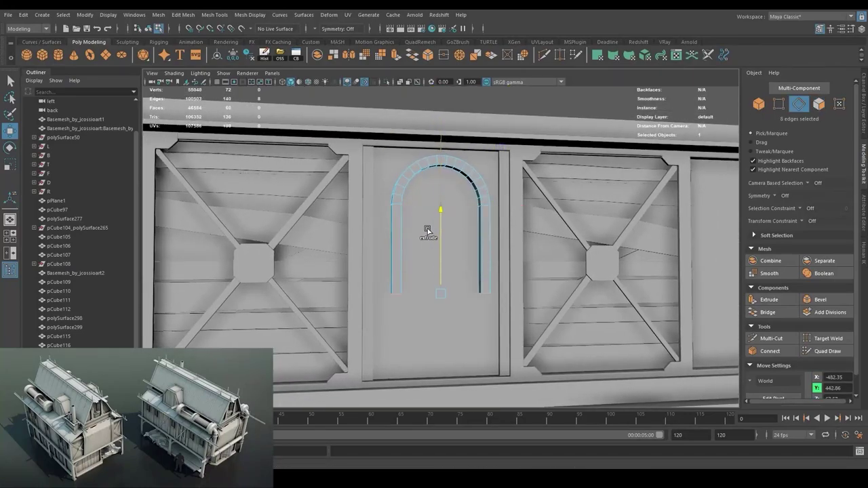
pyautogui.press('F8')
# Move and scale the arch piece to fit inside the door panel.
pyautogui.moveTo(515, 216); pyautogui.dragTo(487, 190)
pyautogui.press('w')
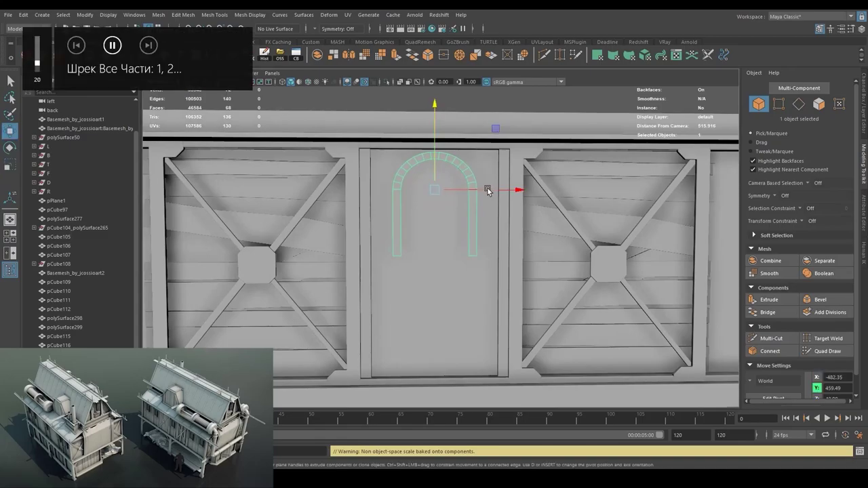
pyautogui.scroll(-3)
pyautogui.press('r')
pyautogui.moveTo(441, 219); pyautogui.dragTo(463, 252)
pyautogui.scroll(-3)
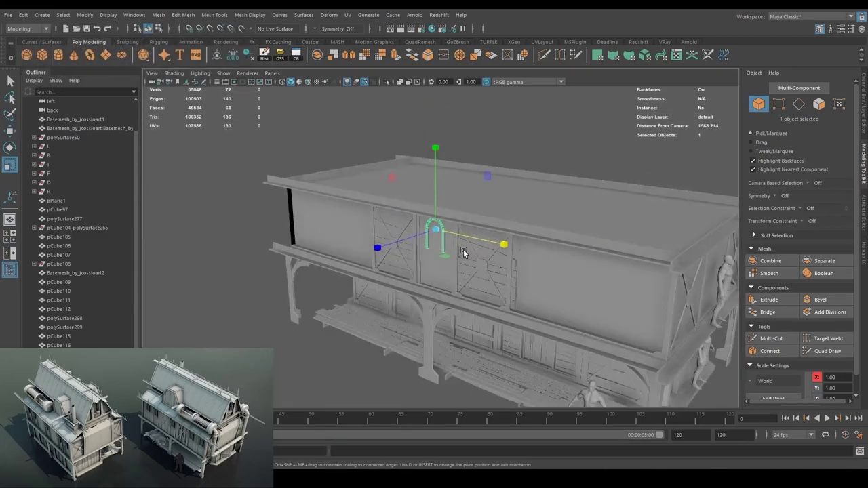
pyautogui.scroll(3)
# Adjust the arch's edges to match the door panel.
pyautogui.press('w')
pyautogui.hotkey('ctrl', 'F10')
pyautogui.scroll(3)
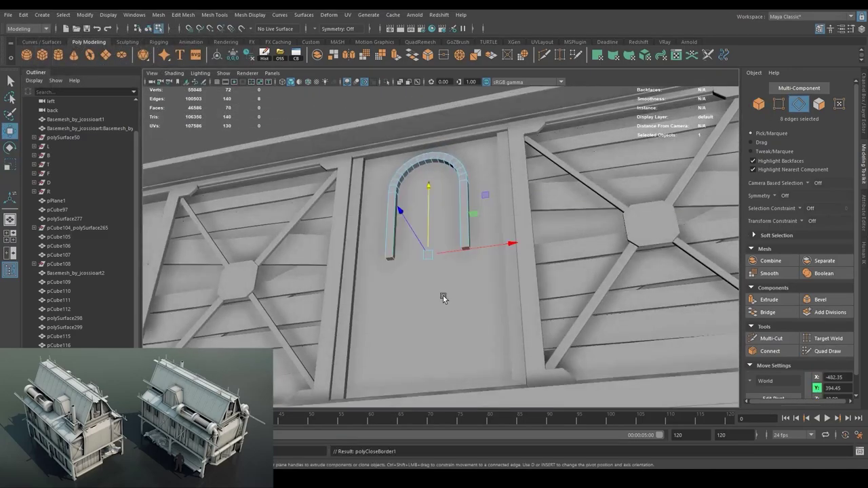
pyautogui.scroll(3)
pyautogui.scroll(-3)
pyautogui.press('F8')
pyautogui.scroll(-3)
pyautogui.scroll(3)
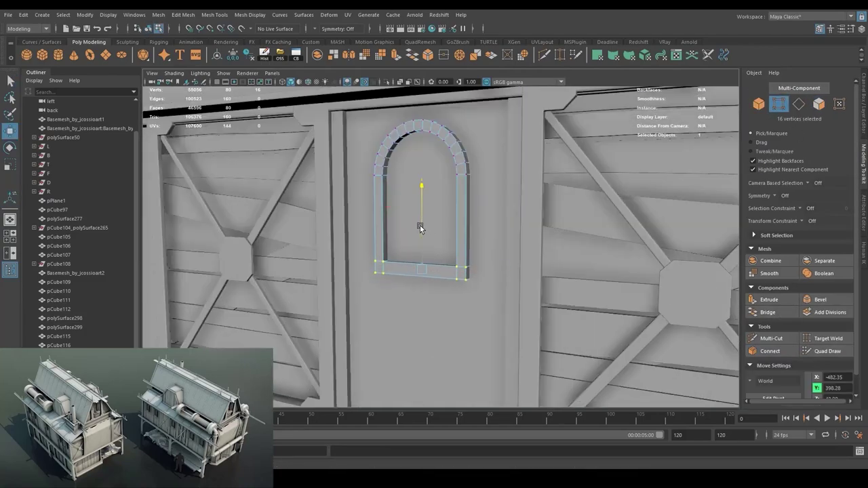
pyautogui.moveTo(420, 226); pyautogui.dragTo(494, 213)
# Isolate the arch window piece and select its bottom strip of faces.
pyautogui.hotkey('ctrl', '1')
pyautogui.press('4')
pyautogui.press('5')
pyautogui.hotkey('ctrl', '1')
pyautogui.press('F8')
pyautogui.press('w')
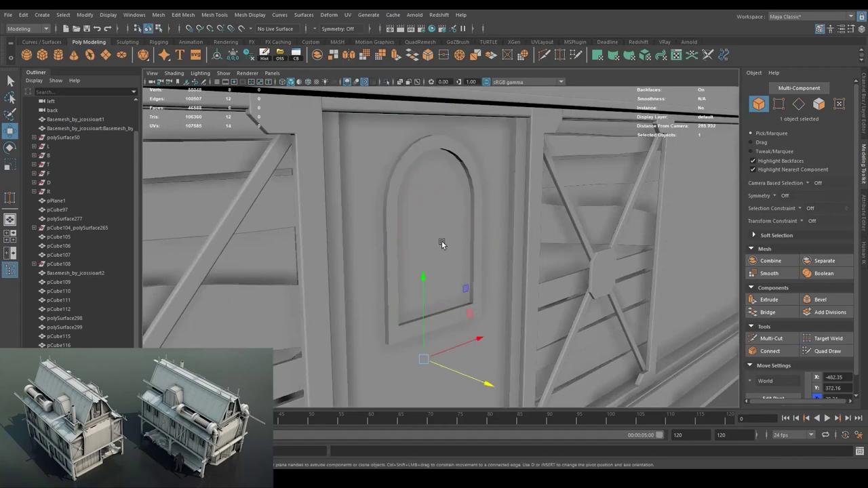
pyautogui.hotkey('ctrl', '1')
pyautogui.press('4')
pyautogui.moveTo(473, 337); pyautogui.dragTo(467, 327)
pyautogui.press('5')
pyautogui.press('F11')
pyautogui.press('4')
pyautogui.click(468, 327)
# Cut the arch shape out of the door panel with a Boolean Difference.
pyautogui.press('5')
pyautogui.moveTo(540, 232); pyautogui.dragTo(451, 286)
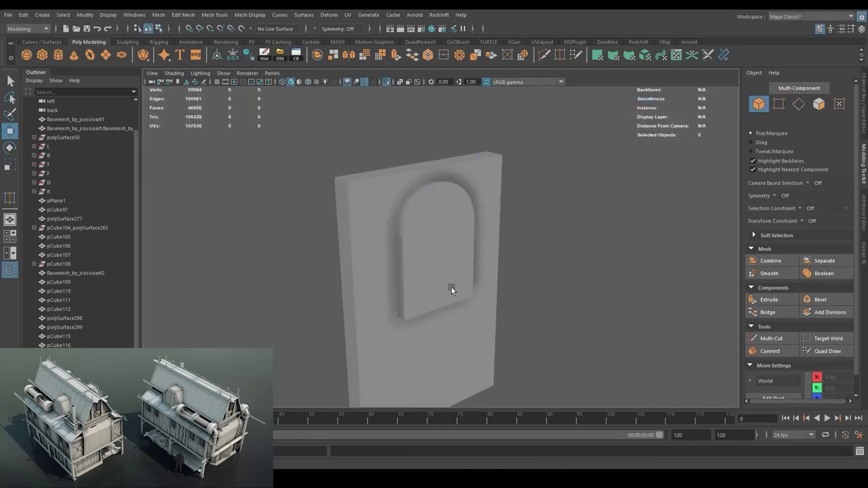
pyautogui.press('F8')
pyautogui.hotkey('ctrl', '1')
pyautogui.hotkey('ctrl', '1')
pyautogui.moveTo(441, 215); pyautogui.dragTo(481, 375)
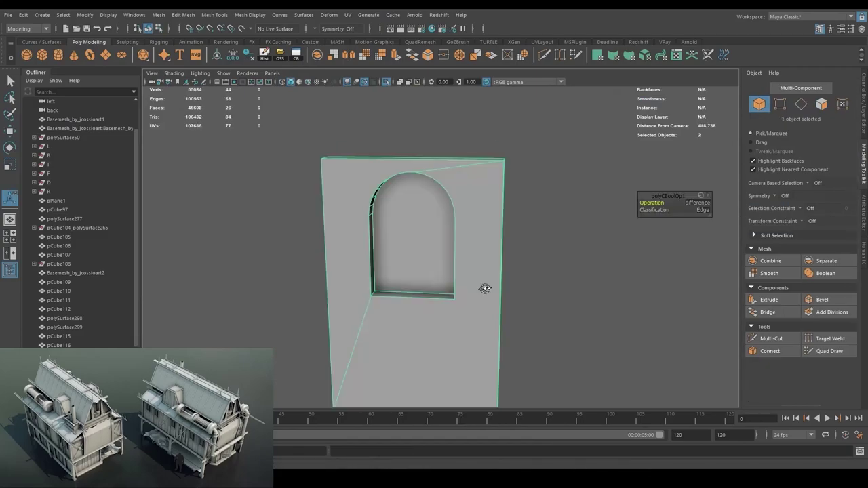
pyautogui.moveTo(484, 287); pyautogui.dragTo(547, 293)
pyautogui.press('4')
# Move a bar cube into the door's new arched window opening.
pyautogui.press('w')
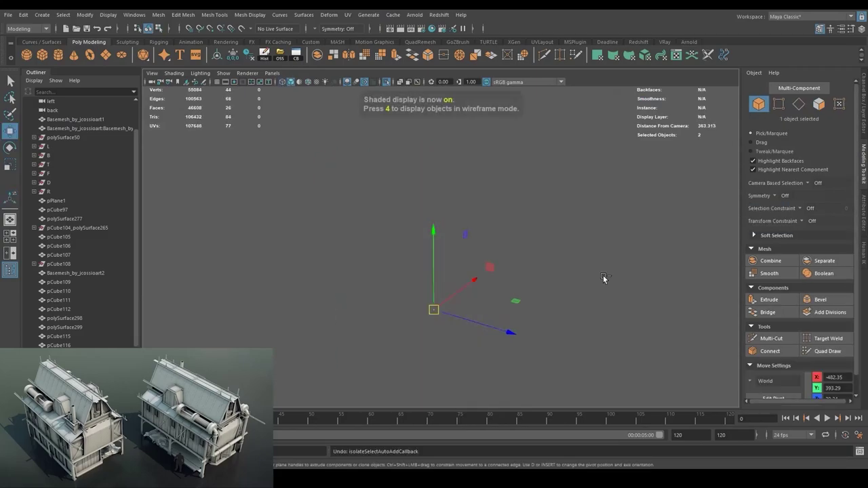
pyautogui.press('f')
pyautogui.moveTo(468, 203); pyautogui.dragTo(532, 366)
pyautogui.hotkey('ctrl', '1')
pyautogui.scroll(3)
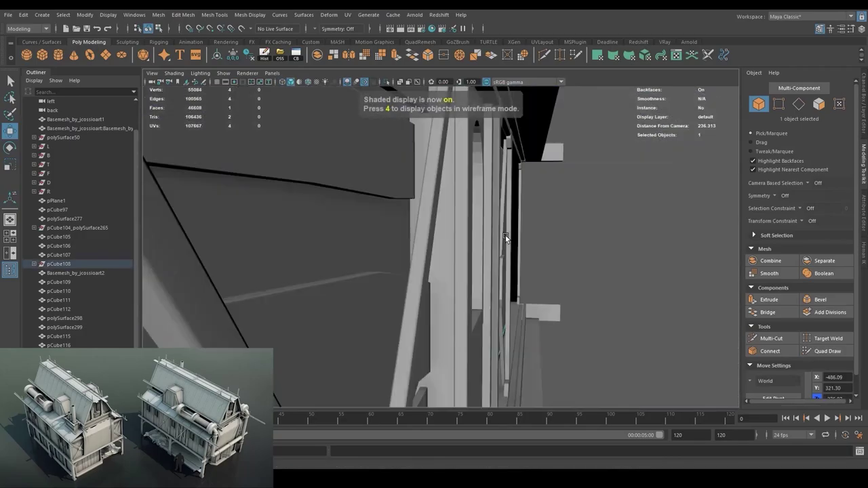
pyautogui.scroll(-3)
pyautogui.press('f')
# Scale and reposition the crossbars toward the bottom of the arched window.
pyautogui.press('r')
pyautogui.moveTo(469, 258); pyautogui.dragTo(471, 217)
pyautogui.scroll(-3)
pyautogui.scroll(3)
pyautogui.press('w')
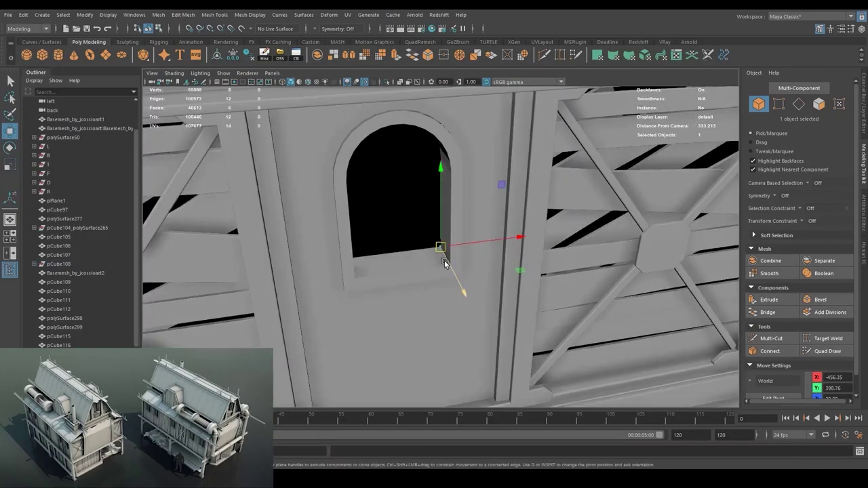
pyautogui.scroll(-3)
pyautogui.moveTo(406, 258); pyautogui.dragTo(379, 271)
pyautogui.scroll(3)
pyautogui.scroll(-3)
# Scale and move the vertical mullion bar to fit inside the opening.
pyautogui.click(797, 103)
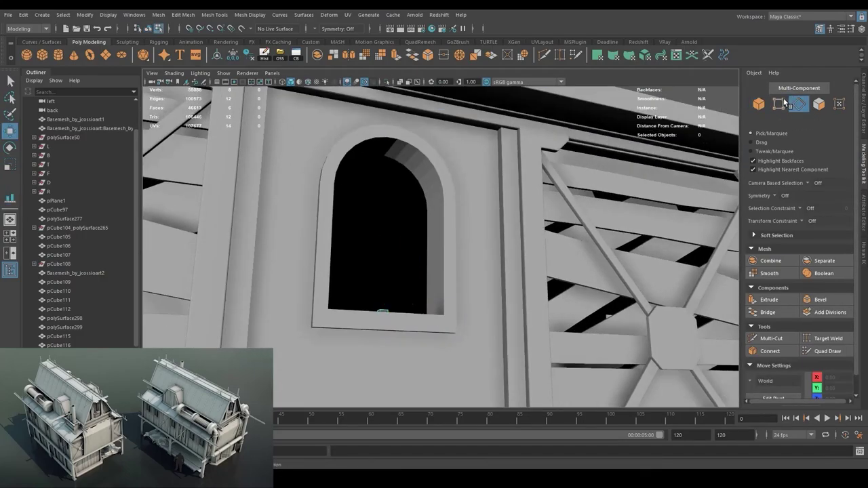
pyautogui.click(758, 103)
pyautogui.press('f')
pyautogui.press('r')
pyautogui.press('f')
pyautogui.press('w')
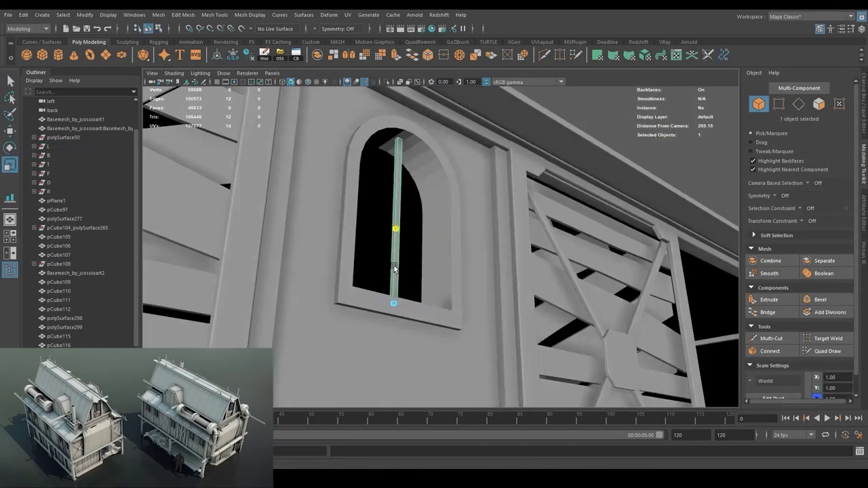
pyautogui.scroll(3)
pyautogui.scroll(-3)
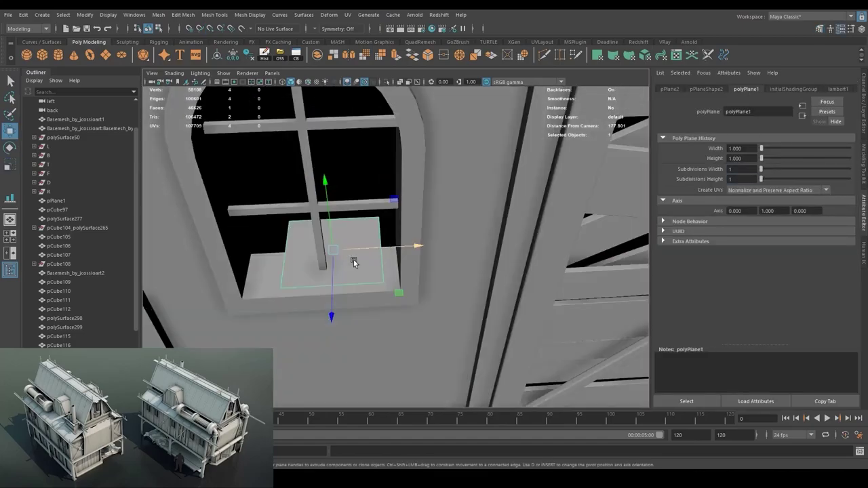
# Rotate the window pieces into place and scale vertices to flare the sill below.
pyautogui.press('e')
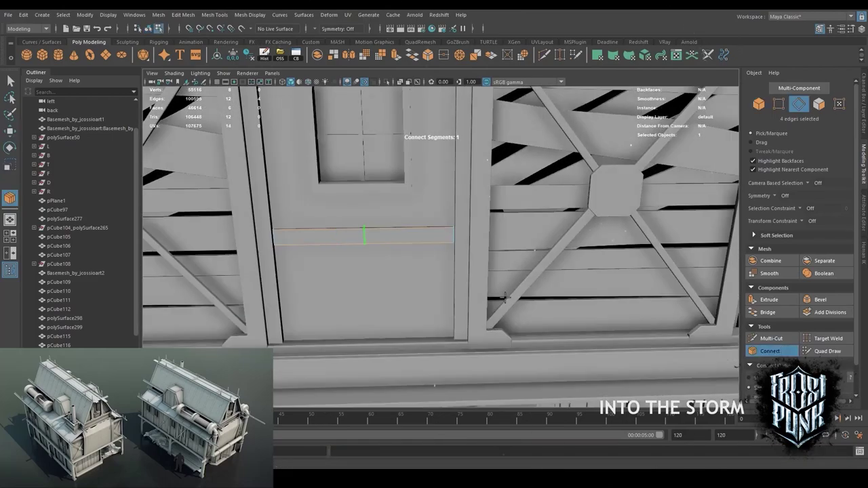
pyautogui.press('F9')
pyautogui.press('r')
pyautogui.press('4')
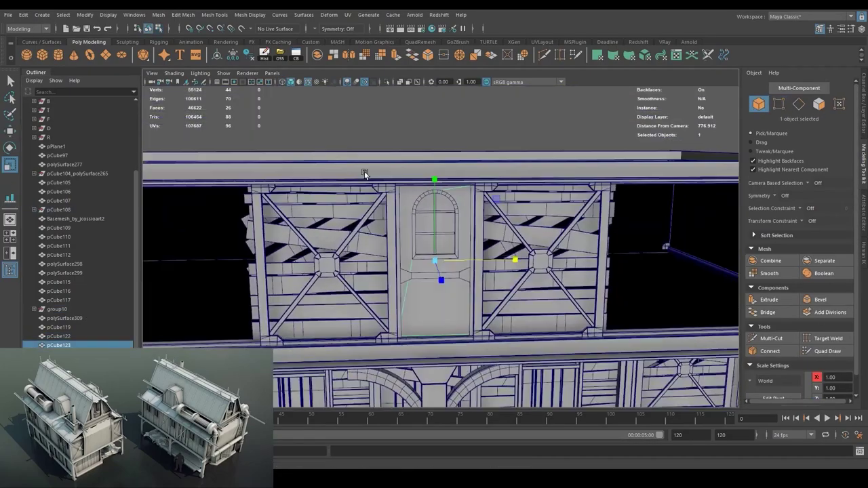
# Shape the lower door plate and scale the sphere bolt heads for its four corners.
pyautogui.scroll(-3)
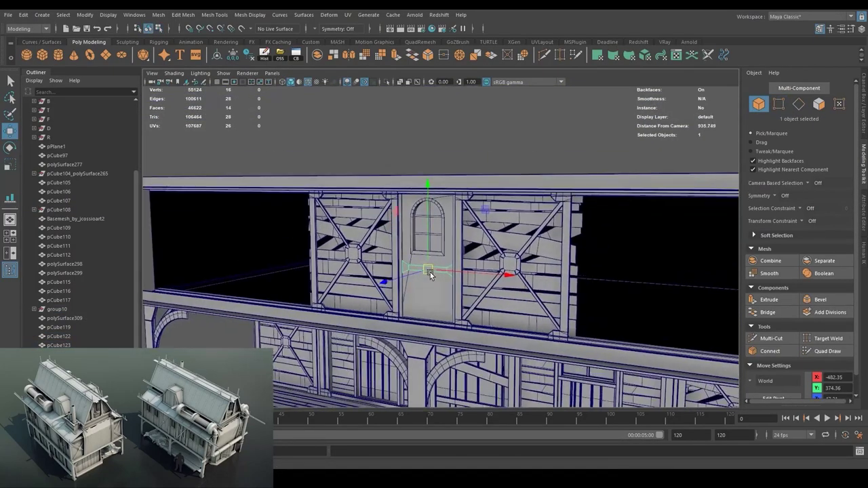
pyautogui.scroll(3)
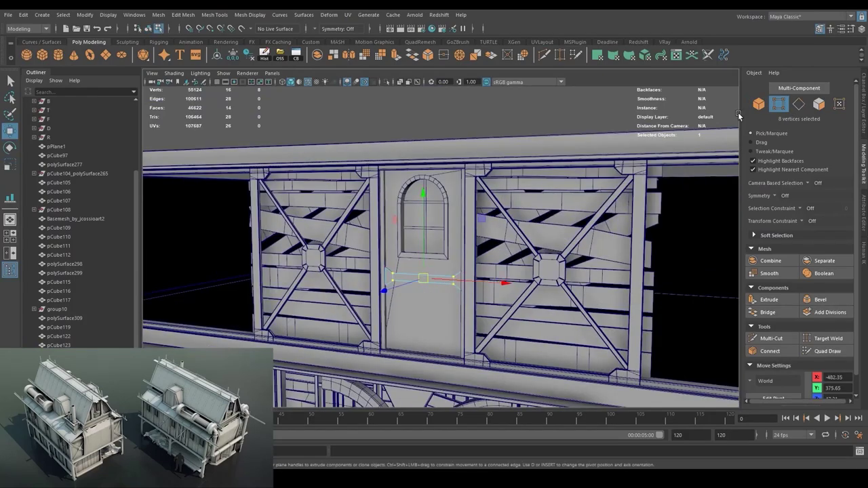
pyautogui.press('F8')
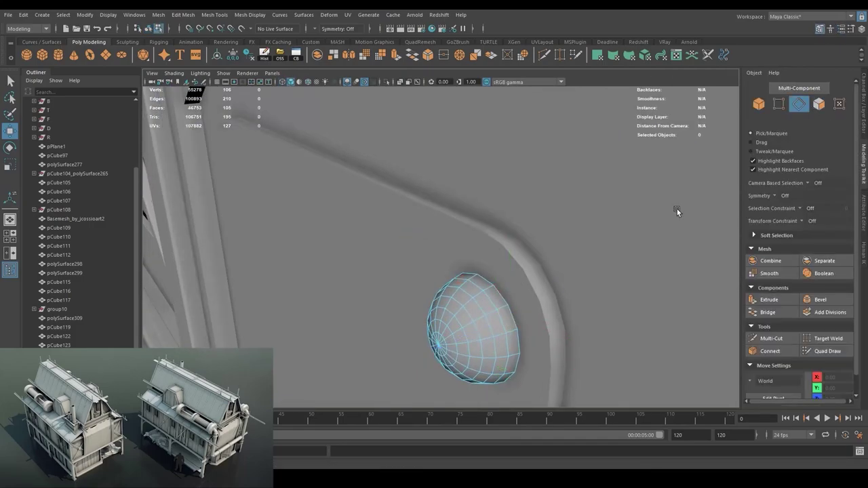
pyautogui.moveTo(676, 208); pyautogui.dragTo(500, 293)
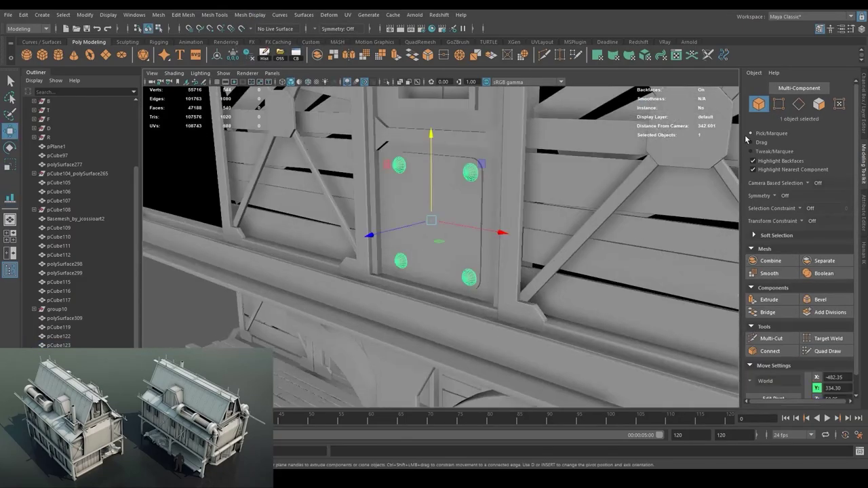
pyautogui.press('r')
pyautogui.scroll(3)
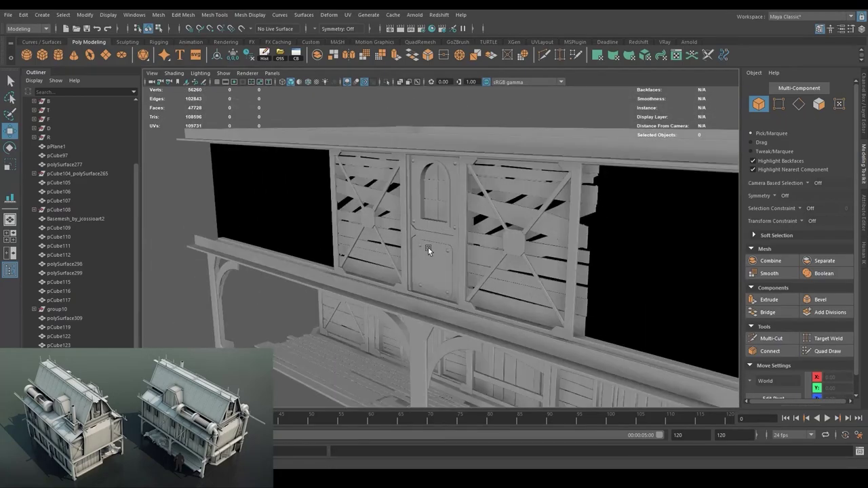
# Isolate the arched window frame and extrude the arch shape into a thick shutter.
pyautogui.click(472, 188)
pyautogui.hotkey('ctrl', '1')
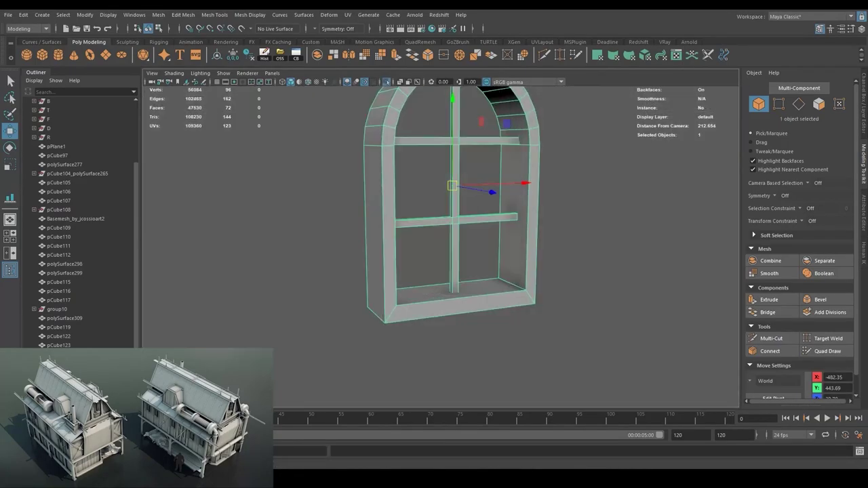
pyautogui.press('F8')
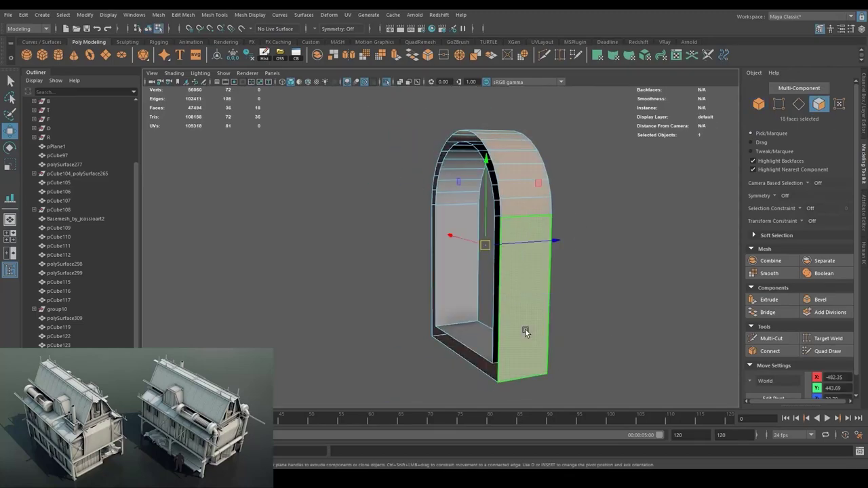
pyautogui.moveTo(536, 205); pyautogui.dragTo(474, 284)
pyautogui.press('F10')
pyautogui.hotkey('ctrl', 'e')
pyautogui.moveTo(441, 329); pyautogui.dragTo(519, 272)
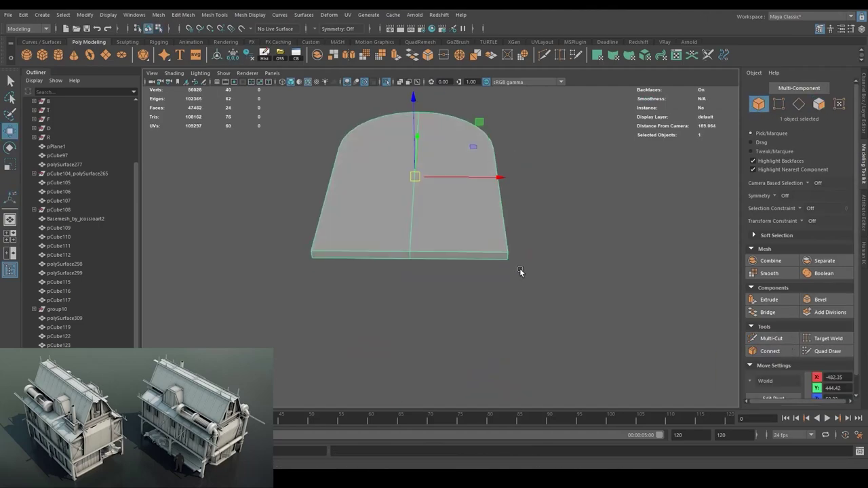
# Target Weld the stray vertex on the shutter's curved top.
pyautogui.press('4')
pyautogui.press('F9')
pyautogui.press('5')
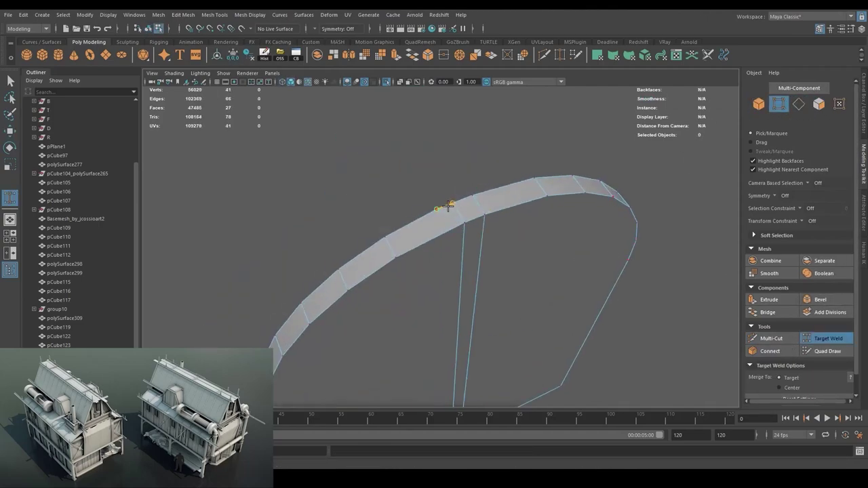
pyautogui.moveTo(448, 205); pyautogui.dragTo(465, 245)
pyautogui.press('4')
pyautogui.press('w')
pyautogui.click(760, 108)
pyautogui.press('5')
# Rotate the shutter partly open beside the door's window.
pyautogui.moveTo(434, 176); pyautogui.dragTo(526, 293)
pyautogui.hotkey('shift', 'i')
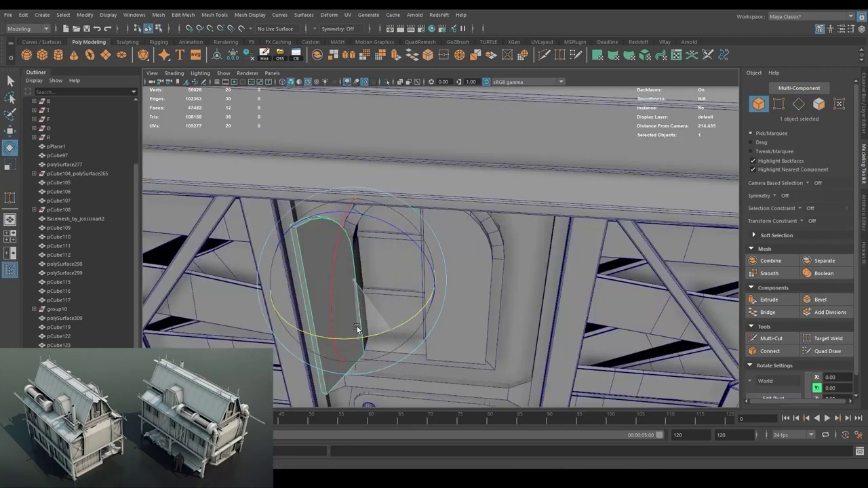
pyautogui.moveTo(398, 284); pyautogui.dragTo(489, 304)
pyautogui.press('e')
pyautogui.press('w')
pyautogui.scroll(-3)
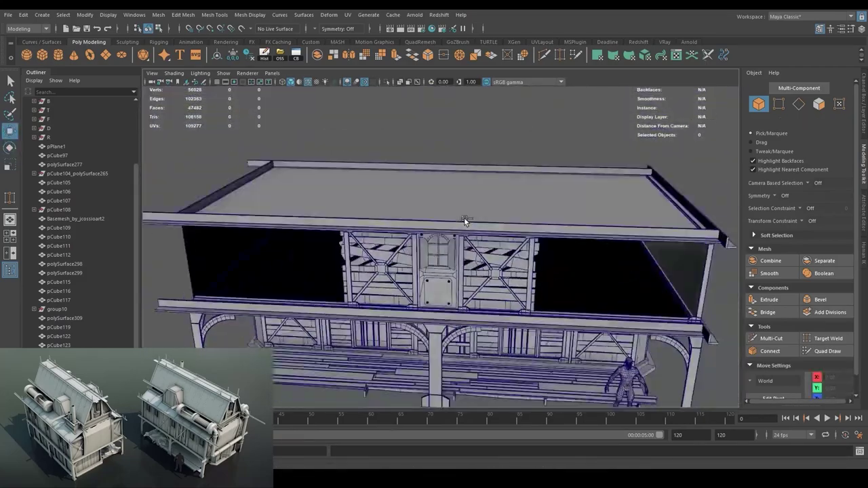
pyautogui.scroll(3)
pyautogui.scroll(-3)
pyautogui.scroll(3)
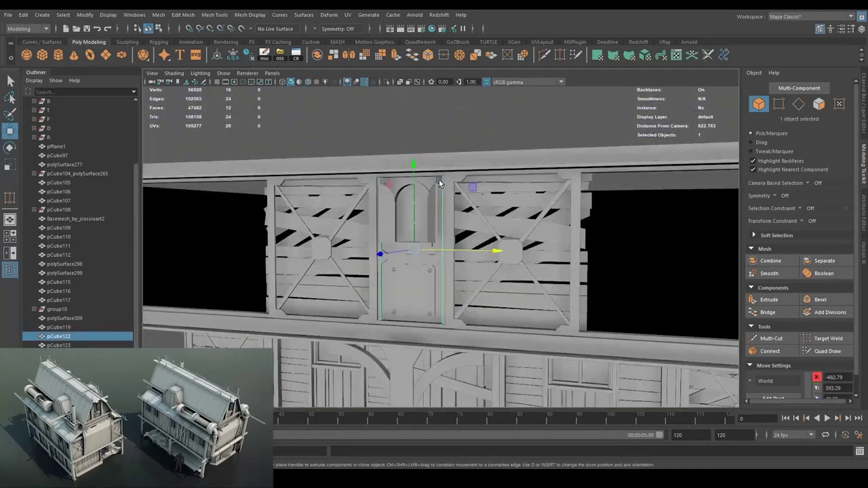
# Inspect the bolt heads on the lower door plate from several angles.
pyautogui.click(431, 274)
pyautogui.scroll(3)
pyautogui.scroll(3)
pyautogui.moveTo(399, 275); pyautogui.dragTo(384, 251)
pyautogui.scroll(3)
pyautogui.scroll(-3)
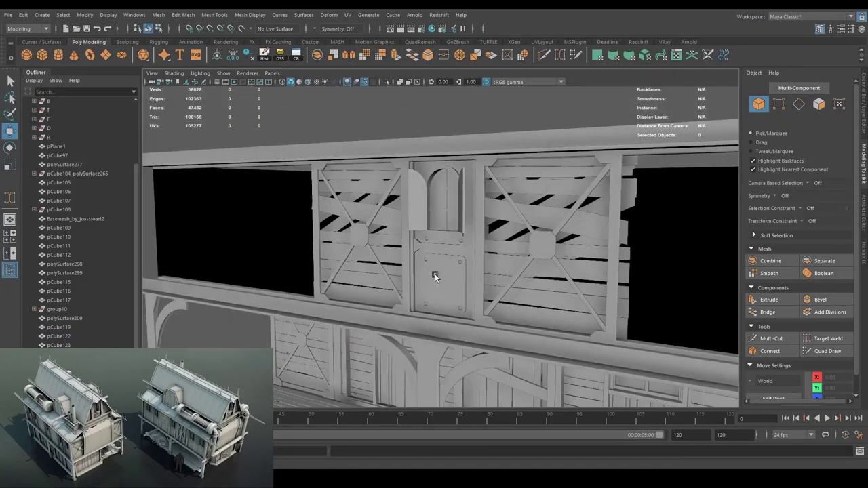
pyautogui.scroll(-3)
pyautogui.moveTo(413, 270); pyautogui.dragTo(478, 230)
pyautogui.scroll(3)
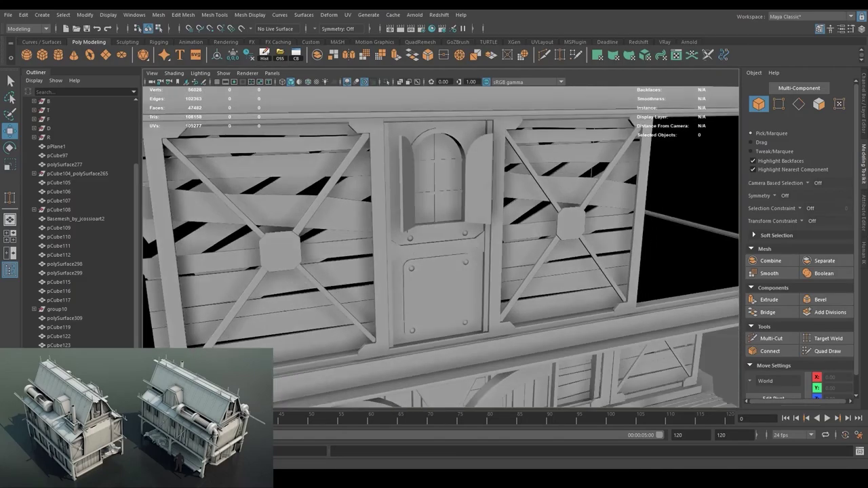
pyautogui.moveTo(435, 268); pyautogui.dragTo(505, 260)
pyautogui.scroll(3)
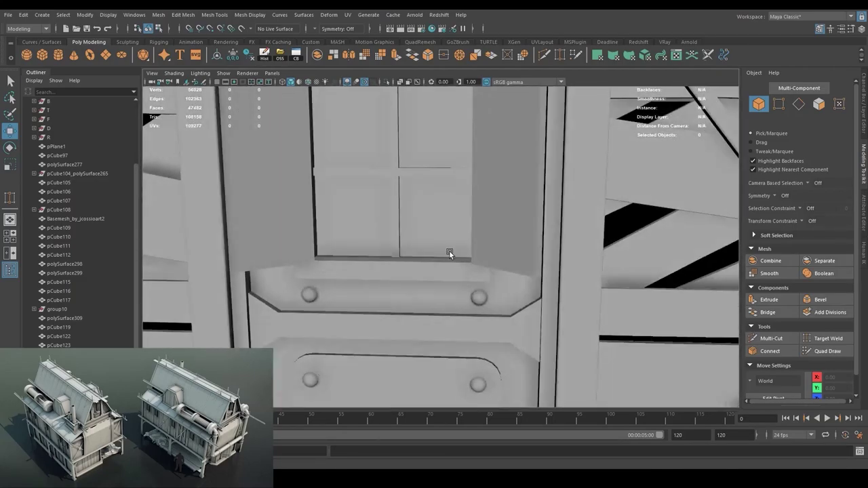
pyautogui.moveTo(449, 250); pyautogui.dragTo(355, 267)
# Adjust the arched shutter's pivot and view it in a side orthographic wireframe.
pyautogui.click(439, 210)
pyautogui.press('4')
pyautogui.scroll(3)
pyautogui.press('d')
pyautogui.press('space')
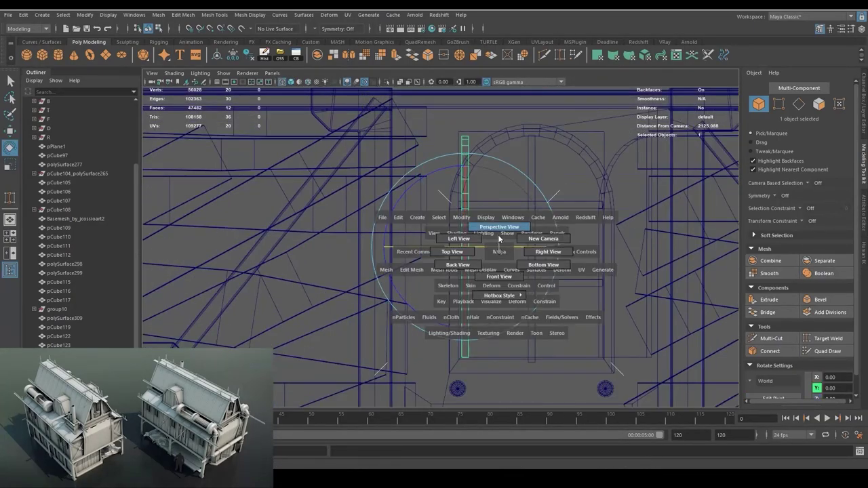
pyautogui.moveTo(454, 253); pyautogui.dragTo(636, 227)
pyautogui.scroll(-3)
pyautogui.press('f')
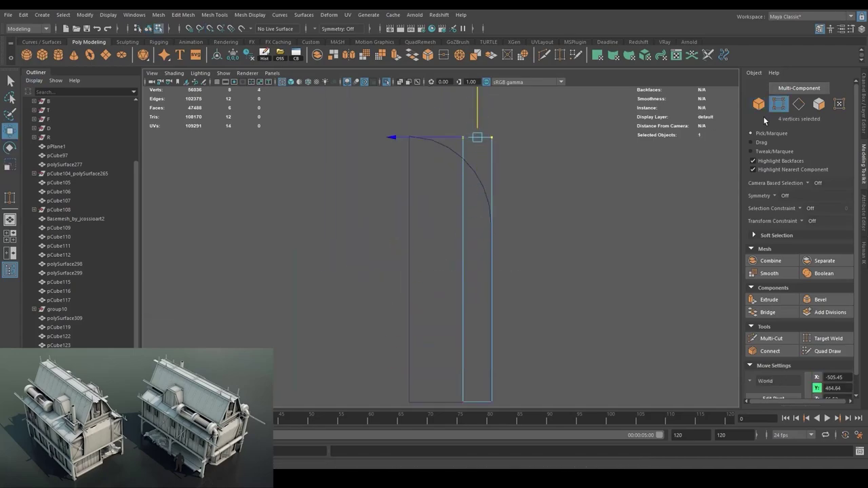
# Pull the plank top corners down onto the arch curve.
pyautogui.moveTo(398, 388); pyautogui.dragTo(444, 103)
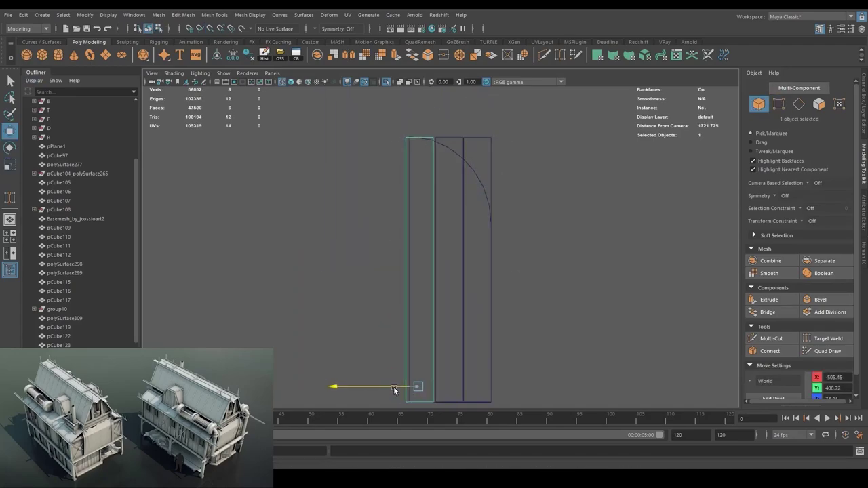
pyautogui.hotkey('ctrl', 'z')
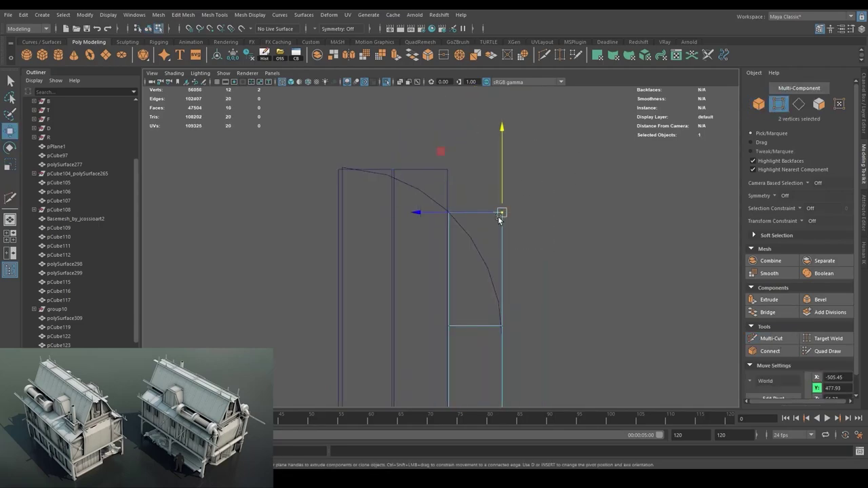
pyautogui.moveTo(453, 256); pyautogui.dragTo(482, 280)
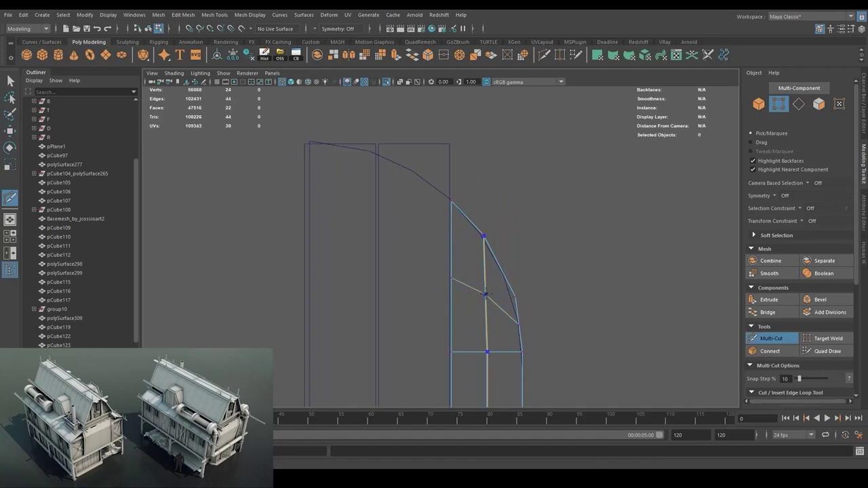
pyautogui.scroll(3)
pyautogui.press('5')
pyautogui.press('4')
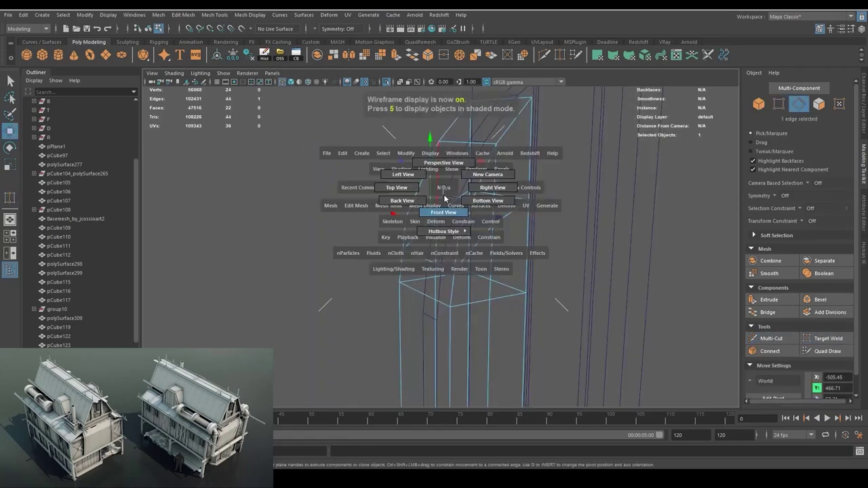
pyautogui.moveTo(436, 210); pyautogui.dragTo(435, 178)
pyautogui.click(500, 279)
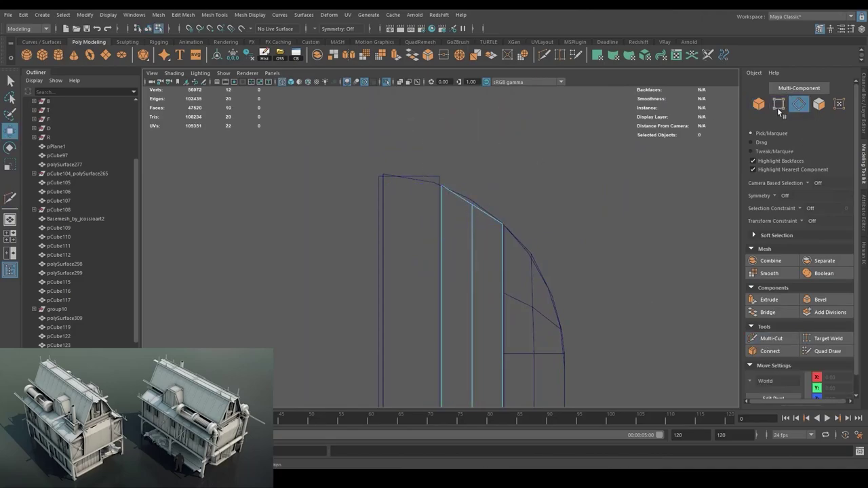
# Isolate the shutter panel and check its curved top in smooth shading.
pyautogui.moveTo(473, 256); pyautogui.dragTo(510, 196)
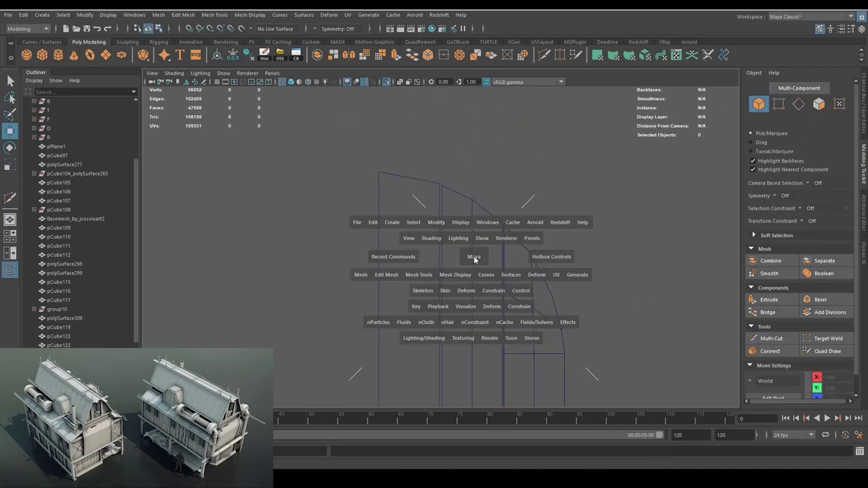
pyautogui.press('5')
pyautogui.click(511, 196)
pyautogui.press('r')
pyautogui.press('f')
pyautogui.moveTo(391, 258); pyautogui.dragTo(496, 246)
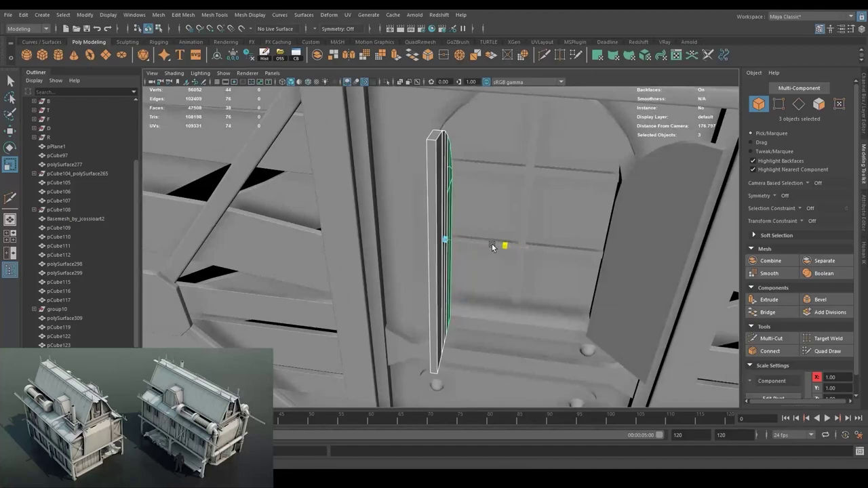
pyautogui.hotkey('ctrl', '1')
pyautogui.moveTo(455, 286); pyautogui.dragTo(499, 290)
# Stretch a cube into a long batten bar and add spread-out edge loops.
pyautogui.click(500, 290)
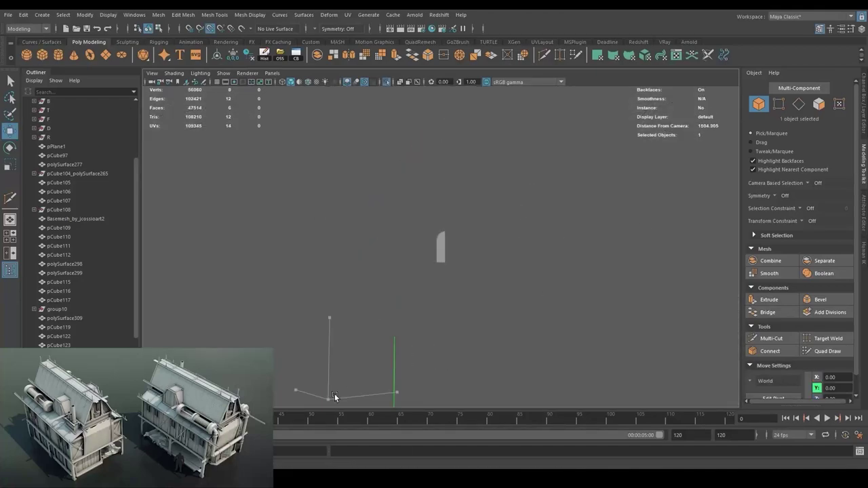
pyautogui.moveTo(450, 232); pyautogui.dragTo(374, 337)
pyautogui.scroll(3)
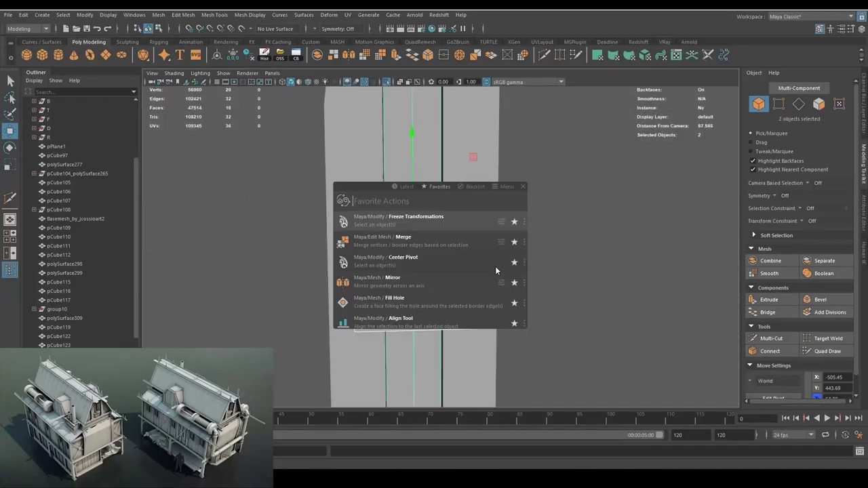
pyautogui.click(494, 265)
pyautogui.moveTo(495, 265); pyautogui.dragTo(407, 238)
pyautogui.press('r')
pyautogui.moveTo(549, 382); pyautogui.dragTo(433, 283)
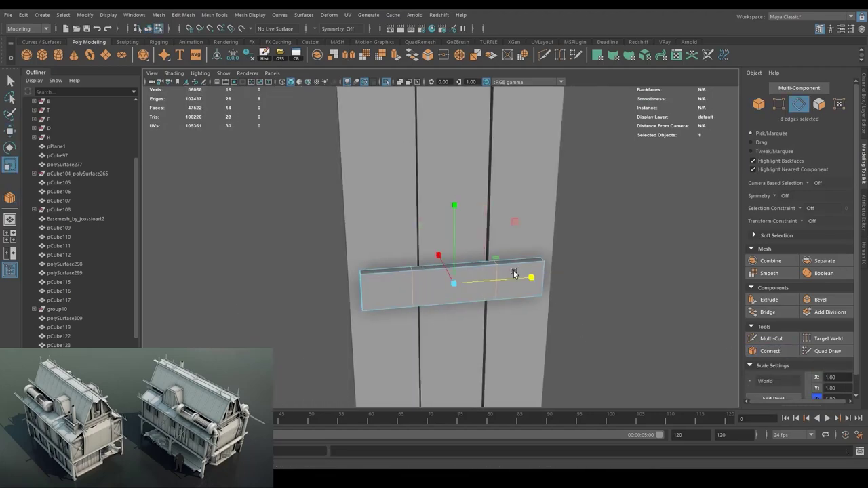
pyautogui.moveTo(513, 273); pyautogui.dragTo(480, 300)
# Move the batten's vertices to tilt it and fit it across the plank panel.
pyautogui.press('F8')
pyautogui.press('w')
pyautogui.press('F9')
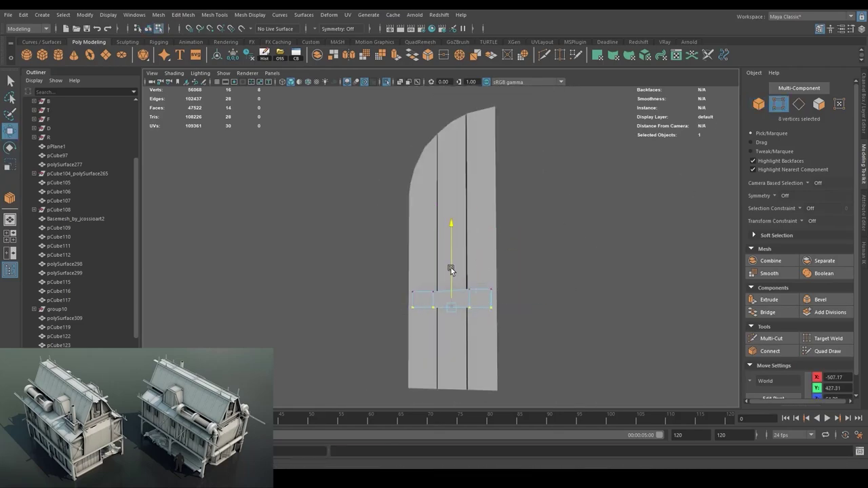
pyautogui.press('F9')
pyautogui.scroll(3)
pyautogui.press('e')
pyautogui.press('w')
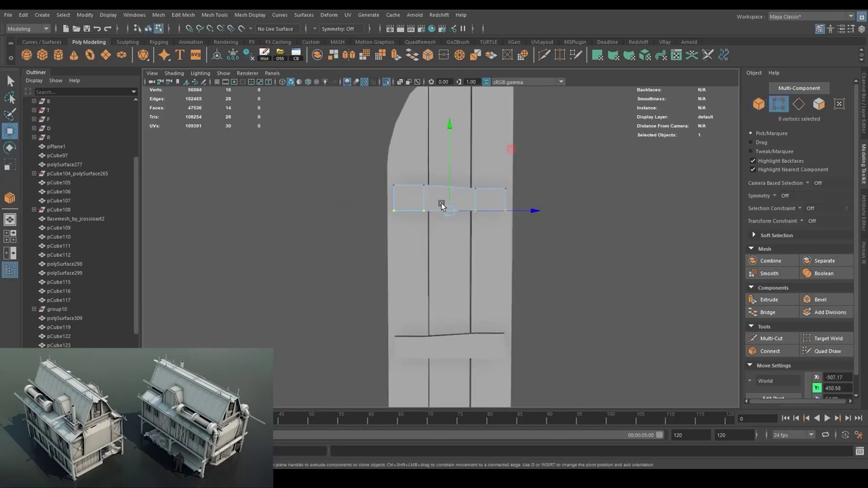
pyautogui.moveTo(549, 163); pyautogui.dragTo(469, 180)
pyautogui.scroll(3)
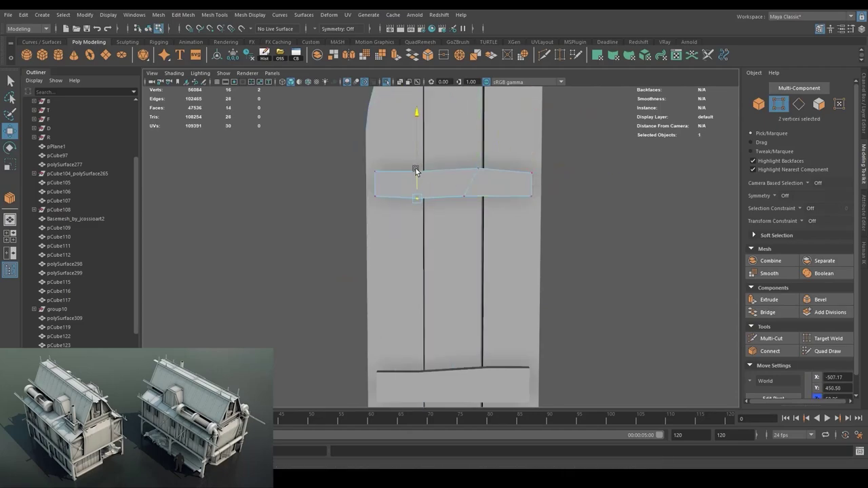
pyautogui.moveTo(416, 171); pyautogui.dragTo(532, 188)
pyautogui.scroll(-3)
pyautogui.moveTo(445, 175); pyautogui.dragTo(434, 224)
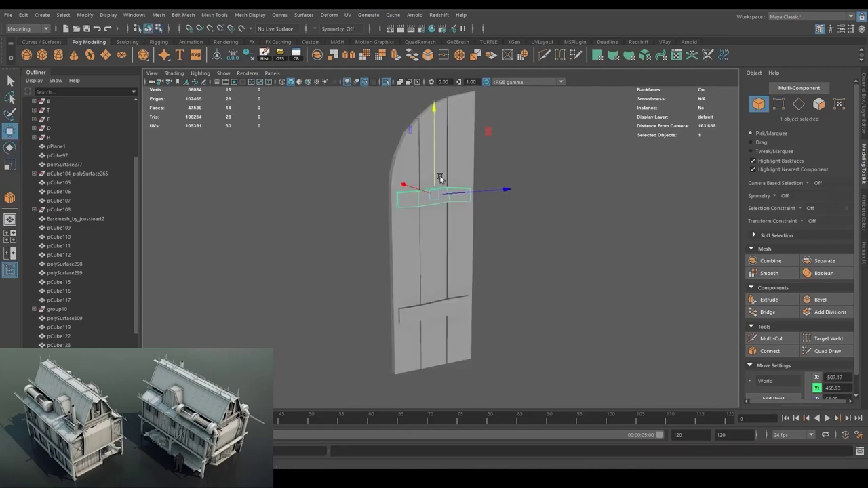
pyautogui.scroll(-3)
pyautogui.moveTo(399, 349); pyautogui.dragTo(424, 369)
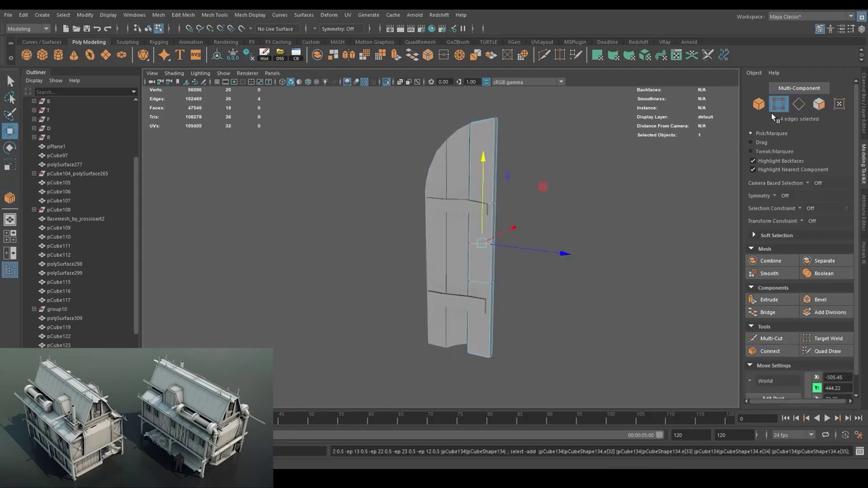
# Duplicate the shutter with Scale X -1 and freeze its transformations.
pyautogui.click(798, 104)
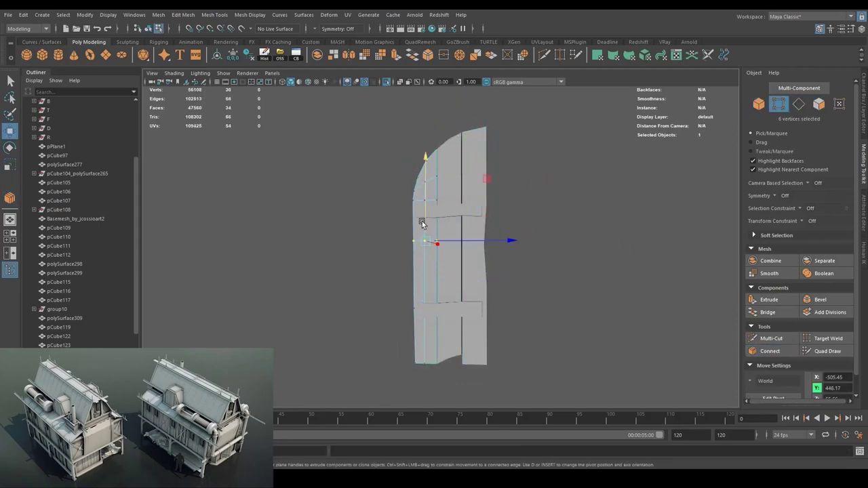
pyautogui.click(404, 234)
pyautogui.scroll(-3)
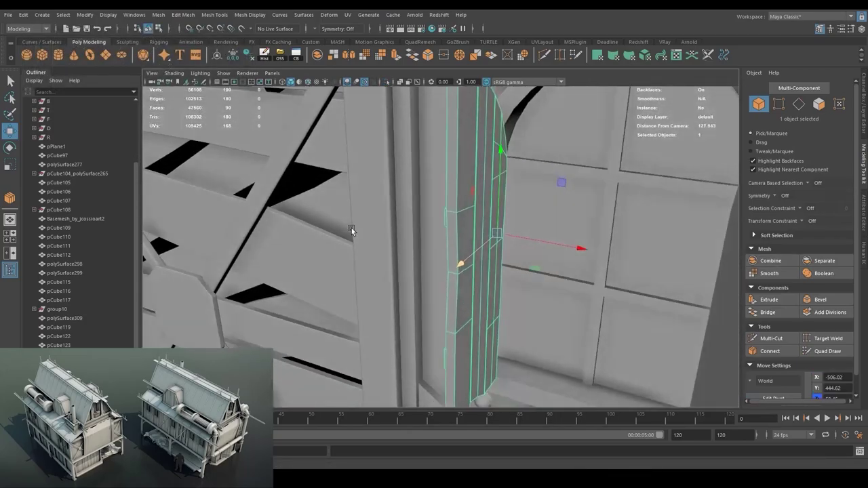
pyautogui.write('-1')
pyautogui.press('Return')
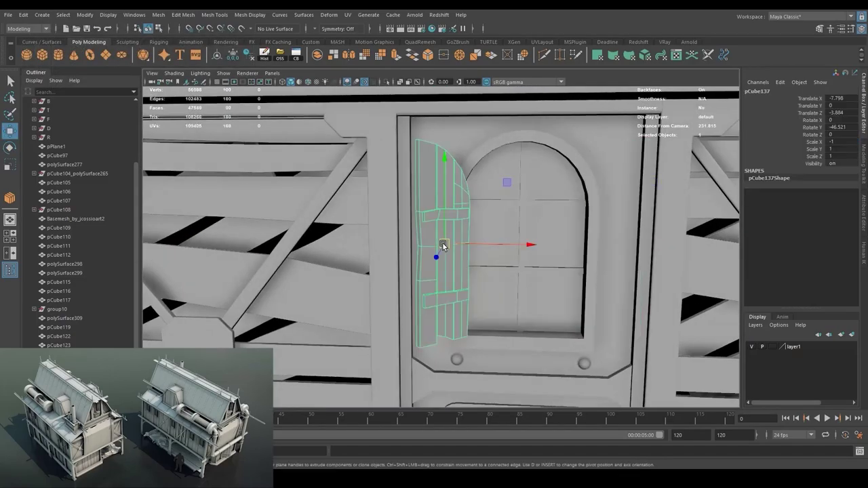
pyautogui.click(249, 57)
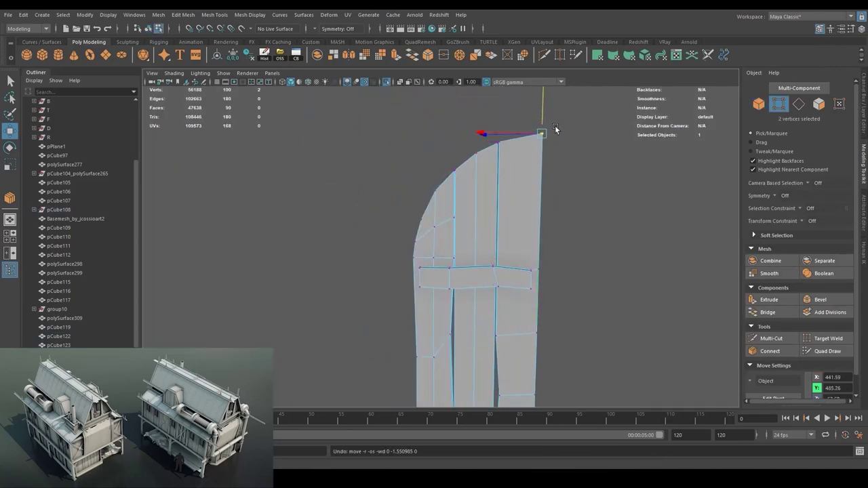
# Adjust the vertices at the shutter plank ends and bottoms.
pyautogui.moveTo(575, 275); pyautogui.dragTo(416, 306)
pyautogui.moveTo(477, 268); pyautogui.dragTo(491, 327)
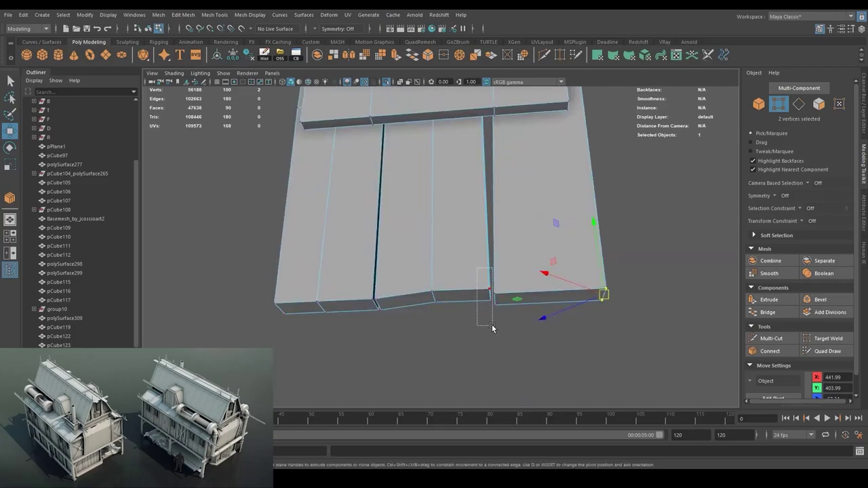
pyautogui.press('F8')
# Bevel the door trim edge in a frontal view of the wall.
pyautogui.moveTo(441, 262); pyautogui.dragTo(449, 238)
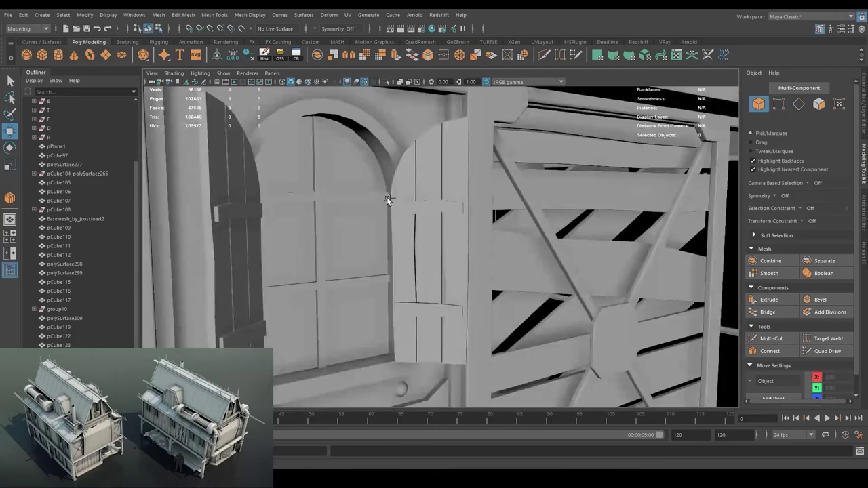
pyautogui.scroll(3)
pyautogui.moveTo(347, 246); pyautogui.dragTo(386, 329)
pyautogui.scroll(-3)
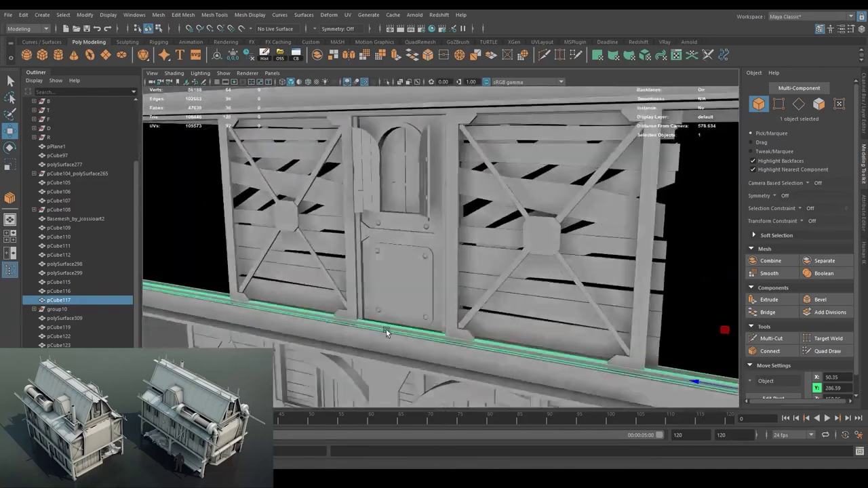
pyautogui.scroll(3)
pyautogui.press('F10')
pyautogui.moveTo(364, 269); pyautogui.dragTo(721, 218)
pyautogui.hotkey('ctrl', 'b')
# Select the door plate and horizontal trim, then bevel the arched window frame edges.
pyautogui.moveTo(635, 202); pyautogui.dragTo(529, 97)
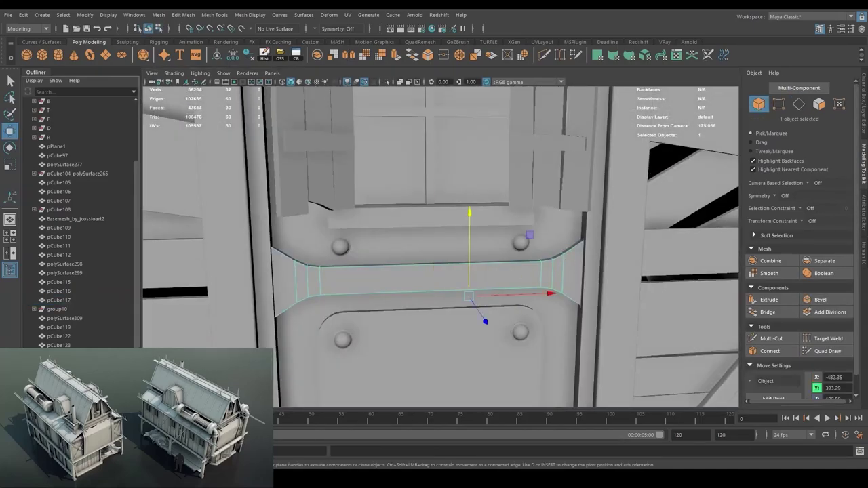
pyautogui.press('F8')
pyautogui.click(397, 234)
pyautogui.moveTo(397, 234); pyautogui.dragTo(456, 333)
pyautogui.click(397, 169)
pyautogui.scroll(-3)
pyautogui.scroll(3)
pyautogui.hotkey('ctrl', 'b')
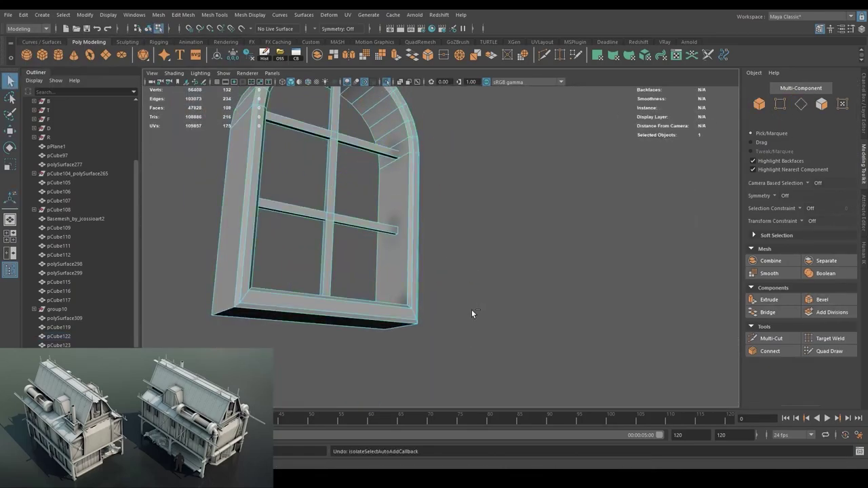
# Isolate the arched window and bevel its vertical mullion edges.
pyautogui.press('F8')
pyautogui.press('w')
pyautogui.hotkey('ctrl', '1')
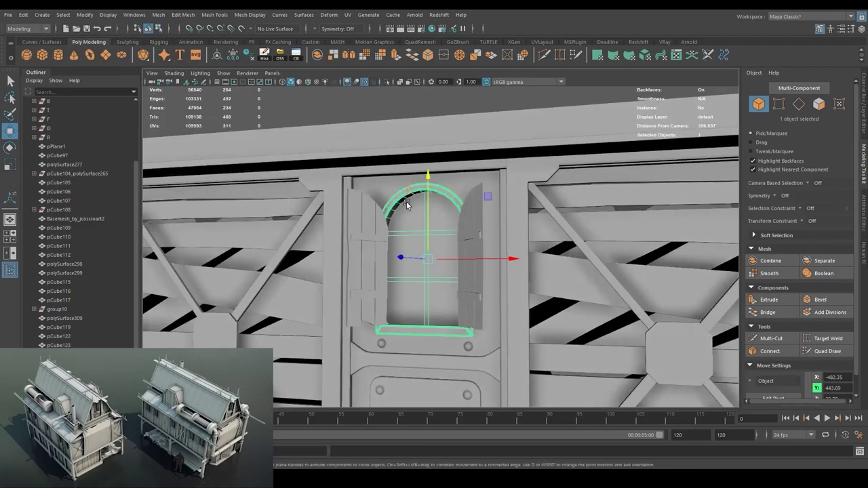
pyautogui.click(249, 14)
pyautogui.click(272, 96)
pyautogui.hotkey('ctrl', '1')
pyautogui.moveTo(328, 326); pyautogui.dragTo(407, 319)
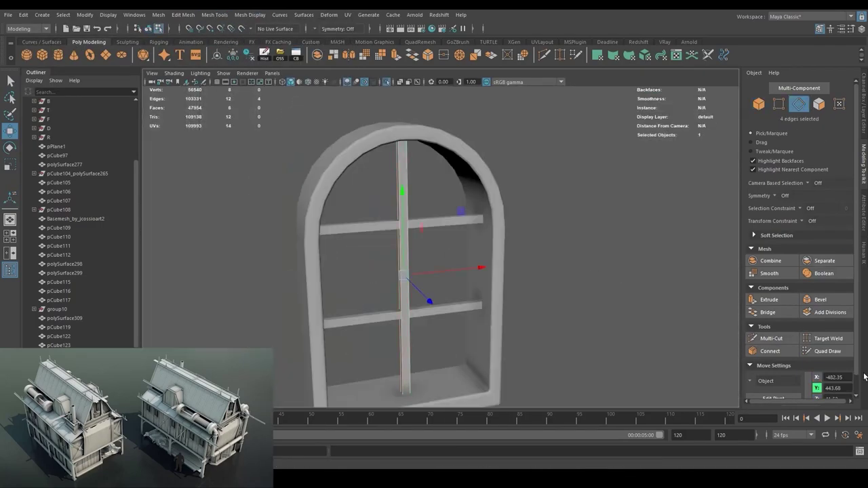
pyautogui.click(818, 302)
pyautogui.moveTo(475, 217); pyautogui.dragTo(518, 210)
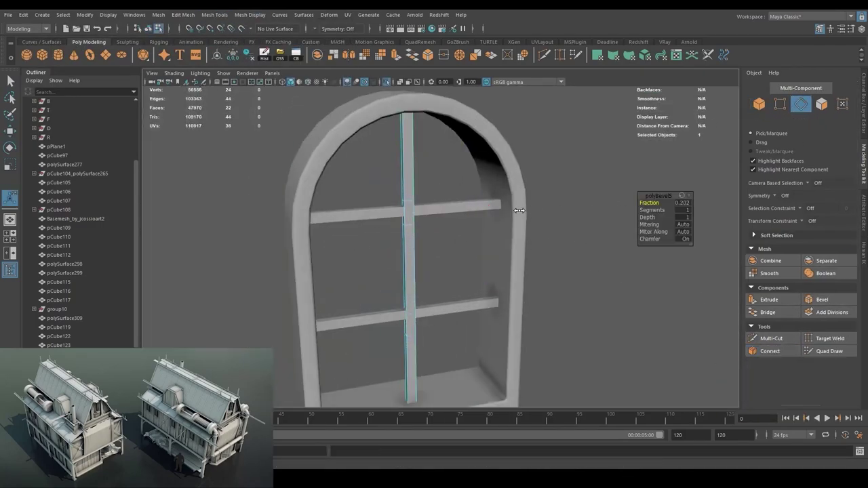
# Extrude crossbars from the mullion out to the window frame and bevel them.
pyautogui.hotkey('ctrl', 'e')
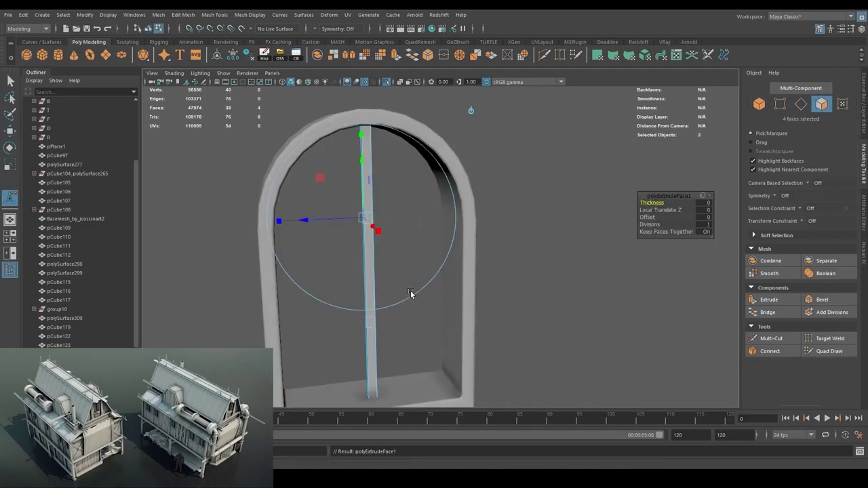
pyautogui.moveTo(410, 290); pyautogui.dragTo(441, 290)
pyautogui.scroll(3)
pyautogui.moveTo(414, 242); pyautogui.dragTo(381, 260)
pyautogui.scroll(3)
pyautogui.hotkey('ctrl', 'b')
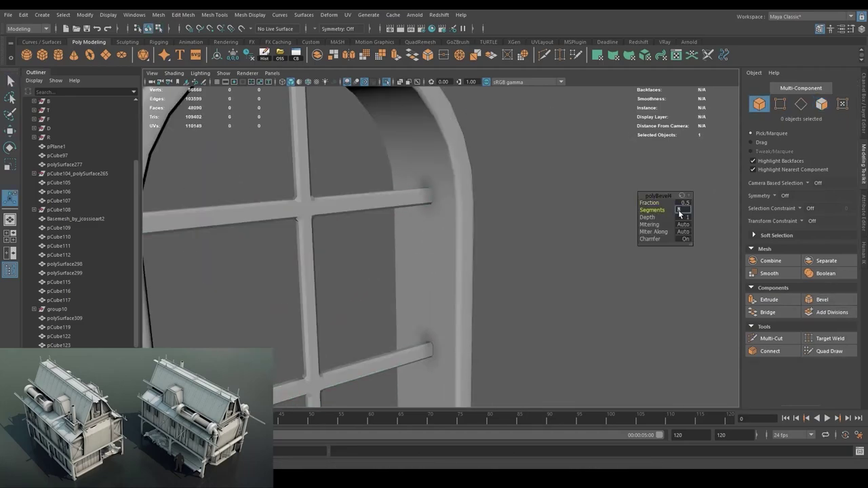
pyautogui.scroll(-3)
pyautogui.click(634, 232)
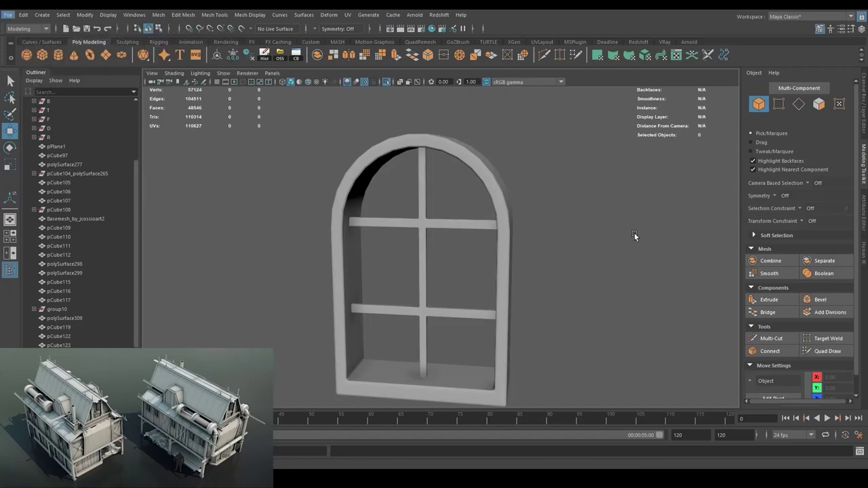
# Bevel the shutter plank edges with 3 segments and a raised fraction.
pyautogui.press('w')
pyautogui.moveTo(579, 252); pyautogui.dragTo(509, 322)
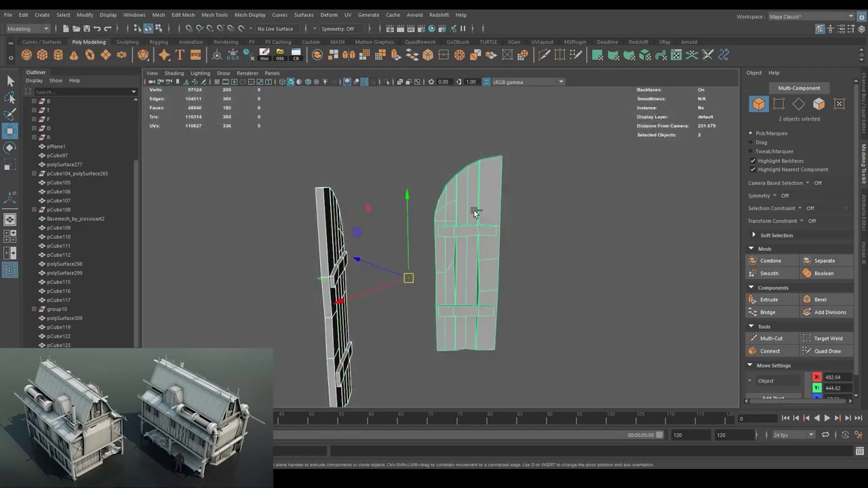
pyautogui.moveTo(491, 243); pyautogui.dragTo(782, 271)
pyautogui.press('F8')
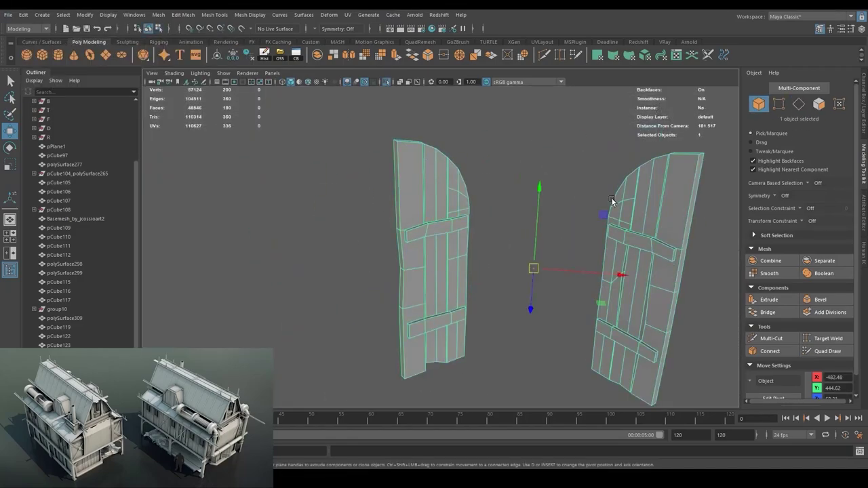
pyautogui.click(630, 218)
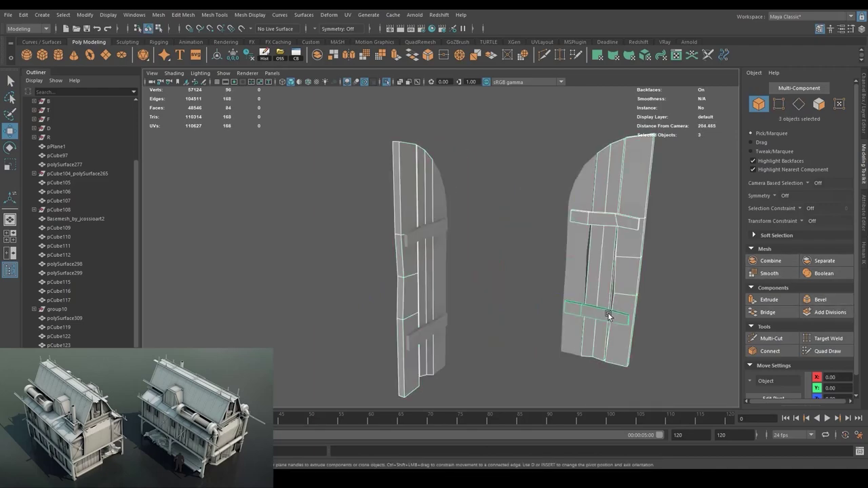
pyautogui.hotkey('ctrl', 'b')
pyautogui.press('F5')
pyautogui.scroll(3)
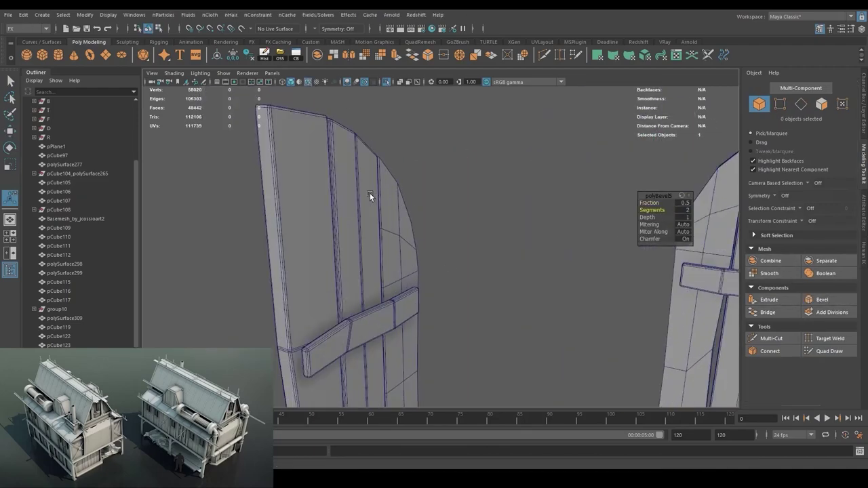
pyautogui.scroll(-3)
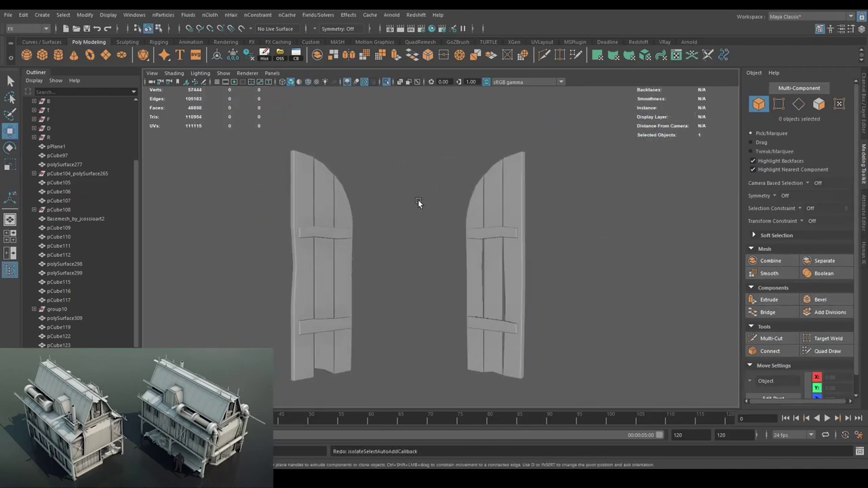
pyautogui.write('3')
pyautogui.press('Return')
pyautogui.moveTo(563, 201); pyautogui.dragTo(587, 201)
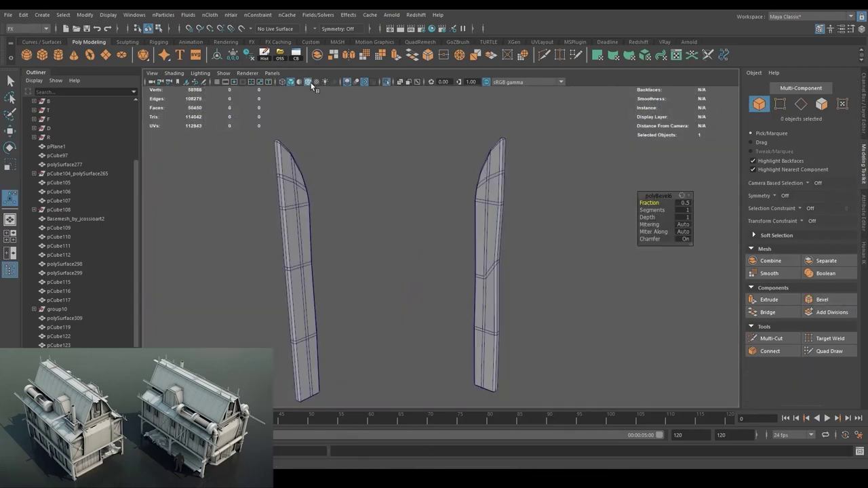
# Reposition an edge loop across both shutter panels, then view the scene in wireframe.
pyautogui.doubleClick(494, 244)
pyautogui.press('w')
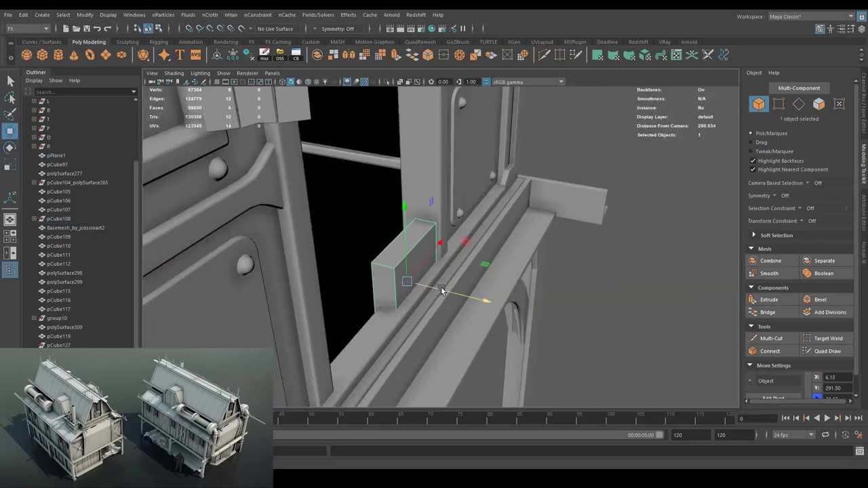
pyautogui.press('w')
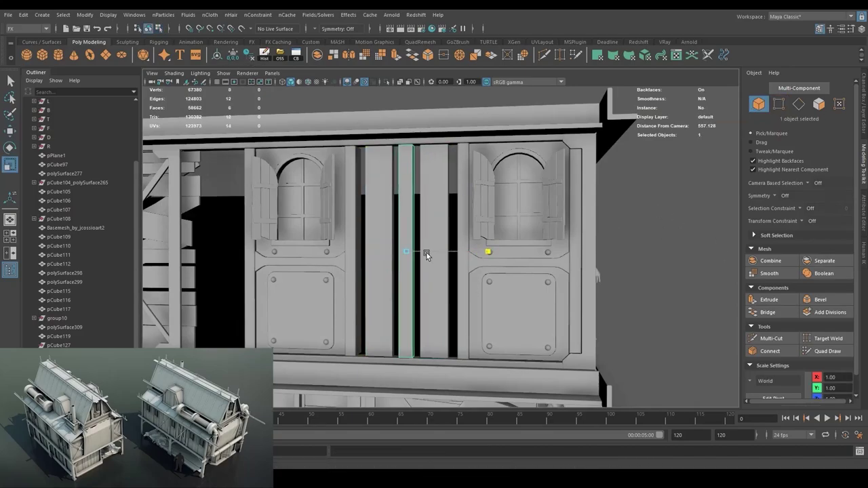
pyautogui.press('w')
pyautogui.scroll(3)
pyautogui.scroll(3)
pyautogui.press('4')
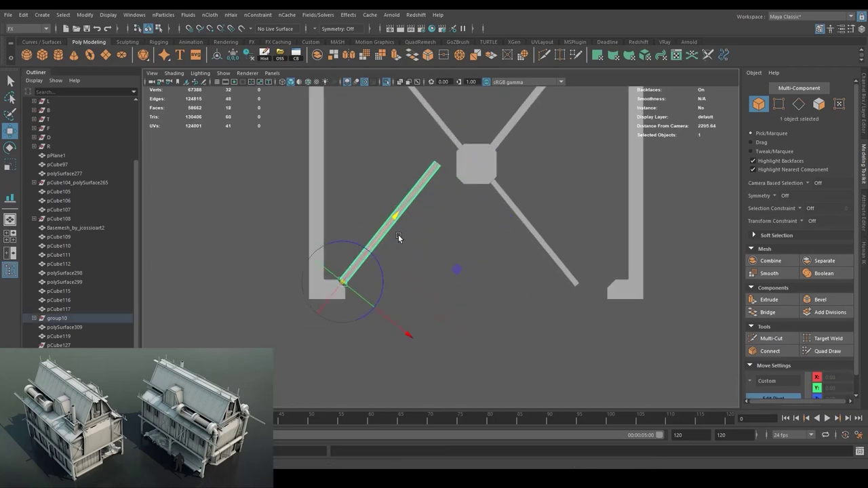
# Rotate the two diagonal beams into a clean X-brace.
pyautogui.hotkey('ctrl', 'z')
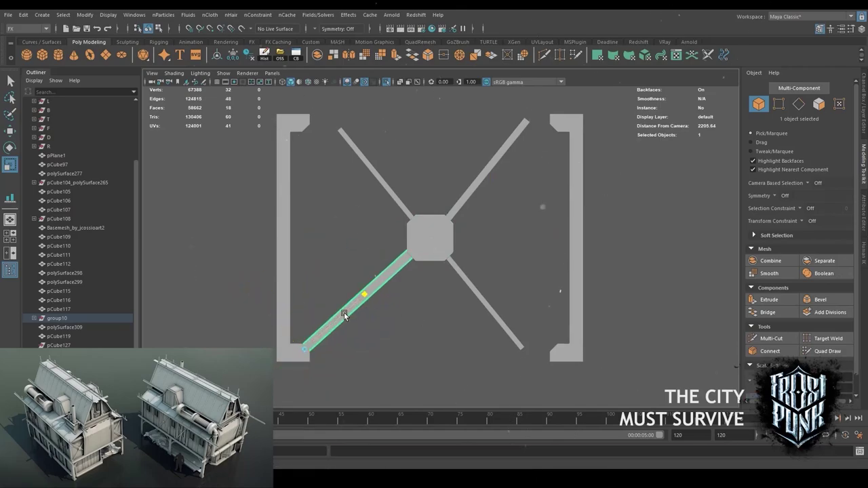
pyautogui.moveTo(303, 323); pyautogui.dragTo(273, 337)
pyautogui.click(477, 180)
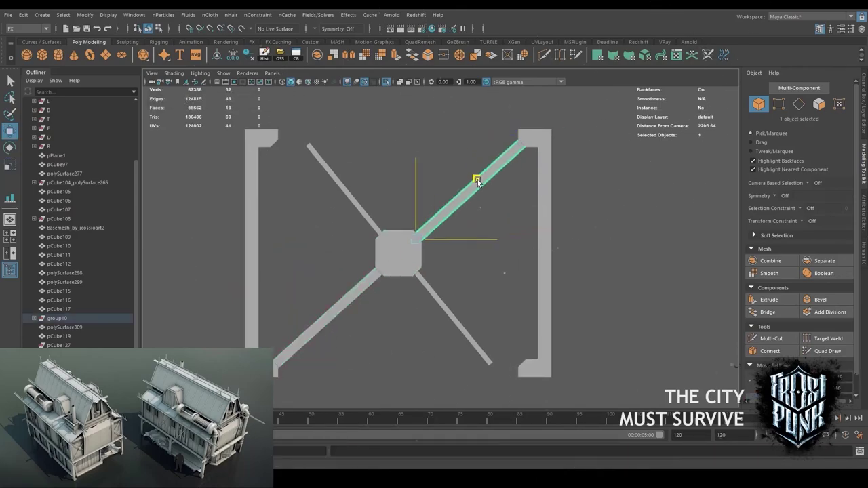
pyautogui.moveTo(335, 208); pyautogui.dragTo(335, 211)
pyautogui.press('e')
pyautogui.moveTo(479, 206); pyautogui.dragTo(491, 268)
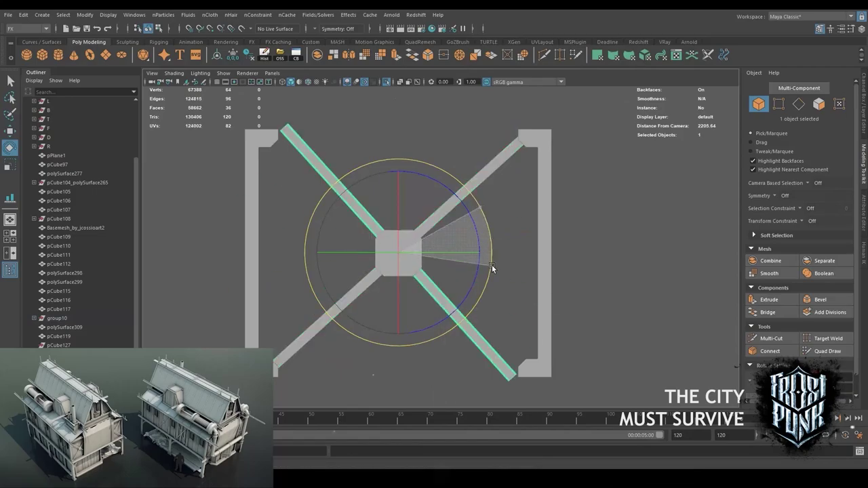
pyautogui.press('e')
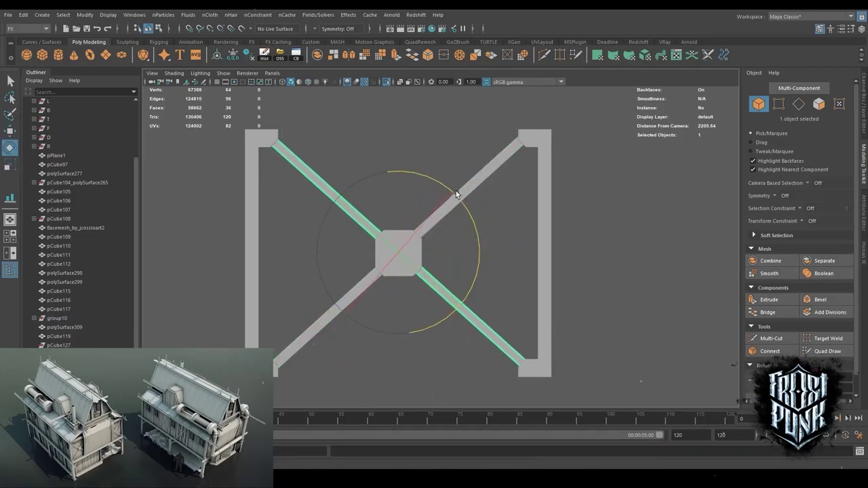
pyautogui.scroll(-3)
# Move the X-brace into the bay and select the plank group behind it.
pyautogui.press('w')
pyautogui.moveTo(370, 268); pyautogui.dragTo(407, 274)
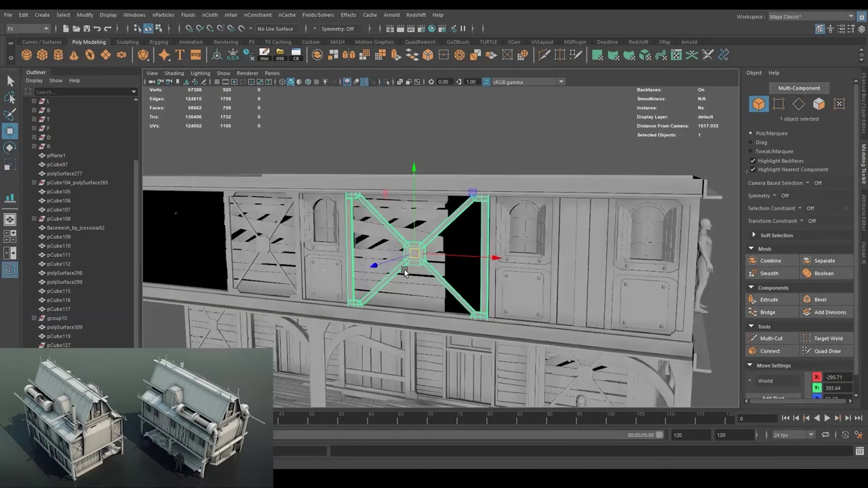
pyautogui.scroll(-3)
pyautogui.click(422, 280)
pyautogui.scroll(3)
pyautogui.scroll(3)
pyautogui.hotkey('ctrl', 'z')
pyautogui.hotkey('ctrl', 'z')
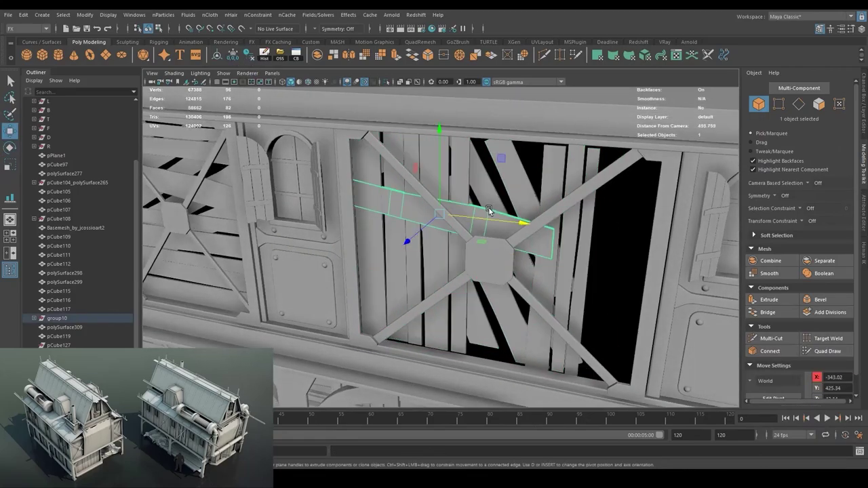
pyautogui.hotkey('ctrl', 'z')
# Isolate the polySurface360 backing planks and shrink the bottom plank's height.
pyautogui.hotkey('ctrl', 'z')
pyautogui.hotkey('ctrl', 'z')
pyautogui.hotkey('ctrl', 'z')
pyautogui.scroll(3)
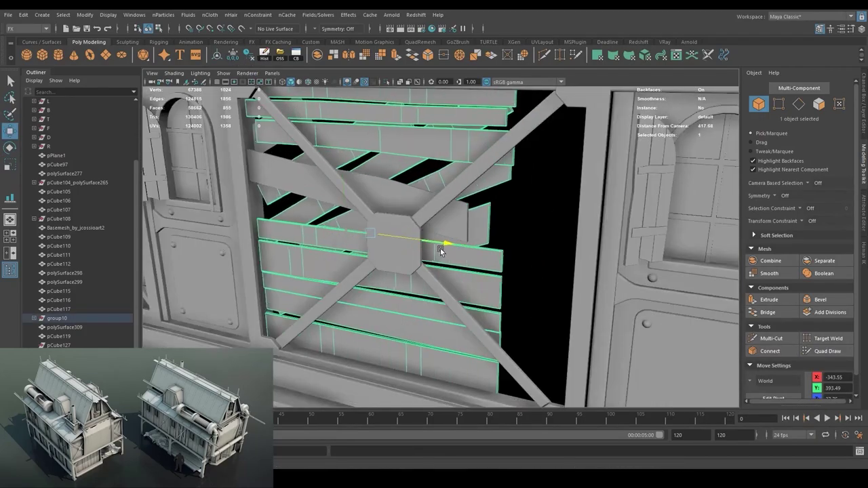
pyautogui.scroll(-3)
pyautogui.hotkey('ctrl', '1')
pyautogui.click(82, 336)
pyautogui.hotkey('ctrl', 'z')
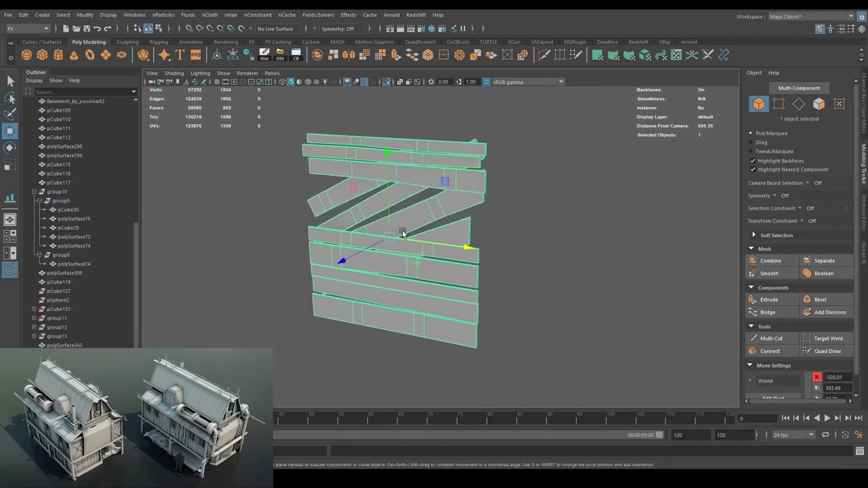
pyautogui.hotkey('ctrl', 'z')
pyautogui.hotkey('ctrl', 'z')
pyautogui.hotkey('ctrl', 'z')
pyautogui.hotkey('ctrl', 'z')
pyautogui.hotkey('ctrl', 'z')
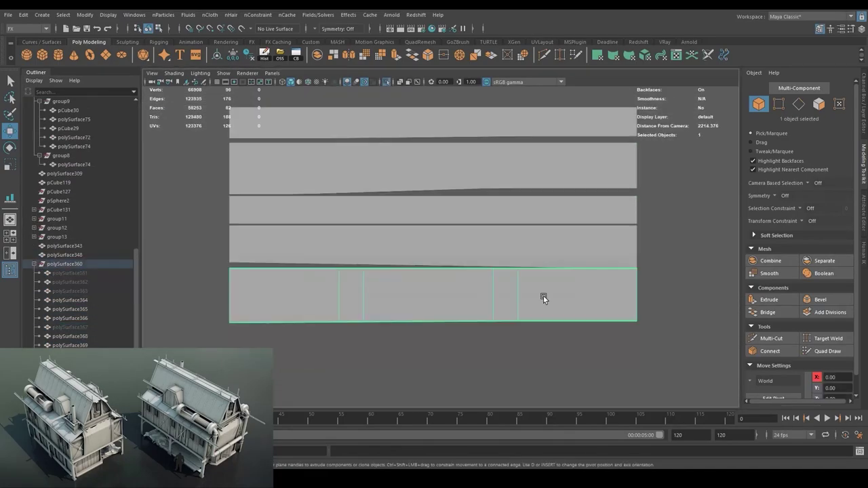
pyautogui.hotkey('ctrl', 'z')
pyautogui.hotkey('ctrl', 'z')
pyautogui.press('4')
pyautogui.hotkey('ctrl', 'z')
pyautogui.hotkey('ctrl', 'z')
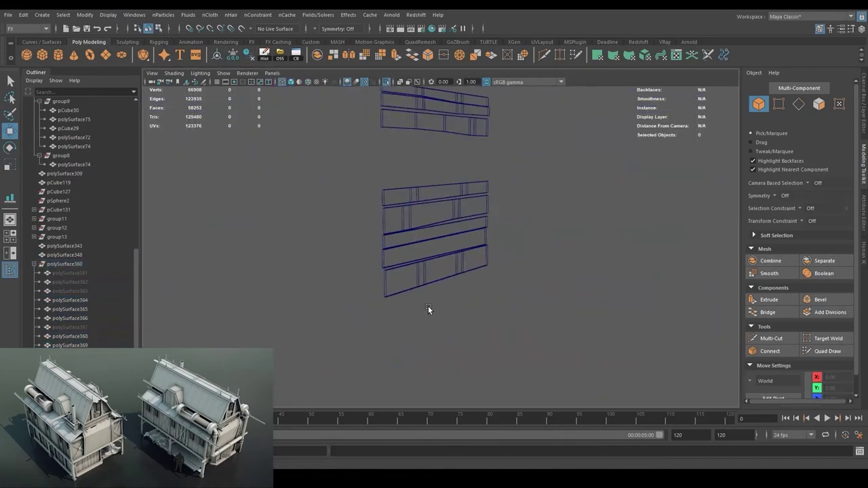
pyautogui.hotkey('ctrl', 'z')
pyautogui.hotkey('ctrl', 'z')
pyautogui.hotkey('ctrl', 'z')
pyautogui.press('r')
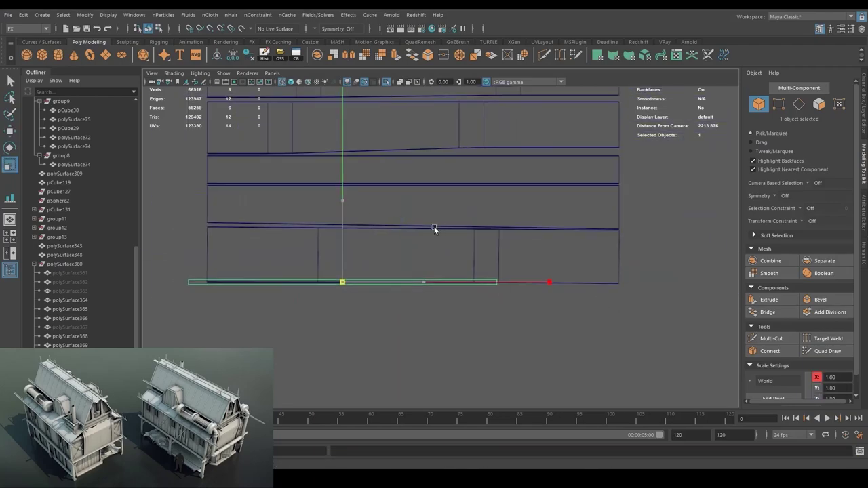
pyautogui.hotkey('ctrl', 'z')
pyautogui.hotkey('ctrl', 'z')
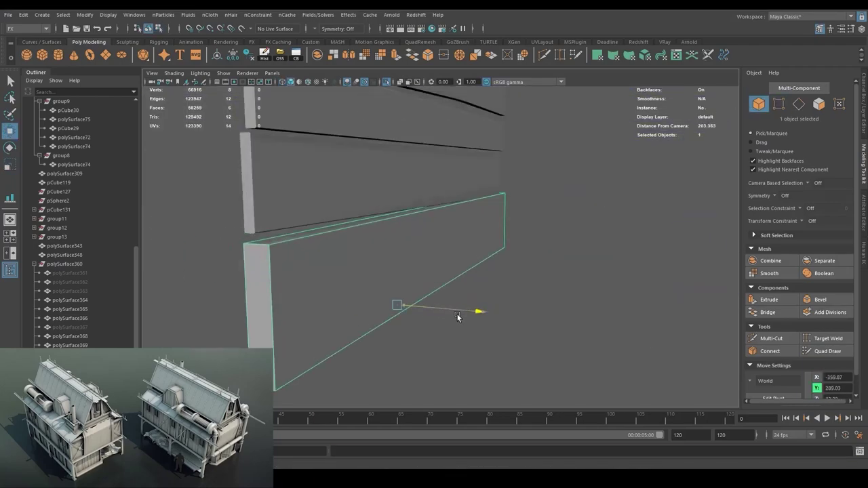
pyautogui.hotkey('ctrl', 'z')
pyautogui.hotkey('ctrl', 'z')
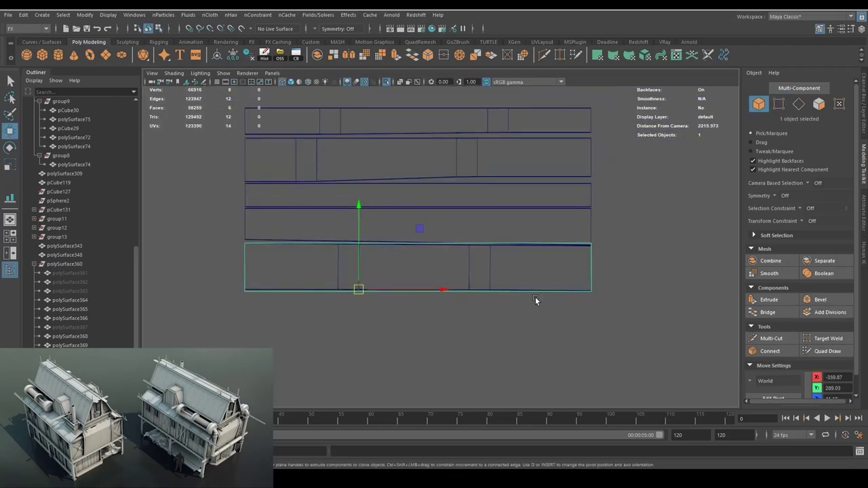
pyautogui.hotkey('ctrl', 'z')
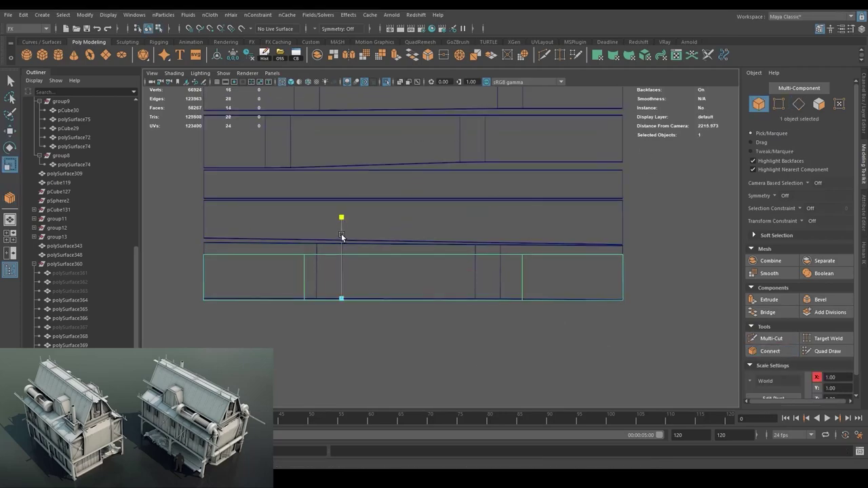
pyautogui.moveTo(341, 236); pyautogui.dragTo(403, 237)
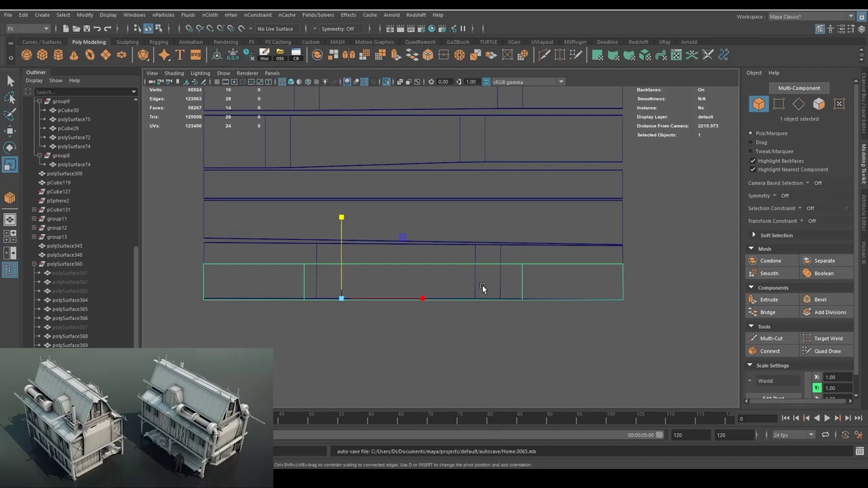
# Select the upper and lower backing planks and frame them for scaling.
pyautogui.press('w')
pyautogui.scroll(3)
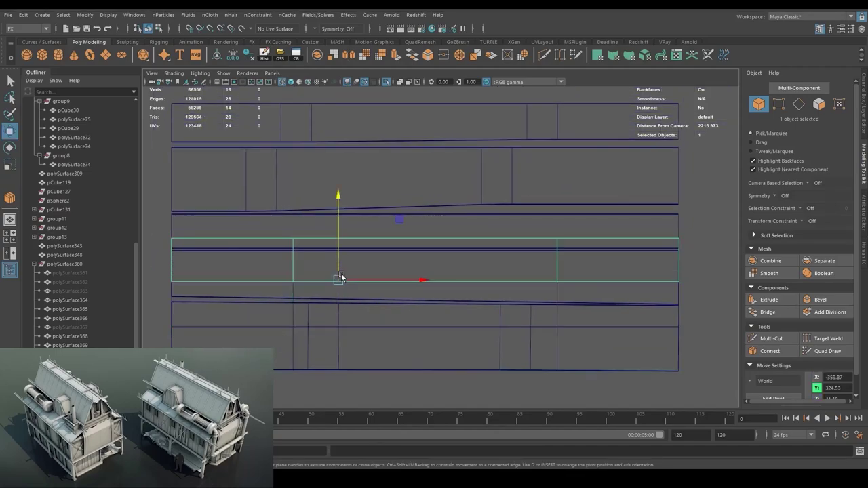
pyautogui.click(58, 201)
pyautogui.click(58, 345)
pyautogui.press('f')
pyautogui.press('r')
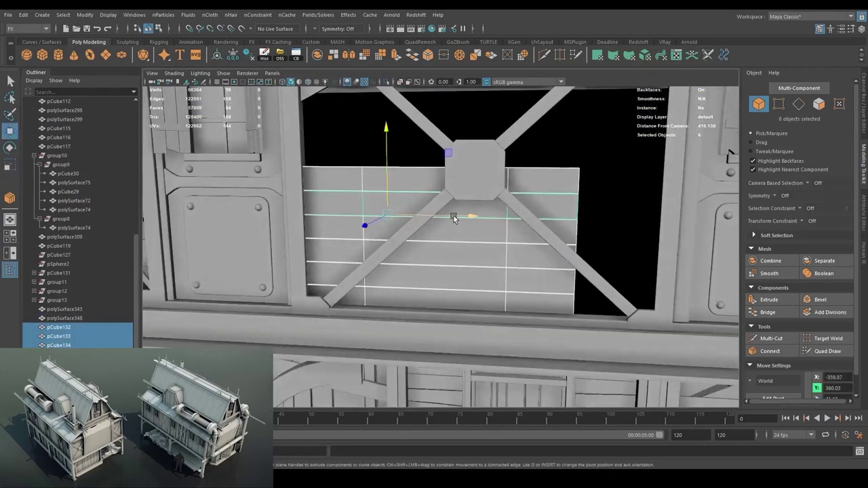
# Select the bottom-edge vertices of a backing plank using wireframe.
pyautogui.press('4')
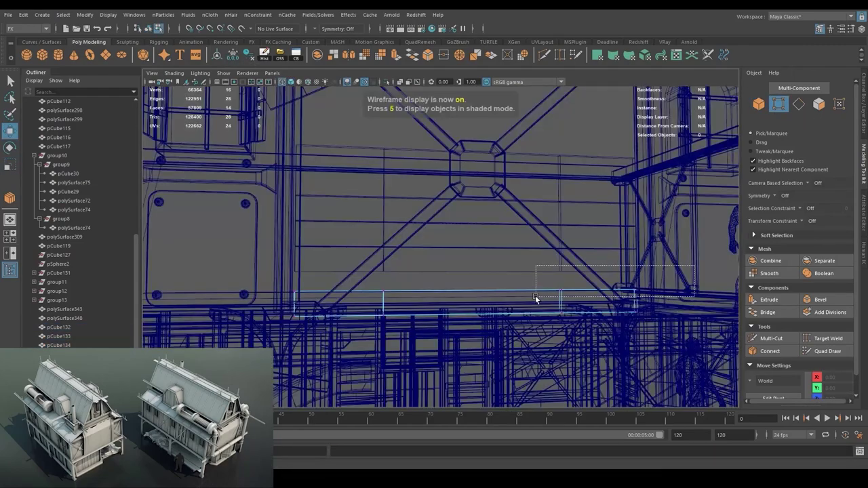
pyautogui.press('F9')
pyautogui.press('5')
pyautogui.moveTo(366, 305); pyautogui.dragTo(562, 252)
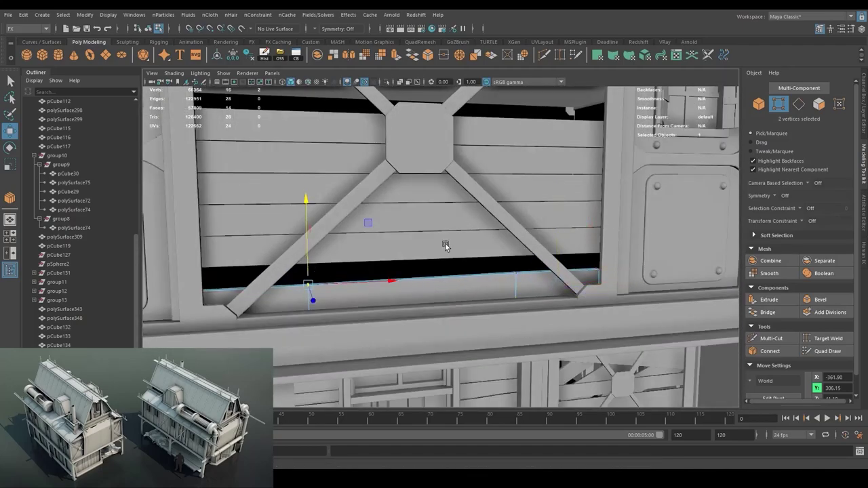
pyautogui.press('F8')
# Adjust the end vertices of the next plank up, undoing its upward shift.
pyautogui.moveTo(446, 245); pyautogui.dragTo(491, 245)
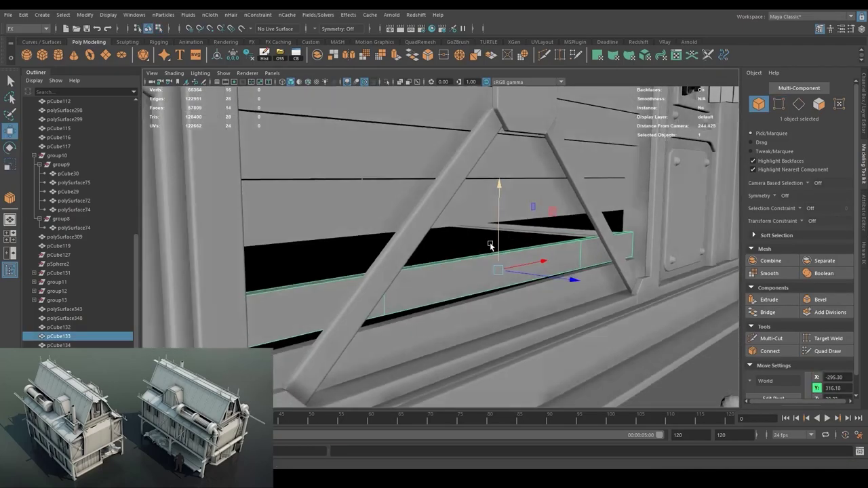
pyautogui.click(491, 245)
pyautogui.moveTo(461, 209); pyautogui.dragTo(562, 205)
pyautogui.click(454, 224)
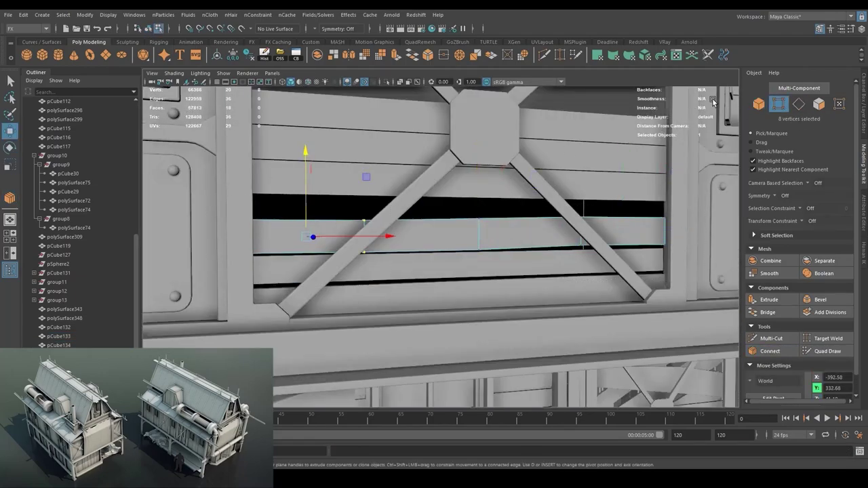
pyautogui.press('F8')
pyautogui.press('r')
pyautogui.hotkey('ctrl', 'z')
pyautogui.press('w')
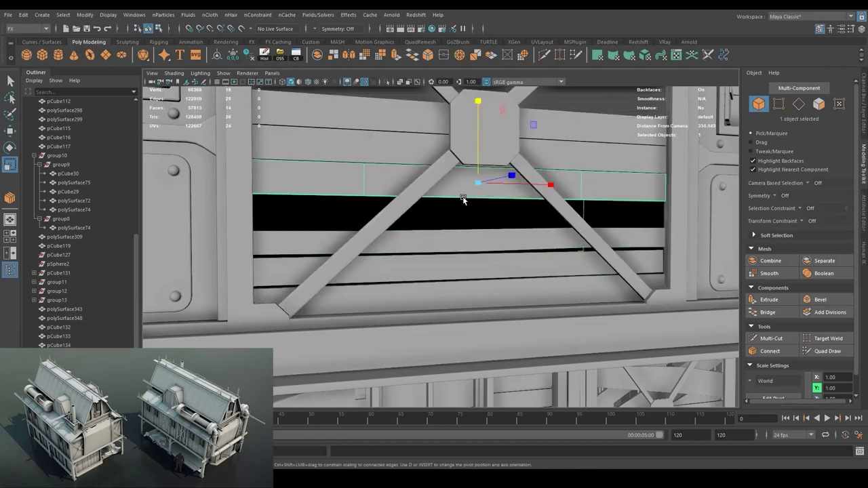
pyautogui.press('w')
# Move the lower plank vertically and add several more planks to the selection.
pyautogui.moveTo(463, 199); pyautogui.dragTo(475, 224)
pyautogui.click(508, 232)
pyautogui.moveTo(476, 150); pyautogui.dragTo(429, 189)
pyautogui.click(428, 189)
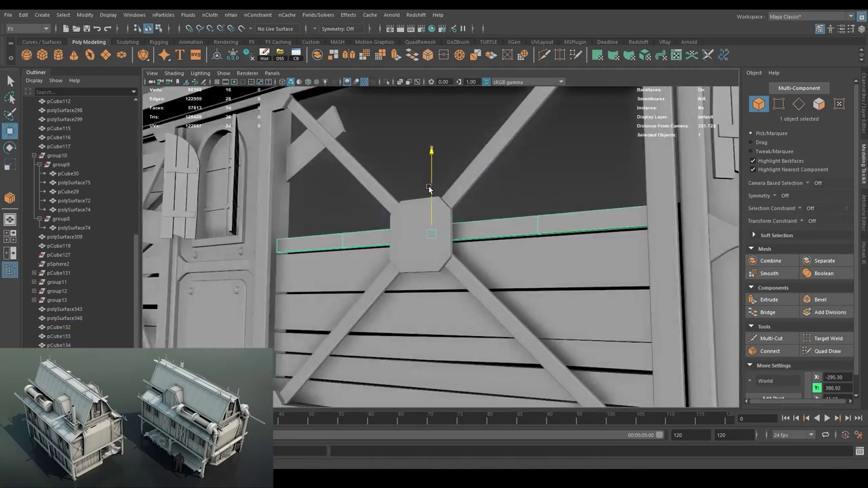
pyautogui.press('F8')
pyautogui.moveTo(599, 196); pyautogui.dragTo(533, 229)
pyautogui.click(534, 229)
pyautogui.moveTo(536, 336); pyautogui.dragTo(440, 203)
pyautogui.click(490, 242)
pyautogui.click(391, 269)
# Select all thirteen horizontal planks in the bay and isolate them.
pyautogui.scroll(3)
pyautogui.click(441, 203)
pyautogui.click(441, 203)
pyautogui.scroll(-3)
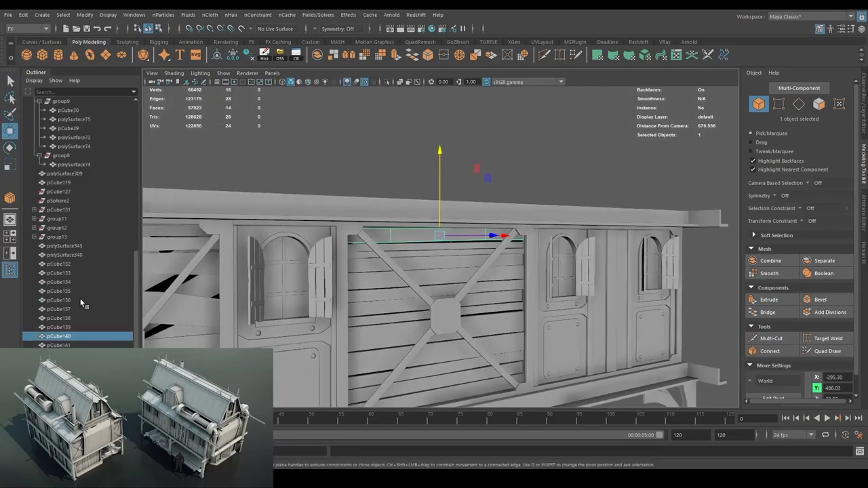
pyautogui.hotkey('ctrl', '1')
pyautogui.moveTo(136, 299); pyautogui.dragTo(463, 267)
pyautogui.scroll(3)
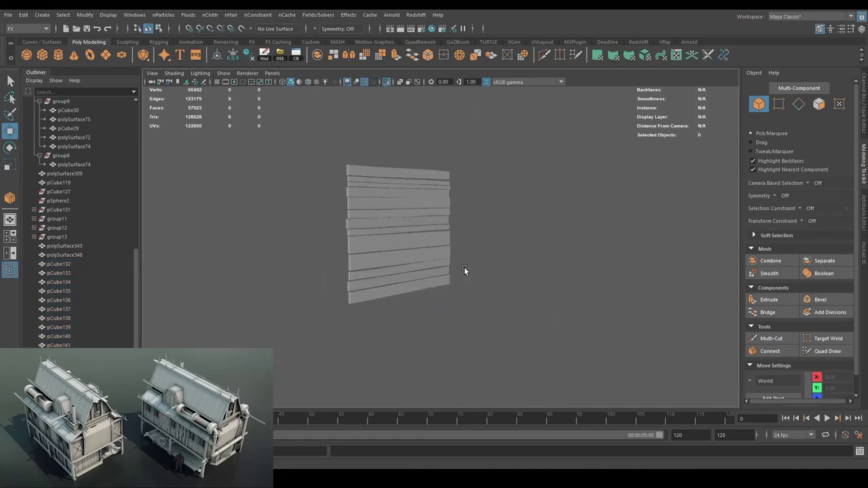
# Bevel all edges of the horizontal planks at fraction 0.5.
pyautogui.scroll(3)
pyautogui.press('4')
pyautogui.press('F10')
pyautogui.scroll(-3)
pyautogui.moveTo(397, 141); pyautogui.dragTo(454, 343)
pyautogui.scroll(3)
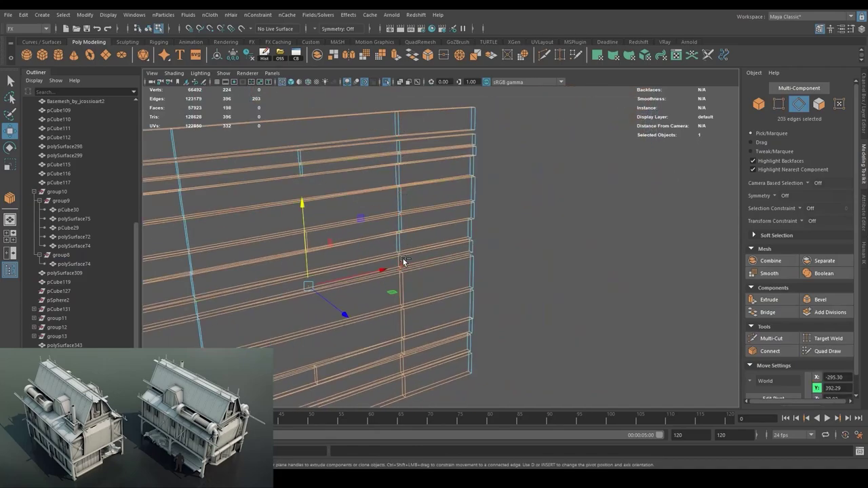
pyautogui.moveTo(403, 261); pyautogui.dragTo(361, 219)
pyautogui.press('5')
pyautogui.hotkey('ctrl', 'b')
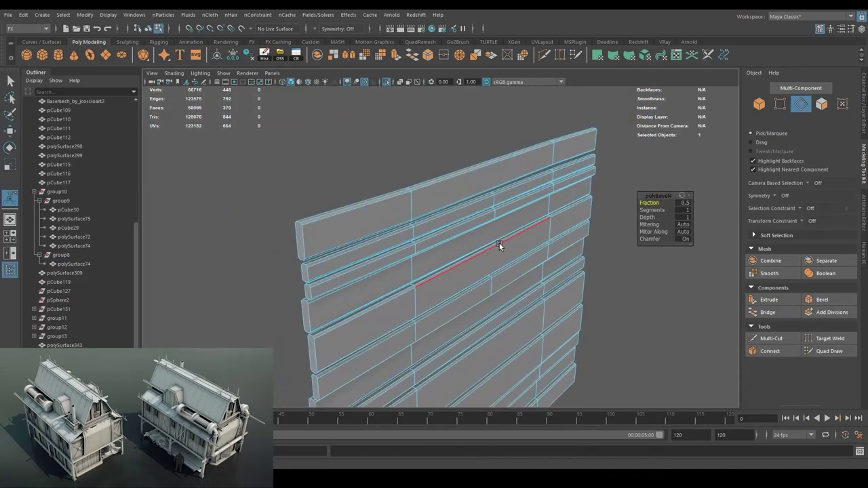
pyautogui.moveTo(499, 244); pyautogui.dragTo(475, 230)
pyautogui.scroll(-3)
# Bring back the full building and stretch a new cube into a tall vertical board.
pyautogui.hotkey('ctrl', '1')
pyautogui.press('w')
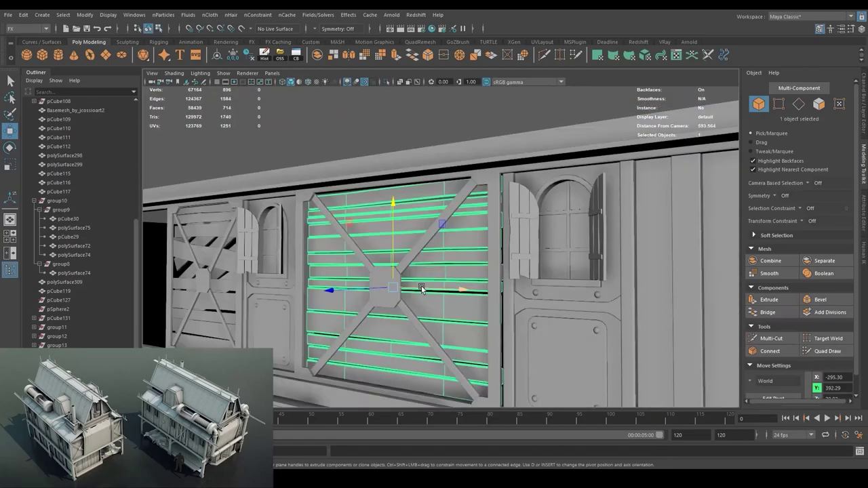
pyautogui.scroll(-3)
pyautogui.scroll(-3)
pyautogui.click(447, 265)
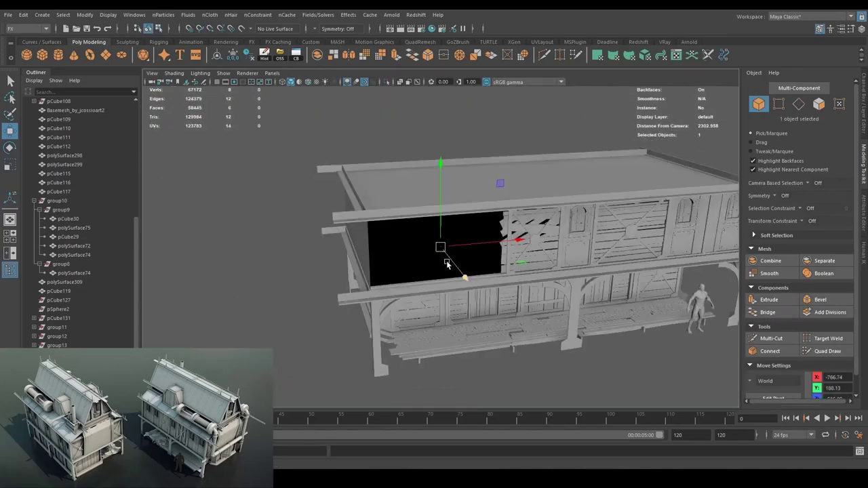
pyautogui.press('f')
pyautogui.press('r')
pyautogui.scroll(-3)
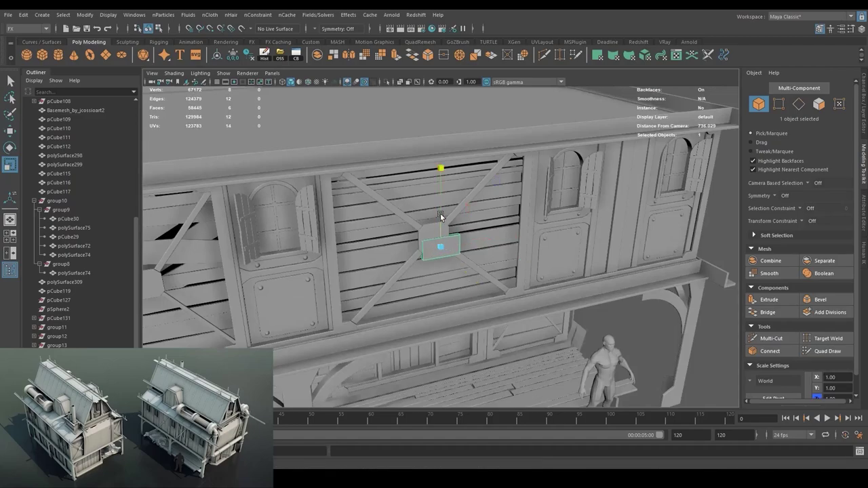
pyautogui.moveTo(457, 264); pyautogui.dragTo(434, 244)
pyautogui.scroll(3)
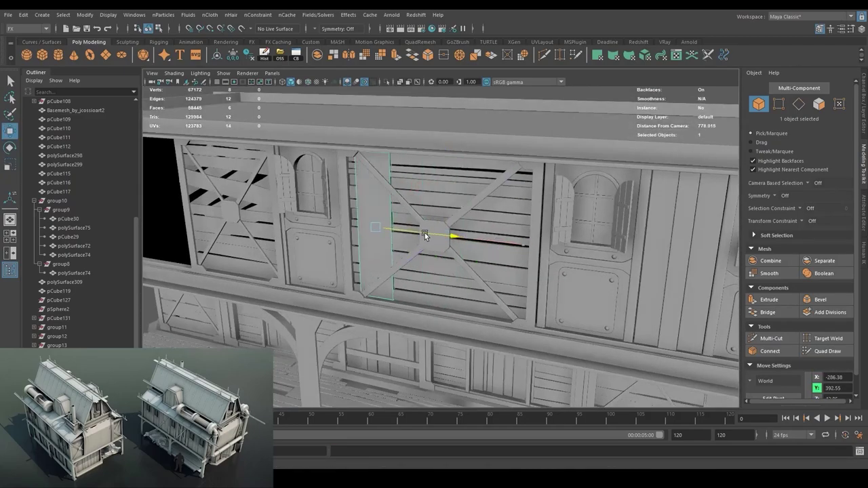
# Multi-Cut the board lengthwise and across its lower part, then isolate it.
pyautogui.press('e')
pyautogui.moveTo(418, 315); pyautogui.dragTo(403, 264)
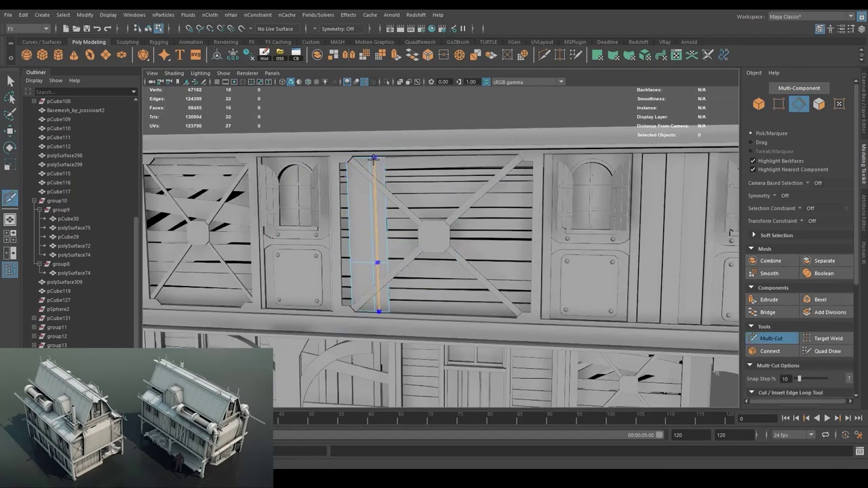
pyautogui.click(373, 158)
pyautogui.scroll(3)
pyautogui.press('4')
pyautogui.press('5')
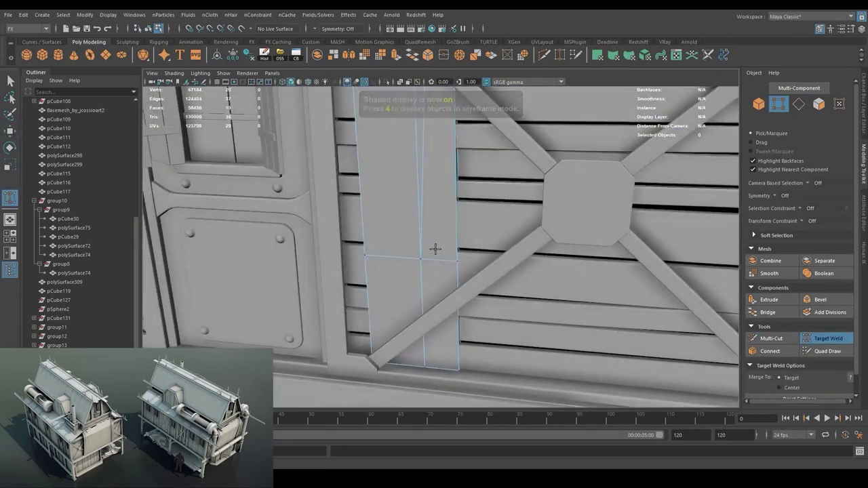
pyautogui.press('4')
pyautogui.press('5')
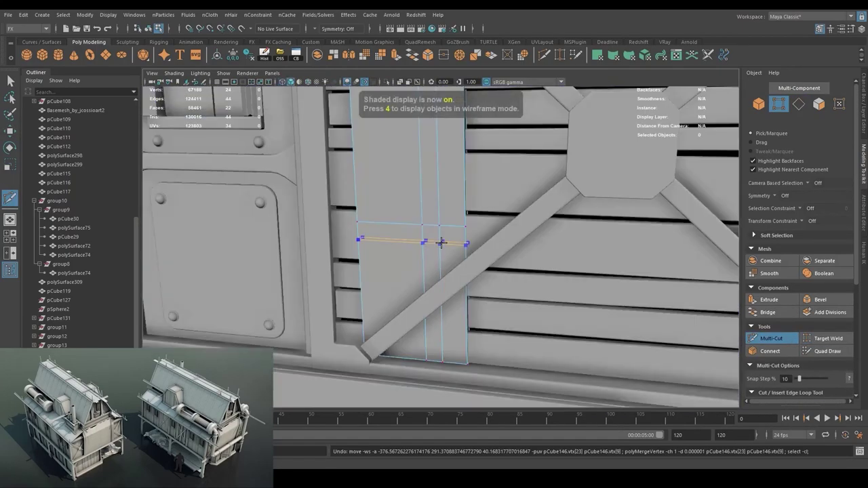
pyautogui.press('4')
pyautogui.click(464, 258)
pyautogui.hotkey('ctrl', '1')
pyautogui.press('5')
pyautogui.press('F10')
# Move the top vertices and face between the cuts to split the board's top into two strips.
pyautogui.moveTo(641, 256); pyautogui.dragTo(542, 180)
pyautogui.moveTo(453, 275); pyautogui.dragTo(488, 223)
pyautogui.press('w')
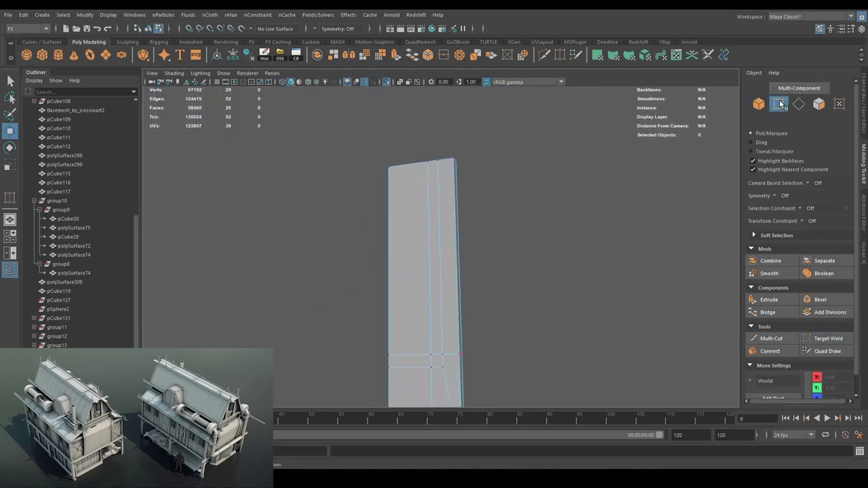
pyautogui.press('5')
pyautogui.moveTo(410, 136); pyautogui.dragTo(467, 152)
pyautogui.click(422, 197)
pyautogui.moveTo(422, 198); pyautogui.dragTo(494, 332)
pyautogui.moveTo(509, 263); pyautogui.dragTo(449, 162)
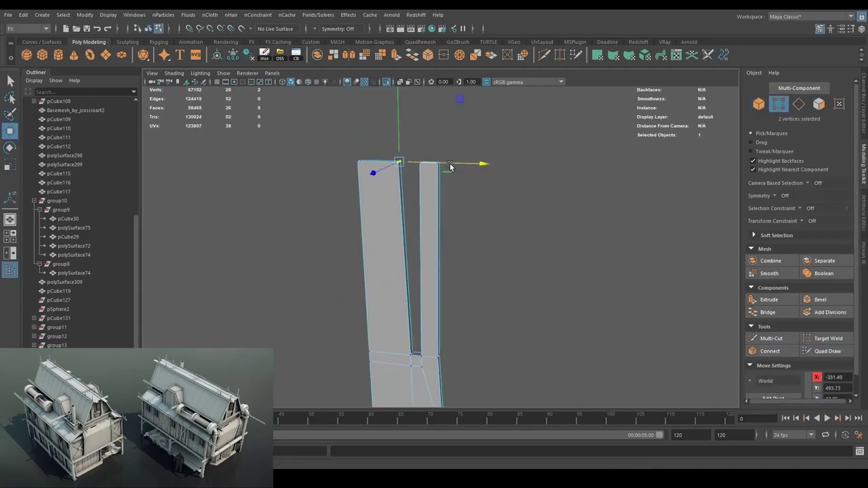
pyautogui.hotkey('ctrl', '1')
# Slant the board across the X-braced bay.
pyautogui.scroll(3)
pyautogui.scroll(3)
pyautogui.moveTo(459, 349); pyautogui.dragTo(423, 148)
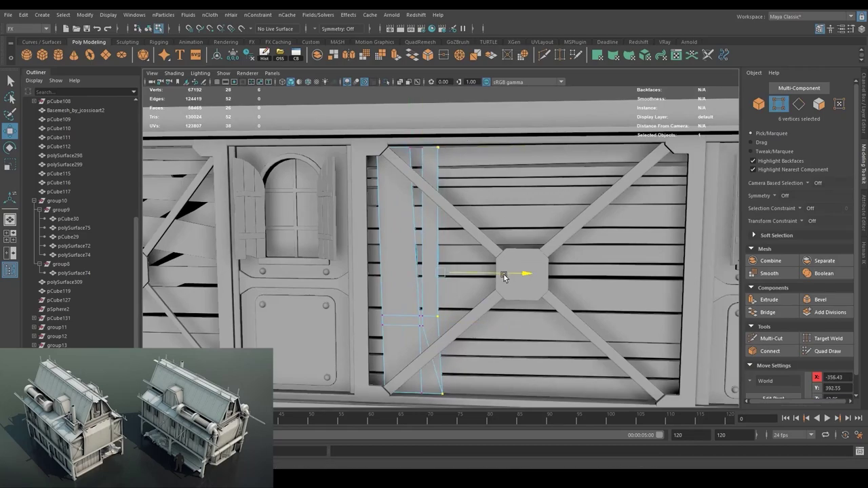
pyautogui.scroll(-3)
pyautogui.moveTo(543, 211); pyautogui.dragTo(490, 278)
# Duplicate the board twice and place the copies across the bay.
pyautogui.hotkey('ctrl', '1')
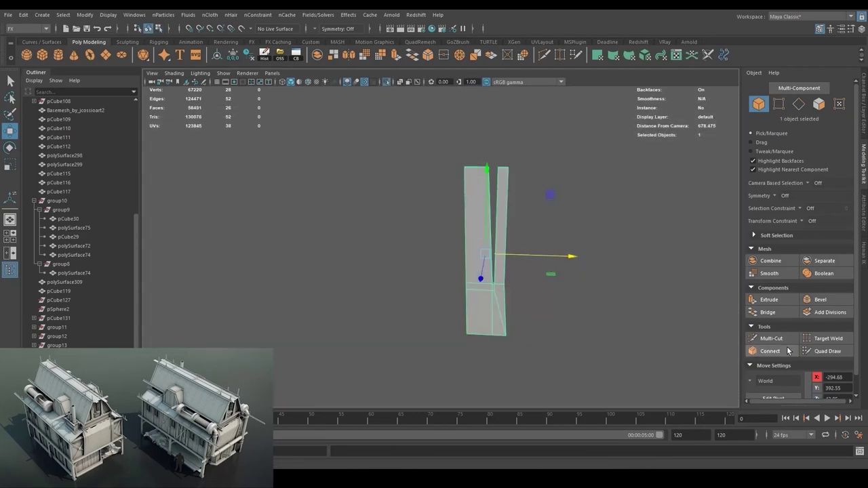
pyautogui.press('w')
pyautogui.moveTo(458, 253); pyautogui.dragTo(454, 243)
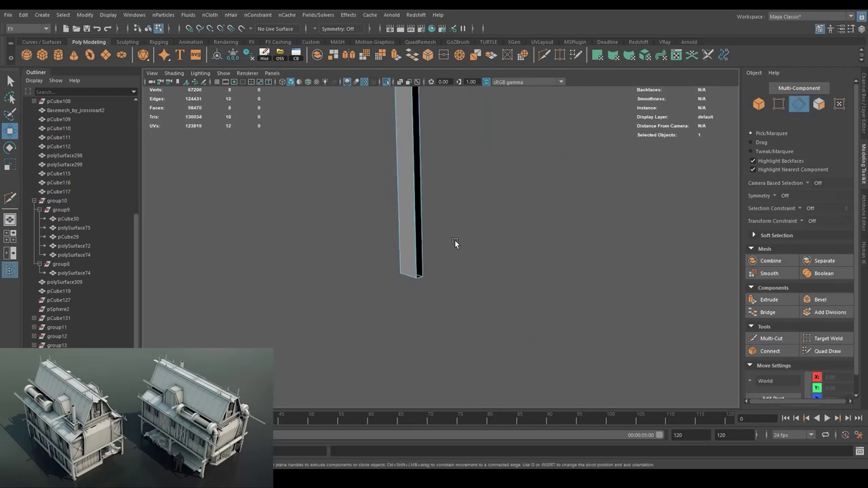
pyautogui.press('F8')
pyautogui.press('5')
pyautogui.moveTo(714, 128); pyautogui.dragTo(489, 309)
pyautogui.press('w')
pyautogui.press('F8')
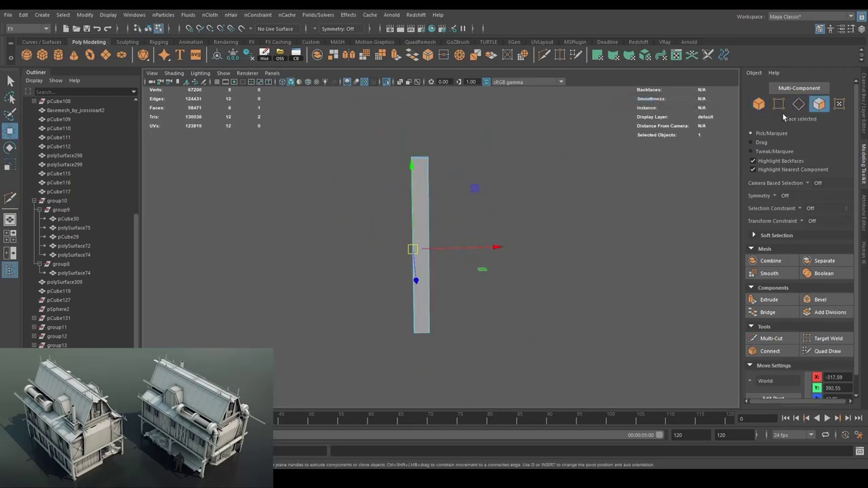
pyautogui.hotkey('ctrl', '1')
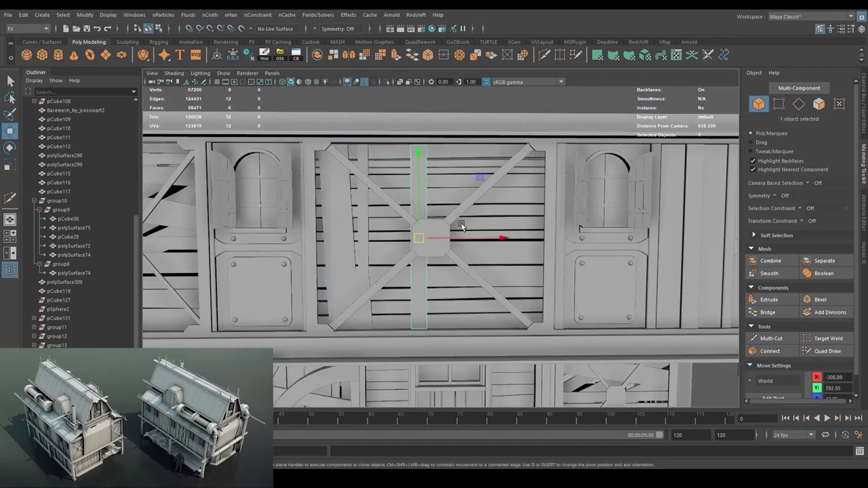
pyautogui.moveTo(514, 248); pyautogui.dragTo(466, 235)
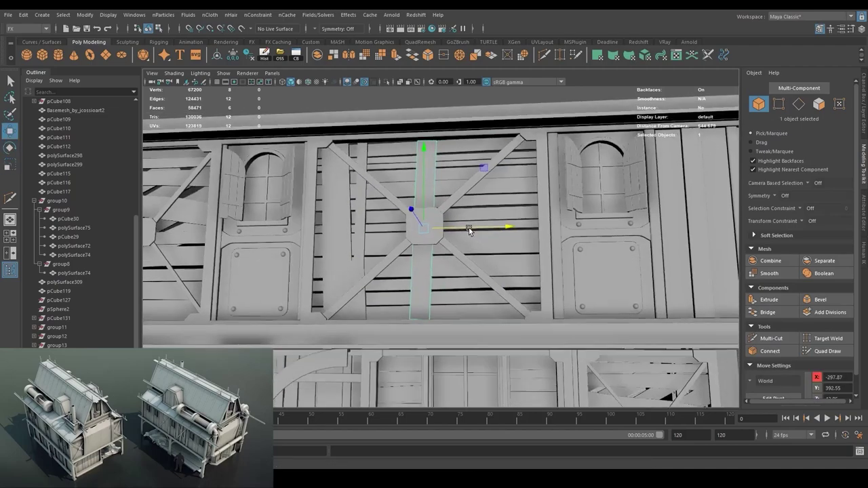
pyautogui.press('w')
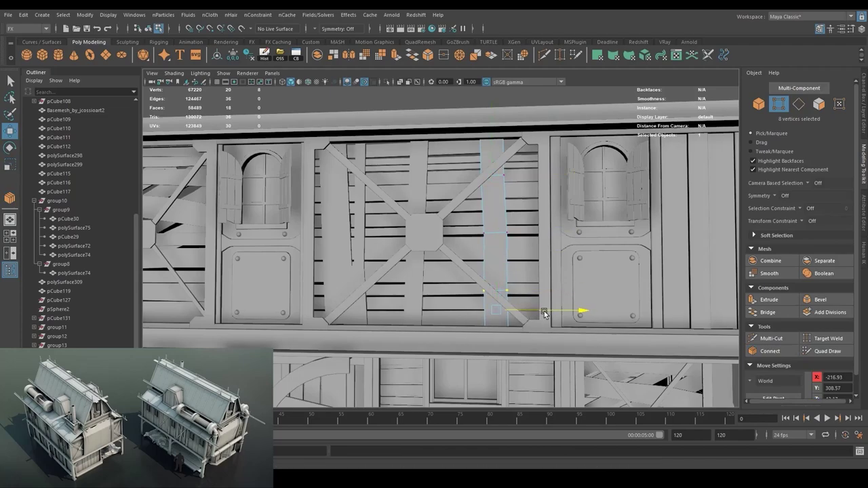
pyautogui.hotkey('ctrl', '1')
# Bevel the rightmost board's edge loop, raising the fraction to about 0.63.
pyautogui.moveTo(533, 262); pyautogui.dragTo(475, 258)
pyautogui.click(501, 272)
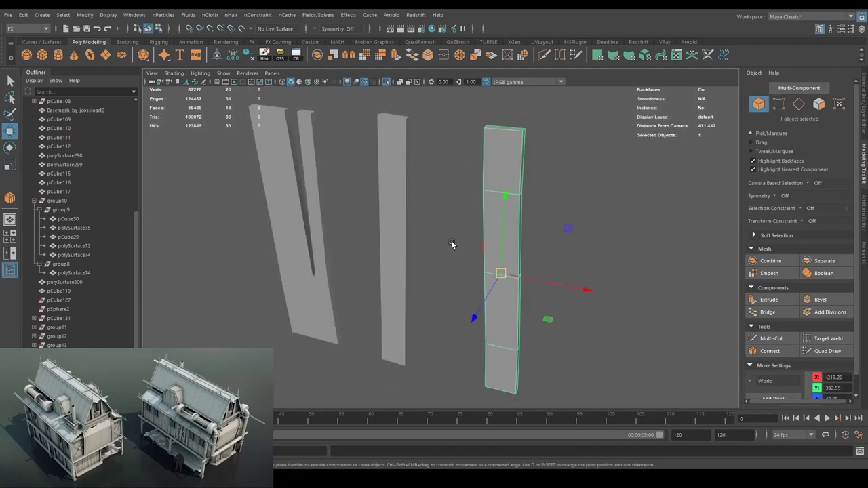
pyautogui.moveTo(651, 210); pyautogui.dragTo(664, 200)
pyautogui.click(517, 228)
pyautogui.doubleClick(517, 228)
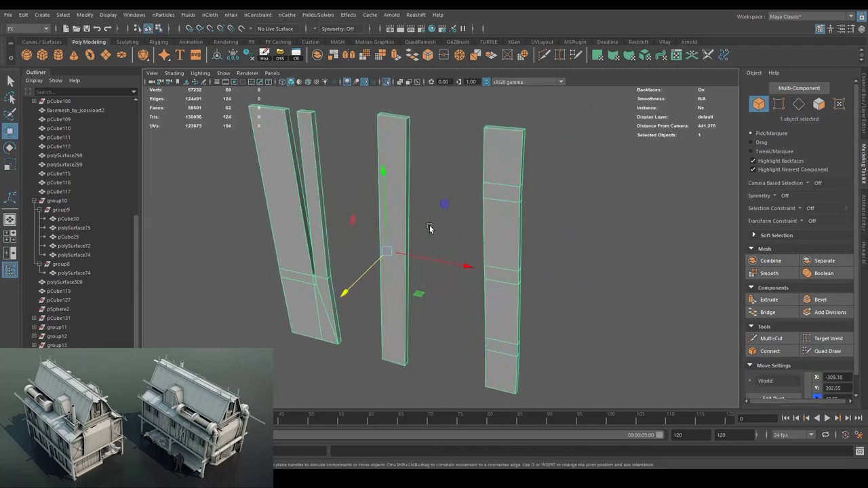
pyautogui.press('4')
pyautogui.press('5')
pyautogui.hotkey('ctrl', 'b')
pyautogui.moveTo(387, 275); pyautogui.dragTo(684, 213)
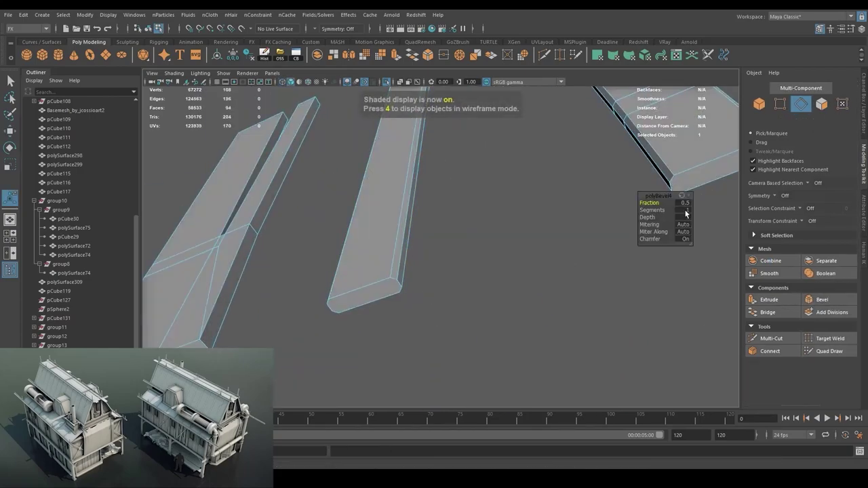
pyautogui.moveTo(625, 220); pyautogui.dragTo(651, 220)
pyautogui.moveTo(516, 325); pyautogui.dragTo(469, 291)
pyautogui.write('8')
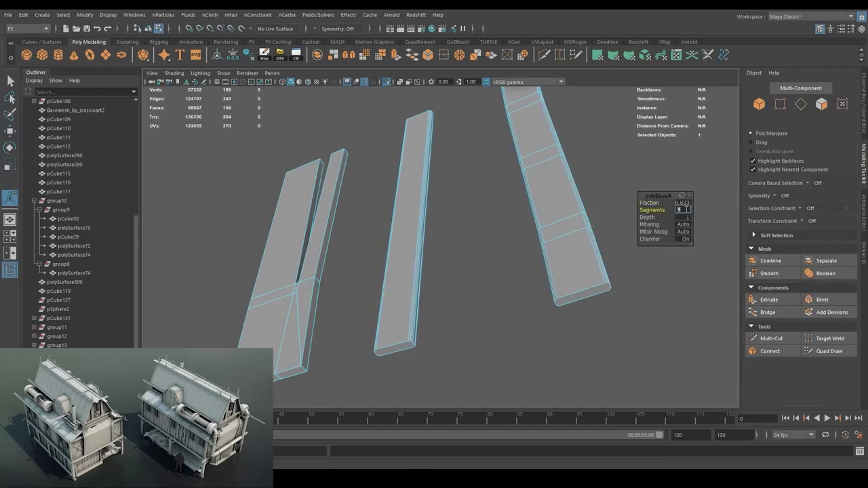
pyautogui.moveTo(659, 196); pyautogui.dragTo(475, 285)
# Select edge loops on the remaining vertical and slanted boards.
pyautogui.press('w')
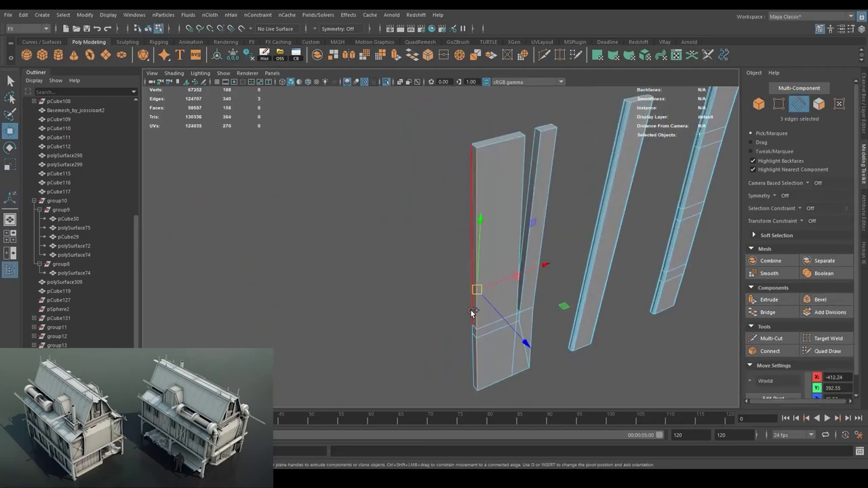
pyautogui.doubleClick(520, 192)
pyautogui.moveTo(519, 192); pyautogui.dragTo(442, 299)
pyautogui.press('4')
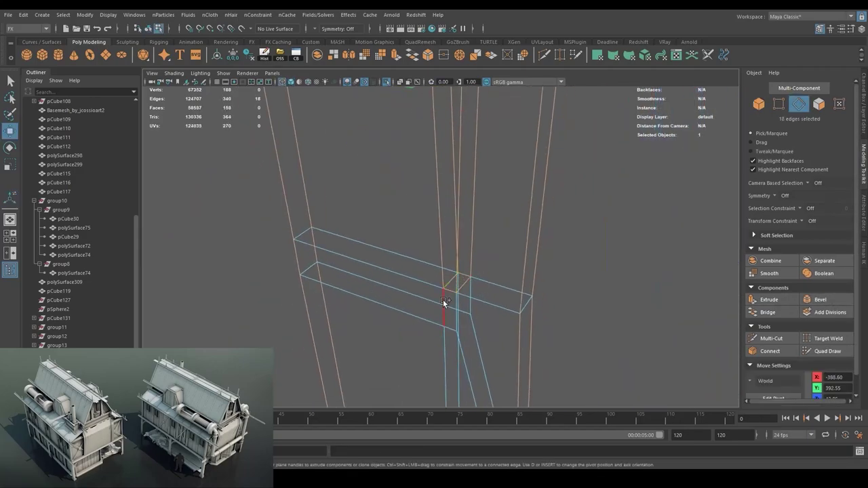
pyautogui.doubleClick(456, 220)
pyautogui.doubleClick(507, 250)
pyautogui.press('5')
pyautogui.moveTo(506, 250); pyautogui.dragTo(515, 314)
# Bevel the selected board edges with 3 segments.
pyautogui.scroll(3)
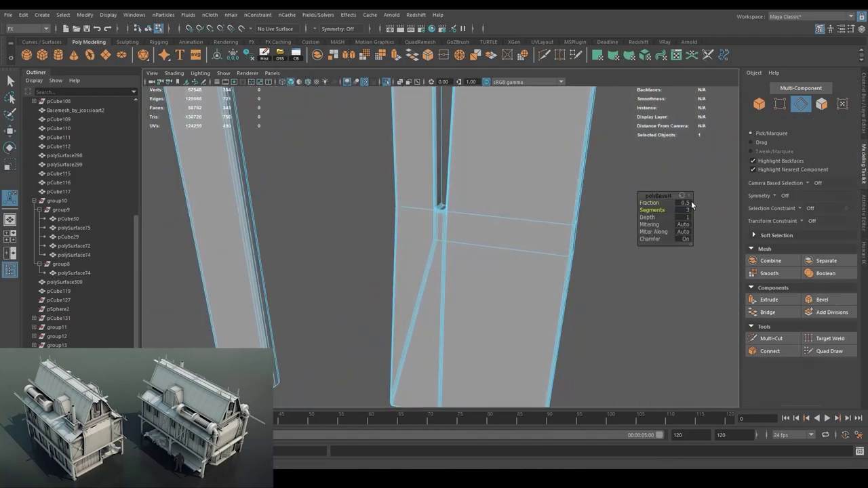
pyautogui.moveTo(668, 216); pyautogui.dragTo(690, 200)
pyautogui.scroll(-3)
pyautogui.moveTo(475, 197); pyautogui.dragTo(463, 255)
pyautogui.click(463, 256)
pyautogui.scroll(3)
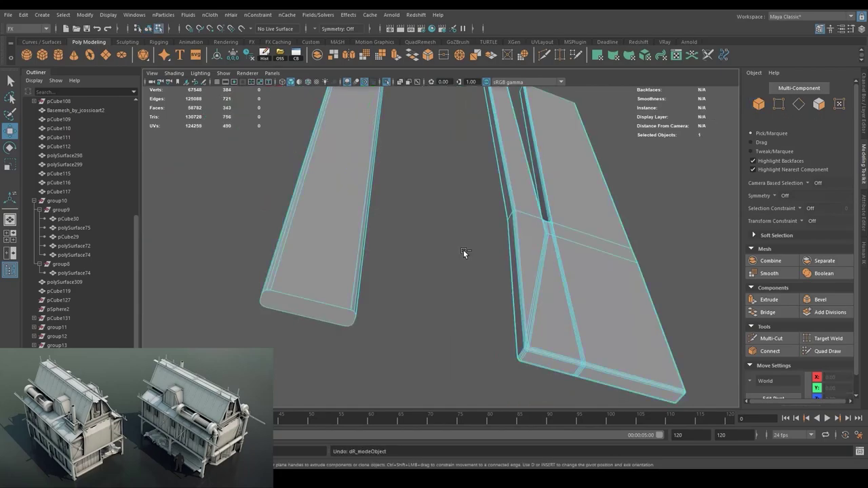
pyautogui.hotkey('ctrl', 'b')
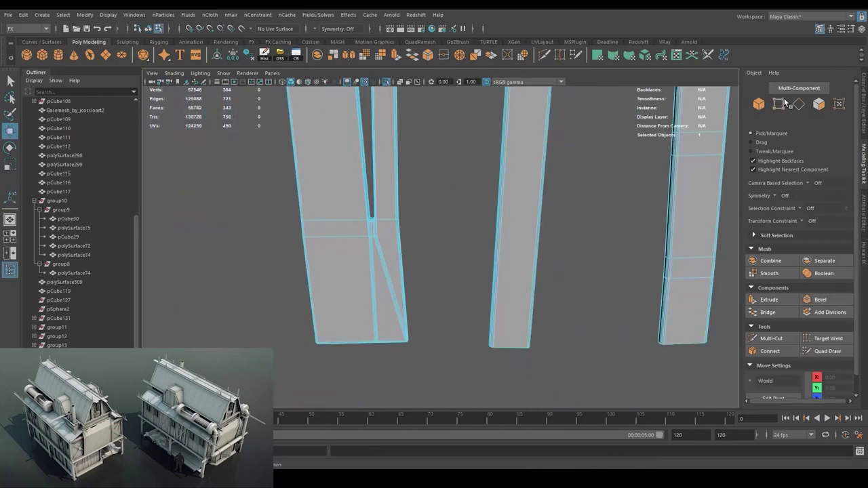
pyautogui.moveTo(430, 214); pyautogui.dragTo(539, 207)
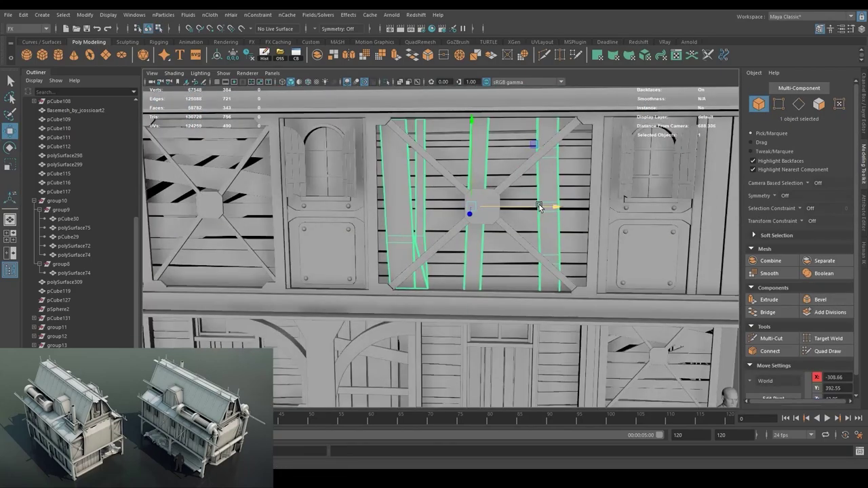
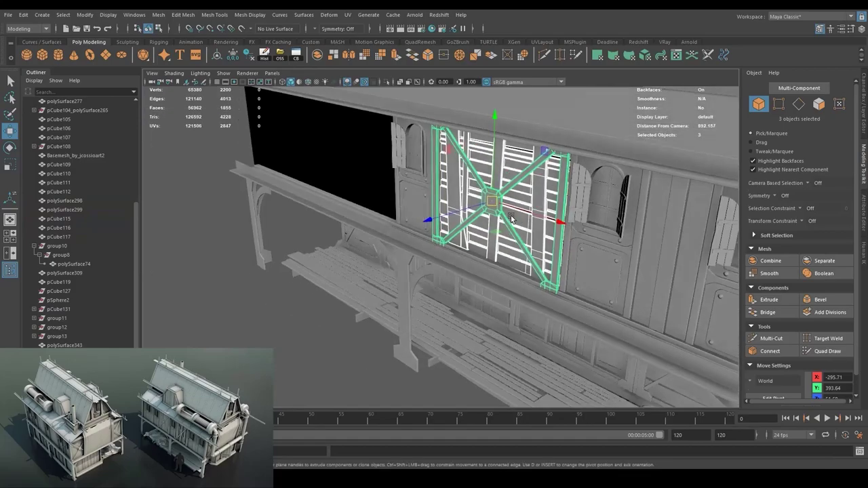
# Select and frame the upper wall panels, undoing the last two moves.
pyautogui.press('h')
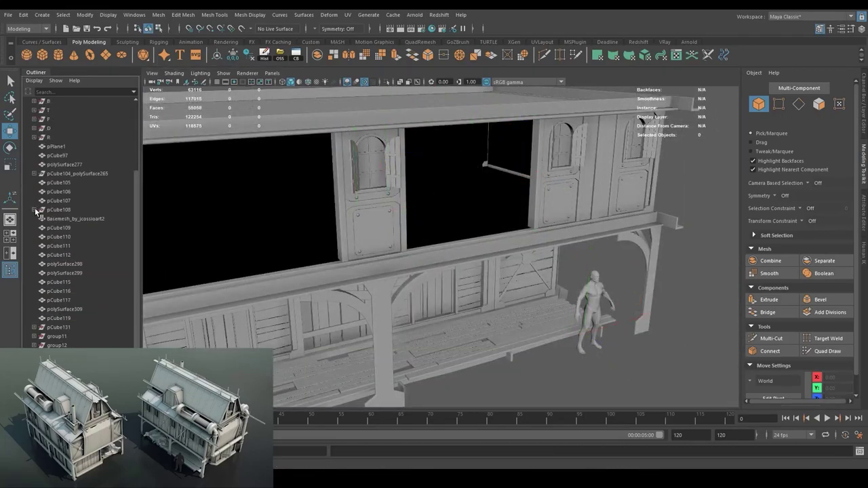
pyautogui.press('h')
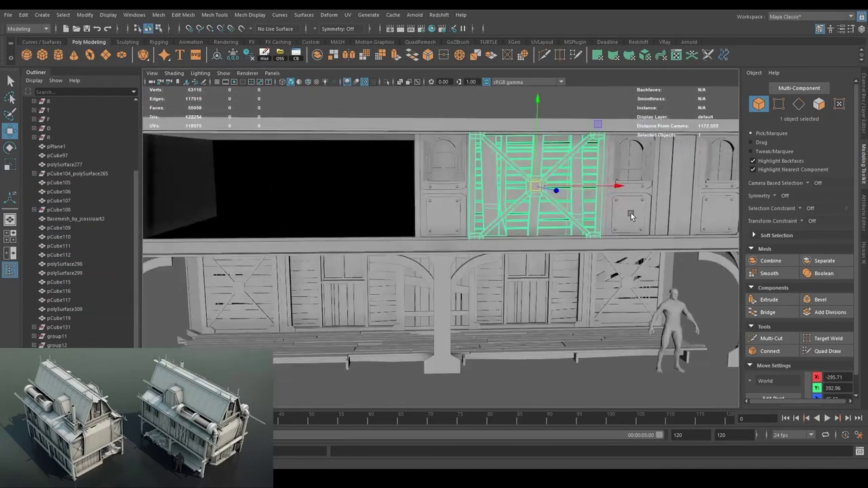
pyautogui.scroll(-3)
pyautogui.click(609, 222)
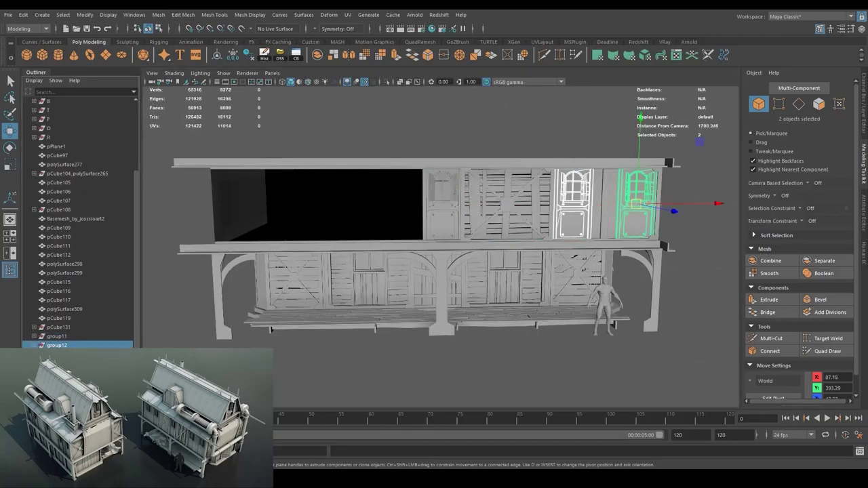
pyautogui.moveTo(608, 217); pyautogui.dragTo(563, 203)
pyautogui.click(549, 197)
pyautogui.press('f')
pyautogui.hotkey('ctrl', 'z')
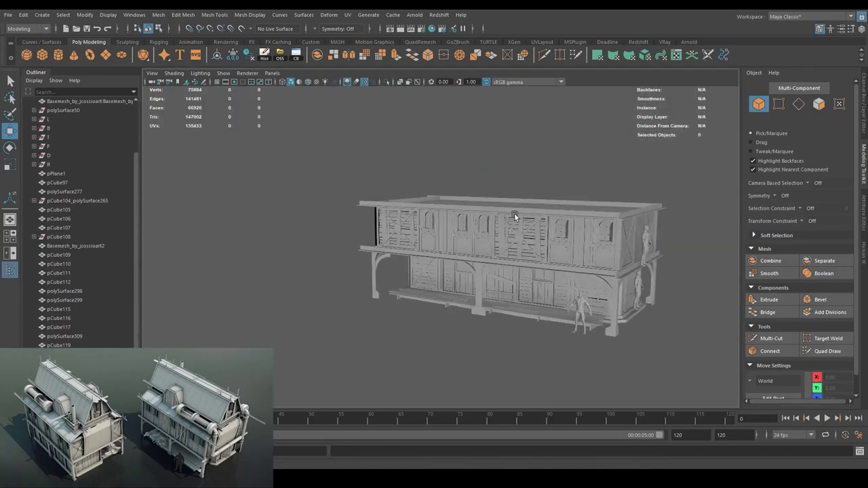
pyautogui.hotkey('ctrl', 'z')
# Delete the vertical-boards panel pCube149 from the upper wall bay.
pyautogui.scroll(3)
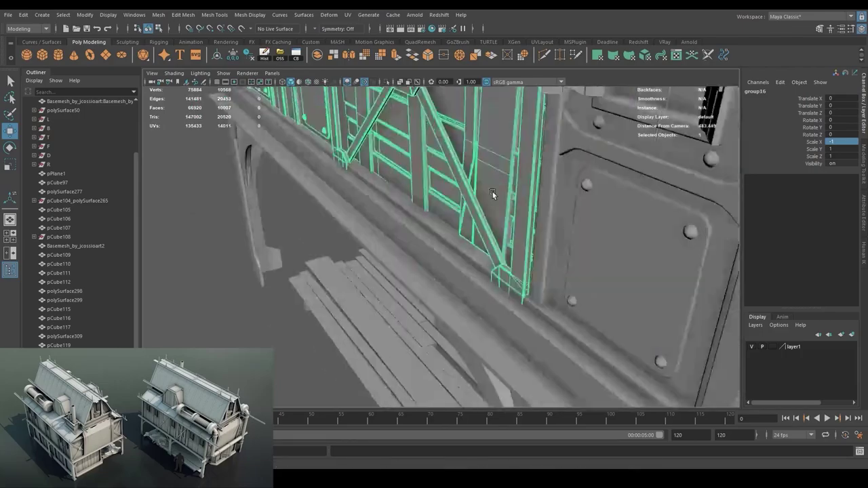
pyautogui.scroll(-3)
pyautogui.scroll(3)
pyautogui.click(515, 228)
pyautogui.press('Delete')
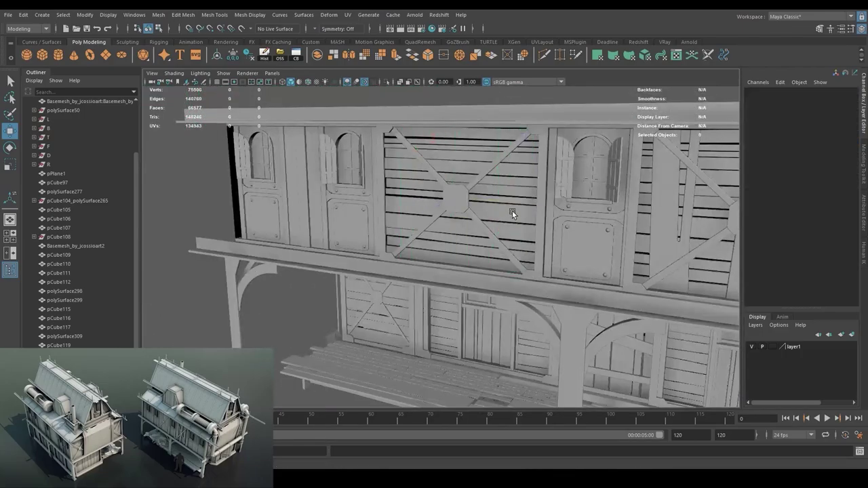
# Rotate board panel pCube145 upright, duplicate it and slide the copy into the wall.
pyautogui.click(512, 211)
pyautogui.press('e')
pyautogui.moveTo(512, 211); pyautogui.dragTo(474, 204)
pyautogui.moveTo(536, 170); pyautogui.dragTo(468, 112)
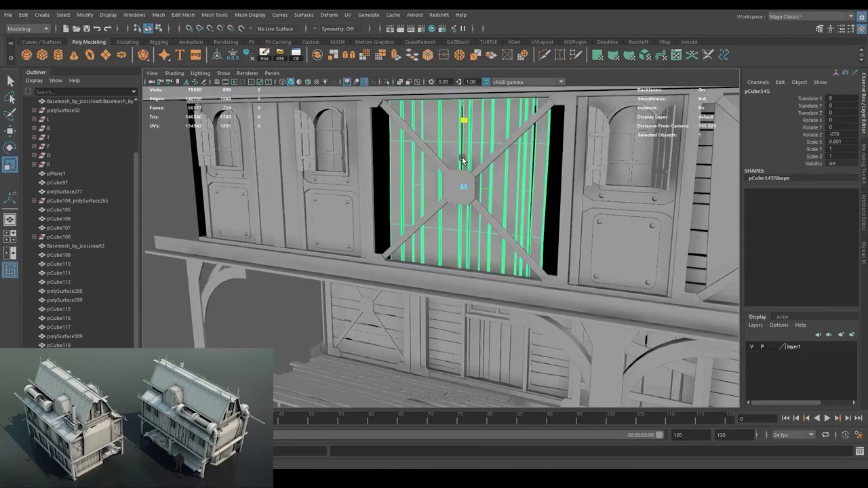
pyautogui.hotkey('ctrl', 'd')
pyautogui.press('w')
pyautogui.press('space')
pyautogui.click(820, 28)
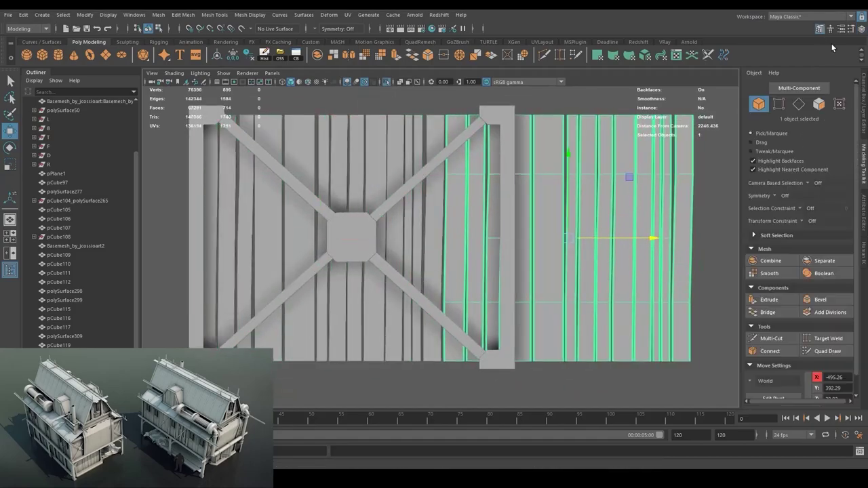
pyautogui.press('space')
pyautogui.press('space')
pyautogui.moveTo(488, 217); pyautogui.dragTo(461, 210)
pyautogui.hotkey('ctrl', '1')
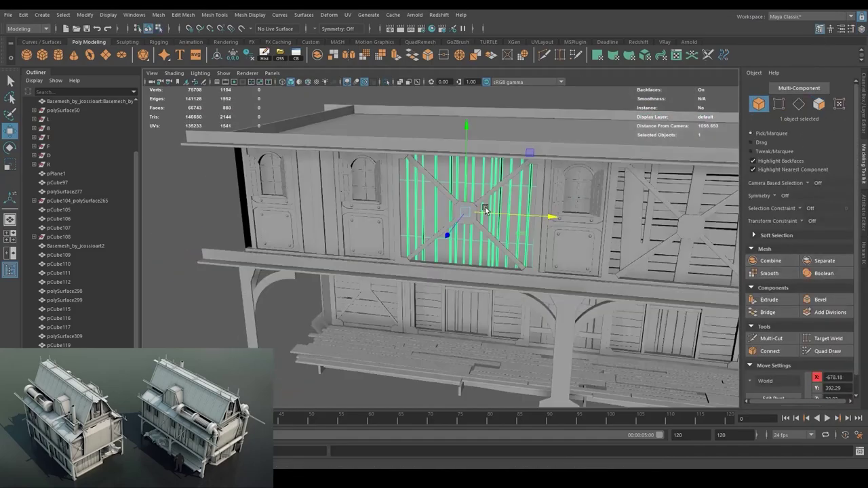
# Turn the copied boards horizontal and position them across the braced panel.
pyautogui.moveTo(390, 250); pyautogui.dragTo(499, 188)
pyautogui.click(499, 188)
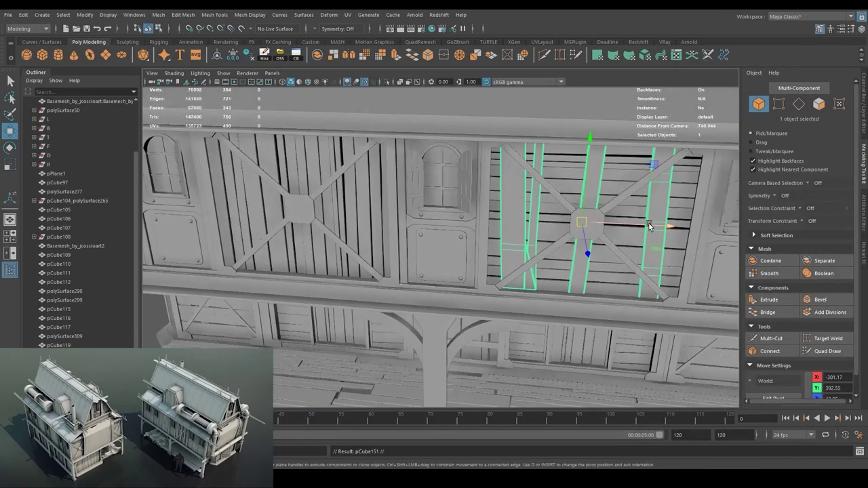
pyautogui.moveTo(499, 188); pyautogui.dragTo(363, 227)
pyautogui.moveTo(346, 152); pyautogui.dragTo(352, 210)
pyautogui.press('r')
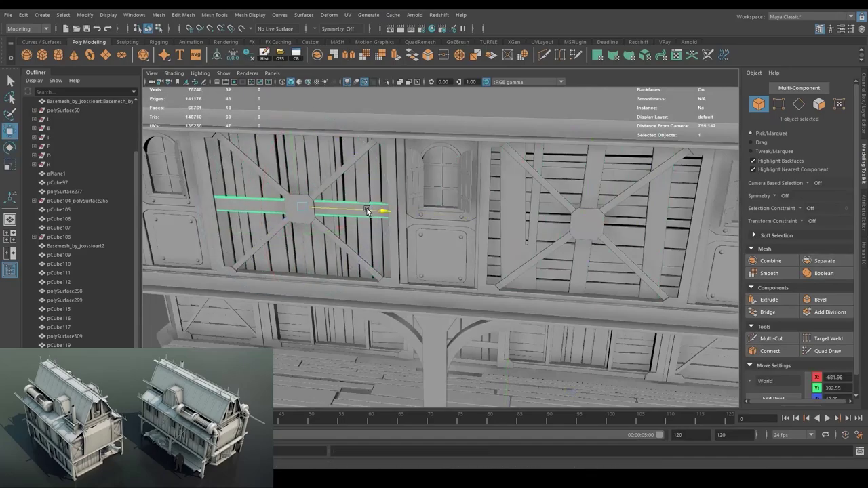
pyautogui.press('w')
pyautogui.moveTo(366, 211); pyautogui.dragTo(414, 232)
# Extend the horizontal boards across the panel by moving their end vertices.
pyautogui.press('w')
pyautogui.moveTo(492, 165); pyautogui.dragTo(391, 132)
pyautogui.moveTo(391, 132); pyautogui.dragTo(406, 153)
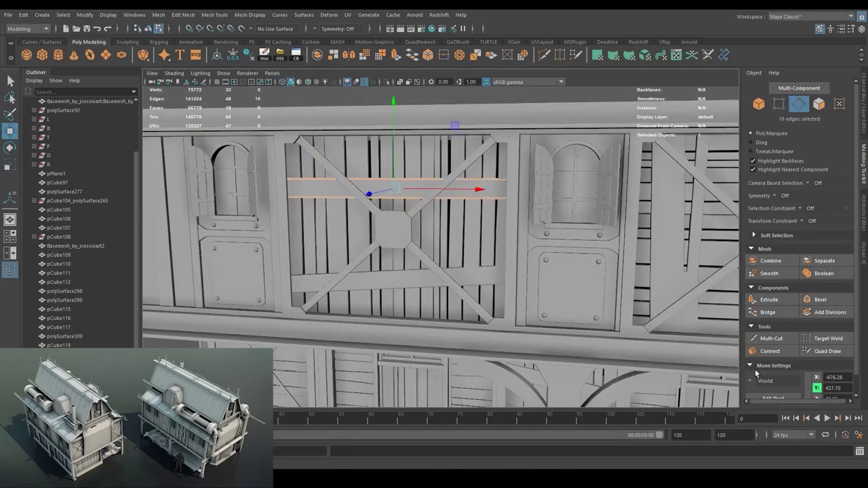
pyautogui.press('w')
pyautogui.press('F9')
pyautogui.moveTo(447, 191); pyautogui.dragTo(204, 176)
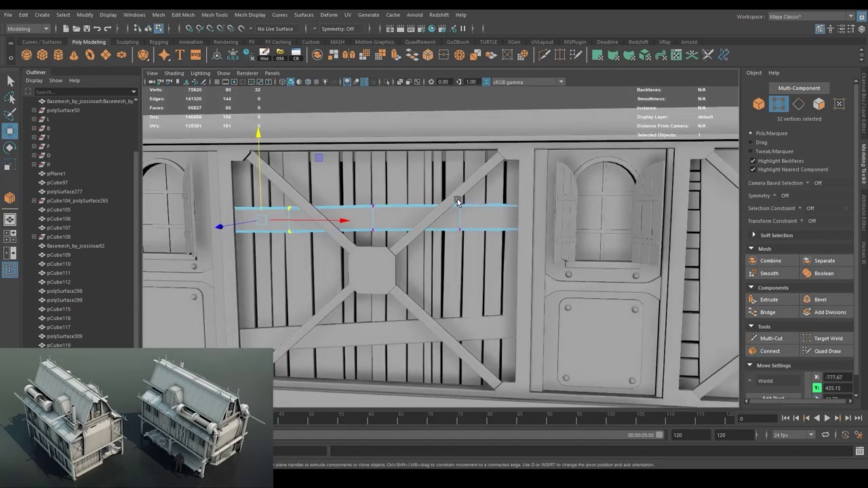
pyautogui.moveTo(571, 188); pyautogui.dragTo(463, 229)
pyautogui.press('F8')
# Clear the selection and save the scene to Home.mb.
pyautogui.scroll(-3)
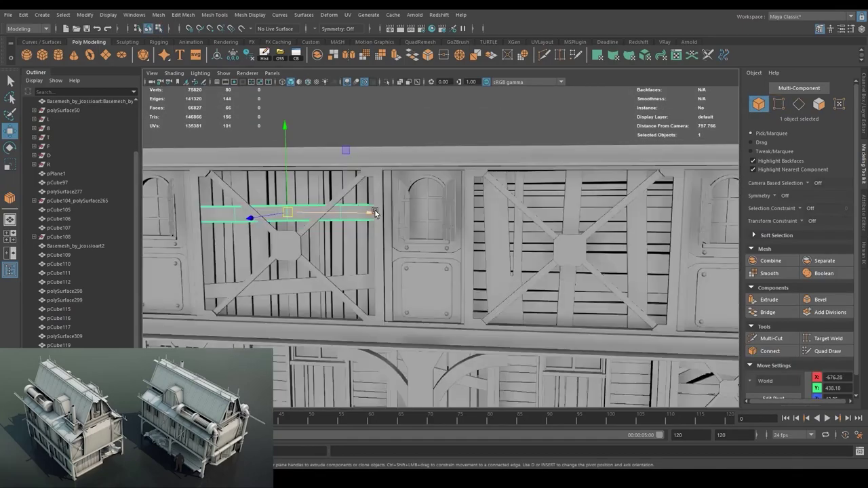
pyautogui.scroll(-3)
pyautogui.click(408, 131)
pyautogui.press('w')
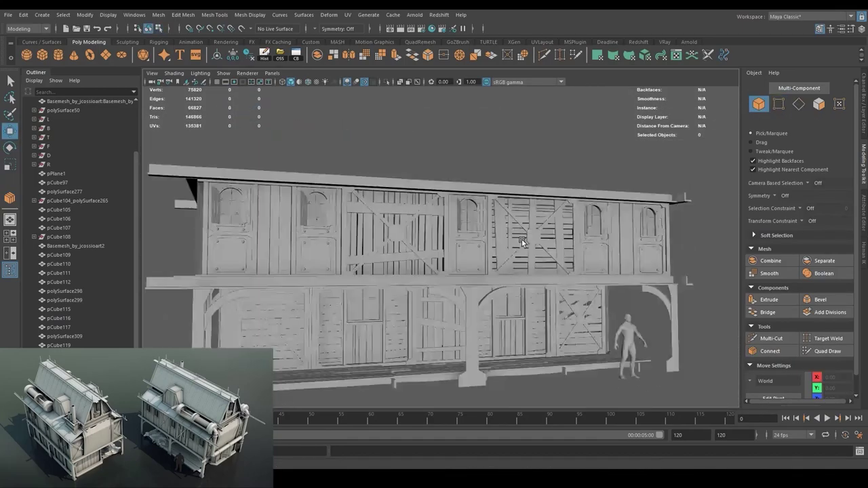
pyautogui.moveTo(522, 239); pyautogui.dragTo(474, 204)
pyautogui.hotkey('ctrl', 's')
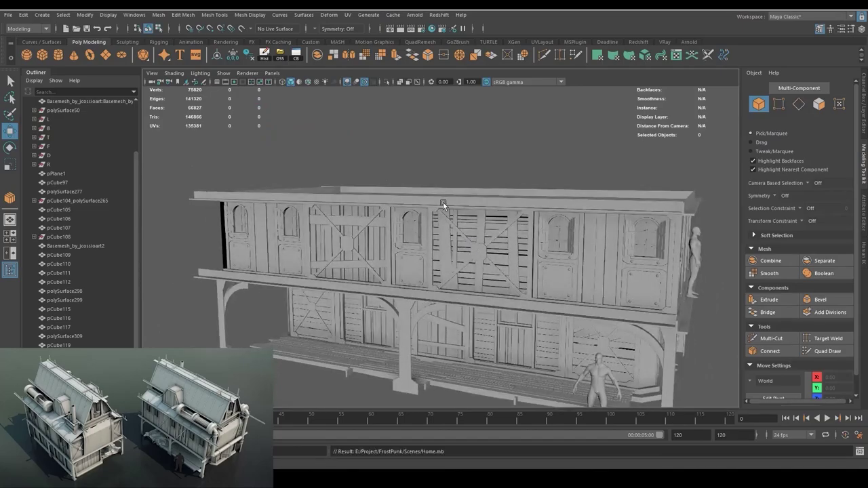
pyautogui.moveTo(443, 202); pyautogui.dragTo(234, 203)
# Select and frame the X-braced plank panel polySurface298 from a close corner view.
pyautogui.click(519, 276)
pyautogui.press('f')
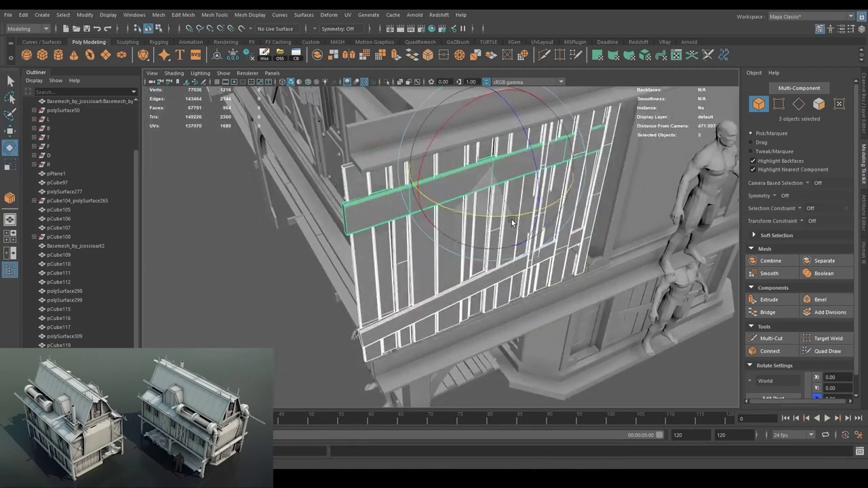
pyautogui.moveTo(434, 244); pyautogui.dragTo(403, 292)
pyautogui.scroll(-3)
pyautogui.click(482, 253)
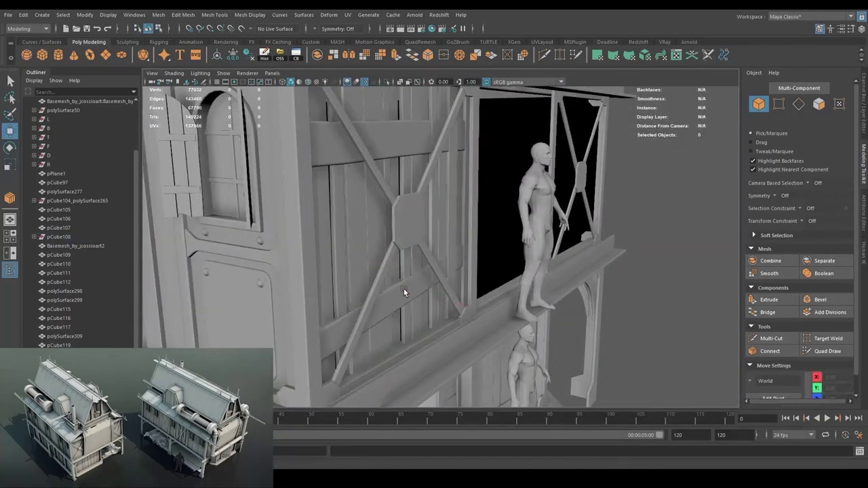
pyautogui.moveTo(415, 139); pyautogui.dragTo(440, 240)
pyautogui.press('w')
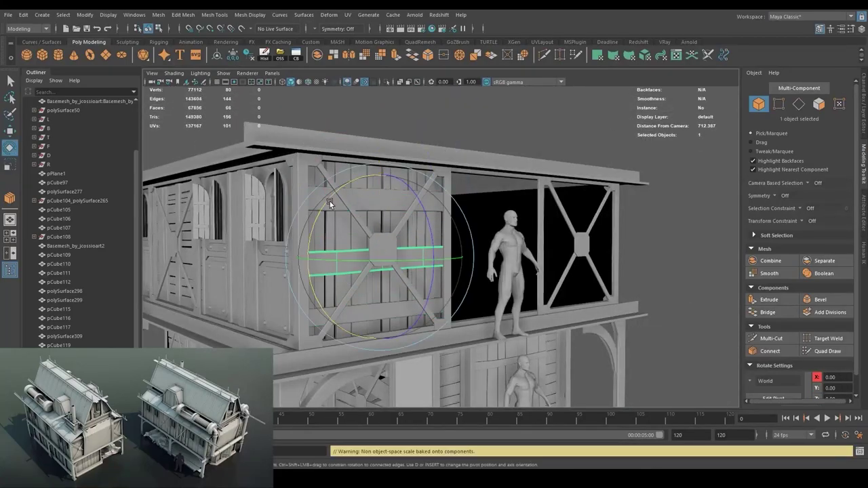
# Combine the panel's boards into one mesh and frame its edge loop.
pyautogui.moveTo(400, 244); pyautogui.dragTo(419, 260)
pyautogui.moveTo(419, 260); pyautogui.dragTo(434, 258)
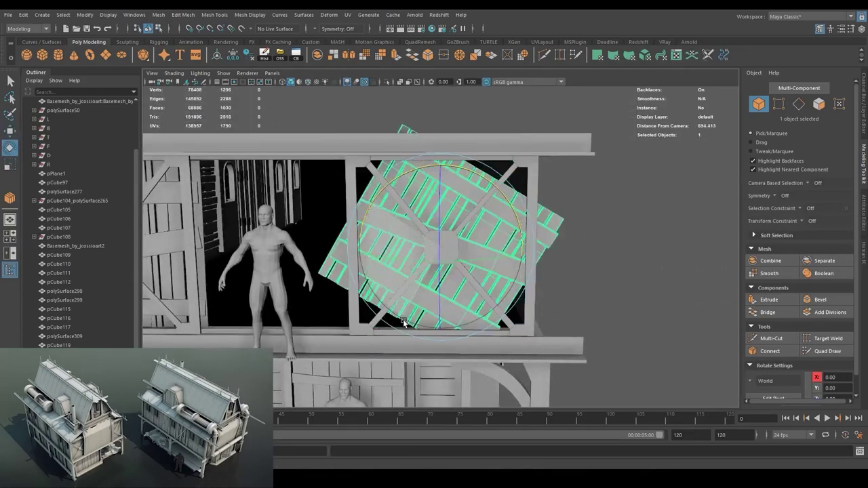
pyautogui.scroll(3)
pyautogui.click(214, 15)
pyautogui.press('F8')
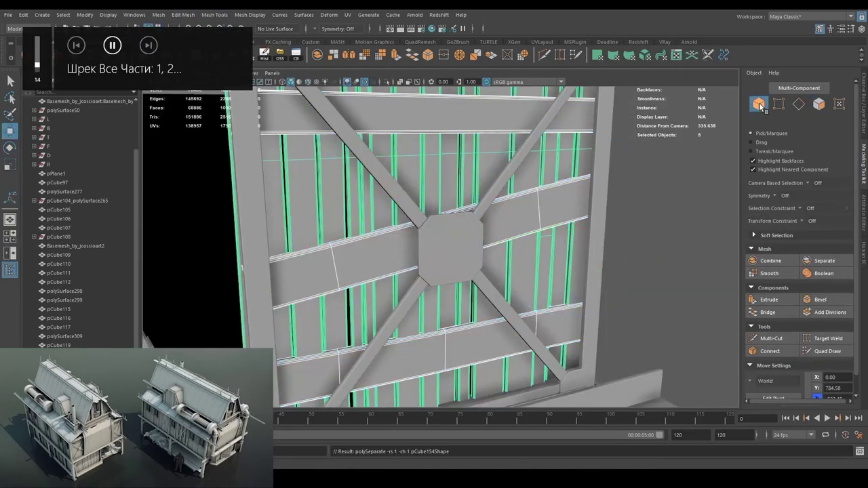
pyautogui.moveTo(554, 201); pyautogui.dragTo(579, 314)
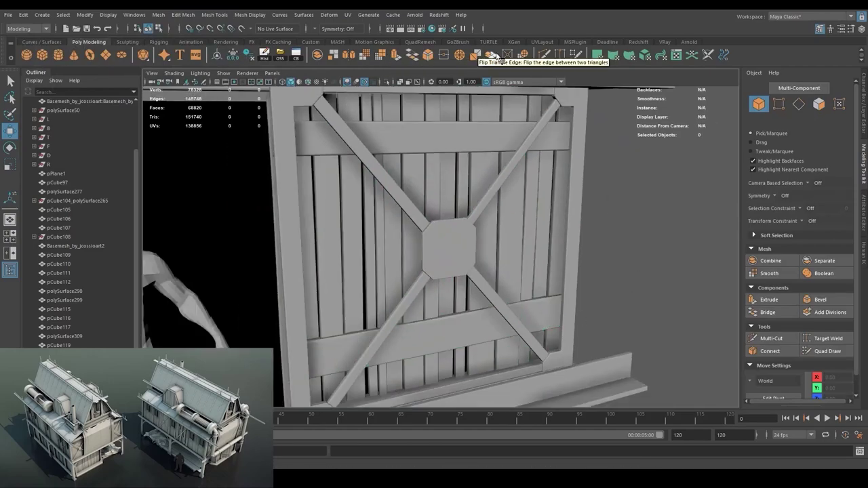
pyautogui.press('f')
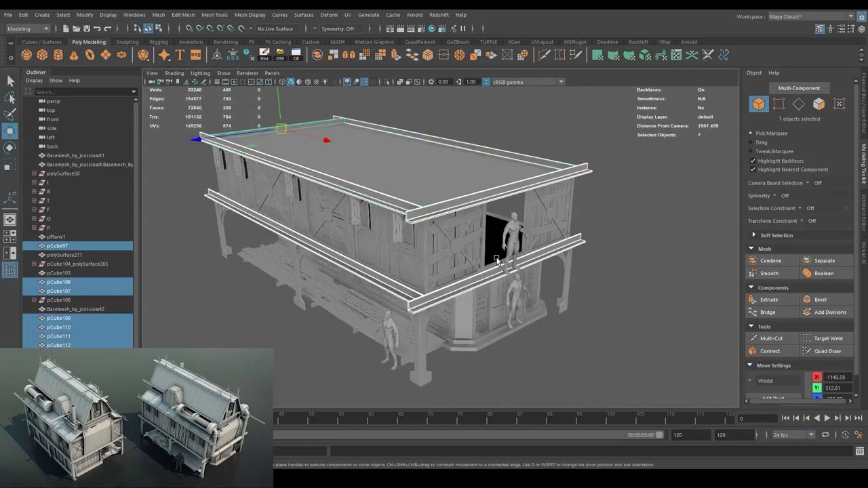
# Rename wall group group20 to Two_Lev_Front and check the building's right side.
pyautogui.click(67, 299)
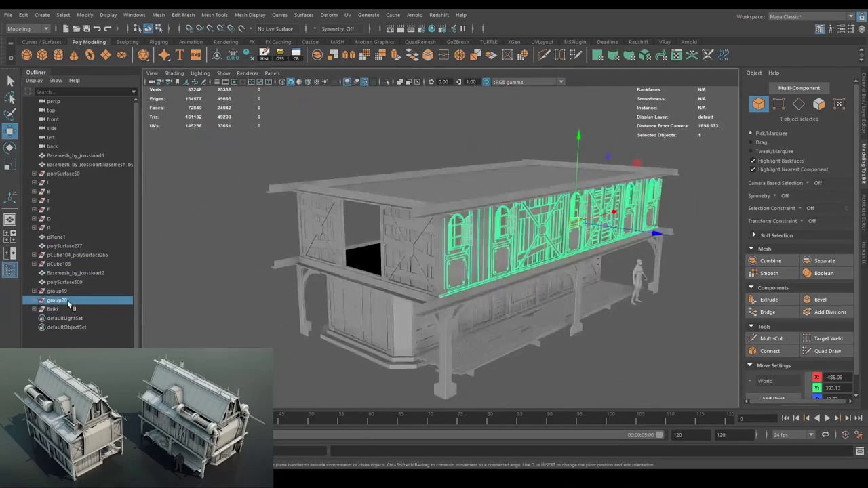
pyautogui.doubleClick(68, 299)
pyautogui.write('Two_Lev_Front')
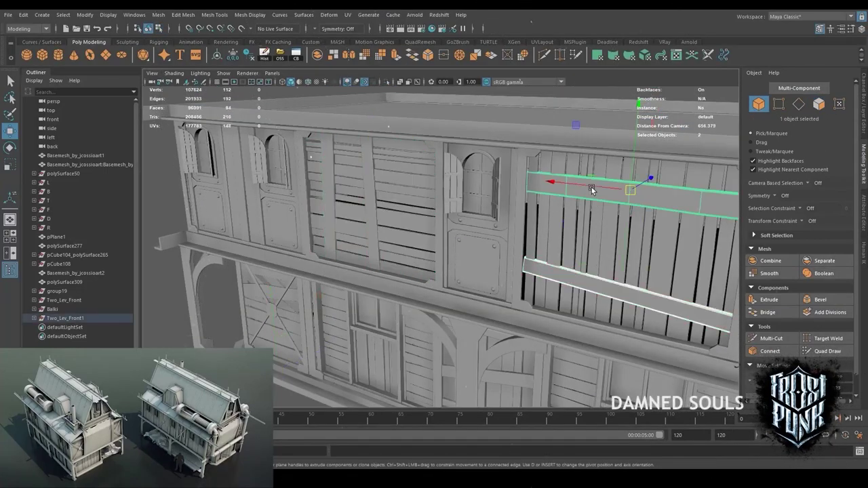
pyautogui.press('4')
pyautogui.press('5')
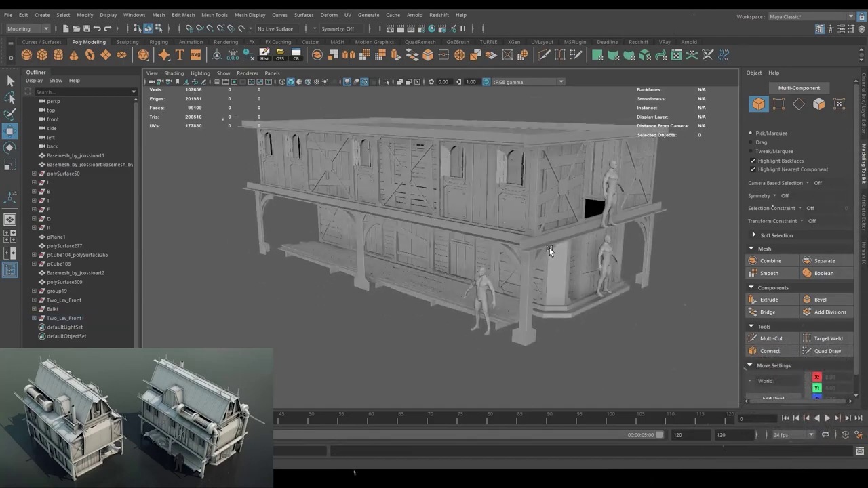
pyautogui.moveTo(549, 249); pyautogui.dragTo(474, 285)
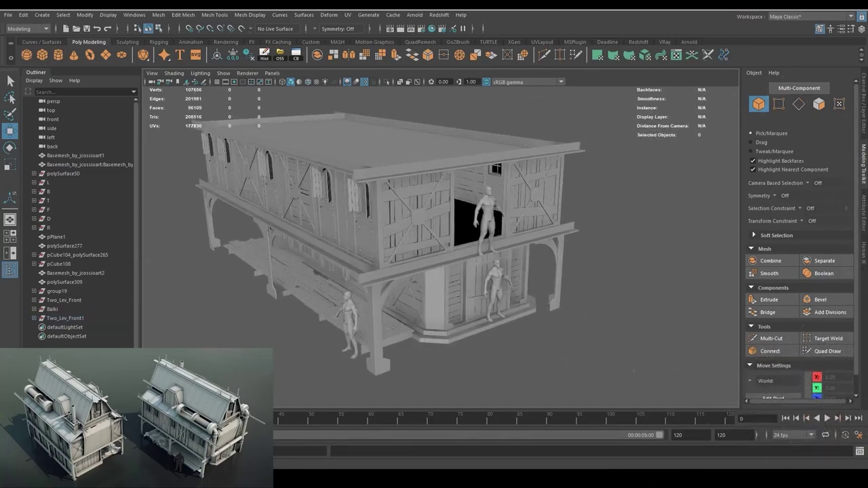
pyautogui.moveTo(663, 234); pyautogui.dragTo(593, 218)
# Frame roof block pCube154 in the side view and select its top vertices.
pyautogui.click(595, 218)
pyautogui.press('f')
pyautogui.moveTo(477, 313); pyautogui.dragTo(577, 281)
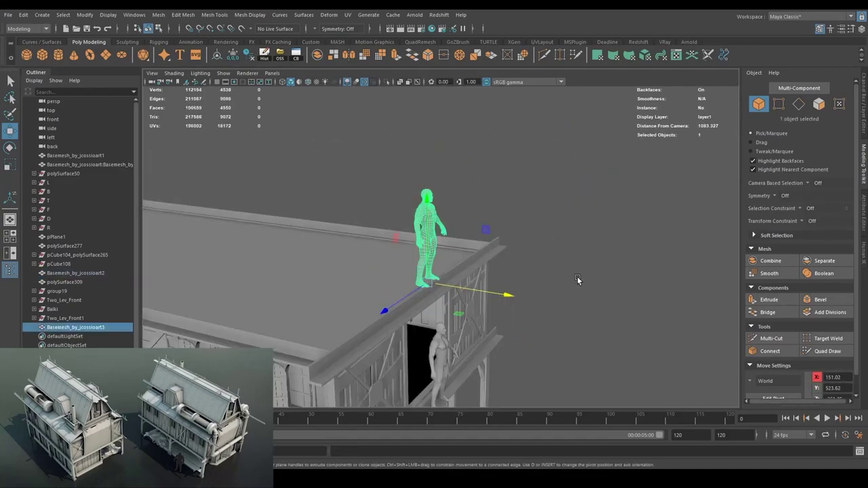
pyautogui.click(397, 249)
pyautogui.press('f')
pyautogui.moveTo(420, 230); pyautogui.dragTo(474, 329)
pyautogui.press('w')
pyautogui.press('f')
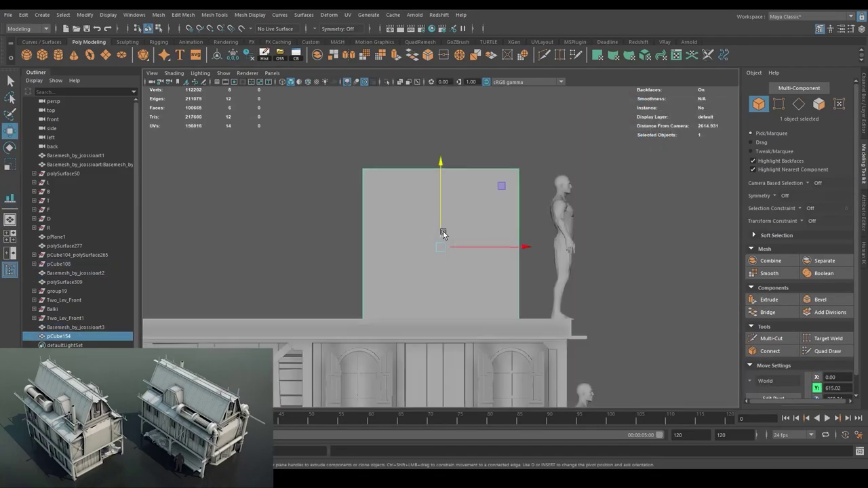
pyautogui.press('F10')
pyautogui.click(526, 185)
pyautogui.moveTo(541, 128); pyautogui.dragTo(450, 318)
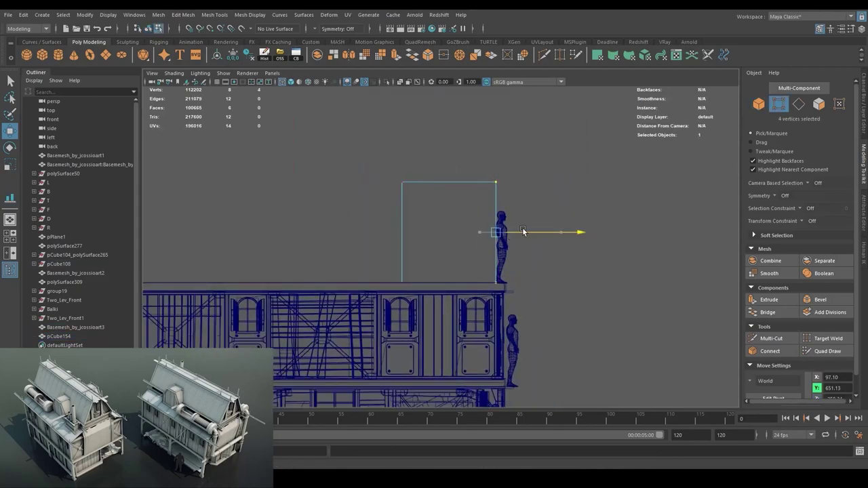
pyautogui.scroll(-3)
pyautogui.press('F8')
# Taper the top of the roof block inward.
pyautogui.press('5')
pyautogui.moveTo(438, 260); pyautogui.dragTo(492, 223)
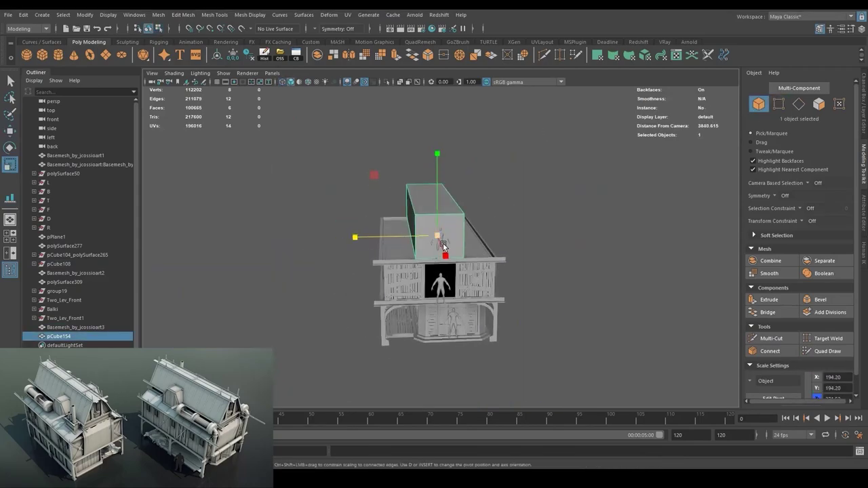
pyautogui.press('w')
pyautogui.moveTo(444, 246); pyautogui.dragTo(416, 213)
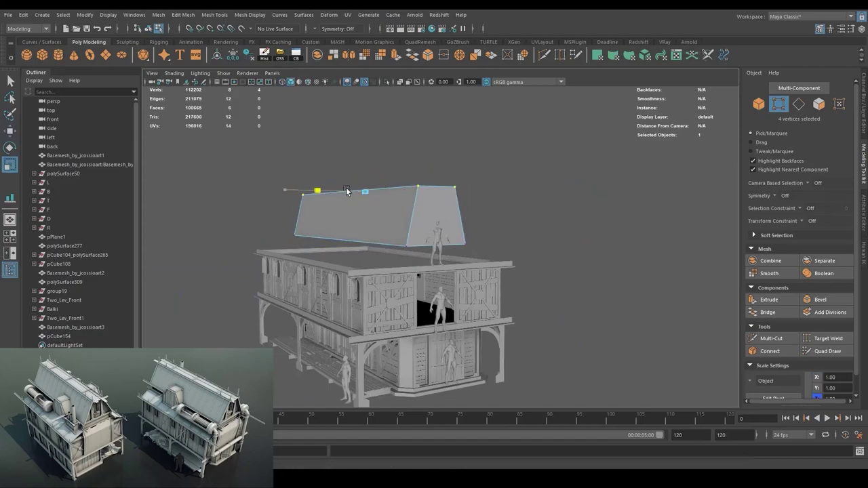
pyautogui.moveTo(346, 191); pyautogui.dragTo(414, 245)
# Extrude the roof's bottom face and select its four corner vertices.
pyautogui.press('w')
pyautogui.press('F11')
pyautogui.click(414, 245)
pyautogui.scroll(3)
pyautogui.moveTo(337, 203); pyautogui.dragTo(549, 220)
pyautogui.scroll(-3)
pyautogui.press('F8')
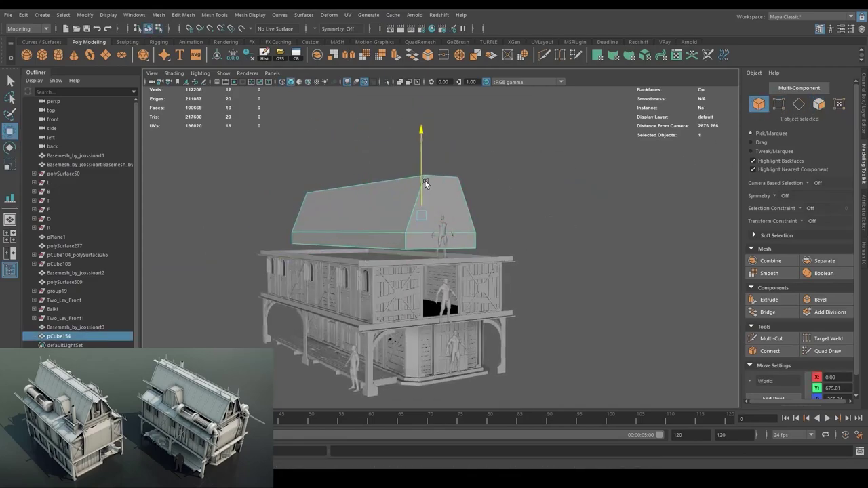
pyautogui.scroll(3)
pyautogui.hotkey('ctrl', 'F9')
pyautogui.moveTo(351, 190); pyautogui.dragTo(532, 200)
pyautogui.press('5')
pyautogui.press('F8')
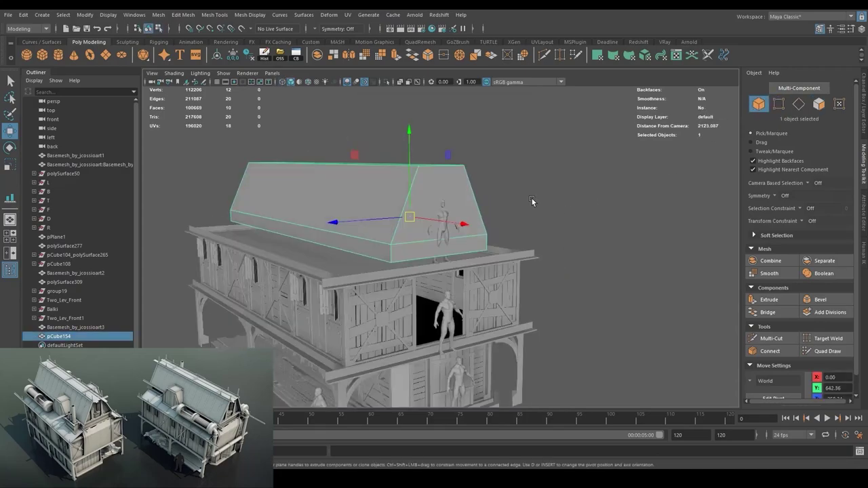
# Insert two edge loops around the roof and select the new vertices.
pyautogui.click(789, 87)
pyautogui.moveTo(447, 224); pyautogui.dragTo(430, 201)
pyautogui.doubleClick(429, 200)
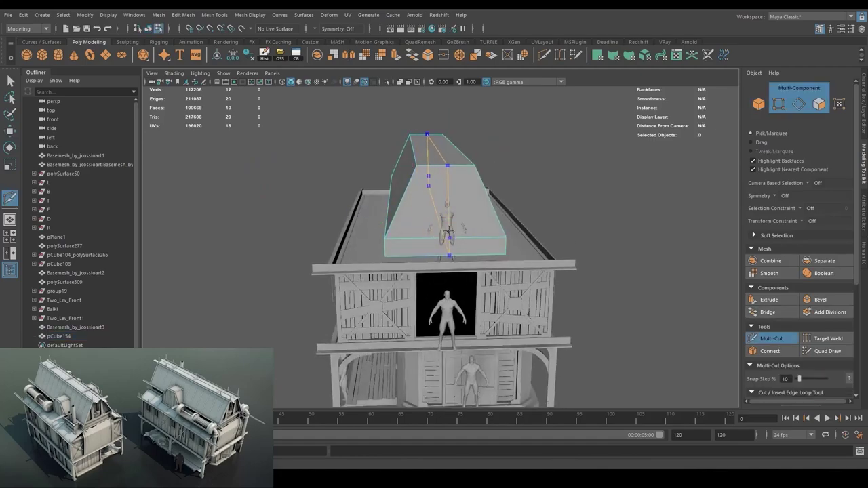
pyautogui.click(820, 299)
pyautogui.hotkey('ctrl', 'F9')
pyautogui.press('w')
pyautogui.moveTo(475, 224); pyautogui.dragTo(445, 194)
pyautogui.hotkey('ctrl', '1')
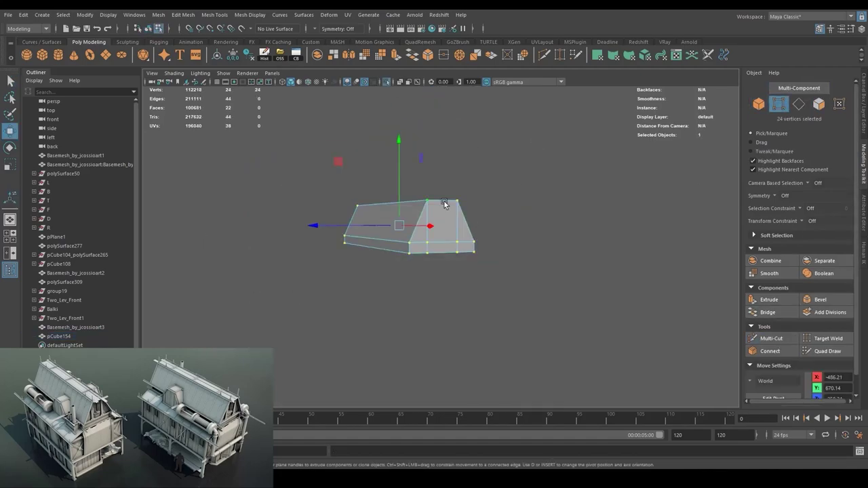
pyautogui.hotkey('ctrl', '1')
# Save the scene, then save a backup copy as HomeBac.mb.
pyautogui.hotkey('ctrl', 's')
pyautogui.click(8, 15)
pyautogui.click(39, 59)
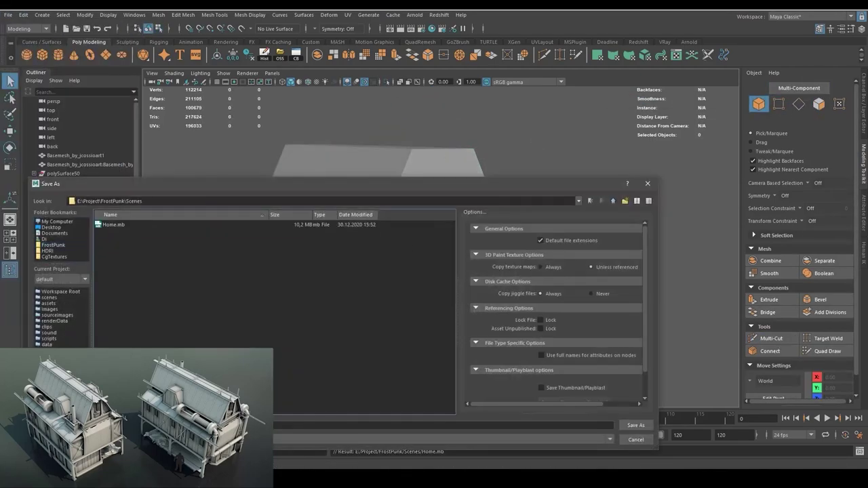
pyautogui.press('Return')
# Extrude the roof's lower side faces and scale the new tier wider.
pyautogui.moveTo(315, 235); pyautogui.dragTo(412, 246)
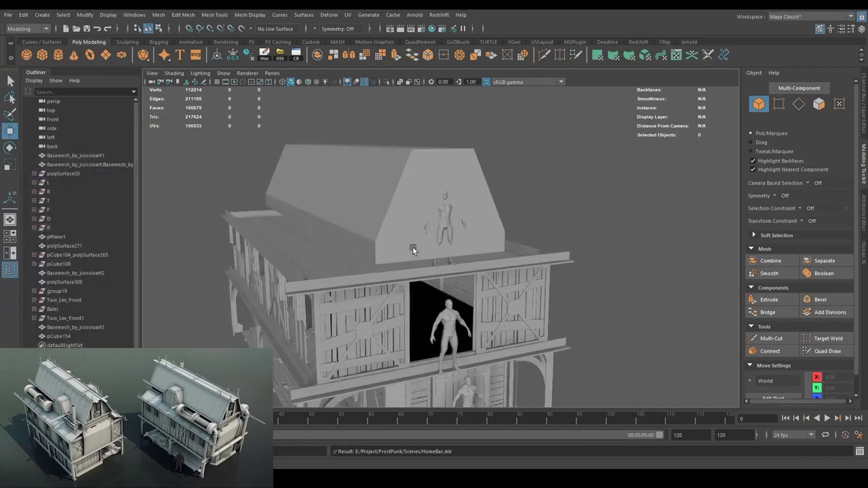
pyautogui.scroll(3)
pyautogui.click(364, 216)
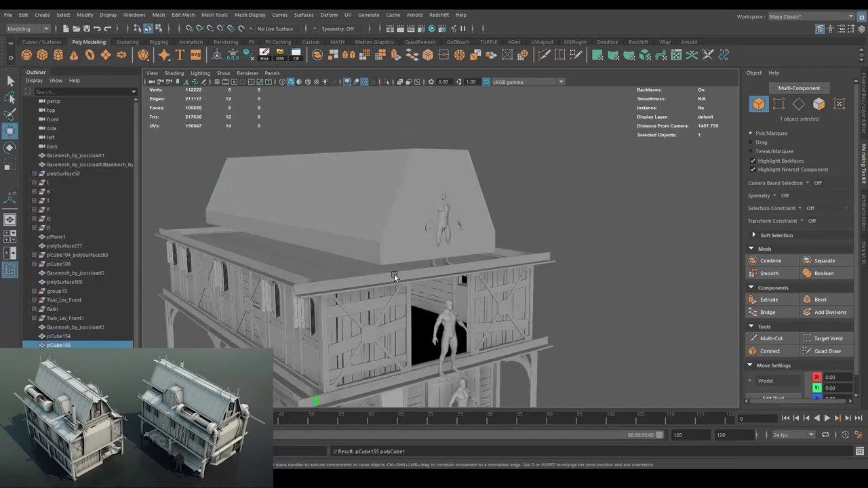
pyautogui.press('F11')
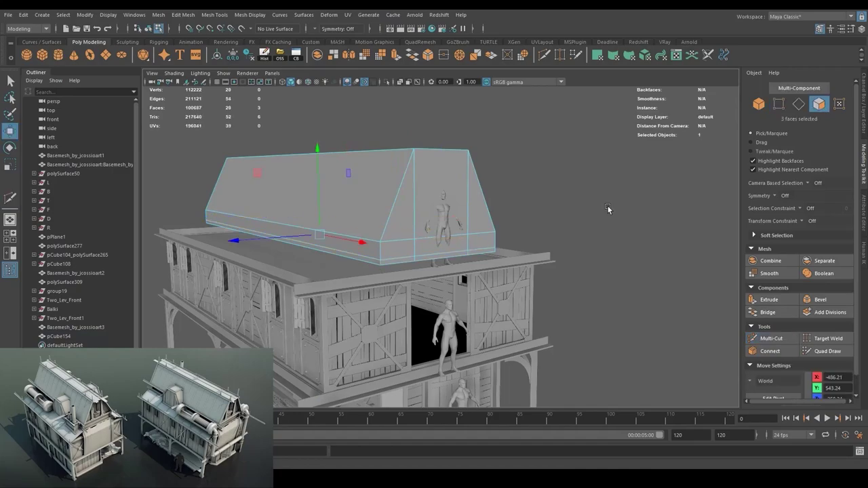
pyautogui.hotkey('ctrl', 'e')
pyautogui.moveTo(606, 209); pyautogui.dragTo(560, 205)
pyautogui.press('w')
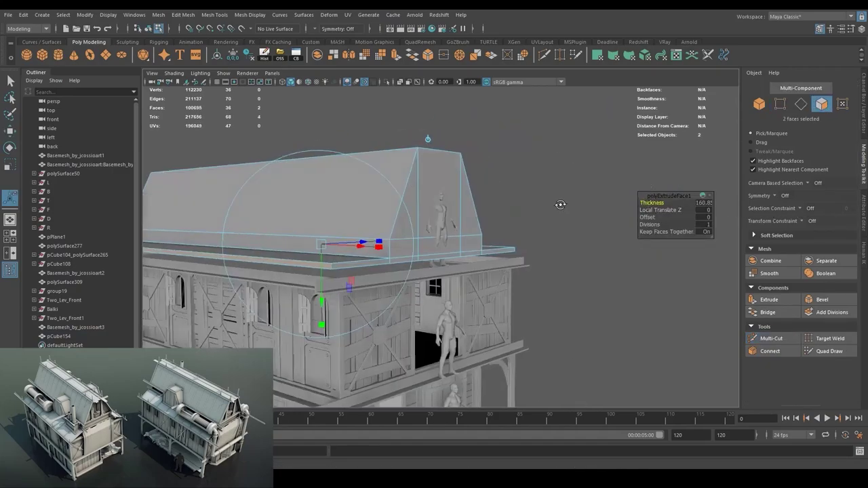
pyautogui.scroll(3)
pyautogui.moveTo(408, 198); pyautogui.dragTo(390, 186)
pyautogui.press('r')
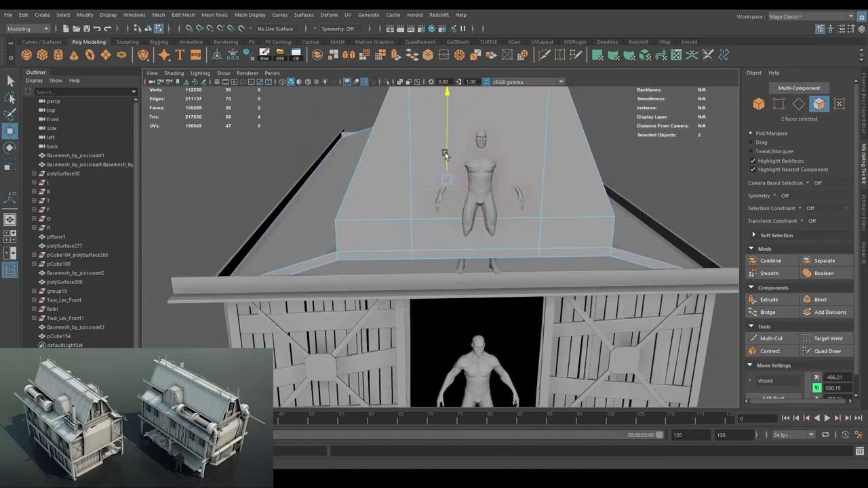
pyautogui.moveTo(445, 154); pyautogui.dragTo(540, 243)
pyautogui.hotkey('ctrl', 'F9')
pyautogui.press('5')
pyautogui.press('F8')
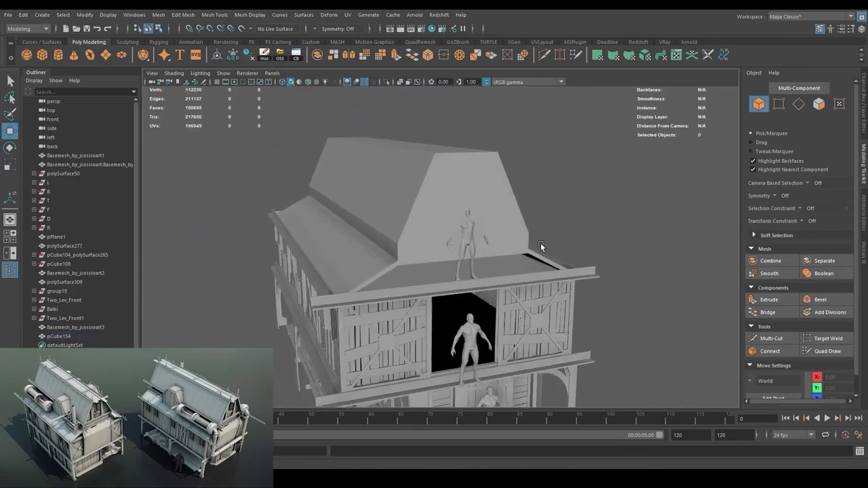
# Lower the roof's top ridge vertices in the front view and check the roof.
pyautogui.click(540, 243)
pyautogui.press('space')
pyautogui.press('F9')
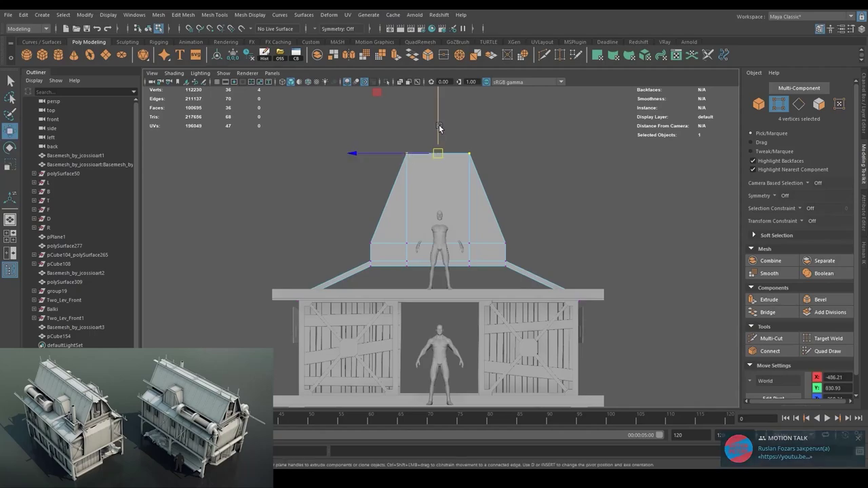
pyautogui.moveTo(439, 127); pyautogui.dragTo(439, 140)
pyautogui.press('F8')
pyautogui.moveTo(439, 177); pyautogui.dragTo(443, 171)
pyautogui.click(507, 207)
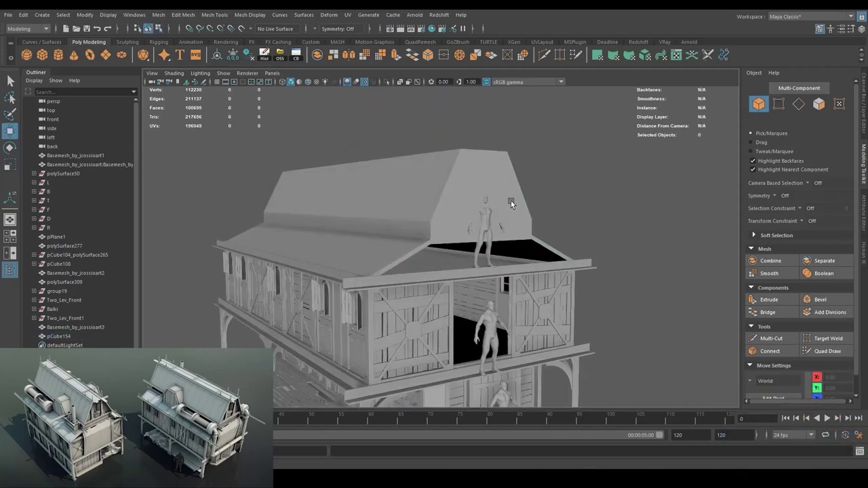
pyautogui.moveTo(510, 201); pyautogui.dragTo(417, 245)
pyautogui.click(486, 278)
pyautogui.press('r')
# Select the Balki roof beams and briefly view them in isolation.
pyautogui.press('w')
pyautogui.click(493, 226)
pyautogui.click(492, 226)
pyautogui.press('w')
pyautogui.moveTo(418, 245); pyautogui.dragTo(410, 295)
pyautogui.click(410, 295)
pyautogui.scroll(3)
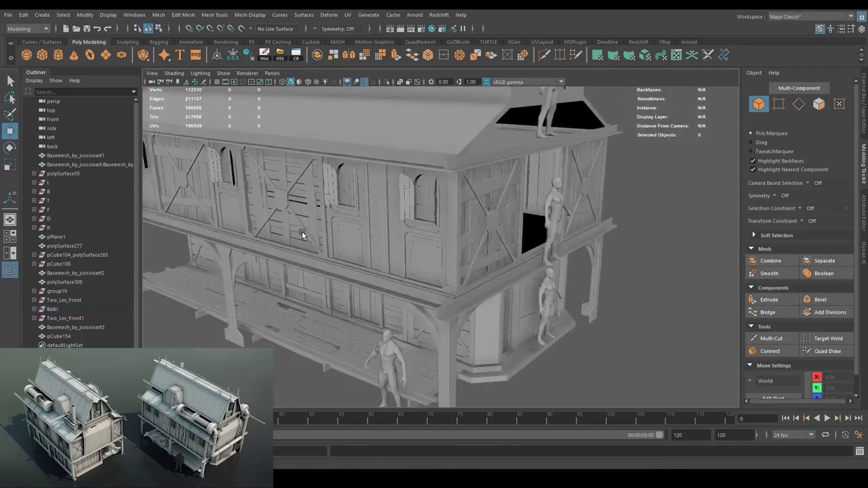
pyautogui.moveTo(302, 231); pyautogui.dragTo(423, 268)
pyautogui.click(423, 268)
pyautogui.scroll(3)
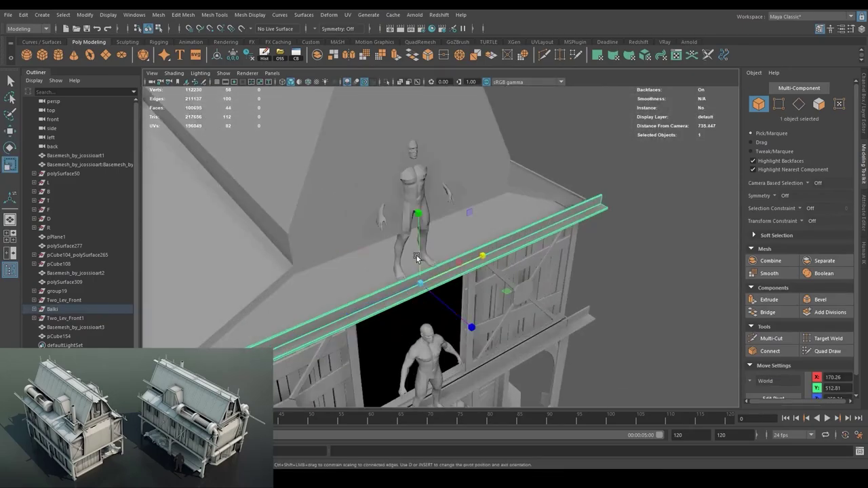
pyautogui.scroll(-3)
pyautogui.hotkey('ctrl', '1')
pyautogui.scroll(-3)
pyautogui.hotkey('ctrl', '1')
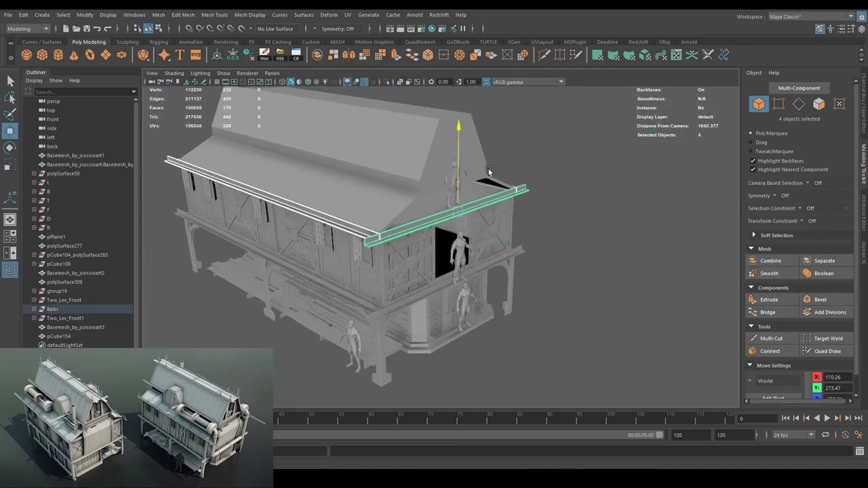
# Reselect the Balki beams, then isolate and frame them on their own.
pyautogui.click(488, 169)
pyautogui.scroll(3)
pyautogui.moveTo(470, 263); pyautogui.dragTo(576, 202)
pyautogui.scroll(3)
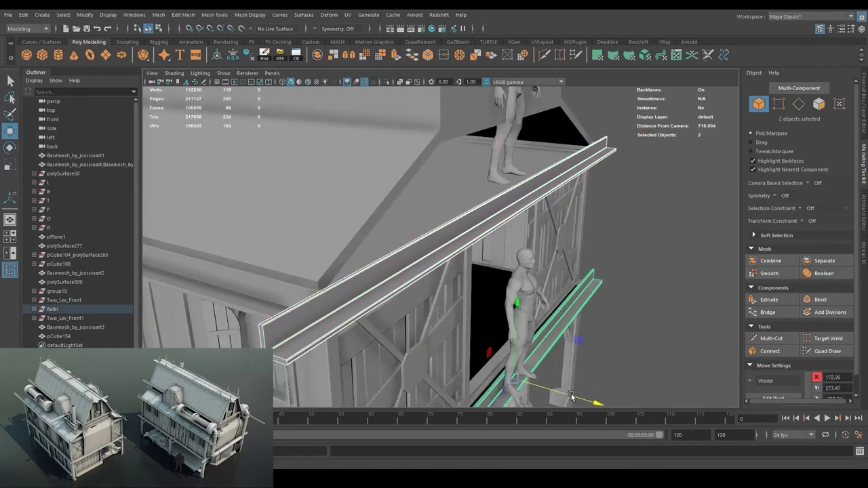
pyautogui.moveTo(571, 394); pyautogui.dragTo(426, 263)
pyautogui.click(427, 263)
pyautogui.scroll(-3)
pyautogui.scroll(3)
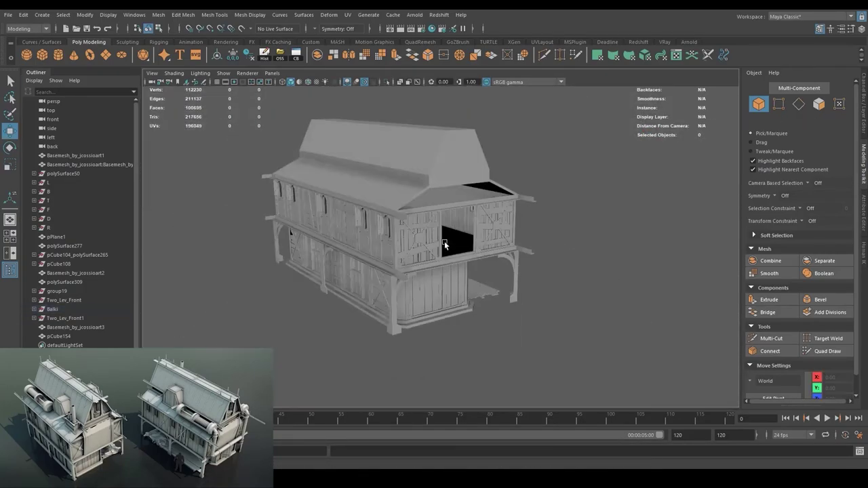
pyautogui.scroll(3)
pyautogui.scroll(3)
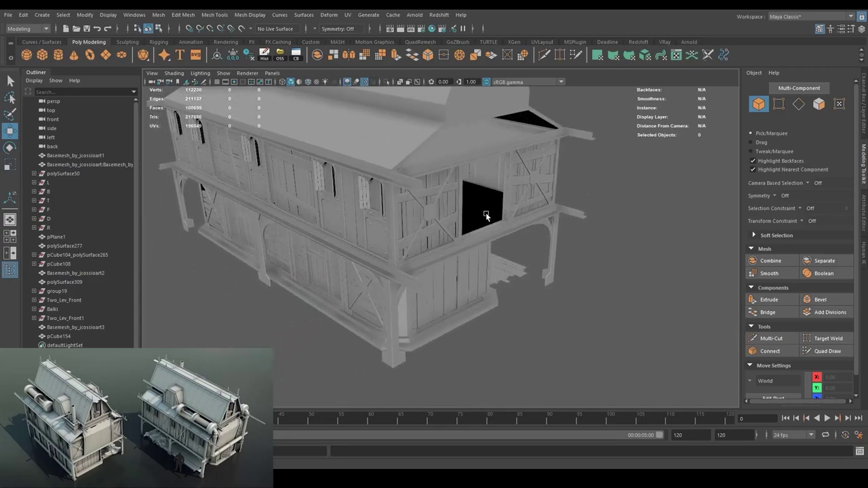
pyautogui.click(485, 212)
pyautogui.hotkey('ctrl', '1')
pyautogui.press('e')
# Split the Balki beams into individual pieces with Mesh > Separate.
pyautogui.click(825, 260)
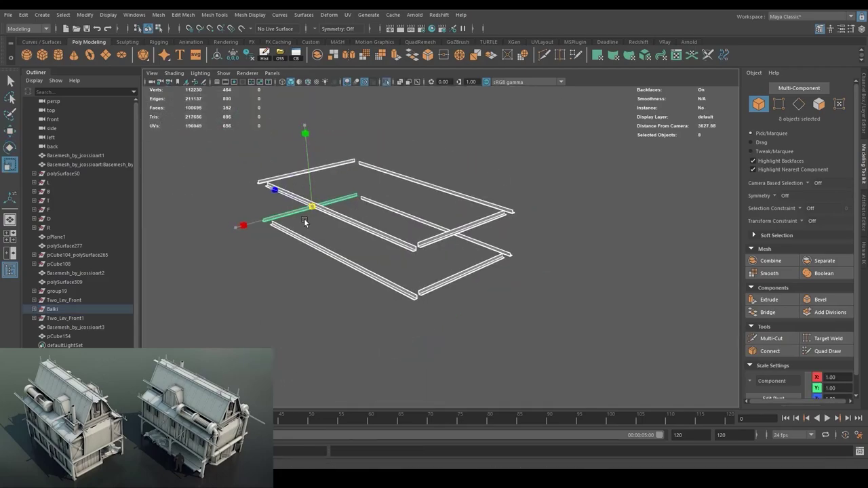
pyautogui.scroll(3)
pyautogui.scroll(3)
pyautogui.scroll(3)
pyautogui.scroll(-3)
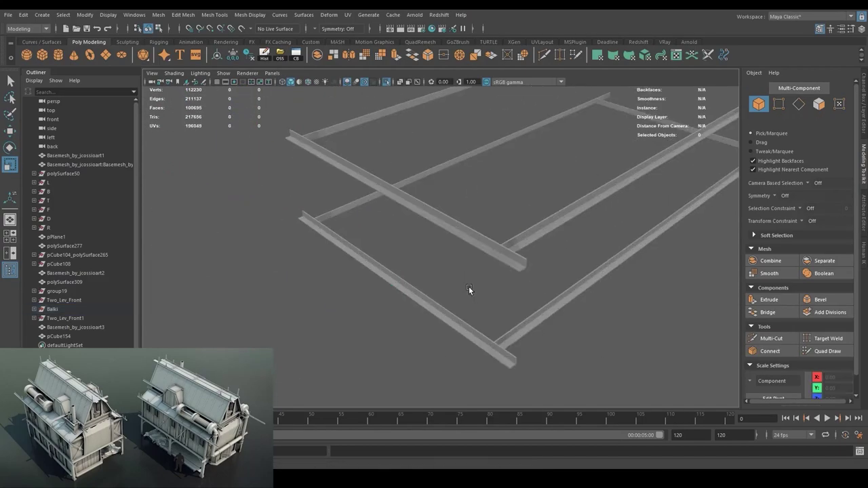
pyautogui.click(468, 286)
pyautogui.press('w')
pyautogui.hotkey('ctrl', '1')
# Slide one roof beam along the roof edge and make a lowered copy of it.
pyautogui.click(643, 236)
pyautogui.moveTo(634, 201); pyautogui.dragTo(314, 253)
pyautogui.click(347, 264)
pyautogui.press('r')
pyautogui.press('w')
pyautogui.click(378, 248)
pyautogui.moveTo(402, 224); pyautogui.dragTo(330, 263)
pyautogui.press('w')
pyautogui.moveTo(399, 251); pyautogui.dragTo(406, 123)
pyautogui.moveTo(576, 151); pyautogui.dragTo(452, 175)
# Duplicate the beam piece with Ctrl+D and check its channel values.
pyautogui.press('r')
pyautogui.press('w')
pyautogui.press('4')
pyautogui.hotkey('ctrl', 'd')
pyautogui.scroll(3)
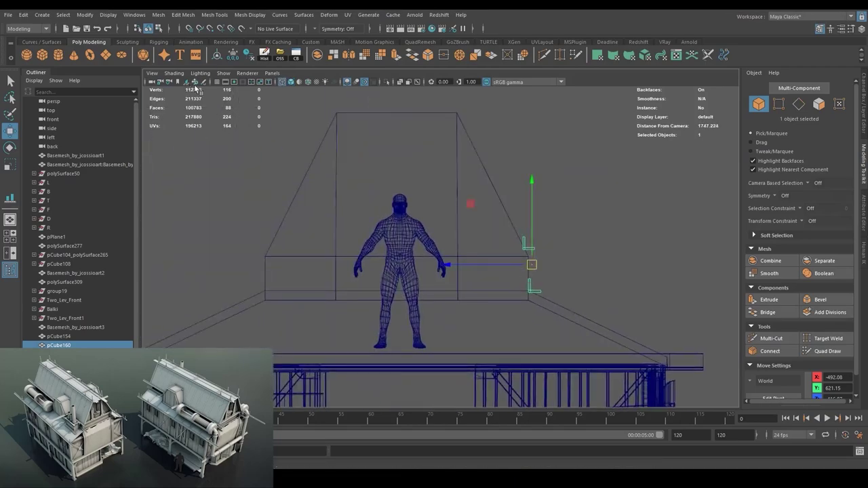
pyautogui.scroll(-3)
pyautogui.scroll(3)
pyautogui.click(861, 30)
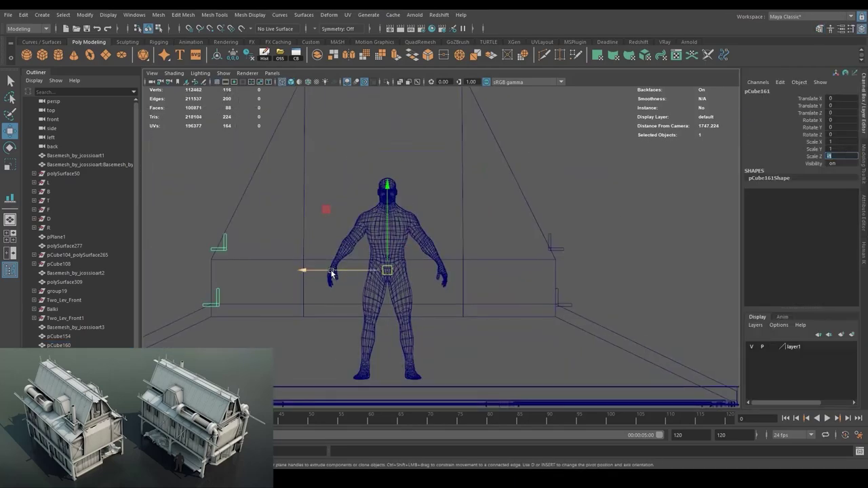
pyautogui.rightClick(300, 272)
pyautogui.press('5')
# Select the flat roof strip piece and isolate it with Ctrl+1.
pyautogui.moveTo(420, 244); pyautogui.dragTo(515, 174)
pyautogui.scroll(3)
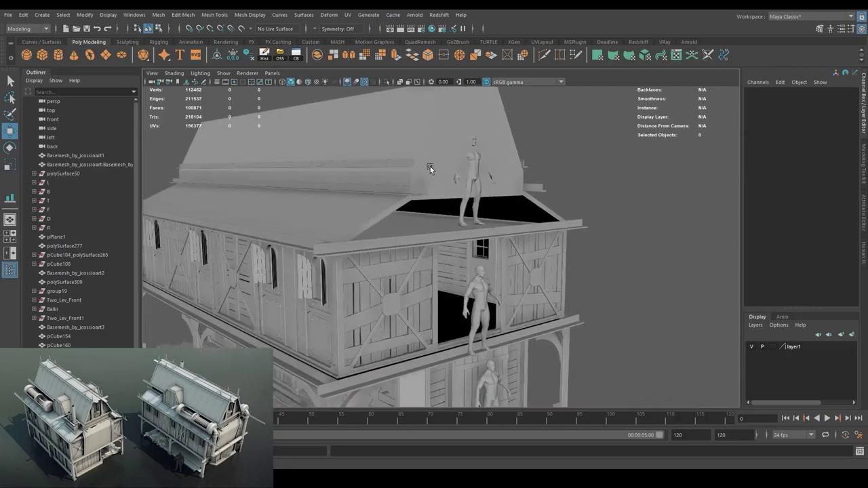
pyautogui.moveTo(430, 166); pyautogui.dragTo(529, 178)
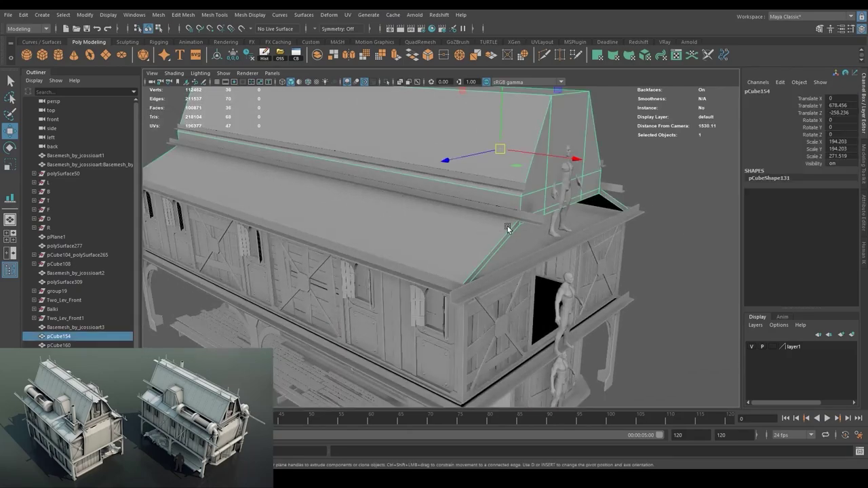
pyautogui.click(467, 229)
pyautogui.hotkey('ctrl', '1')
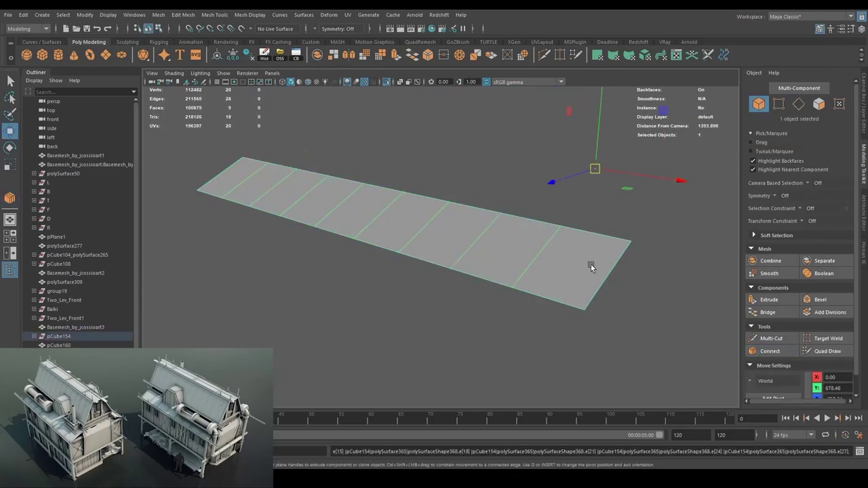
# Bevel the plane's division edges and isolate the resulting thin strip faces.
pyautogui.click(477, 245)
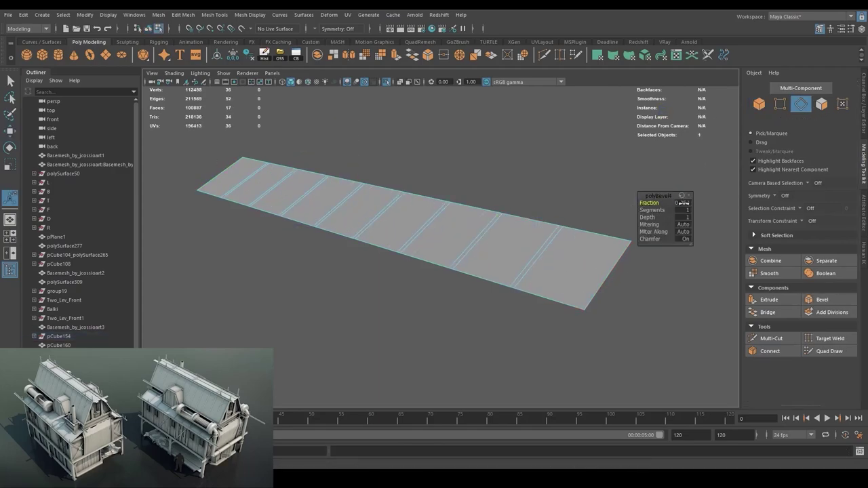
pyautogui.moveTo(541, 203); pyautogui.dragTo(474, 217)
pyautogui.click(447, 225)
pyautogui.press('F8')
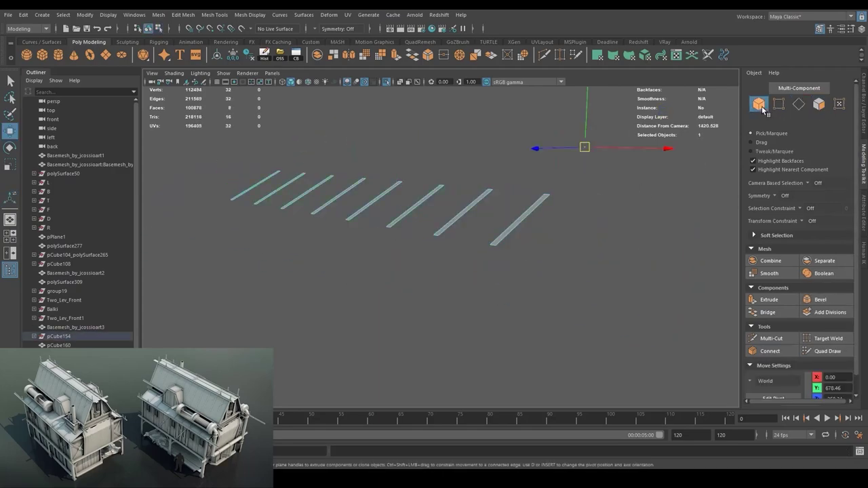
pyautogui.hotkey('ctrl', '1')
pyautogui.hotkey('ctrl', '1')
pyautogui.hotkey('ctrl', '1')
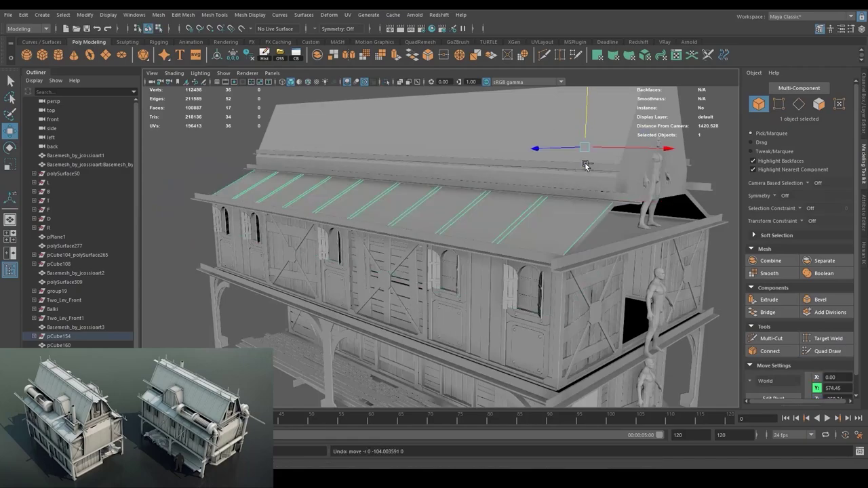
pyautogui.hotkey('ctrl', '1')
pyautogui.hotkey('ctrl', '1')
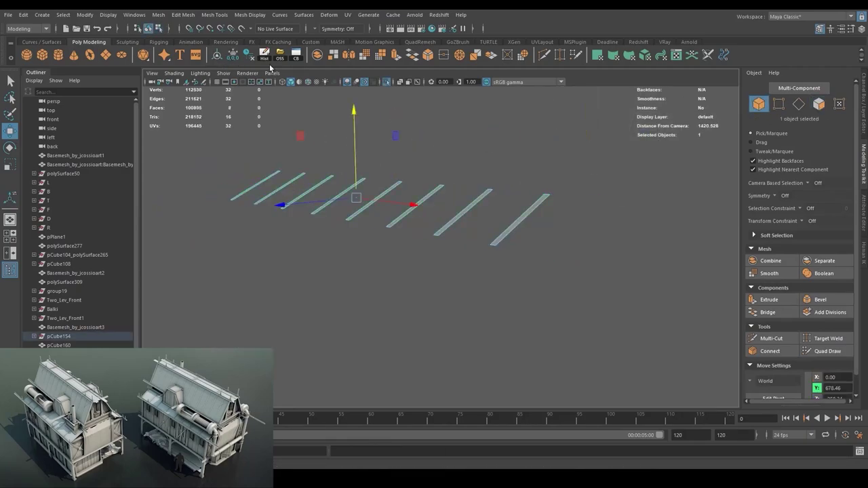
pyautogui.hotkey('ctrl', '1')
# Extrude the strips with thickness and offset, then insert an edge loop along them.
pyautogui.hotkey('ctrl', 'e')
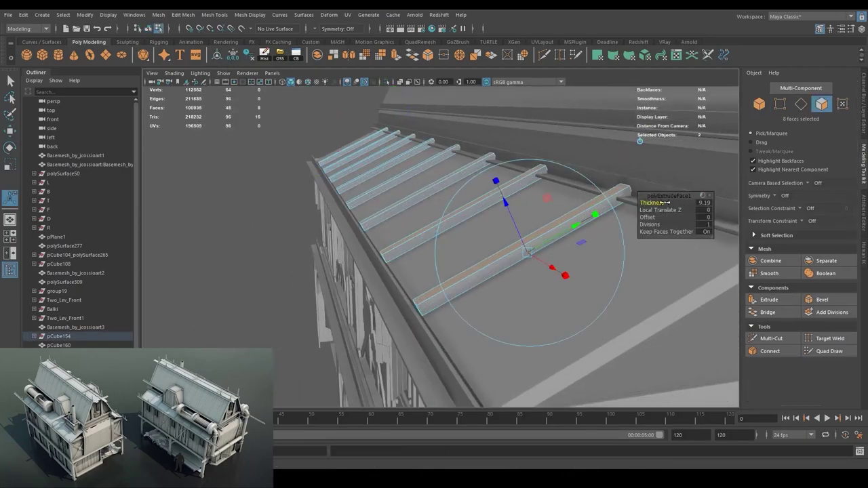
pyautogui.moveTo(665, 202); pyautogui.dragTo(720, 226)
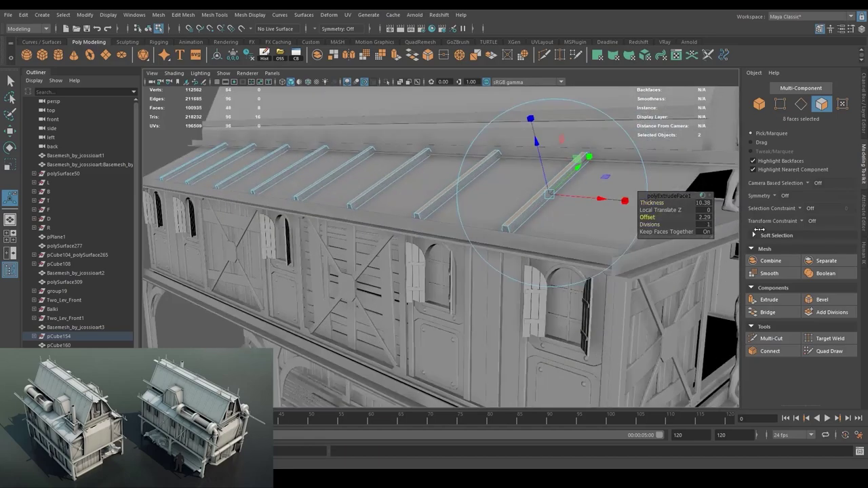
pyautogui.press('w')
pyautogui.hotkey('ctrl', '1')
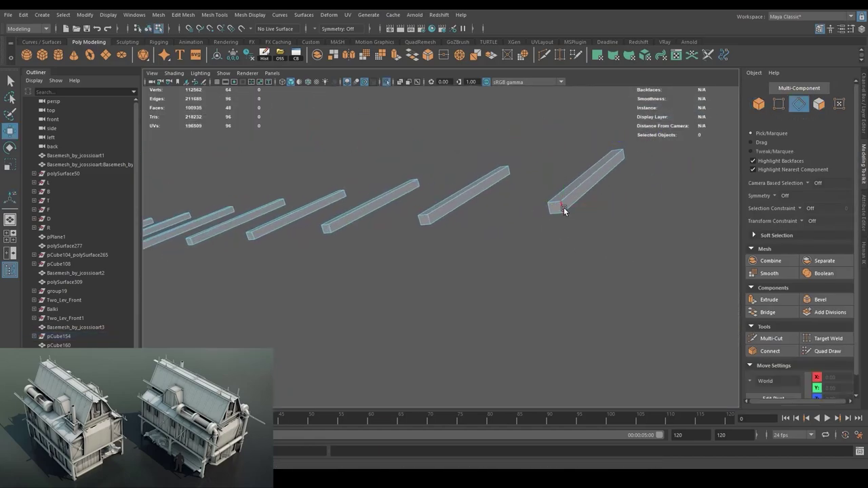
pyautogui.doubleClick(564, 209)
pyautogui.press('w')
pyautogui.press('f')
pyautogui.click(811, 220)
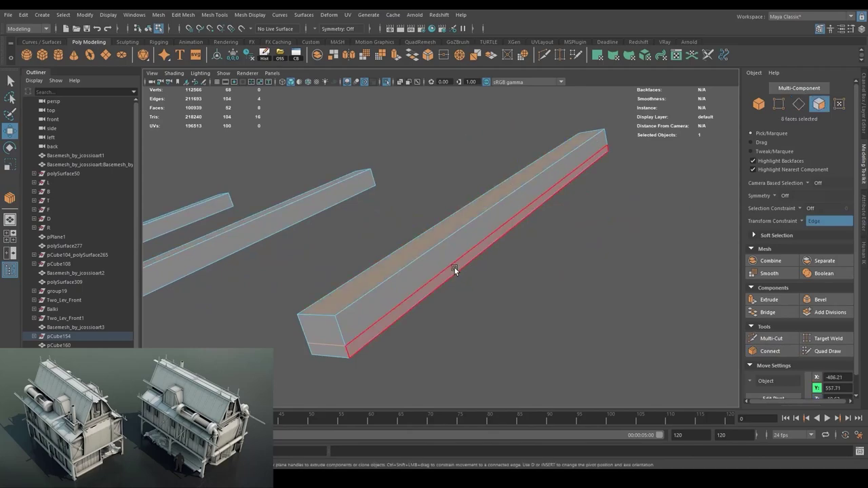
pyautogui.hotkey('ctrl', 'e')
# Bevel the top edges of the raised strips.
pyautogui.moveTo(407, 223); pyautogui.dragTo(447, 262)
pyautogui.press('4')
pyautogui.press('space')
pyautogui.click(485, 218)
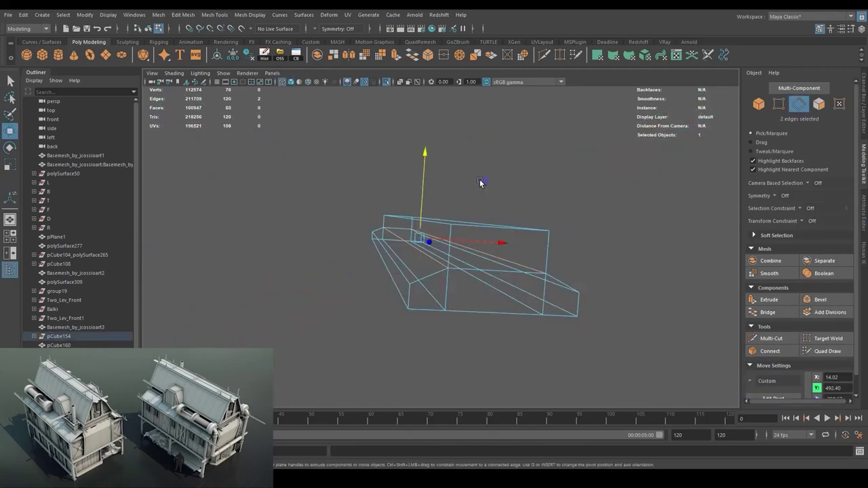
pyautogui.press('5')
pyautogui.moveTo(480, 179); pyautogui.dragTo(461, 325)
pyautogui.click(458, 334)
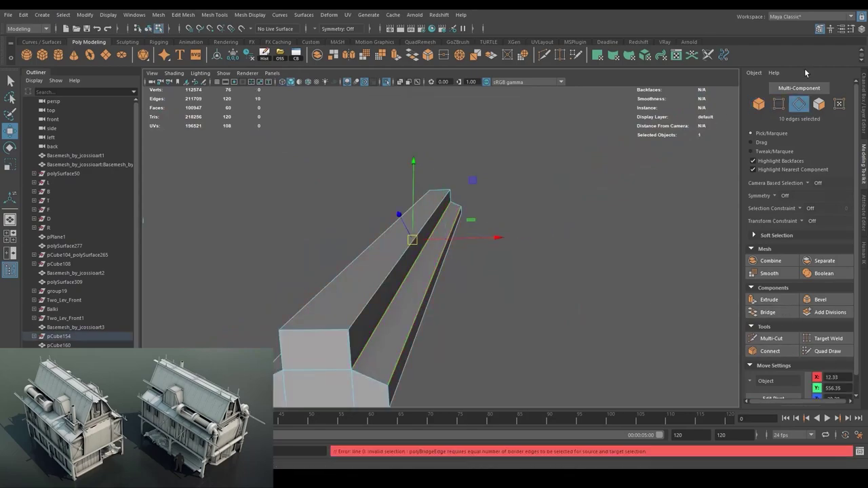
pyautogui.hotkey('ctrl', 'b')
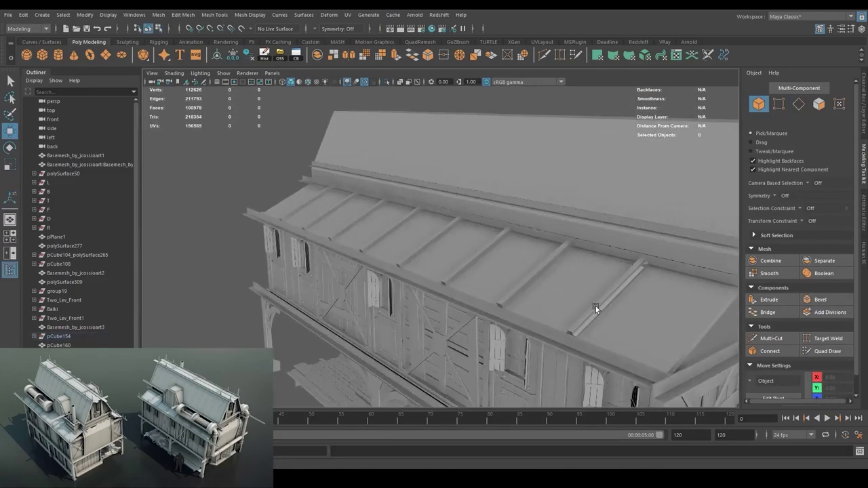
# Isolate the roof ribs object and check a rib from the front view.
pyautogui.click(596, 306)
pyautogui.click(249, 54)
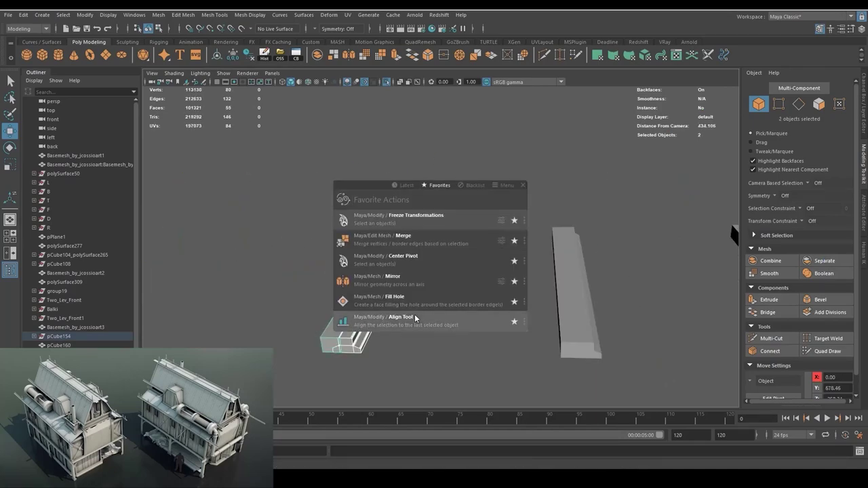
pyautogui.press('4')
pyautogui.press('5')
pyautogui.moveTo(535, 295); pyautogui.dragTo(539, 303)
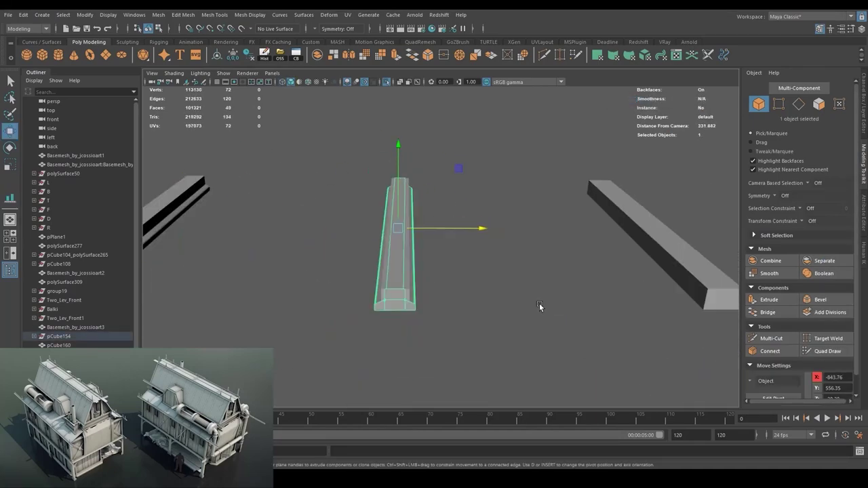
pyautogui.press('space')
pyautogui.moveTo(488, 261); pyautogui.dragTo(504, 322)
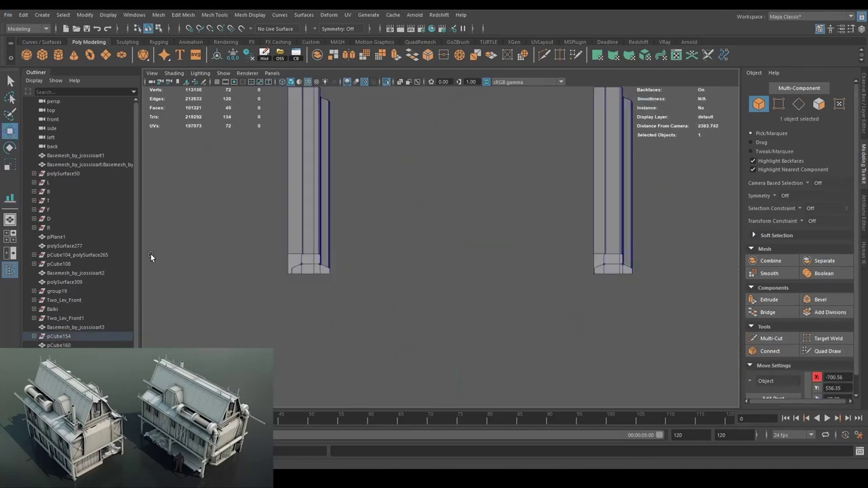
pyautogui.scroll(-3)
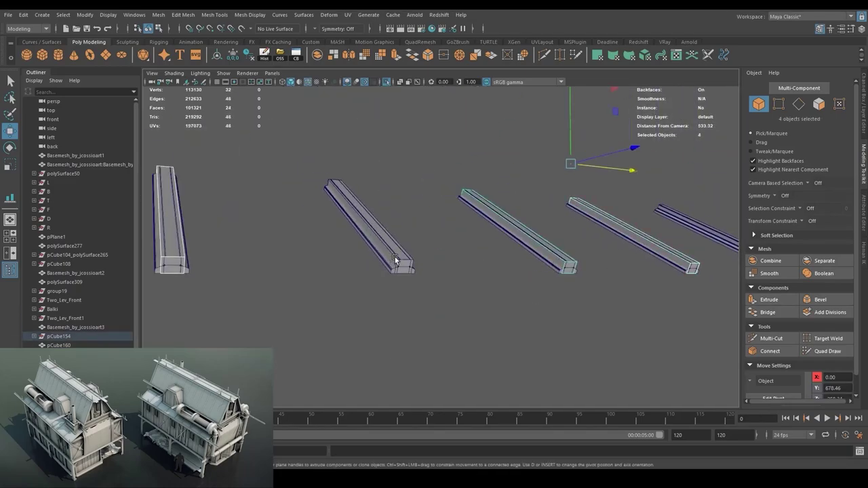
pyautogui.moveTo(593, 233); pyautogui.dragTo(405, 241)
# Select all the roof ribs, then undo the last two actions.
pyautogui.click(404, 240)
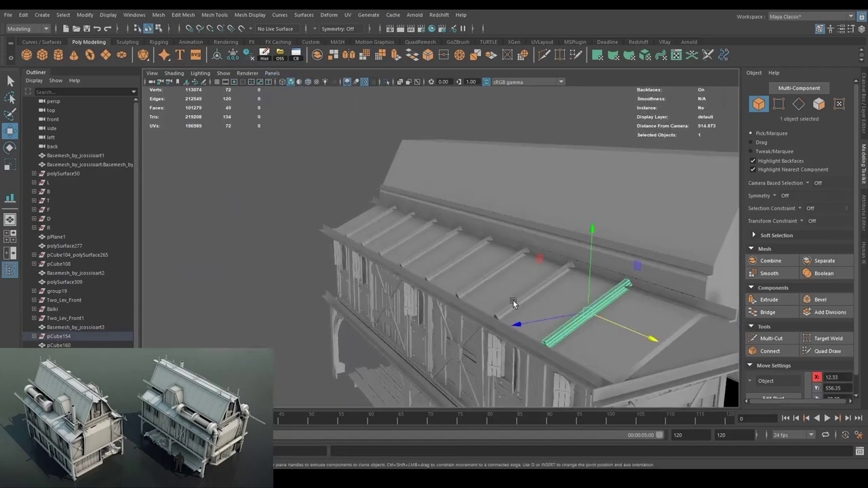
pyautogui.click(356, 217)
pyautogui.hotkey('ctrl', 'z')
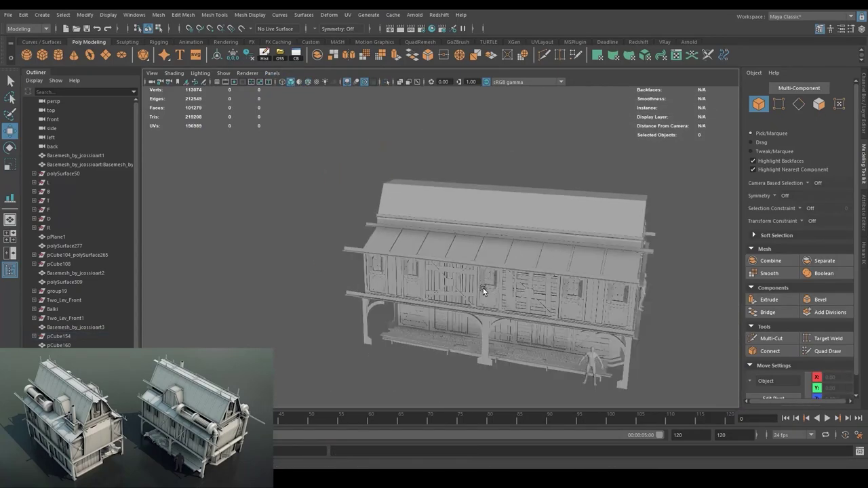
pyautogui.hotkey('ctrl', 'z')
# Undo back through the recent roof edits and save a backup copy of the scene.
pyautogui.hotkey('ctrl', 'z')
pyautogui.hotkey('ctrl', 'z')
pyautogui.hotkey('ctrl', 'z')
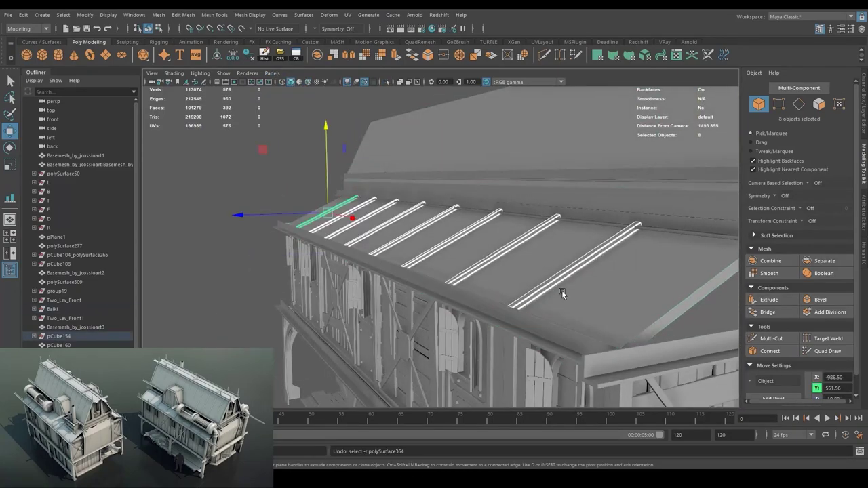
pyautogui.hotkey('ctrl', 'z')
pyautogui.hotkey('ctrl', 'z')
pyautogui.hotkey('ctrl', 'z')
pyautogui.press('4')
pyautogui.press('5')
pyautogui.hotkey('ctrl', 'z')
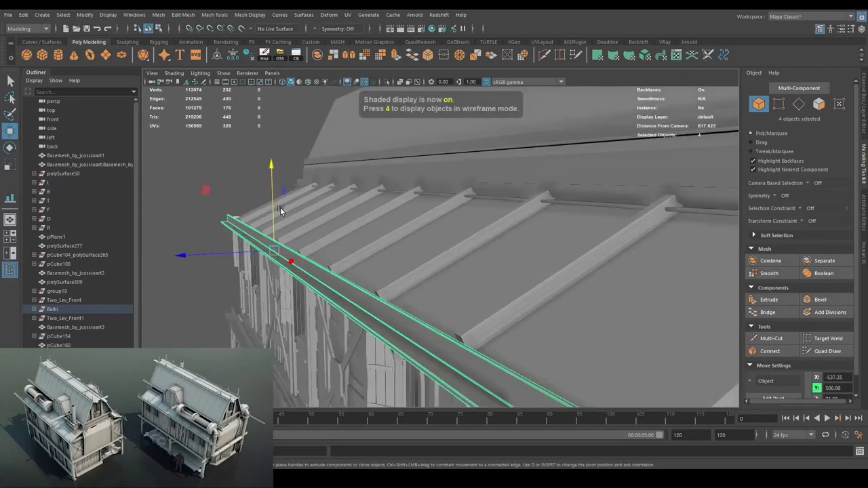
pyautogui.hotkey('ctrl', 'z')
pyautogui.hotkey('ctrl', 'z')
pyautogui.hotkey('ctrl', 'z')
pyautogui.hotkey('ctrl', 'z')
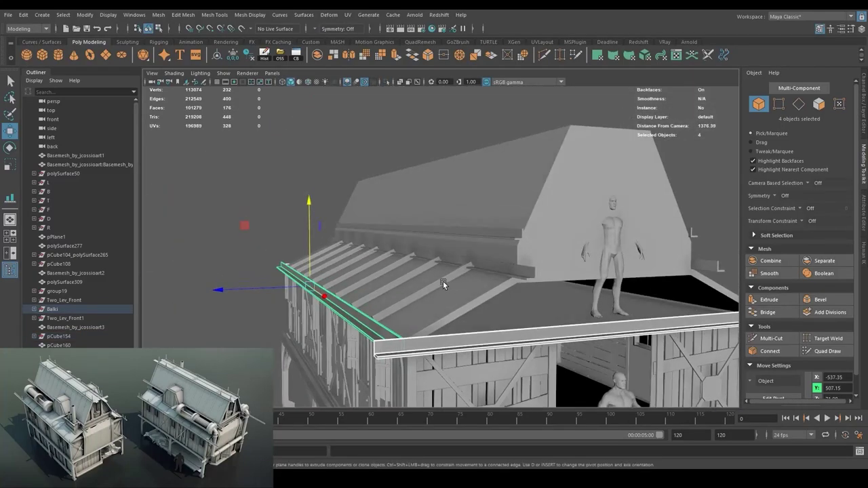
pyautogui.hotkey('ctrl', 'z')
pyautogui.hotkey('ctrl', 'z')
pyautogui.hotkey('ctrl', 'z')
pyautogui.hotkey('ctrl', 'z')
pyautogui.hotkey('ctrl', 'z')
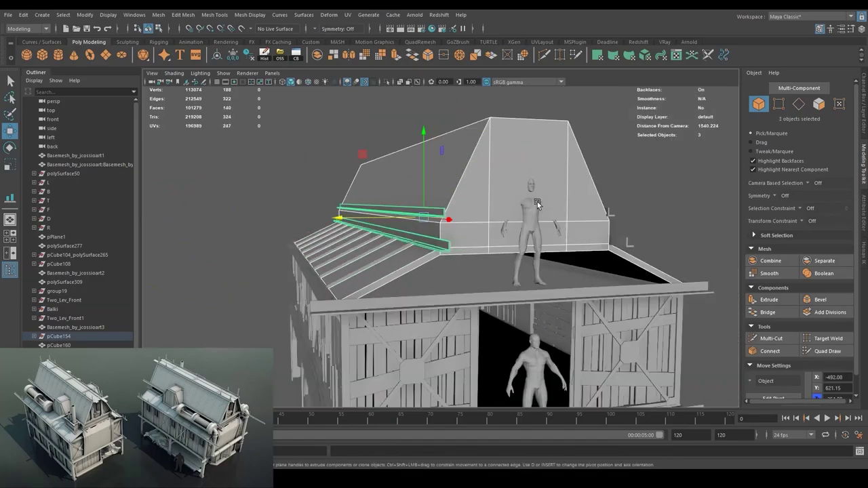
pyautogui.hotkey('ctrl', 'z')
pyautogui.hotkey('ctrl', 'z')
pyautogui.hotkey('ctrl', 'z')
pyautogui.hotkey('ctrl', 'z')
pyautogui.hotkey('ctrl', 'z')
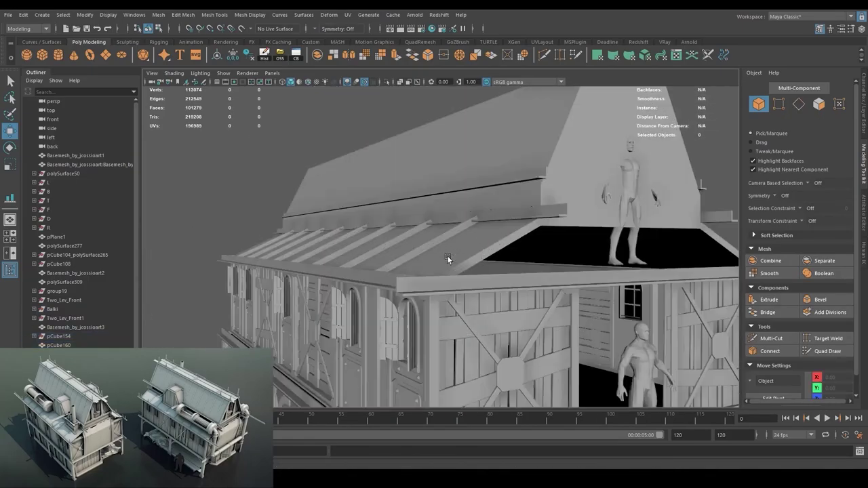
pyautogui.hotkey('ctrl', 'z')
pyautogui.hotkey('ctrl', 'z')
pyautogui.hotkey('ctrl', 's')
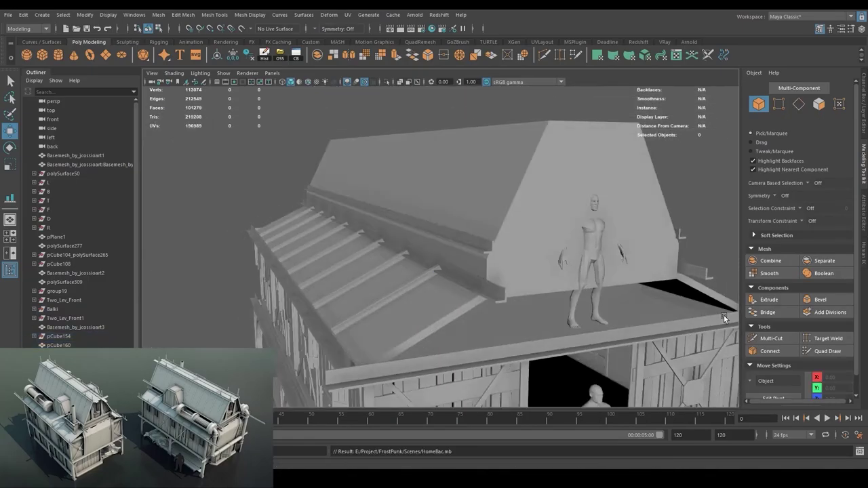
pyautogui.hotkey('ctrl', 'z')
pyautogui.hotkey('ctrl', 'z')
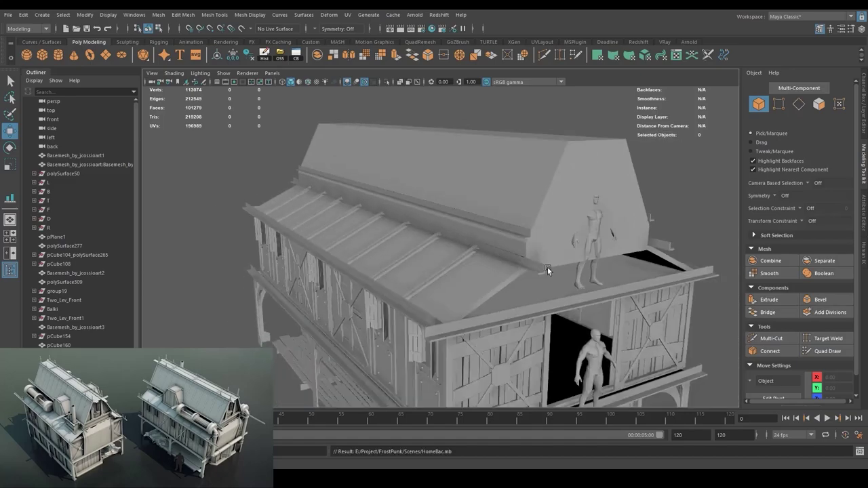
pyautogui.hotkey('ctrl', 'z')
pyautogui.hotkey('ctrl', 'z')
pyautogui.hotkey('ctrl', 'z')
pyautogui.hotkey('ctrl', 'z')
pyautogui.hotkey('ctrl', 'z')
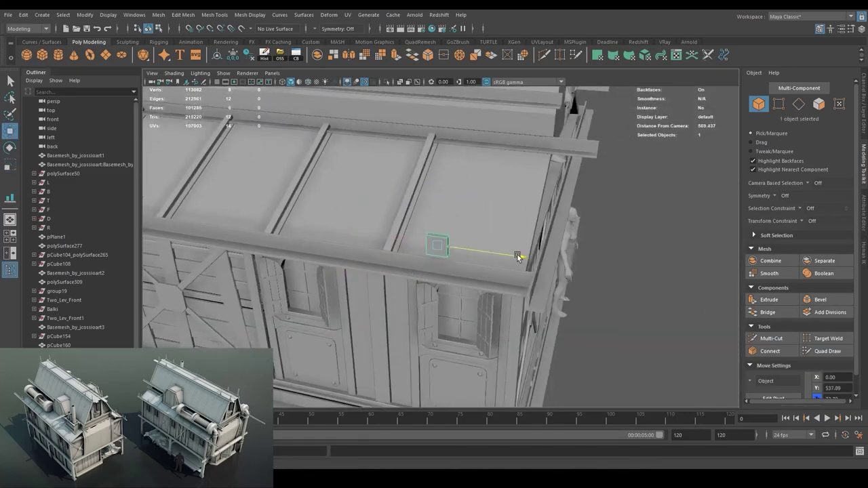
pyautogui.hotkey('ctrl', 'z')
pyautogui.hotkey('ctrl', 'z')
pyautogui.hotkey('ctrl', 'z')
pyautogui.hotkey('ctrl', 'z')
pyautogui.hotkey('ctrl', 'z')
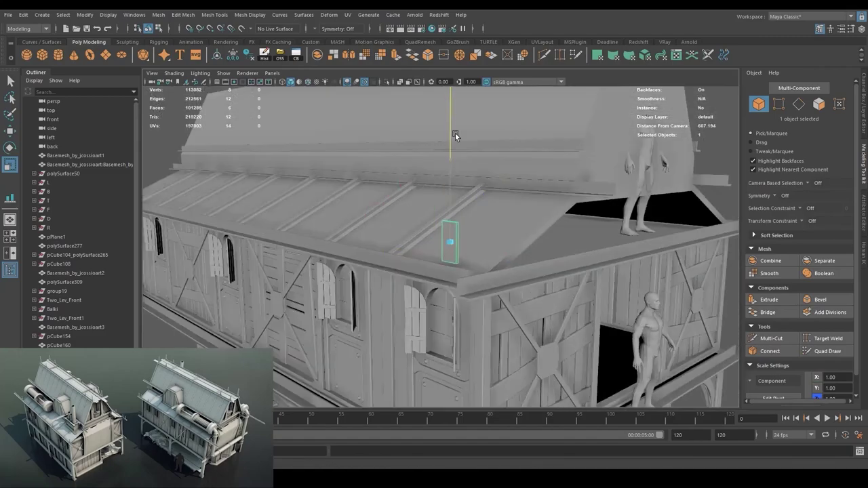
pyautogui.hotkey('ctrl', 'z')
# Step back through the edit history, past the bevel, to the rail's two selected edges.
pyautogui.hotkey('ctrl', 'z')
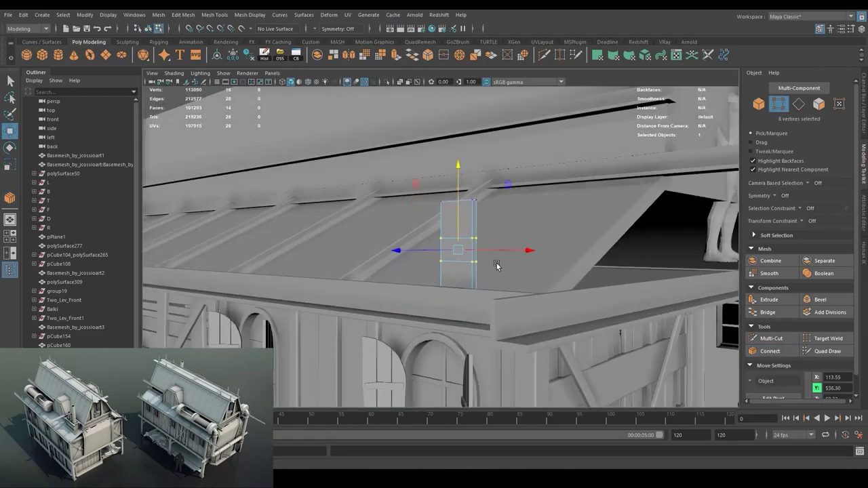
pyautogui.press('r')
pyautogui.hotkey('ctrl', 'z')
pyautogui.moveTo(449, 265); pyautogui.dragTo(425, 267)
pyautogui.press('r')
pyautogui.hotkey('ctrl', 'z')
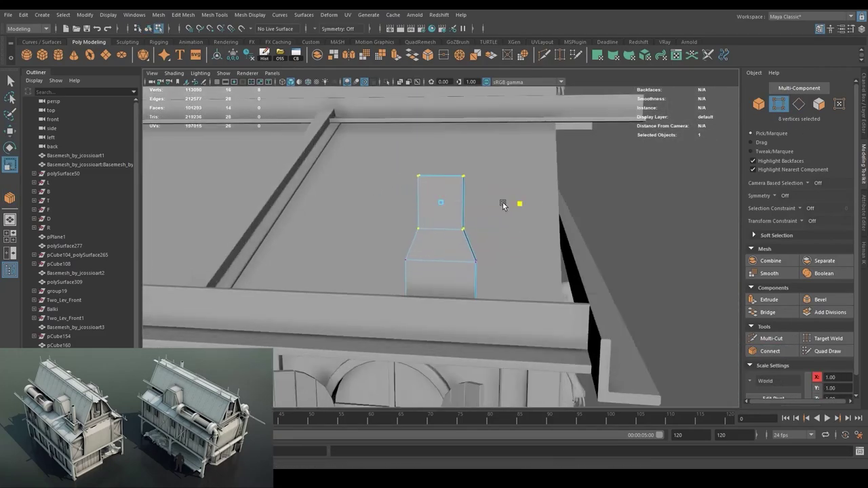
pyautogui.hotkey('ctrl', 'z')
pyautogui.hotkey('ctrl', 'z')
pyautogui.hotkey('ctrl', 'z')
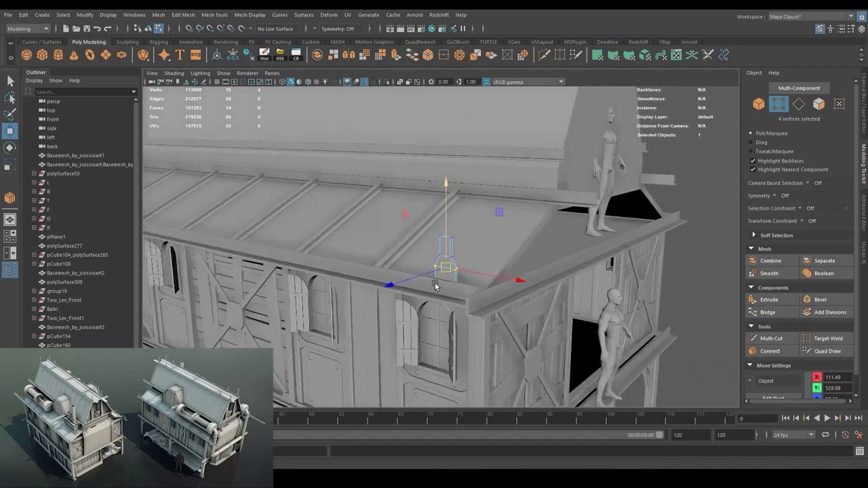
pyautogui.hotkey('ctrl', 'z')
pyautogui.hotkey('ctrl', 'z')
pyautogui.hotkey('ctrl', 'z')
pyautogui.hotkey('ctrl', 'z')
pyautogui.hotkey('ctrl', 'z')
pyautogui.hotkey('ctrl', 'z')
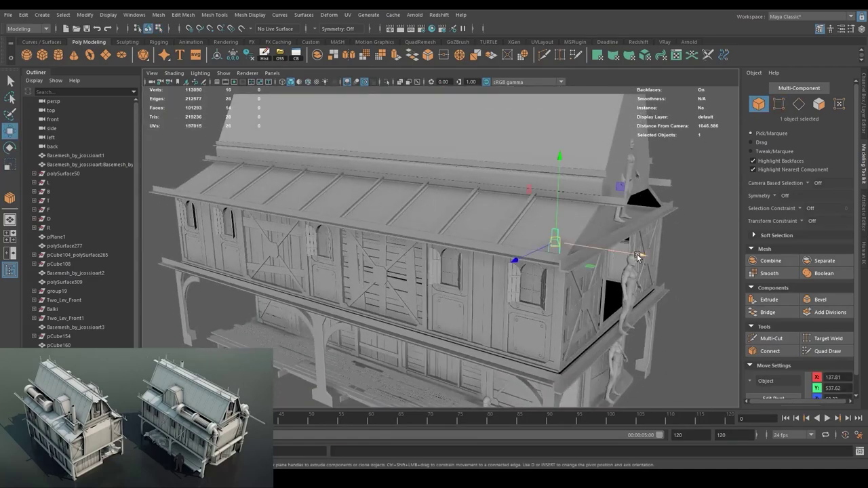
pyautogui.hotkey('ctrl', 'z')
pyautogui.hotkey('ctrl', 'z')
pyautogui.hotkey('ctrl', 'z')
pyautogui.hotkey('ctrl', 'z')
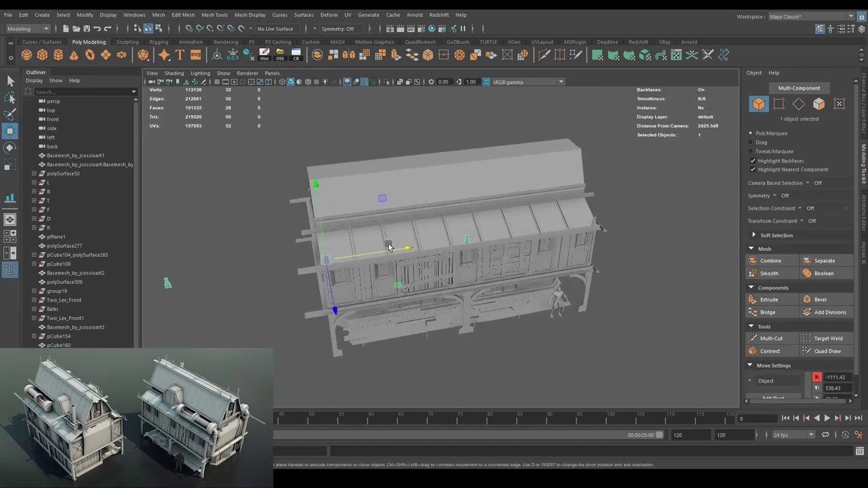
pyautogui.hotkey('ctrl', 'z')
pyautogui.hotkey('ctrl', 'z')
pyautogui.hotkey('ctrl', 'z')
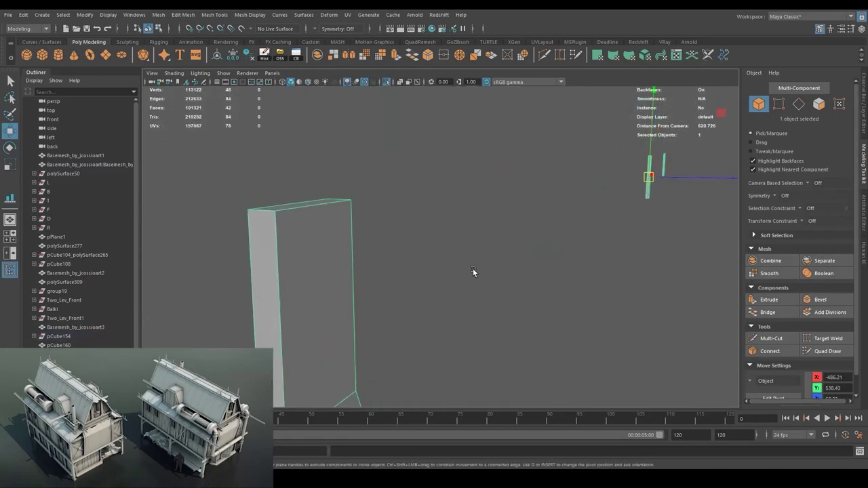
pyautogui.hotkey('ctrl', 'z')
pyautogui.hotkey('ctrl', 'z')
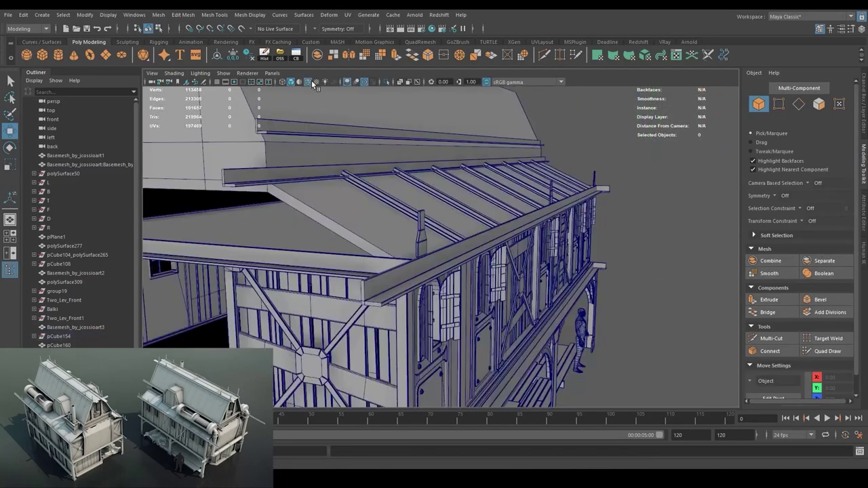
pyautogui.hotkey('ctrl', 'z')
pyautogui.hotkey('ctrl', 'z')
pyautogui.hotkey('ctrl', 'z')
pyautogui.hotkey('ctrl', 'z')
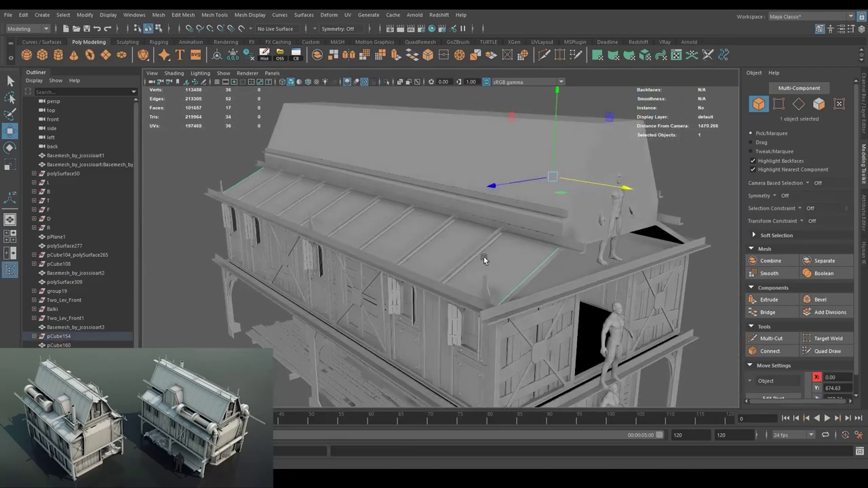
pyautogui.hotkey('ctrl', 'z')
pyautogui.hotkey('ctrl', 'z')
pyautogui.hotkey('ctrl', 'z')
pyautogui.hotkey('ctrl', 'z')
pyautogui.hotkey('ctrl', 'z')
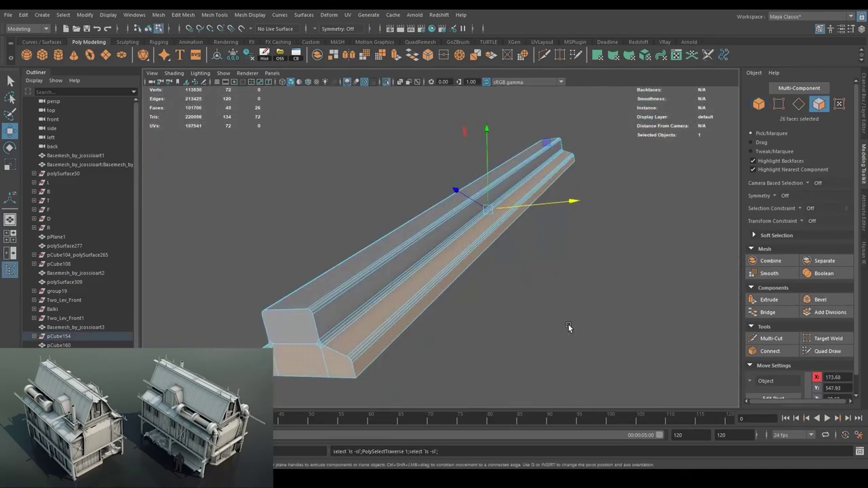
pyautogui.hotkey('ctrl', 'z')
pyautogui.hotkey('ctrl', 'z')
pyautogui.hotkey('ctrl', 'z')
pyautogui.hotkey('ctrl', 'z')
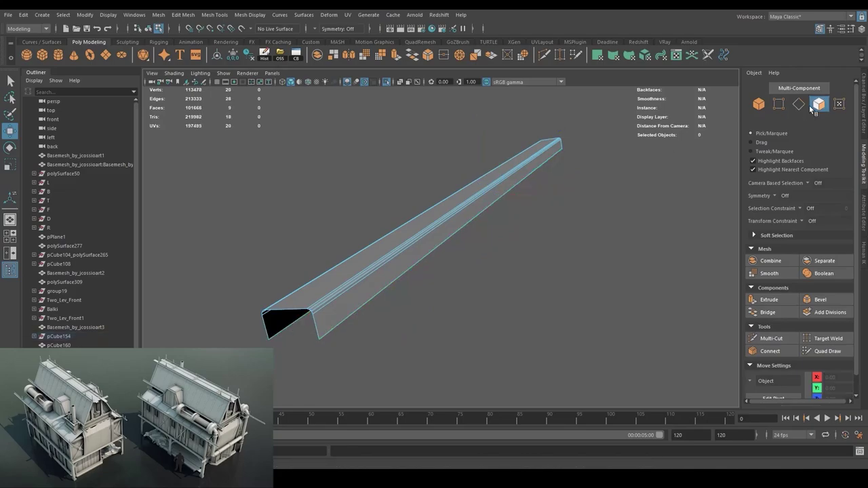
pyautogui.hotkey('ctrl', 'z')
pyautogui.hotkey('ctrl', 'z')
pyautogui.hotkey('ctrl', 'z')
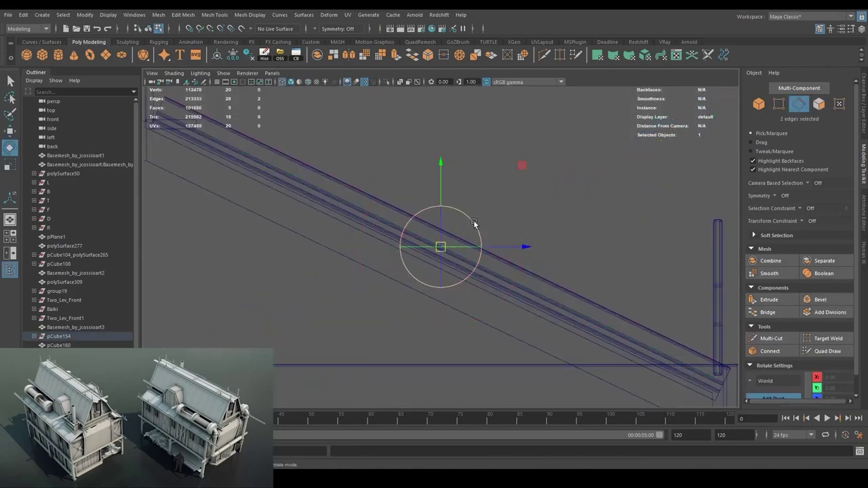
pyautogui.hotkey('ctrl', 'z')
pyautogui.hotkey('ctrl', 'z')
pyautogui.hotkey('ctrl', 'z')
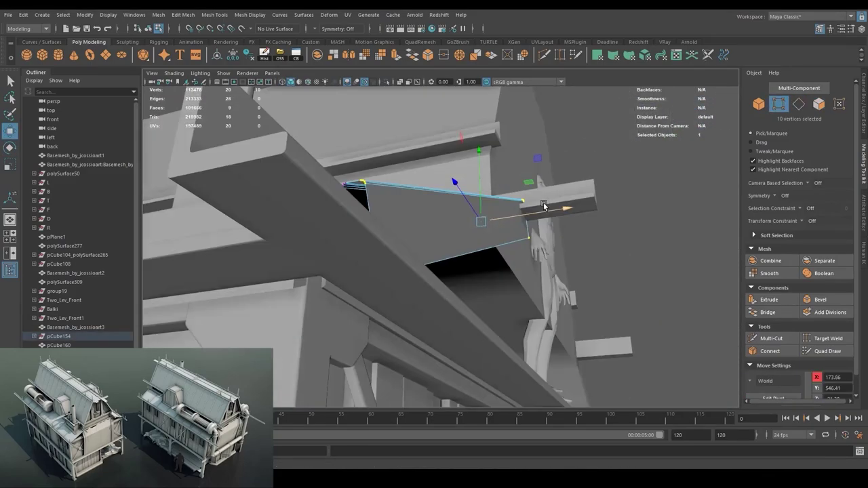
pyautogui.hotkey('ctrl', 'z')
pyautogui.press('space')
# Toggle wireframe and shaded display while adjusting the beam's end vertices with move, rotate and scale.
pyautogui.press('4')
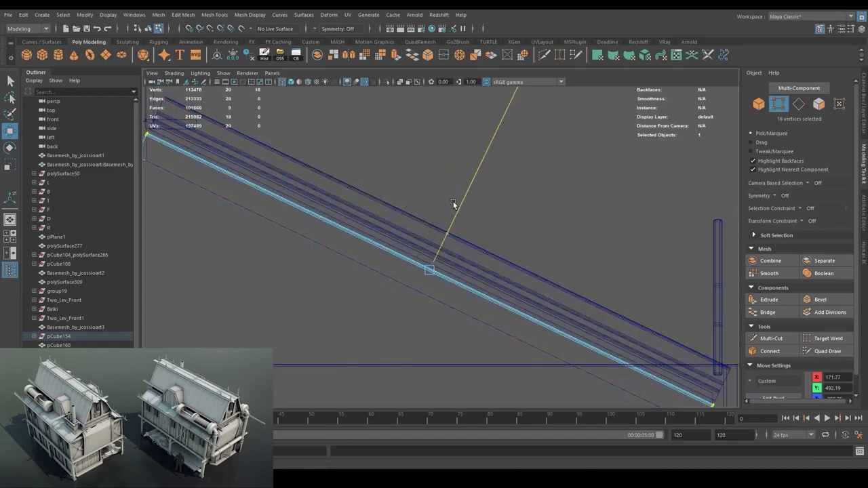
pyautogui.hotkey('ctrl', 'z')
pyautogui.press('5')
pyautogui.hotkey('ctrl', 'z')
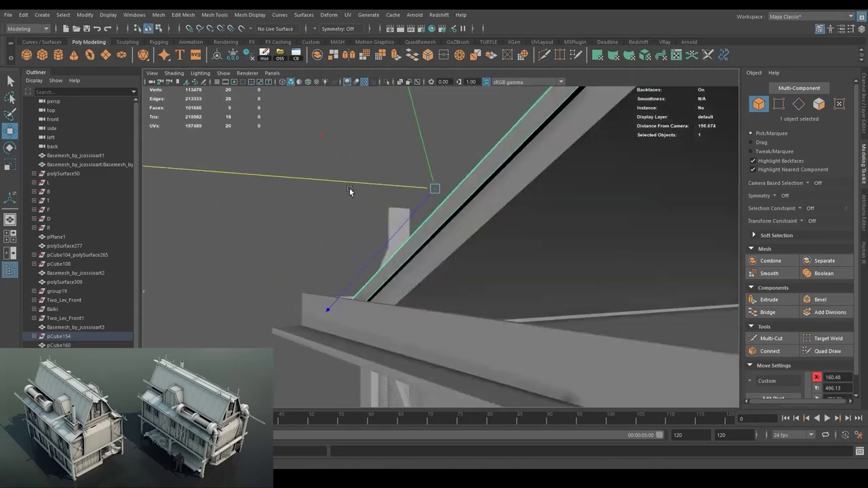
pyautogui.hotkey('ctrl', 'z')
pyautogui.hotkey('ctrl', 'z')
pyautogui.hotkey('ctrl', 'z')
pyautogui.press('4')
pyautogui.hotkey('ctrl', 'z')
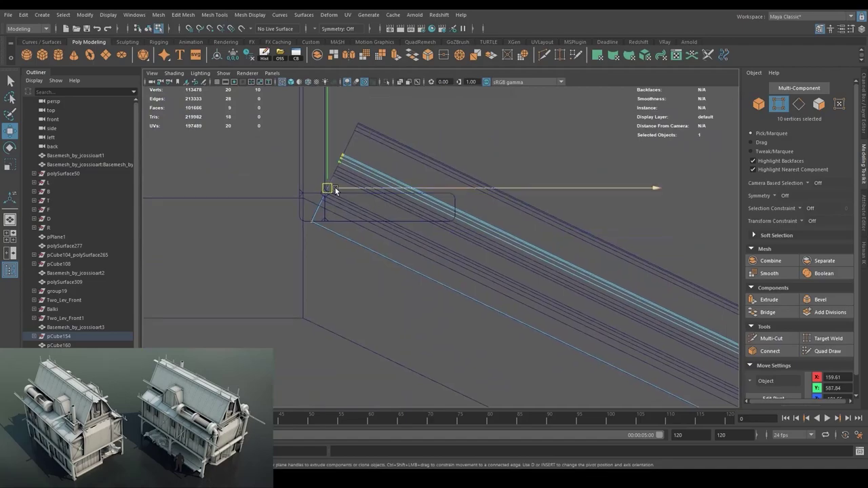
pyautogui.hotkey('ctrl', 'z')
pyautogui.hotkey('ctrl', 'z')
pyautogui.hotkey('ctrl', 'z')
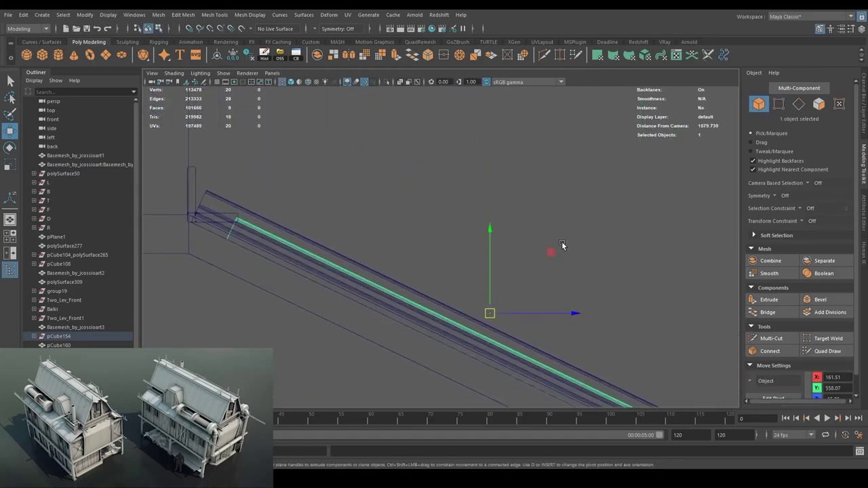
pyautogui.hotkey('ctrl', 'z')
pyautogui.press('5')
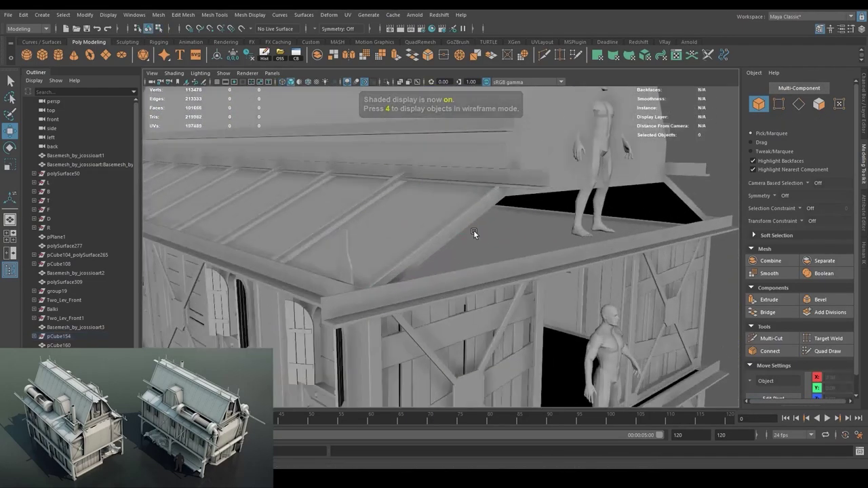
pyautogui.hotkey('ctrl', 'z')
pyautogui.hotkey('ctrl', 'z')
pyautogui.press('r')
pyautogui.press('4')
pyautogui.hotkey('ctrl', 'z')
pyautogui.press('e')
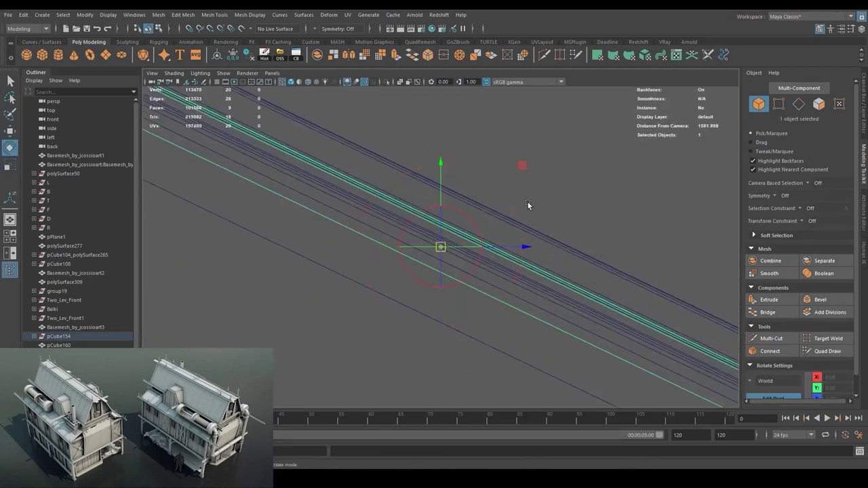
pyautogui.hotkey('ctrl', 'z')
pyautogui.press('w')
pyautogui.press('space')
pyautogui.hotkey('ctrl', 'z')
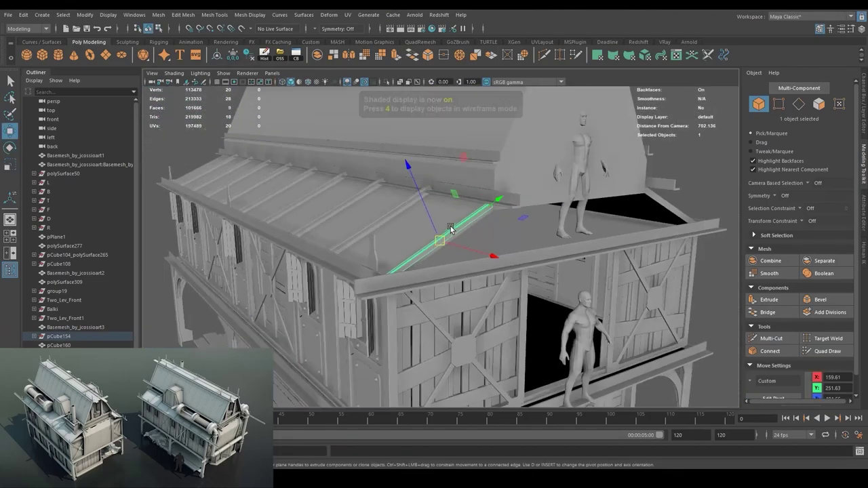
pyautogui.hotkey('ctrl', 'z')
# Bevel the two selected rail edges, then undo the bevel.
pyautogui.hotkey('ctrl', 'z')
pyautogui.hotkey('ctrl', 'z')
pyautogui.press('space')
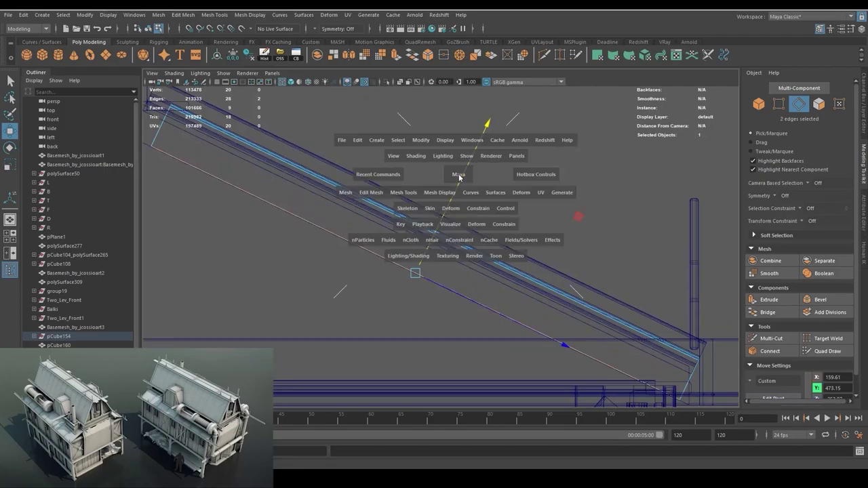
pyautogui.press('5')
pyautogui.hotkey('ctrl', 'z')
pyautogui.hotkey('ctrl', 'b')
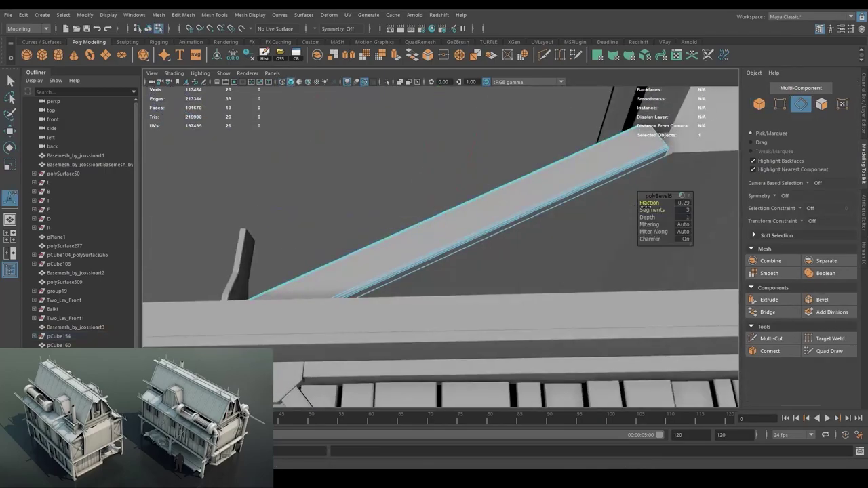
pyautogui.hotkey('ctrl', 'z')
pyautogui.hotkey('ctrl', 'z')
pyautogui.hotkey('ctrl', 'z')
pyautogui.hotkey('ctrl', 'z')
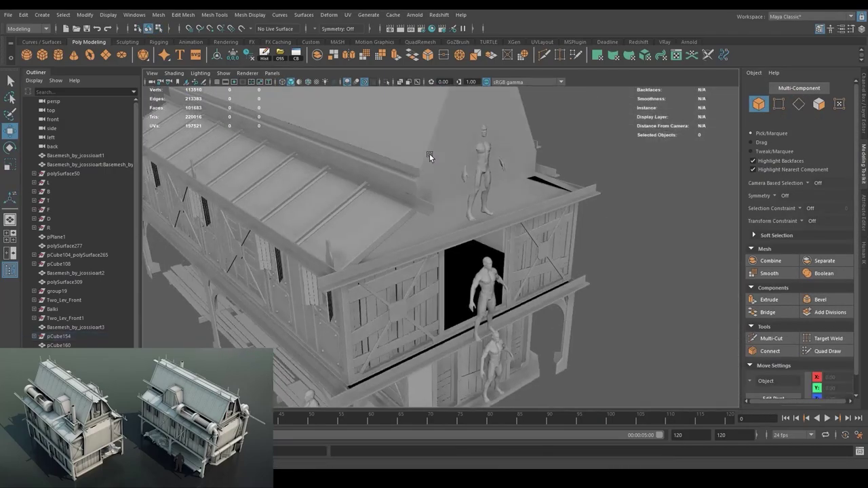
pyautogui.hotkey('ctrl', 'z')
# Step through history to the new ridge cube and scale it into a lengthwise block.
pyautogui.hotkey('ctrl', 'z')
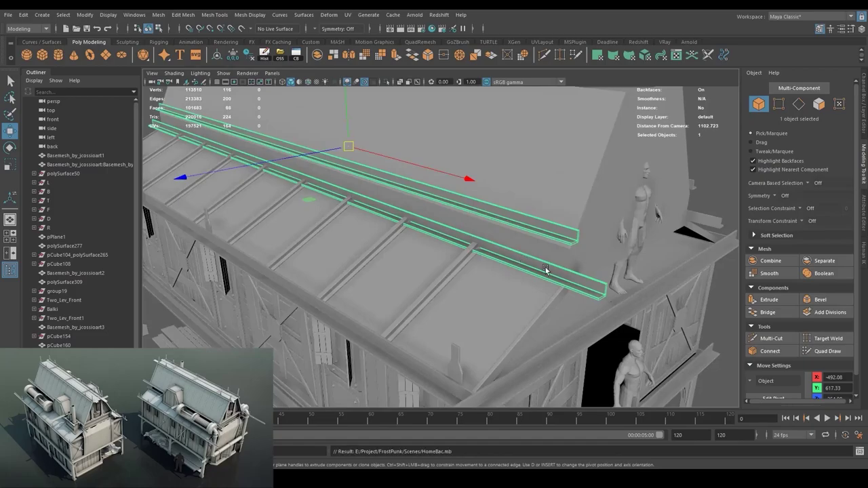
pyautogui.hotkey('ctrl', 'z')
pyautogui.hotkey('ctrl', 'z')
pyautogui.hotkey('ctrl', 'z')
pyautogui.hotkey('ctrl', 'z')
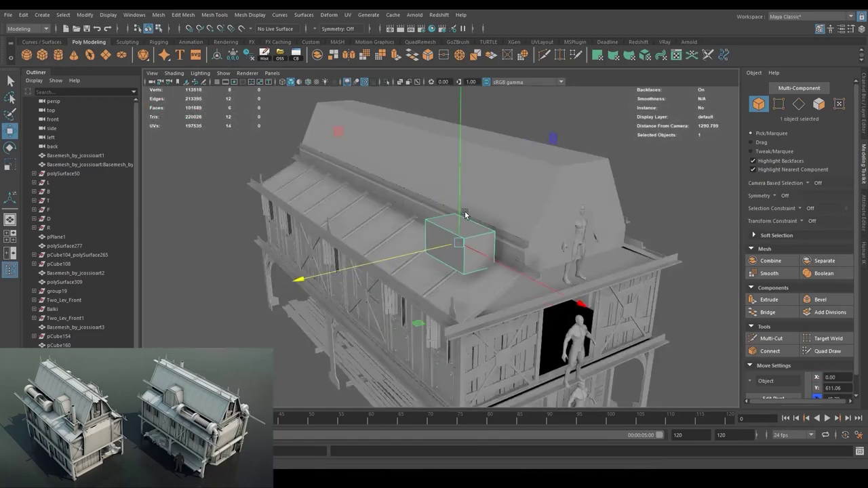
pyautogui.hotkey('ctrl', 'z')
pyautogui.hotkey('ctrl', 'z')
pyautogui.press('r')
pyautogui.hotkey('ctrl', 'z')
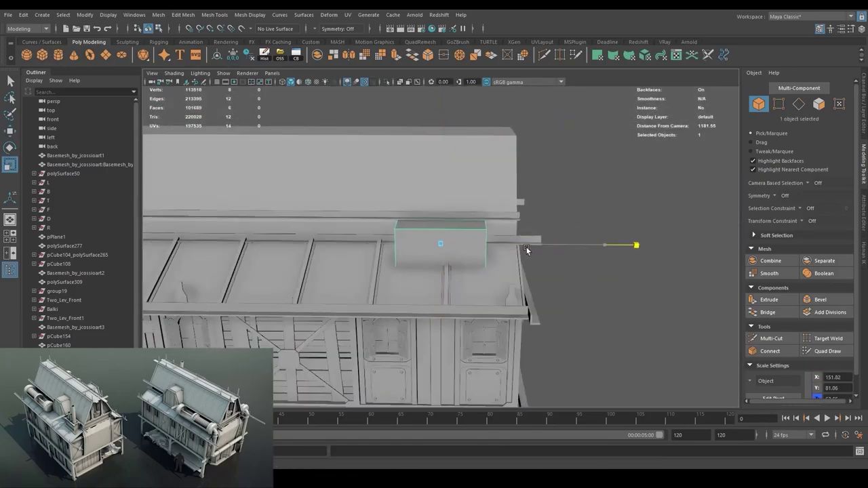
pyautogui.hotkey('ctrl', 'z')
pyautogui.hotkey('ctrl', 'z')
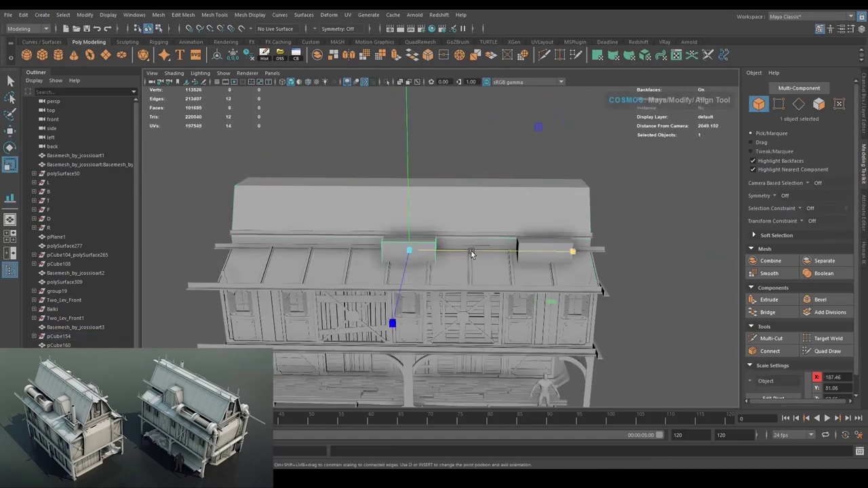
pyautogui.hotkey('ctrl', 'z')
pyautogui.hotkey('ctrl', 'z')
pyautogui.hotkey('ctrl', 'z')
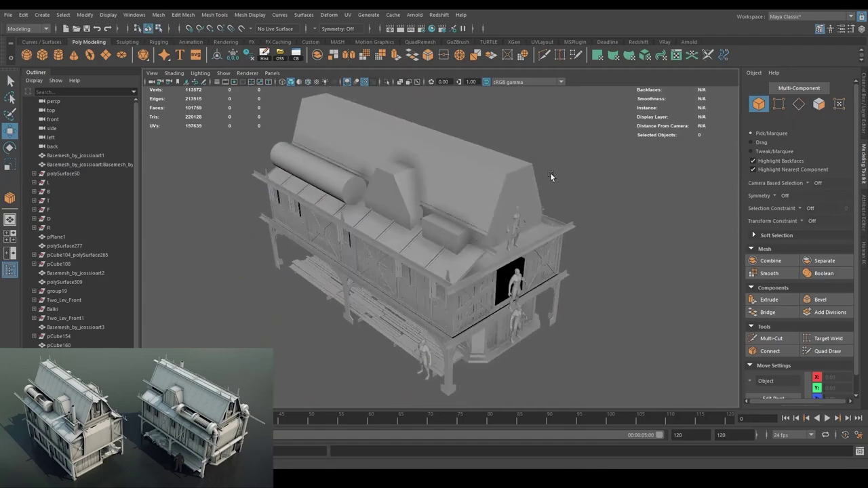
# Save the scene with Ctrl+S.
pyautogui.hotkey('ctrl', 's')
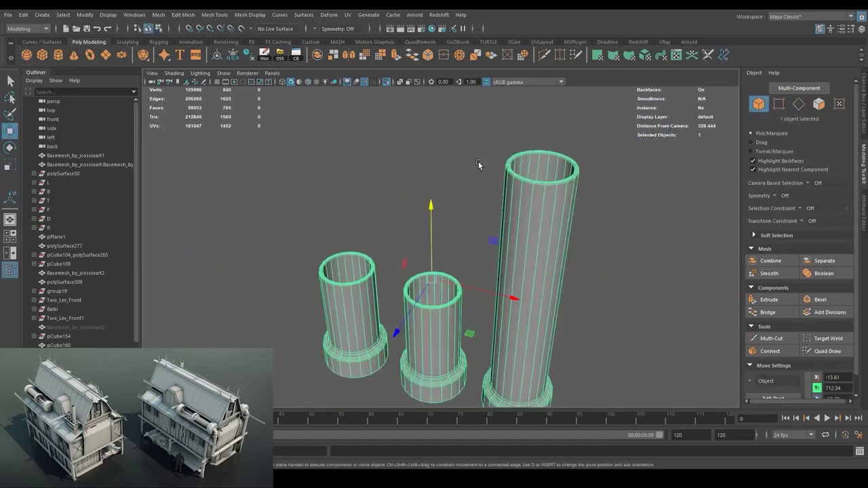
# Frame and orbit in close on the selected plank board beneath the roof tank.
pyautogui.scroll(-3)
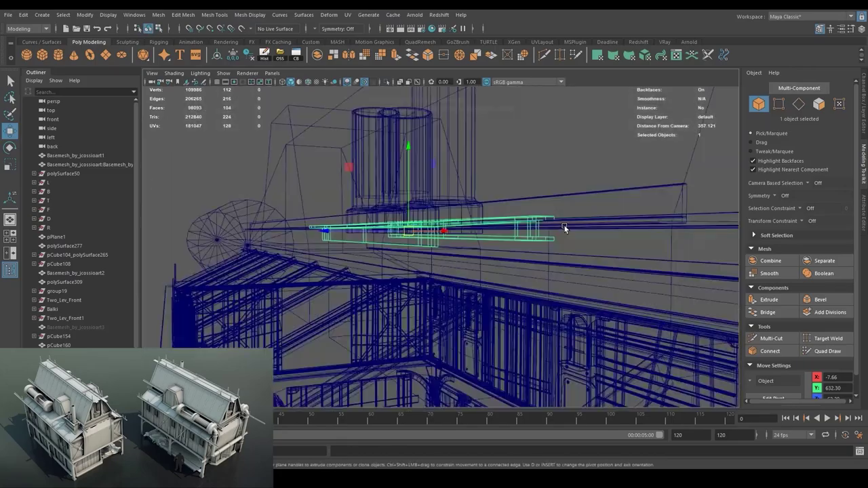
pyautogui.press('5')
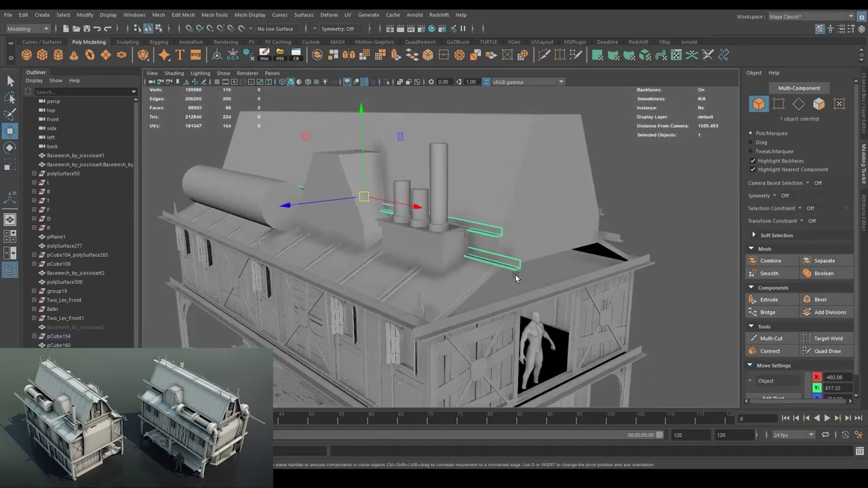
pyautogui.press('f')
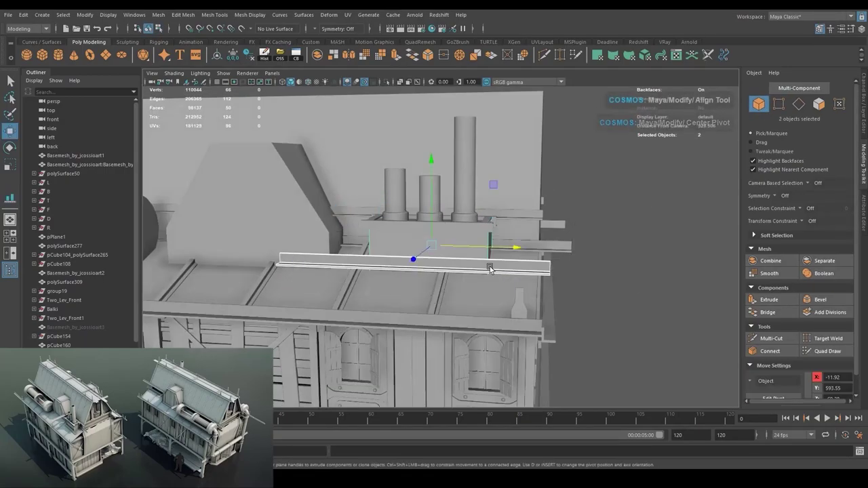
pyautogui.press('e')
pyautogui.moveTo(397, 271); pyautogui.dragTo(425, 235)
pyautogui.press('4')
pyautogui.press('w')
pyautogui.press('5')
pyautogui.moveTo(426, 236); pyautogui.dragTo(443, 243)
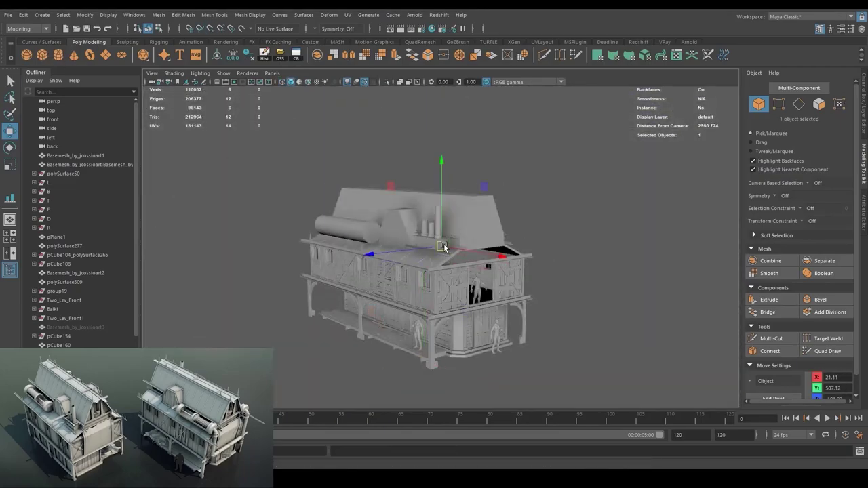
pyautogui.moveTo(443, 243); pyautogui.dragTo(432, 305)
pyautogui.moveTo(518, 222); pyautogui.dragTo(364, 263)
pyautogui.press('r')
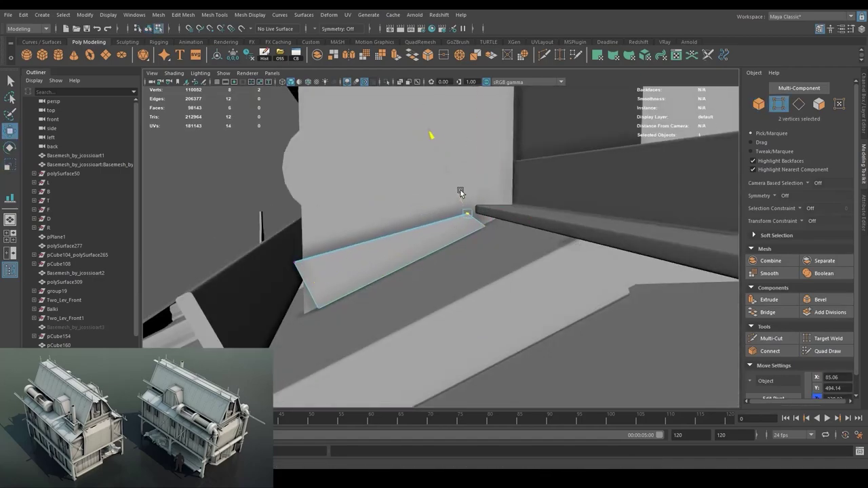
# Rotate the board to a flatter angle and raise its selected vertices.
pyautogui.press('F8')
pyautogui.moveTo(374, 219); pyautogui.dragTo(442, 253)
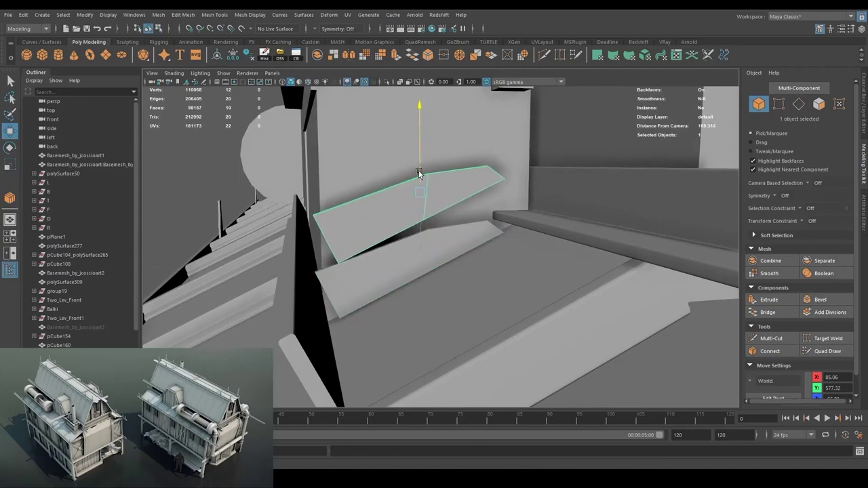
pyautogui.moveTo(337, 158); pyautogui.dragTo(486, 144)
pyautogui.moveTo(446, 167); pyautogui.dragTo(426, 241)
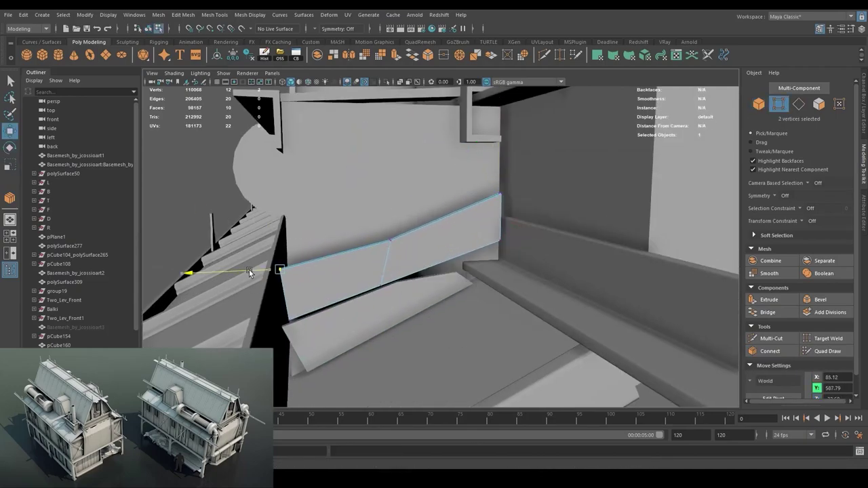
pyautogui.moveTo(249, 270); pyautogui.dragTo(407, 224)
pyautogui.rightClick(445, 203)
pyautogui.moveTo(445, 204); pyautogui.dragTo(464, 194)
# Extrude a board face into new boards and raise their vertices to offset them.
pyautogui.press('F11')
pyautogui.click(461, 216)
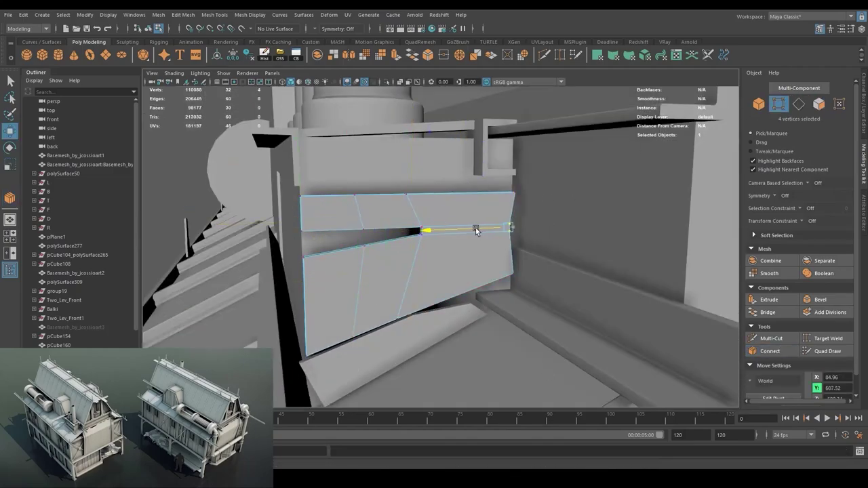
pyautogui.moveTo(316, 184); pyautogui.dragTo(406, 223)
pyautogui.moveTo(363, 205); pyautogui.dragTo(326, 168)
pyautogui.press('4')
pyautogui.press('5')
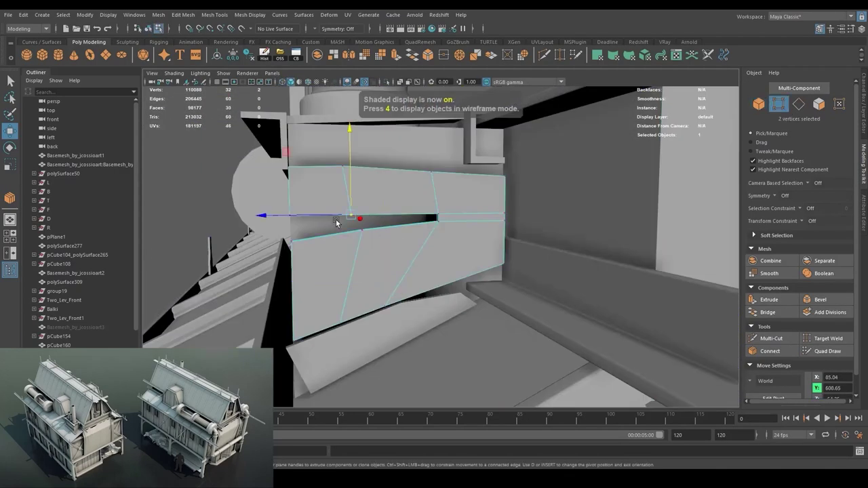
pyautogui.moveTo(286, 224); pyautogui.dragTo(275, 300)
pyautogui.moveTo(299, 219); pyautogui.dragTo(258, 217)
pyautogui.moveTo(258, 218); pyautogui.dragTo(487, 177)
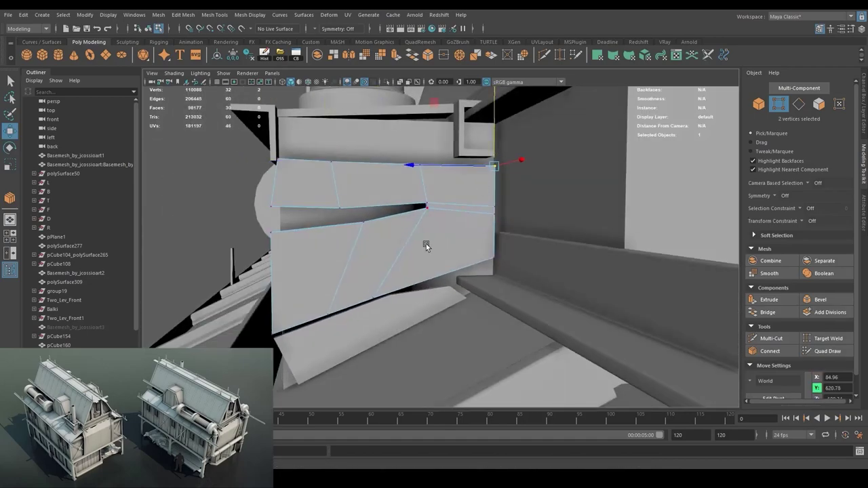
pyautogui.moveTo(425, 245); pyautogui.dragTo(432, 175)
# Narrow the top board by scaling its end vertices into a taper.
pyautogui.press('F8')
pyautogui.press('F8')
pyautogui.press('r')
pyautogui.moveTo(406, 134); pyautogui.dragTo(328, 129)
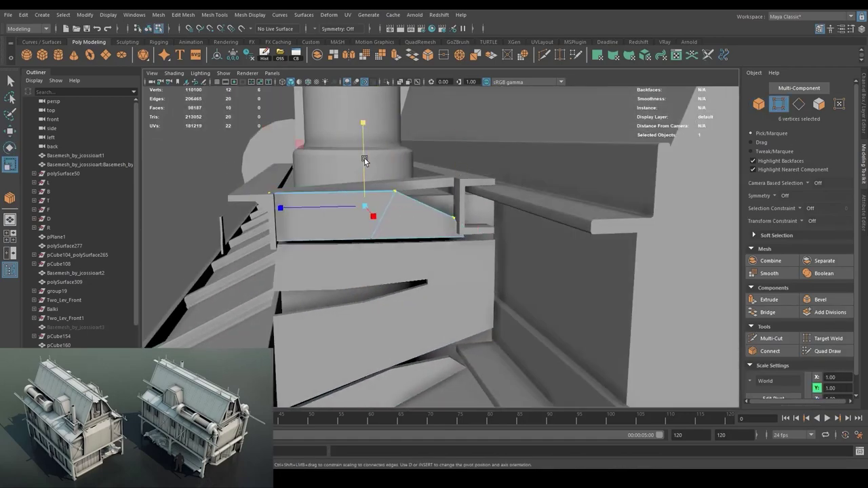
pyautogui.moveTo(364, 157); pyautogui.dragTo(430, 231)
pyautogui.press('w')
pyautogui.press('F8')
pyautogui.press('5')
pyautogui.moveTo(410, 185); pyautogui.dragTo(295, 204)
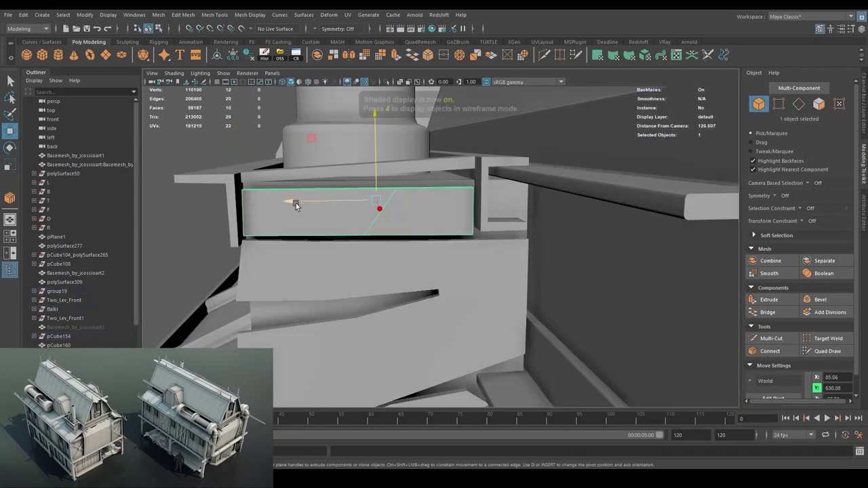
pyautogui.moveTo(478, 206); pyautogui.dragTo(251, 174)
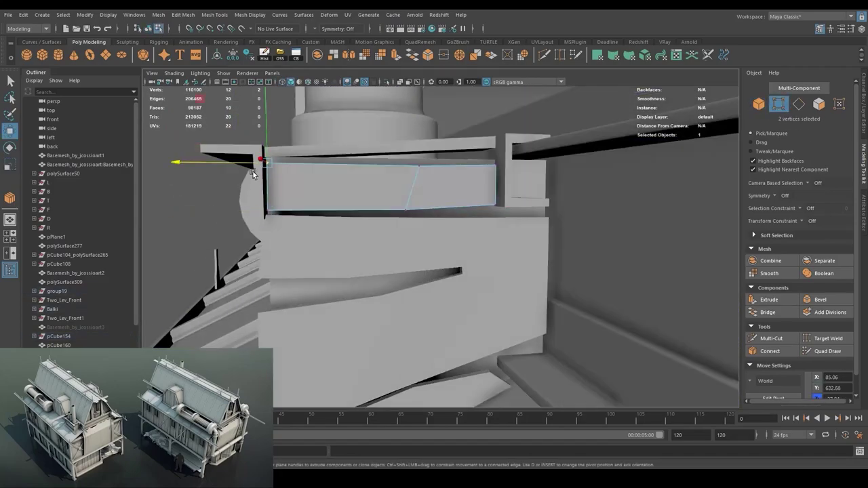
pyautogui.moveTo(510, 150); pyautogui.dragTo(678, 169)
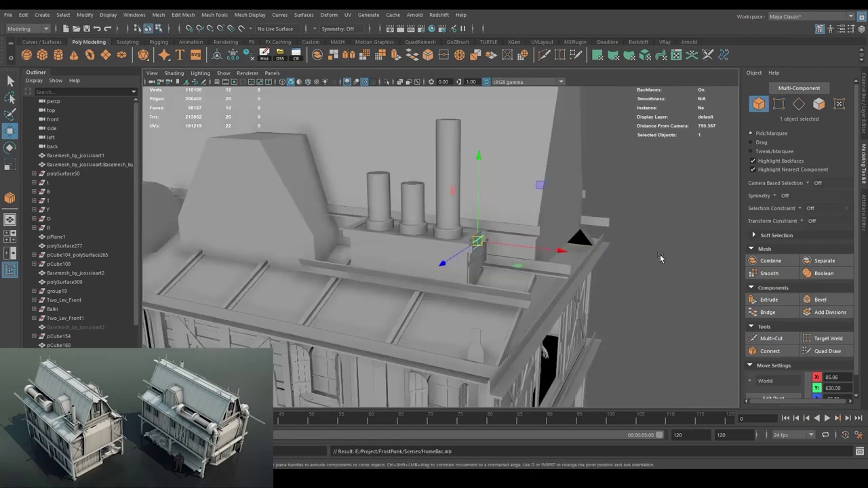
pyautogui.moveTo(660, 254); pyautogui.dragTo(474, 325)
# Select and isolate the slatted panel, framing it for a closer look.
pyautogui.click(422, 372)
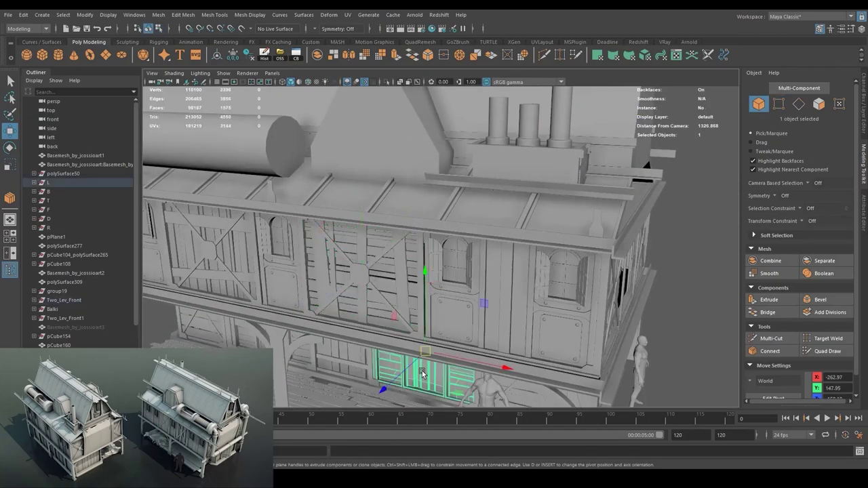
pyautogui.hotkey('ctrl', '1')
pyautogui.moveTo(384, 269); pyautogui.dragTo(446, 356)
pyautogui.hotkey('ctrl', '1')
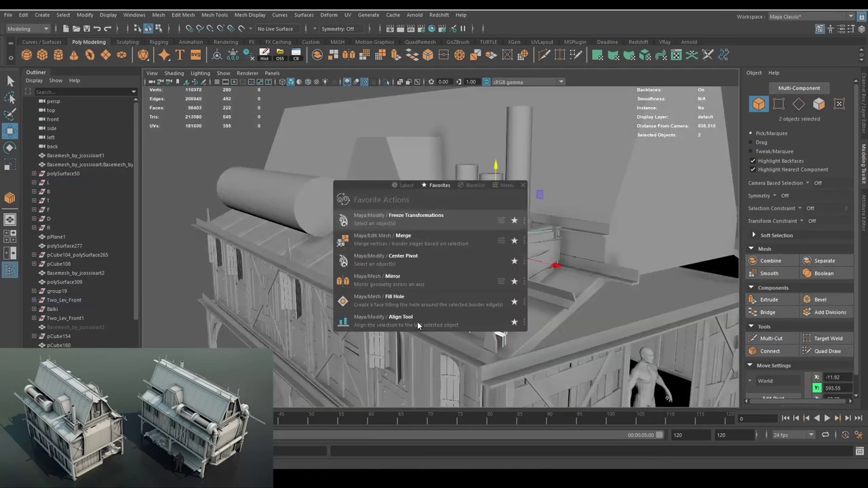
pyautogui.click(453, 285)
pyautogui.press('f')
pyautogui.moveTo(453, 284); pyautogui.dragTo(372, 209)
pyautogui.moveTo(433, 245); pyautogui.dragTo(581, 251)
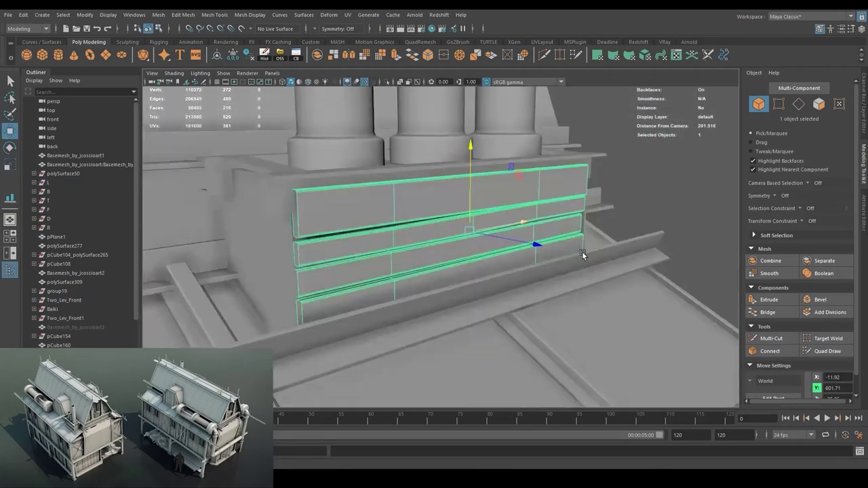
pyautogui.press('w')
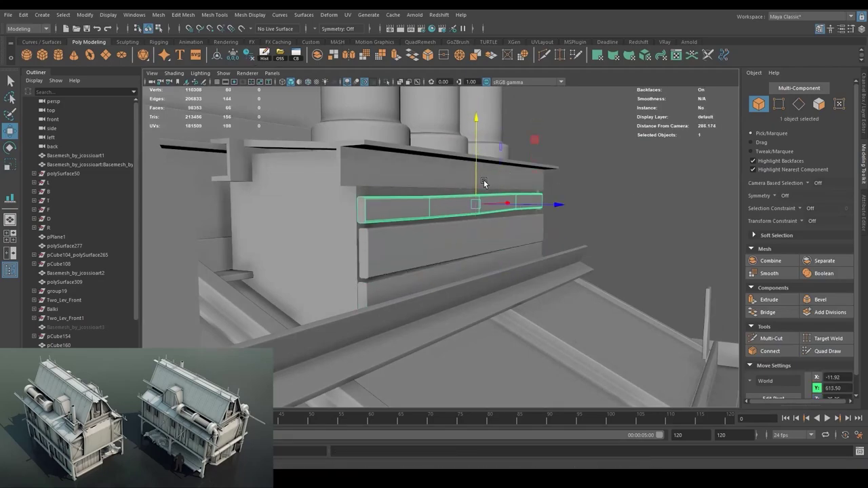
pyautogui.moveTo(483, 179); pyautogui.dragTo(469, 236)
# Isolate three planks and bevel their edges.
pyautogui.click(426, 194)
pyautogui.moveTo(427, 165); pyautogui.dragTo(387, 231)
pyautogui.hotkey('ctrl', '1')
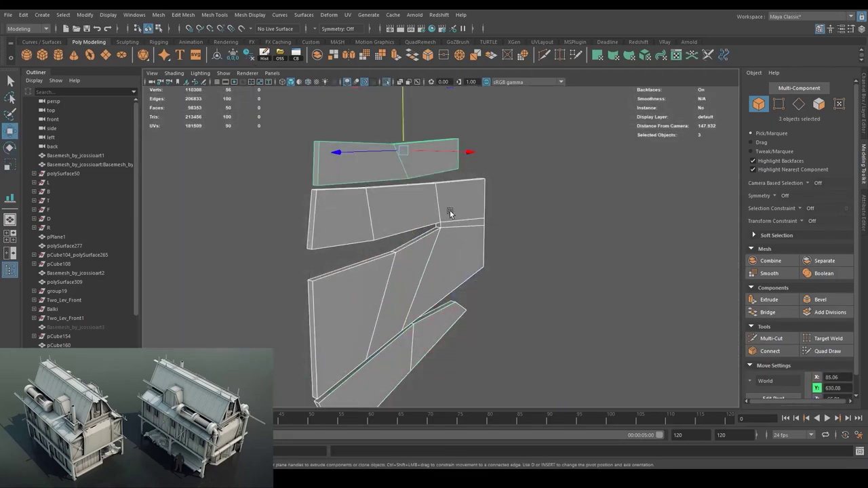
pyautogui.hotkey('ctrl', 'b')
pyautogui.scroll(3)
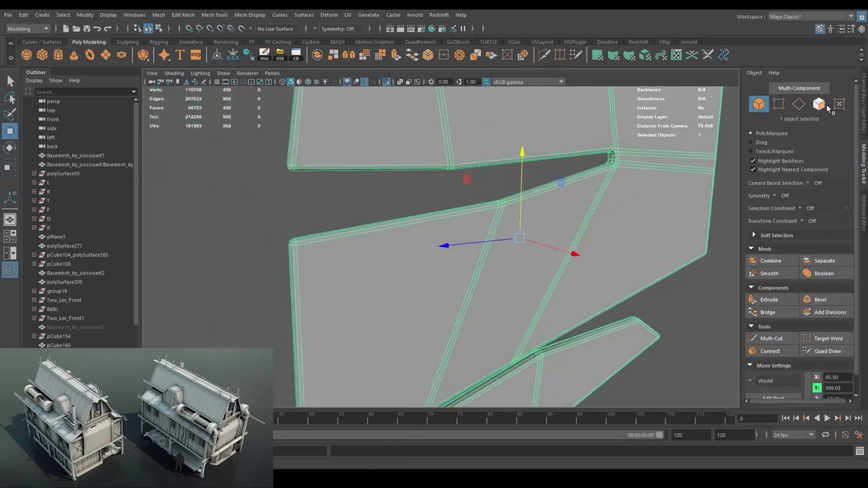
pyautogui.press('F8')
pyautogui.scroll(-3)
pyautogui.scroll(3)
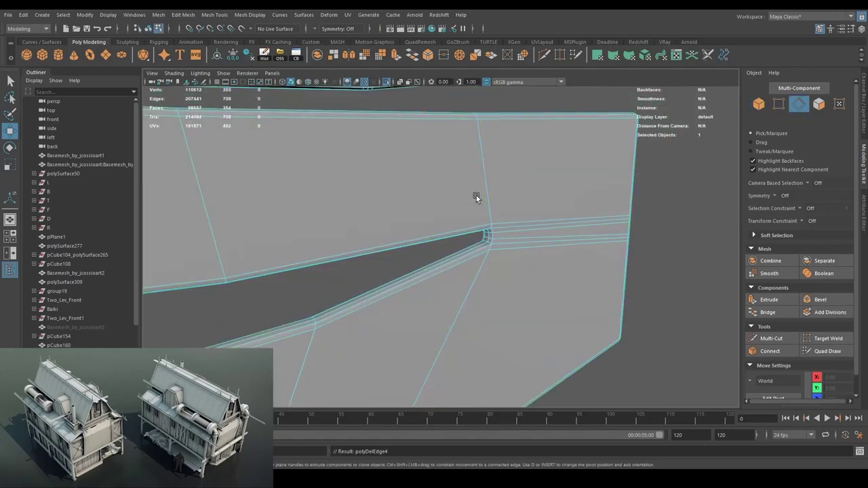
pyautogui.scroll(-3)
pyautogui.scroll(3)
# Lower the panel's bottom edge and reposition the boards, checking them in wireframe.
pyautogui.press('F10')
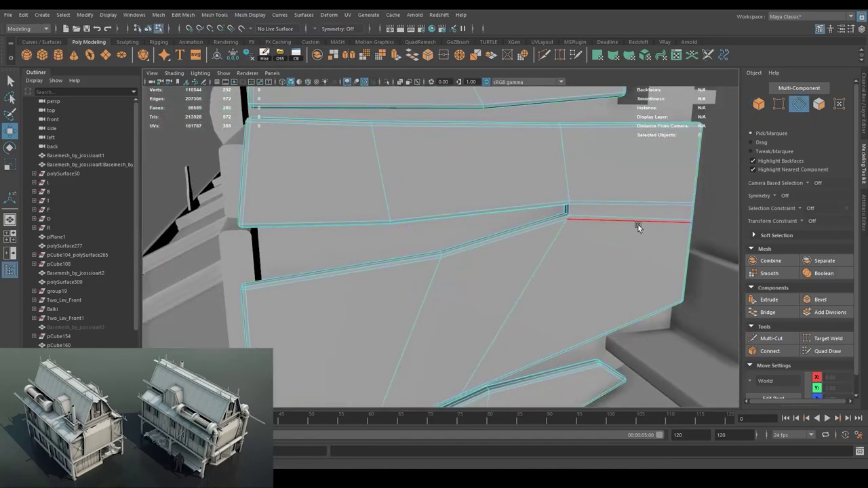
pyautogui.click(778, 104)
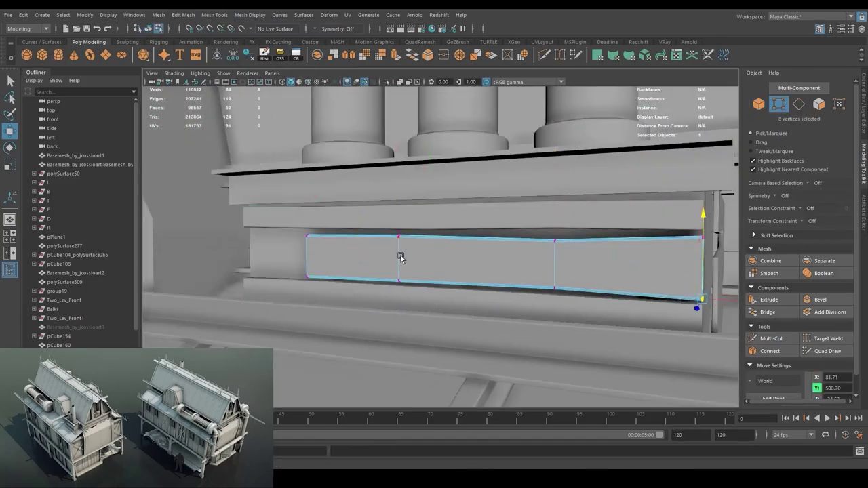
pyautogui.moveTo(372, 210); pyautogui.dragTo(375, 256)
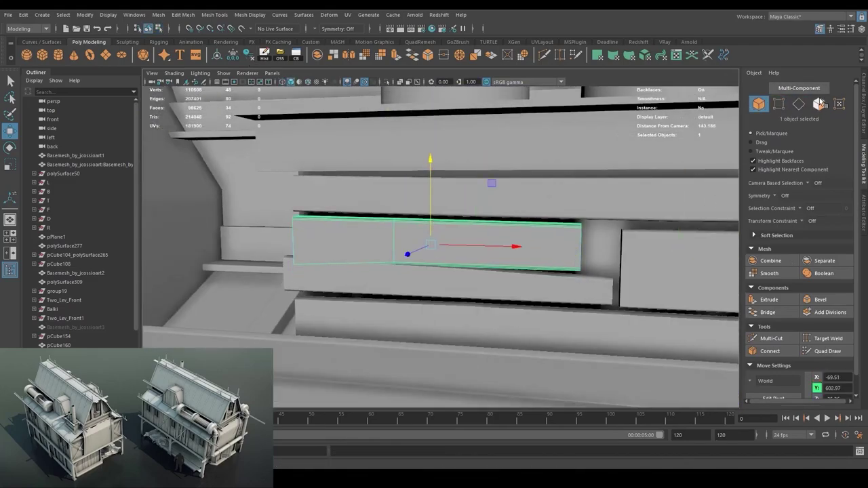
pyautogui.press('w')
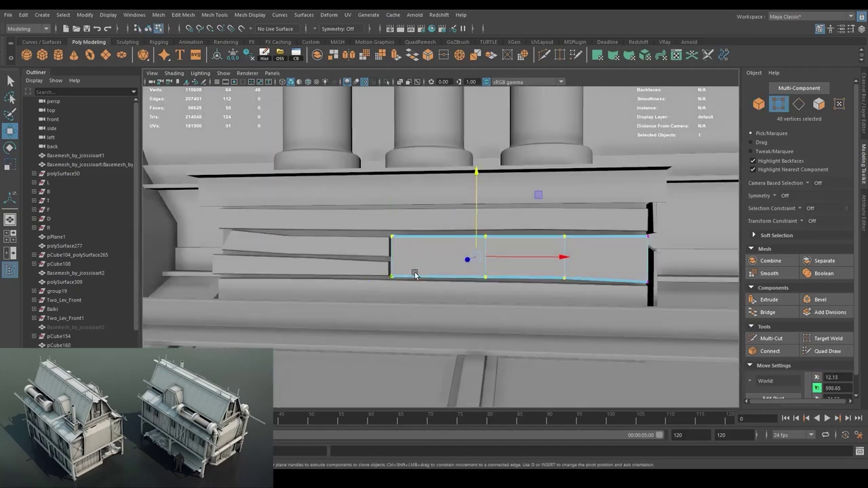
pyautogui.click(756, 105)
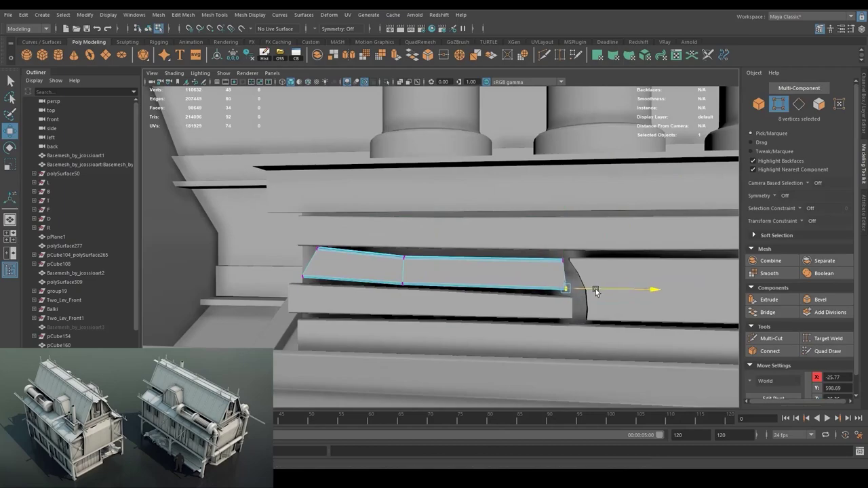
pyautogui.click(757, 104)
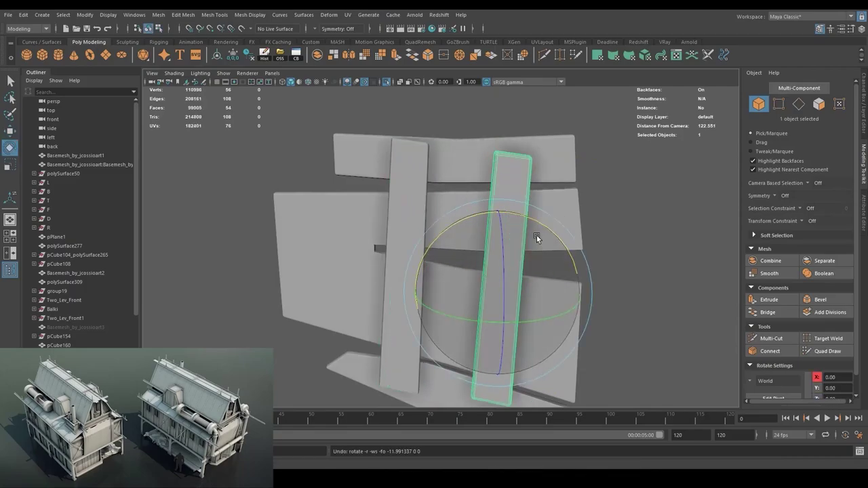
pyautogui.press('4')
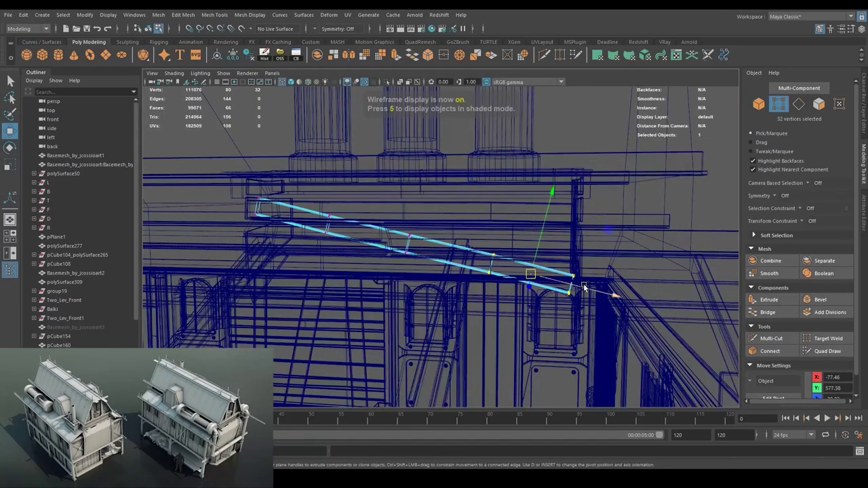
pyautogui.press('F10')
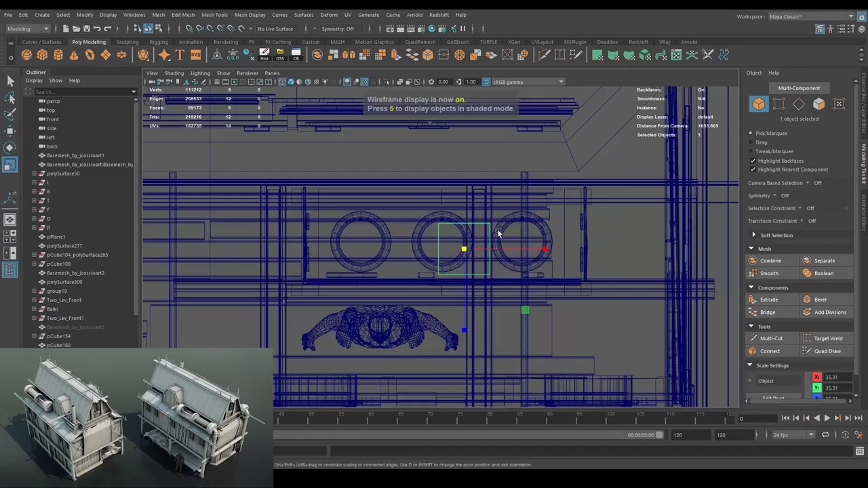
# Align the collar ring to its chimney pipe using the Align Tool.
pyautogui.press('space')
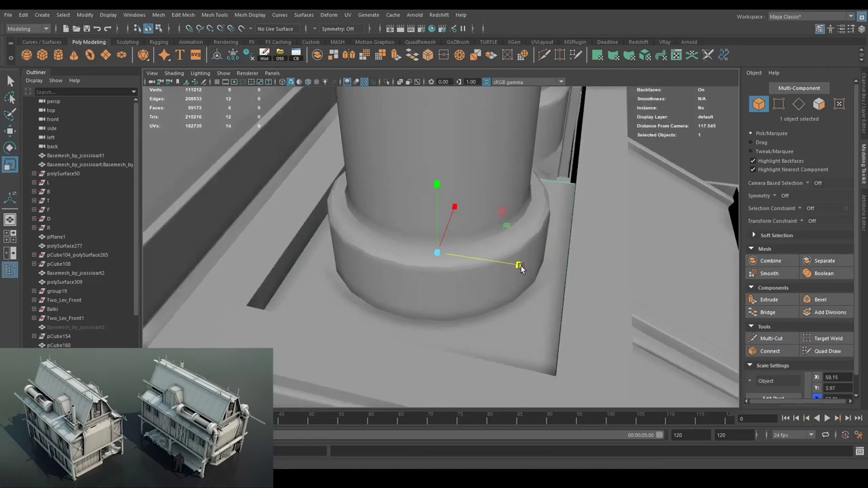
pyautogui.press('w')
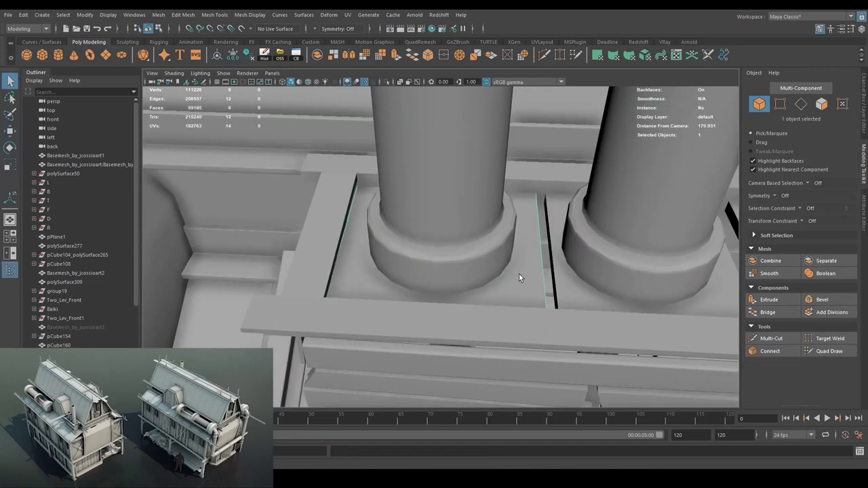
pyautogui.click(428, 317)
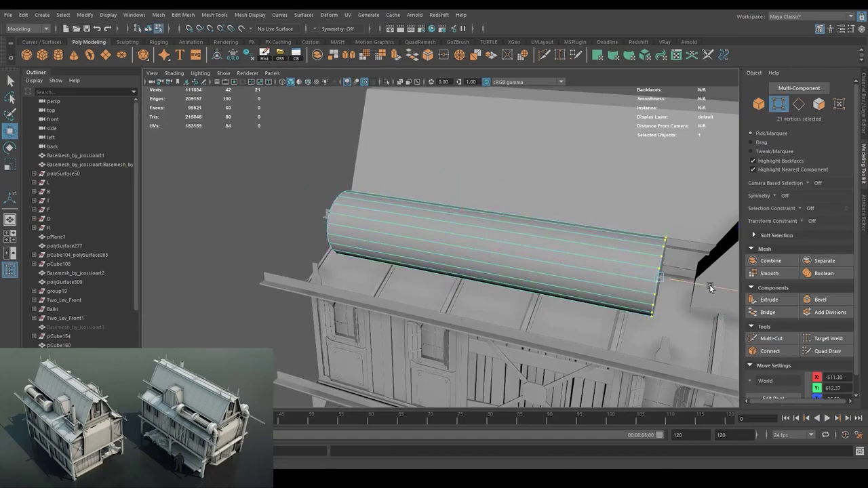
# Extrude the tank's end cap face with a chamfer of 0 to form a new ring.
pyautogui.click(819, 103)
pyautogui.hotkey('ctrl', 'e')
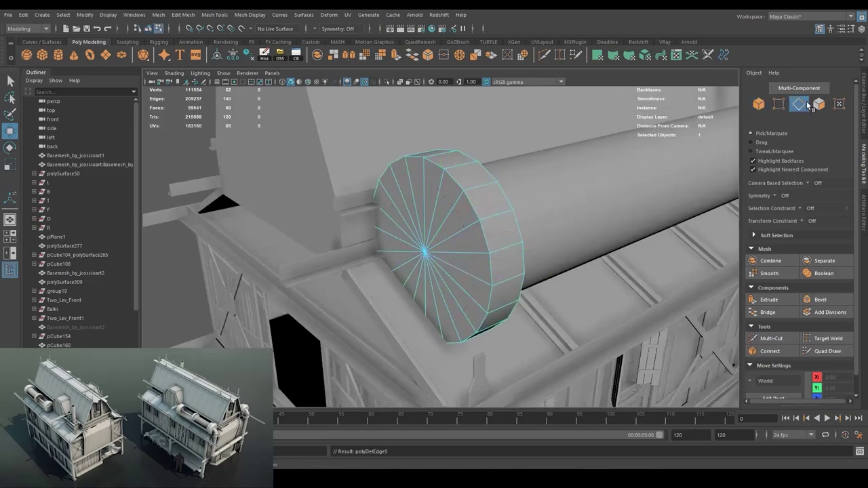
pyautogui.write('0')
pyautogui.press('Return')
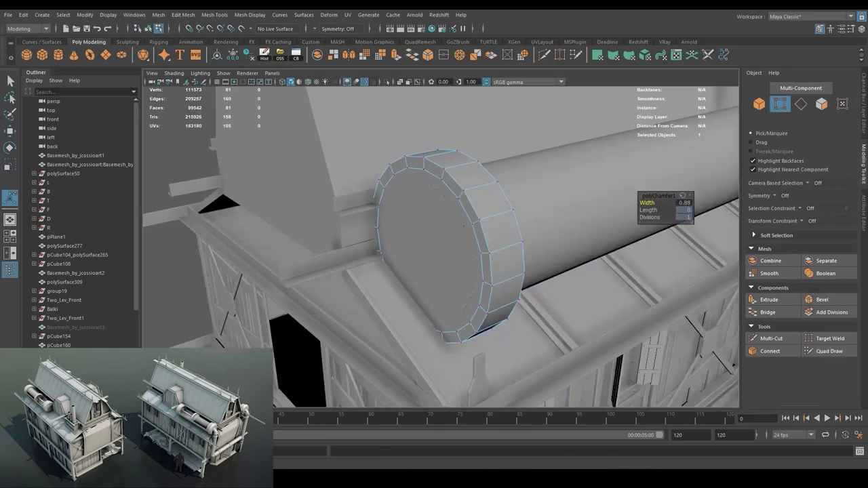
pyautogui.press('F11')
pyautogui.click(477, 238)
pyautogui.hotkey('ctrl', 'e')
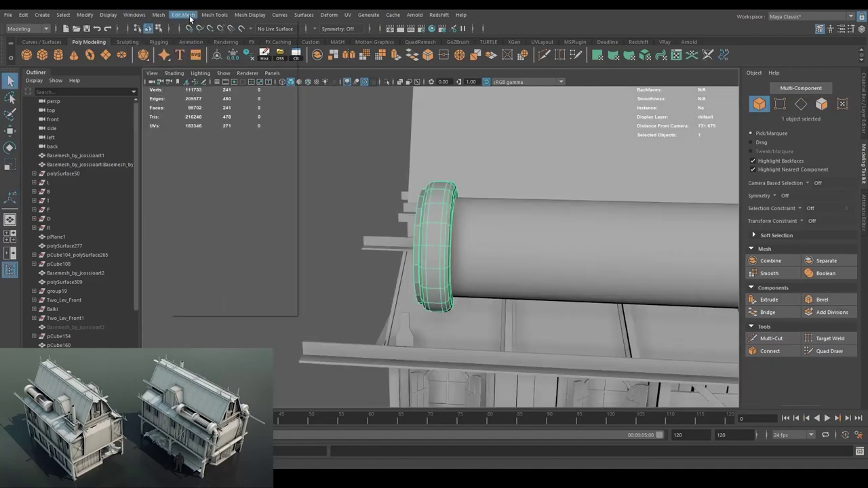
# Bevel the end ring's edges and mirror the ring to the tank's opposite end.
pyautogui.click(215, 14)
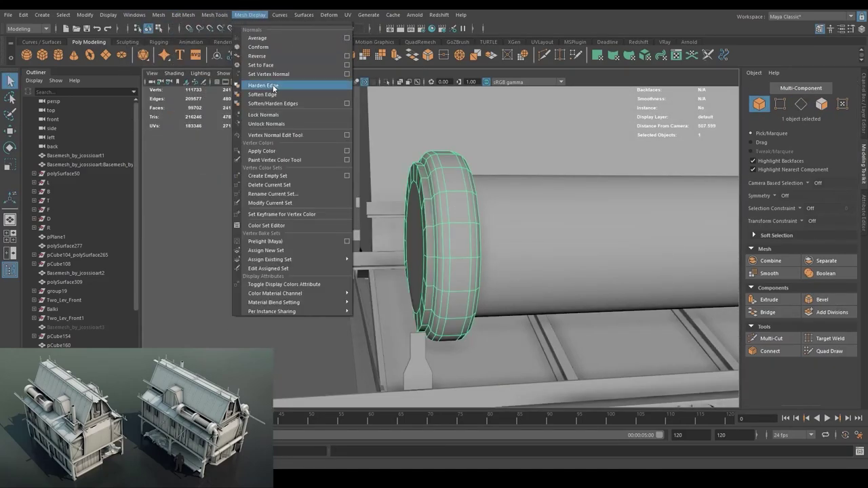
pyautogui.click(275, 106)
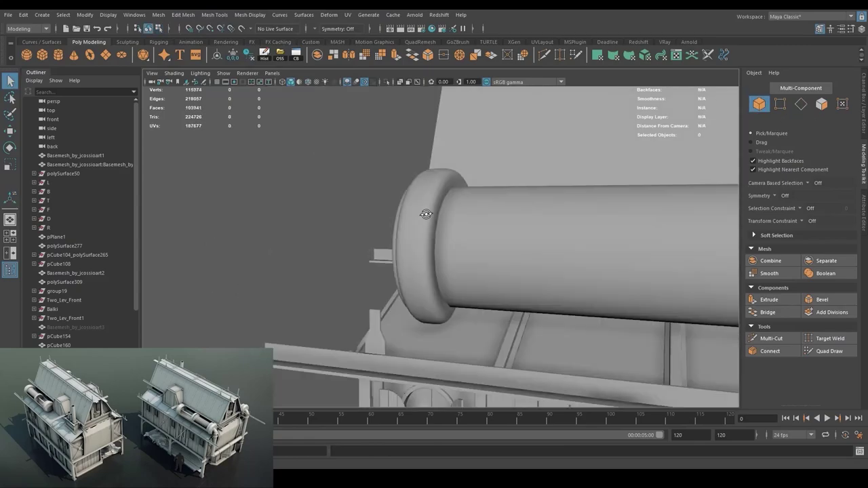
pyautogui.moveTo(421, 290); pyautogui.dragTo(388, 236)
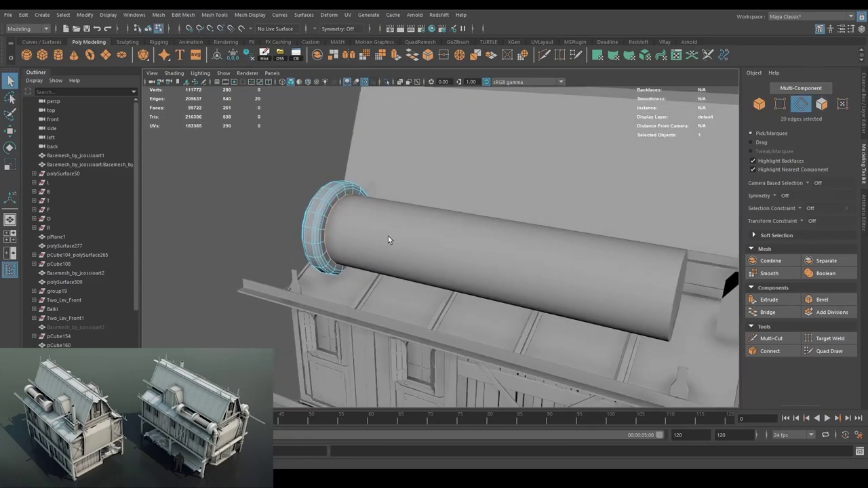
pyautogui.press('space')
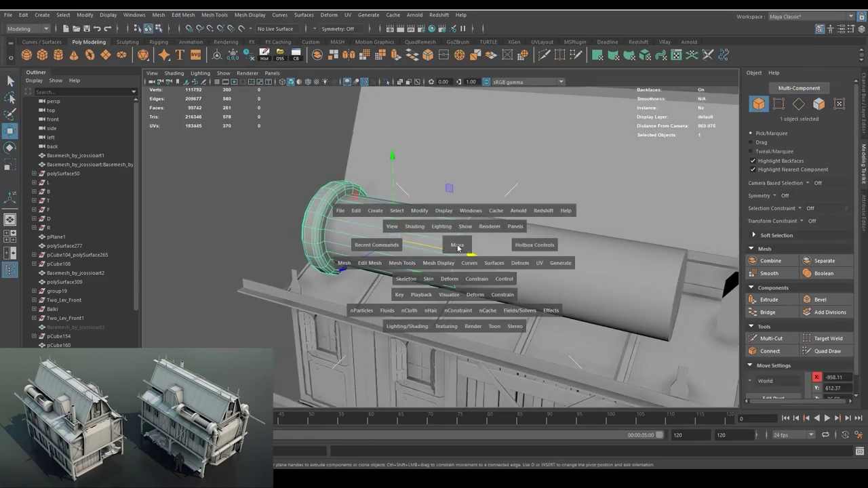
pyautogui.moveTo(459, 246); pyautogui.dragTo(433, 267)
pyautogui.moveTo(503, 280); pyautogui.dragTo(536, 264)
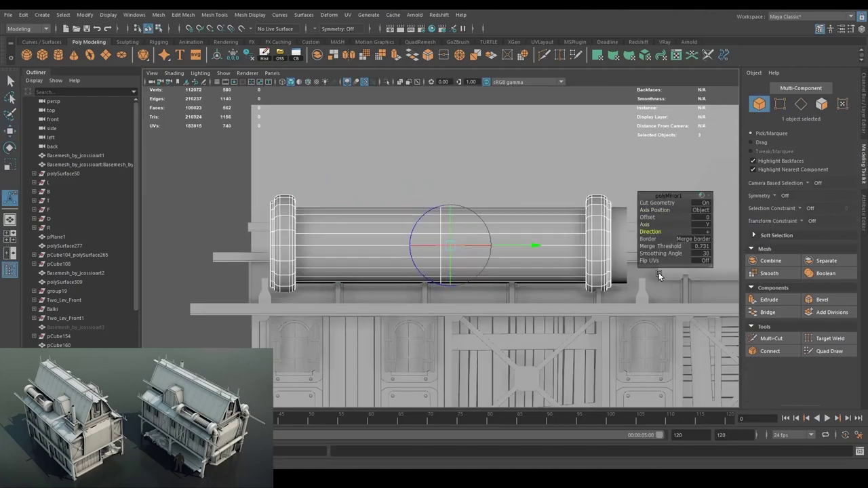
# Slide the mirrored ring's vertices onto the far end of the tank.
pyautogui.press('w')
pyautogui.click(779, 103)
pyautogui.moveTo(644, 246); pyautogui.dragTo(665, 252)
pyautogui.press('4')
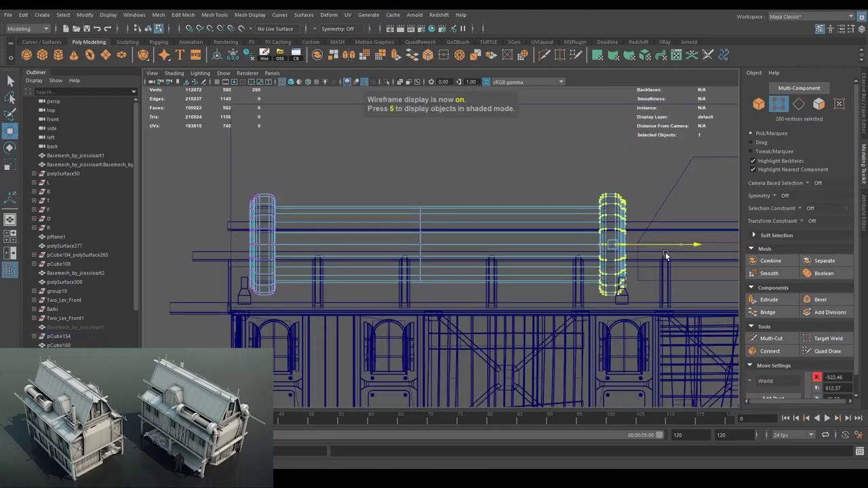
pyautogui.press('space')
# Bevel the ring edges and add vertical edge loops along the cylinder body.
pyautogui.press('5')
pyautogui.hotkey('ctrl', 'b')
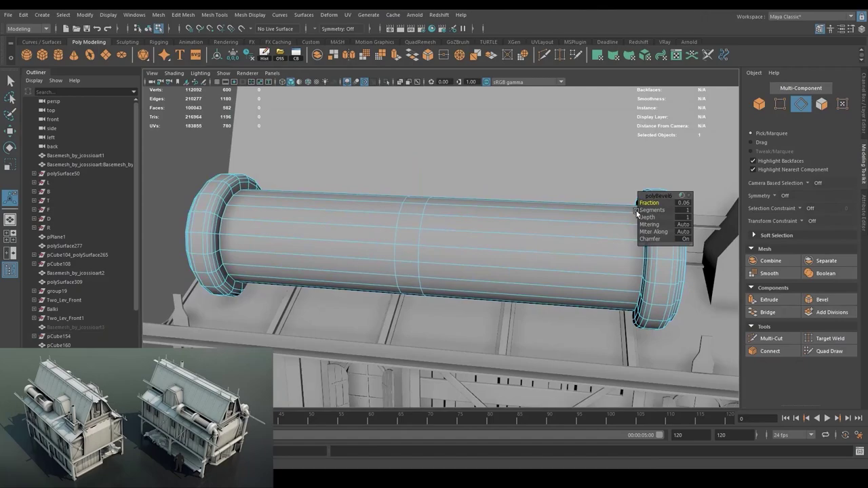
pyautogui.press('F10')
pyautogui.moveTo(638, 214); pyautogui.dragTo(542, 203)
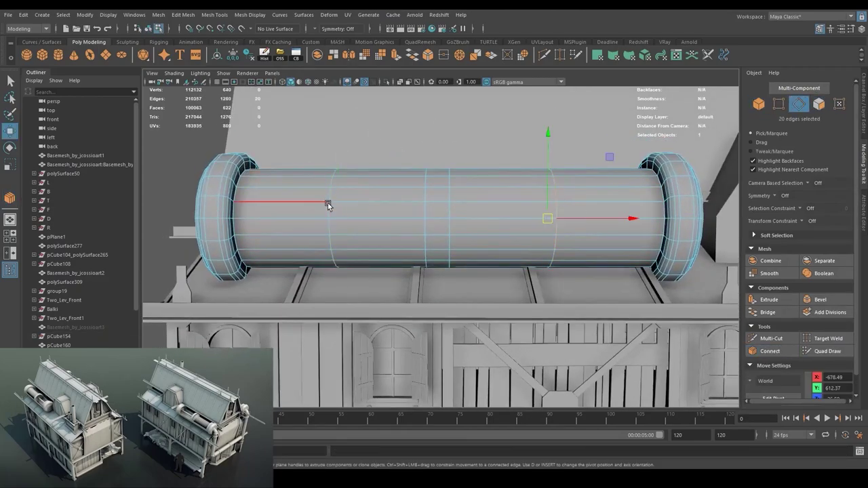
pyautogui.click(788, 356)
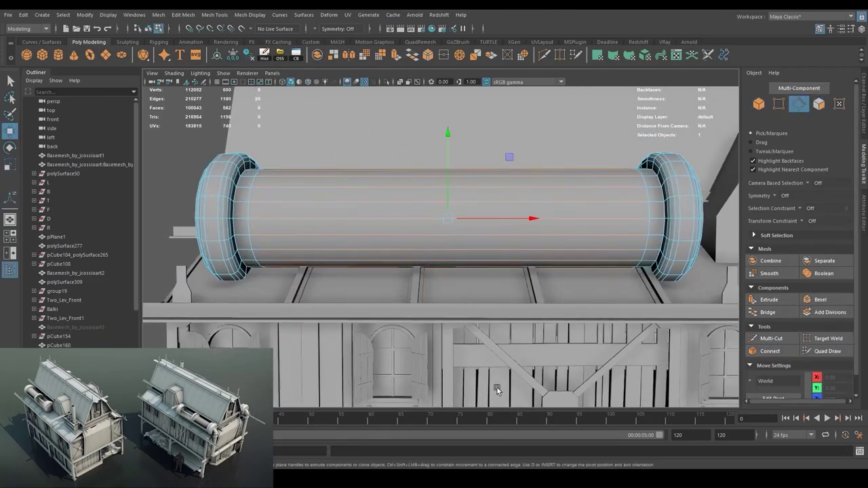
pyautogui.press('space')
# Extrude the tank faces with thickness in the perspective view.
pyautogui.press('4')
pyautogui.press('F8')
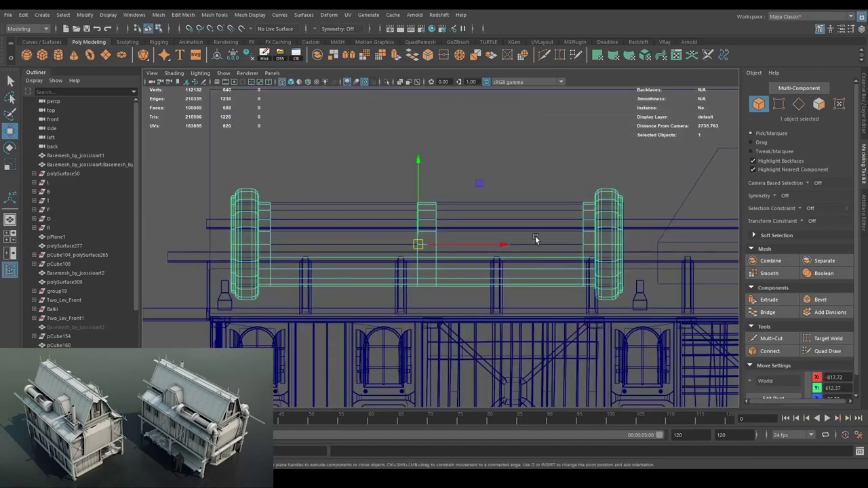
pyautogui.press('space')
pyautogui.press('5')
pyautogui.moveTo(581, 223); pyautogui.dragTo(601, 246)
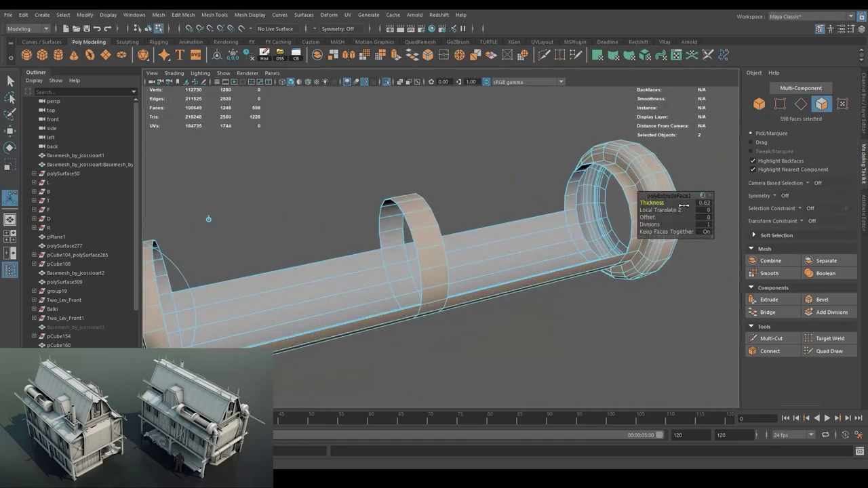
pyautogui.press('F8')
pyautogui.press('r')
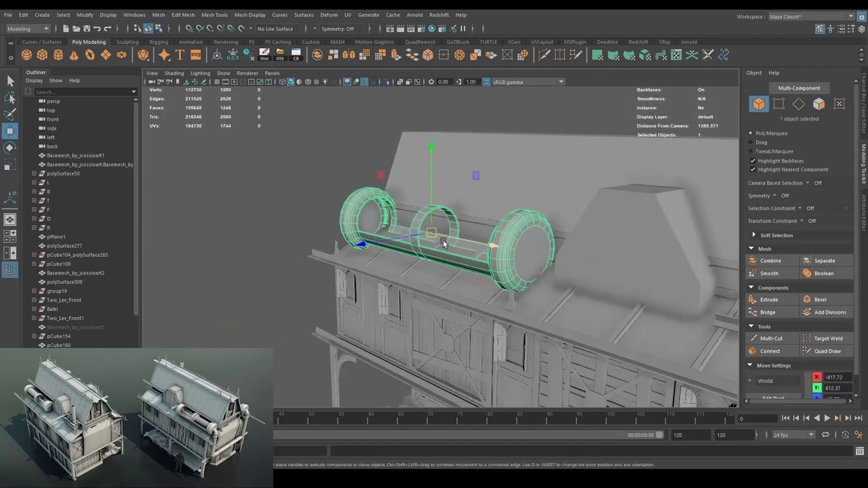
pyautogui.press('w')
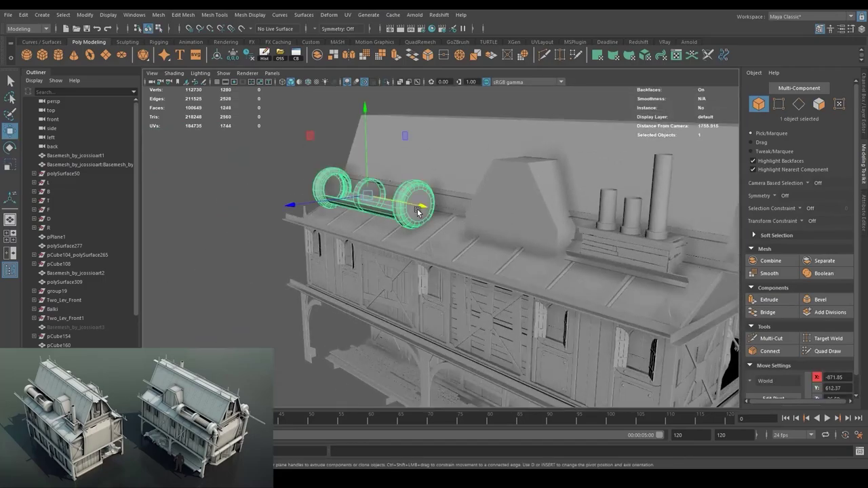
# Undo back to the two separate end rings and bridge their inner edges into a tube.
pyautogui.hotkey('ctrl', 'z')
pyautogui.hotkey('ctrl', 'z')
pyautogui.hotkey('ctrl', 'z')
pyautogui.hotkey('ctrl', 'z')
pyautogui.hotkey('ctrl', 'z')
pyautogui.hotkey('ctrl', 'z')
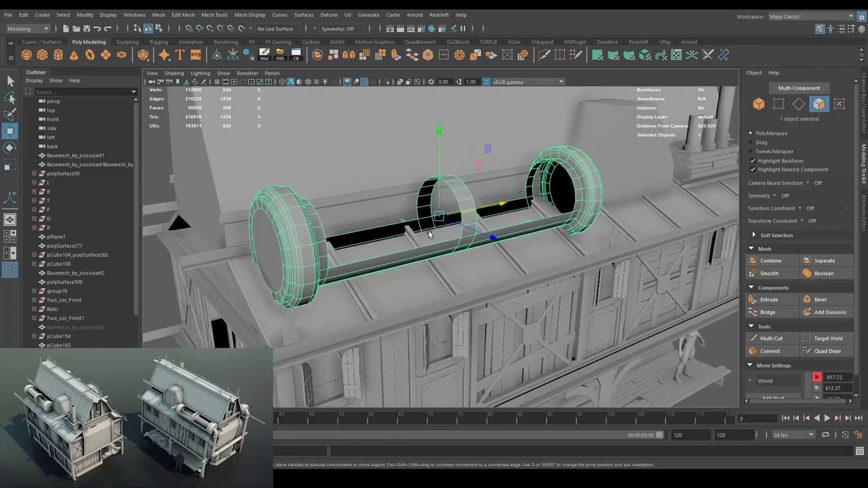
pyautogui.hotkey('ctrl', 'z')
pyautogui.hotkey('ctrl', 'z')
pyautogui.hotkey('ctrl', 'z')
pyautogui.hotkey('ctrl', 'z')
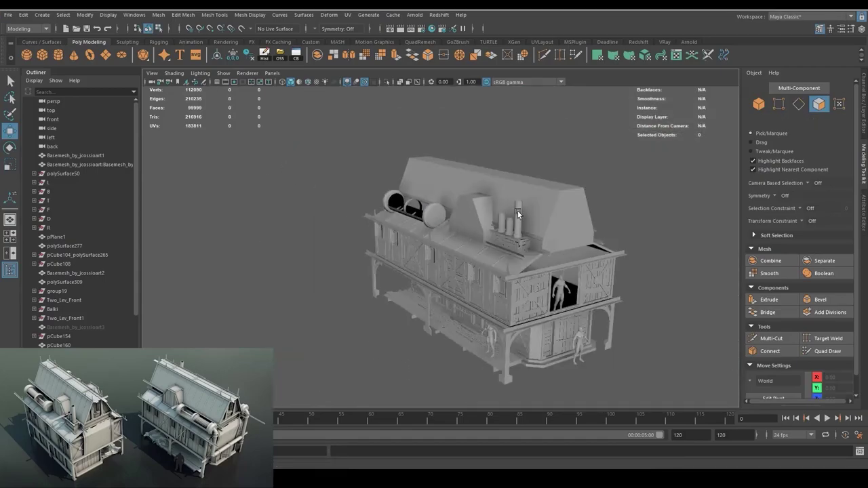
pyautogui.hotkey('ctrl', 'z')
pyautogui.hotkey('ctrl', 'z')
pyautogui.hotkey('ctrl', 'z')
pyautogui.hotkey('ctrl', 'z')
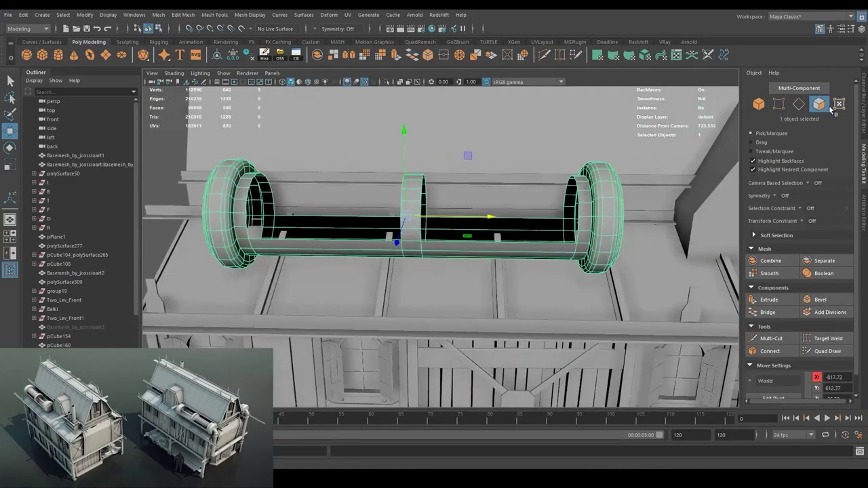
pyautogui.hotkey('ctrl', 'z')
pyautogui.hotkey('ctrl', 'z')
pyautogui.hotkey('ctrl', 'z')
pyautogui.hotkey('ctrl', 'z')
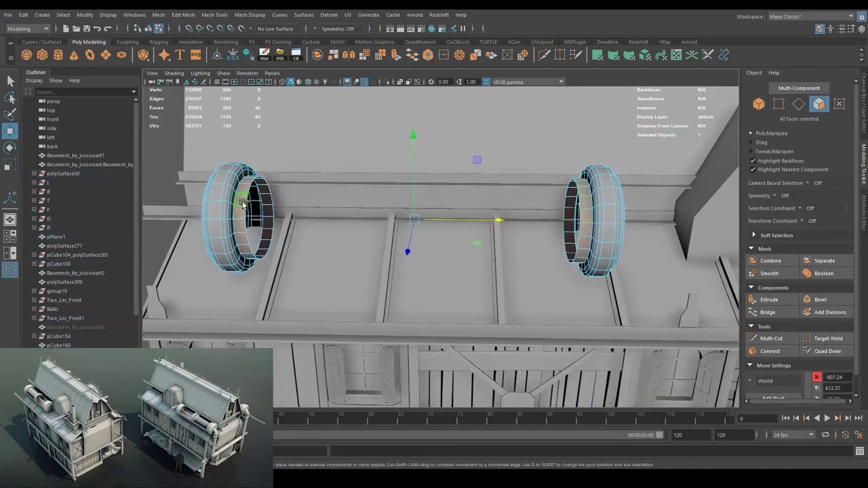
pyautogui.hotkey('ctrl', 'z')
pyautogui.hotkey('ctrl', 'z')
pyautogui.moveTo(349, 187); pyautogui.dragTo(251, 224)
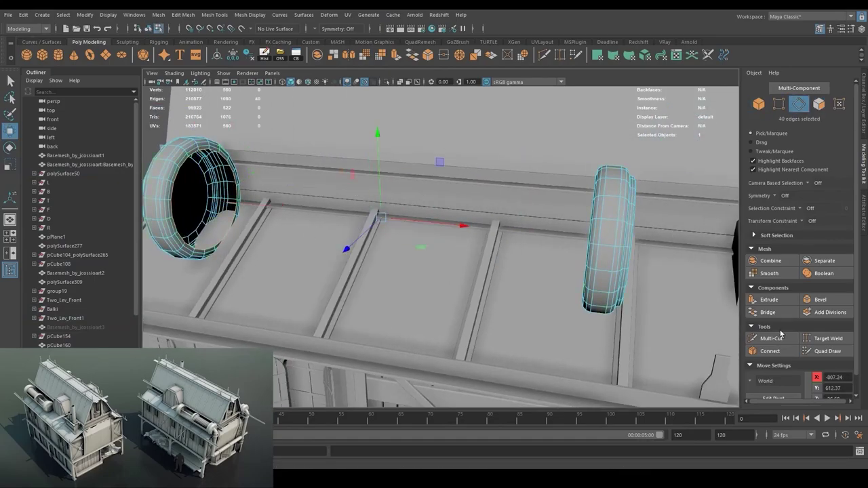
pyautogui.click(767, 312)
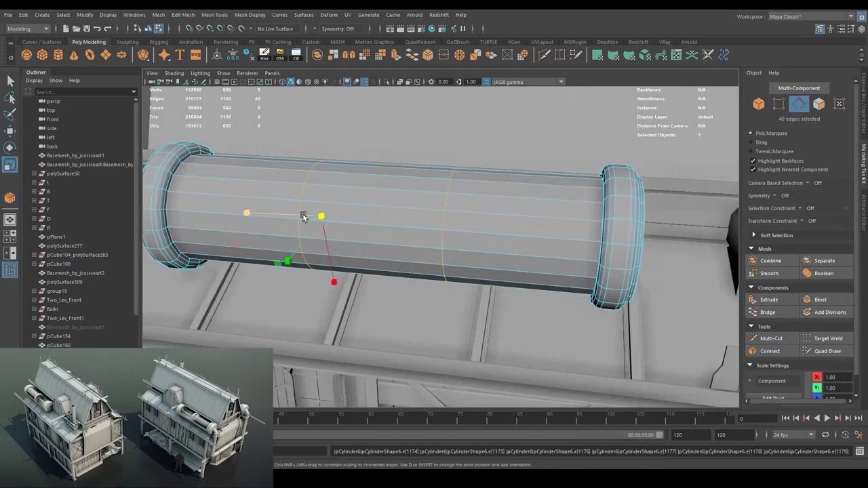
# Step back through the tank edits to restore the thickened bridged shell.
pyautogui.hotkey('ctrl', 'z')
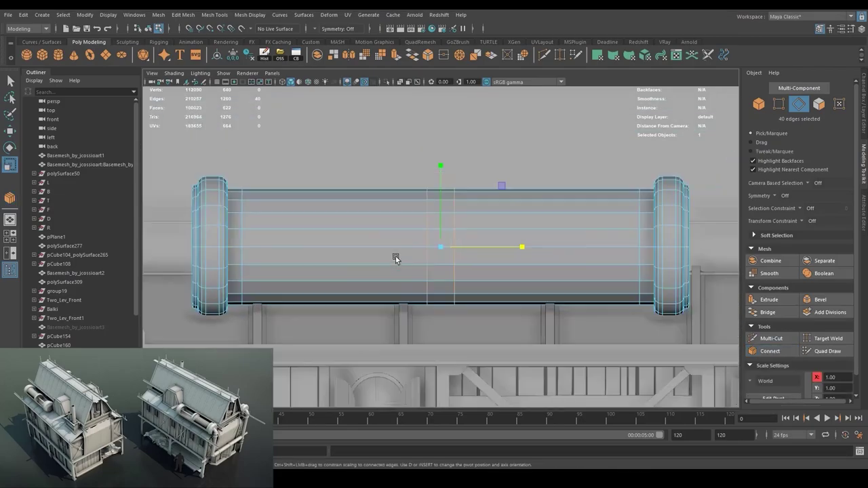
pyautogui.hotkey('ctrl', 'z')
pyautogui.hotkey('ctrl', 'z')
pyautogui.press('5')
pyautogui.hotkey('ctrl', 'z')
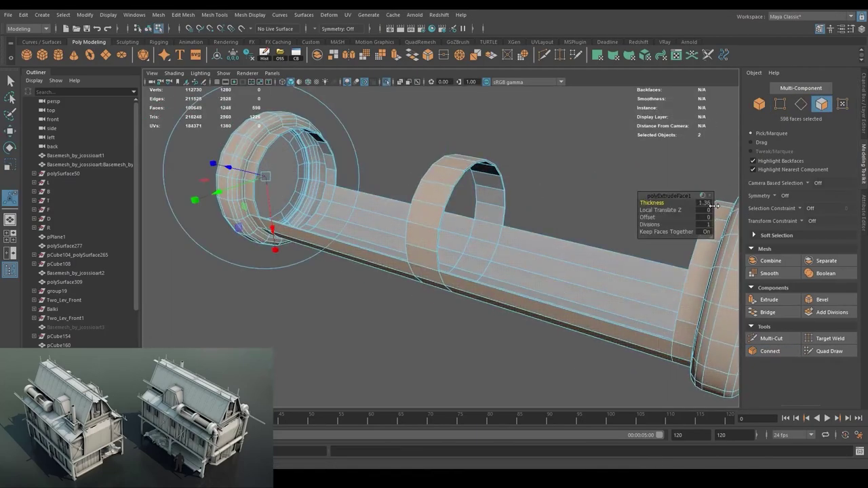
pyautogui.hotkey('ctrl', 'z')
pyautogui.click(253, 16)
pyautogui.press('Escape')
pyautogui.hotkey('ctrl', 'z')
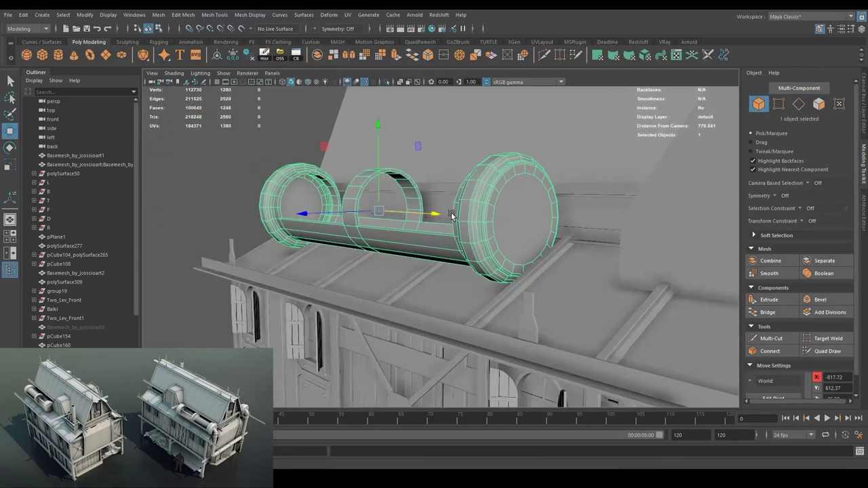
pyautogui.hotkey('ctrl', 'z')
# Select the whole tank object and frame it, ready for moving.
pyautogui.hotkey('ctrl', 'z')
pyautogui.hotkey('ctrl', 'z')
pyautogui.moveTo(319, 258); pyautogui.dragTo(337, 208)
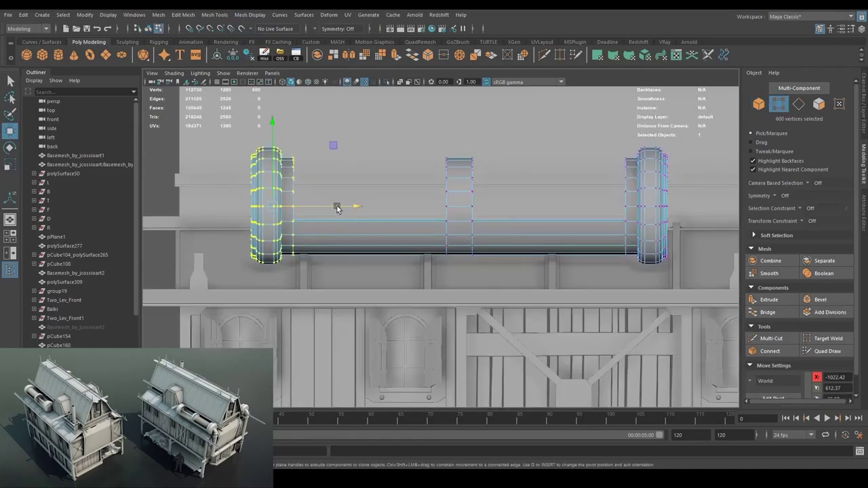
pyautogui.hotkey('ctrl', 'z')
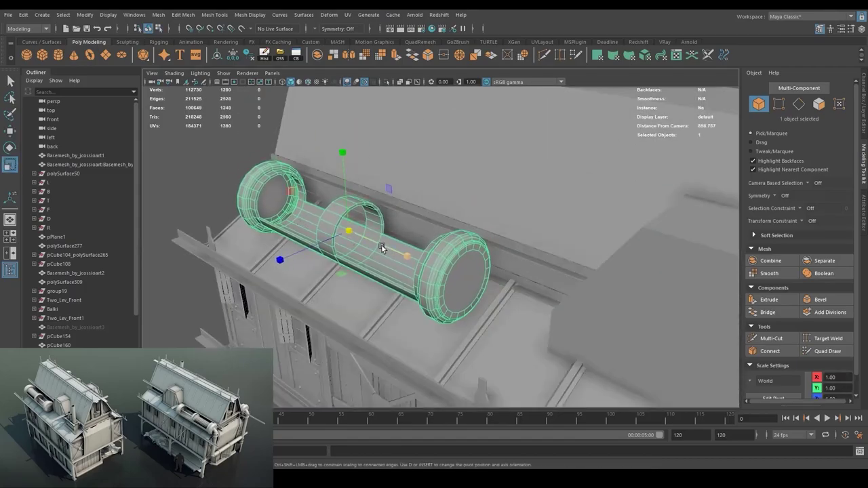
pyautogui.click(392, 177)
pyautogui.press('f')
pyautogui.press('w')
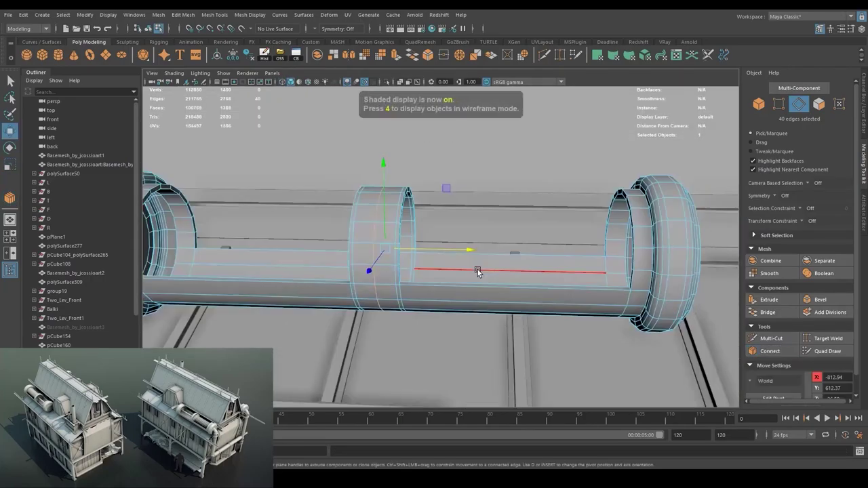
# Nudge the pleated section's selected vertices slightly left and bevel its fold edges.
pyautogui.press('4')
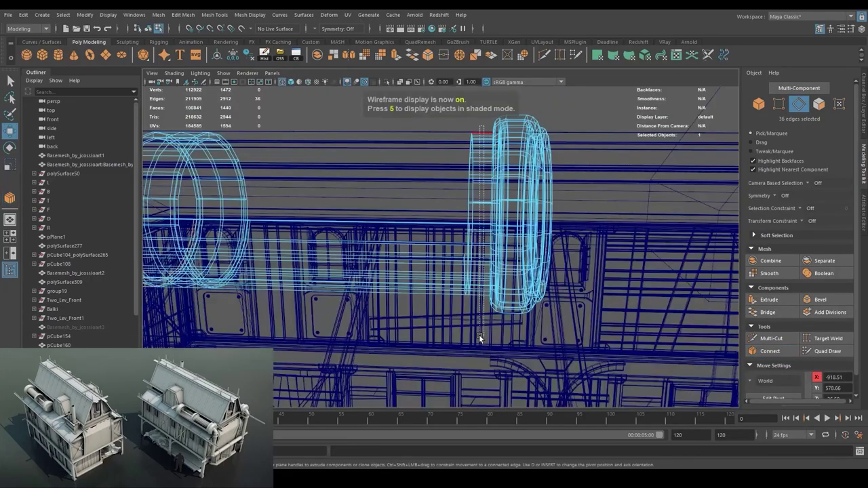
pyautogui.press('5')
pyautogui.press('r')
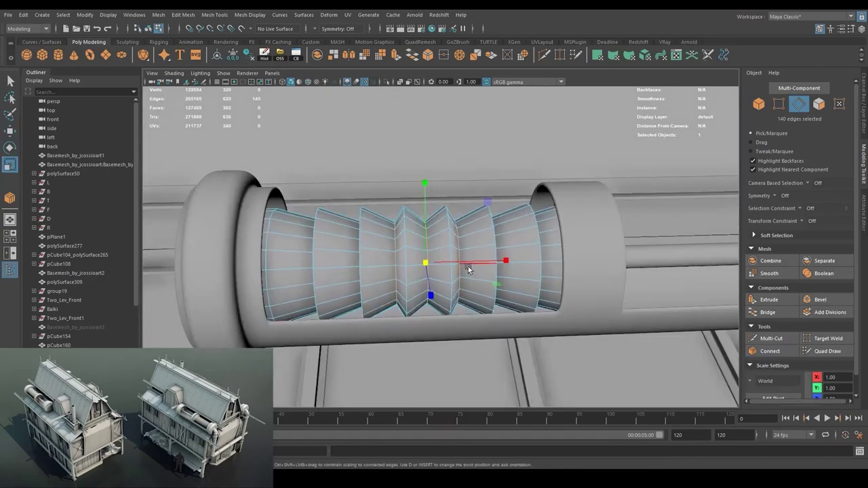
pyautogui.press('f')
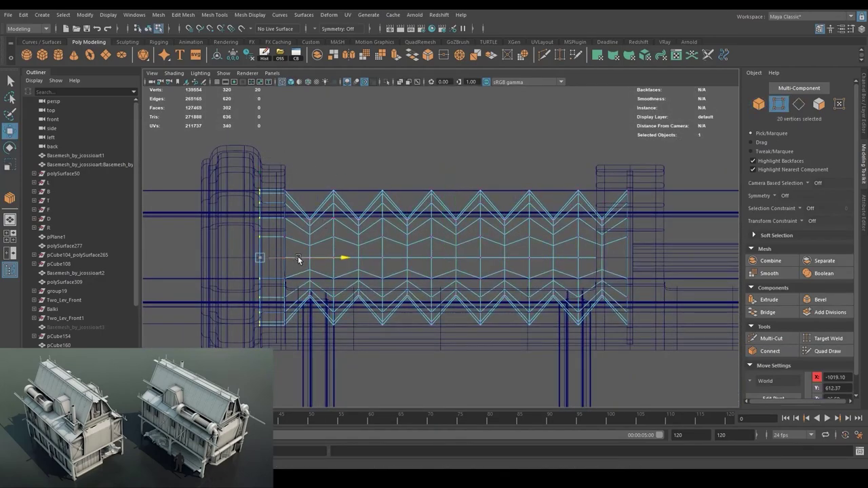
pyautogui.moveTo(495, 294); pyautogui.dragTo(490, 295)
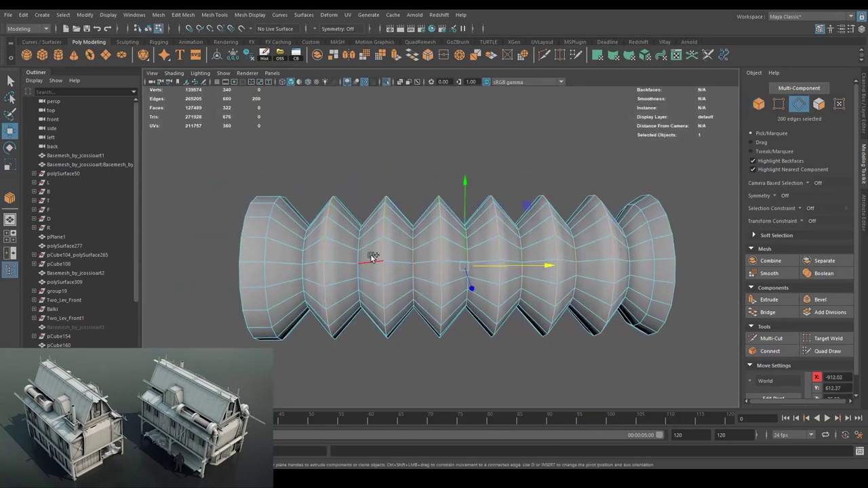
pyautogui.hotkey('ctrl', 'b')
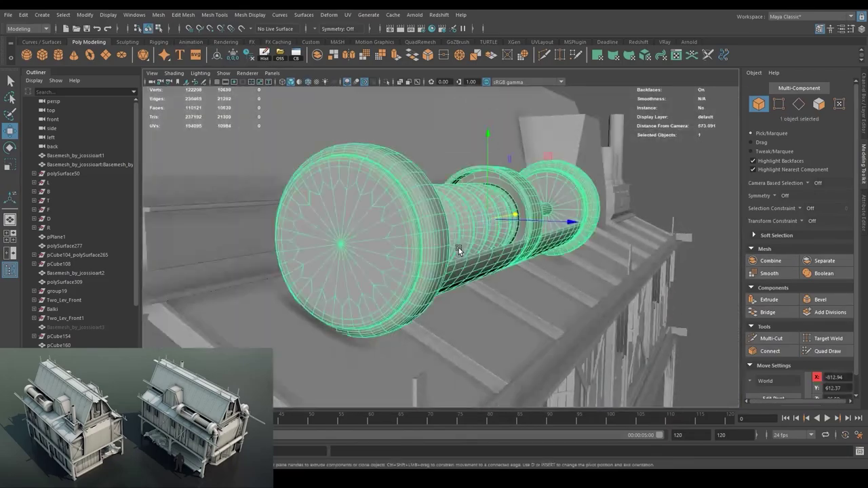
# With the Scale tool active, select the small sphere on the tank's end.
pyautogui.press('r')
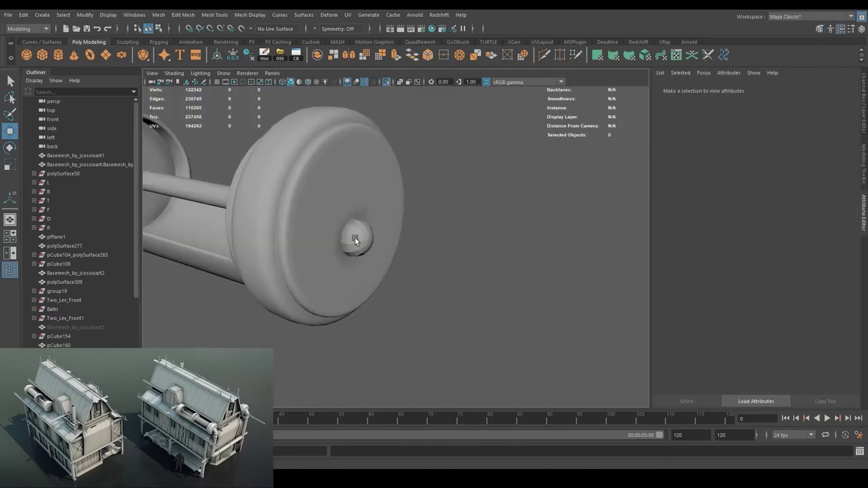
pyautogui.click(355, 238)
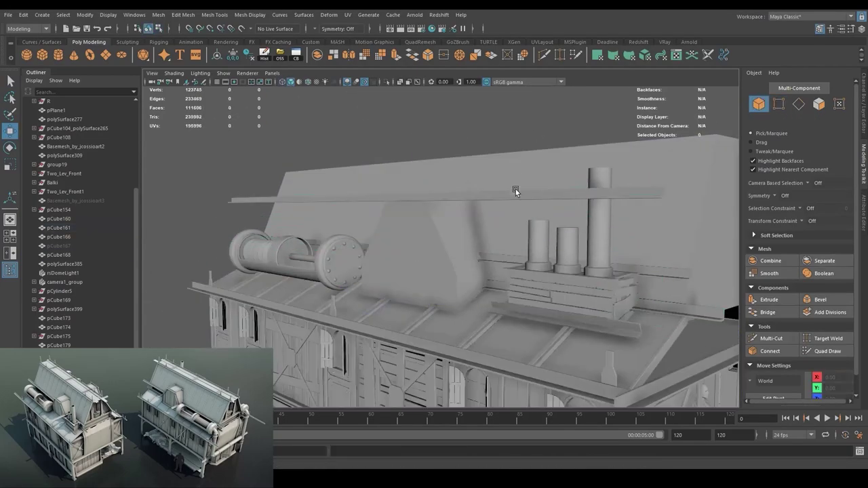
# Duplicate the long roof beam and move the copy onto the roof edge beside the chimney stack.
pyautogui.click(434, 202)
pyautogui.press('f')
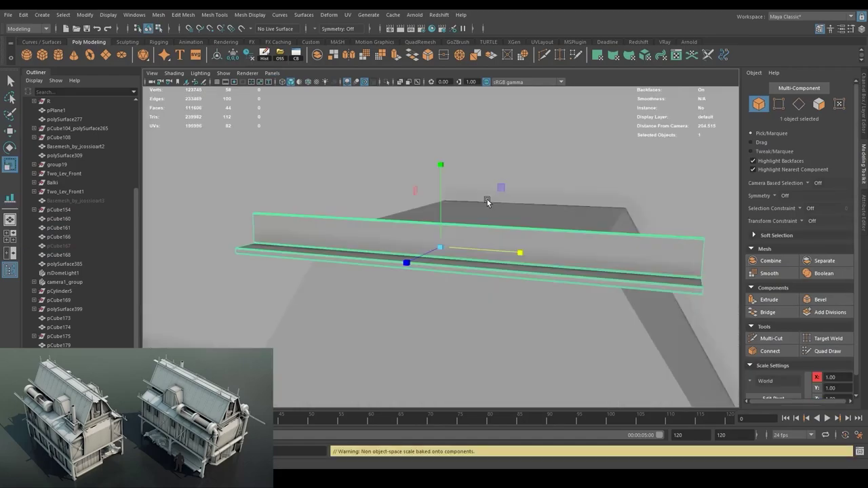
pyautogui.moveTo(487, 199); pyautogui.dragTo(502, 175)
pyautogui.hotkey('ctrl', 'd')
pyautogui.press('w')
pyautogui.moveTo(476, 255); pyautogui.dragTo(337, 249)
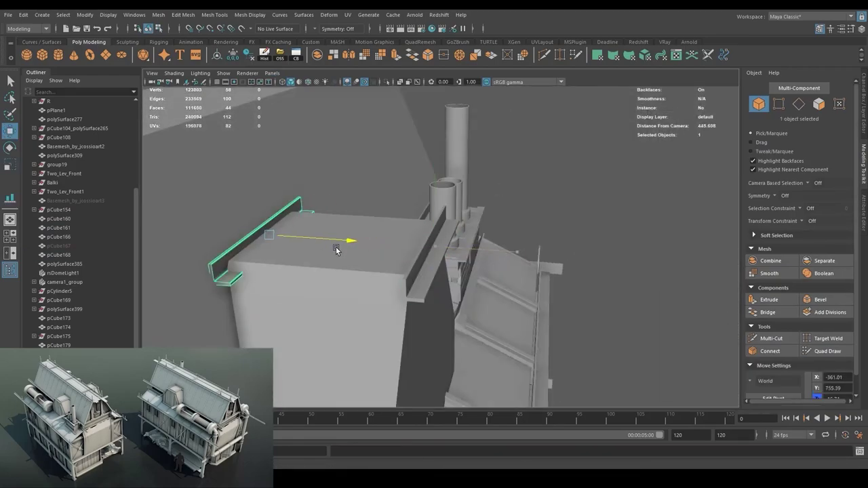
pyautogui.click(436, 199)
pyautogui.moveTo(465, 234); pyautogui.dragTo(434, 252)
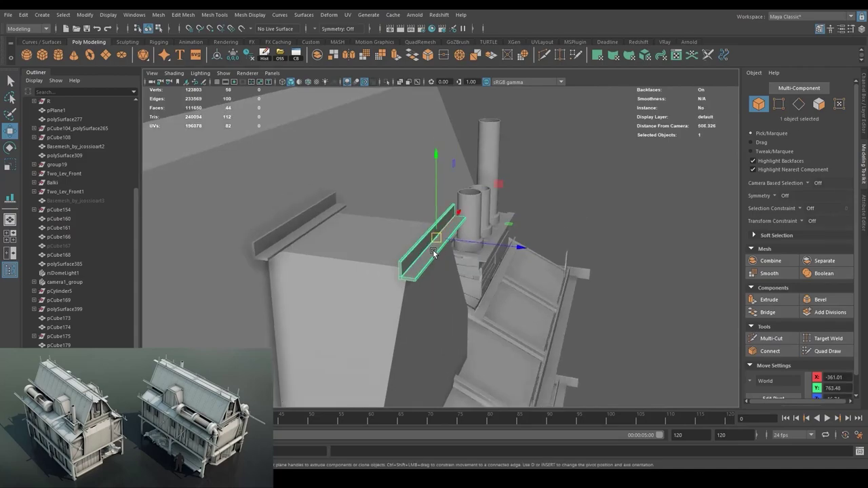
# Scale, rotate and slide the beam copy across the roof.
pyautogui.press('w')
pyautogui.press('f')
pyautogui.moveTo(513, 267); pyautogui.dragTo(479, 214)
pyautogui.press('r')
pyautogui.scroll(-3)
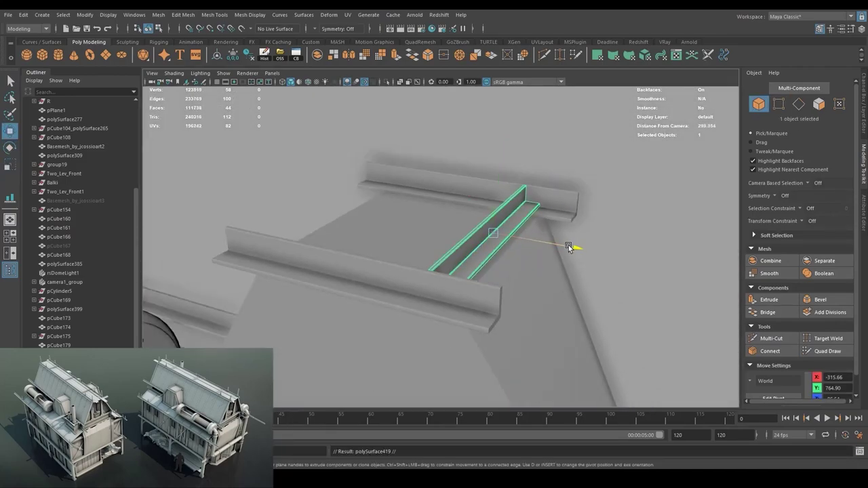
pyautogui.press('e')
pyautogui.scroll(3)
pyautogui.press('w')
pyautogui.moveTo(238, 260); pyautogui.dragTo(410, 225)
pyautogui.press('w')
pyautogui.rightClick(412, 248)
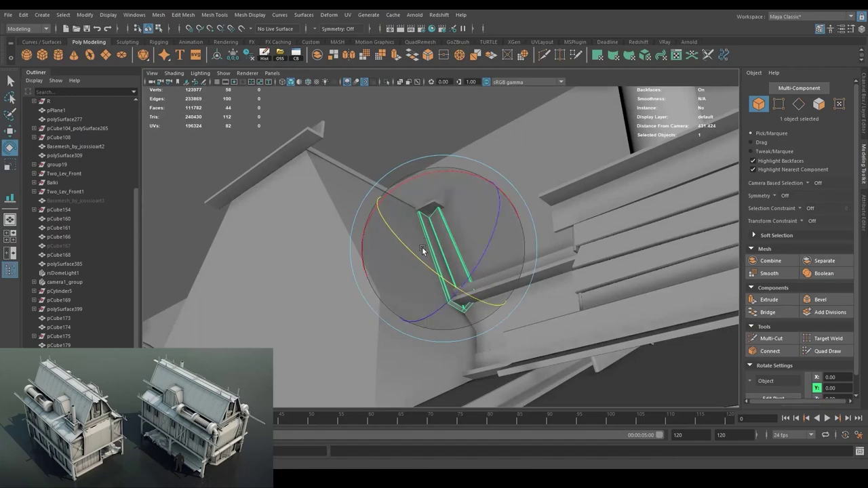
# Scale, rotate and reposition the selected rail strip to angle it down the roof slope.
pyautogui.press('w')
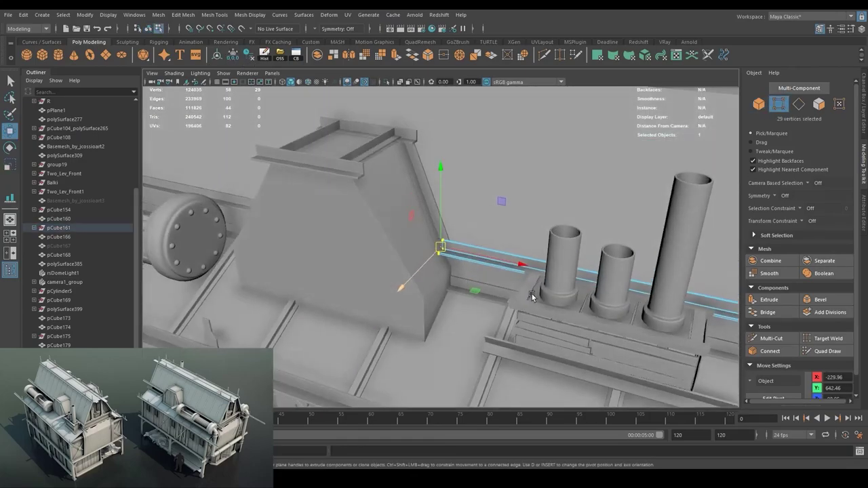
pyautogui.press('w')
pyautogui.press('f')
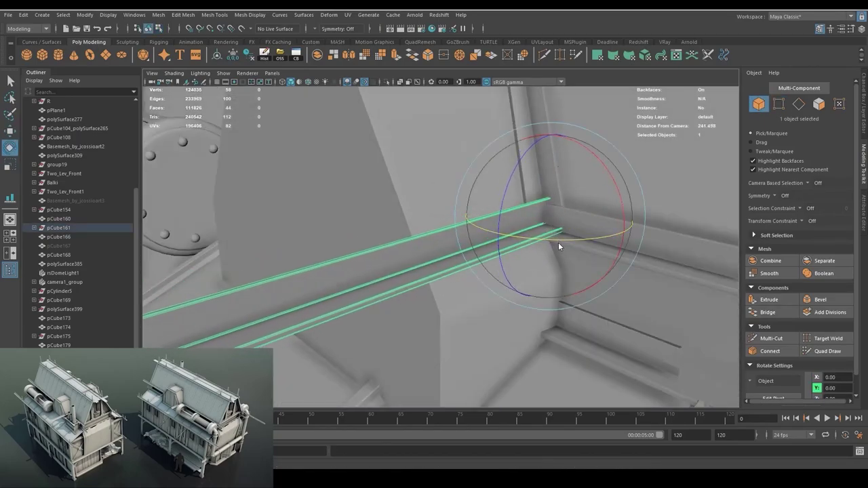
pyautogui.press('4')
pyautogui.press('5')
pyautogui.press('4')
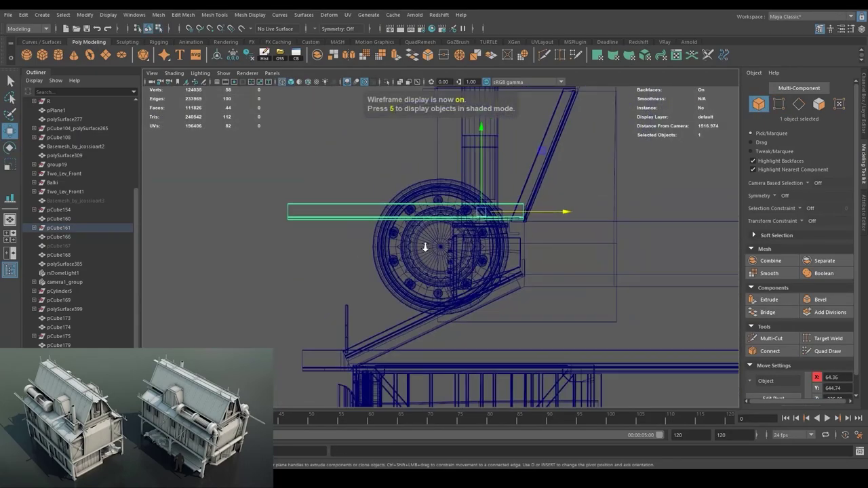
pyautogui.press('5')
pyautogui.press('r')
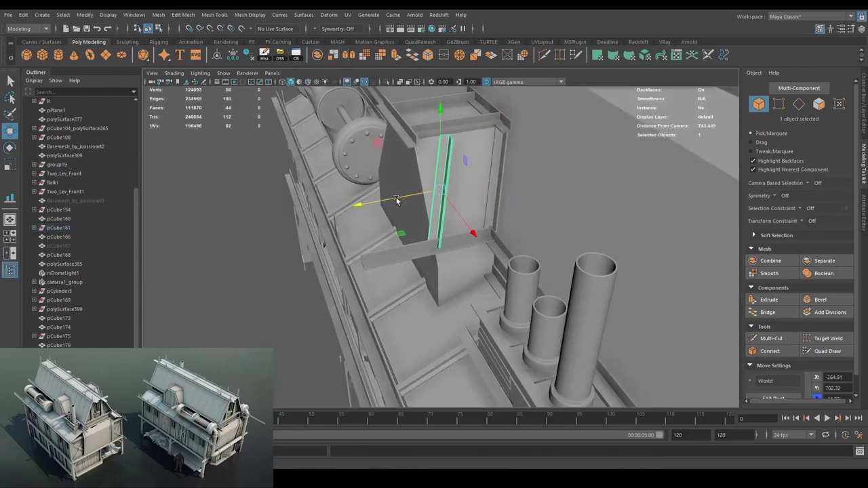
pyautogui.press('f')
pyautogui.press('e')
pyautogui.press('w')
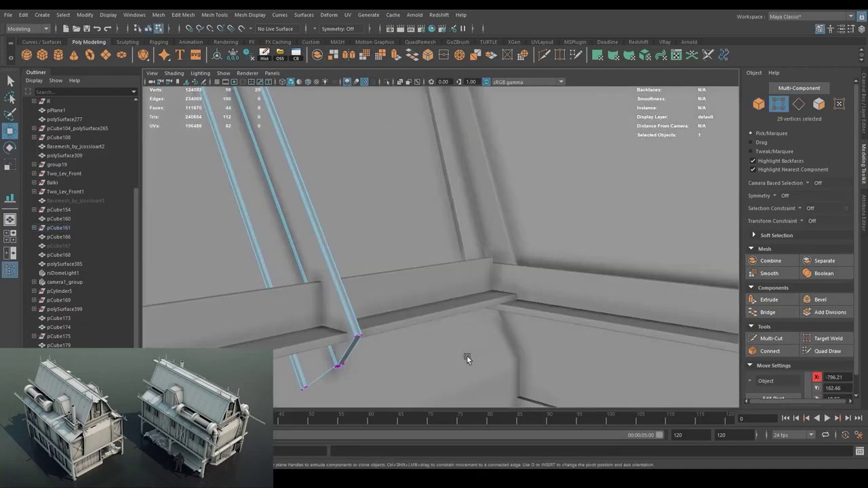
# Marquee-select the rails' end vertices and move them.
pyautogui.moveTo(514, 201); pyautogui.dragTo(356, 312)
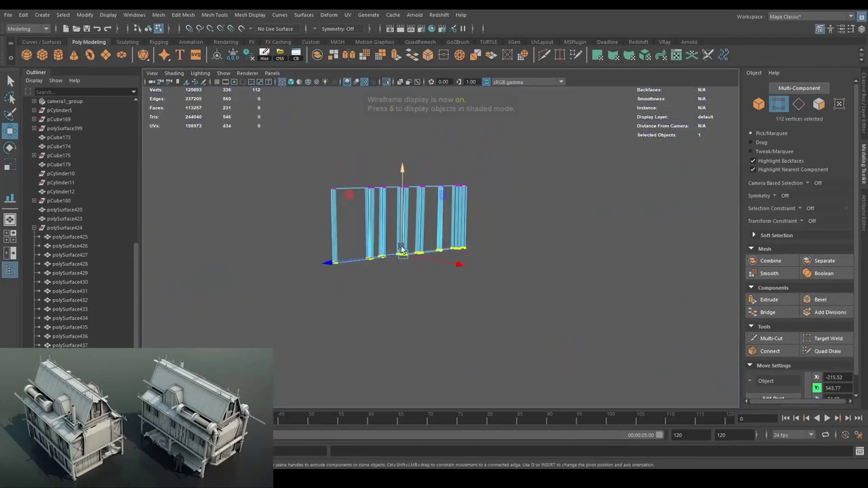
pyautogui.press('w')
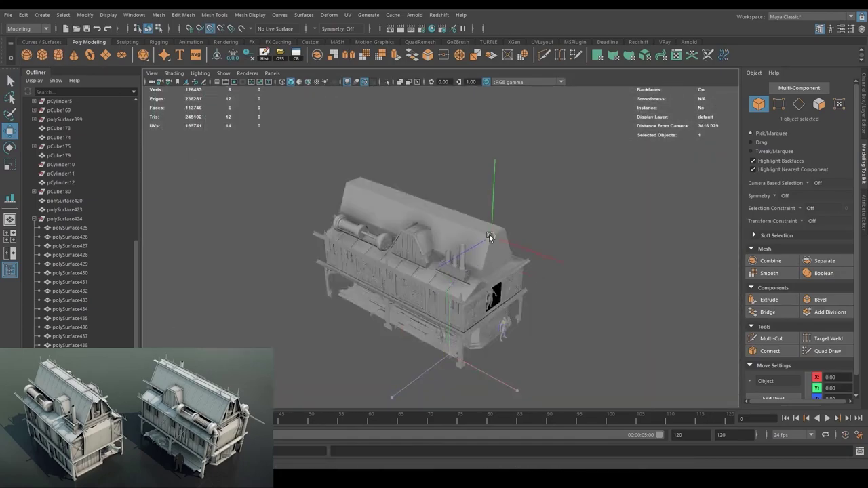
# In the orthographic side view, scale the selected strip face and extrude it into a trim block.
pyautogui.scroll(3)
pyautogui.press('r')
pyautogui.press('space')
pyautogui.moveTo(411, 197); pyautogui.dragTo(518, 205)
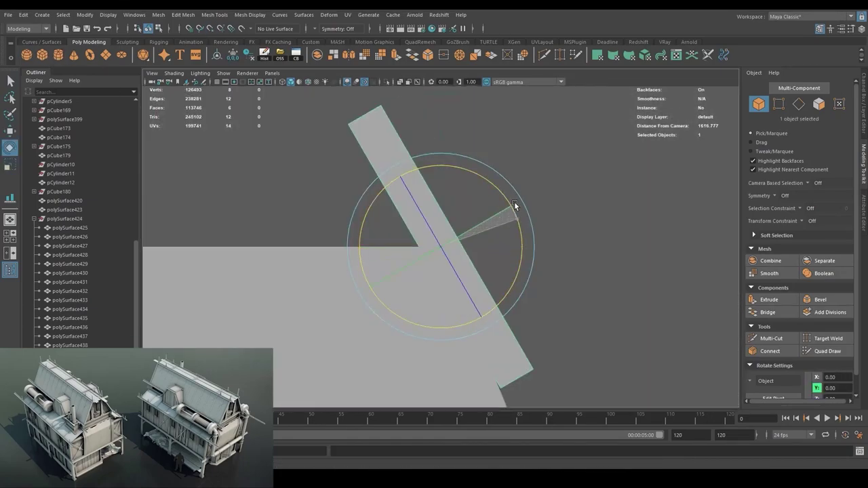
pyautogui.press('4')
pyautogui.press('f')
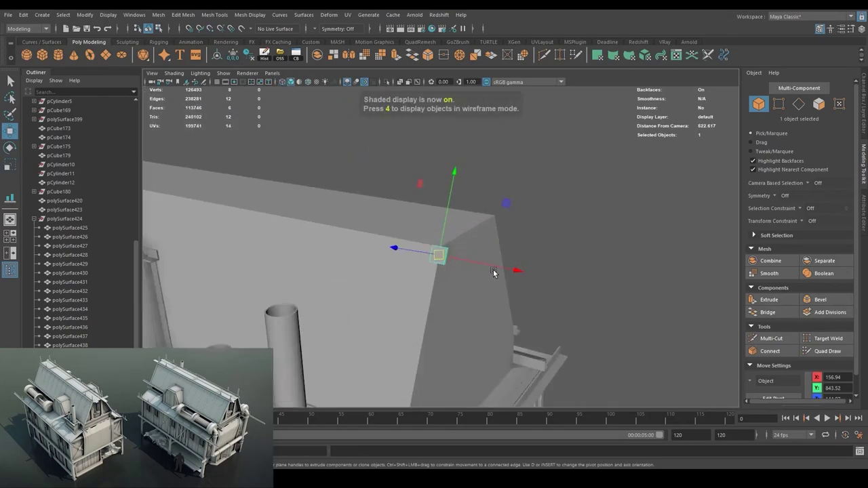
pyautogui.press('r')
pyautogui.moveTo(445, 264); pyautogui.dragTo(614, 346)
pyautogui.press('w')
pyautogui.hotkey('ctrl', 'e')
# Select the extruded trim piece as a whole object for moving.
pyautogui.scroll(3)
pyautogui.moveTo(510, 361); pyautogui.dragTo(505, 253)
pyautogui.press('q')
pyautogui.click(367, 276)
pyautogui.press('w')
pyautogui.press('4')
pyautogui.press('5')
# Scale the trim strip to run along the roof's lower edge beside the chimneys.
pyautogui.moveTo(504, 253); pyautogui.dragTo(571, 239)
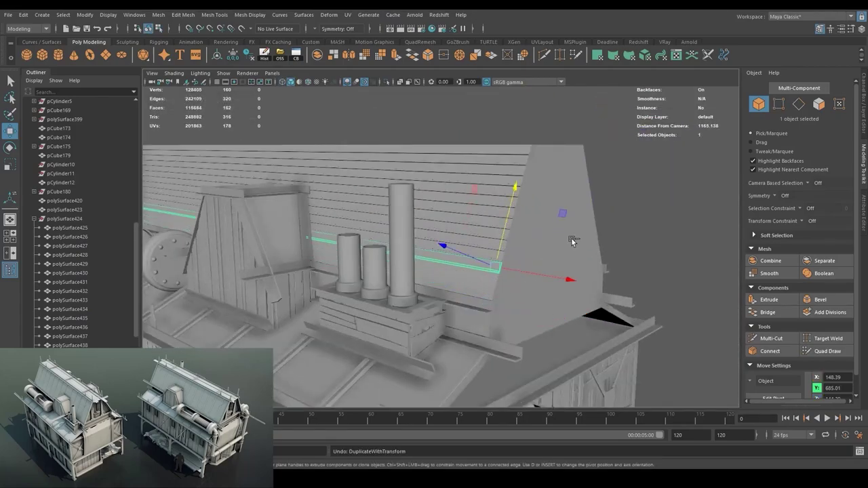
pyautogui.moveTo(571, 239); pyautogui.dragTo(515, 285)
pyautogui.scroll(3)
pyautogui.press('r')
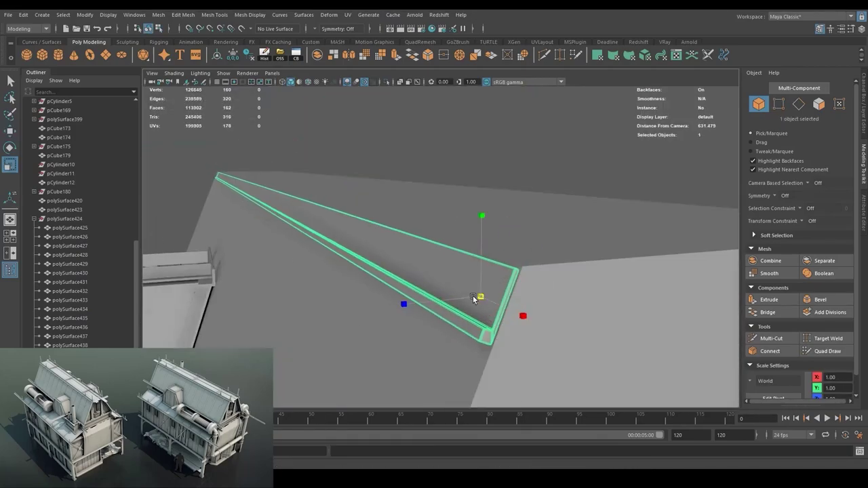
pyautogui.moveTo(537, 301); pyautogui.dragTo(501, 269)
pyautogui.moveTo(365, 260); pyautogui.dragTo(494, 240)
pyautogui.scroll(-3)
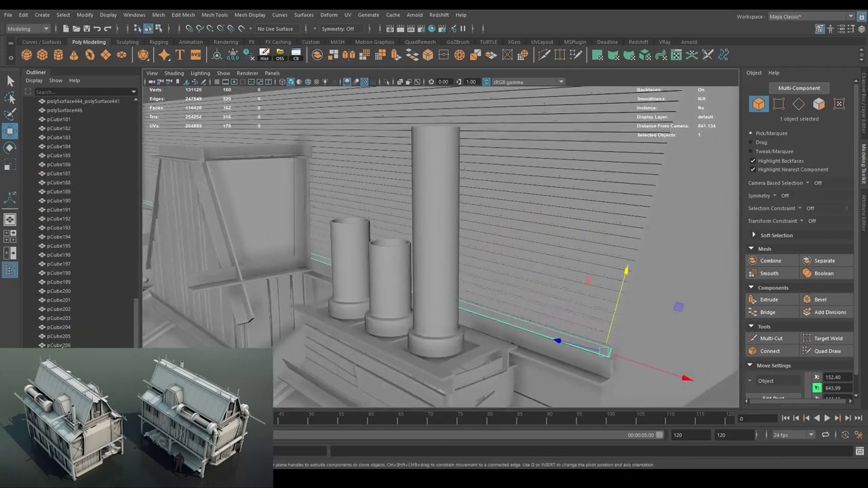
pyautogui.scroll(3)
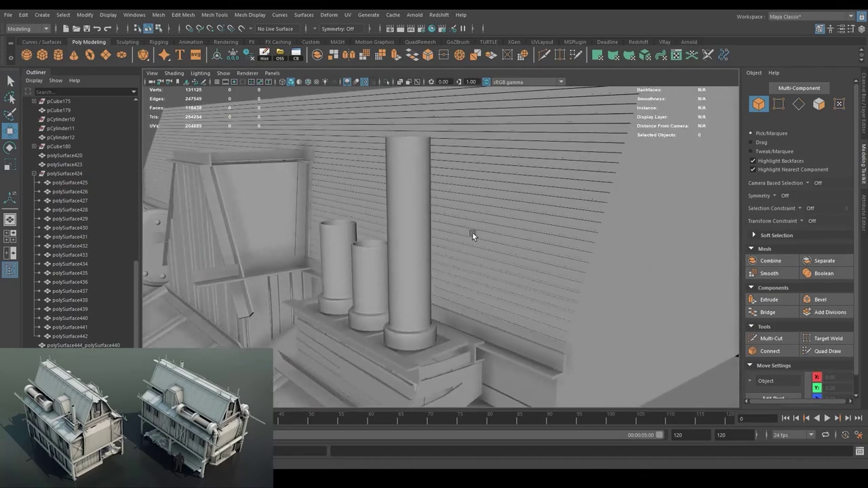
# In the wireframe side view, select and adjust the column of vertices on the vertical post.
pyautogui.press('4')
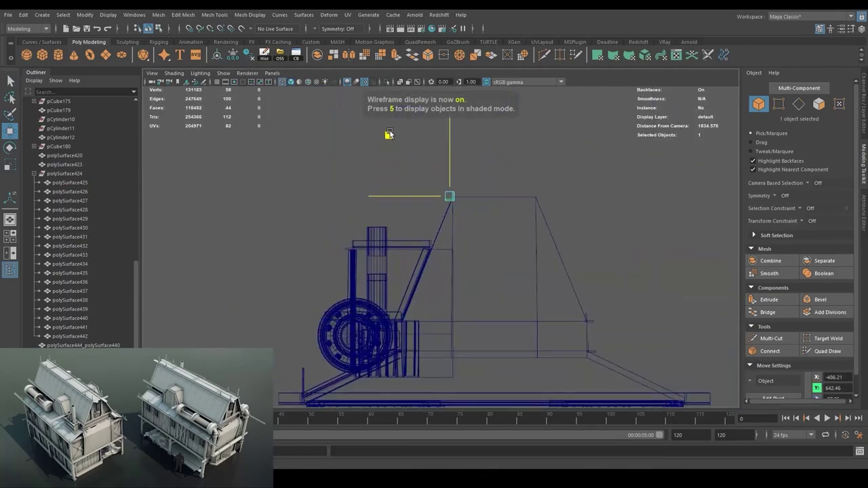
pyautogui.press('5')
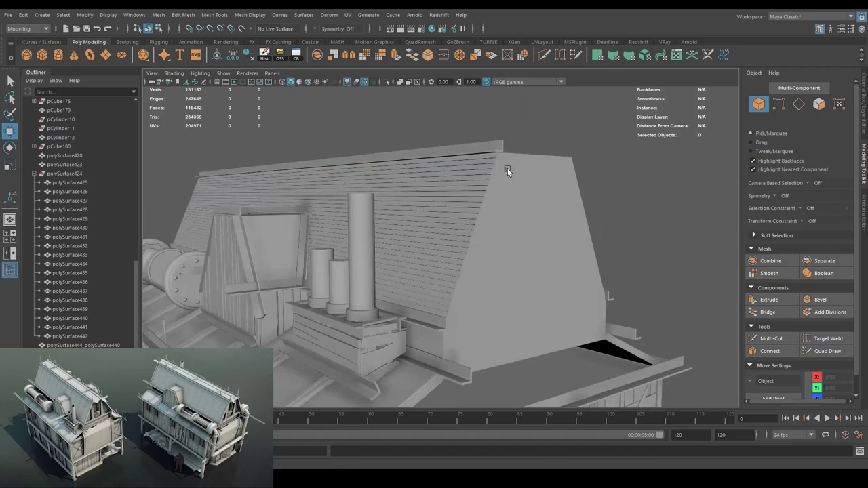
pyautogui.press('4')
pyautogui.click(360, 336)
pyautogui.press('r')
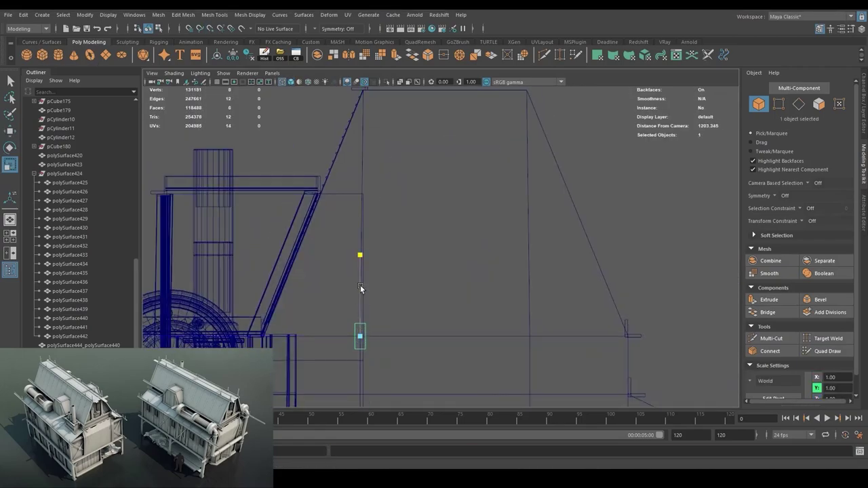
pyautogui.moveTo(360, 288); pyautogui.dragTo(428, 184)
pyautogui.press('w')
pyautogui.press('5')
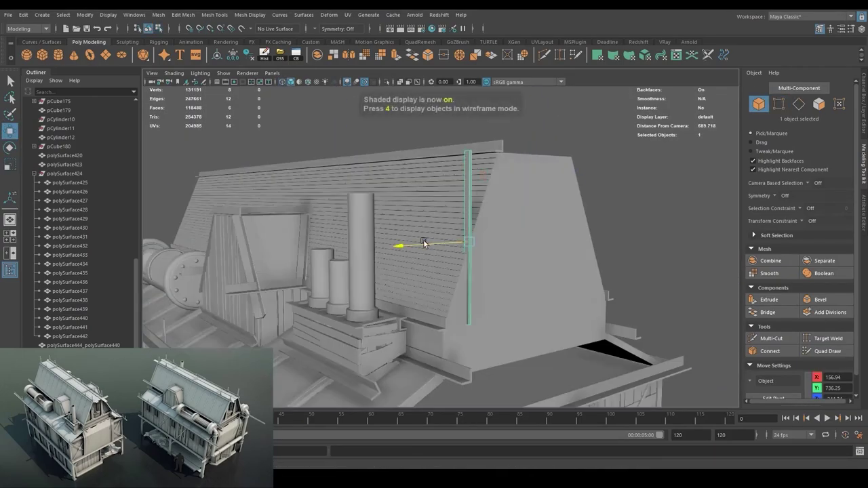
pyautogui.press('4')
pyautogui.press('F8')
pyautogui.press('e')
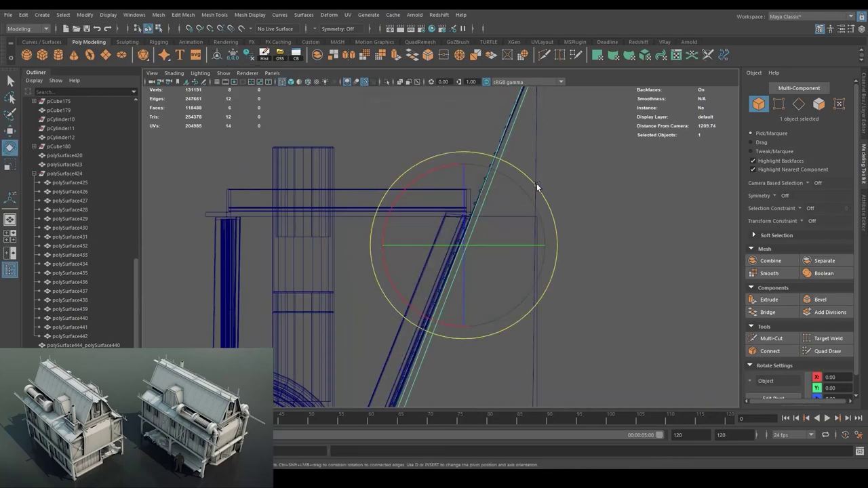
# With the bar isolated, bevel it, extrude its end faces and widen the ends to flare them.
pyautogui.press('w')
pyautogui.press('5')
pyautogui.hotkey('ctrl', '1')
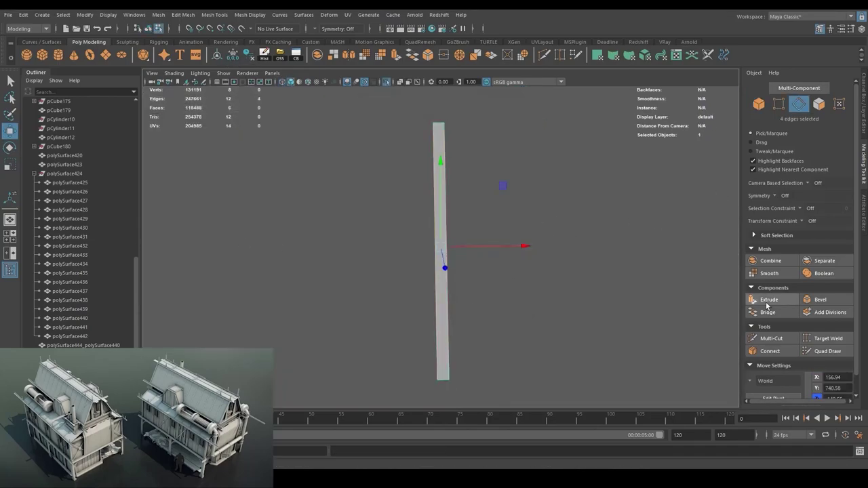
pyautogui.click(820, 299)
pyautogui.press('F11')
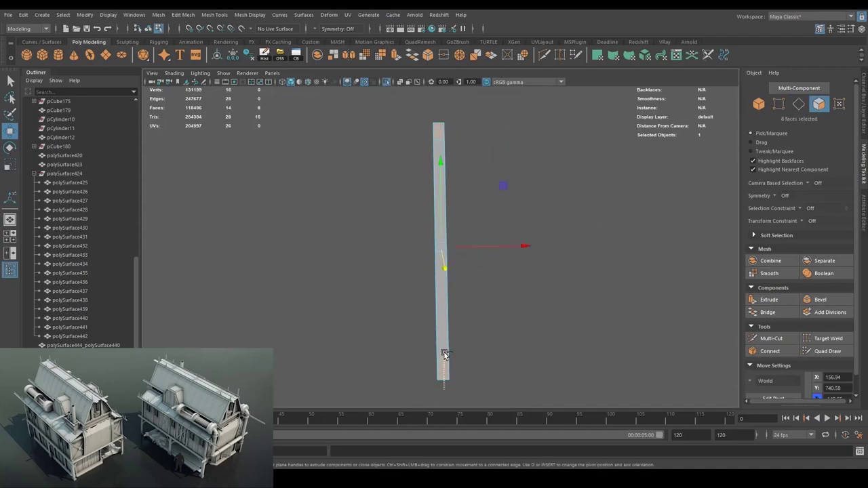
pyautogui.moveTo(511, 241); pyautogui.dragTo(446, 229)
pyautogui.hotkey('ctrl', 'e')
pyautogui.press('r')
pyautogui.press('F10')
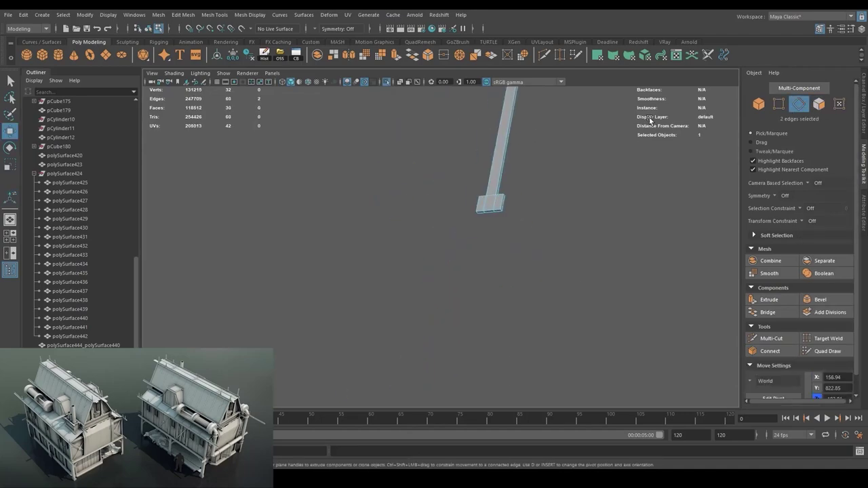
pyautogui.moveTo(515, 203); pyautogui.dragTo(465, 233)
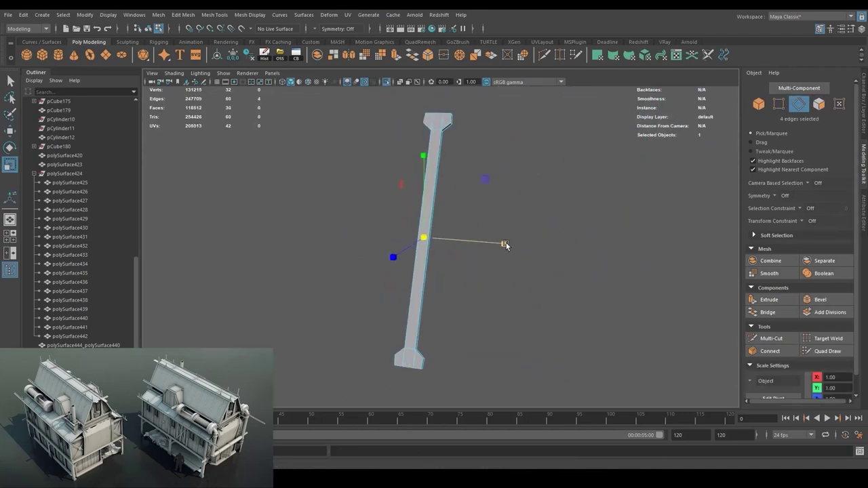
# With the whole building visible again, tilt the bar in the side view to lean along the roof slope.
pyautogui.press('F8')
pyautogui.hotkey('ctrl', '1')
pyautogui.press('w')
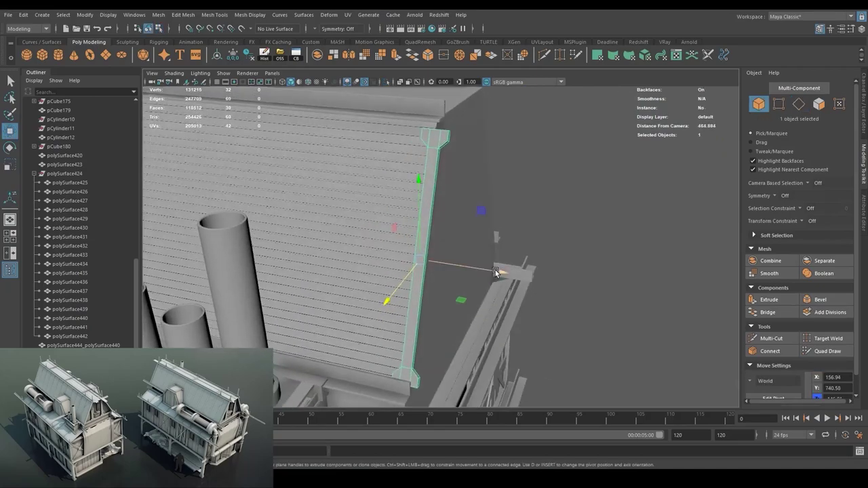
pyautogui.moveTo(472, 268); pyautogui.dragTo(403, 290)
pyautogui.press('space')
pyautogui.press('4')
pyautogui.press('e')
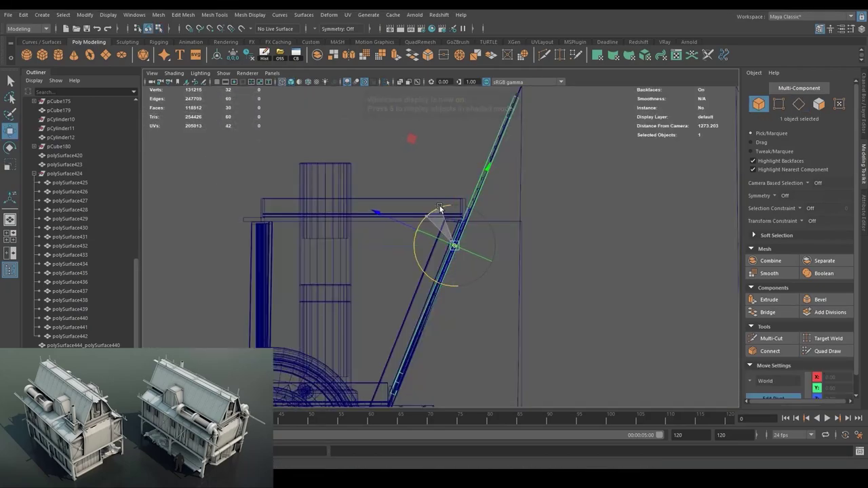
pyautogui.moveTo(462, 187); pyautogui.dragTo(426, 157)
# Select the bar's bottom vertices, isolate them and frame the lower end.
pyautogui.press('5')
pyautogui.press('w')
pyautogui.press('F9')
pyautogui.press('4')
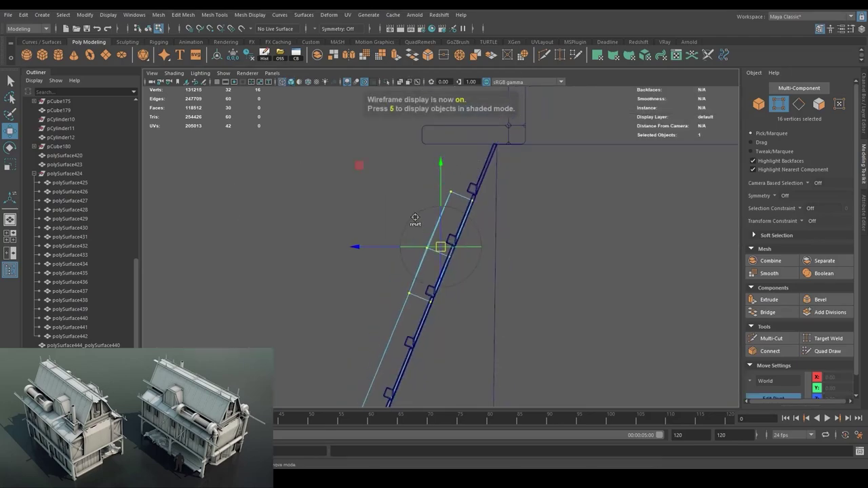
pyautogui.moveTo(551, 132); pyautogui.dragTo(505, 190)
pyautogui.press('5')
pyautogui.hotkey('ctrl', '1')
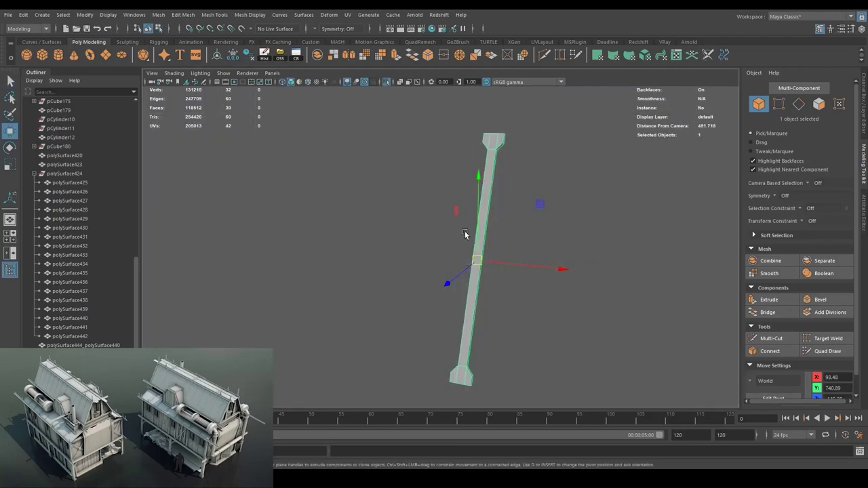
pyautogui.press('f')
pyautogui.moveTo(516, 325); pyautogui.dragTo(531, 331)
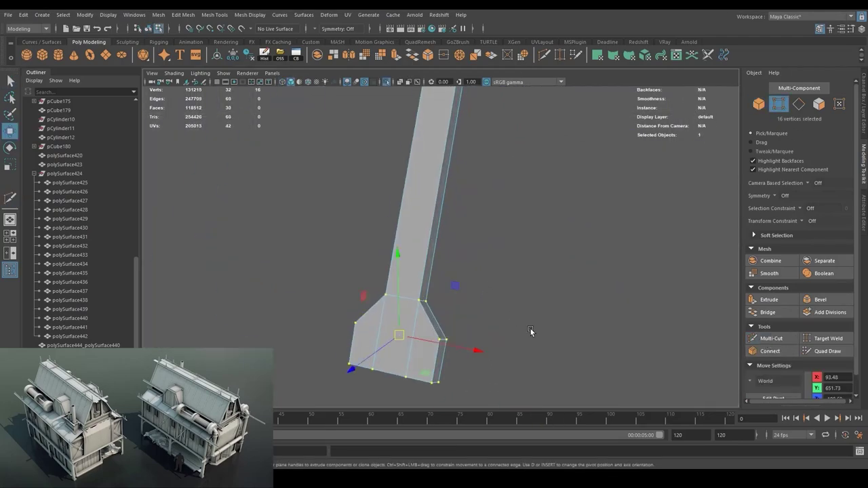
# Try a bevel on the bar's edges, then undo it.
pyautogui.hotkey('ctrl', 'b')
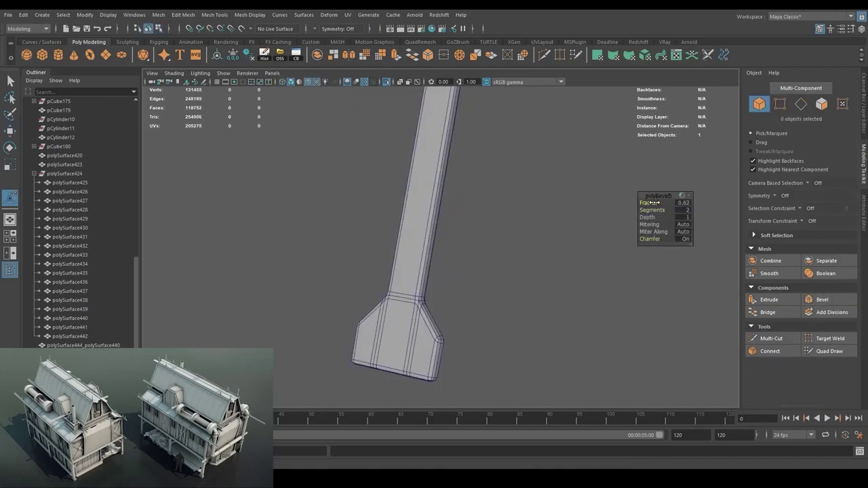
pyautogui.press('w')
pyautogui.press('f')
pyautogui.click(440, 232)
pyautogui.click(425, 219)
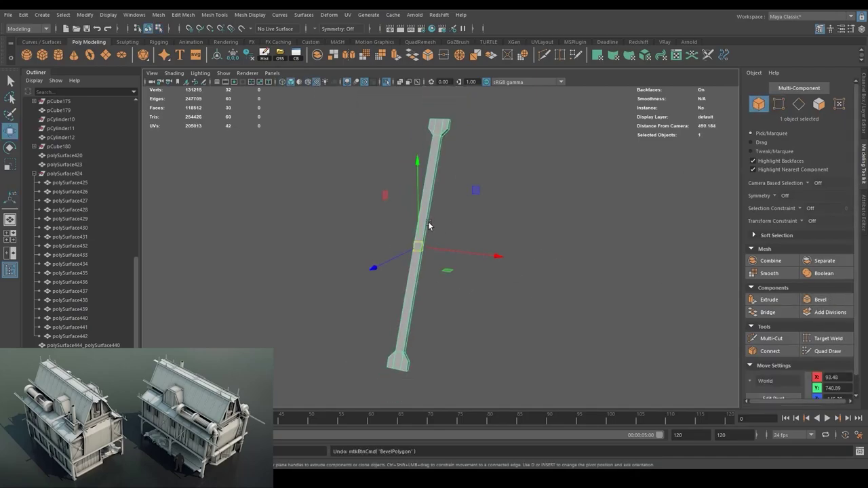
pyautogui.click(327, 82)
pyautogui.press('t')
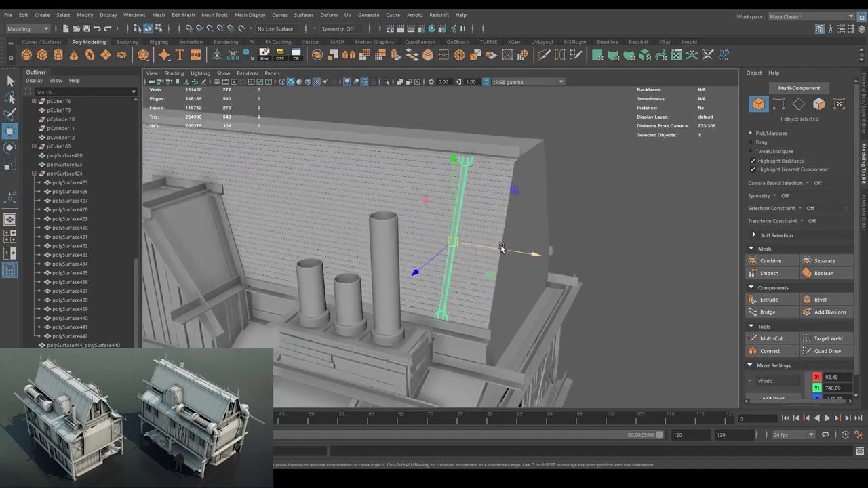
# Move the post to the end of the roof and select the row of copied posts across it.
pyautogui.click(583, 236)
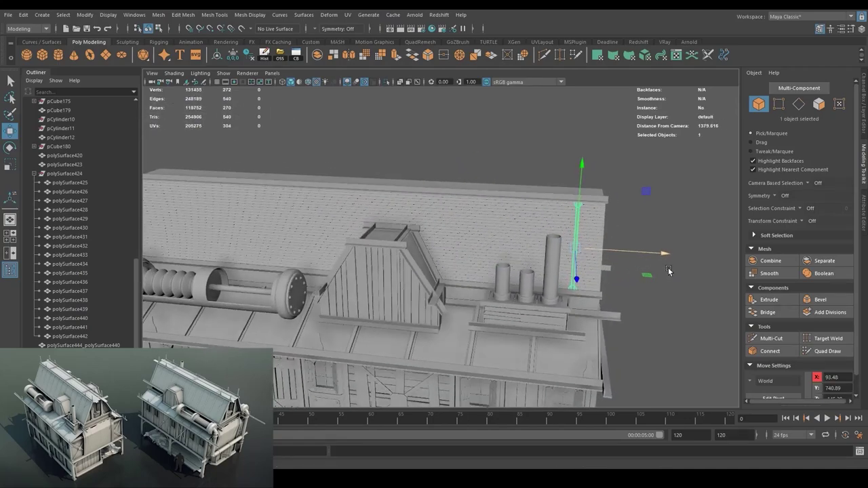
pyautogui.moveTo(583, 236); pyautogui.dragTo(635, 277)
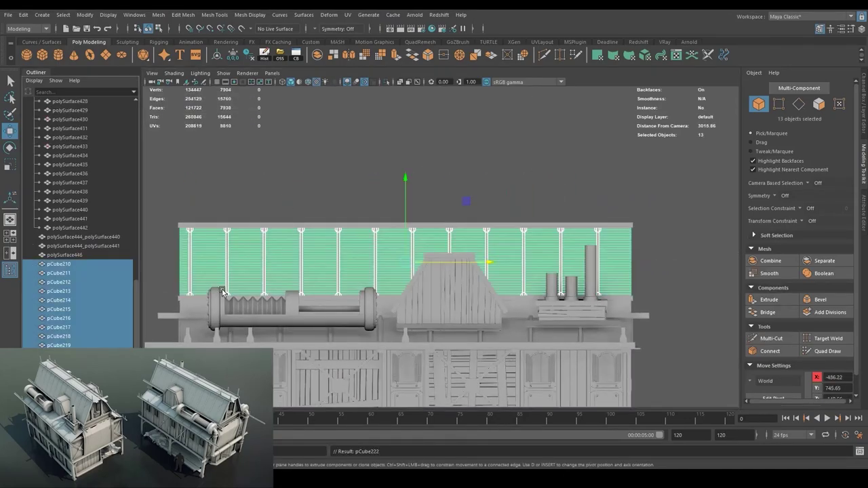
pyautogui.click(446, 262)
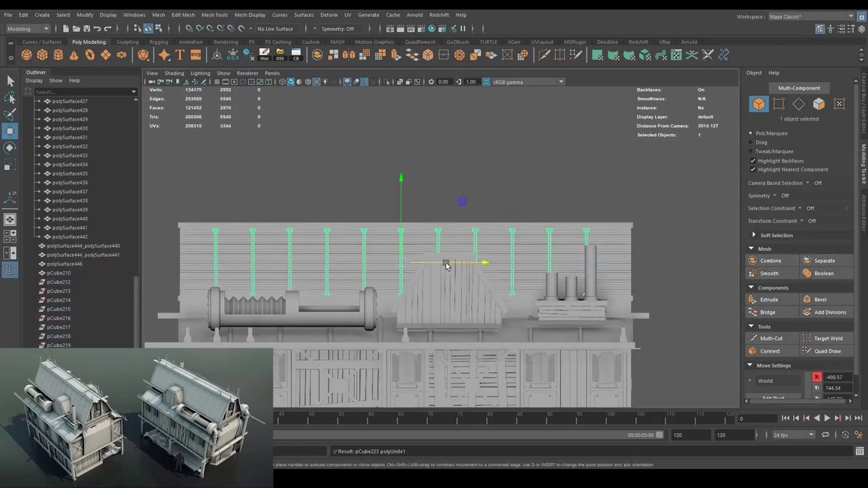
pyautogui.moveTo(446, 262); pyautogui.dragTo(494, 329)
# Select the small block on the roof, inspect it from the side and bevel its edges.
pyautogui.click(494, 329)
pyautogui.press('r')
pyautogui.press('space')
pyautogui.click(448, 258)
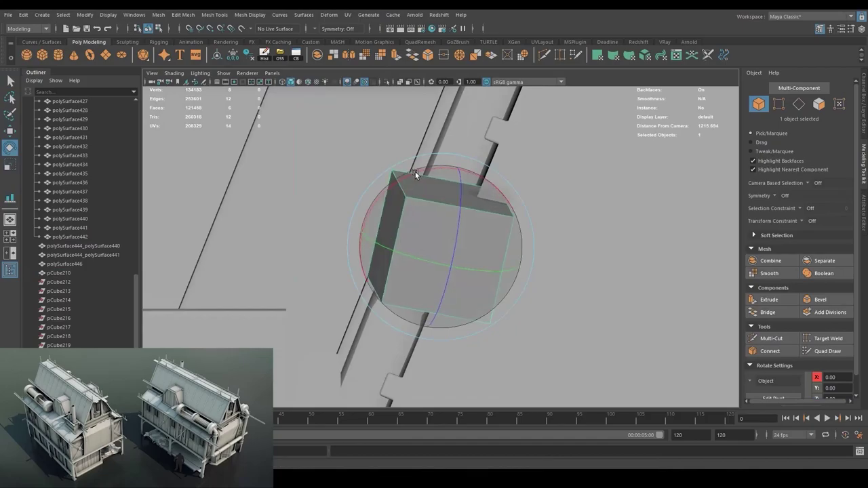
pyautogui.moveTo(477, 188); pyautogui.dragTo(434, 196)
pyautogui.moveTo(435, 196); pyautogui.dragTo(573, 232)
pyautogui.moveTo(574, 231); pyautogui.dragTo(679, 208)
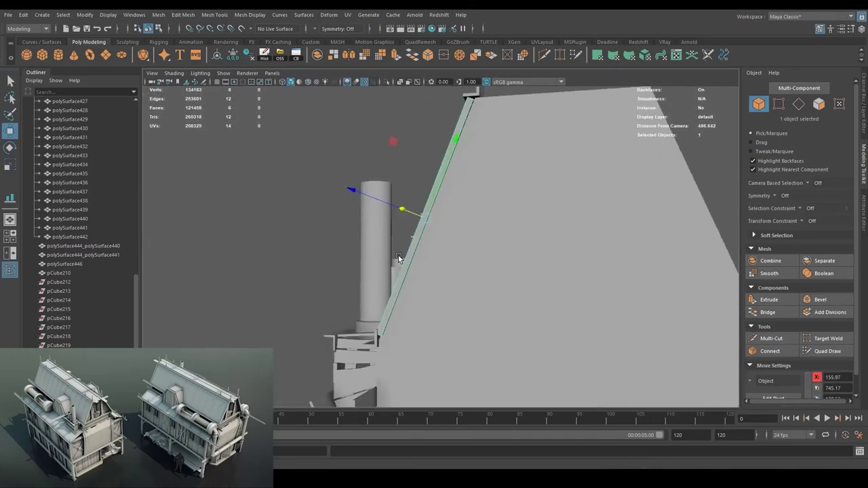
pyautogui.hotkey('ctrl', 'b')
pyautogui.press('w')
# Select the slatted panel beside the central roof structure.
pyautogui.moveTo(655, 209); pyautogui.dragTo(491, 252)
pyautogui.moveTo(491, 252); pyautogui.dragTo(336, 238)
pyautogui.moveTo(337, 238); pyautogui.dragTo(545, 214)
pyautogui.doubleClick(545, 214)
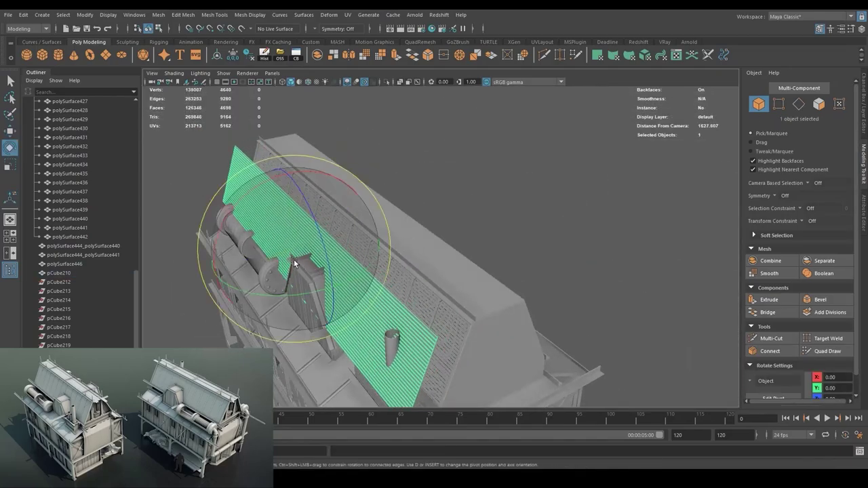
pyautogui.moveTo(545, 214); pyautogui.dragTo(352, 253)
pyautogui.moveTo(353, 254); pyautogui.dragTo(439, 241)
# Scale the slat panel down to cover the top of the central box.
pyautogui.press('4')
pyautogui.press('e')
pyautogui.moveTo(439, 241); pyautogui.dragTo(472, 215)
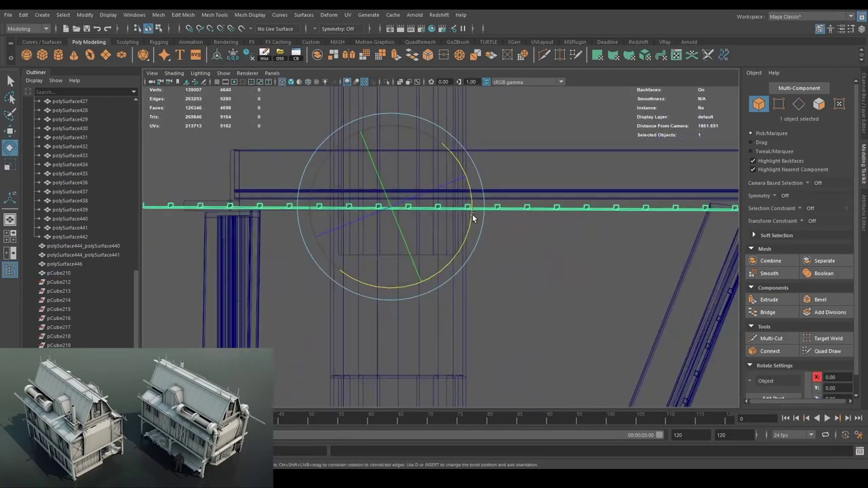
pyautogui.press('r')
pyautogui.press('5')
pyautogui.moveTo(720, 239); pyautogui.dragTo(475, 244)
pyautogui.moveTo(475, 244); pyautogui.dragTo(516, 257)
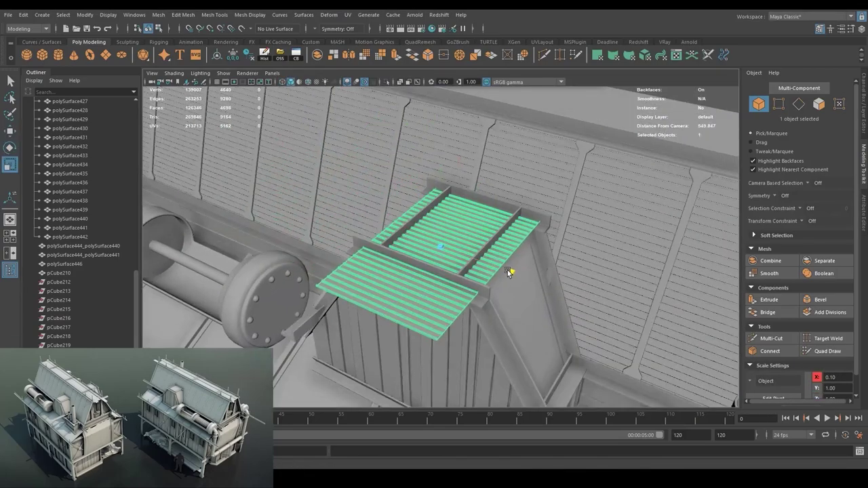
pyautogui.moveTo(515, 258); pyautogui.dragTo(524, 267)
pyautogui.press('w')
pyautogui.press('w')
# Turn the slats upright against the structure and check them from a side-on angle.
pyautogui.moveTo(435, 169); pyautogui.dragTo(567, 183)
pyautogui.press('4')
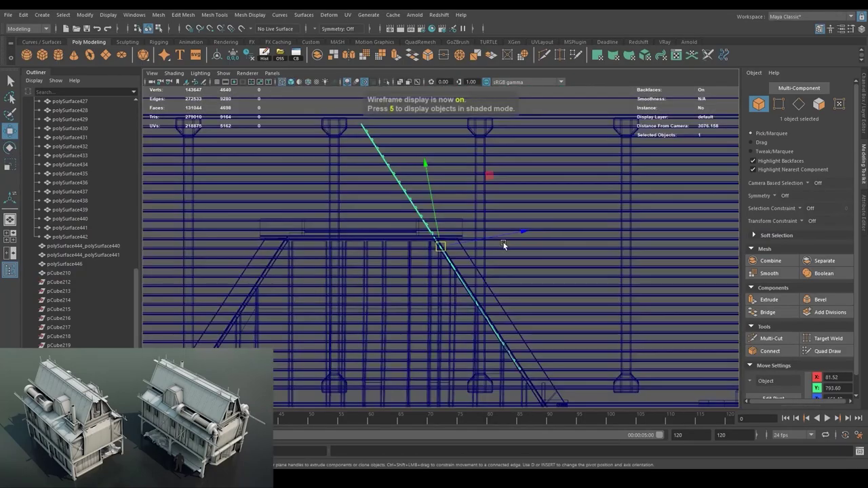
pyautogui.press('e')
pyautogui.press('w')
pyautogui.scroll(3)
pyautogui.press('5')
pyautogui.moveTo(409, 193); pyautogui.dragTo(460, 159)
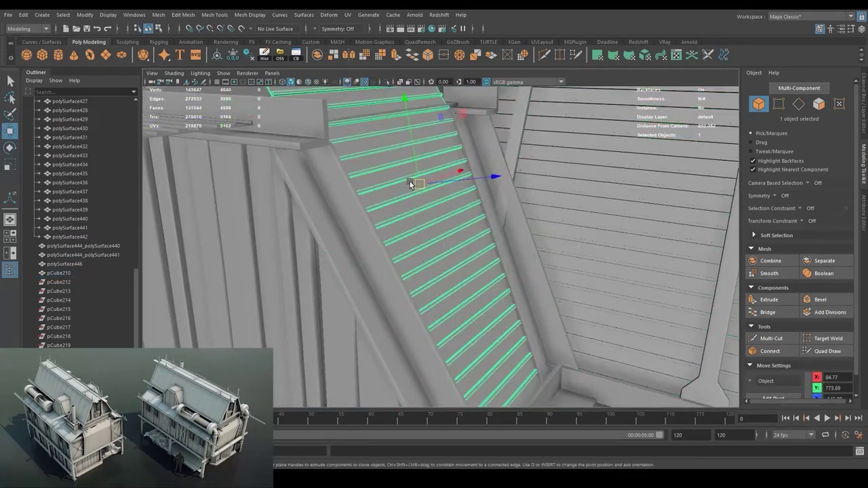
pyautogui.moveTo(409, 181); pyautogui.dragTo(281, 203)
# Rotate the slats to fit along the box's sloped side, checking the result in wireframe and shaded views.
pyautogui.press('4')
pyautogui.press('e')
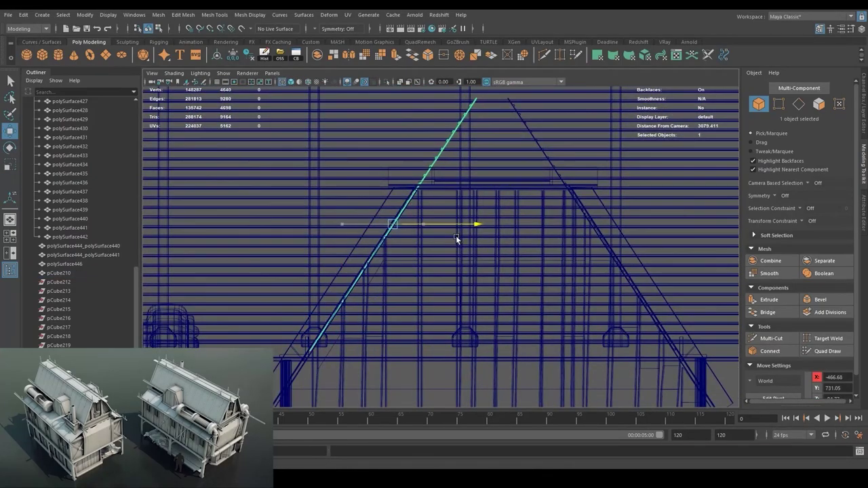
pyautogui.moveTo(455, 237); pyautogui.dragTo(549, 154)
pyautogui.press('5')
pyautogui.moveTo(549, 270); pyautogui.dragTo(484, 184)
pyautogui.scroll(-3)
pyautogui.press('5')
pyautogui.press('4')
pyautogui.press('5')
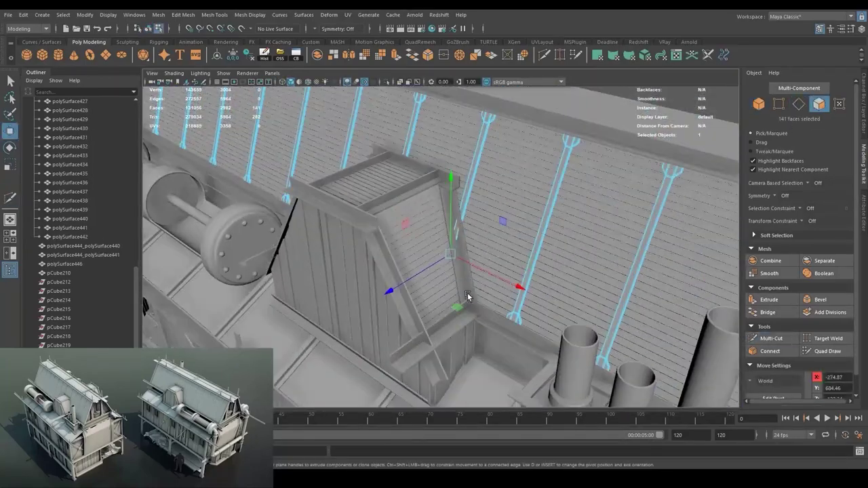
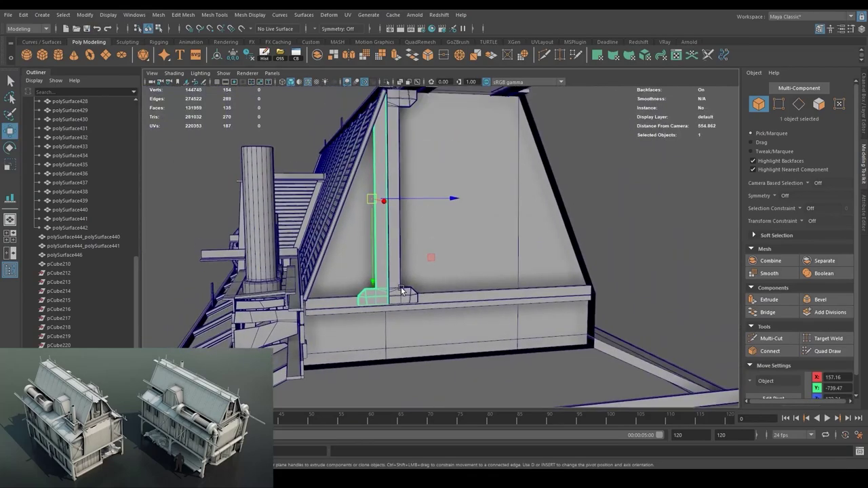
# Slide the vertical plank along the dormer wall and rotate the selected planks.
pyautogui.press('w')
pyautogui.moveTo(326, 203); pyautogui.dragTo(268, 211)
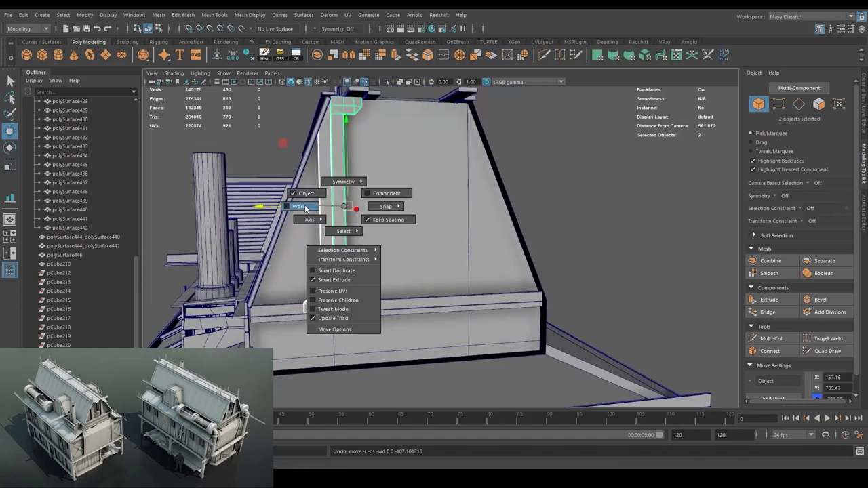
pyautogui.press('4')
pyautogui.press('e')
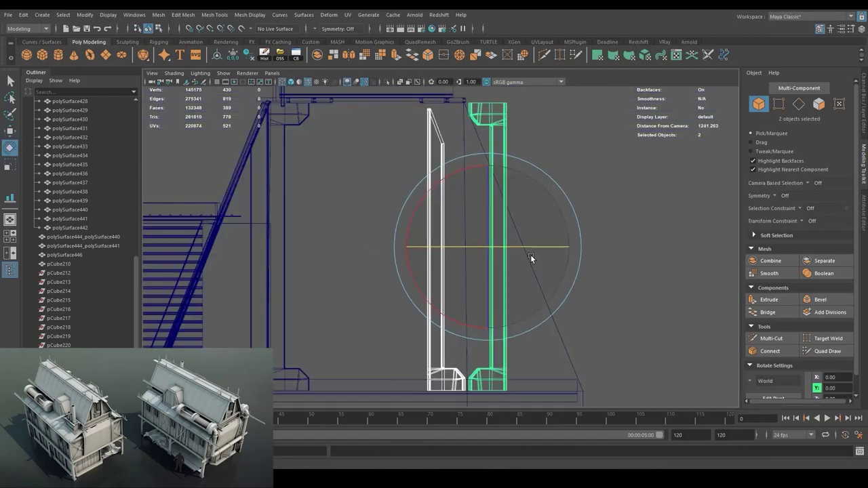
pyautogui.hotkey('ctrl', 'g')
pyautogui.press('5')
pyautogui.moveTo(466, 288); pyautogui.dragTo(555, 281)
# Reposition, rotate and scale the plank near the roof edge, undoing a stray move.
pyautogui.press('w')
pyautogui.scroll(-3)
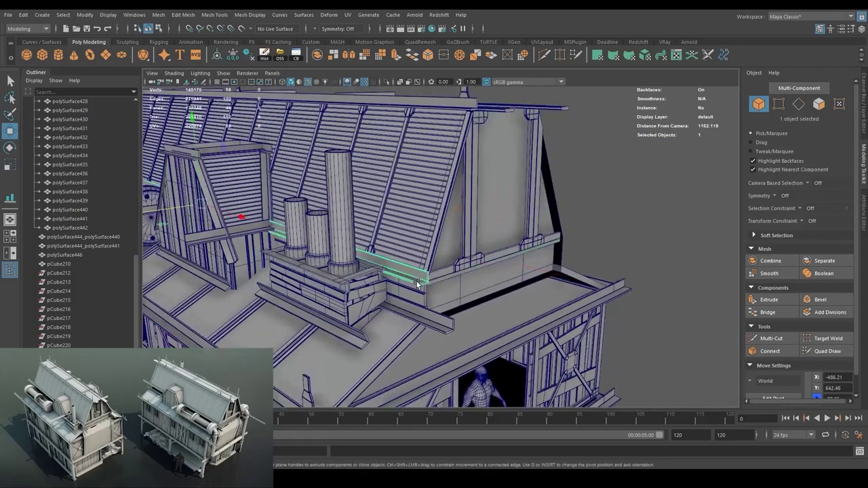
pyautogui.moveTo(303, 353); pyautogui.dragTo(418, 261)
pyautogui.press('e')
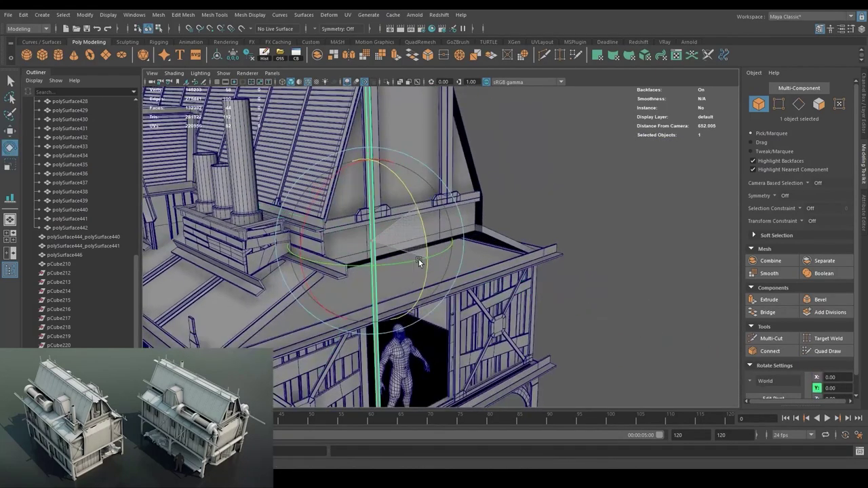
pyautogui.press('f')
pyautogui.moveTo(376, 202); pyautogui.dragTo(500, 182)
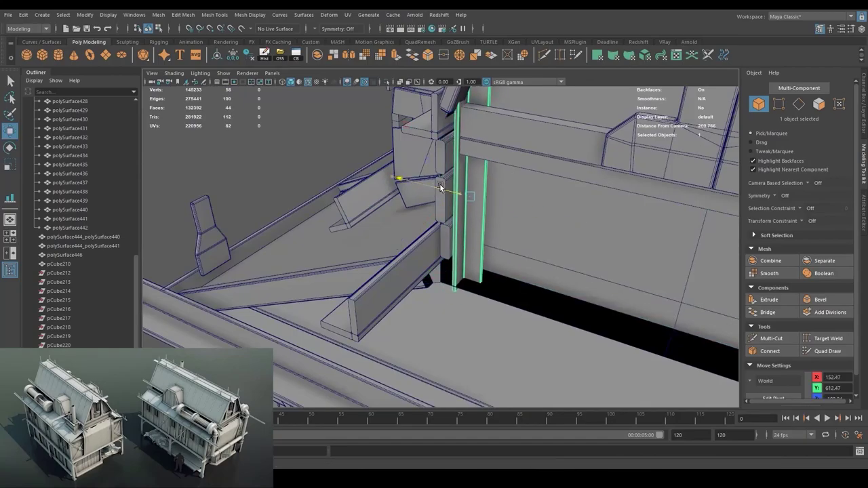
pyautogui.moveTo(440, 188); pyautogui.dragTo(221, 130)
pyautogui.press('r')
pyautogui.moveTo(221, 130); pyautogui.dragTo(322, 168)
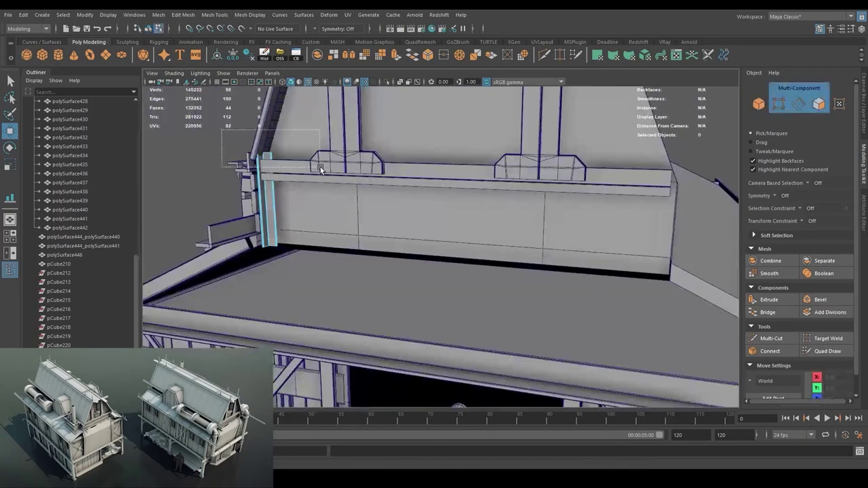
pyautogui.hotkey('ctrl', 'z')
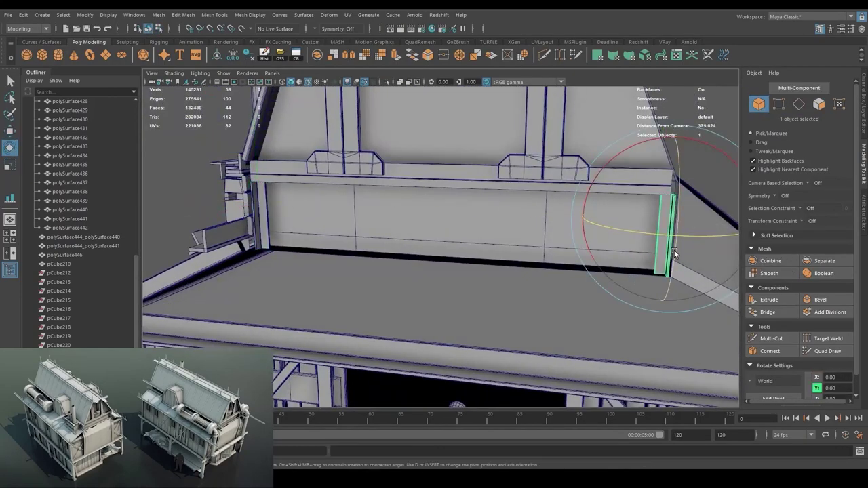
# Extend the top beam's end along the ledge by moving its vertices.
pyautogui.moveTo(673, 253); pyautogui.dragTo(441, 264)
pyautogui.press('F9')
pyautogui.scroll(3)
pyautogui.scroll(-3)
pyautogui.press('w')
pyautogui.press('F8')
pyautogui.press('F9')
pyautogui.press('f')
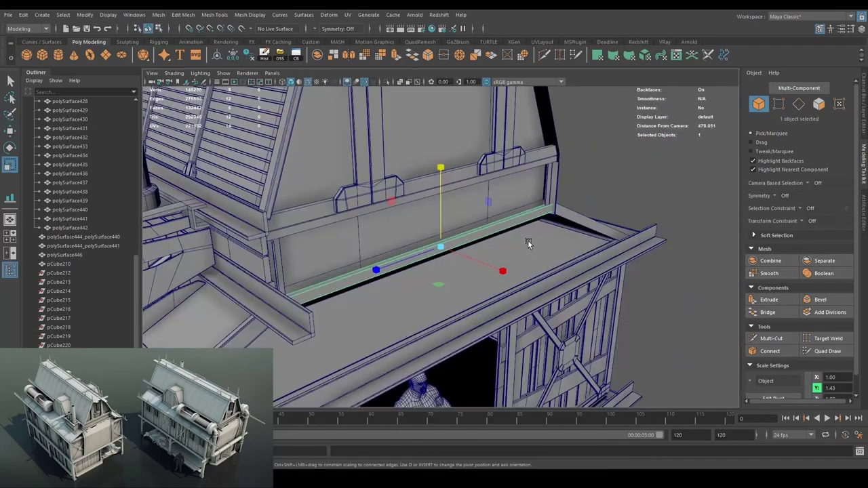
pyautogui.moveTo(527, 239); pyautogui.dragTo(412, 241)
pyautogui.press('F8')
# Isolate the two ledge beams to check them, then inspect the dormer in wireframe and shaded.
pyautogui.hotkey('ctrl', '1')
pyautogui.rightClick(639, 197)
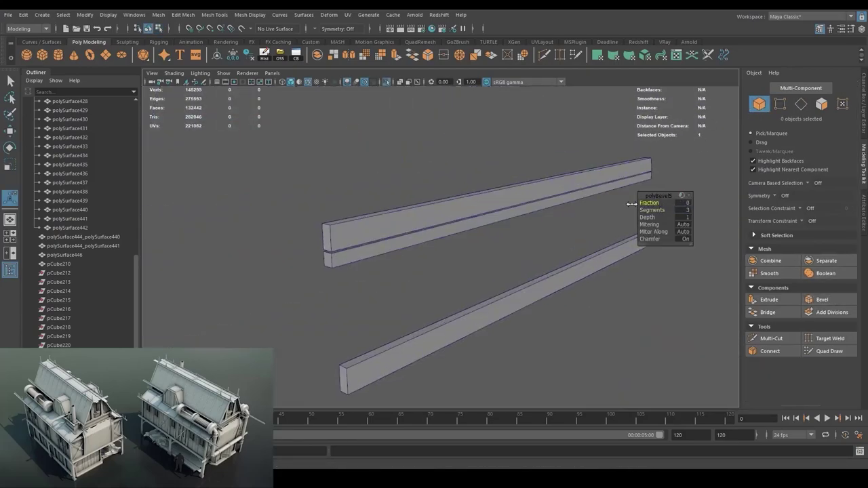
pyautogui.hotkey('ctrl', '1')
pyautogui.moveTo(631, 244); pyautogui.dragTo(659, 194)
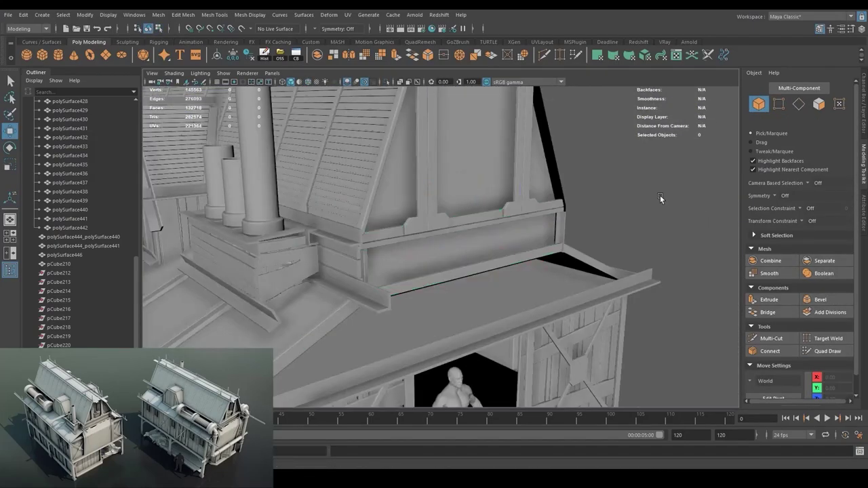
pyautogui.click(660, 194)
pyautogui.press('a')
pyautogui.scroll(3)
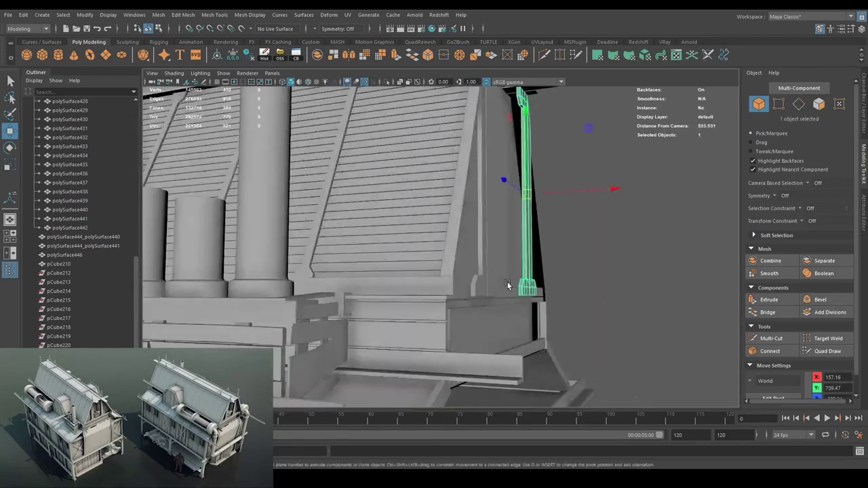
pyautogui.moveTo(495, 228); pyautogui.dragTo(480, 253)
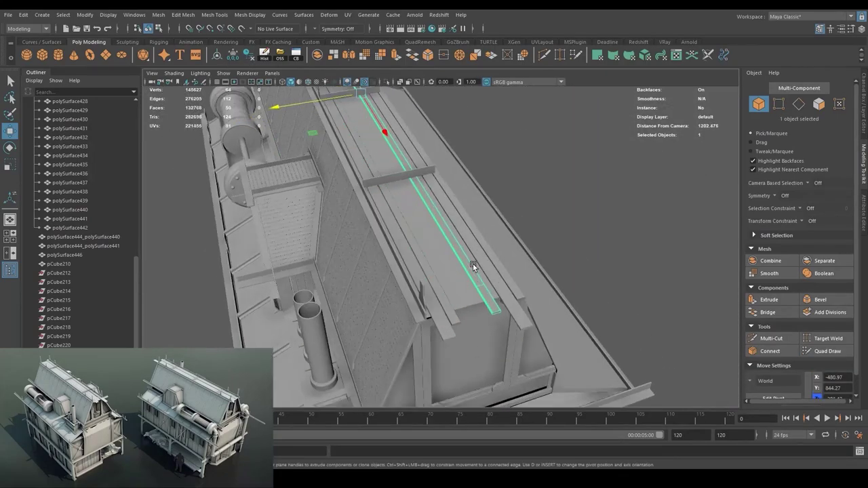
pyautogui.press('4')
pyautogui.scroll(-3)
pyautogui.press('5')
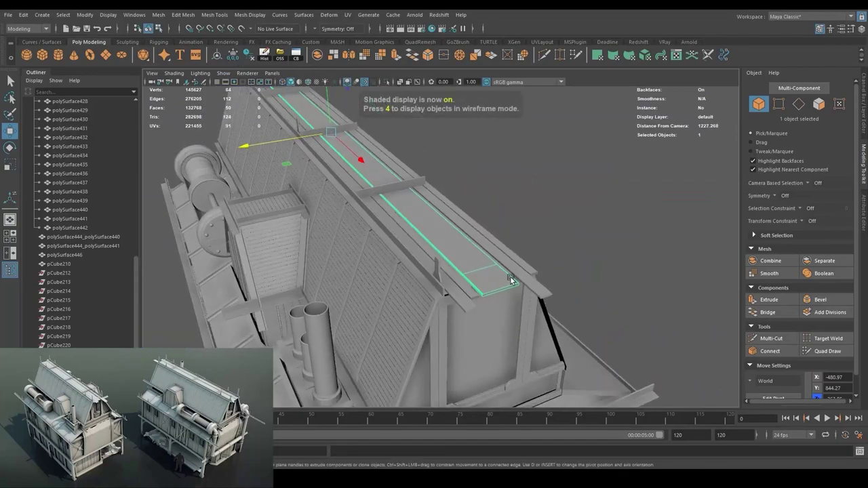
pyautogui.moveTo(377, 251); pyautogui.dragTo(396, 167)
pyautogui.moveTo(559, 171); pyautogui.dragTo(445, 296)
# Tilt the end-wall plank to follow the gable's sloped edge.
pyautogui.click(532, 350)
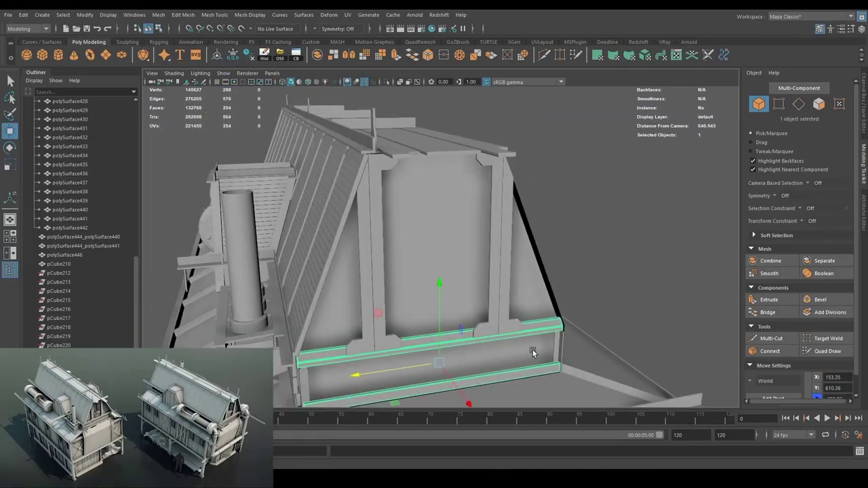
pyautogui.hotkey('ctrl', '1')
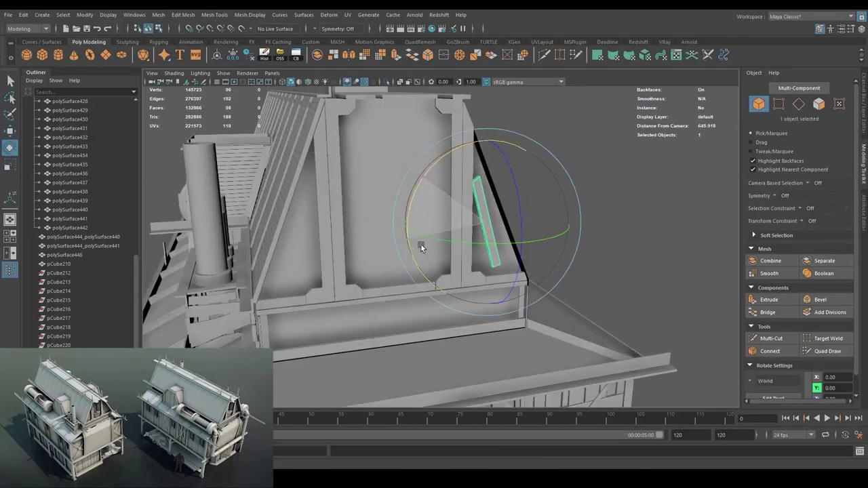
pyautogui.press('w')
pyautogui.moveTo(421, 247); pyautogui.dragTo(512, 243)
pyautogui.scroll(-3)
pyautogui.moveTo(428, 300); pyautogui.dragTo(557, 187)
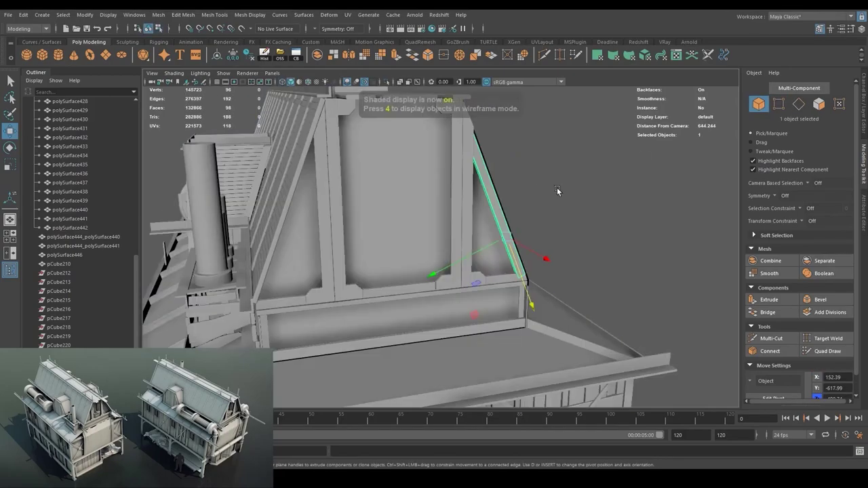
pyautogui.press('space')
pyautogui.press('4')
pyautogui.press('e')
pyautogui.moveTo(214, 276); pyautogui.dragTo(530, 191)
pyautogui.press('5')
pyautogui.scroll(-3)
# Bevel the round window ring's edges and bridge its inner edges.
pyautogui.press('f')
pyautogui.press('w')
pyautogui.press('4')
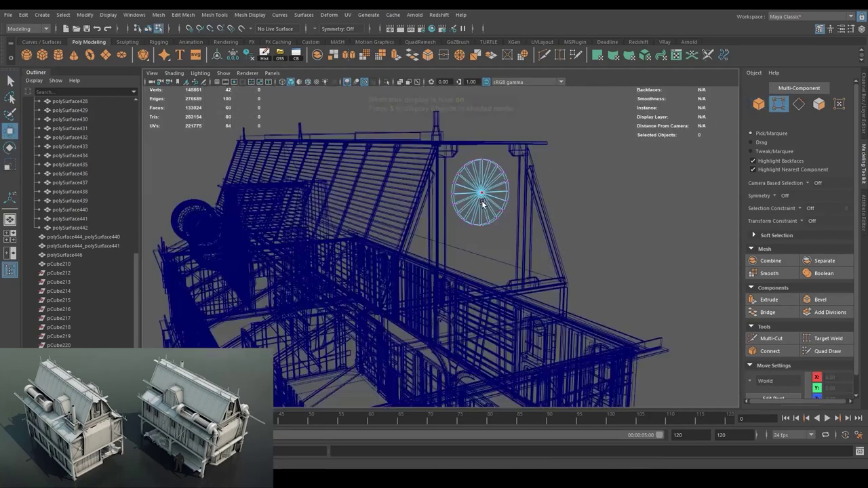
pyautogui.press('5')
pyautogui.hotkey('ctrl', 'b')
pyautogui.click(819, 103)
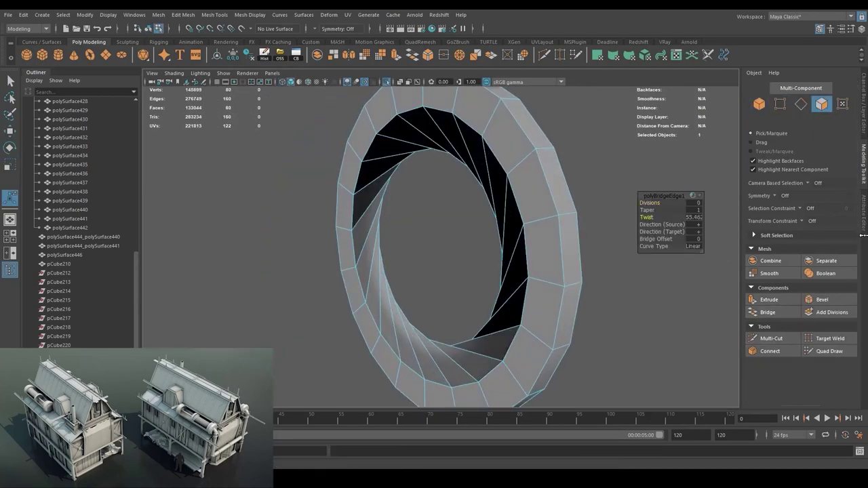
pyautogui.hotkey('ctrl', '1')
# Extend the arch's ends downward into legs.
pyautogui.press('f')
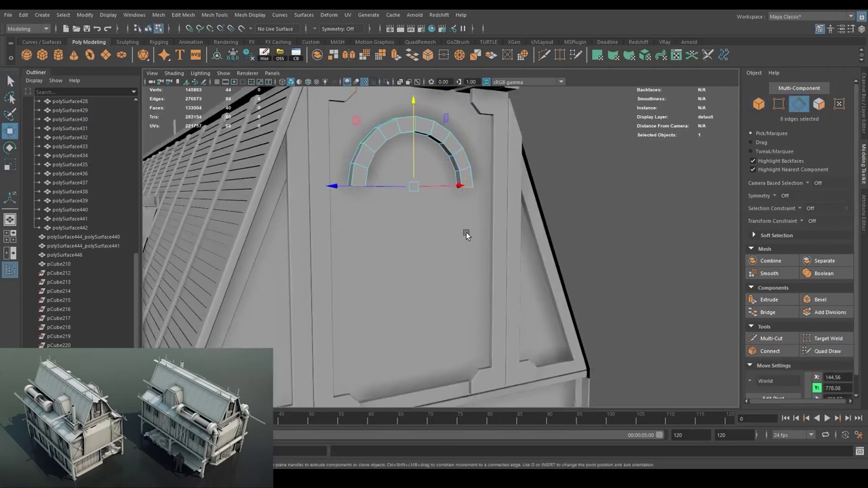
pyautogui.moveTo(426, 183); pyautogui.dragTo(426, 250)
pyautogui.press('F8')
pyautogui.moveTo(702, 112); pyautogui.dragTo(480, 213)
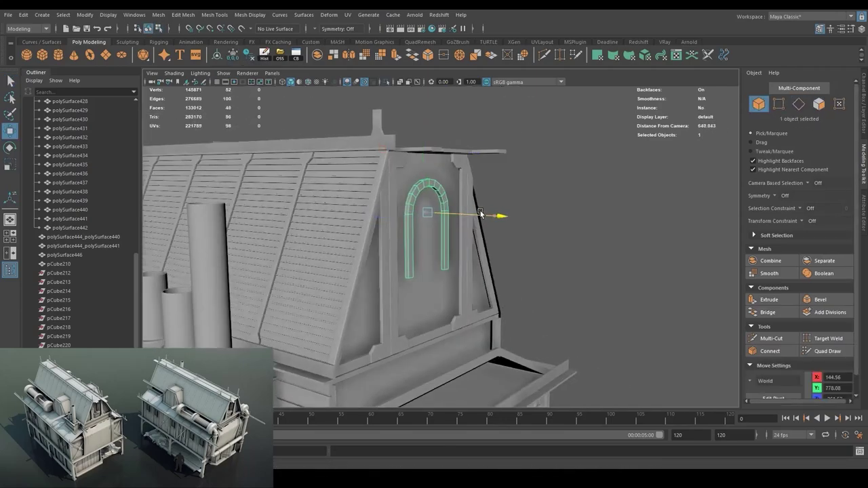
pyautogui.moveTo(488, 259); pyautogui.dragTo(455, 293)
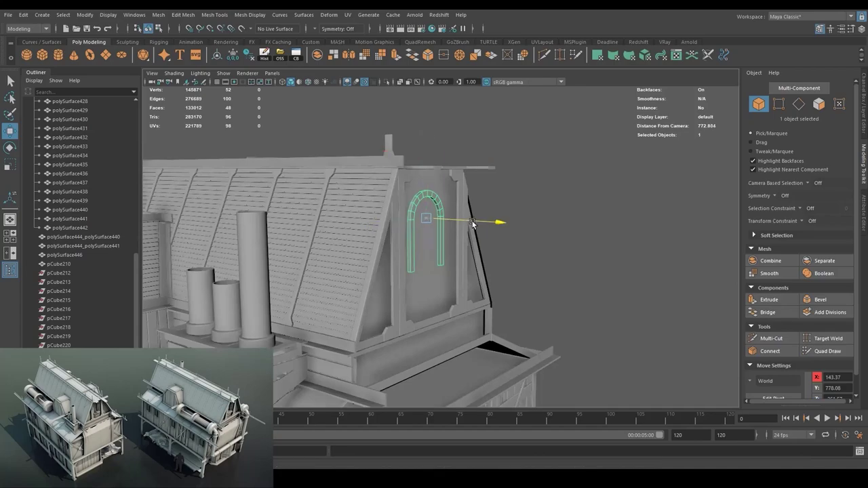
pyautogui.scroll(-3)
pyautogui.scroll(3)
pyautogui.scroll(3)
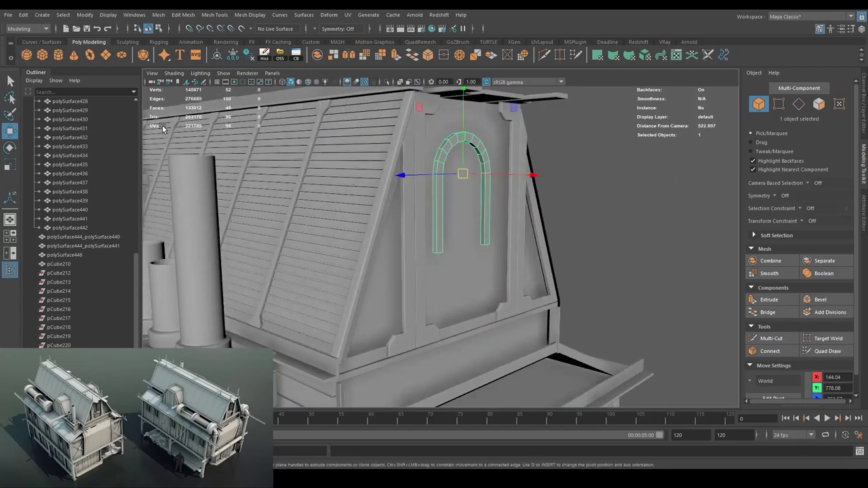
pyautogui.moveTo(163, 129); pyautogui.dragTo(444, 262)
# Slide and rotate the sill into place beneath the arch, then select the arch's inner face loop.
pyautogui.click(461, 259)
pyautogui.press('f')
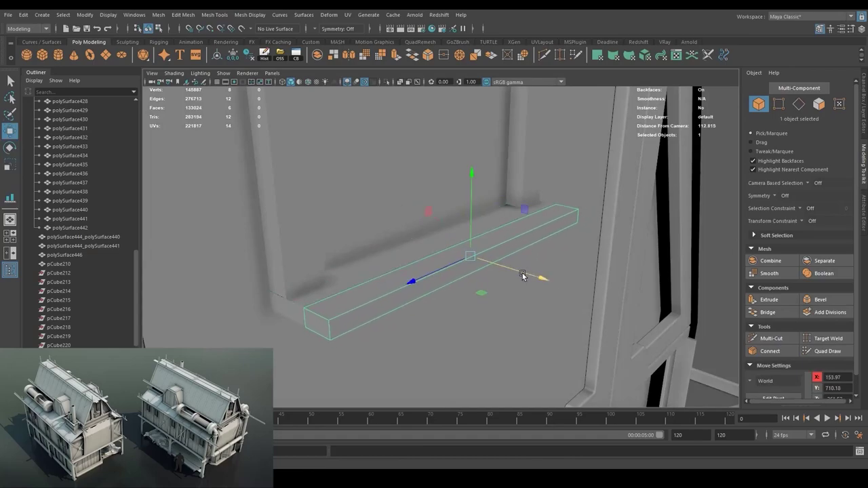
pyautogui.moveTo(536, 280); pyautogui.dragTo(522, 281)
pyautogui.moveTo(522, 280); pyautogui.dragTo(460, 269)
pyautogui.press('e')
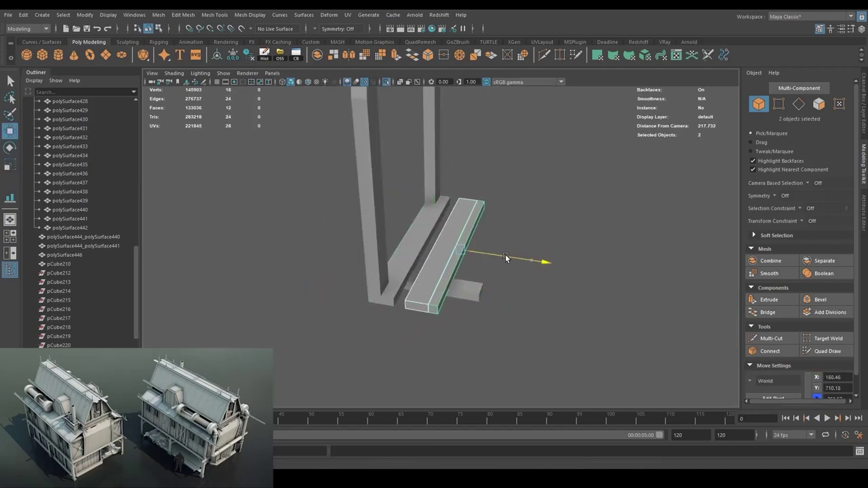
pyautogui.moveTo(484, 296); pyautogui.dragTo(614, 244)
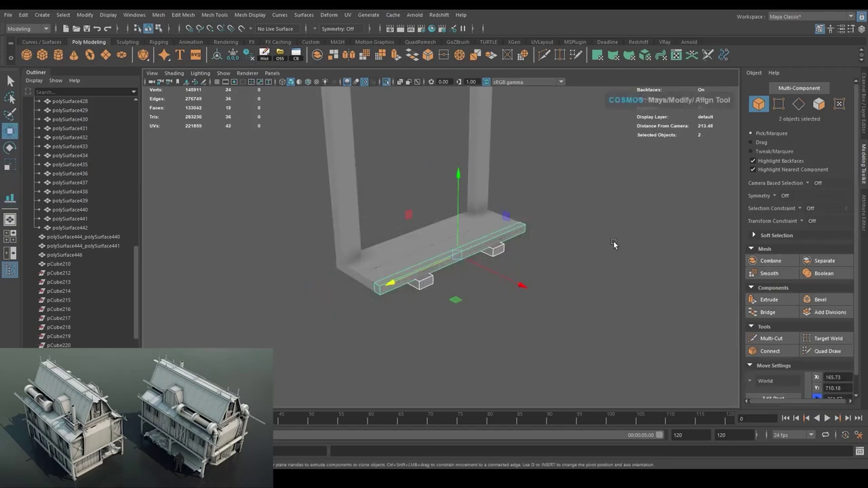
pyautogui.press('f')
pyautogui.moveTo(440, 219); pyautogui.dragTo(497, 213)
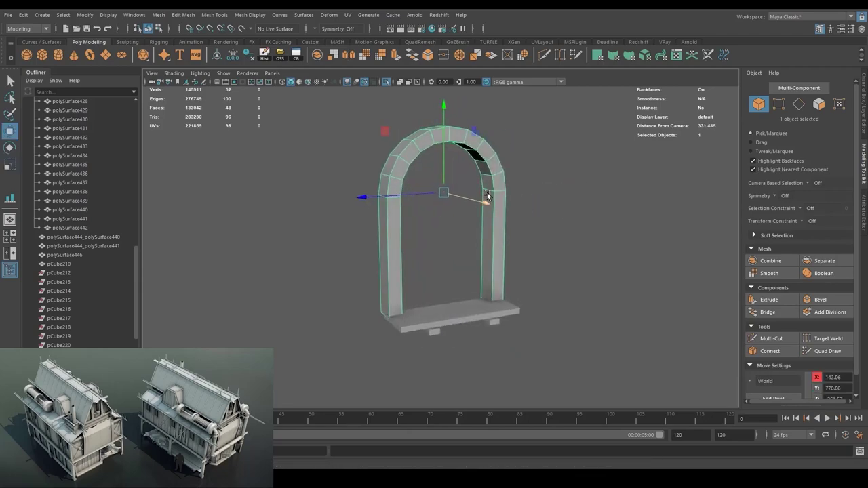
pyautogui.moveTo(516, 190); pyautogui.dragTo(569, 170)
pyautogui.doubleClick(406, 385)
pyautogui.moveTo(405, 384); pyautogui.dragTo(542, 230)
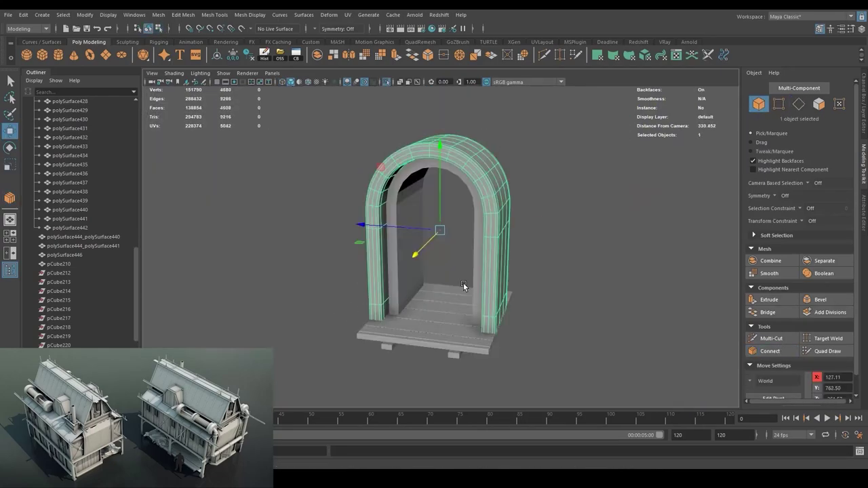
# Scale a thin glazing bar inside the dormer's arched window.
pyautogui.press('4')
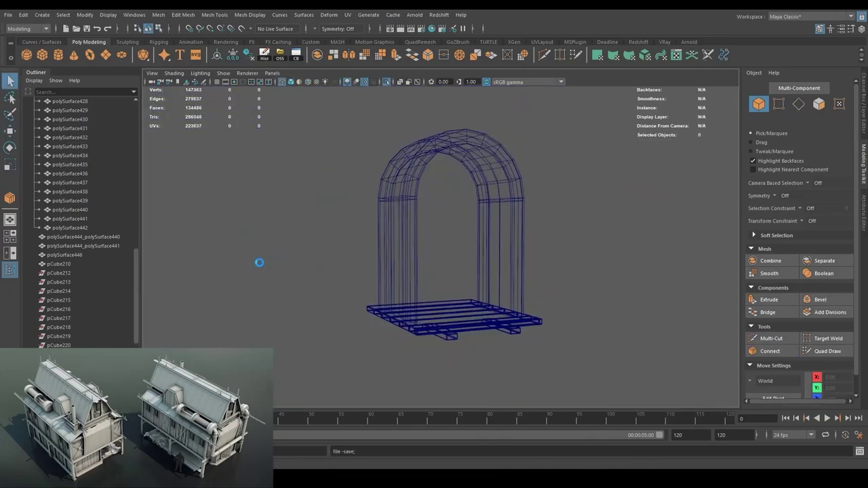
pyautogui.press('5')
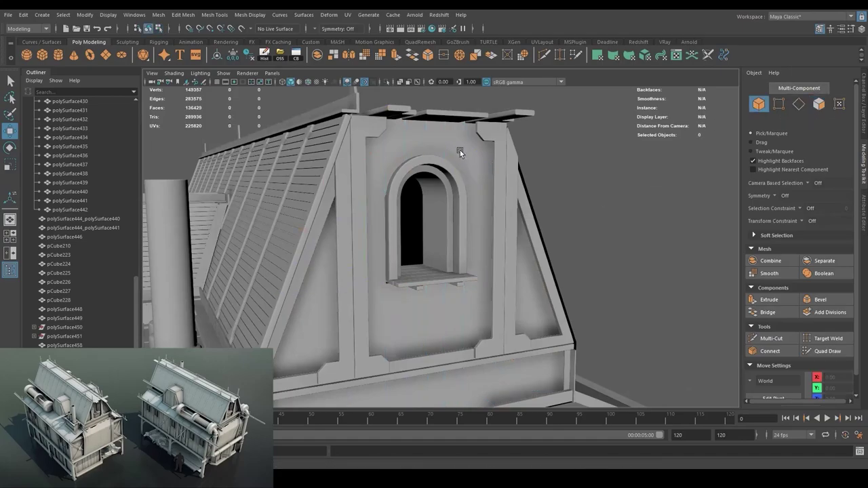
pyautogui.moveTo(460, 150); pyautogui.dragTo(466, 225)
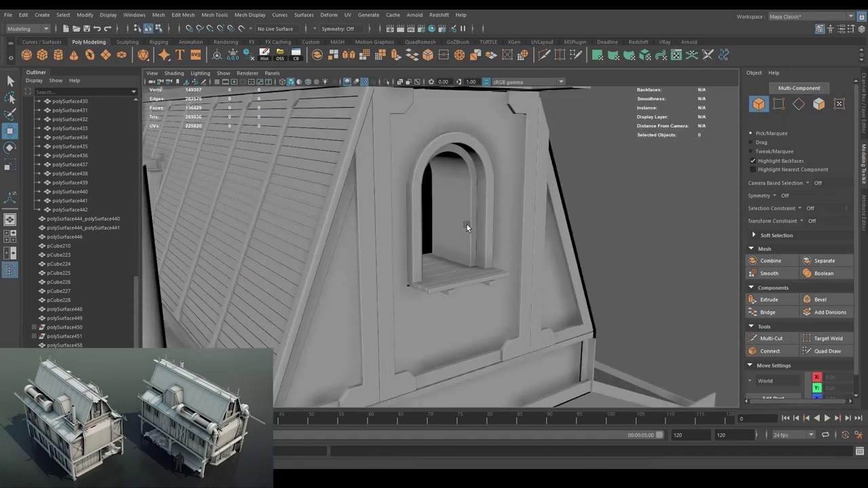
pyautogui.press('4')
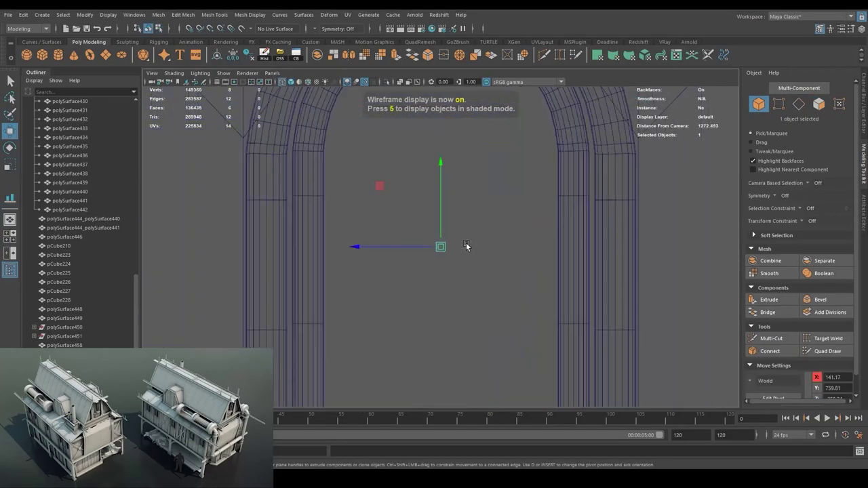
pyautogui.press('5')
pyautogui.press('r')
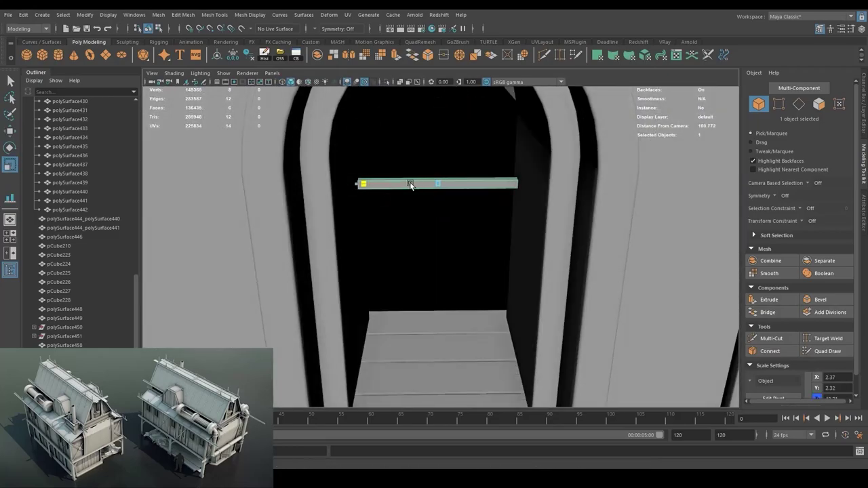
pyautogui.press('w')
pyautogui.scroll(-3)
# Place a copy of the bar higher up and bevel the window bars' edges.
pyautogui.moveTo(434, 252); pyautogui.dragTo(445, 224)
pyautogui.moveTo(637, 226); pyautogui.dragTo(479, 208)
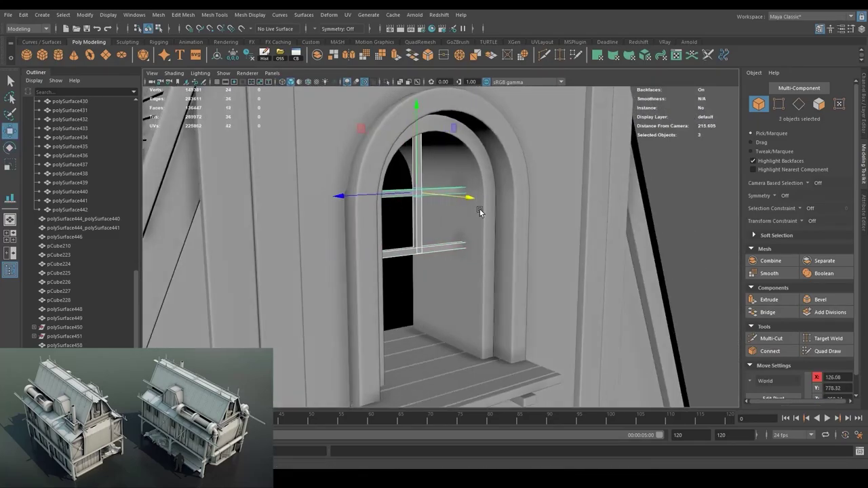
pyautogui.scroll(-3)
pyautogui.scroll(3)
pyautogui.hotkey('ctrl', 'b')
pyautogui.scroll(3)
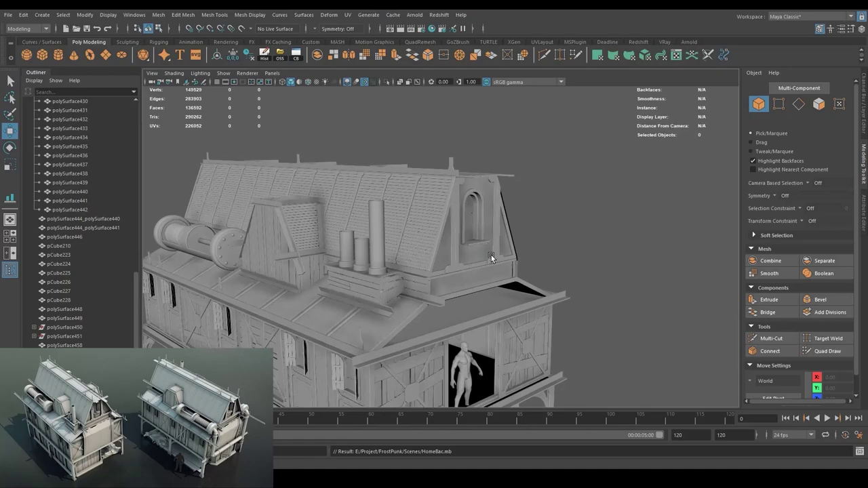
pyautogui.moveTo(491, 255); pyautogui.dragTo(573, 261)
# Select the roof pieces, ridge, roof-edge pieces and pipe-base parts.
pyautogui.click(481, 198)
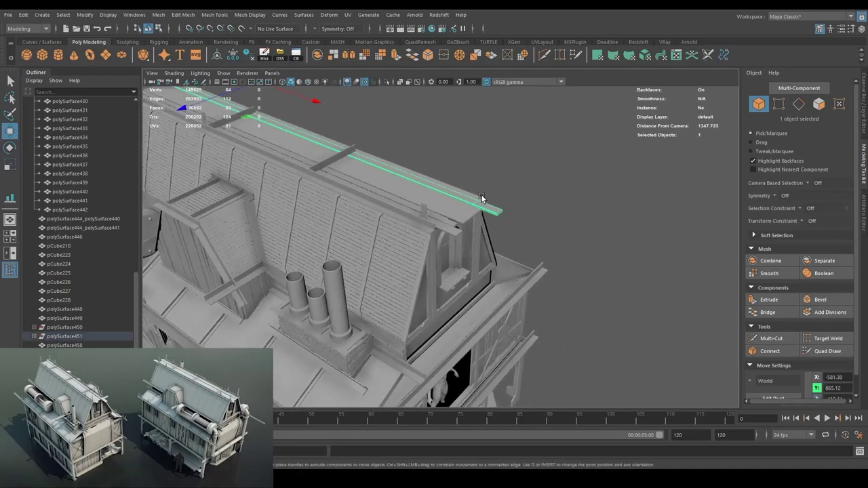
pyautogui.moveTo(481, 198); pyautogui.dragTo(539, 189)
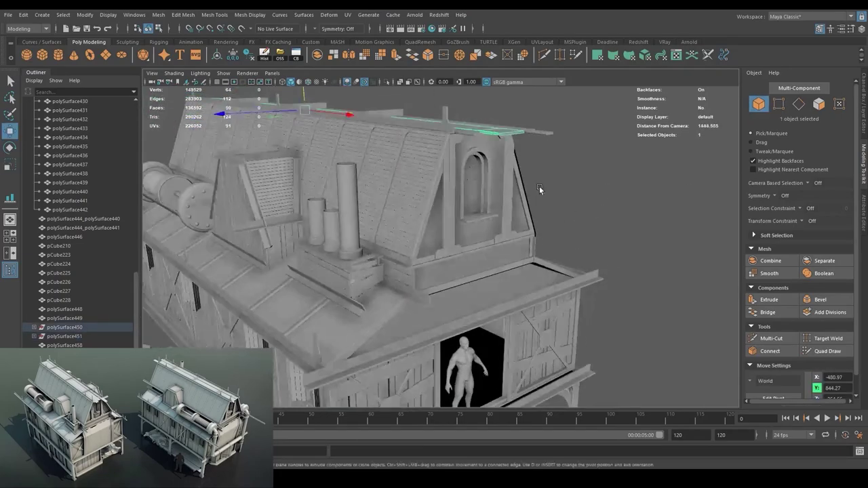
pyautogui.click(539, 189)
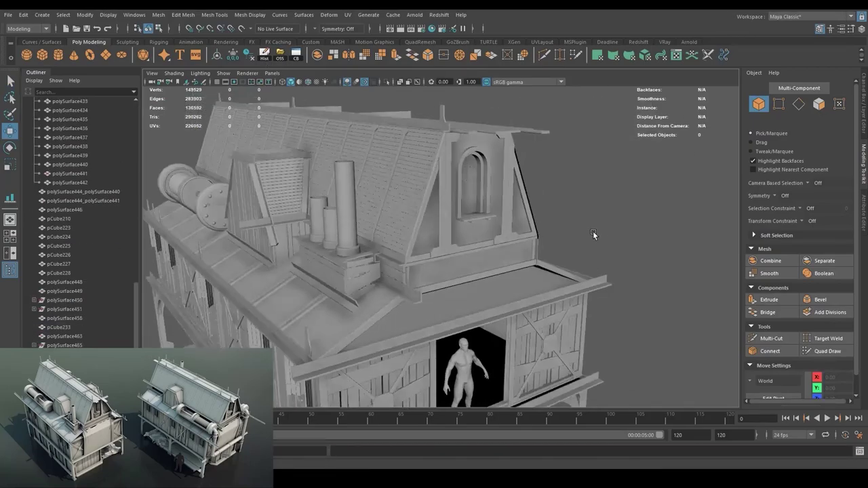
pyautogui.click(403, 254)
pyautogui.moveTo(617, 235); pyautogui.dragTo(480, 274)
pyautogui.moveTo(274, 248); pyautogui.dragTo(352, 204)
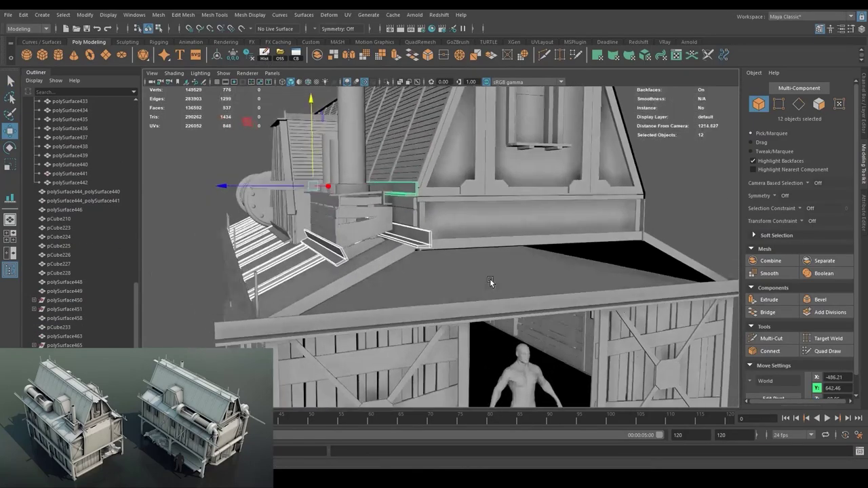
pyautogui.click(352, 162)
pyautogui.moveTo(352, 163); pyautogui.dragTo(444, 247)
pyautogui.click(367, 313)
pyautogui.click(475, 203)
pyautogui.click(499, 270)
# Combine the rafters, pipe-base block and chosen roof pieces into one mesh.
pyautogui.click(407, 203)
pyautogui.moveTo(605, 286); pyautogui.dragTo(560, 256)
pyautogui.click(560, 256)
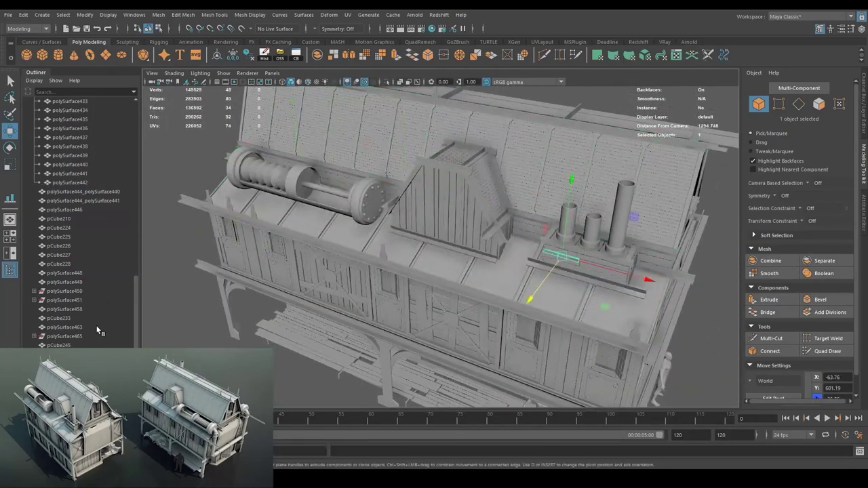
pyautogui.moveTo(475, 237); pyautogui.dragTo(554, 271)
pyautogui.moveTo(554, 271); pyautogui.dragTo(515, 224)
pyautogui.press('f')
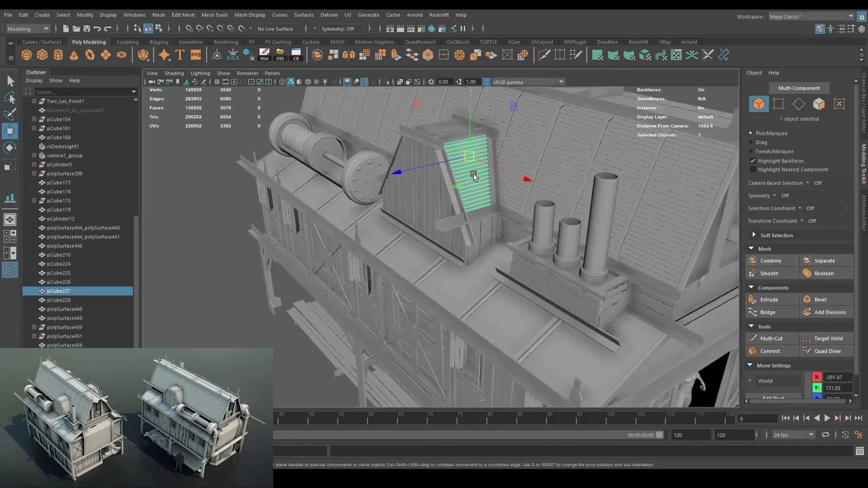
pyautogui.moveTo(434, 224); pyautogui.dragTo(475, 224)
pyautogui.click(553, 264)
pyautogui.click(461, 184)
pyautogui.click(465, 310)
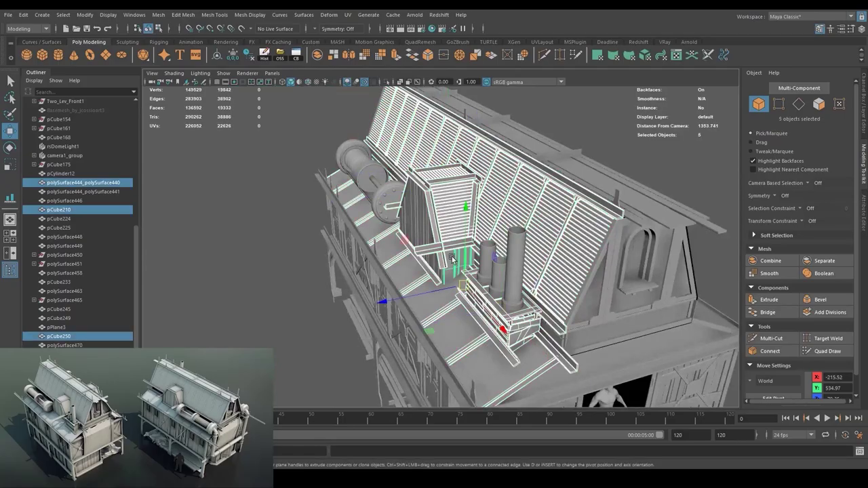
# Group the eight selected pipe-base objects.
pyautogui.moveTo(465, 310); pyautogui.dragTo(482, 248)
pyautogui.moveTo(482, 248); pyautogui.dragTo(482, 224)
pyautogui.moveTo(482, 248); pyautogui.dragTo(461, 271)
pyautogui.scroll(3)
pyautogui.scroll(-3)
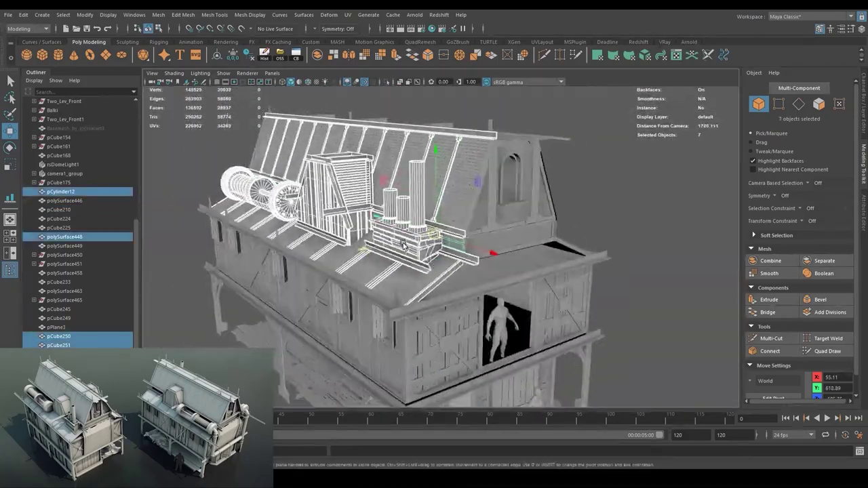
pyautogui.scroll(3)
pyautogui.hotkey('ctrl', 'g')
pyautogui.scroll(-3)
pyautogui.moveTo(422, 316); pyautogui.dragTo(441, 228)
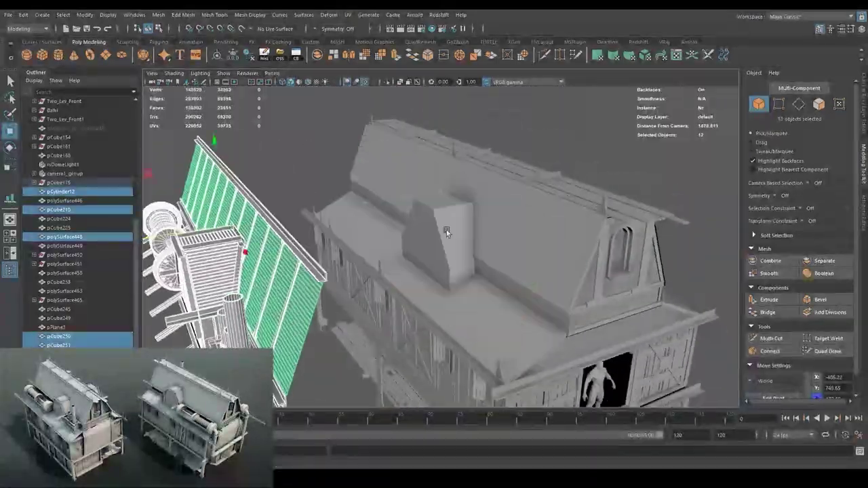
# Group the dormer window pieces.
pyautogui.click(422, 212)
pyautogui.press('4')
pyautogui.press('5')
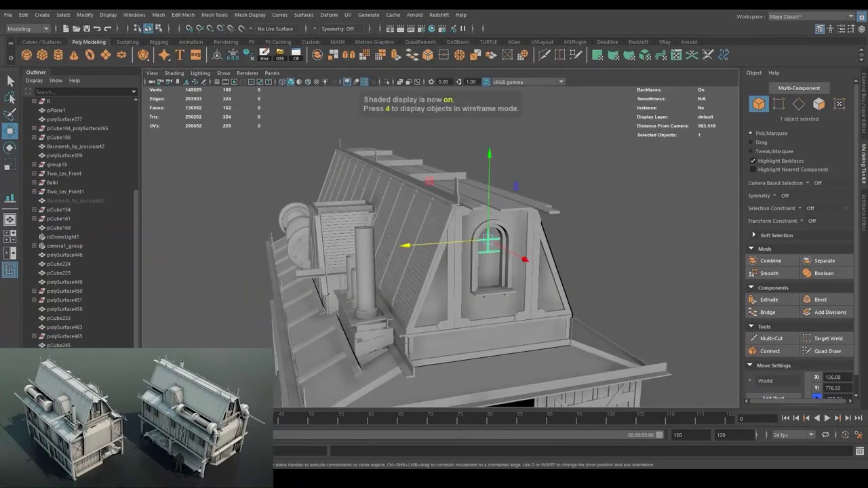
pyautogui.moveTo(342, 163); pyautogui.dragTo(422, 240)
pyautogui.click(405, 284)
pyautogui.click(434, 196)
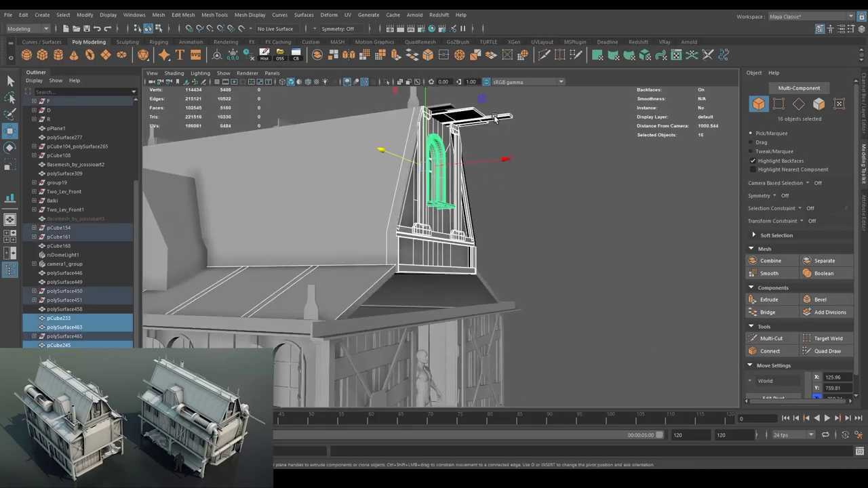
pyautogui.moveTo(433, 196); pyautogui.dragTo(476, 280)
pyautogui.hotkey('ctrl', 'g')
# Select and frame the roof ridge, then select the dormer.
pyautogui.click(64, 337)
pyautogui.press('4')
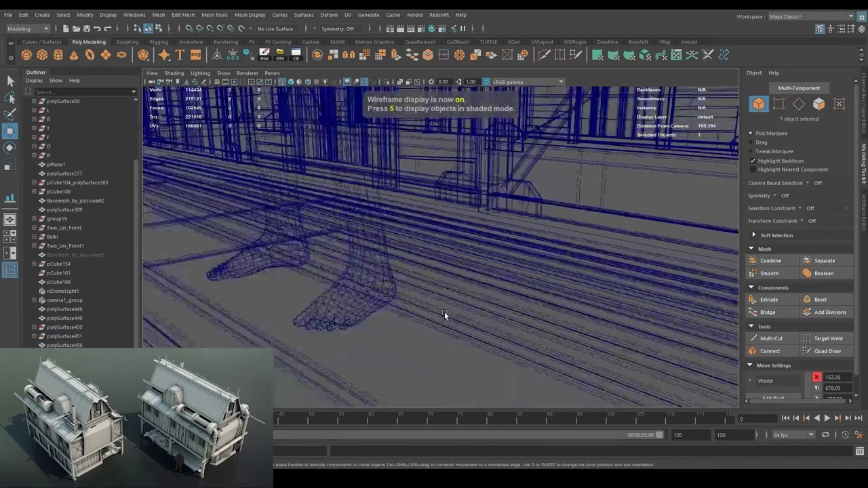
pyautogui.press('5')
pyautogui.press('f')
pyautogui.moveTo(161, 310); pyautogui.dragTo(367, 216)
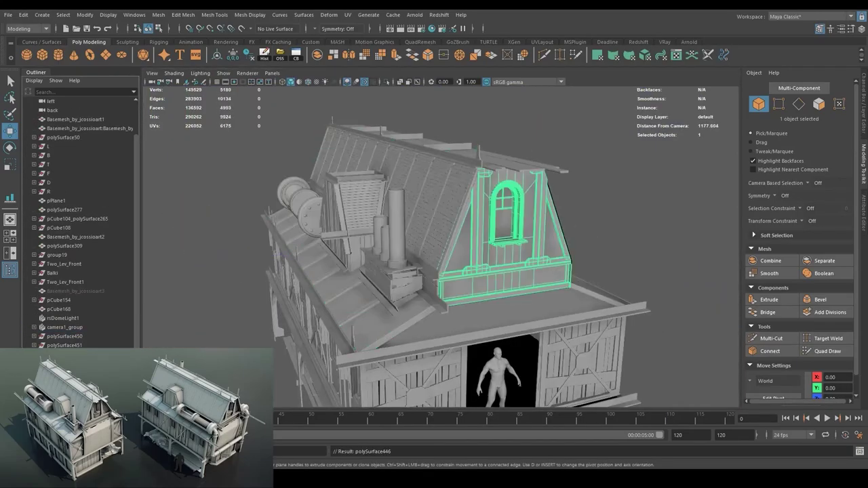
pyautogui.click(49, 345)
# View the dormer window in wireframe and select camera1_group in the Outliner.
pyautogui.press('4')
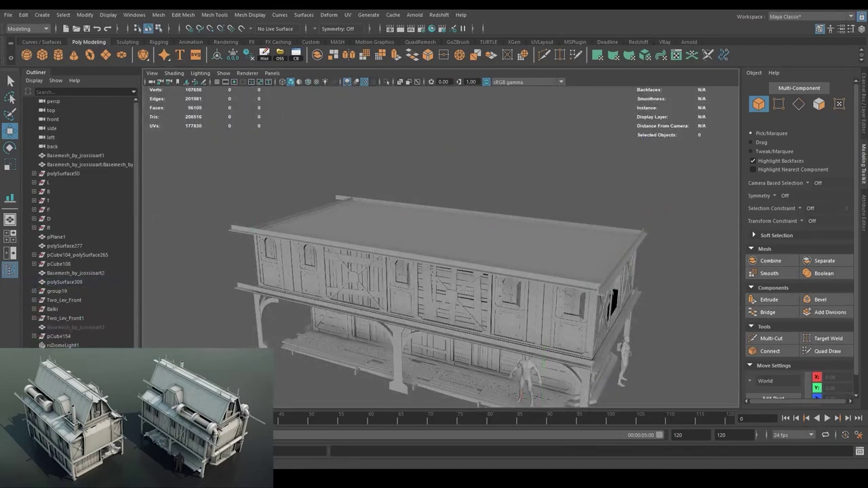
pyautogui.click(57, 155)
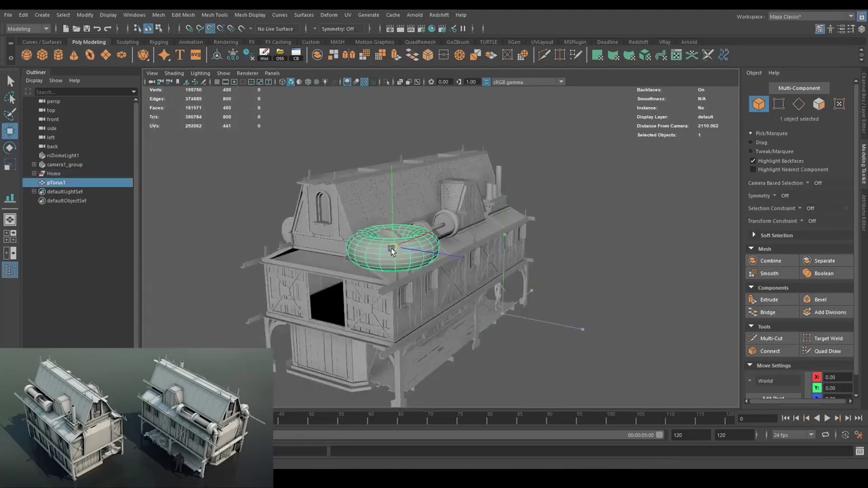
# Frame the torus elbow up close and ready its flange edges for scaling and moving.
pyautogui.press('4')
pyautogui.press('5')
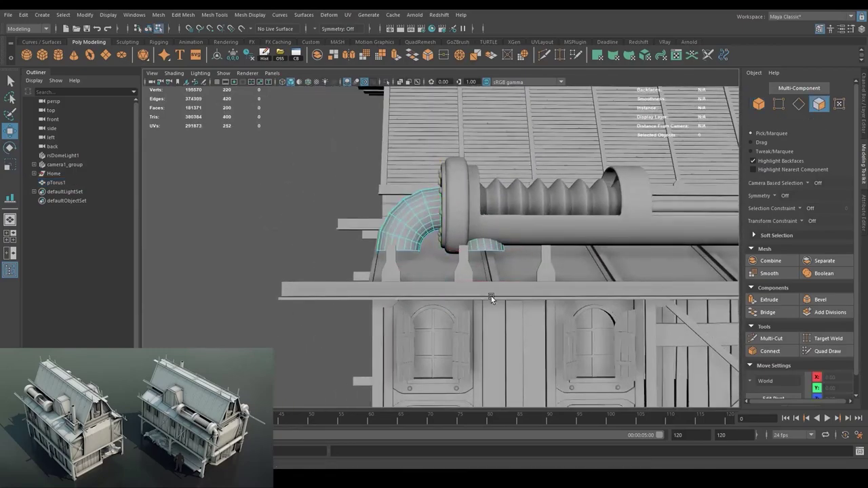
pyautogui.moveTo(343, 240); pyautogui.dragTo(373, 285)
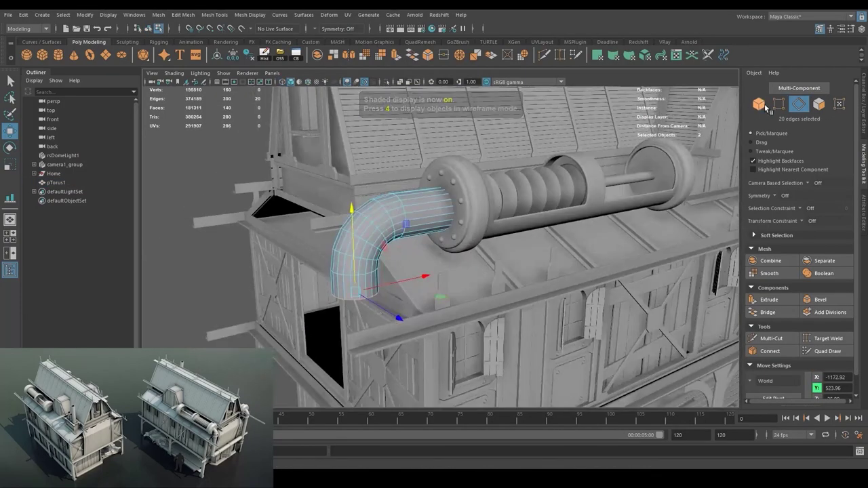
pyautogui.press('r')
pyautogui.press('f')
pyautogui.press('w')
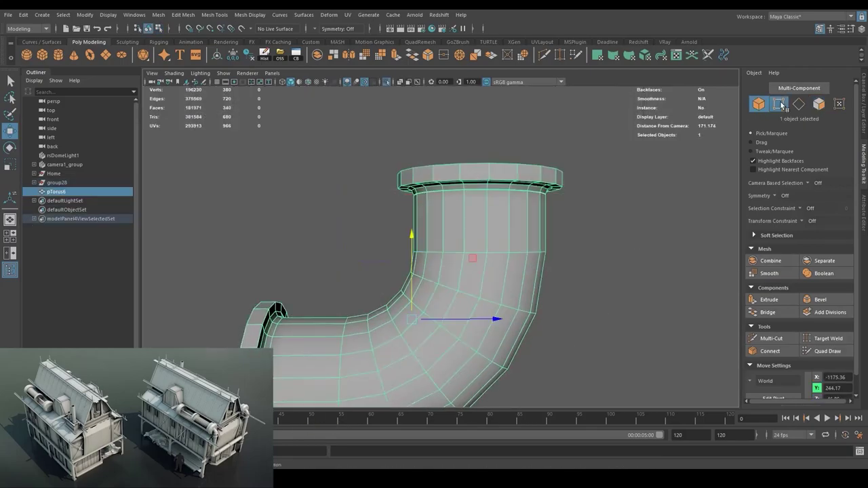
# Review the whole house in wireframe, then frame and isolate the elbow pipe.
pyautogui.press('4')
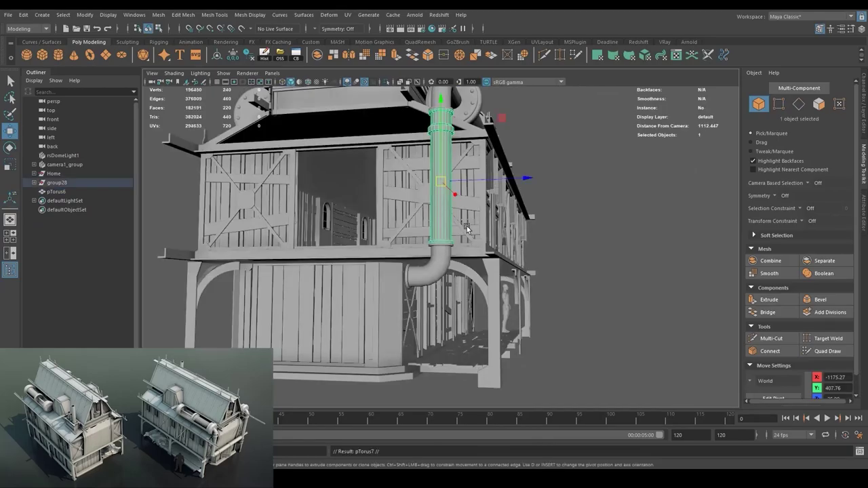
pyautogui.scroll(-3)
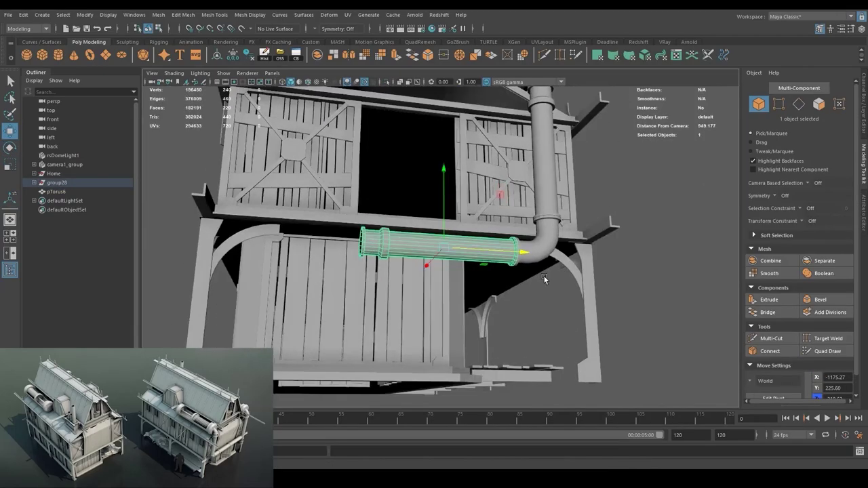
pyautogui.moveTo(543, 275); pyautogui.dragTo(634, 274)
pyautogui.scroll(-3)
pyautogui.scroll(3)
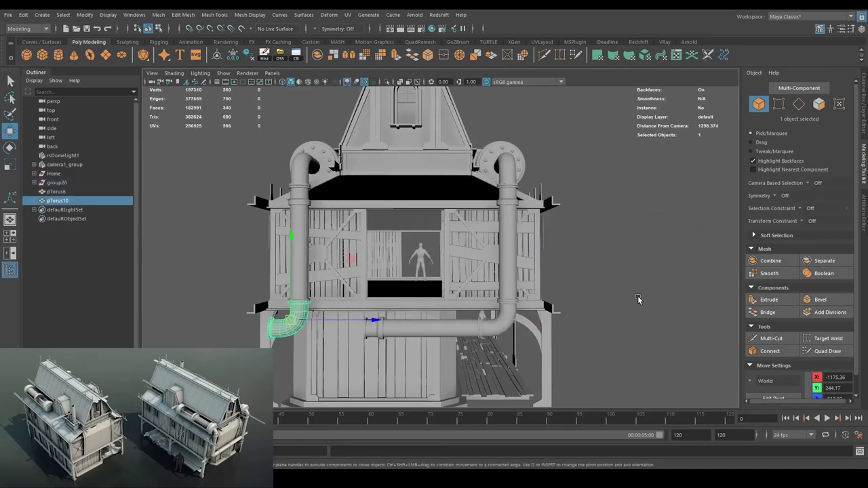
pyautogui.press('4')
pyautogui.press('f')
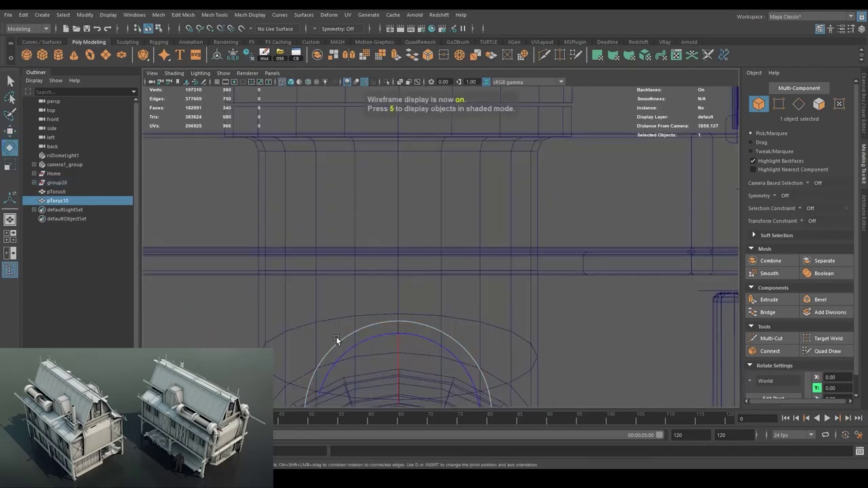
pyautogui.press('w')
pyautogui.press('5')
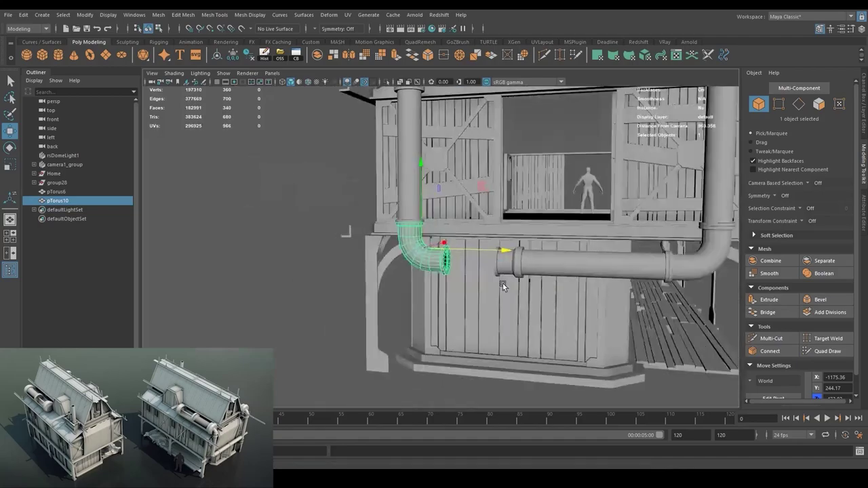
pyautogui.press('F8')
pyautogui.press('f')
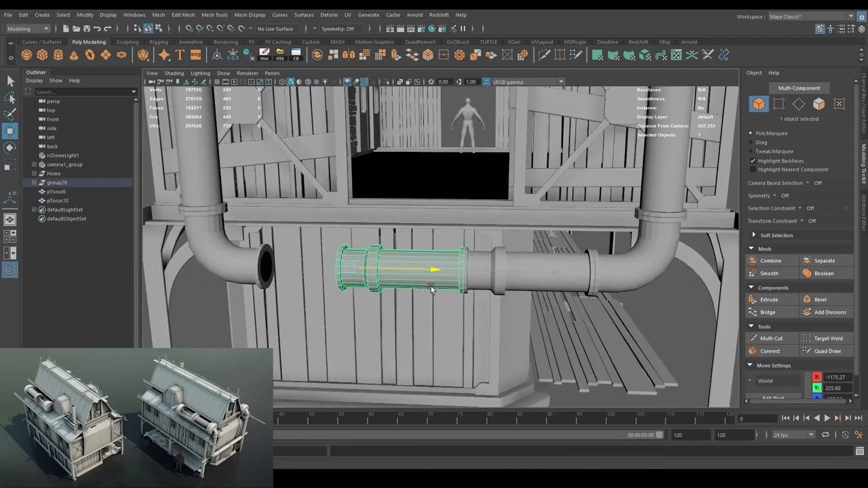
# Select the edge loop around the pipe flange and check it in wireframe.
pyautogui.hotkey('ctrl', '1')
pyautogui.press('F10')
pyautogui.doubleClick(547, 244)
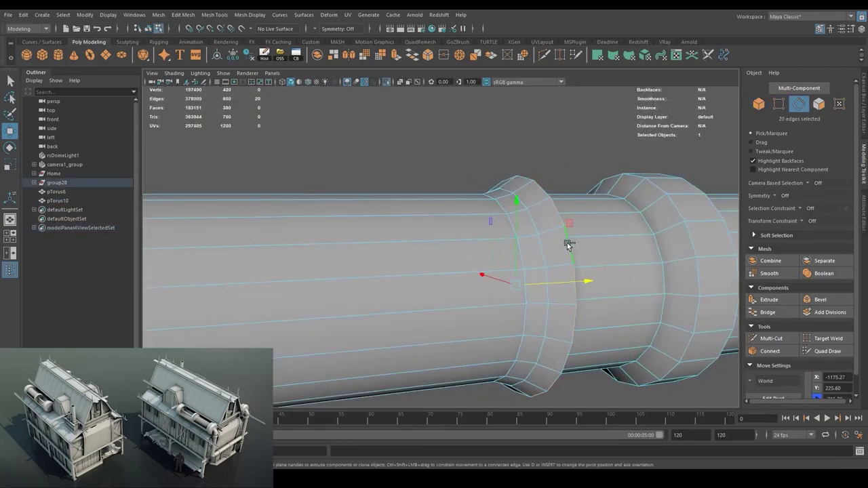
pyautogui.scroll(-3)
pyautogui.press('4')
pyautogui.press('5')
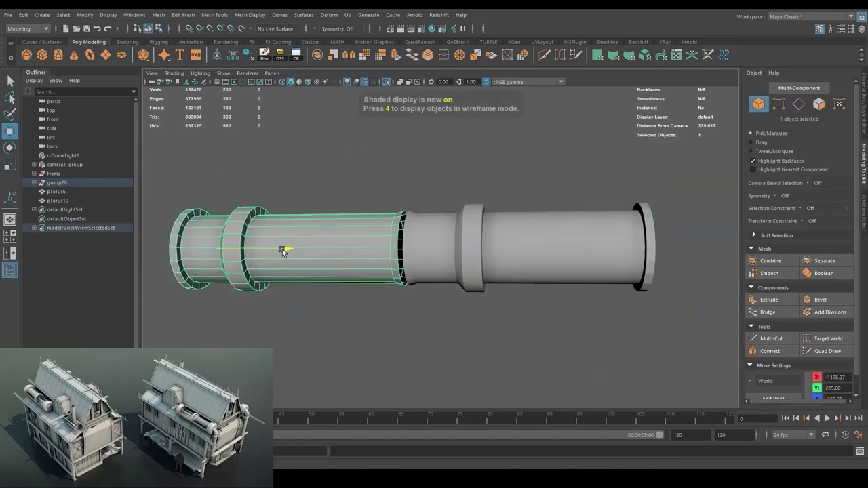
pyautogui.press('F8')
# Combine the two pipe sections into one mesh and merge their overlapping vertices.
pyautogui.click(785, 267)
pyautogui.press('4')
pyautogui.press('5')
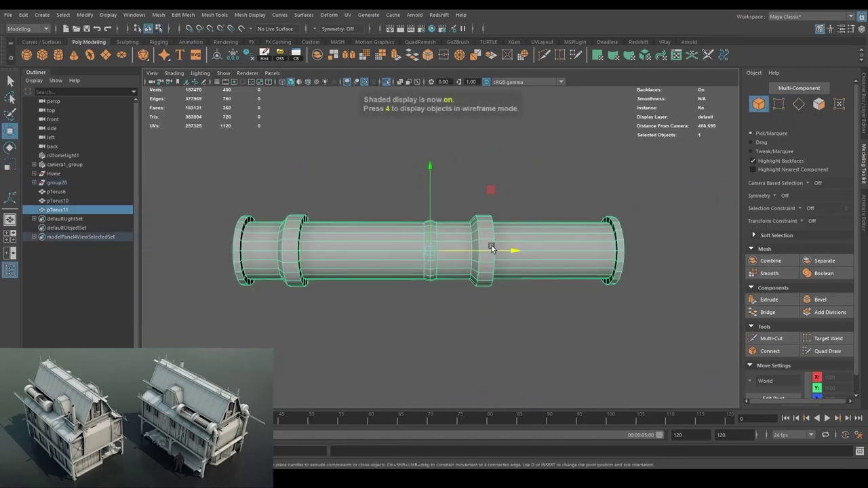
pyautogui.moveTo(428, 237); pyautogui.dragTo(407, 217)
pyautogui.press('F8')
pyautogui.scroll(-3)
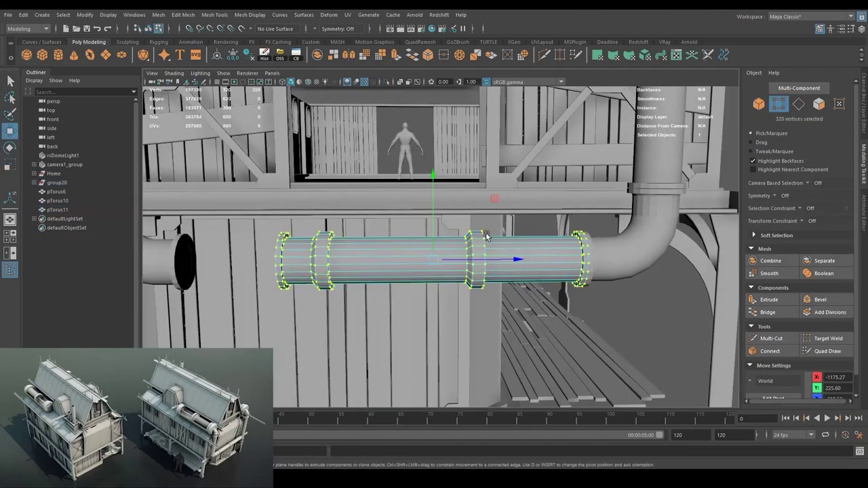
pyautogui.scroll(3)
pyautogui.scroll(-3)
pyautogui.scroll(-3)
# Select the flange ring vertices, then the lower elbow pipe.
pyautogui.moveTo(542, 233); pyautogui.dragTo(486, 238)
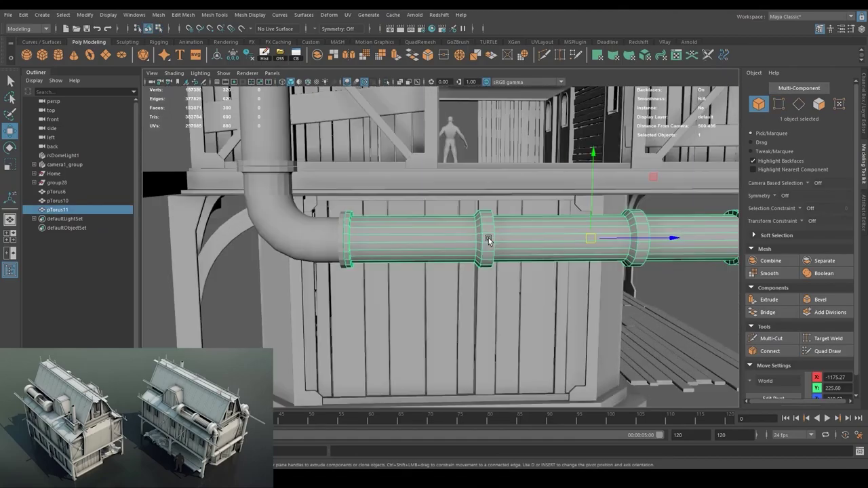
pyautogui.scroll(3)
pyautogui.scroll(-3)
pyautogui.press('F9')
pyautogui.press('F8')
pyautogui.scroll(-3)
pyautogui.click(374, 251)
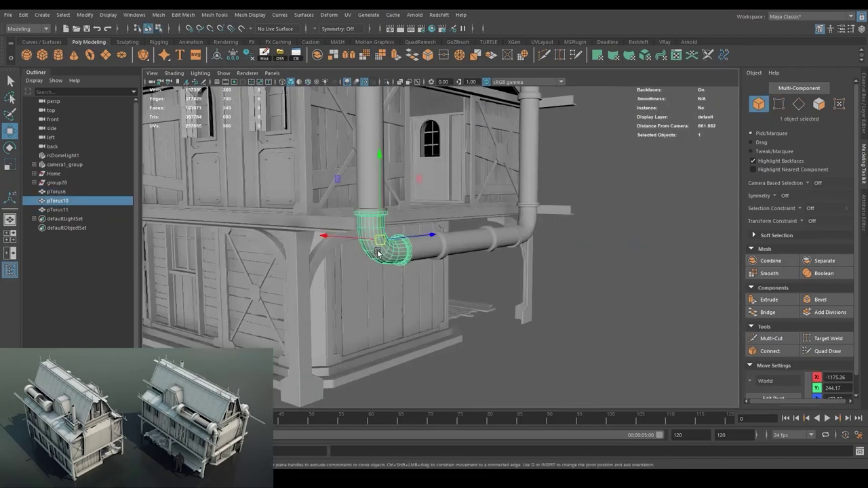
pyautogui.scroll(3)
pyautogui.moveTo(410, 259); pyautogui.dragTo(366, 221)
pyautogui.scroll(3)
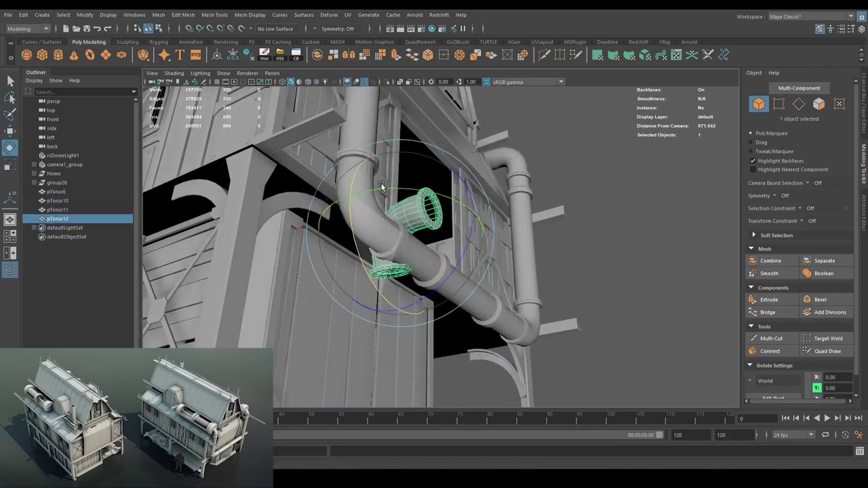
# Move and rotate the new elbow piece into place below the downpipe.
pyautogui.press('w')
pyautogui.moveTo(381, 183); pyautogui.dragTo(389, 306)
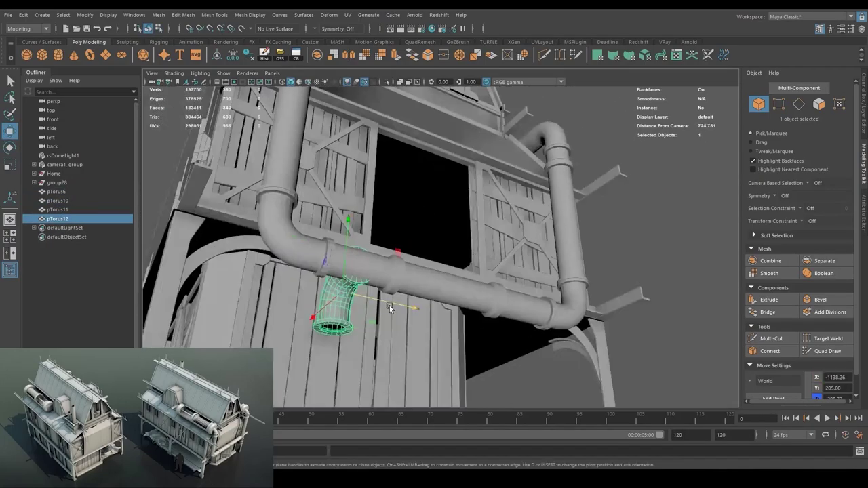
pyautogui.press('w')
pyautogui.moveTo(345, 342); pyautogui.dragTo(328, 250)
pyautogui.press('F8')
pyautogui.hotkey('ctrl', '1')
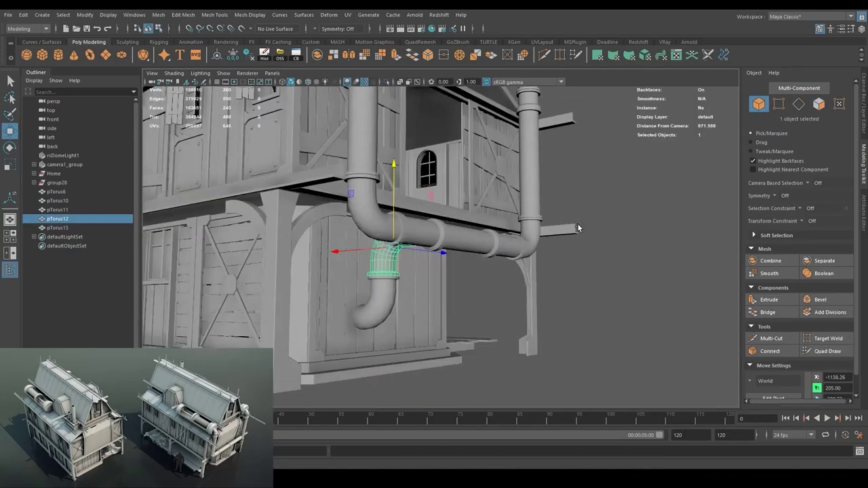
pyautogui.moveTo(577, 224); pyautogui.dragTo(368, 311)
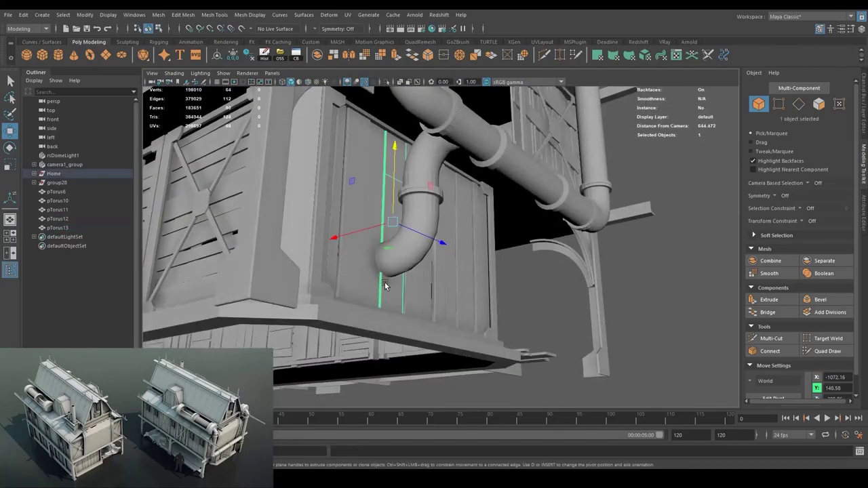
# Bevel the plank edges behind the downpipe.
pyautogui.moveTo(384, 281); pyautogui.dragTo(366, 291)
pyautogui.press('F10')
pyautogui.moveTo(366, 292); pyautogui.dragTo(343, 305)
pyautogui.moveTo(342, 305); pyautogui.dragTo(486, 307)
pyautogui.hotkey('ctrl', 'b')
pyautogui.moveTo(330, 315); pyautogui.dragTo(398, 349)
pyautogui.press('F8')
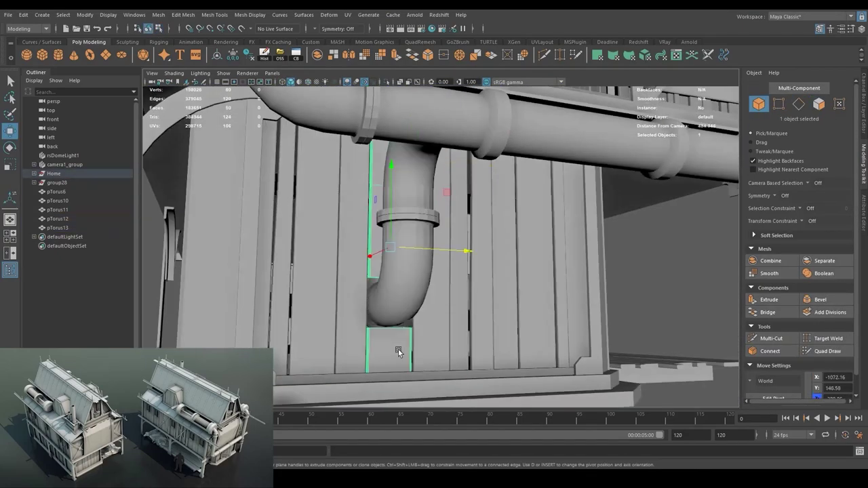
# Check the downpipe against the wall and save the scene.
pyautogui.moveTo(397, 349); pyautogui.dragTo(515, 318)
pyautogui.moveTo(515, 318); pyautogui.dragTo(415, 264)
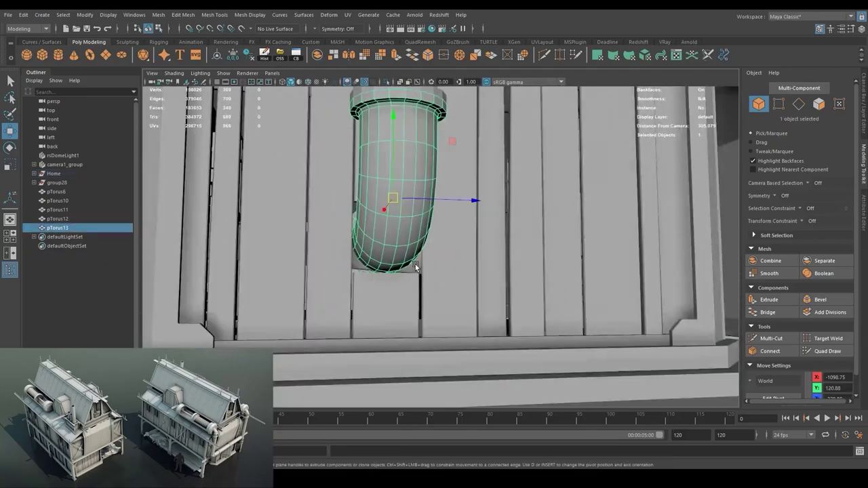
pyautogui.press('f')
pyautogui.moveTo(415, 264); pyautogui.dragTo(525, 298)
pyautogui.hotkey('ctrl', 's')
# Select the whole pipe group and the end vertex loop of the lower elbow.
pyautogui.press('Up')
pyautogui.moveTo(524, 301); pyautogui.dragTo(461, 271)
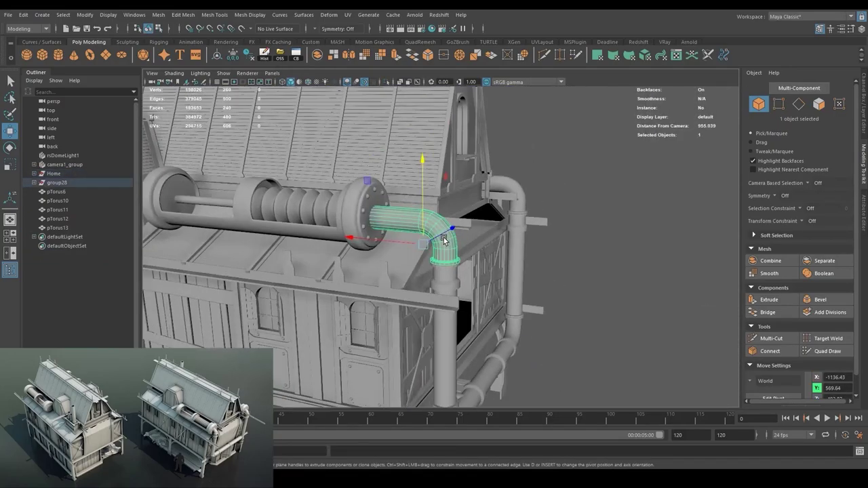
pyautogui.moveTo(461, 271); pyautogui.dragTo(407, 237)
pyautogui.moveTo(393, 269); pyautogui.dragTo(433, 286)
pyautogui.press('F9')
pyautogui.doubleClick(368, 329)
pyautogui.moveTo(368, 328); pyautogui.dragTo(475, 292)
pyautogui.press('F8')
# Select the vertex loop at the end of the upper pipe.
pyautogui.moveTo(475, 291); pyautogui.dragTo(471, 249)
pyautogui.moveTo(471, 248); pyautogui.dragTo(370, 226)
pyautogui.doubleClick(393, 179)
pyautogui.press('5')
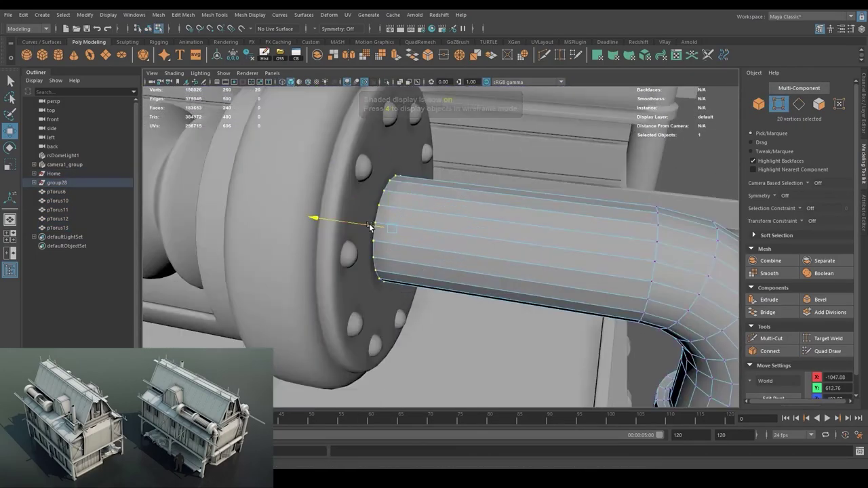
pyautogui.moveTo(567, 170); pyautogui.dragTo(474, 203)
pyautogui.moveTo(475, 203); pyautogui.dragTo(615, 149)
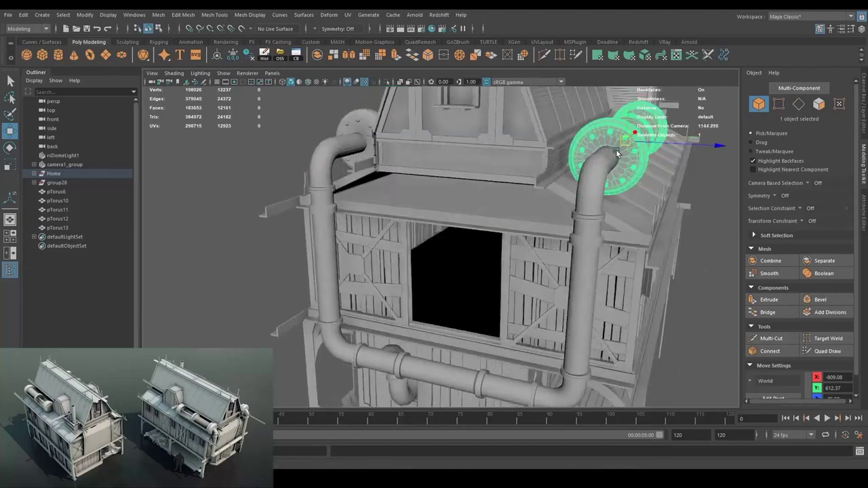
# Select the lower left elbow, then the edge loop around the flanged pipe's rim.
pyautogui.click(434, 370)
pyautogui.moveTo(415, 235); pyautogui.dragTo(380, 224)
pyautogui.moveTo(379, 223); pyautogui.dragTo(468, 249)
pyautogui.click(364, 235)
pyautogui.press('F10')
pyautogui.doubleClick(467, 250)
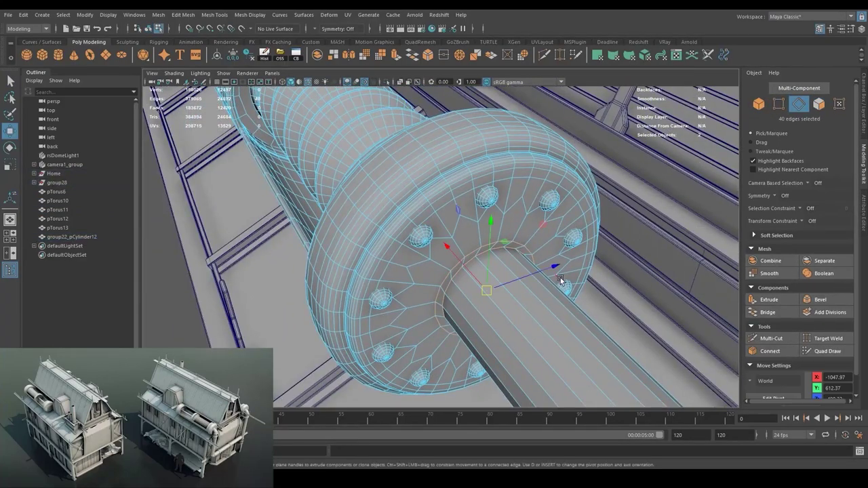
pyautogui.moveTo(560, 277); pyautogui.dragTo(385, 197)
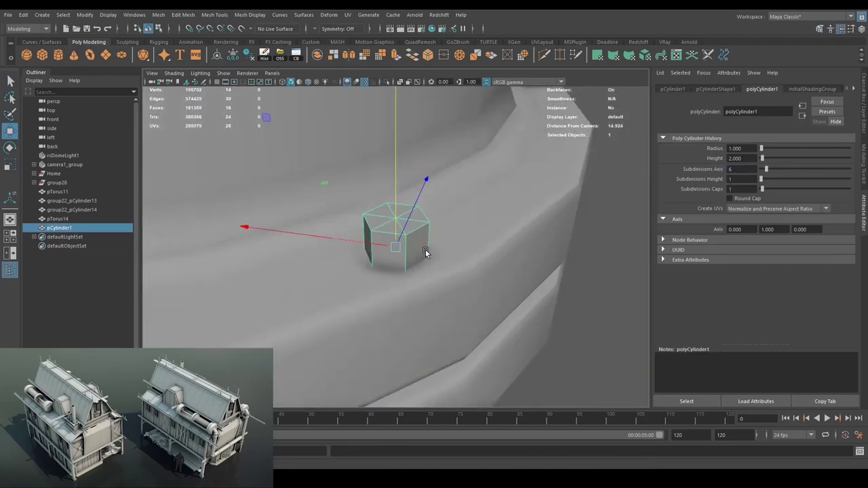
# Extrude the hexagonal cylinder's top faces and widen them into a block.
pyautogui.click(824, 105)
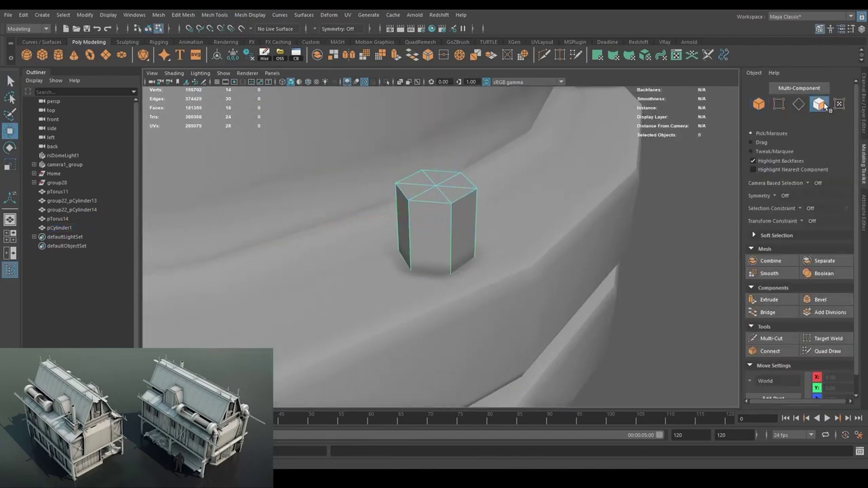
pyautogui.hotkey('ctrl', 'e')
pyautogui.moveTo(652, 202); pyautogui.dragTo(690, 202)
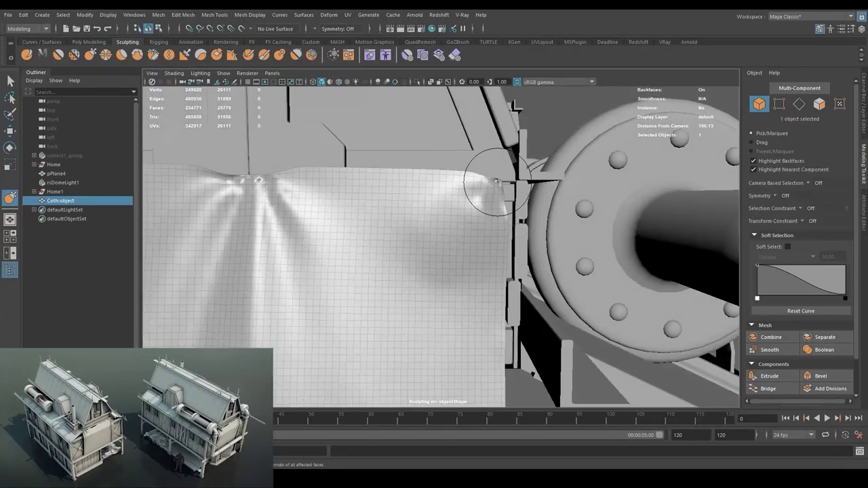
# Inspect the cloth folds against the house wall and bring up the Quad Remesher settings.
pyautogui.moveTo(306, 173); pyautogui.dragTo(450, 165)
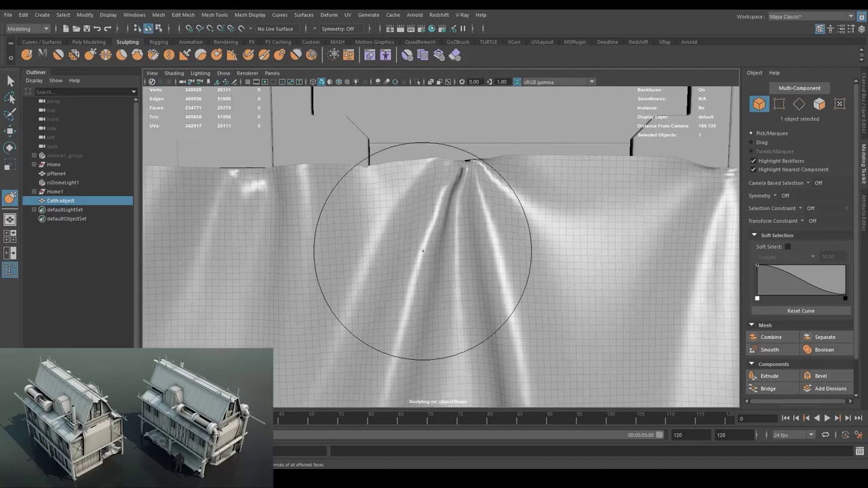
pyautogui.moveTo(422, 251); pyautogui.dragTo(379, 222)
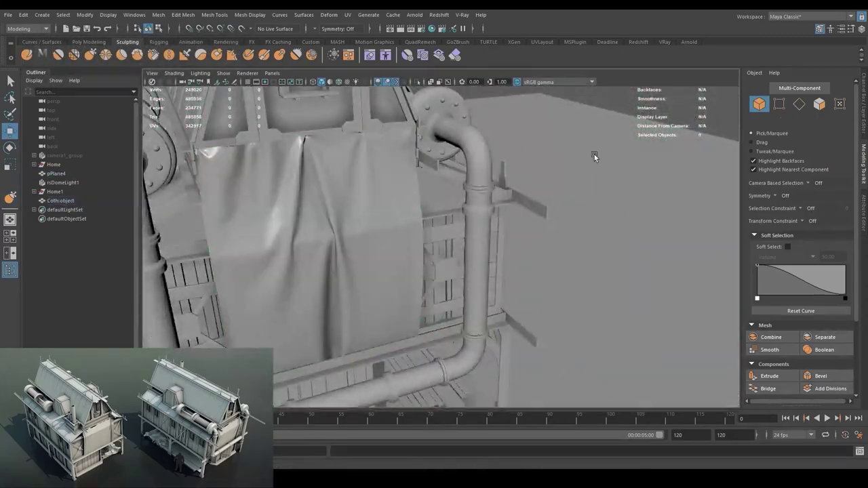
pyautogui.click(28, 55)
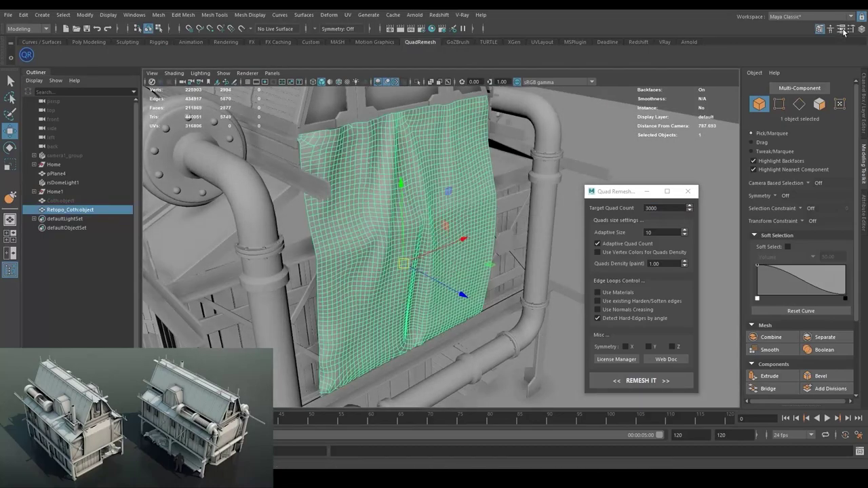
# Keep the remeshed cloth as a new object and switch to the Sculpting shelf.
pyautogui.click(840, 30)
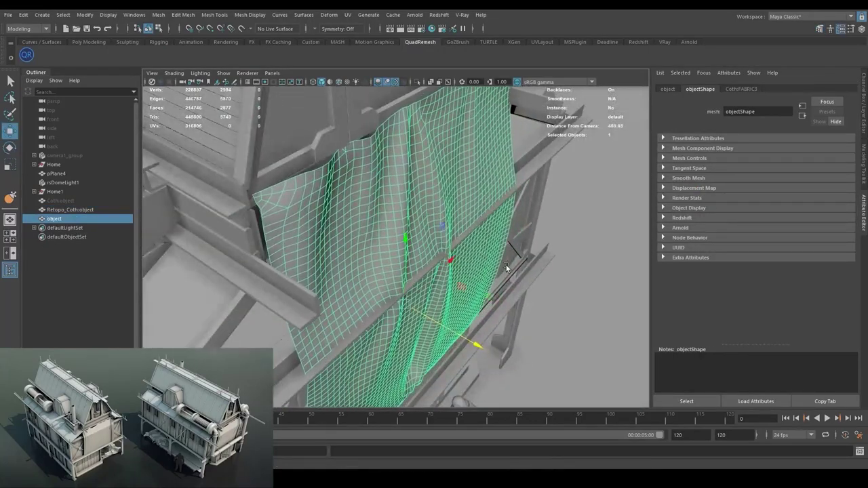
pyautogui.click(125, 42)
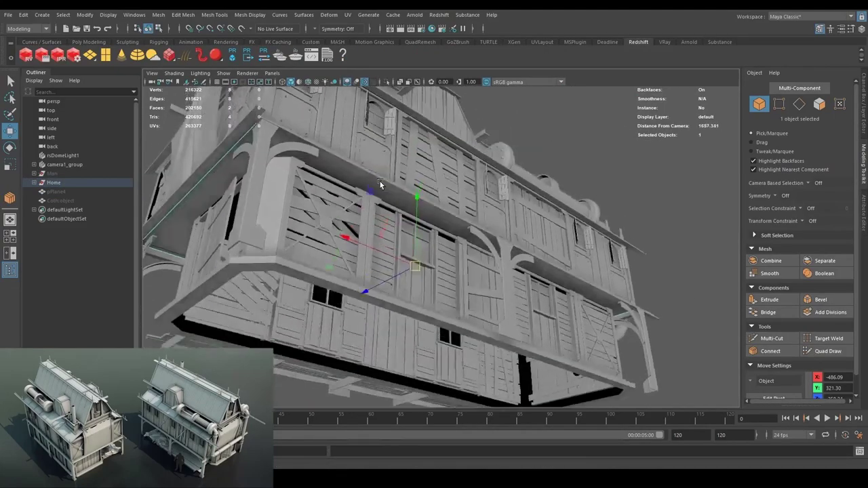
# Export the selected object to a file and select the worker figure.
pyautogui.click(65, 141)
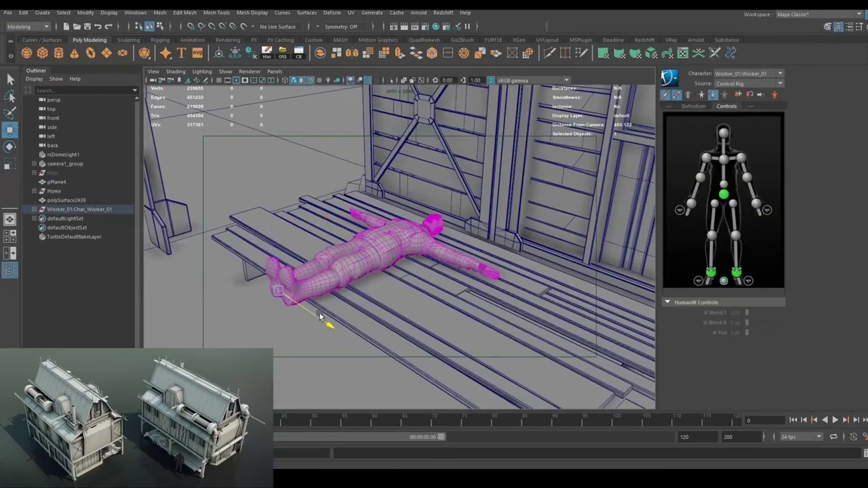
pyautogui.moveTo(320, 316); pyautogui.dragTo(372, 307)
pyautogui.press('e')
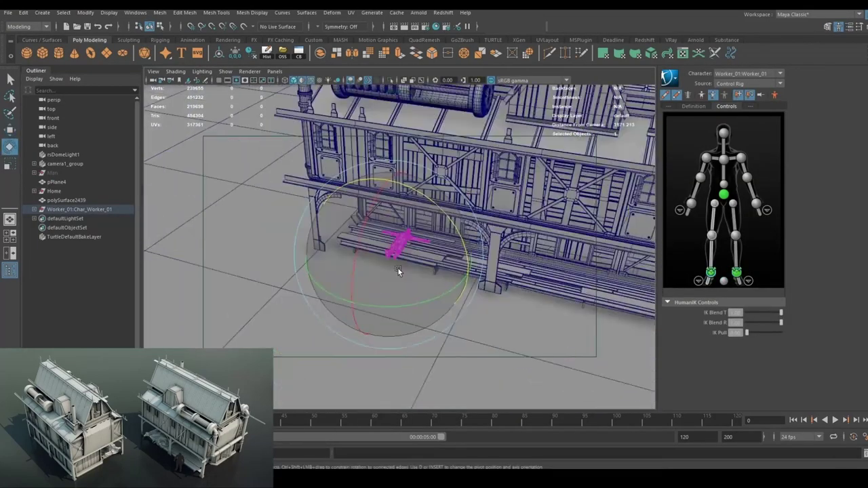
pyautogui.click(79, 209)
# Bend the worker figure's leg and adjust its pose on the bench.
pyautogui.moveTo(300, 252); pyautogui.dragTo(278, 312)
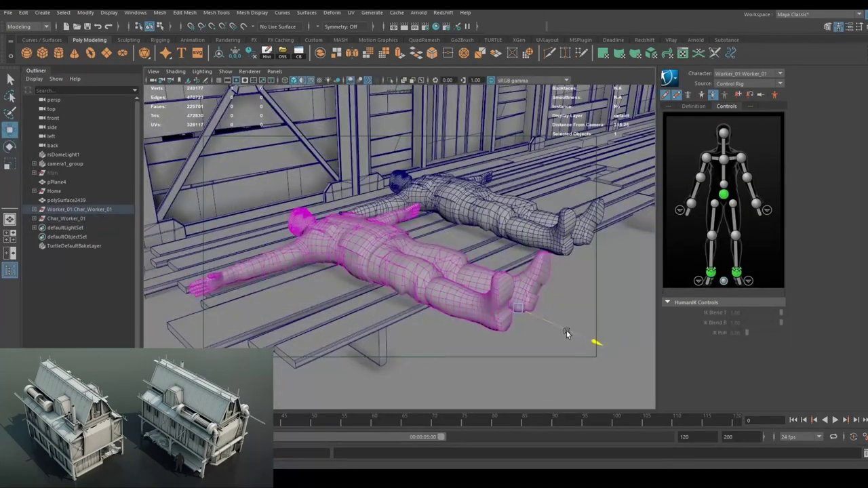
pyautogui.click(711, 235)
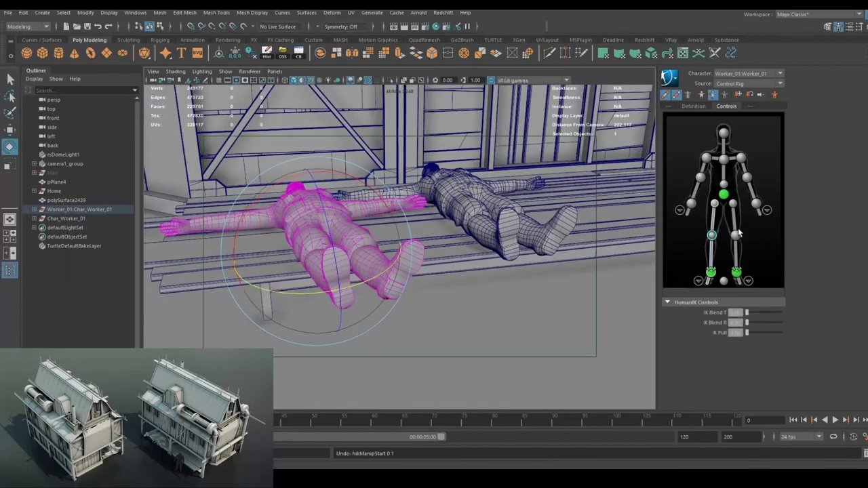
pyautogui.press('w')
pyautogui.moveTo(651, 237); pyautogui.dragTo(635, 246)
pyautogui.moveTo(411, 259); pyautogui.dragTo(422, 235)
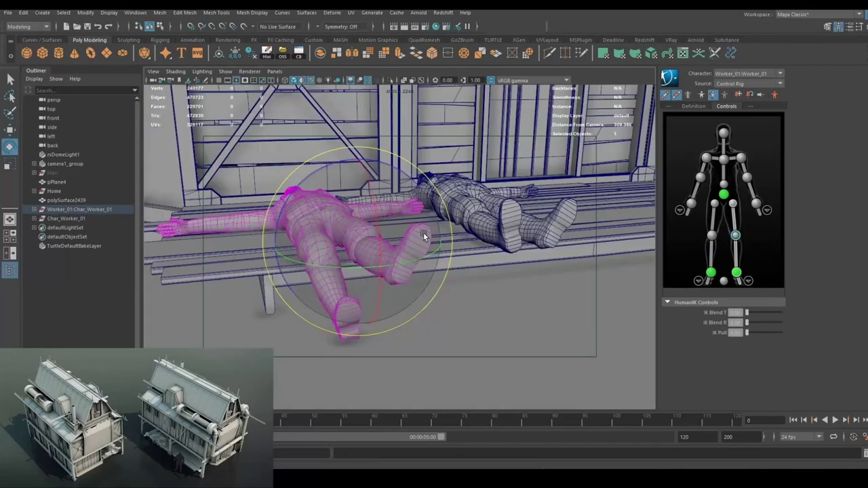
pyautogui.press('w')
pyautogui.moveTo(482, 328); pyautogui.dragTo(548, 256)
pyautogui.press('w')
# Duplicate the worker with Ctrl+D and lay the copy across the other figures.
pyautogui.hotkey('ctrl', 'd')
pyautogui.moveTo(466, 249); pyautogui.dragTo(360, 228)
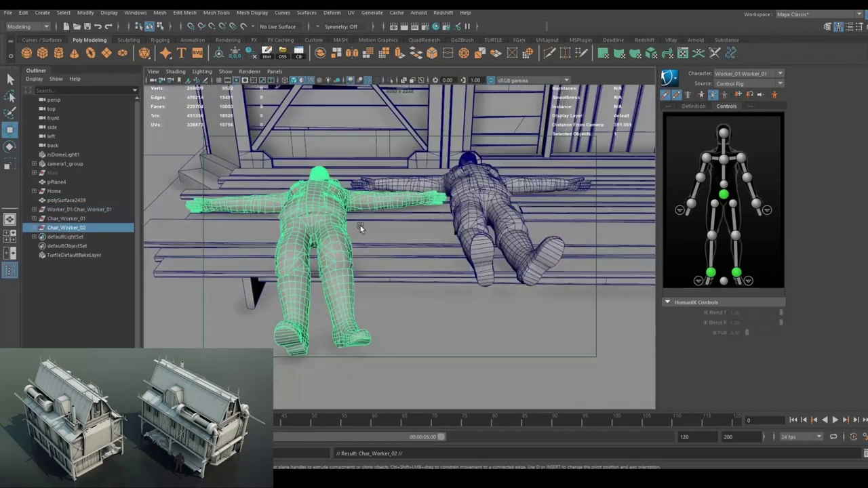
pyautogui.moveTo(308, 357); pyautogui.dragTo(515, 223)
pyautogui.press('w')
pyautogui.moveTo(515, 291); pyautogui.dragTo(416, 300)
pyautogui.scroll(-3)
pyautogui.scroll(3)
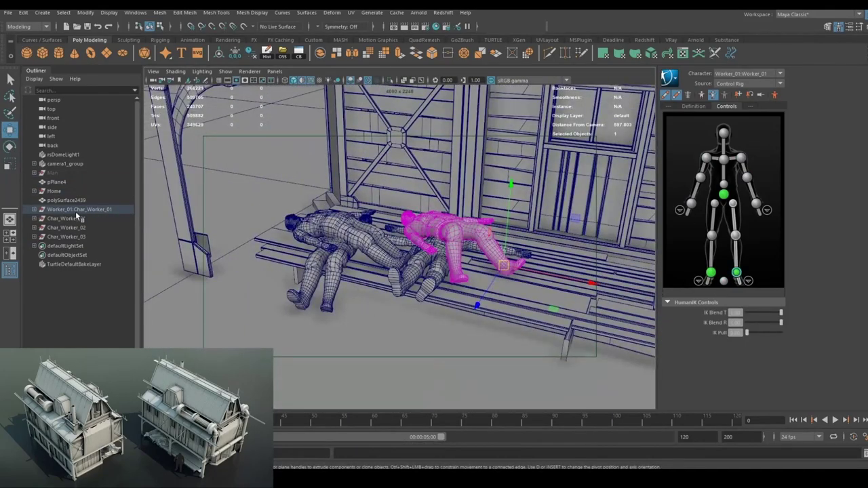
# Move a figure down in front of the bench.
pyautogui.press('w')
pyautogui.moveTo(607, 375); pyautogui.dragTo(576, 281)
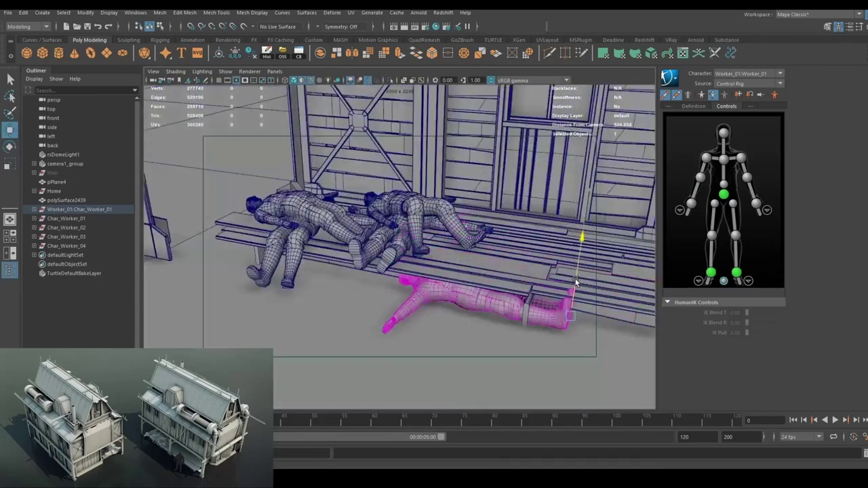
pyautogui.moveTo(491, 281); pyautogui.dragTo(467, 271)
pyautogui.scroll(3)
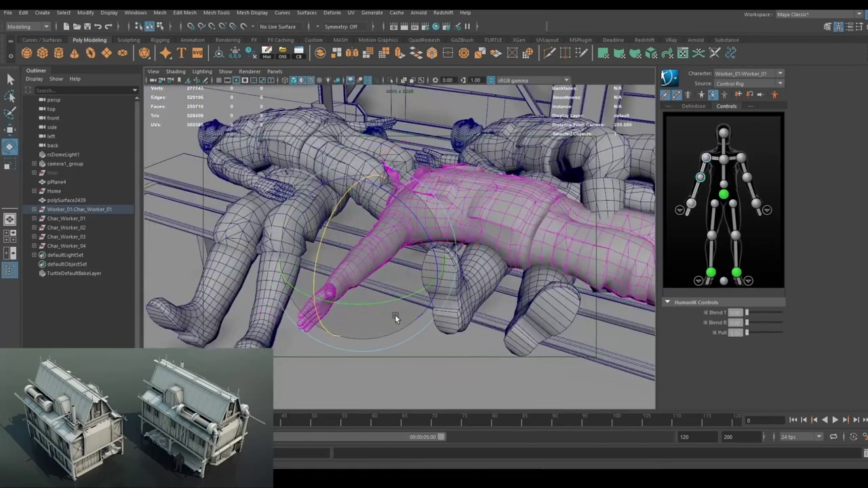
# Pose the pink figure's arm hanging toward the floor and adjust its position.
pyautogui.press('w')
pyautogui.click(679, 211)
pyautogui.moveTo(406, 297); pyautogui.dragTo(410, 259)
pyautogui.press('w')
pyautogui.press('e')
pyautogui.scroll(3)
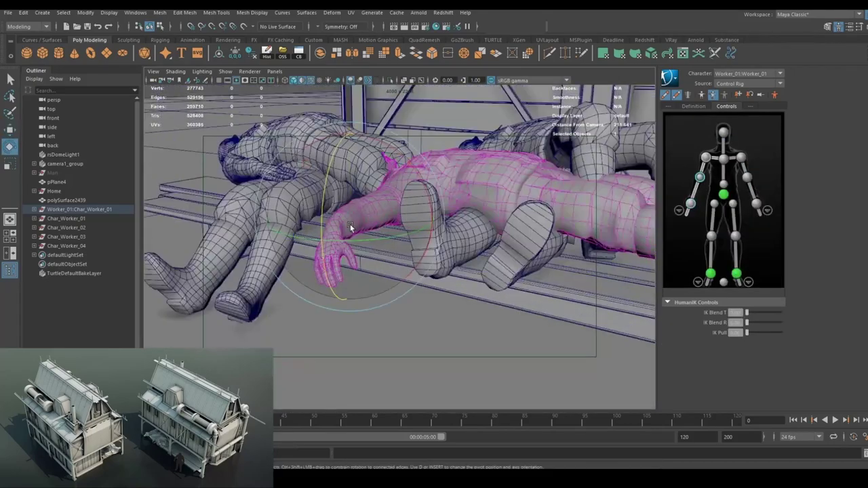
pyautogui.moveTo(359, 214); pyautogui.dragTo(431, 196)
pyautogui.moveTo(432, 195); pyautogui.dragTo(417, 267)
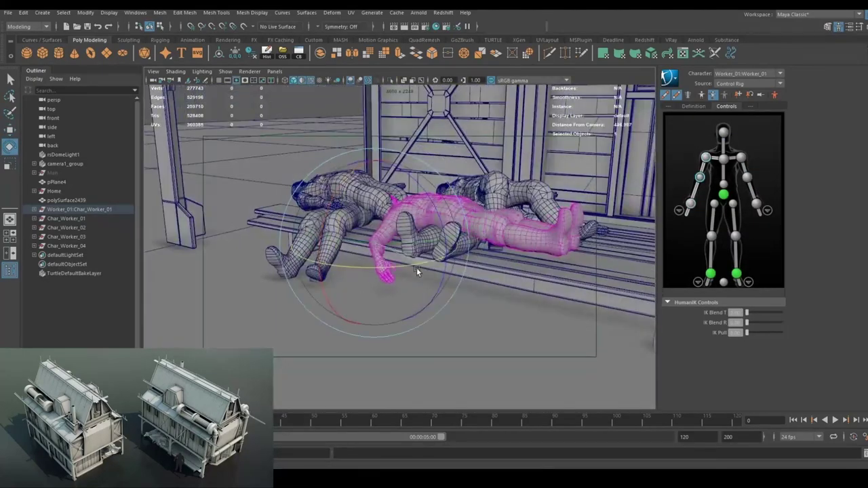
pyautogui.press('w')
pyautogui.press('w')
pyautogui.moveTo(503, 240); pyautogui.dragTo(413, 314)
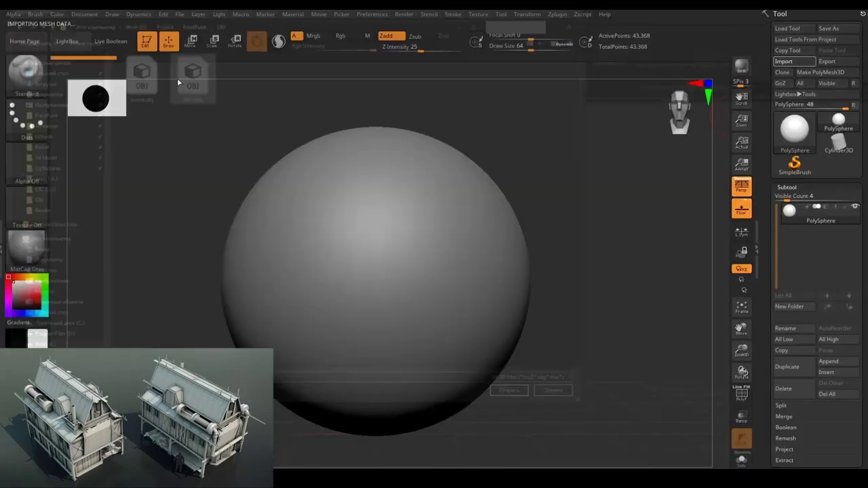
# Append a Plane3D subtool and scale it down sharply over the figures.
pyautogui.click(522, 316)
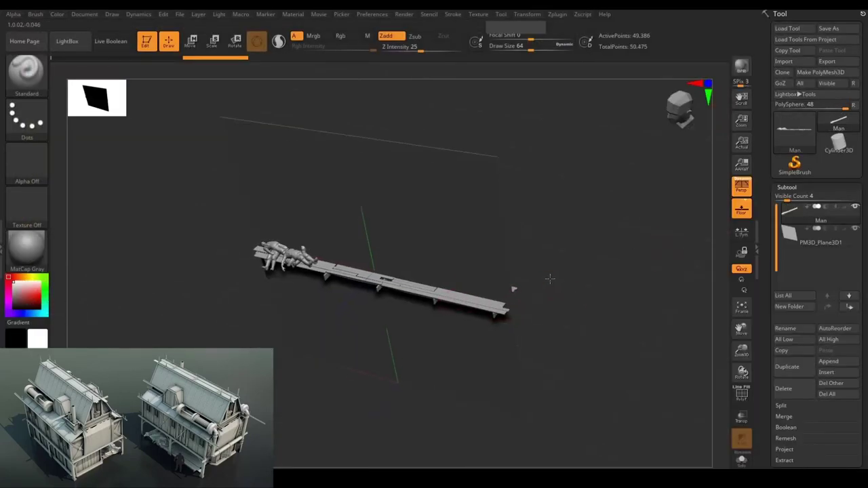
pyautogui.click(519, 267)
pyautogui.moveTo(390, 267); pyautogui.dragTo(421, 197)
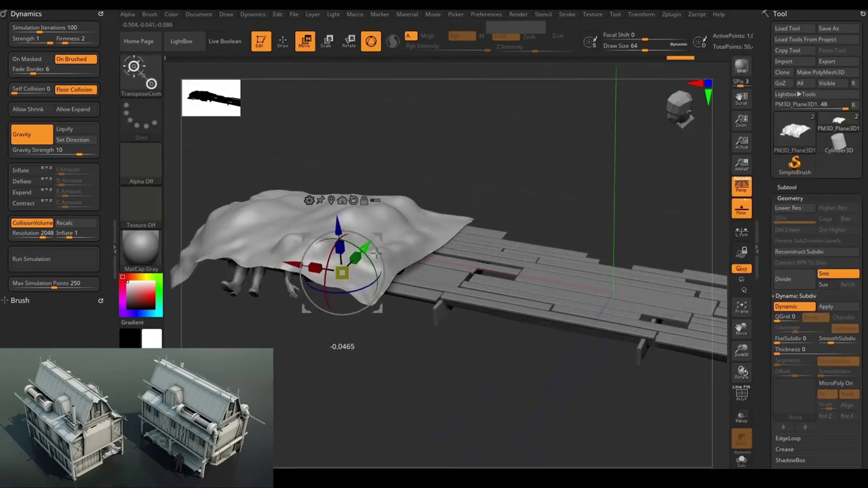
pyautogui.moveTo(375, 253); pyautogui.dragTo(529, 181)
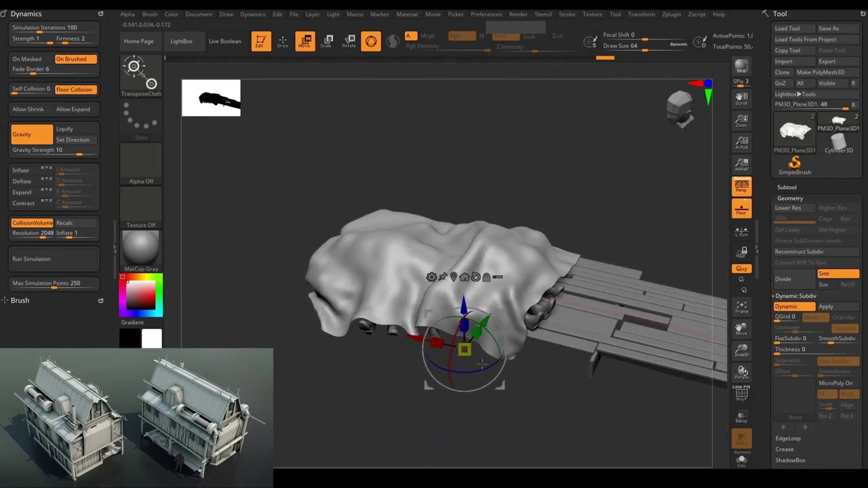
pyautogui.moveTo(531, 216); pyautogui.dragTo(415, 373)
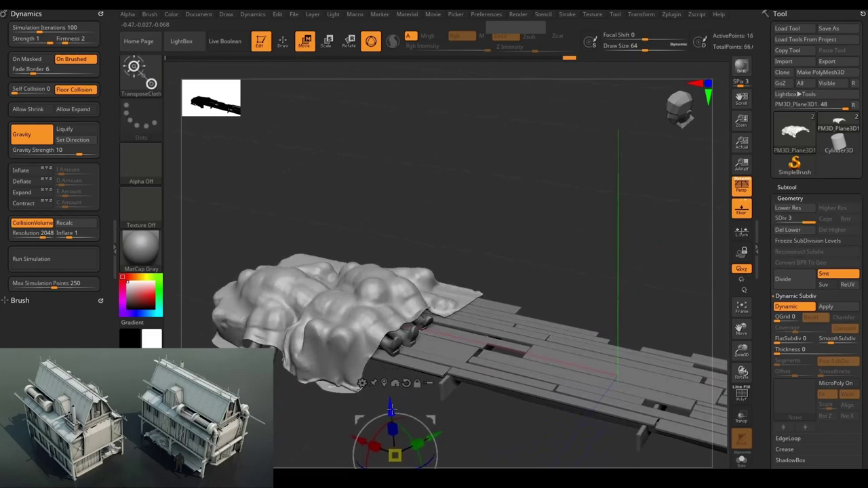
# Lift and re-drape the cloth over the figures, then start exporting it.
pyautogui.moveTo(390, 409); pyautogui.dragTo(288, 170)
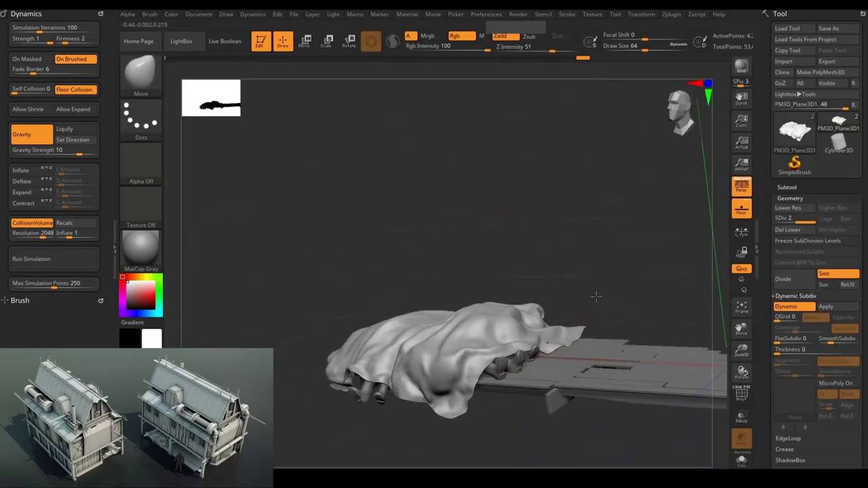
pyautogui.moveTo(595, 295); pyautogui.dragTo(592, 331)
pyautogui.moveTo(521, 331); pyautogui.dragTo(518, 184)
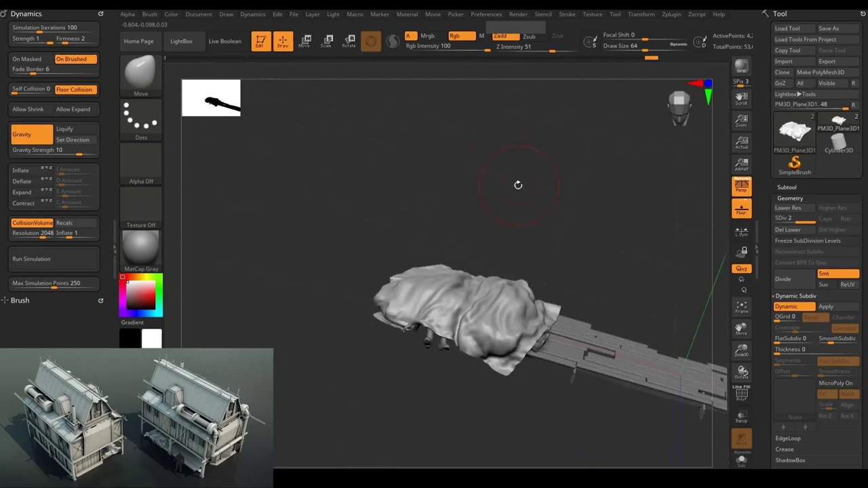
pyautogui.click(786, 187)
pyautogui.click(827, 61)
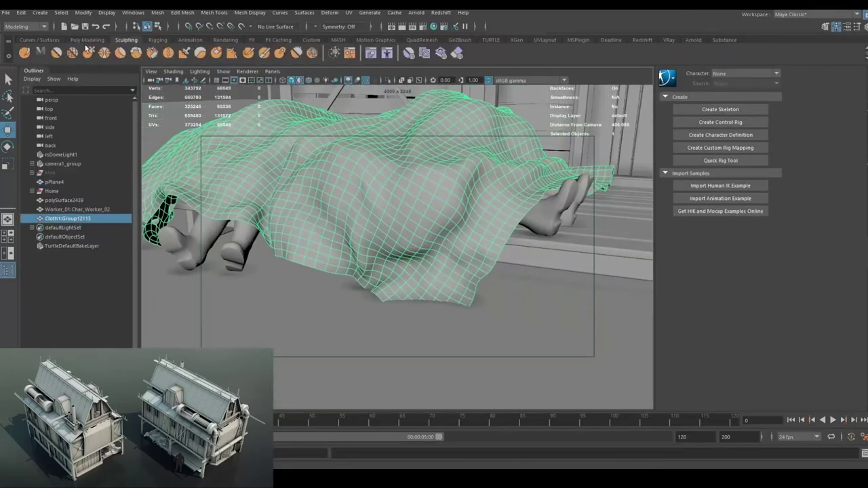
# Orbit around the imported Cloth1 sheet draped over the figures.
pyautogui.moveTo(548, 270); pyautogui.dragTo(521, 262)
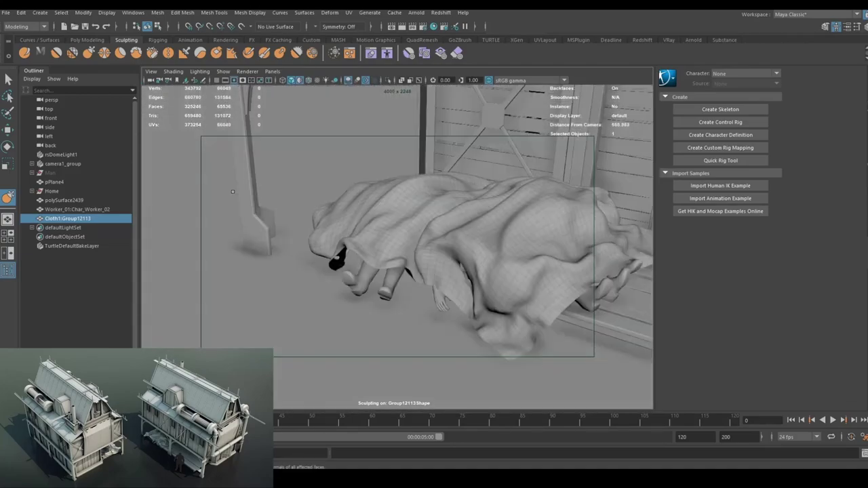